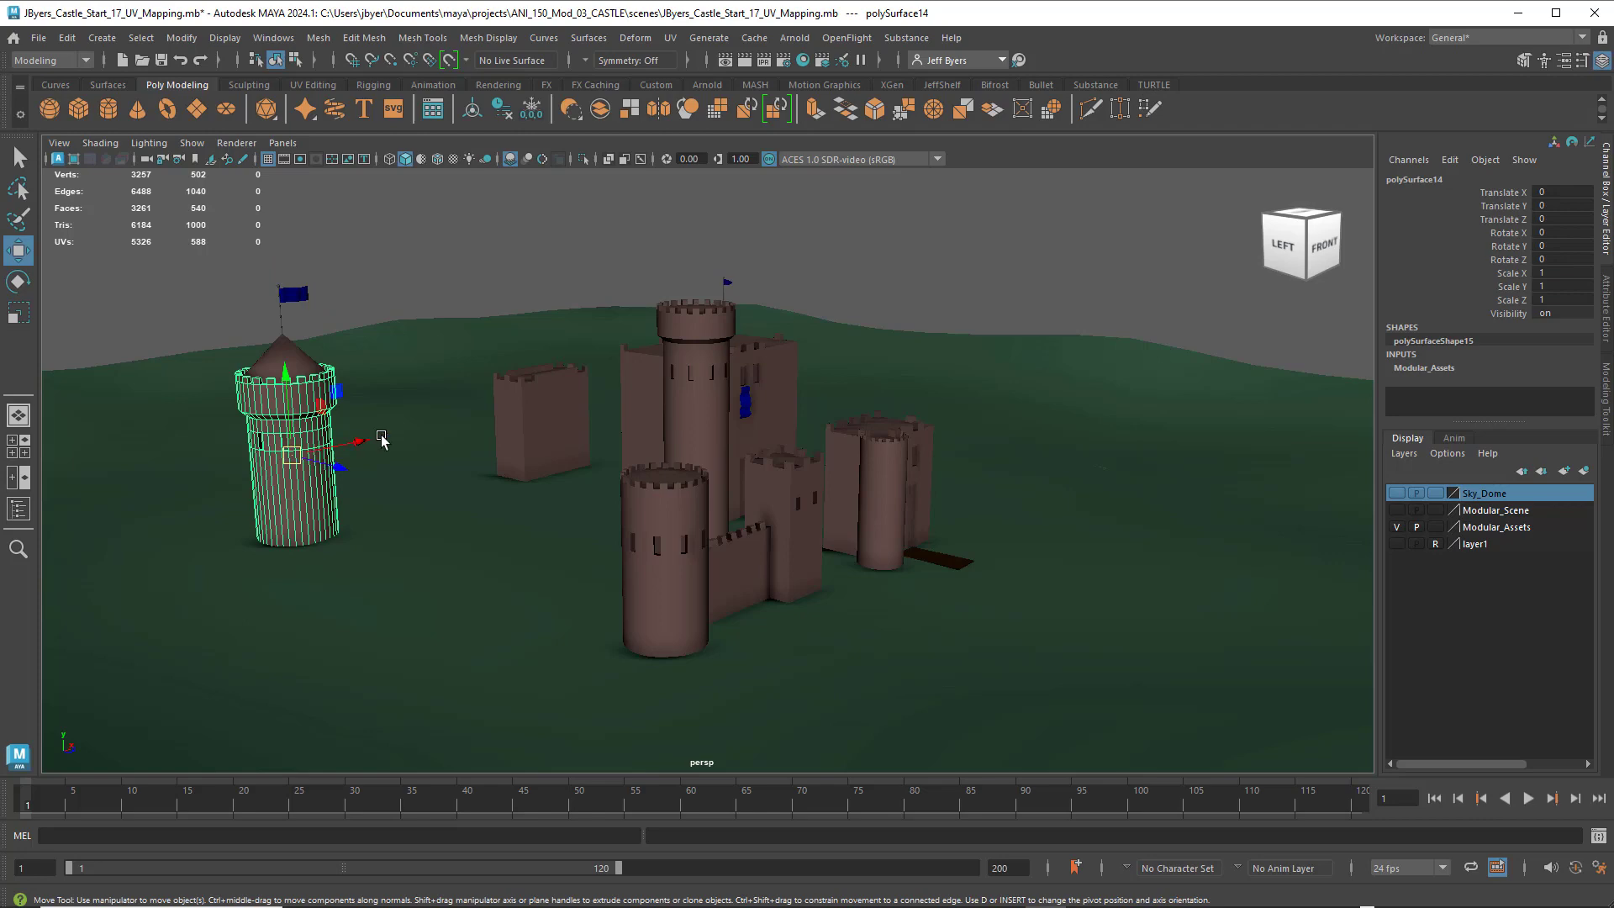
- Examine the standalone round tower, checking its crenellated body and conical roof as separate objects
{"action": "left_click_drag", "start_coordinate": [430, 438], "coordinate": [498, 441], "text": "alt"}
{"action": "scroll", "coordinate": [498, 440], "scroll_direction": "up", "scroll_amount": 3}
{"action": "middle_click_drag", "start_coordinate": [504, 421], "coordinate": [572, 436], "text": "alt"}
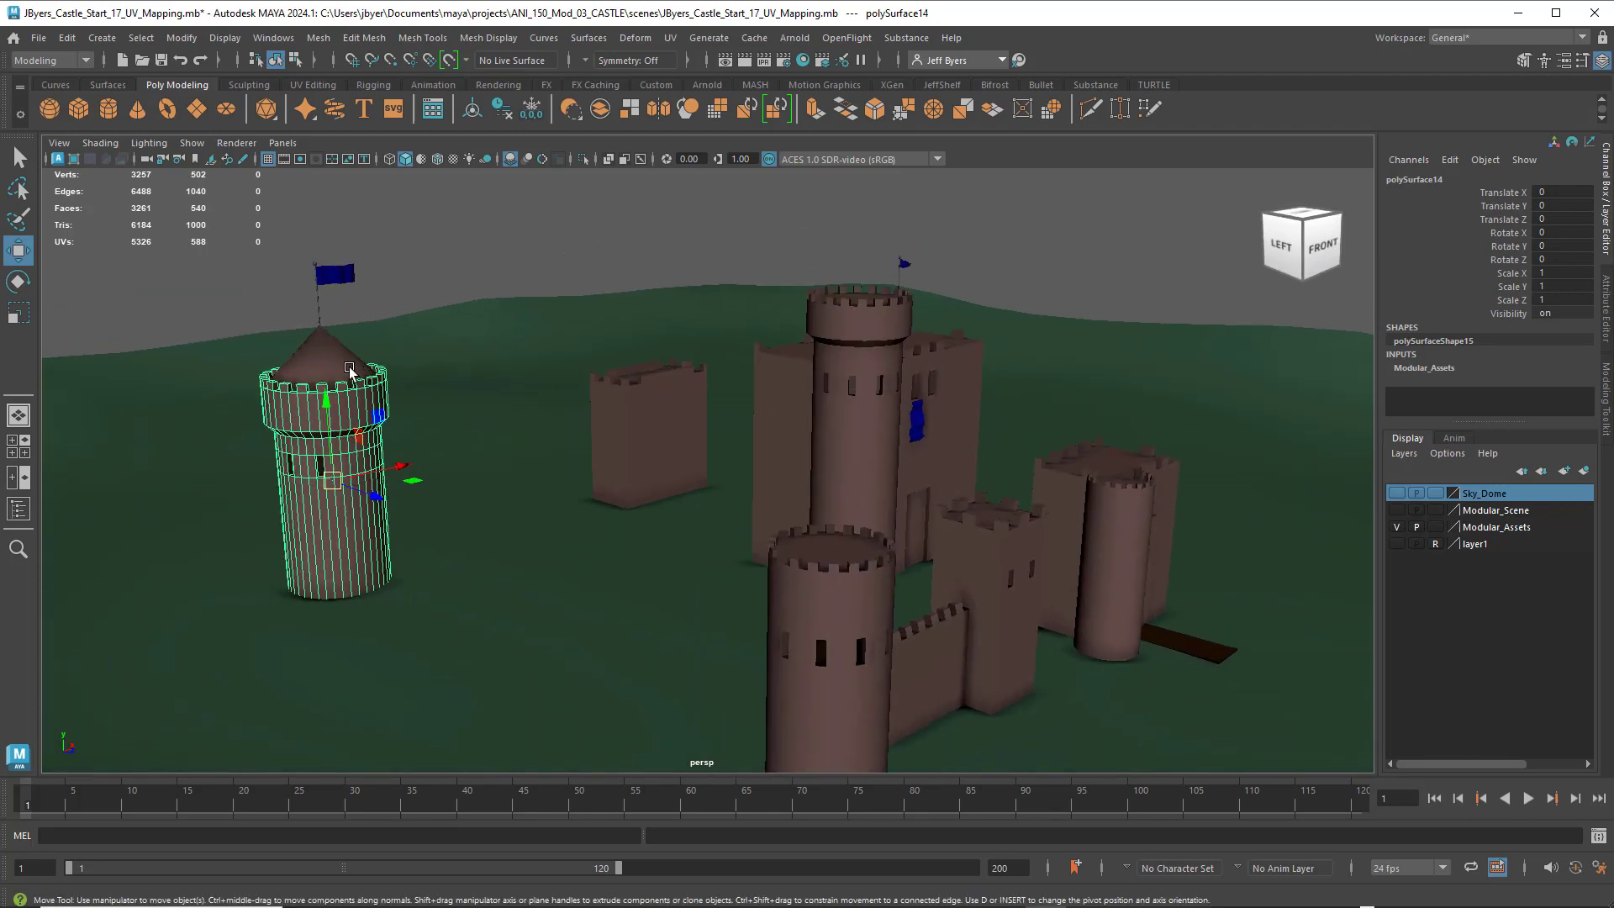
{"action": "left_click", "coordinate": [338, 380]}
{"action": "left_click", "coordinate": [340, 395]}
{"action": "left_click", "coordinate": [337, 382]}
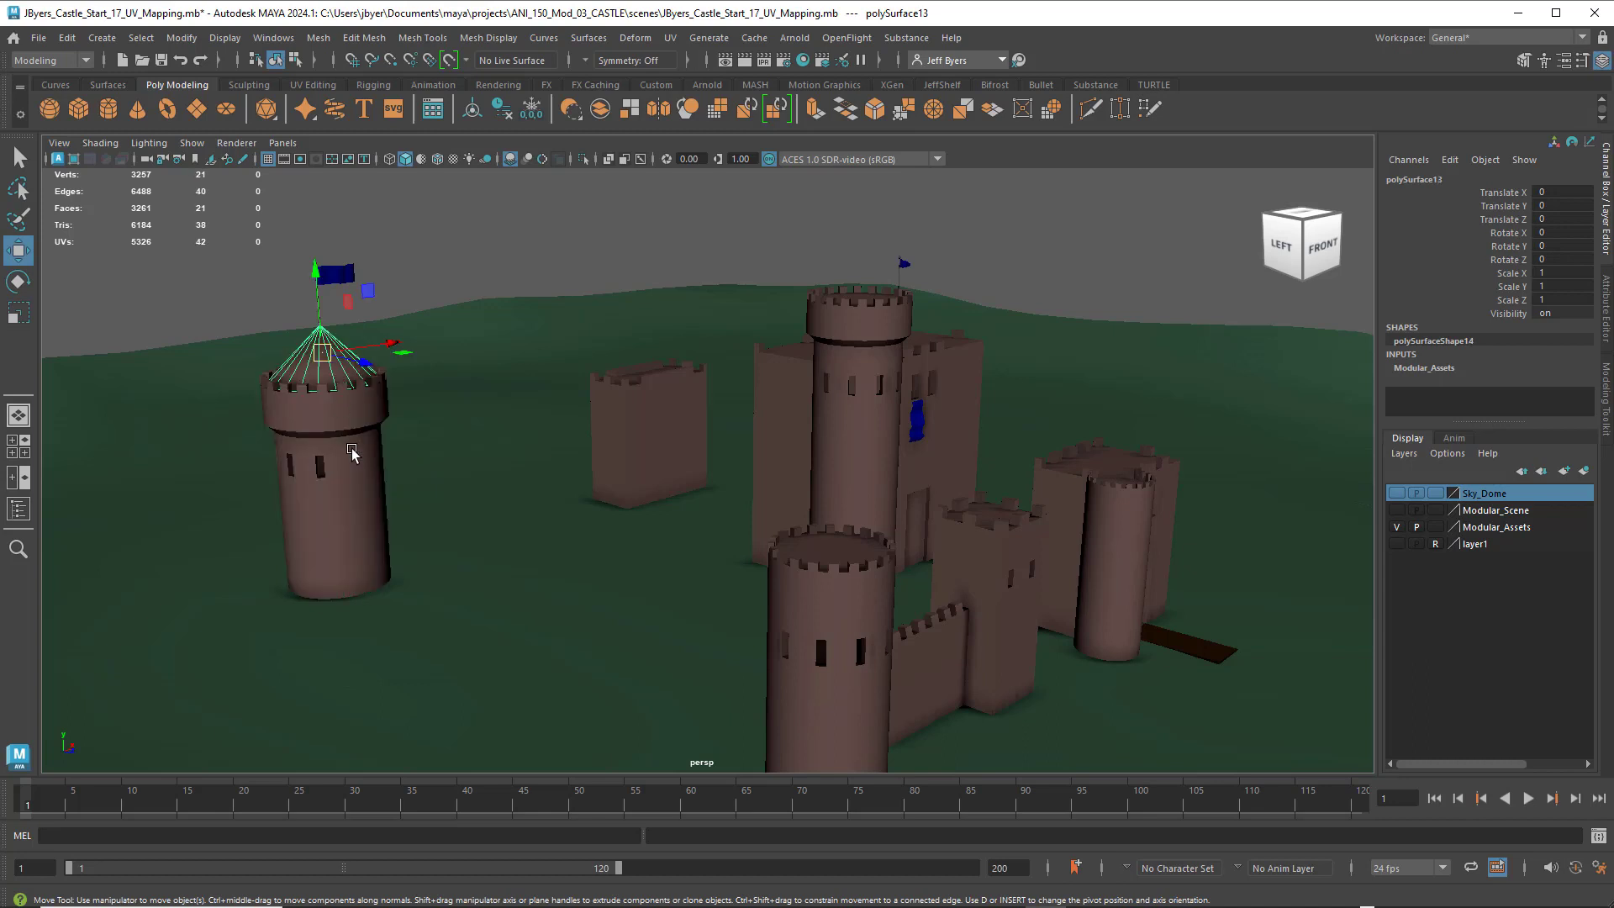
{"action": "left_click", "coordinate": [351, 451]}
{"action": "left_click", "coordinate": [320, 359]}
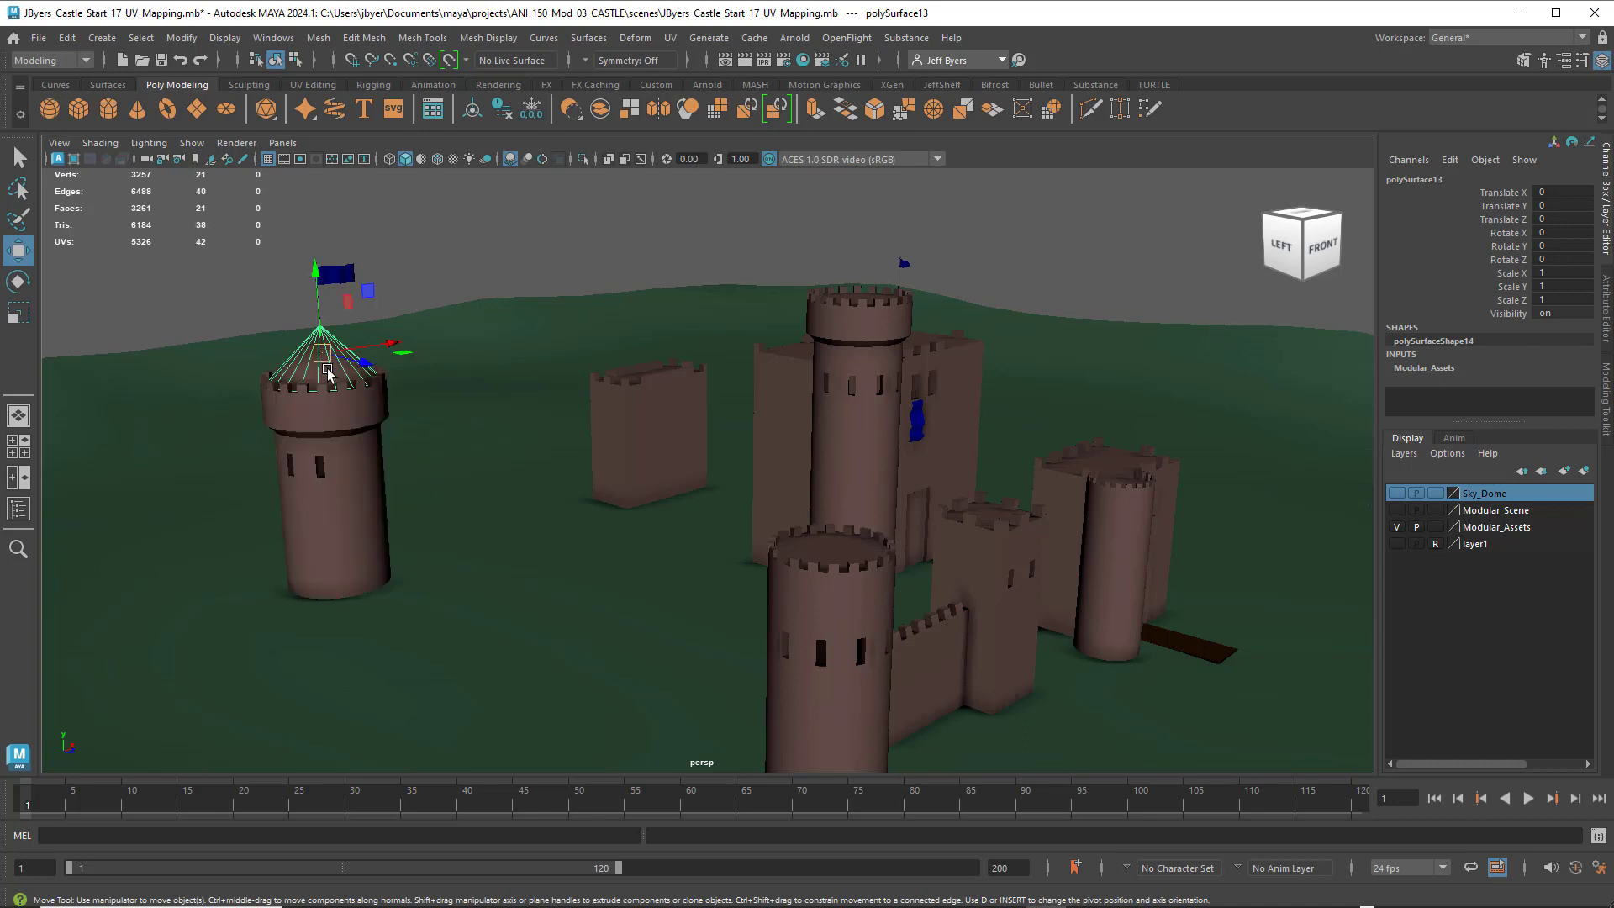
{"action": "left_click", "coordinate": [354, 461]}
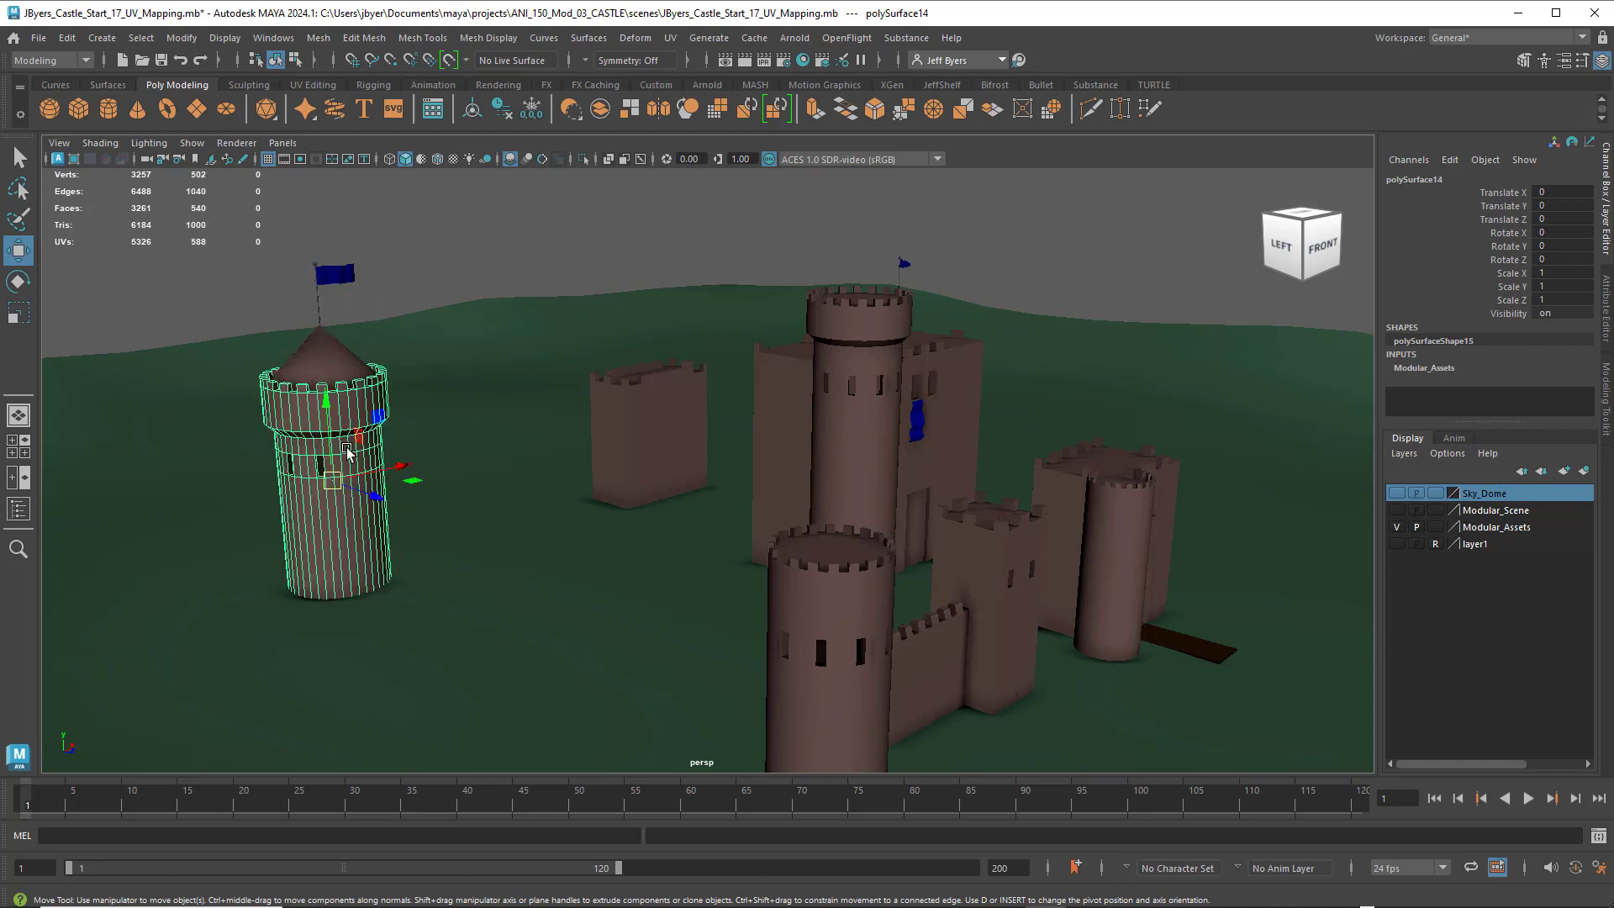
{"action": "left_click_drag", "start_coordinate": [430, 454], "coordinate": [451, 409], "text": "alt"}
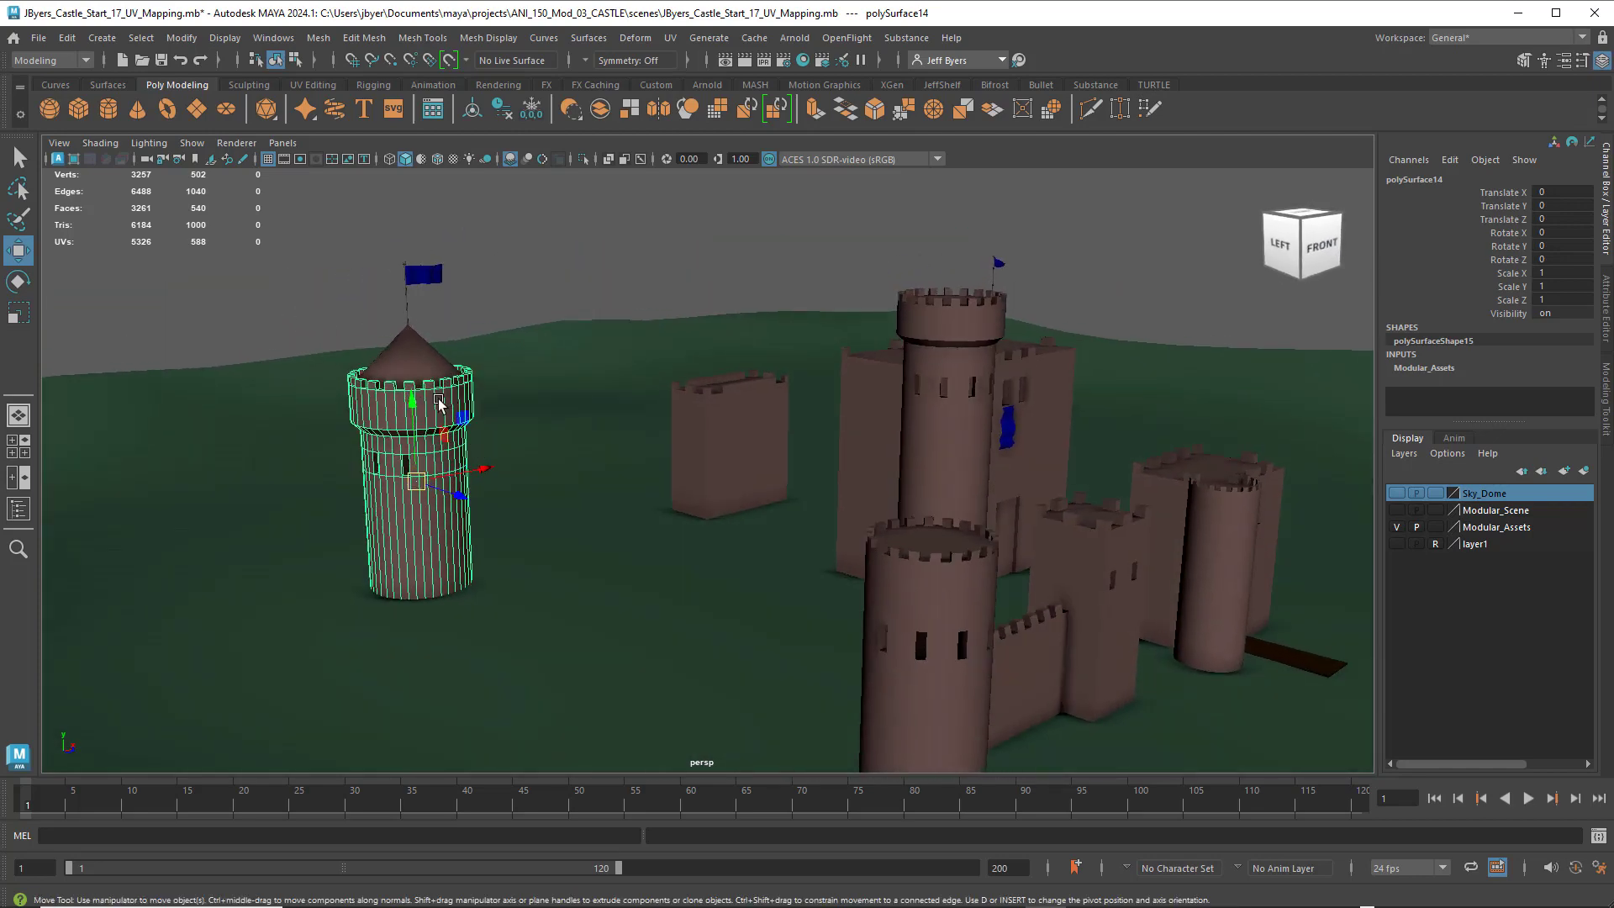
{"action": "left_click_drag", "start_coordinate": [400, 462], "coordinate": [469, 393], "text": "alt"}
{"action": "left_click", "coordinate": [453, 333]}
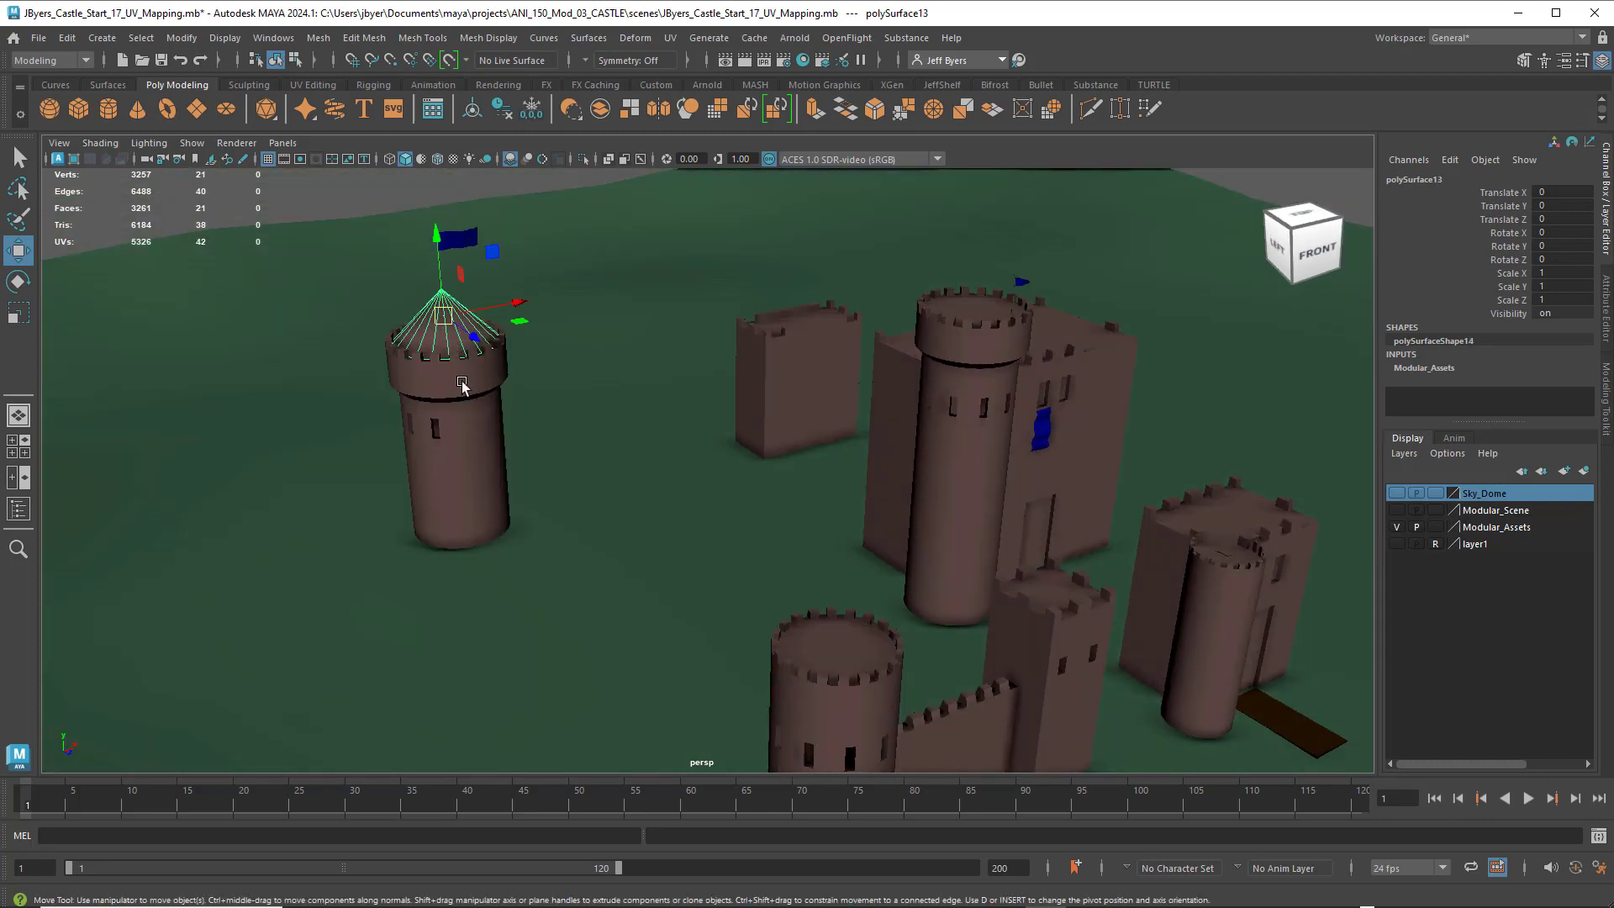
{"action": "left_click", "coordinate": [461, 384]}
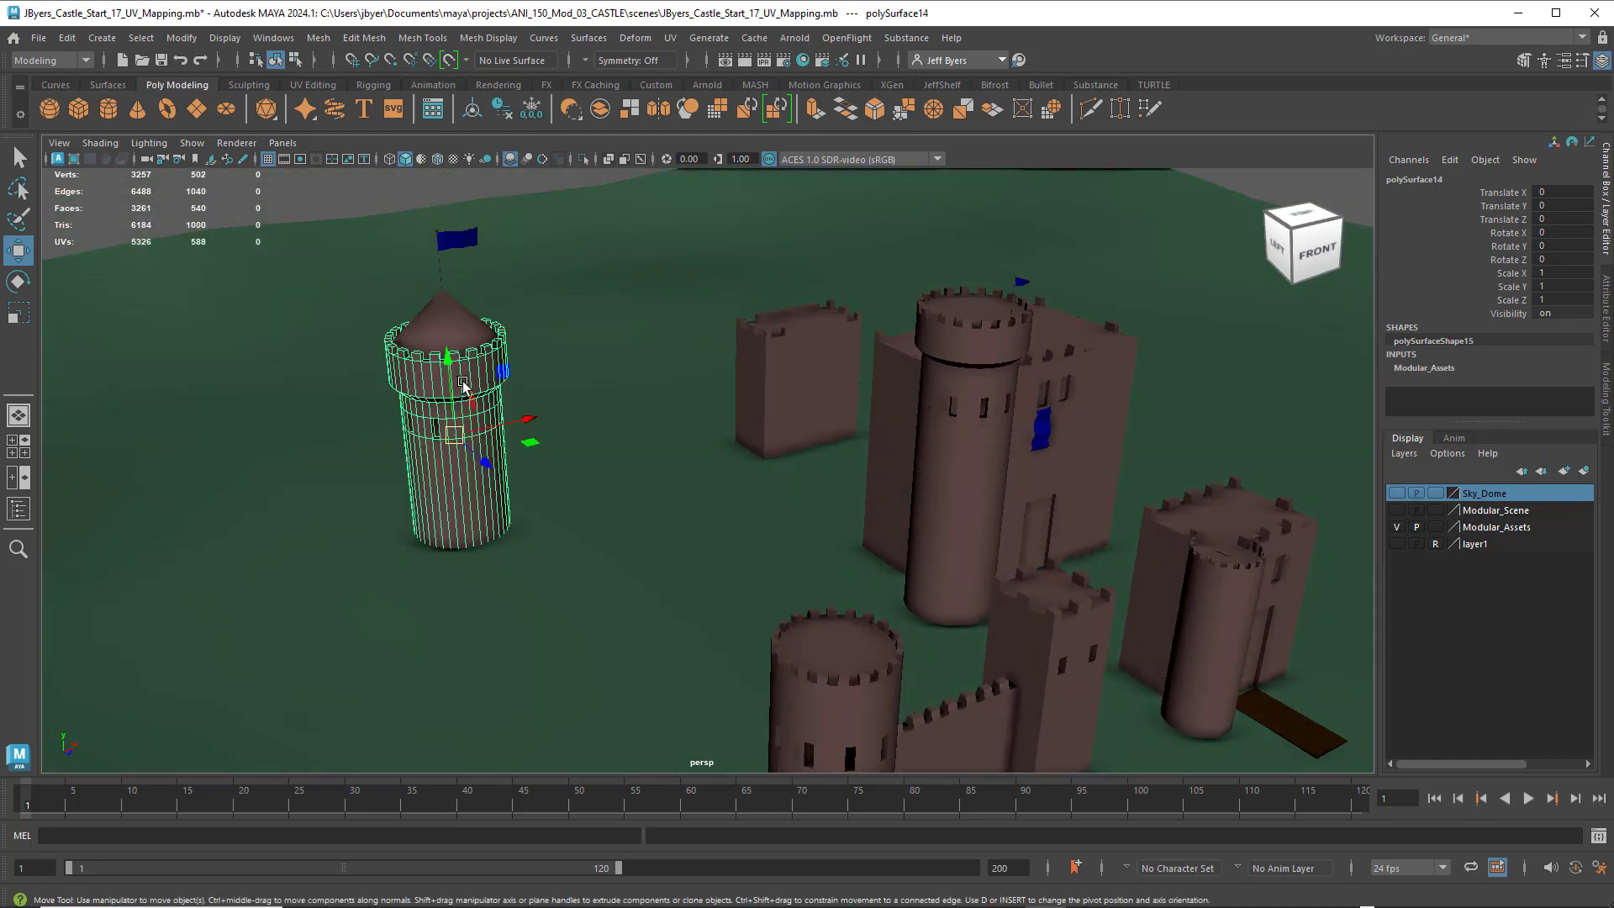
{"action": "left_click", "coordinate": [452, 320]}
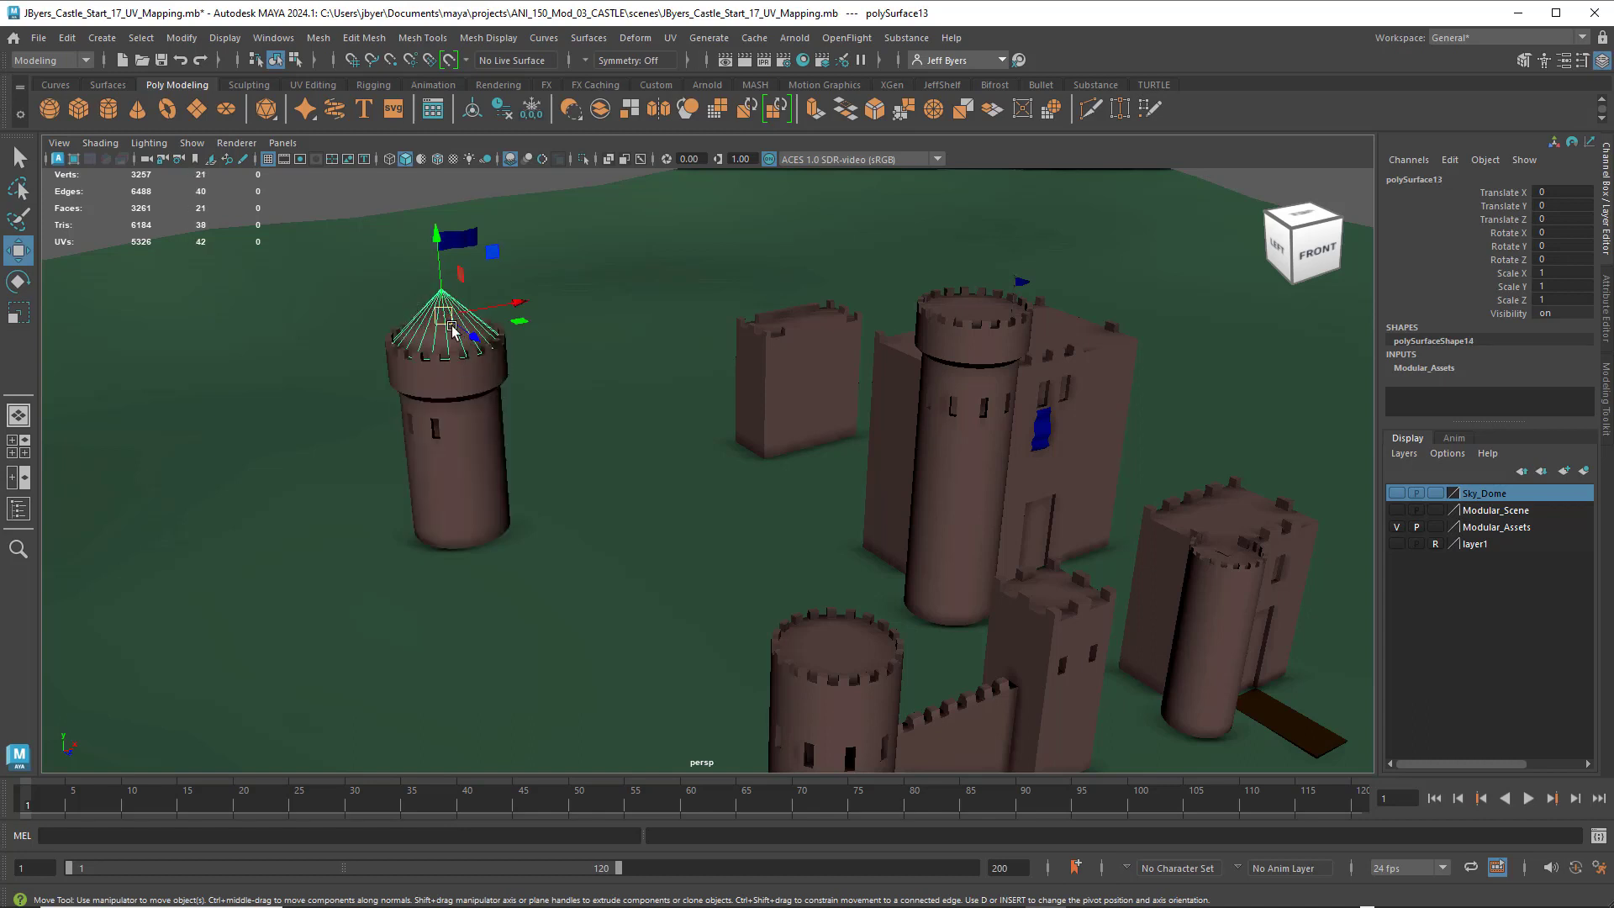
- Apply an automatic UV projection to the crenellated body of the standalone round tower
{"action": "left_click", "coordinate": [475, 384]}
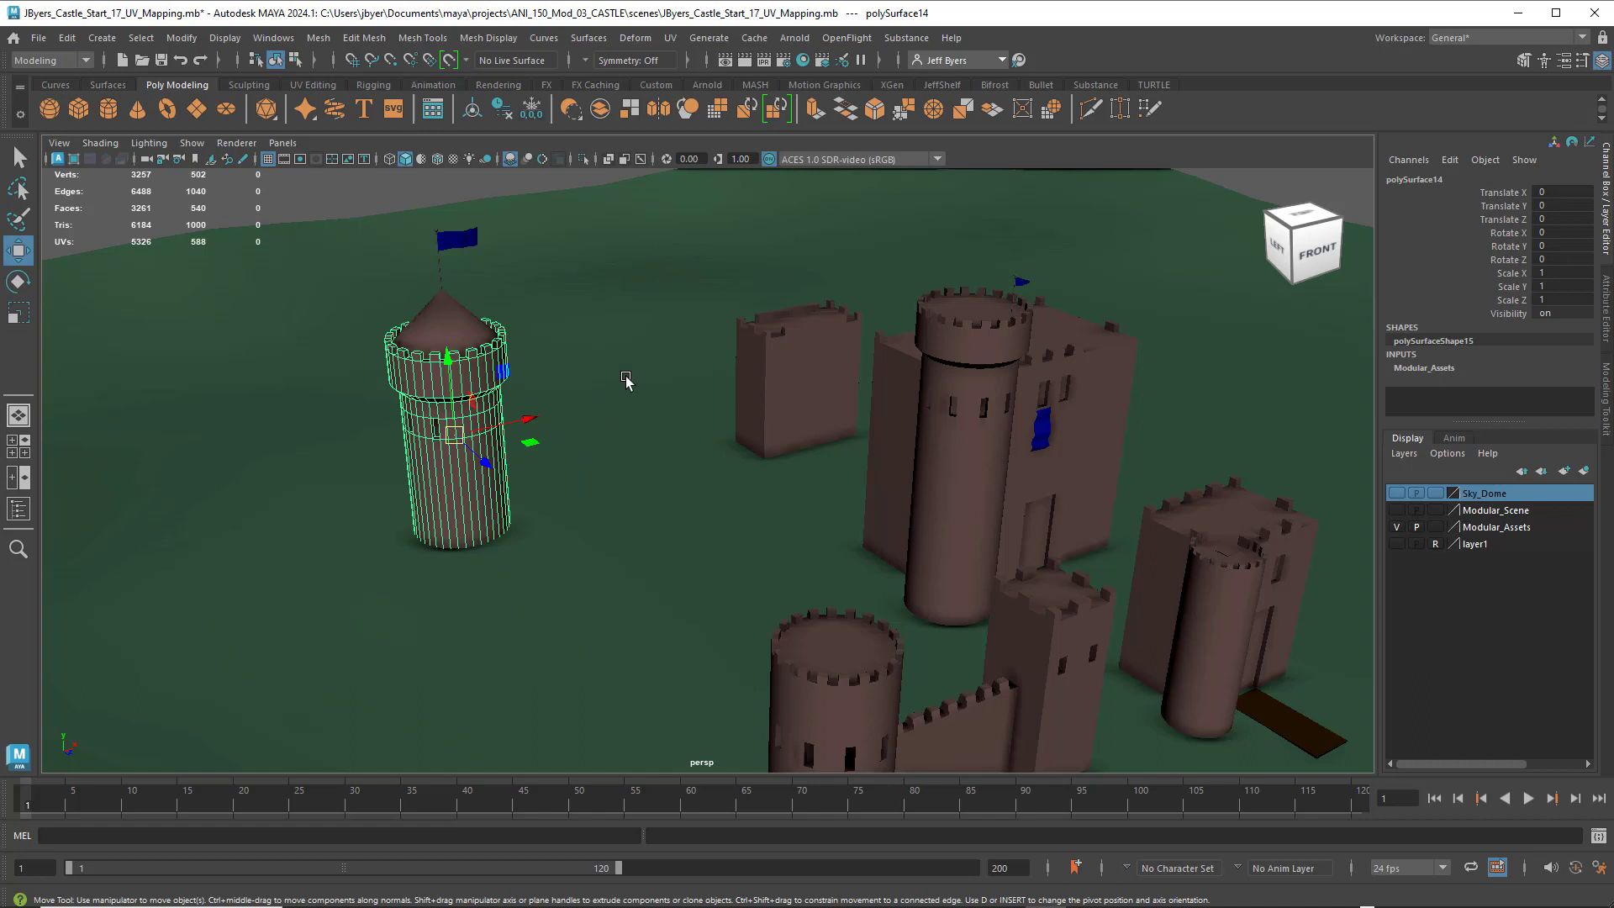
{"action": "left_click", "coordinate": [672, 39]}
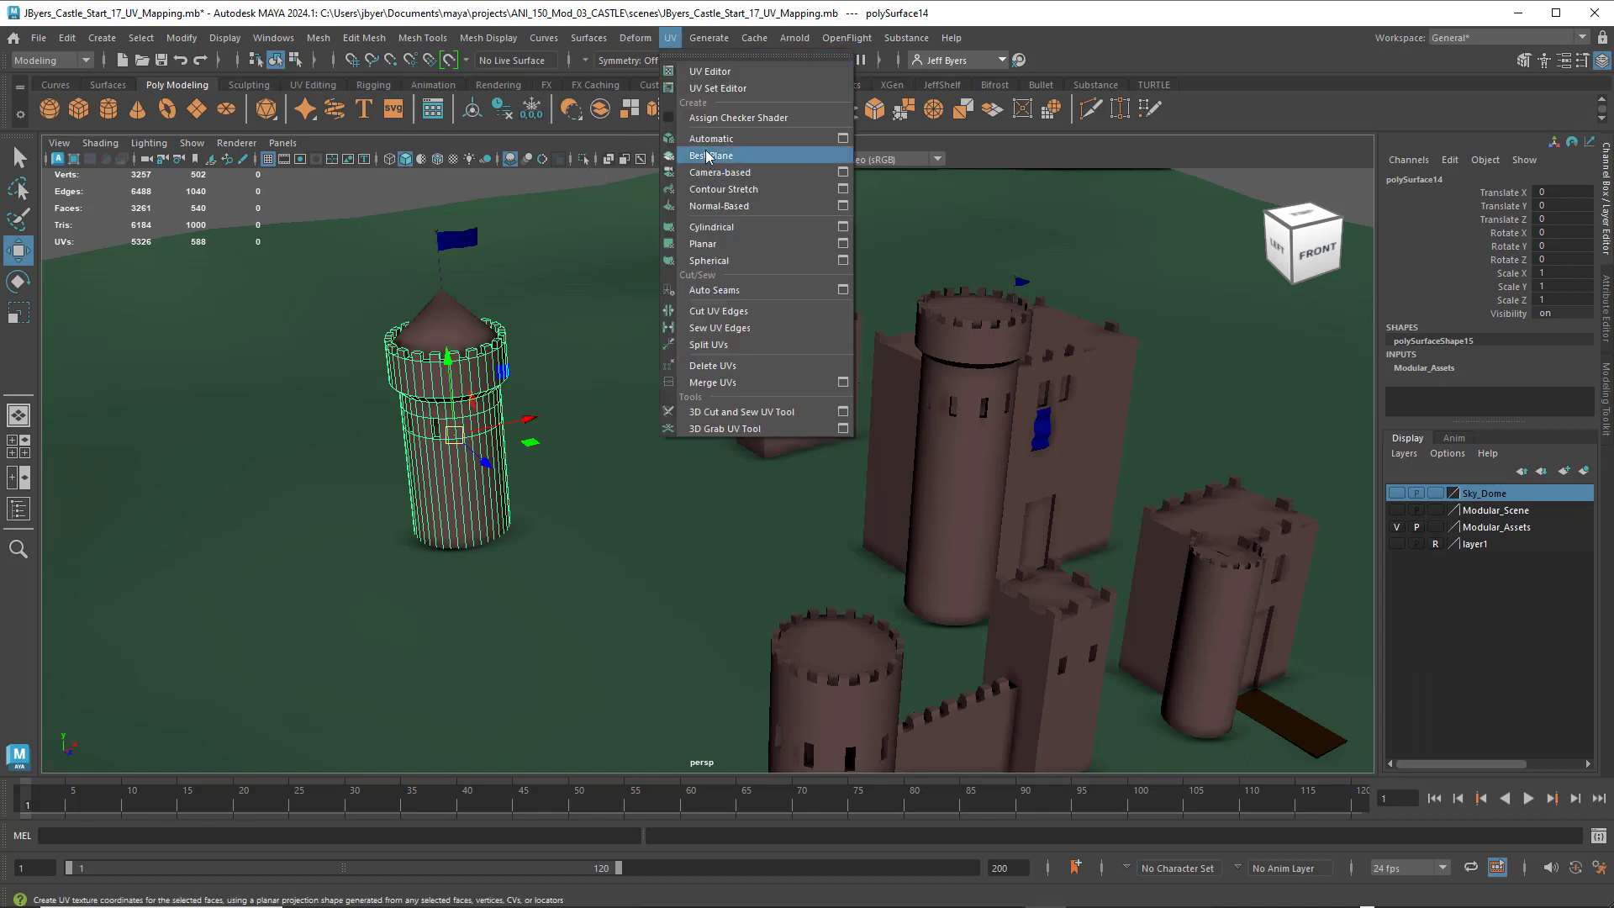
{"action": "left_click", "coordinate": [717, 142]}
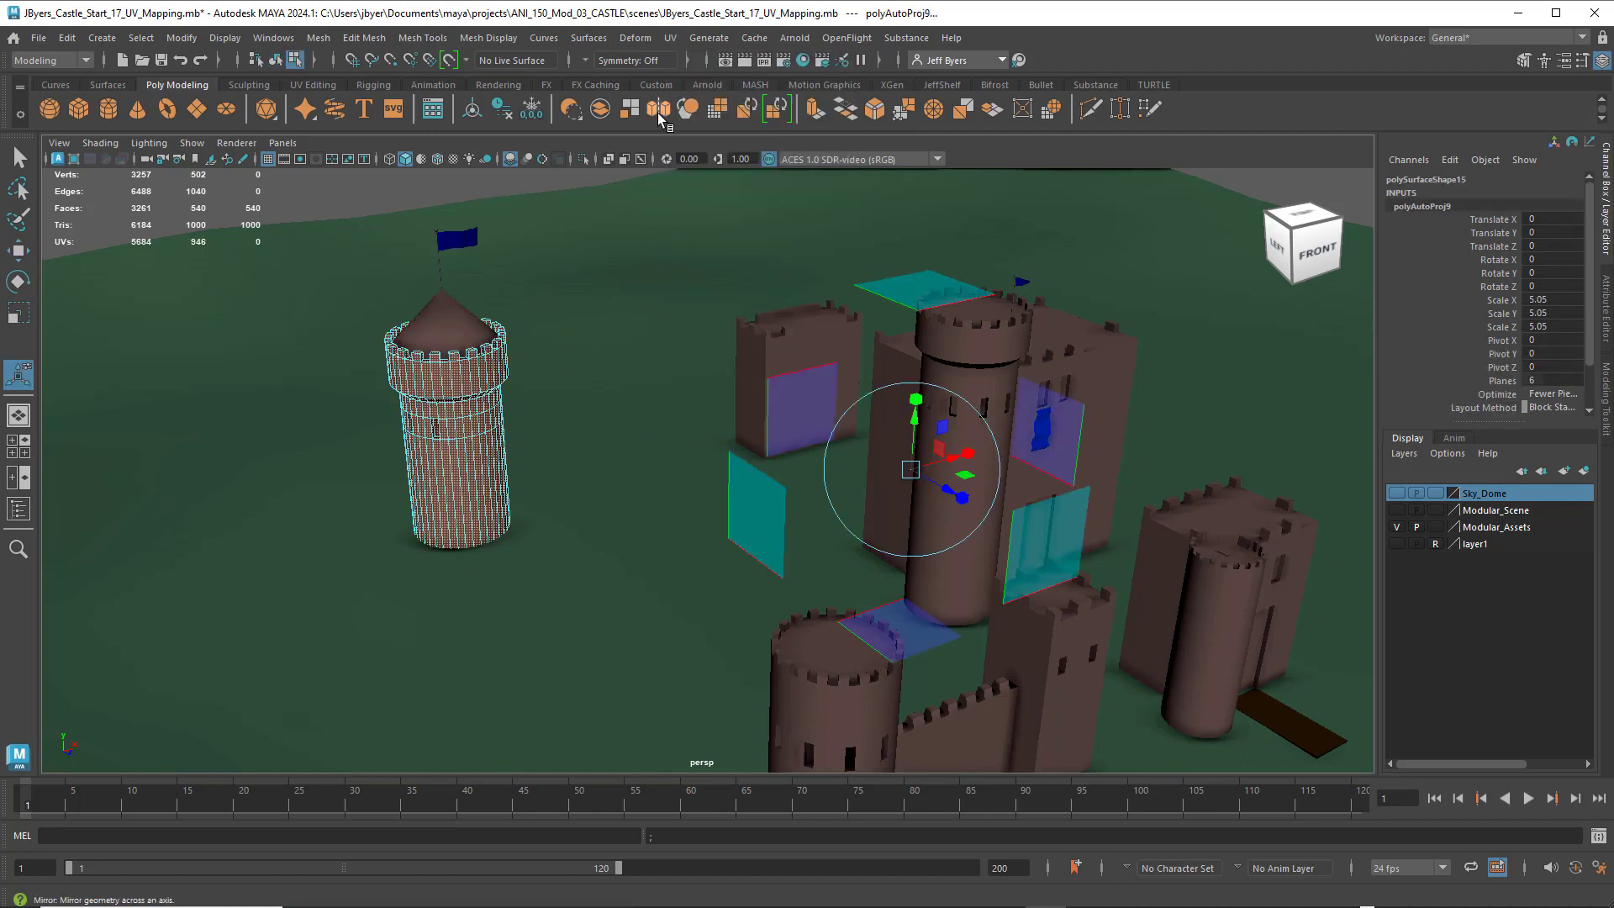
- Return to object selection and delete the construction history of the round tower's body, its conical roof and the separate wall block
{"action": "left_click", "coordinate": [563, 287]}
{"action": "left_click", "coordinate": [488, 375]}
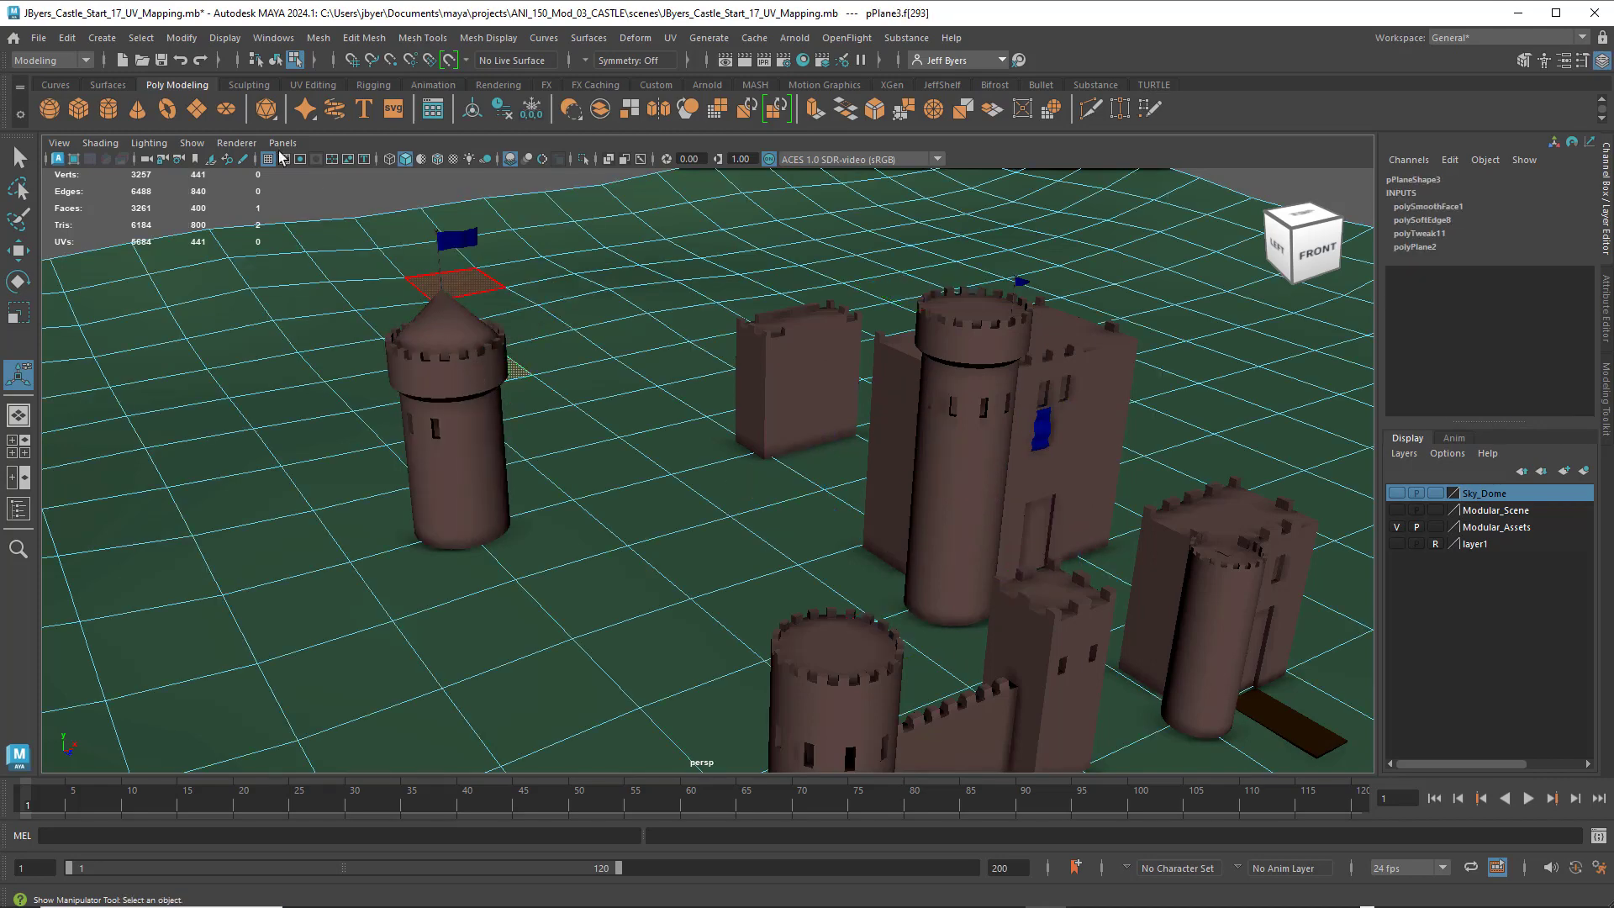
{"action": "left_click", "coordinate": [275, 60]}
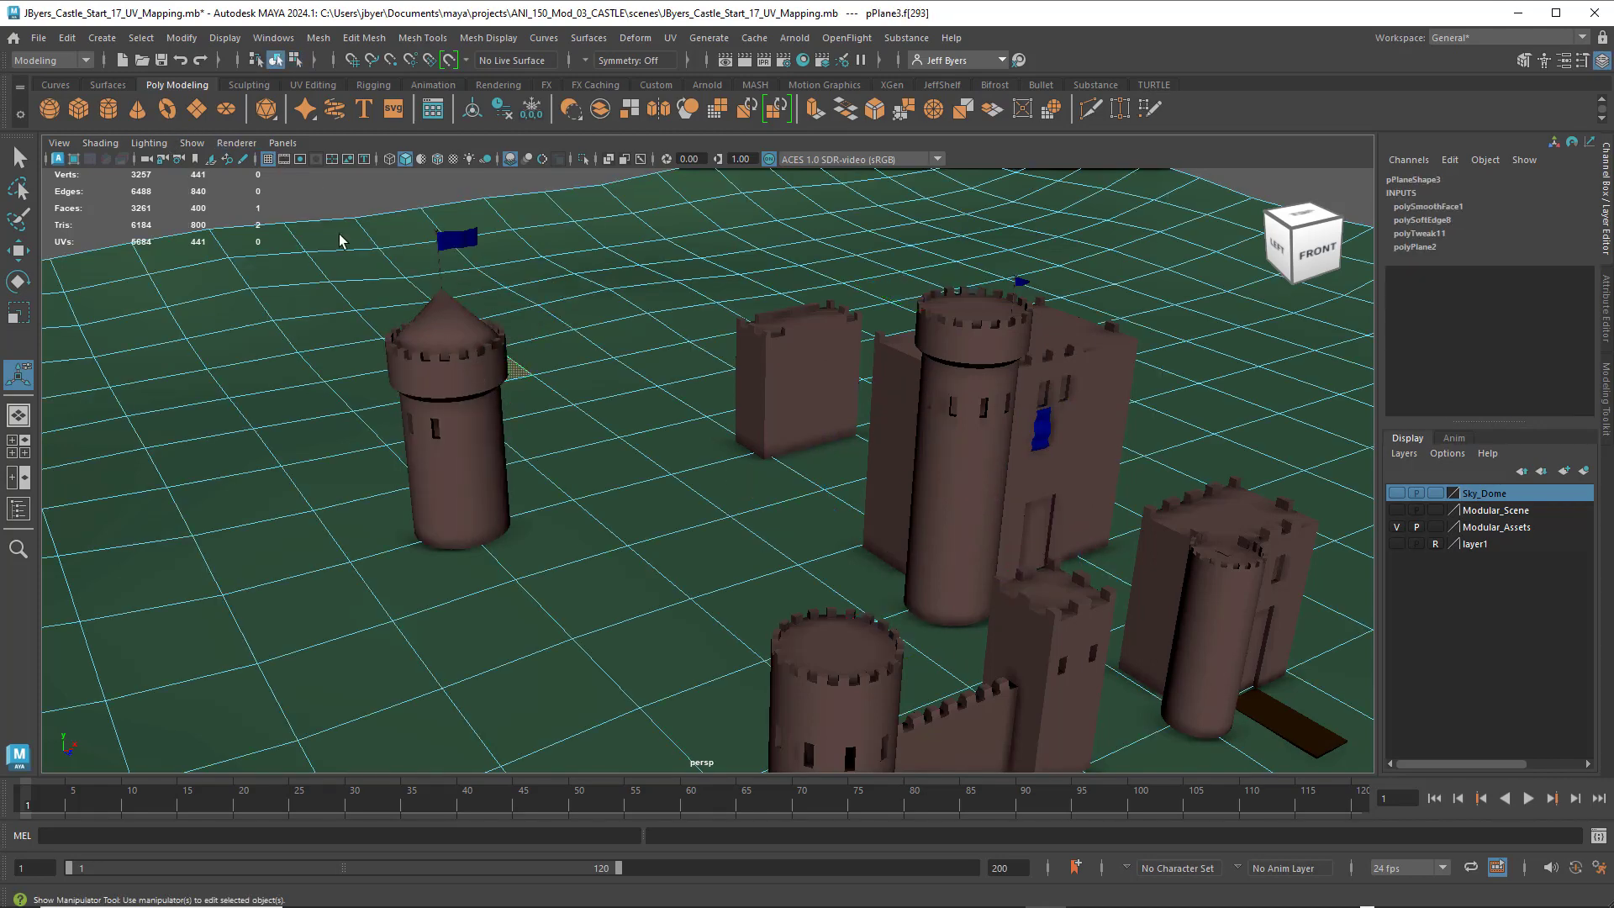
{"action": "left_click", "coordinate": [446, 402]}
{"action": "key", "text": "1"}
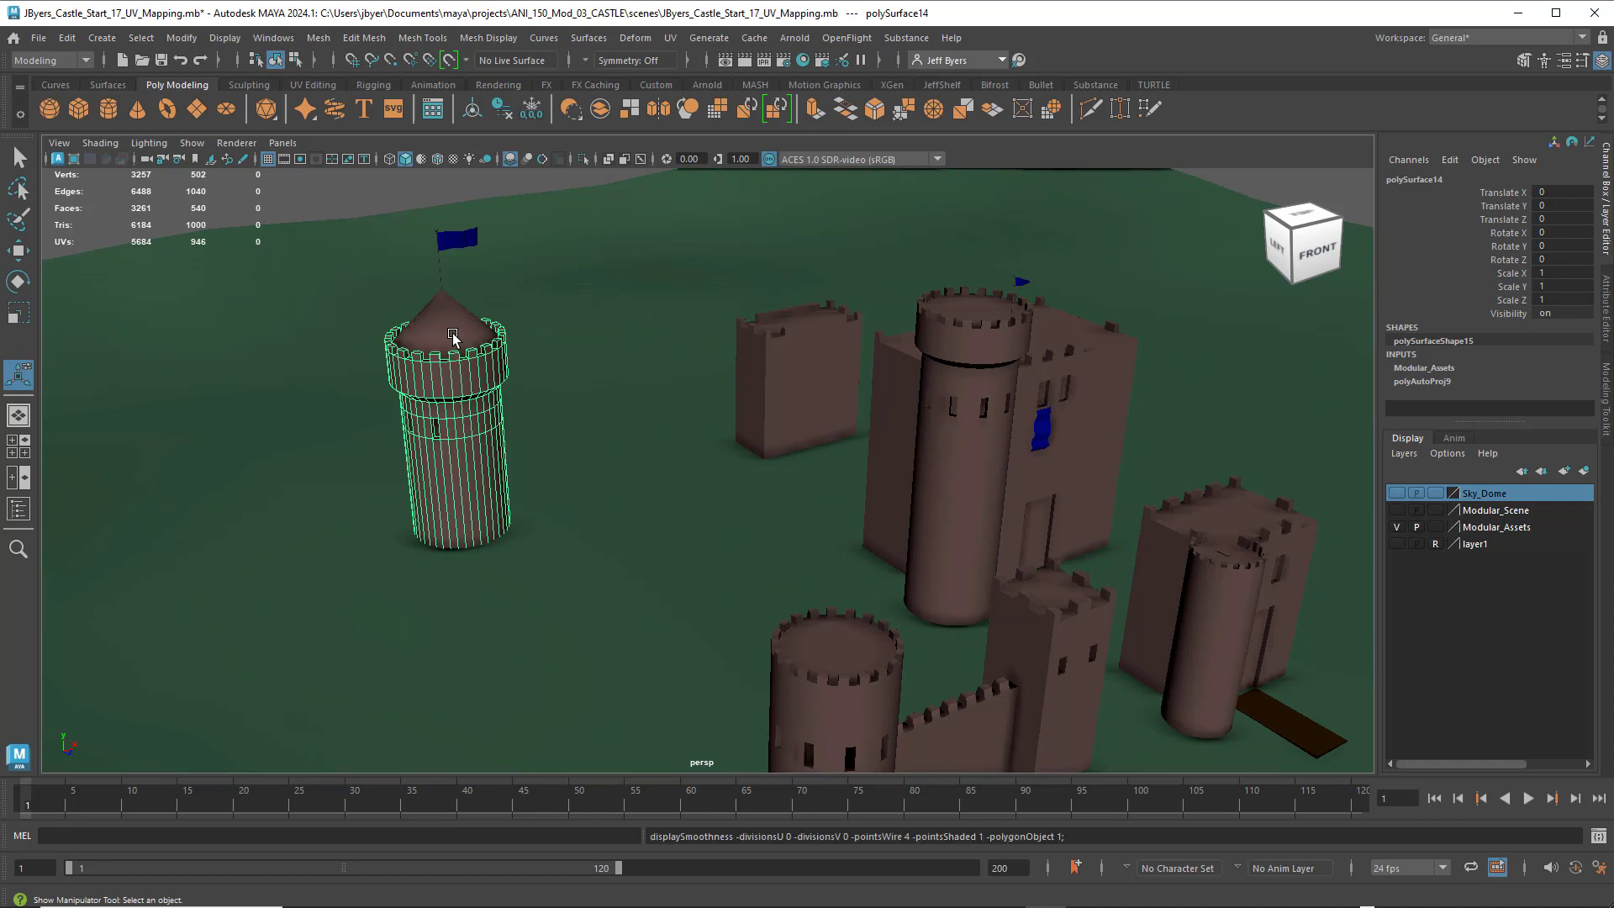
{"action": "left_click", "coordinate": [452, 337], "text": "shift"}
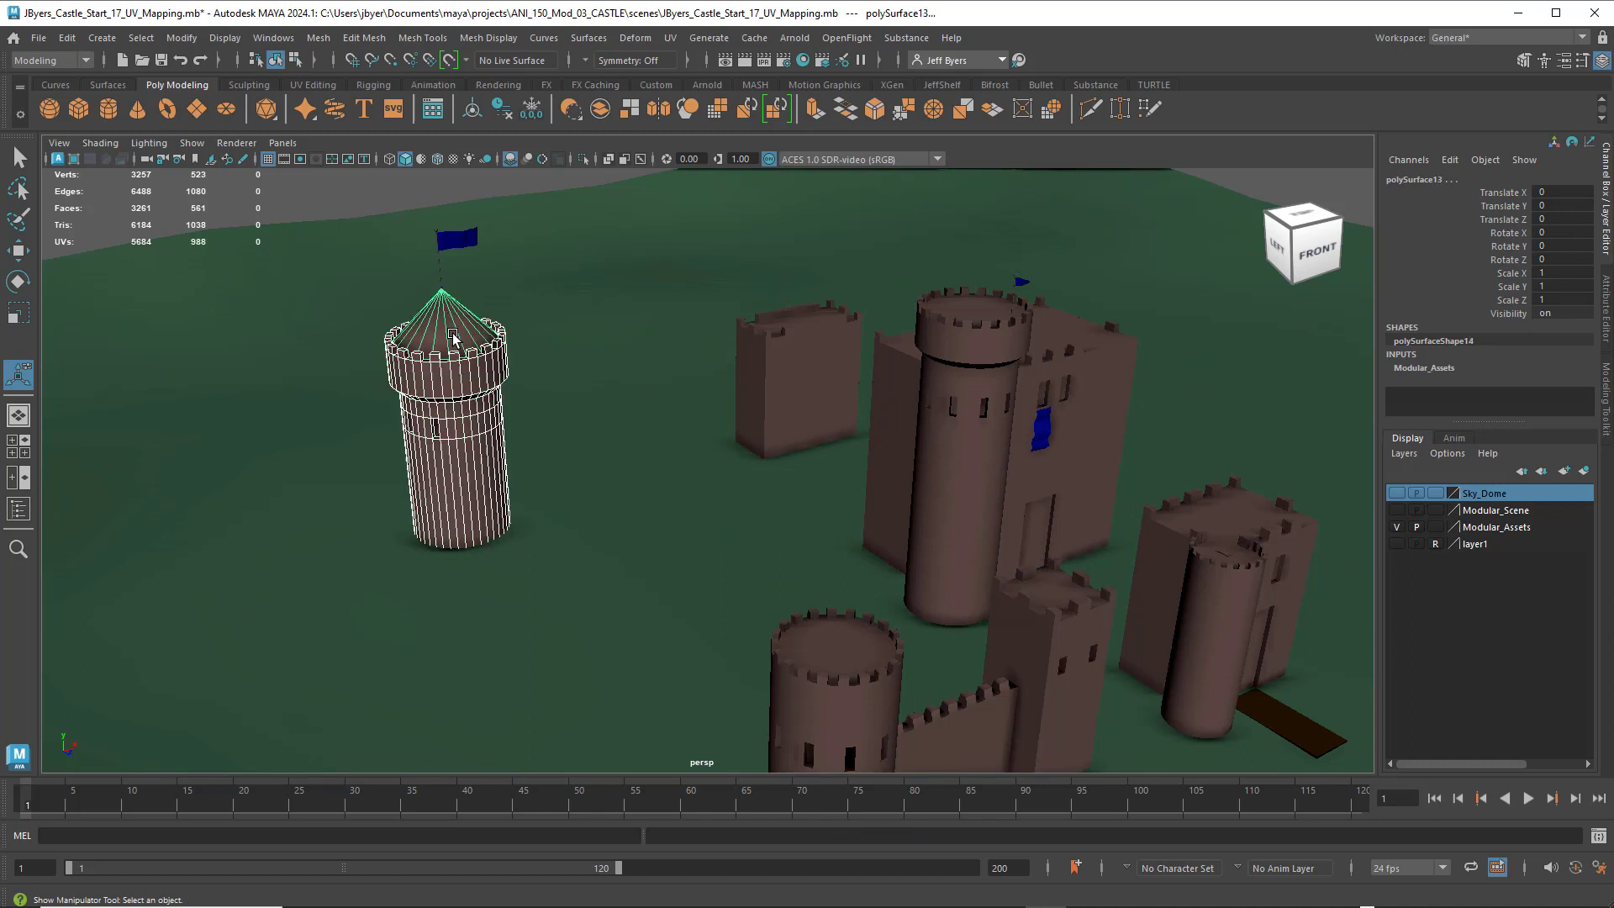
{"action": "left_click", "coordinate": [751, 353], "text": "shift"}
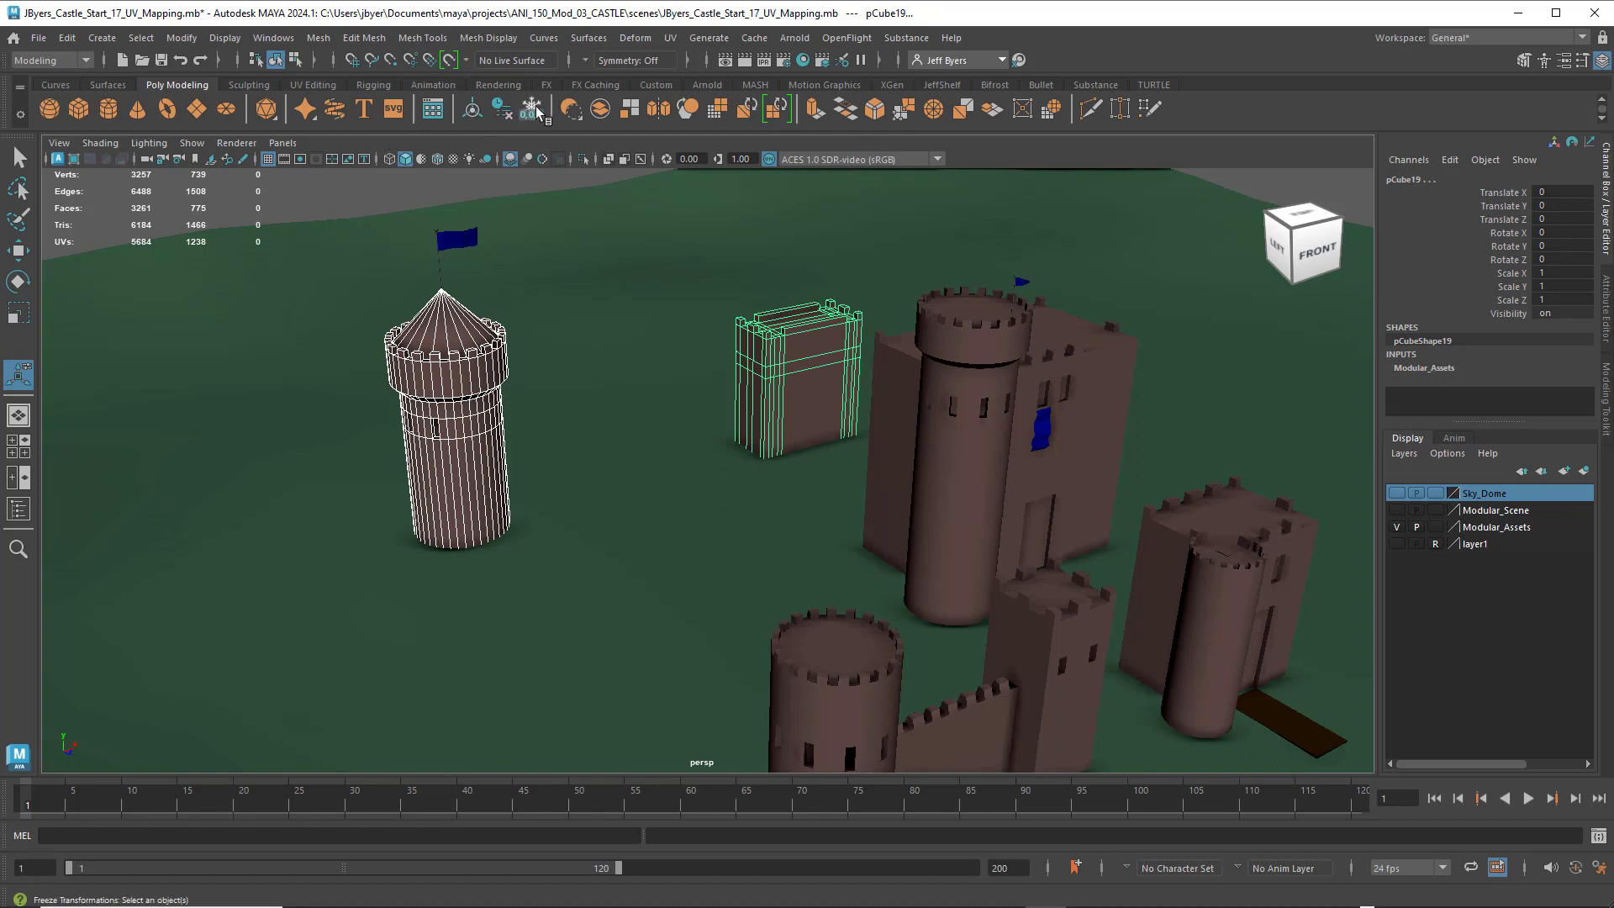
{"action": "left_click", "coordinate": [508, 114]}
- Show the round tower body's UVs in the UV Editor, with the window placed so the tower stays visible
{"action": "left_click", "coordinate": [475, 387]}
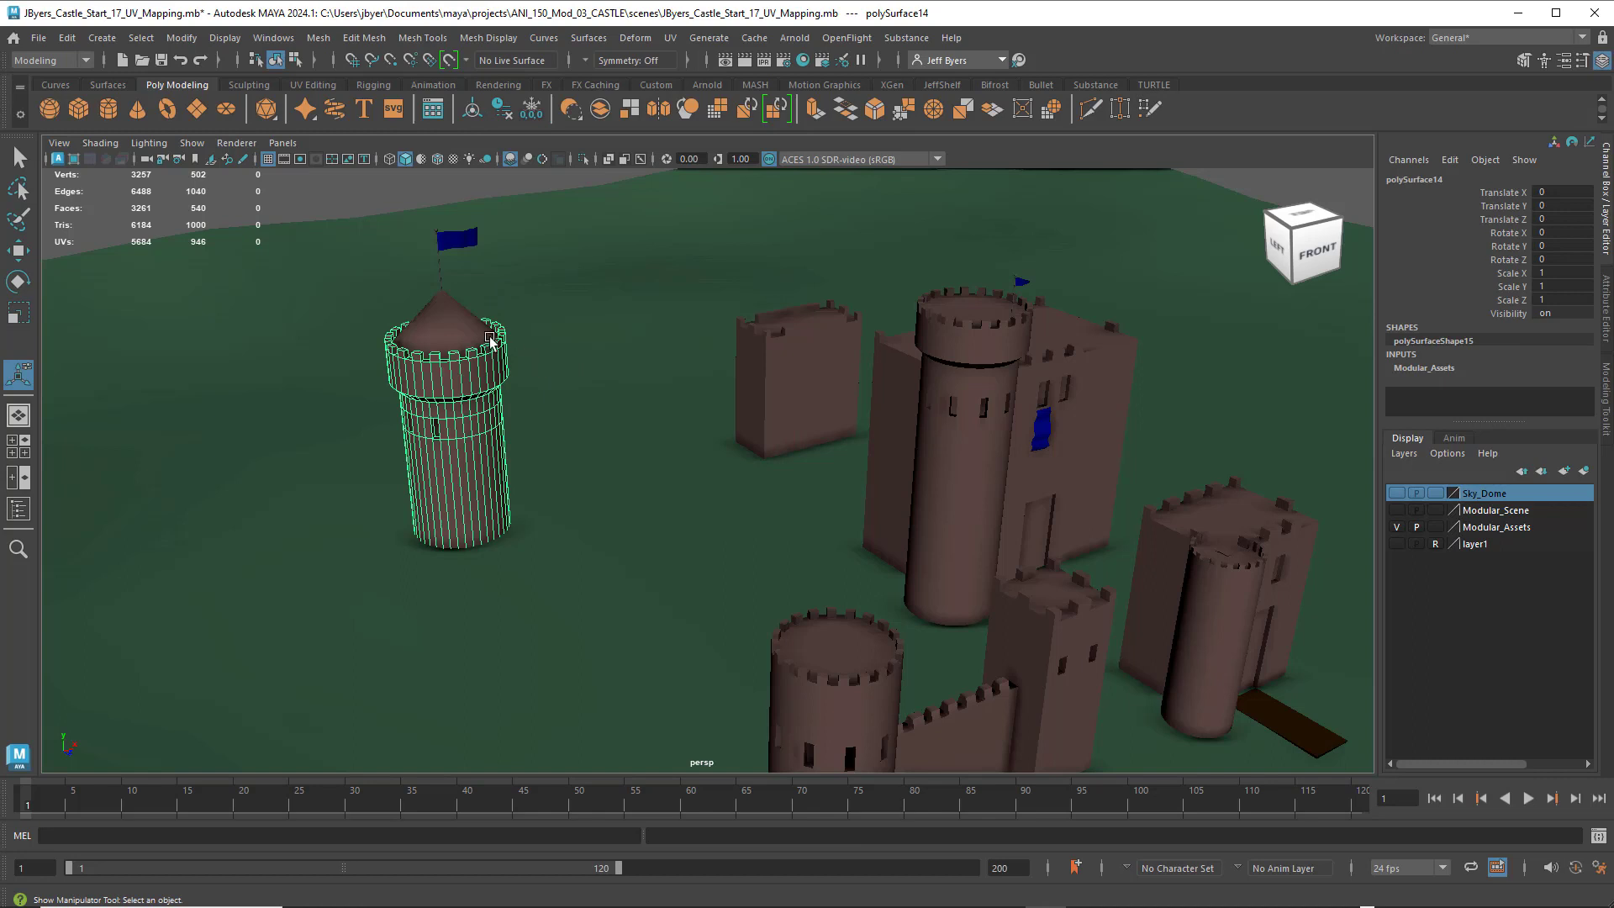
{"action": "left_click", "coordinate": [462, 337]}
{"action": "left_click", "coordinate": [467, 389]}
{"action": "left_click", "coordinate": [670, 39]}
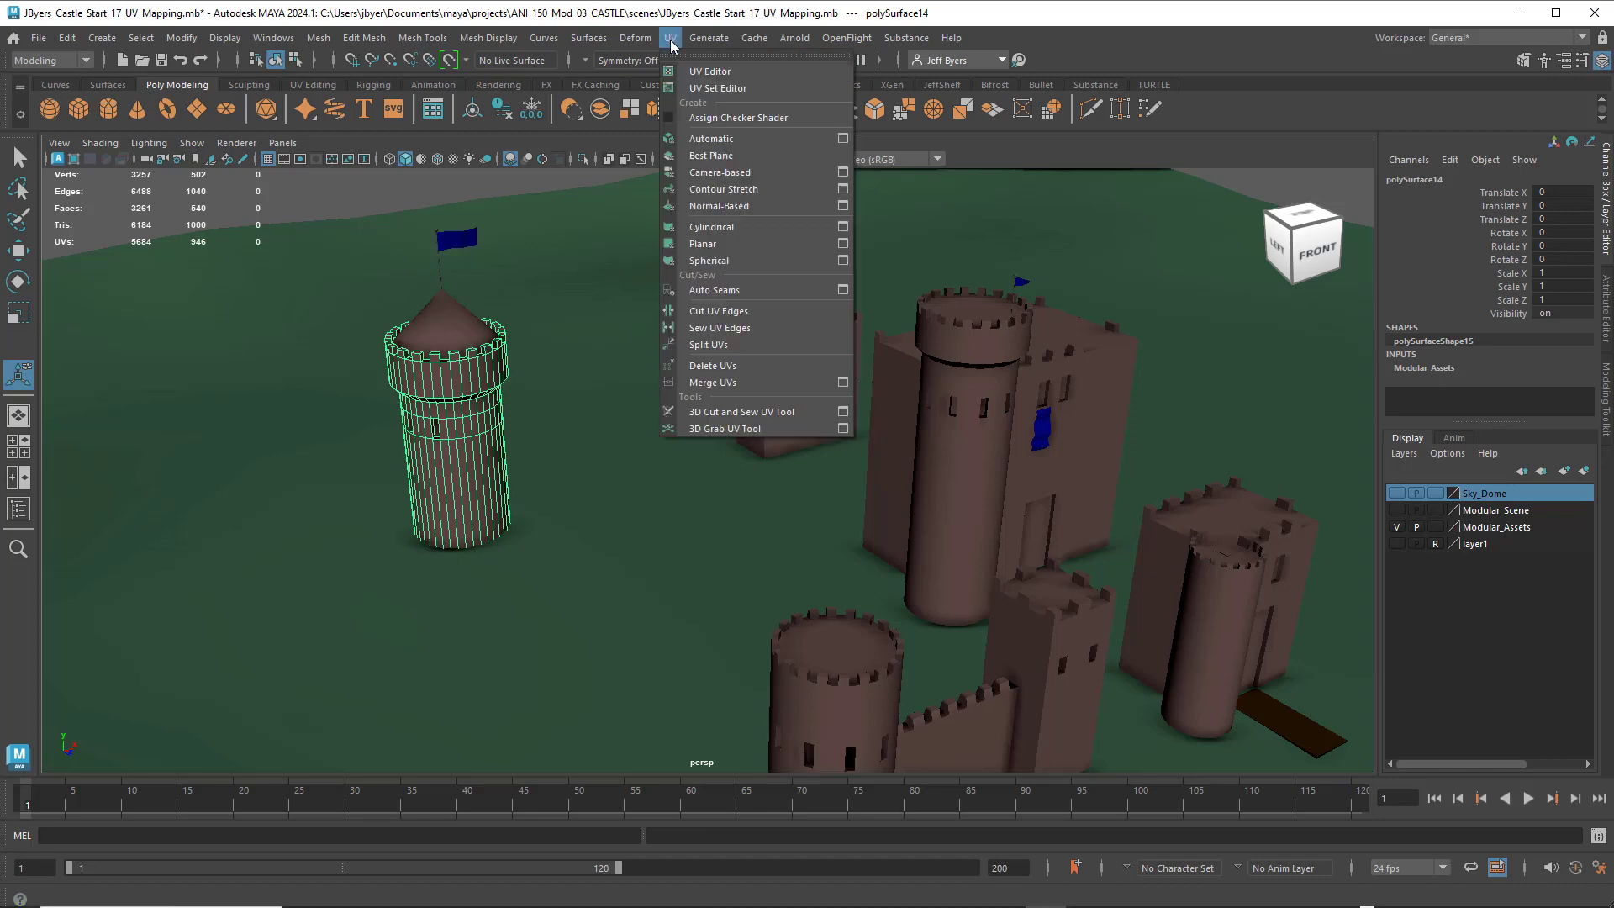
{"action": "left_click", "coordinate": [710, 71]}
{"action": "left_click_drag", "start_coordinate": [1260, 194], "coordinate": [990, 184]}
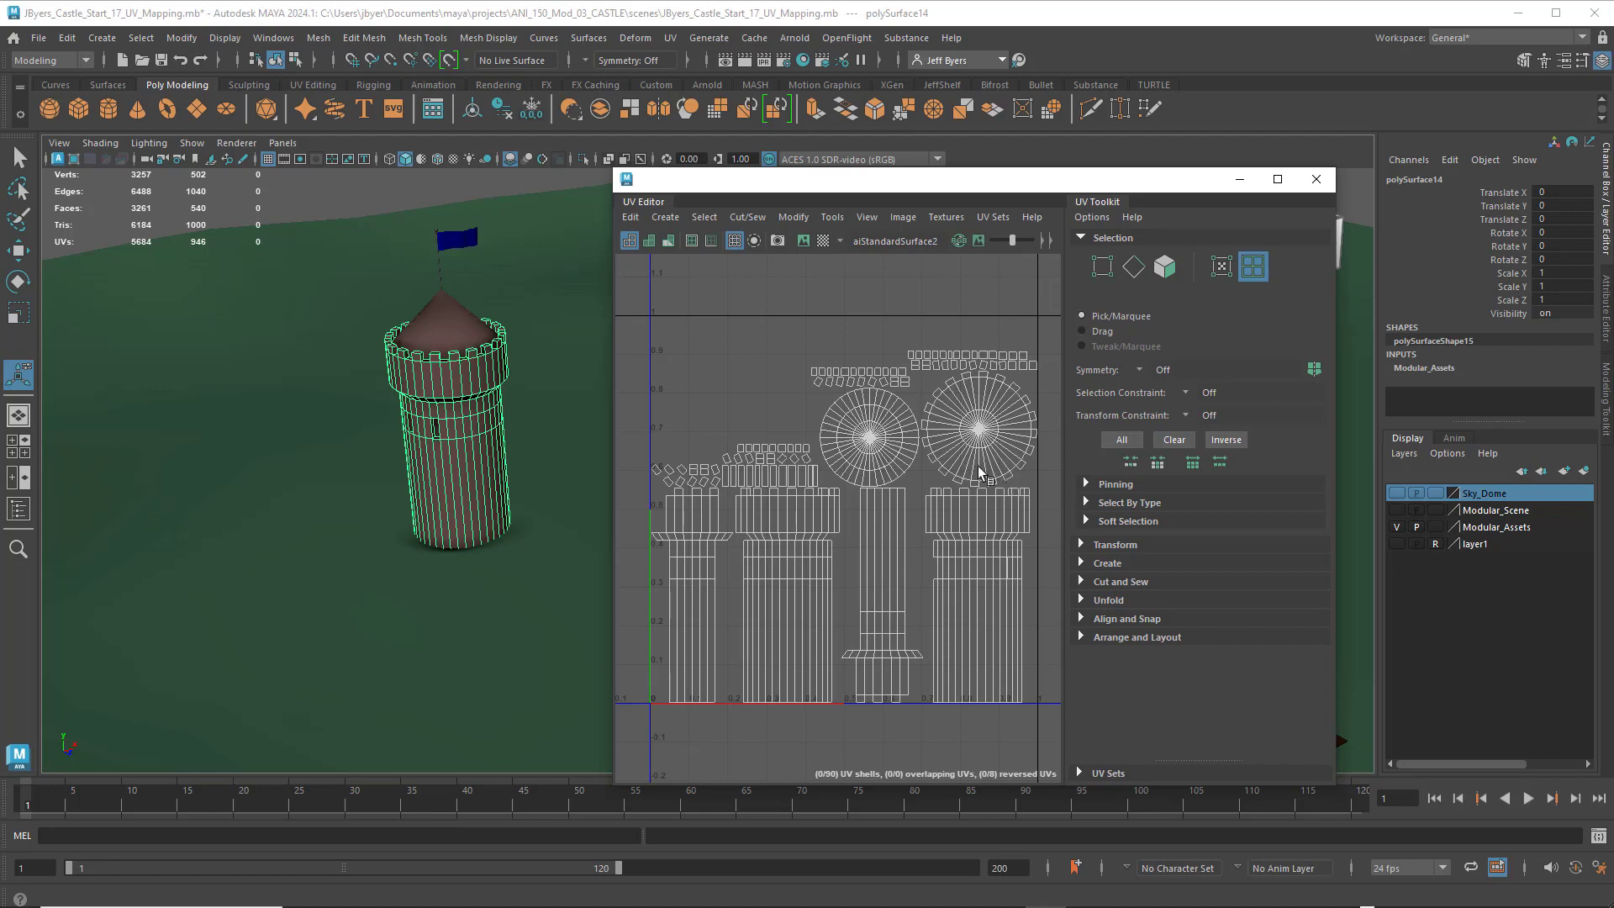
{"action": "middle_click_drag", "start_coordinate": [947, 462], "coordinate": [932, 424], "text": "alt"}
{"action": "scroll", "coordinate": [924, 432], "scroll_direction": "up", "scroll_amount": 3}
{"action": "scroll", "coordinate": [933, 427], "scroll_direction": "down", "scroll_amount": 3}
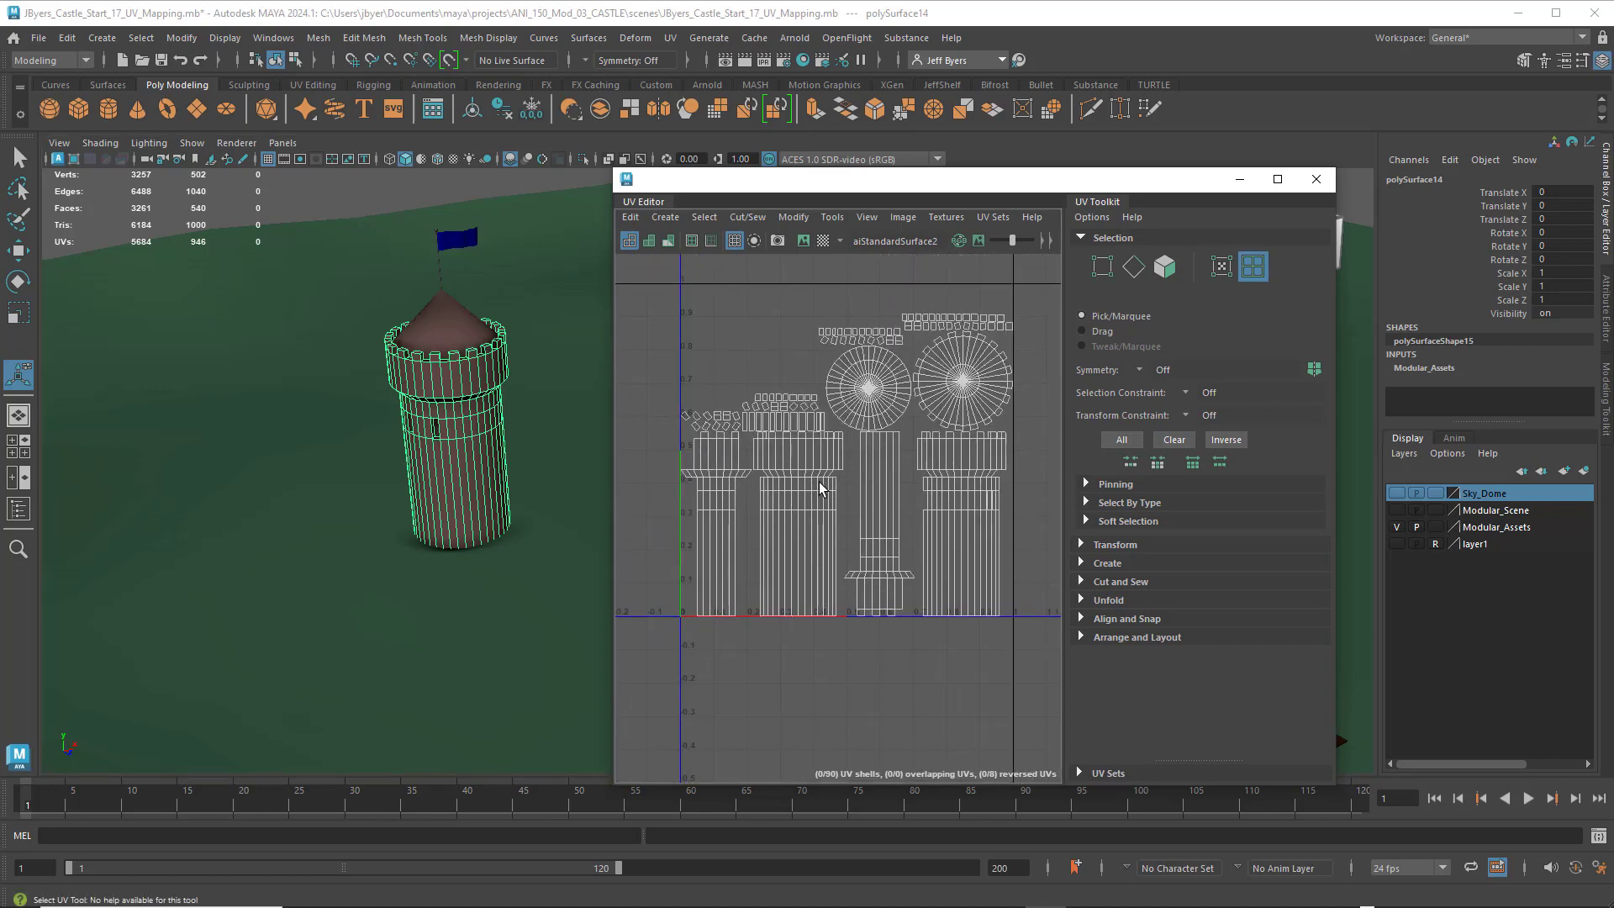
- In UV shell mode, move the first narrow wall shell to about U -0.72 and place the adjacent wide wall shell beside it, outside the 0-1 tile
{"action": "right_click_drag", "start_coordinate": [822, 487], "coordinate": [752, 460]}
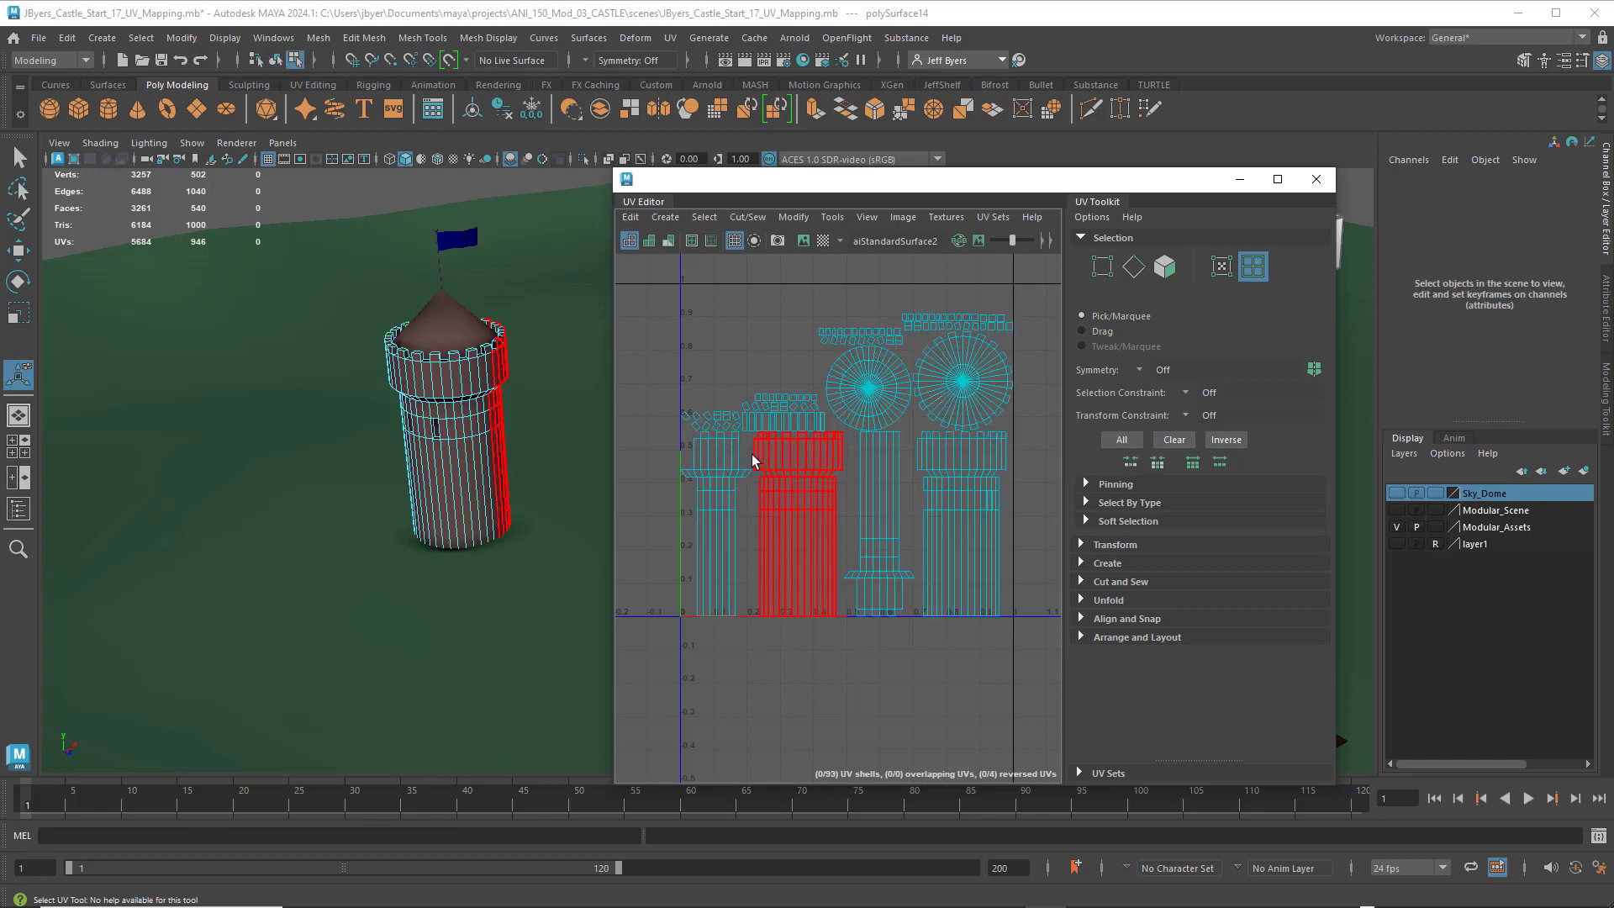
{"action": "left_click", "coordinate": [724, 504]}
{"action": "scroll", "coordinate": [748, 507], "scroll_direction": "down", "scroll_amount": 3}
{"action": "scroll", "coordinate": [776, 509], "scroll_direction": "up", "scroll_amount": 2}
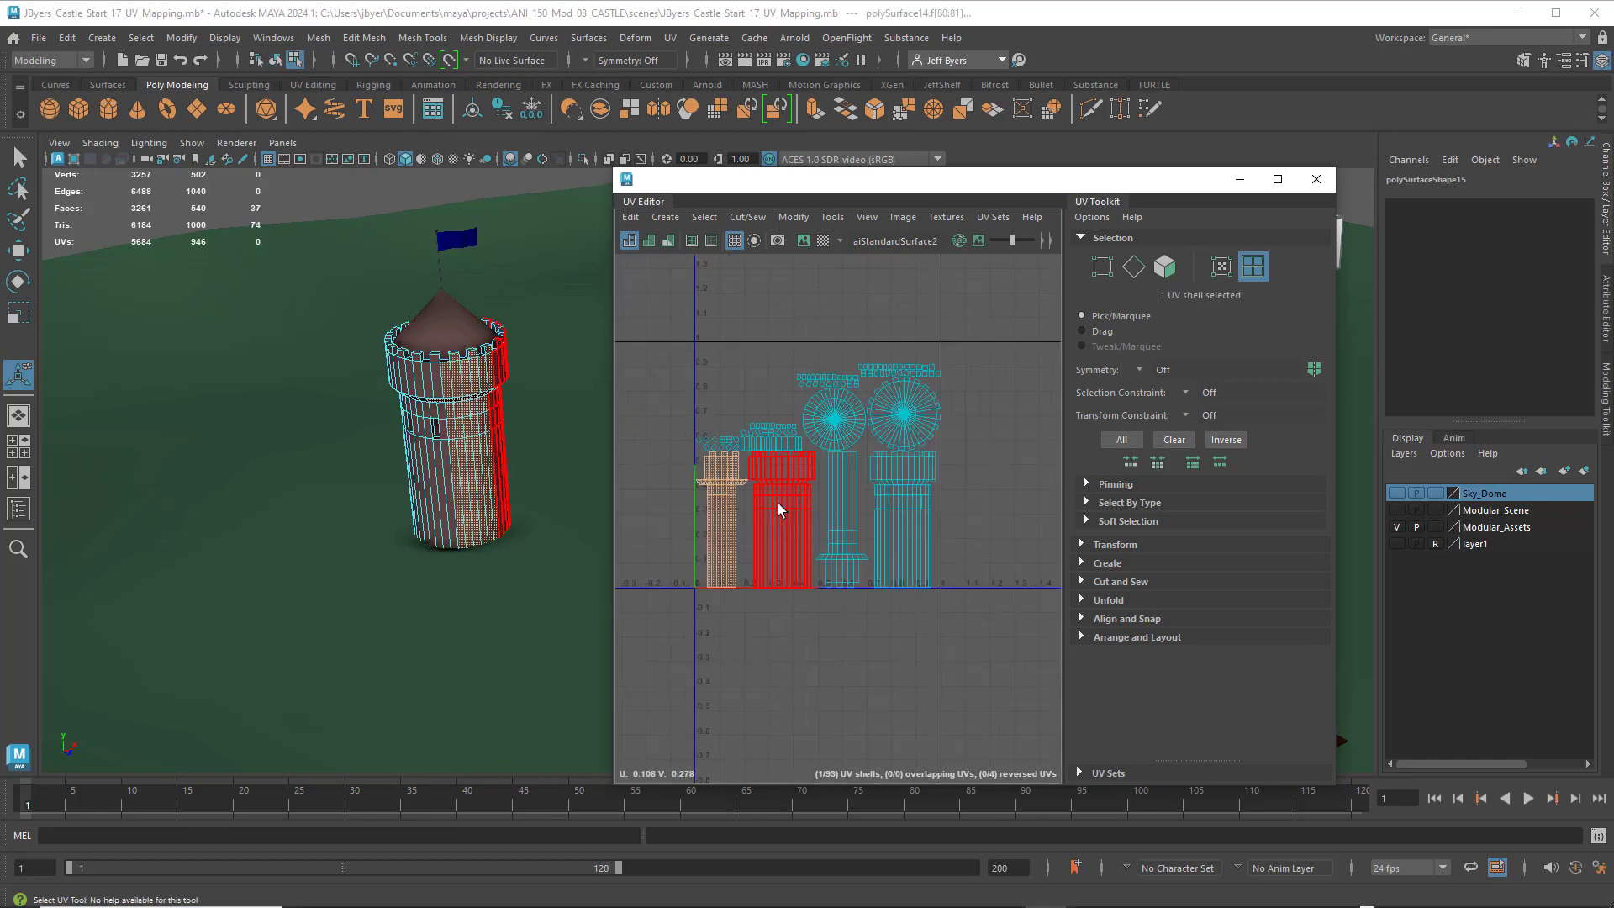
{"action": "key", "text": "w"}
{"action": "left_click_drag", "start_coordinate": [807, 520], "coordinate": [709, 520]}
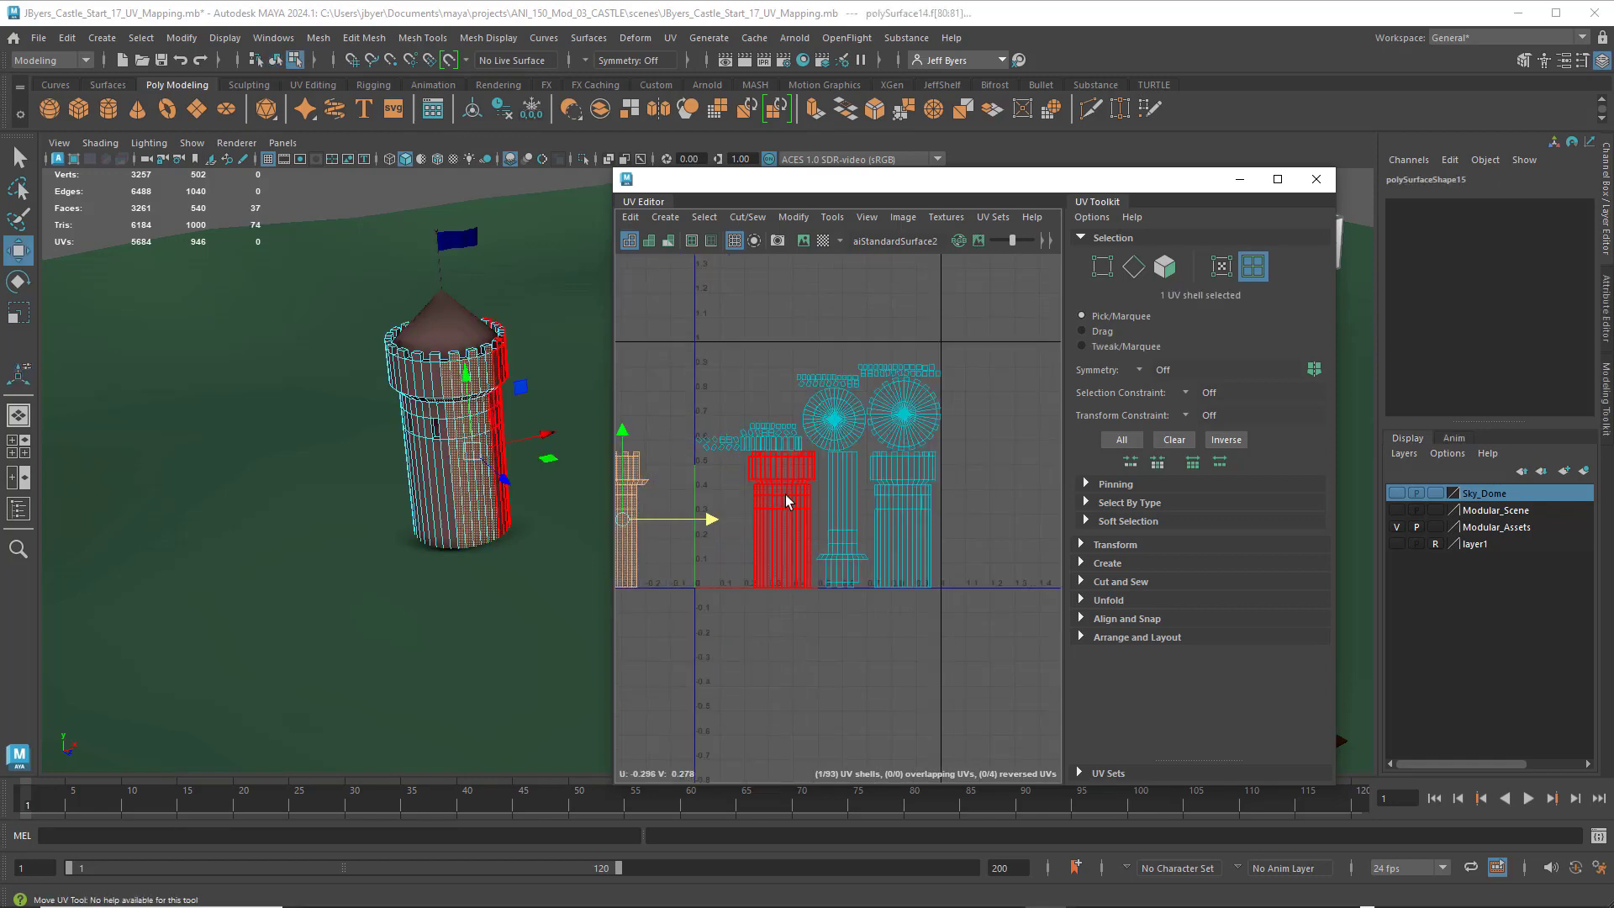
{"action": "middle_click_drag", "start_coordinate": [786, 502], "coordinate": [936, 504], "text": "alt"}
{"action": "left_click", "coordinate": [936, 505]}
{"action": "left_click", "coordinate": [774, 505]}
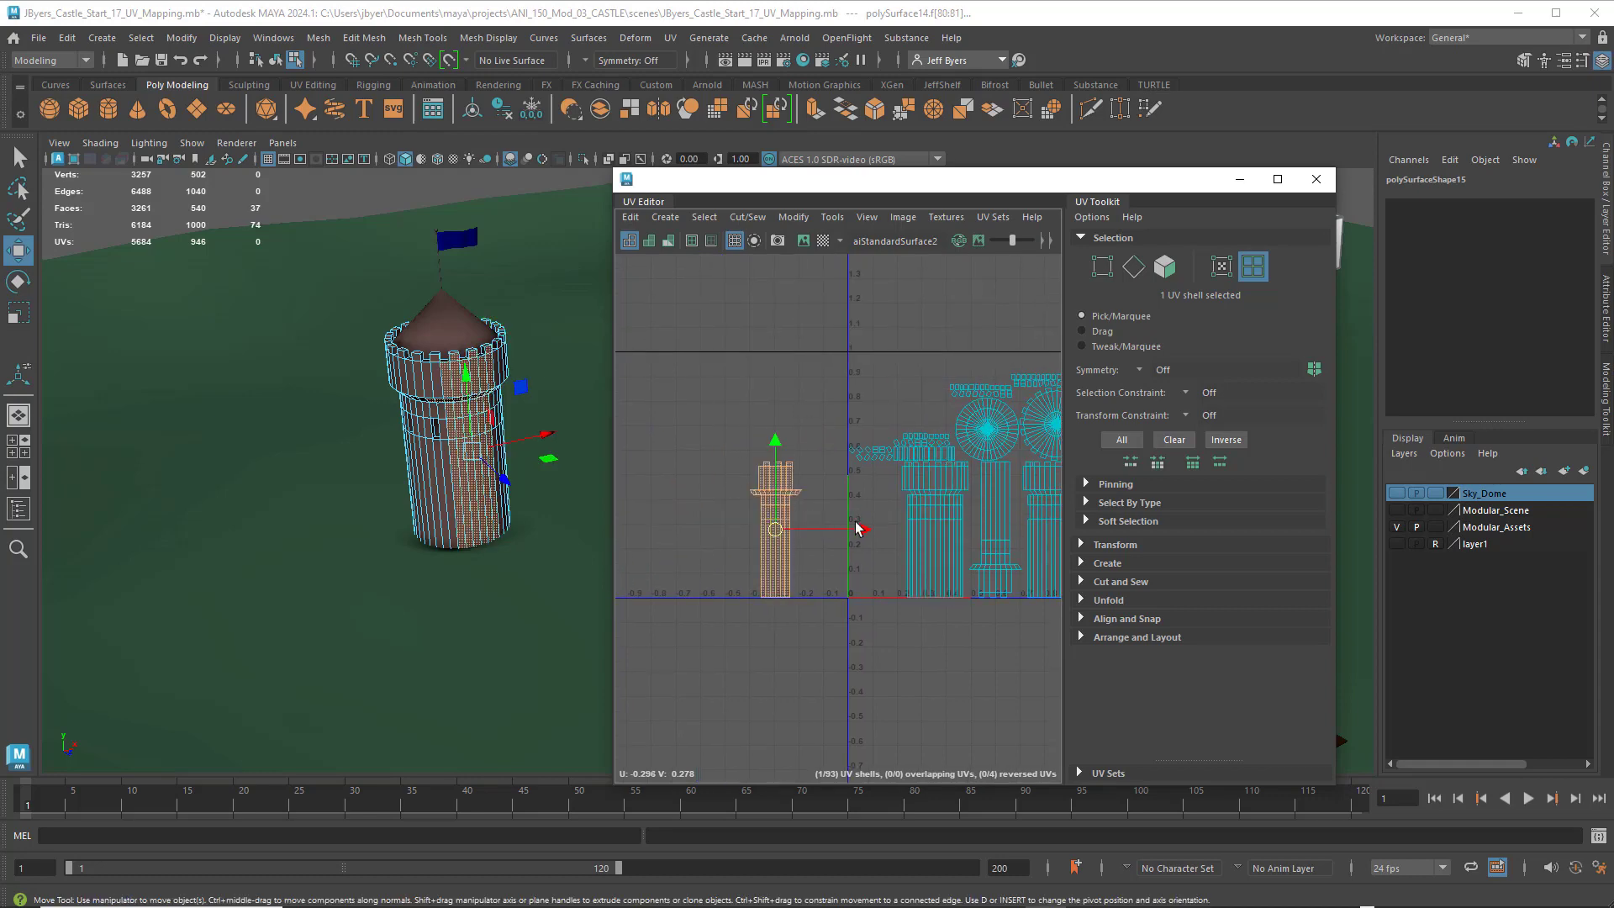
{"action": "left_click_drag", "start_coordinate": [857, 528], "coordinate": [757, 529]}
{"action": "left_click", "coordinate": [939, 525]}
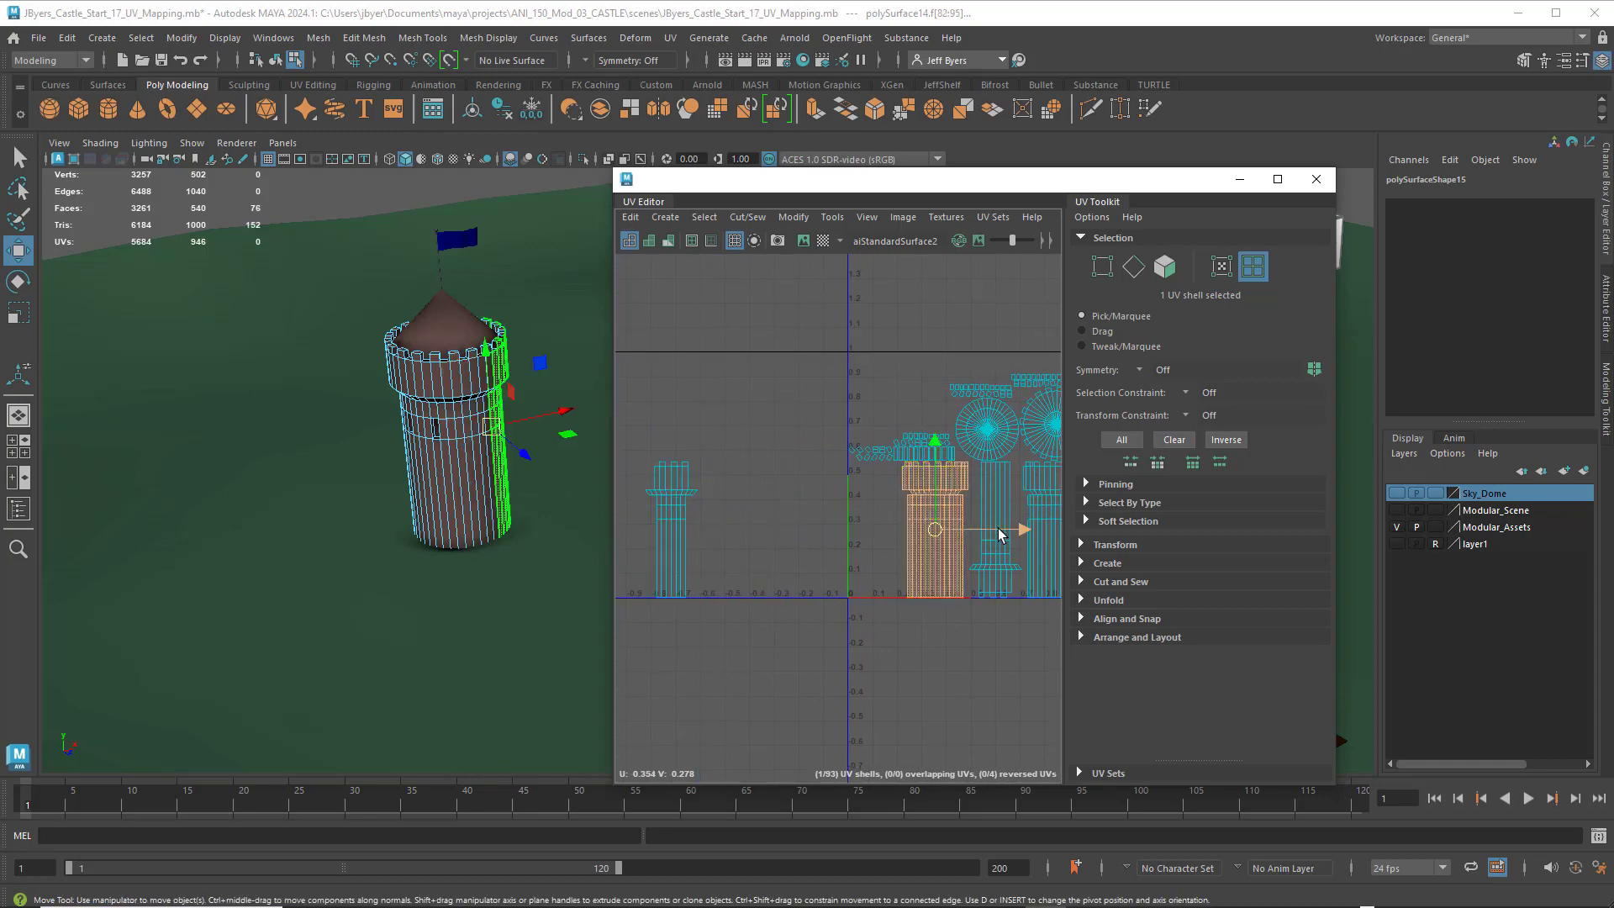
{"action": "left_click_drag", "start_coordinate": [1000, 534], "coordinate": [820, 533]}
- Rotate the upside-down narrow wall shell by 180 degrees in two 90-degree turns and move it to about U -0.14
{"action": "left_click", "coordinate": [996, 530]}
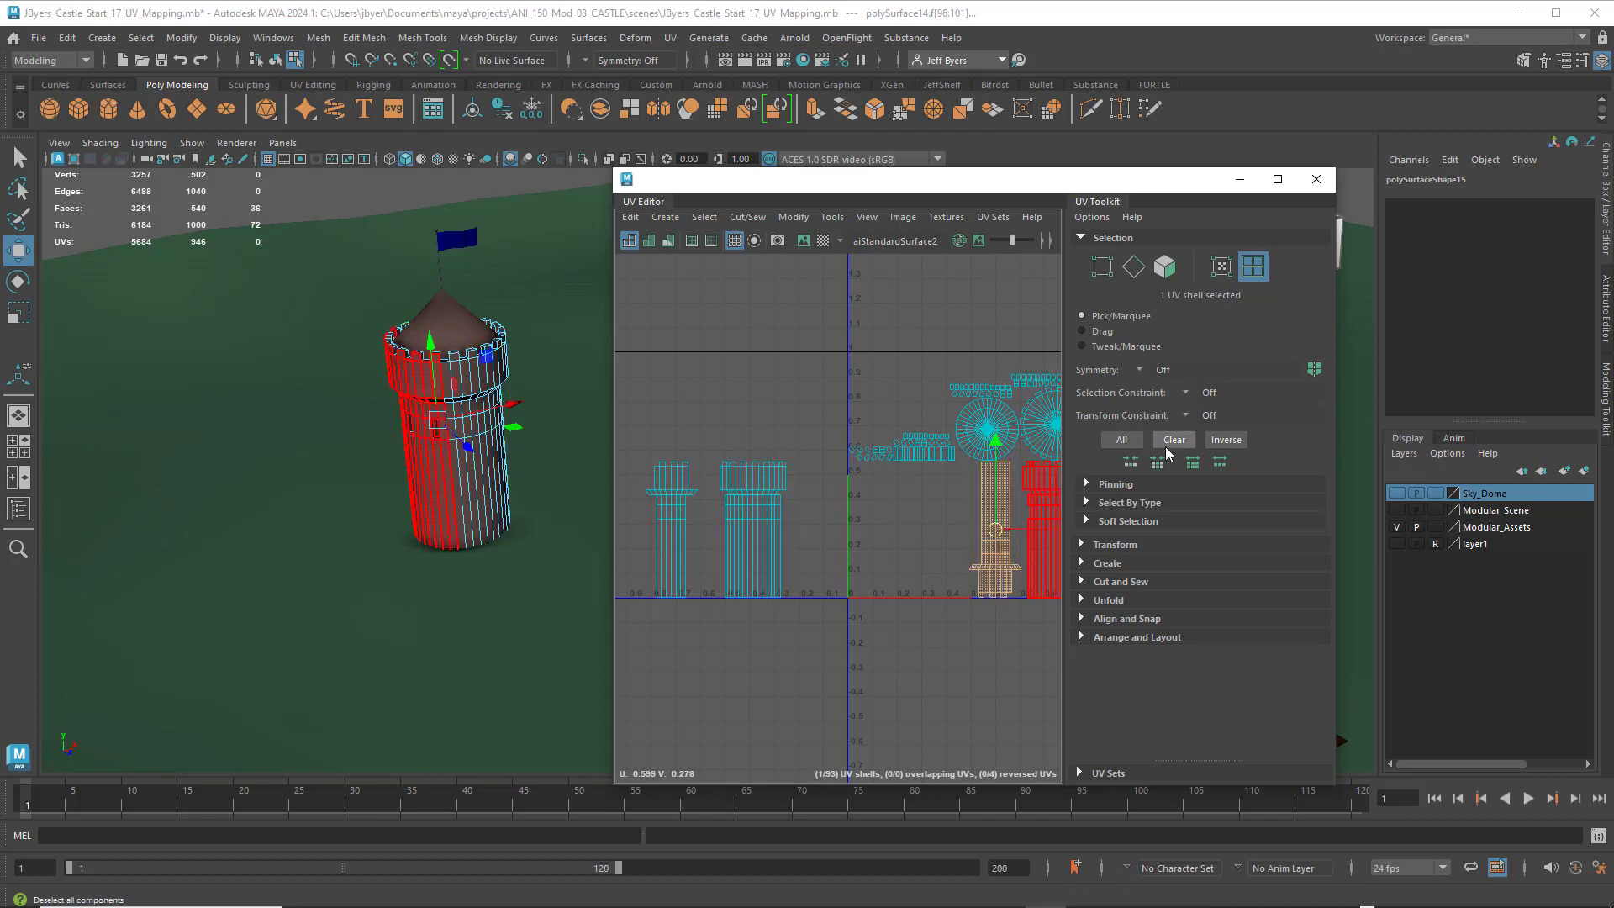
{"action": "left_click", "coordinate": [1094, 544]}
{"action": "scroll", "coordinate": [1201, 538], "scroll_direction": "down", "scroll_amount": 3}
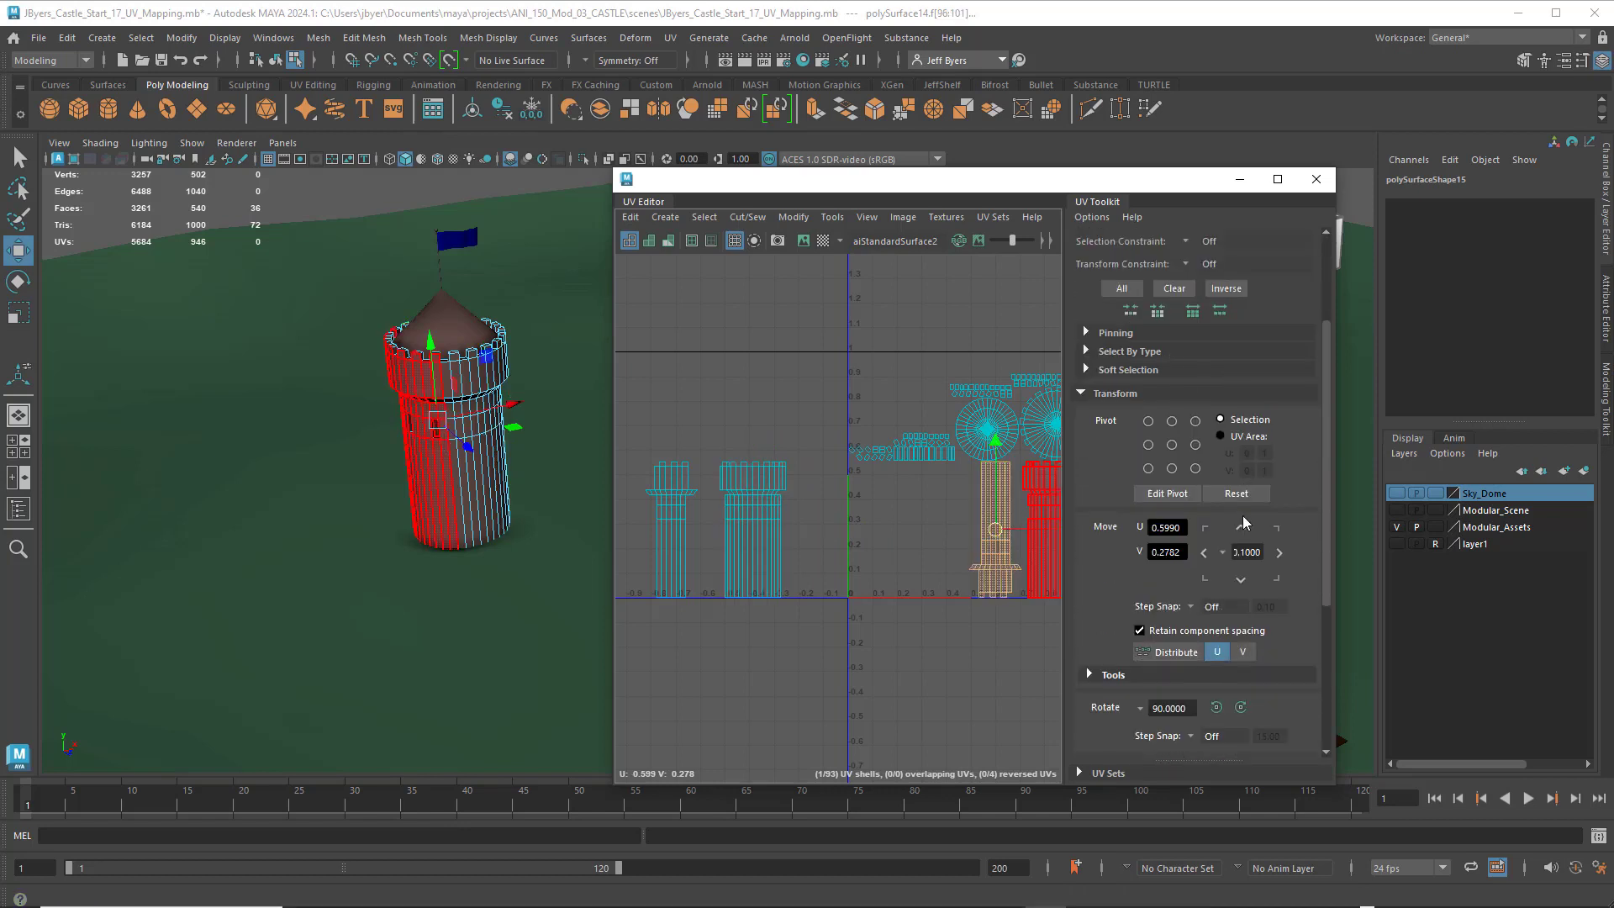
{"action": "scroll", "coordinate": [1246, 522], "scroll_direction": "down", "scroll_amount": 1}
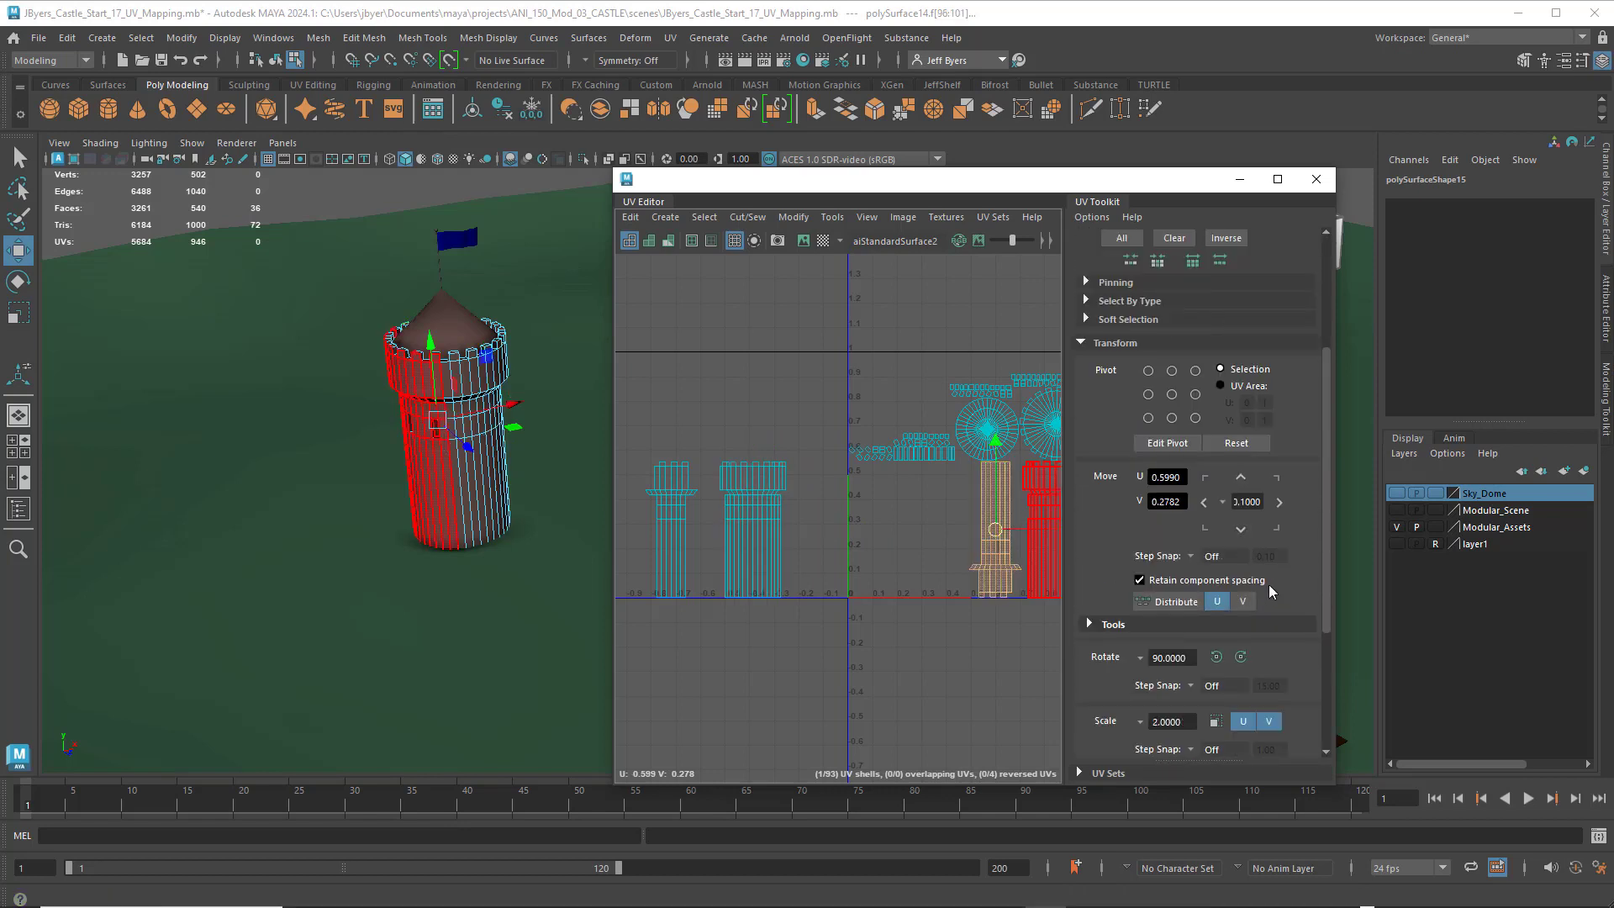
{"action": "left_click", "coordinate": [1241, 658]}
{"action": "left_click", "coordinate": [1241, 658]}
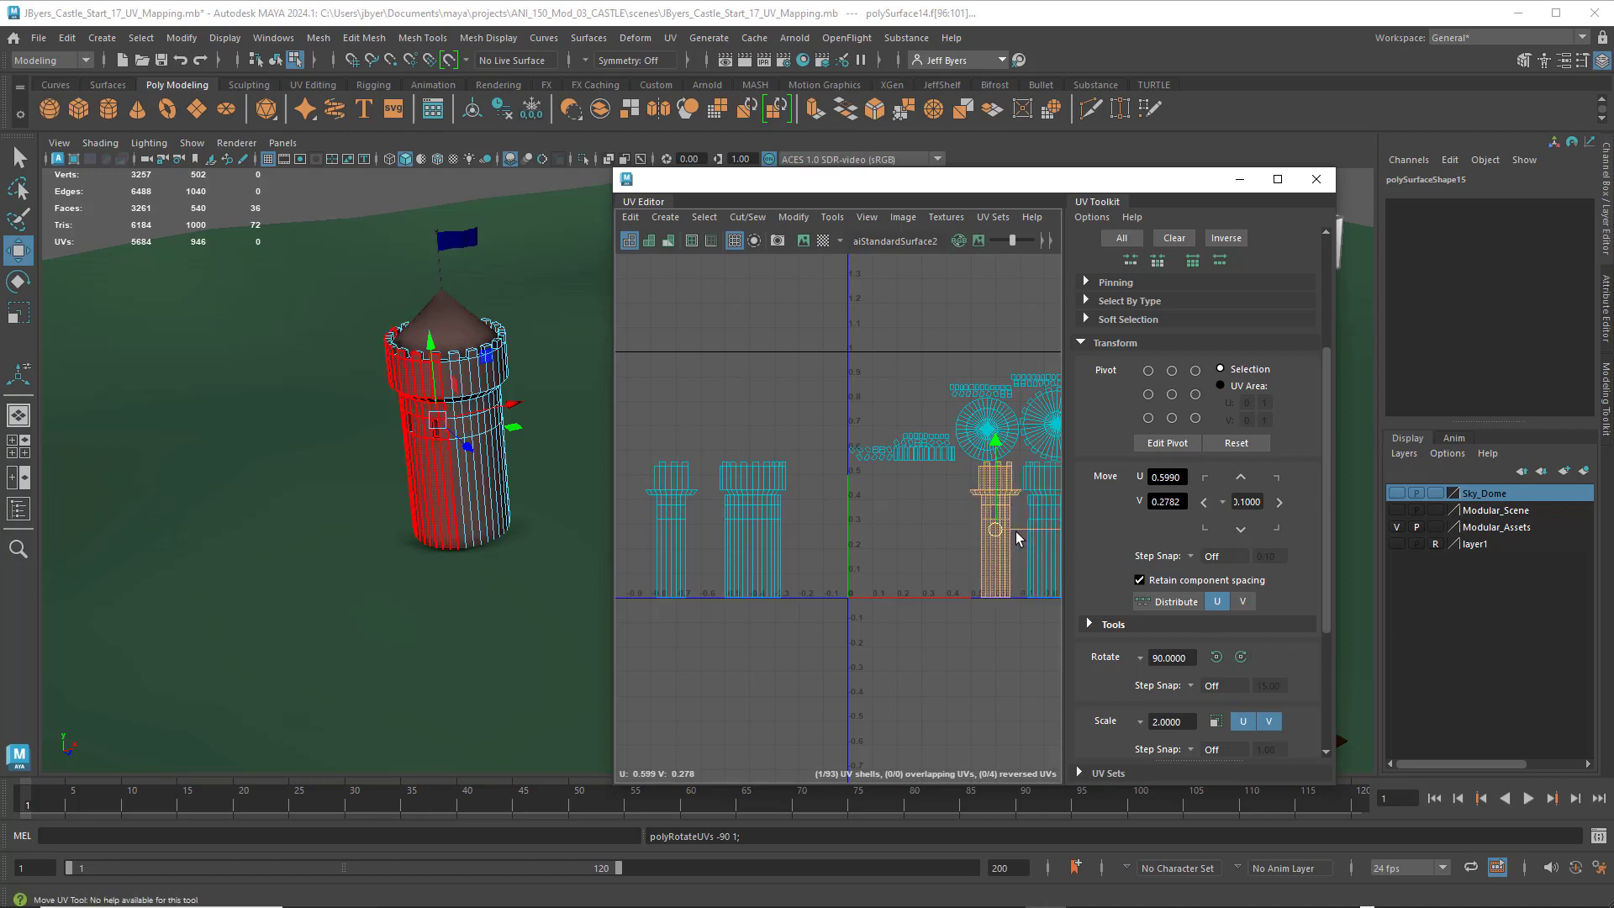
{"action": "left_click_drag", "start_coordinate": [1020, 530], "coordinate": [837, 529]}
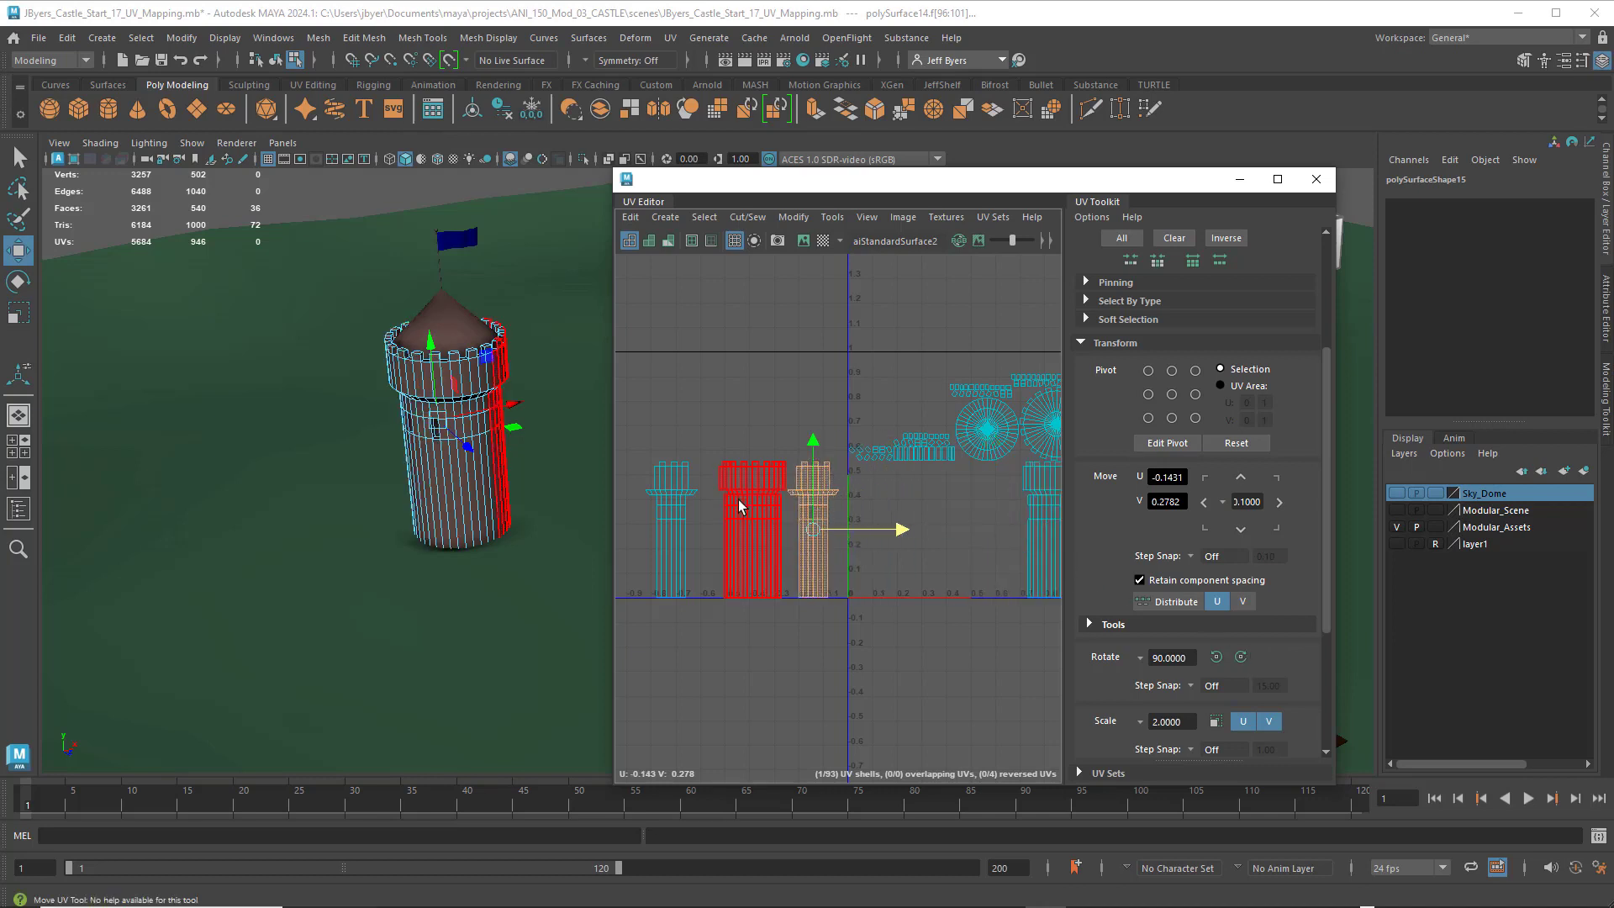
- Shift the three relocated wall shells further along negative U, with the last narrow one at about U -0.32
{"action": "left_click", "coordinate": [670, 479]}
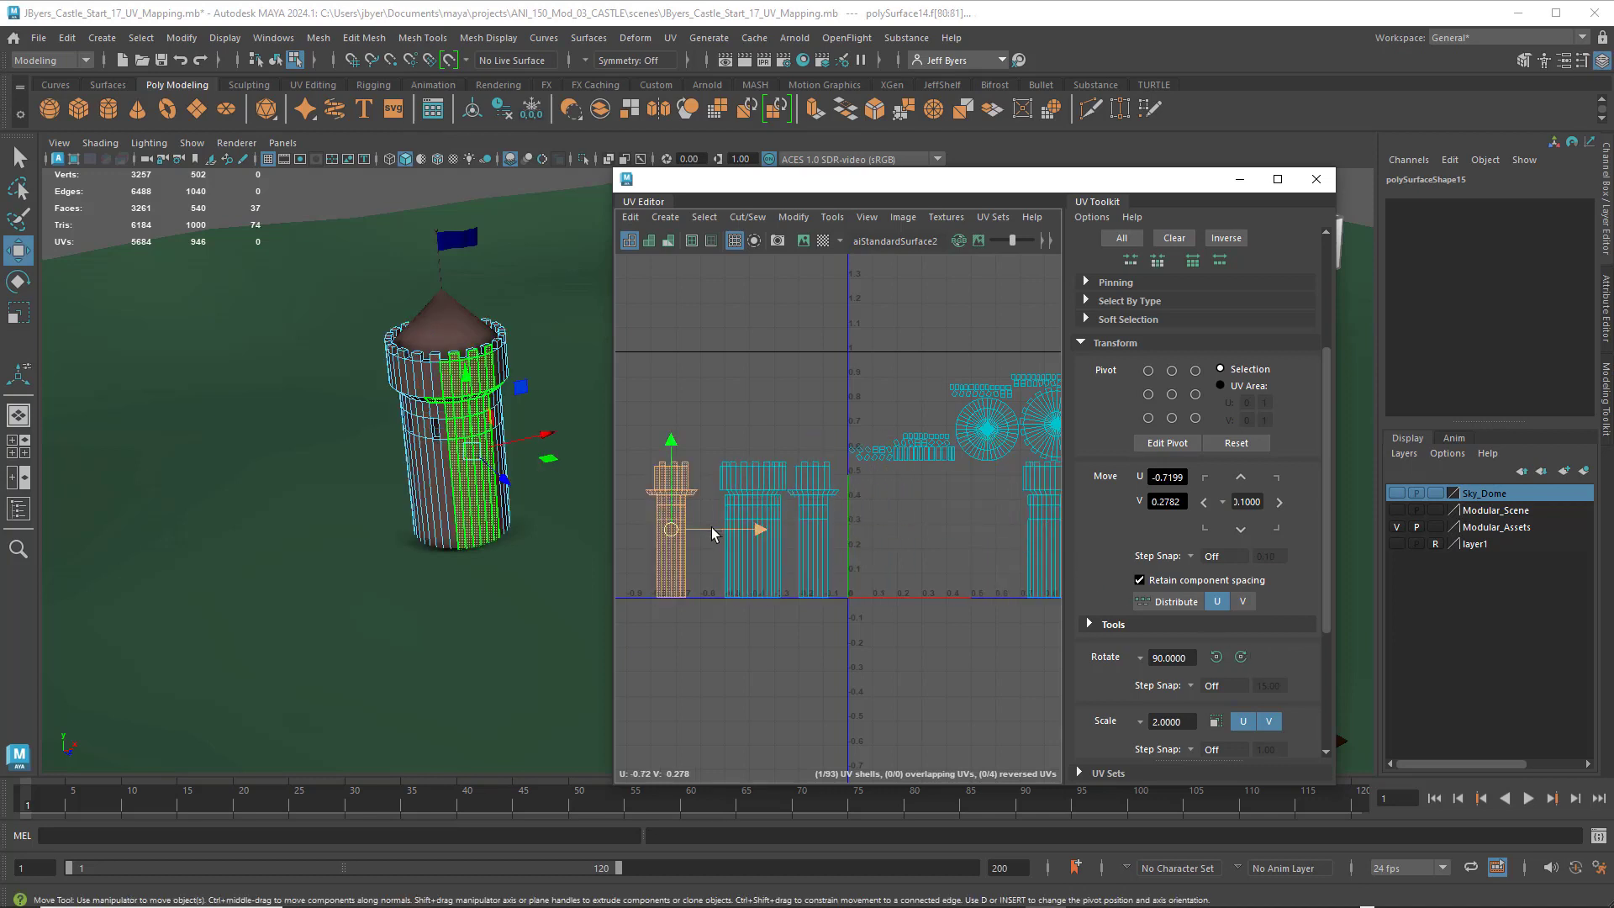
{"action": "left_click_drag", "start_coordinate": [710, 529], "coordinate": [678, 531]}
{"action": "left_click", "coordinate": [751, 513]}
{"action": "left_click_drag", "start_coordinate": [807, 529], "coordinate": [760, 529]}
{"action": "left_click", "coordinate": [815, 510]}
{"action": "left_click_drag", "start_coordinate": [896, 530], "coordinate": [854, 531]}
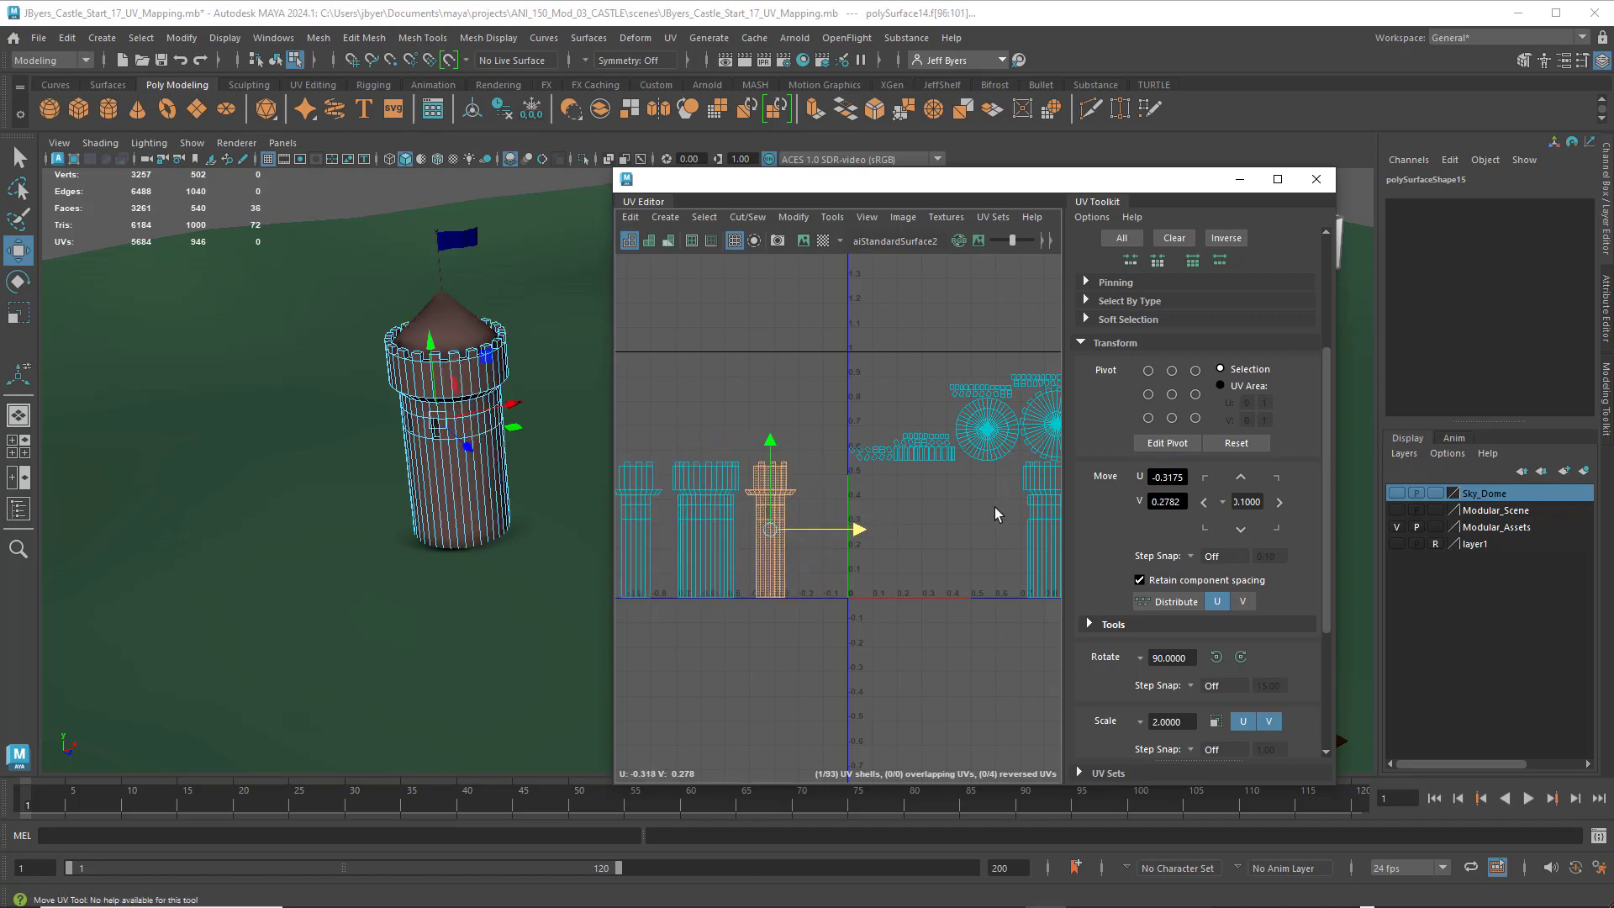
- Move the remaining wide wall shell out of the 0-1 tile to about U -0.11, beside the other wall shells
{"action": "left_click", "coordinate": [1032, 518]}
{"action": "scroll", "coordinate": [1032, 519], "scroll_direction": "down", "scroll_amount": 3}
{"action": "left_click", "coordinate": [1030, 515]}
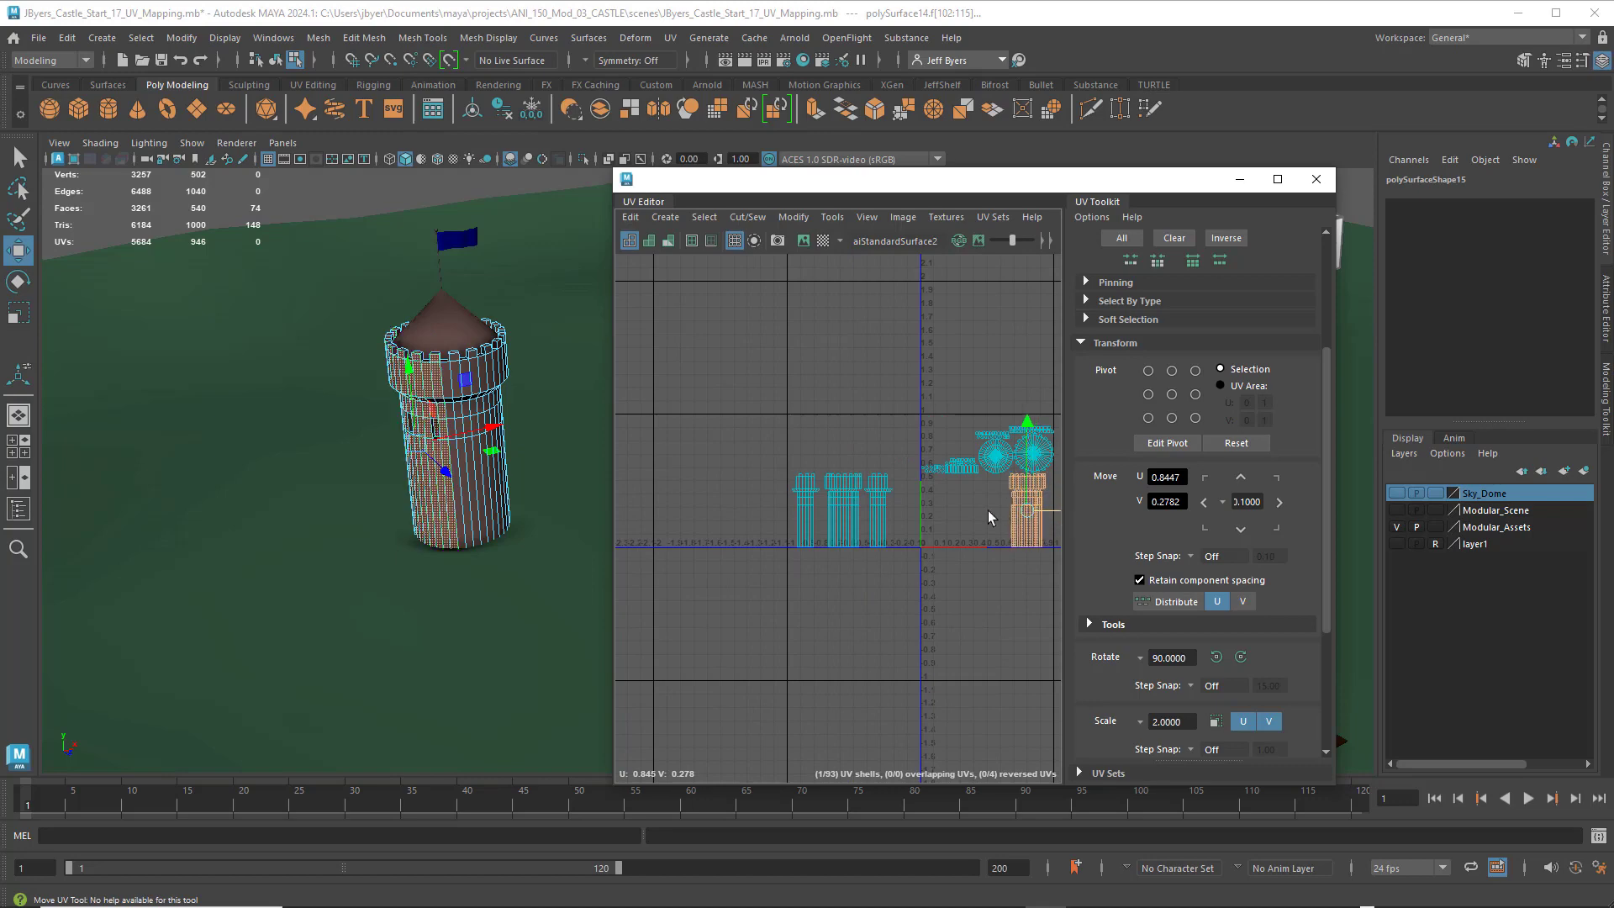
{"action": "left_click_drag", "start_coordinate": [1050, 514], "coordinate": [928, 519]}
{"action": "scroll", "coordinate": [928, 518], "scroll_direction": "up", "scroll_amount": 8}
{"action": "scroll", "coordinate": [842, 507], "scroll_direction": "down", "scroll_amount": 6}
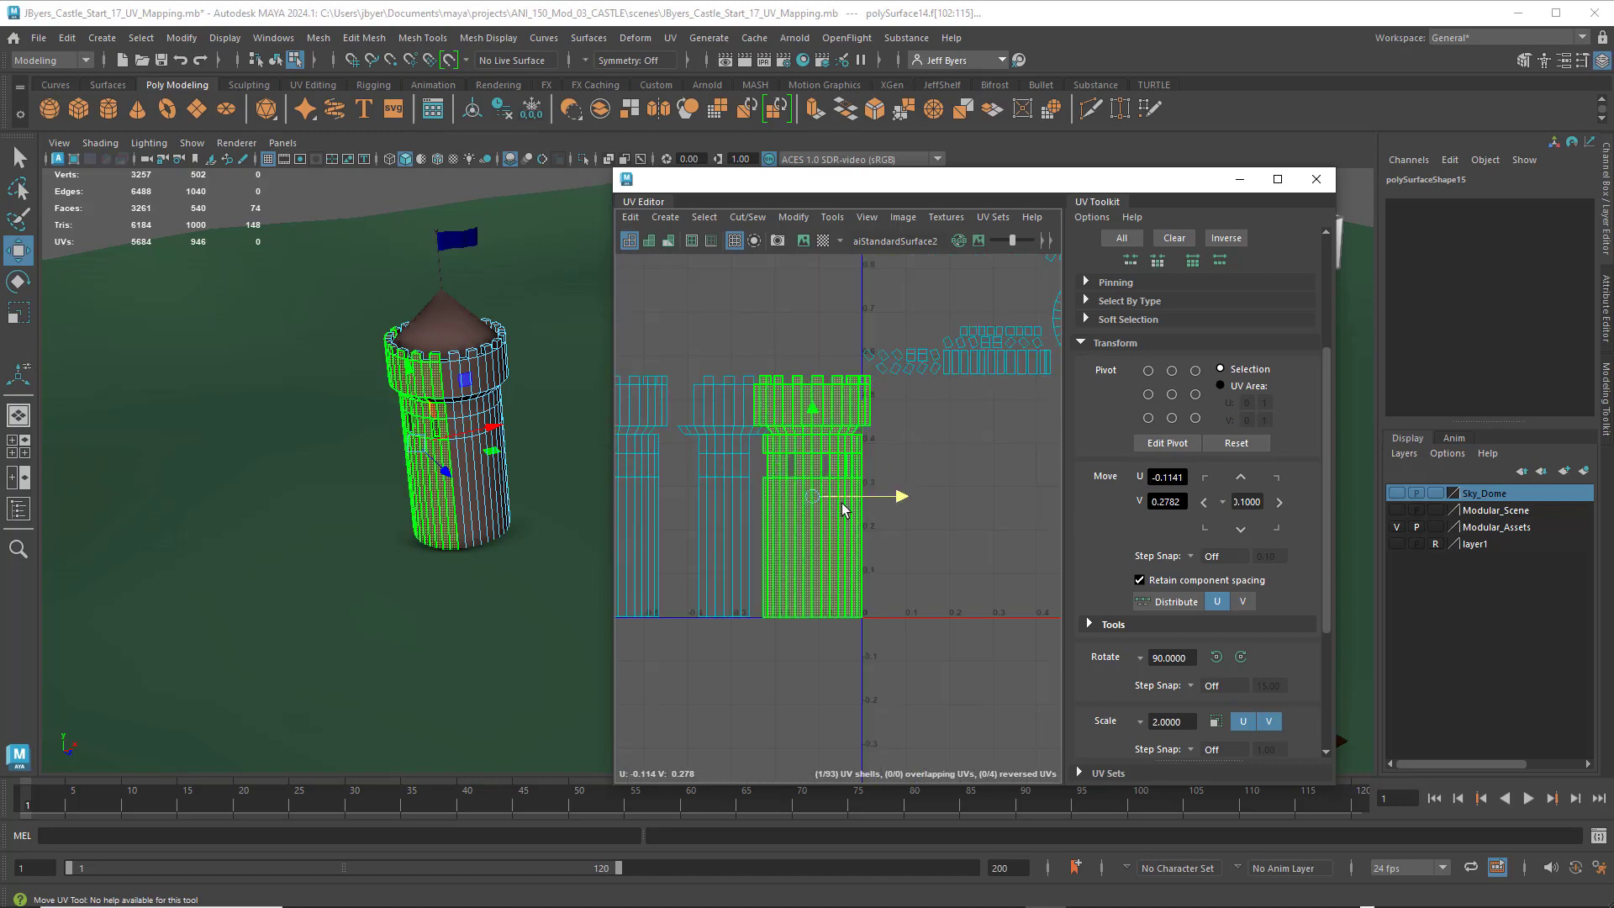
{"action": "middle_click_drag", "start_coordinate": [819, 486], "coordinate": [896, 474], "text": "alt"}
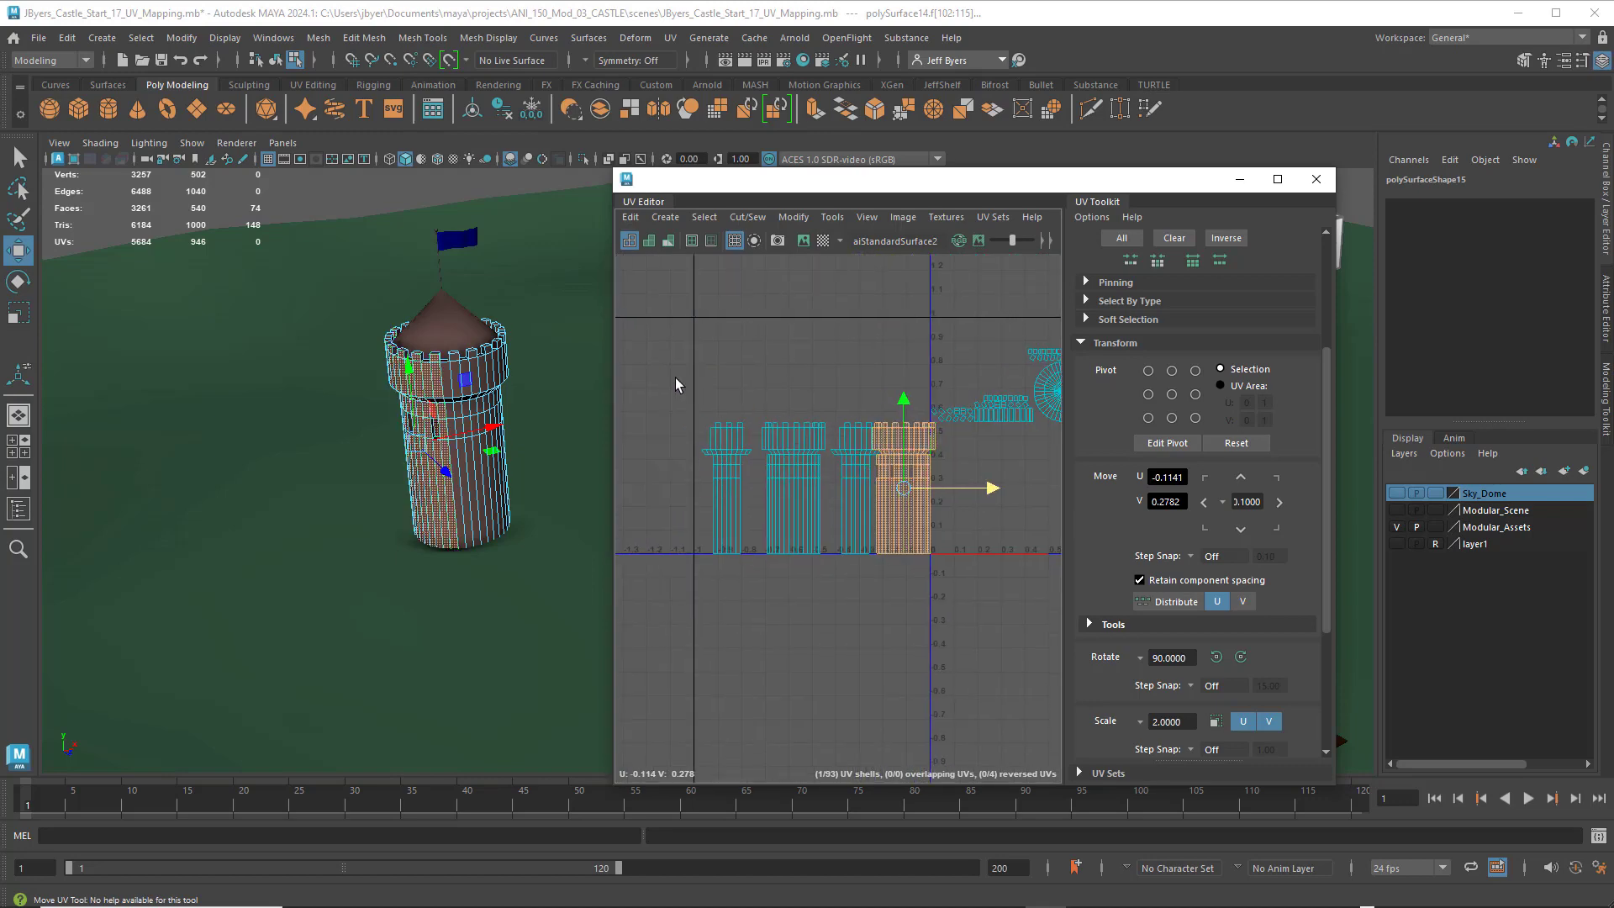
- Shift the three leading wall shells together to about U -0.59 and move the last wide wall shell to about U -0.22
{"action": "left_click_drag", "start_coordinate": [675, 378], "coordinate": [859, 589]}
{"action": "left_click_drag", "start_coordinate": [870, 488], "coordinate": [826, 488]}
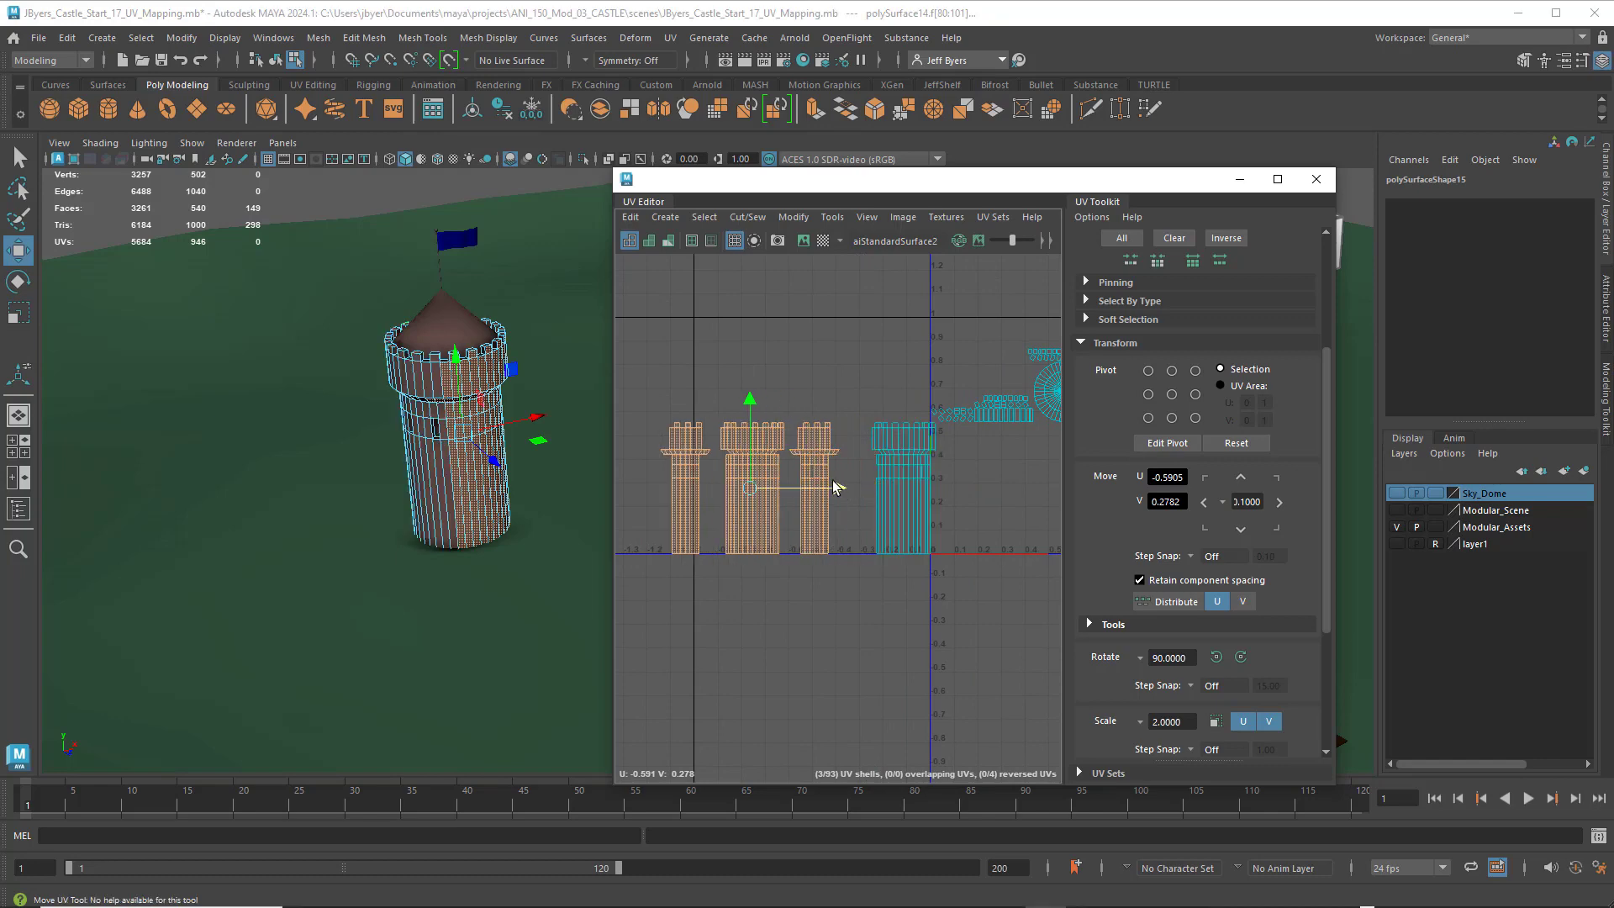
{"action": "left_click", "coordinate": [906, 504]}
{"action": "left_click_drag", "start_coordinate": [956, 489], "coordinate": [932, 489]}
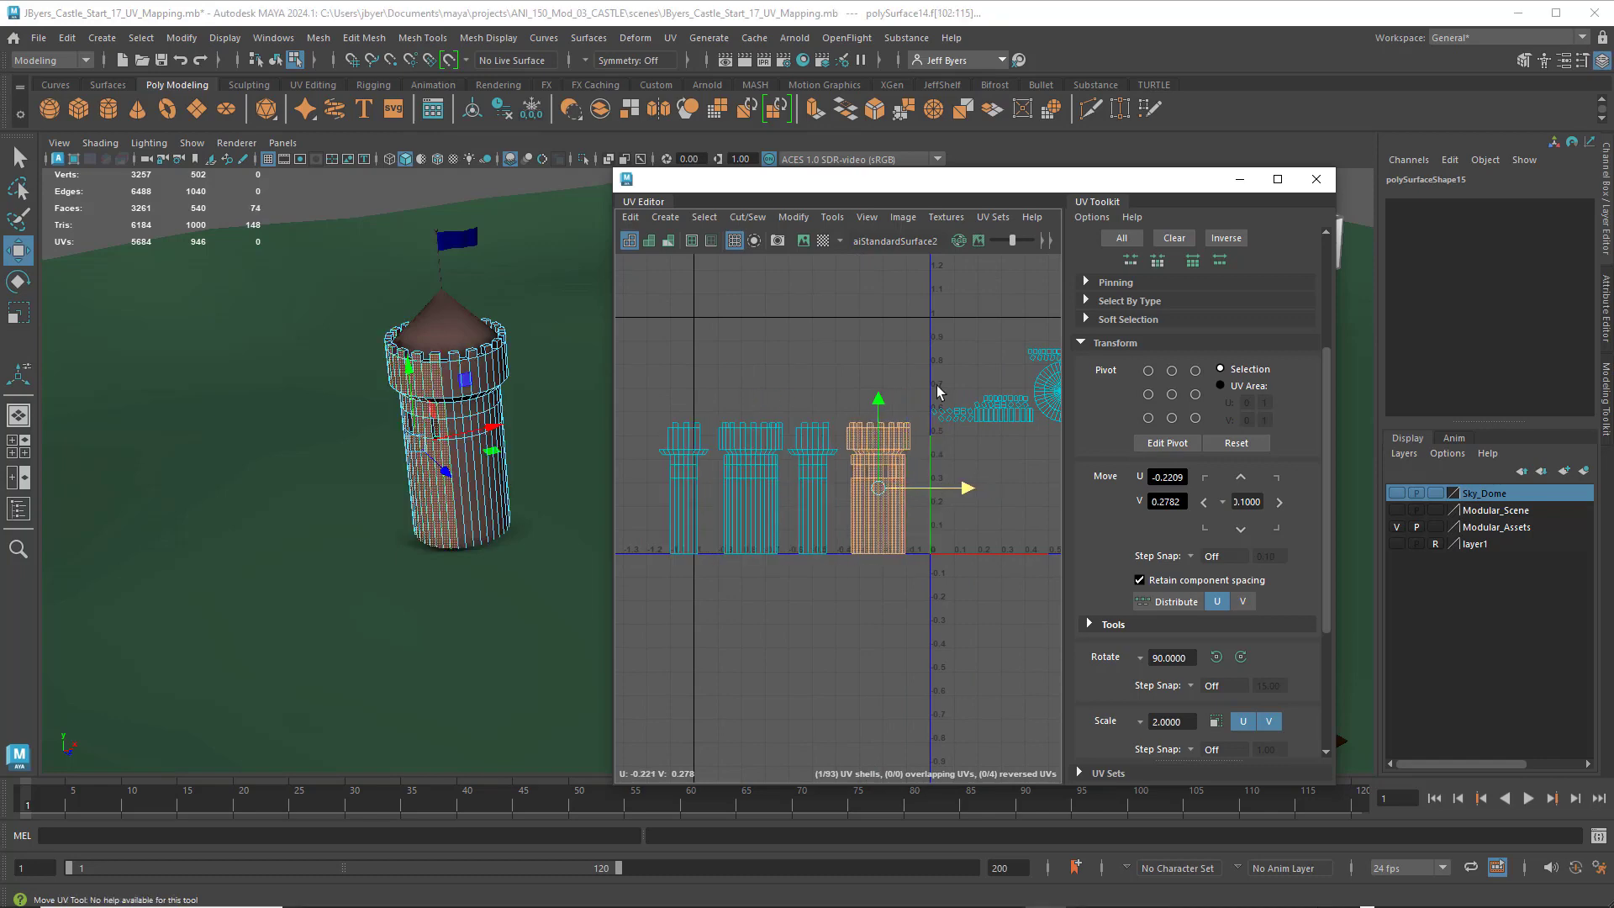
- Maximize the UV Editor and move the two round shells out of the 0-1 tile, to about U -0.49, V 0.86 and U -0.14, V 0.84
{"action": "left_click_drag", "start_coordinate": [898, 146], "coordinate": [816, 2]}
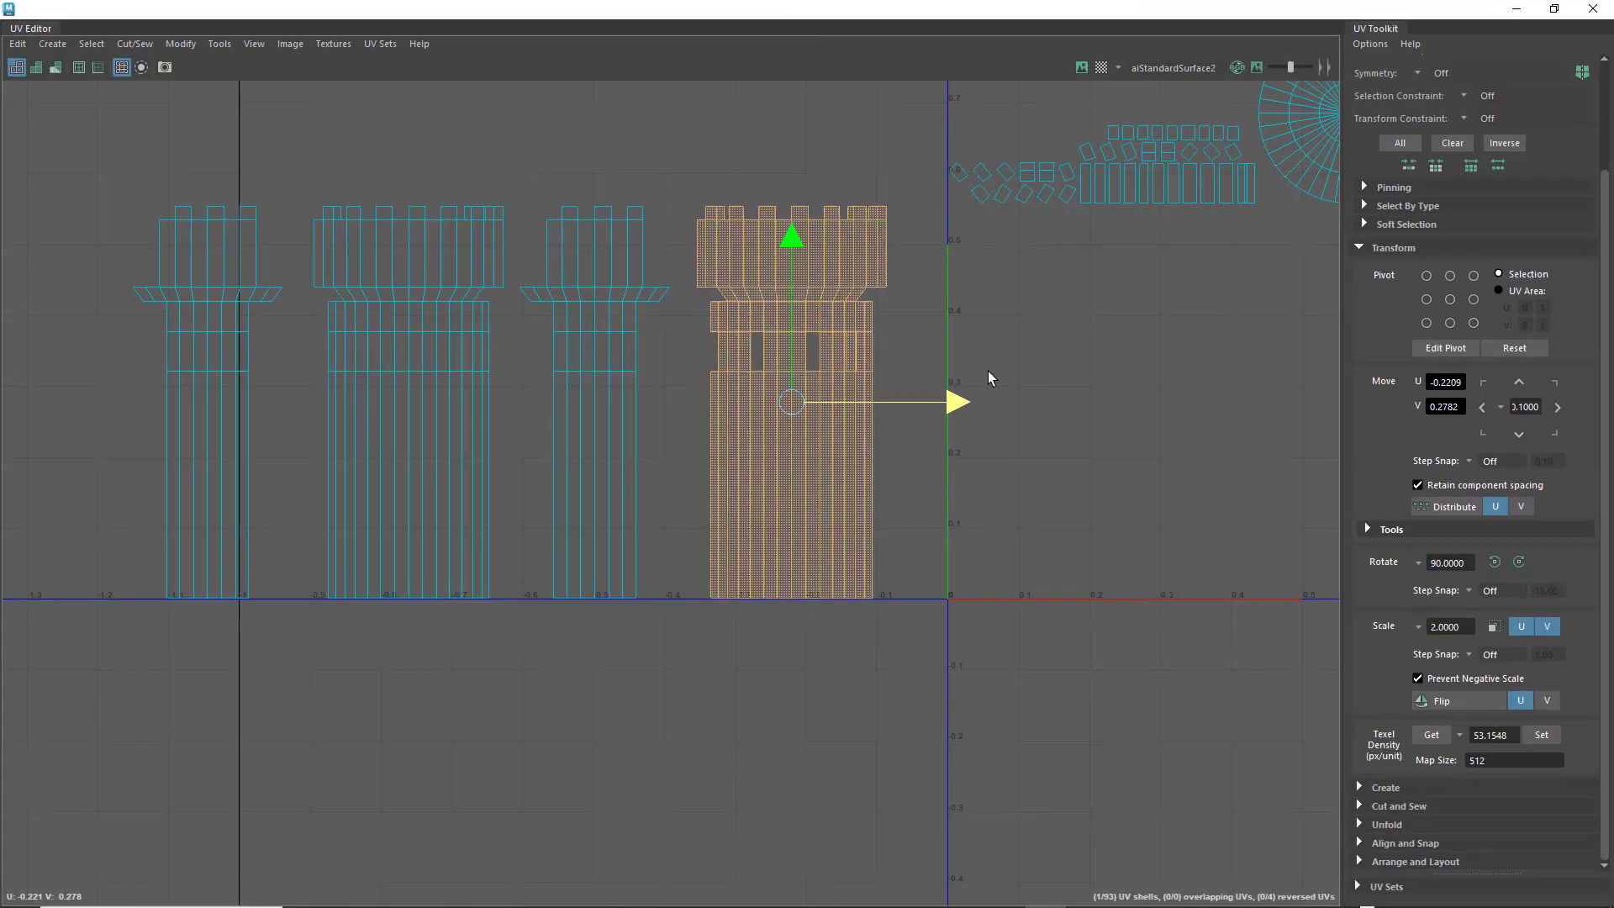
{"action": "scroll", "coordinate": [1016, 378], "scroll_direction": "down", "scroll_amount": 5}
{"action": "middle_click_drag", "start_coordinate": [964, 424], "coordinate": [652, 527], "text": "alt"}
{"action": "scroll", "coordinate": [885, 410], "scroll_direction": "down", "scroll_amount": 3}
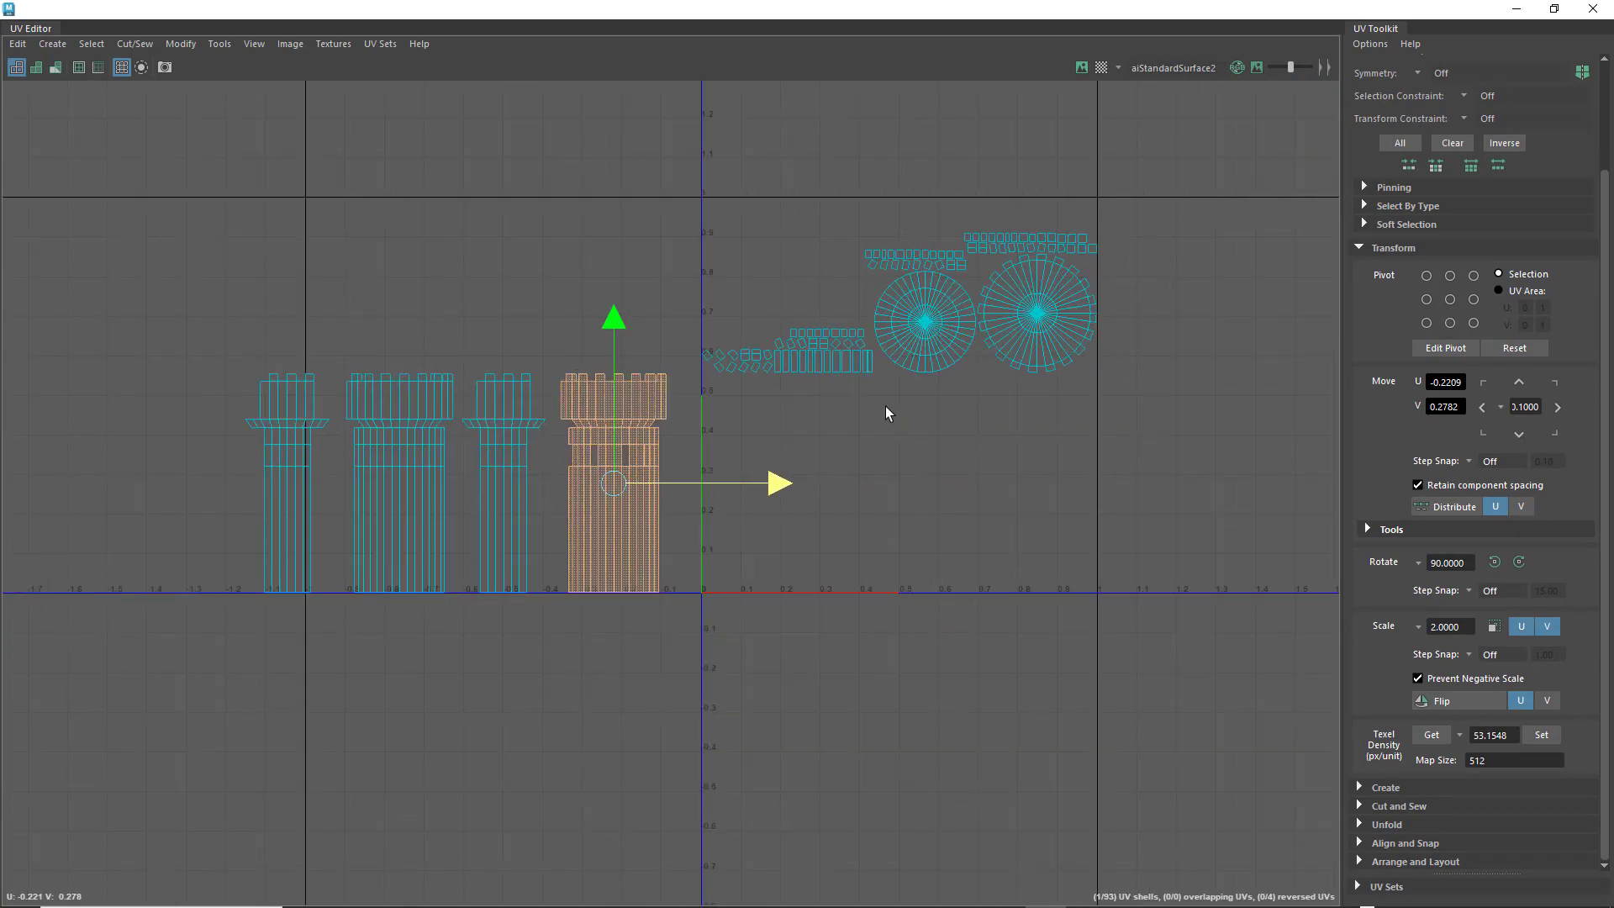
{"action": "middle_click_drag", "start_coordinate": [885, 406], "coordinate": [963, 413], "text": "alt"}
{"action": "left_click", "coordinate": [1014, 333]}
{"action": "left_click_drag", "start_coordinate": [1009, 332], "coordinate": [593, 266]}
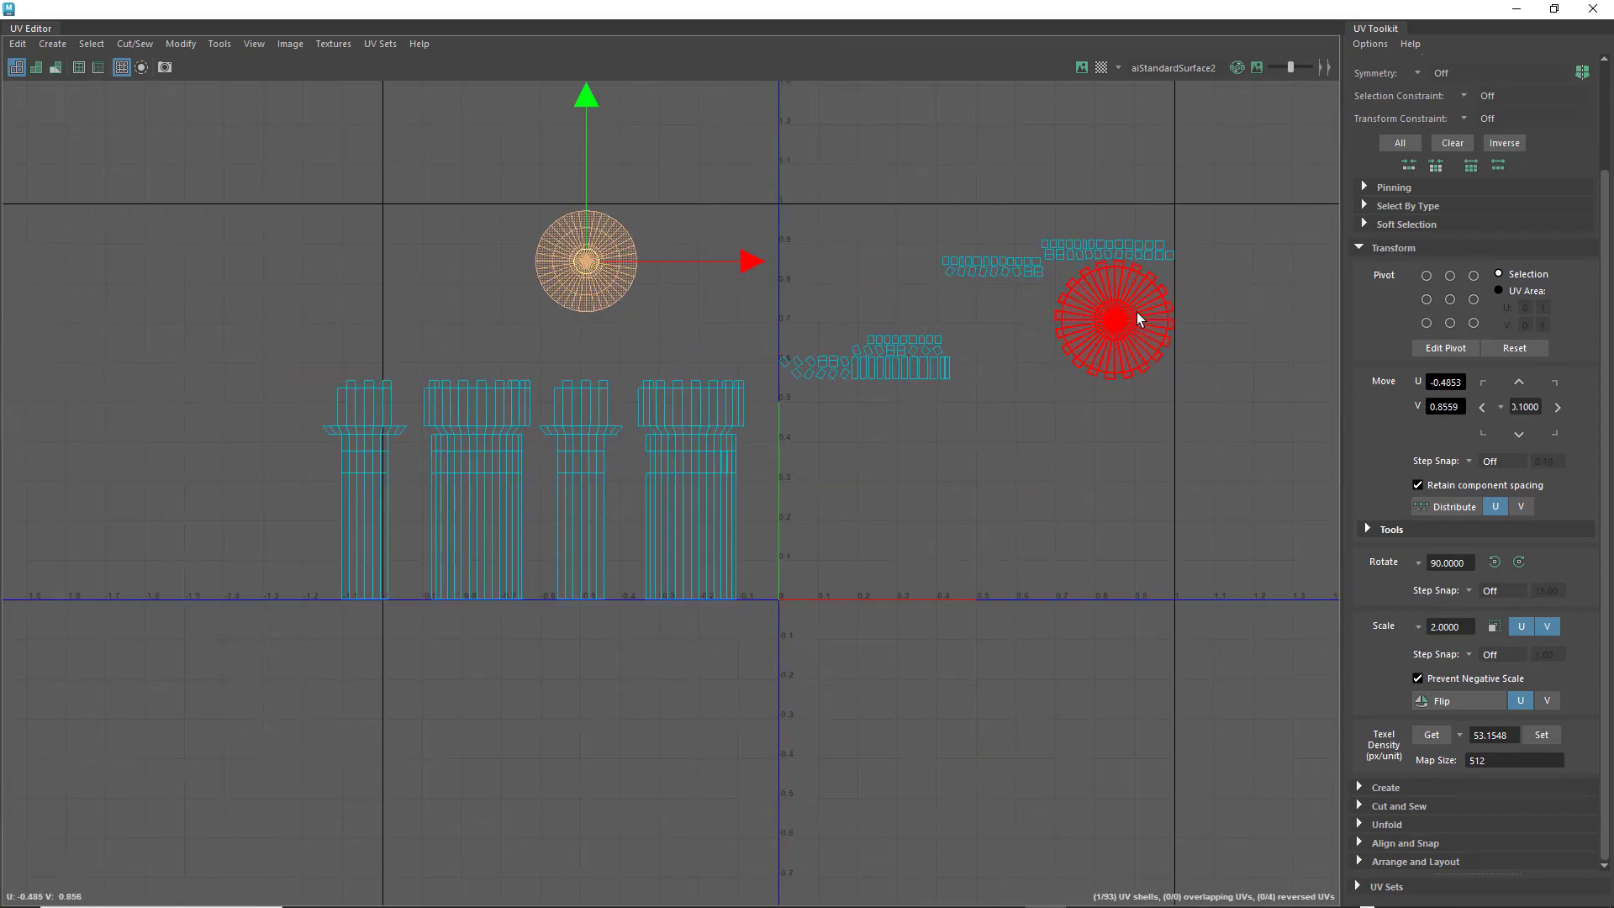
{"action": "left_click", "coordinate": [1139, 320]}
{"action": "left_click_drag", "start_coordinate": [1139, 319], "coordinate": [943, 320]}
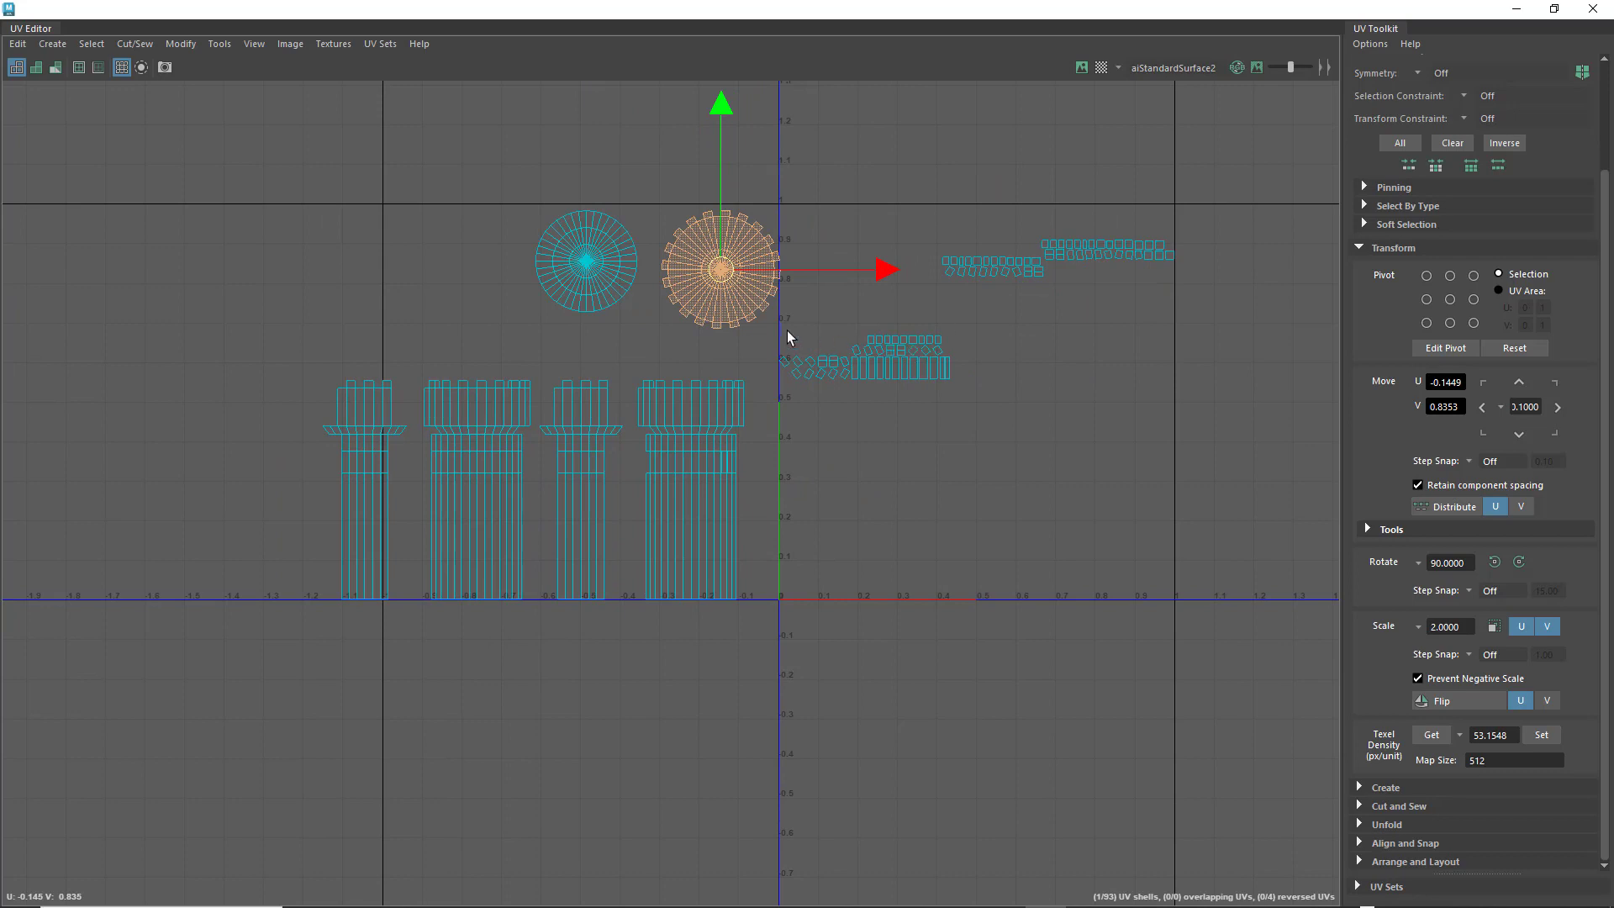
- Straighten the small loose shells inside the 0-1 tile with Orient Shells, first the lower group and then the upper groups
{"action": "left_click_drag", "start_coordinate": [775, 327], "coordinate": [1013, 437]}
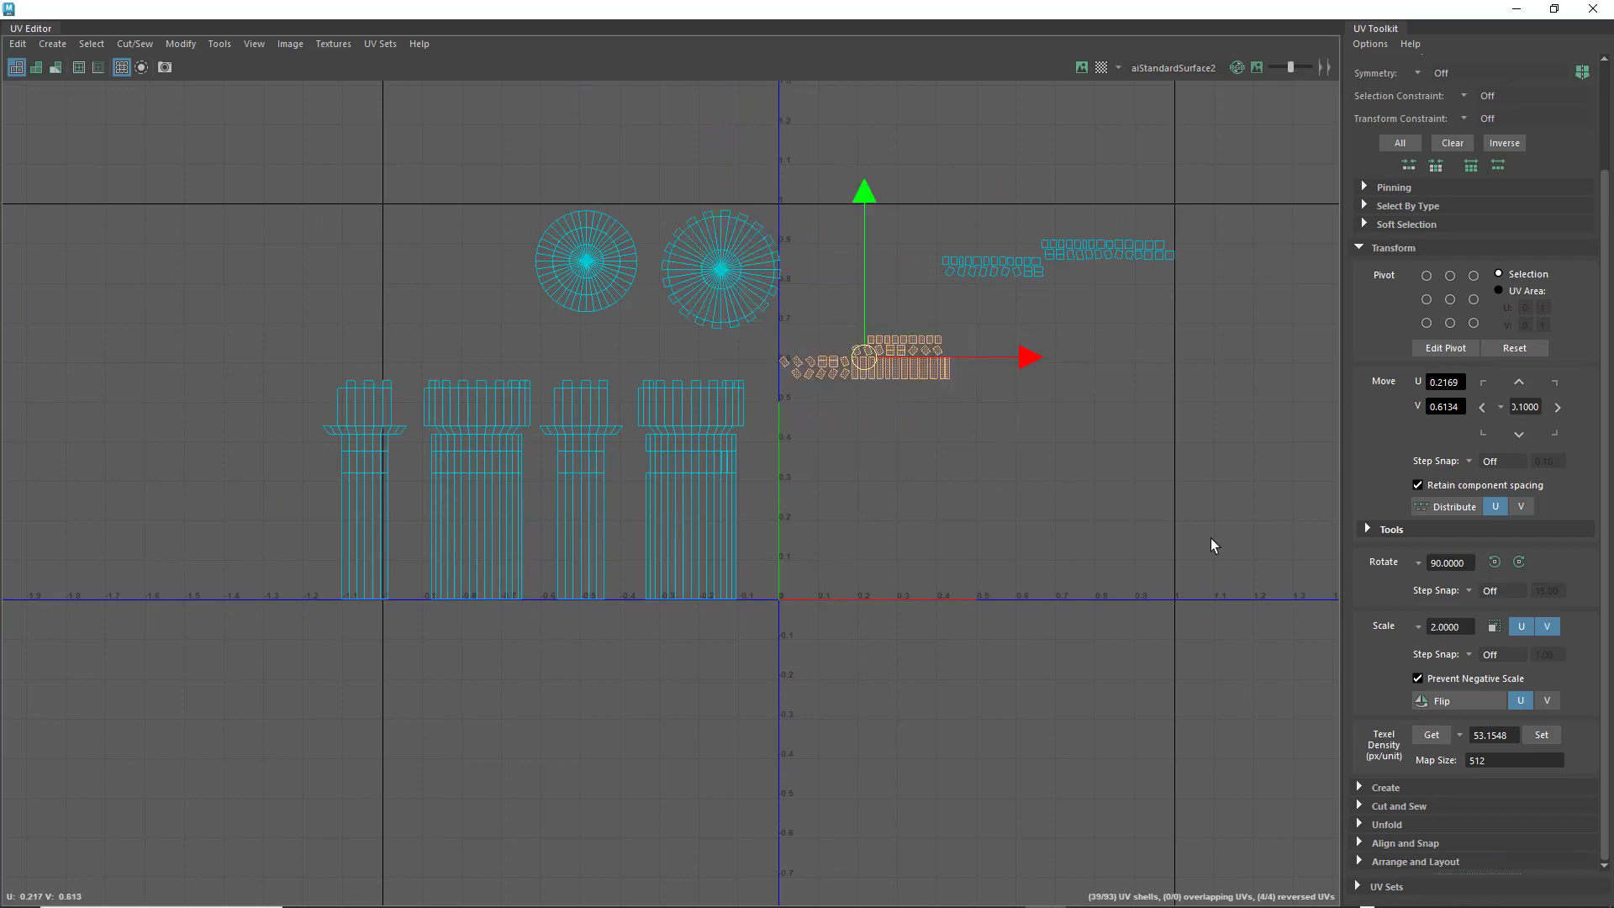
{"action": "left_click", "coordinate": [1453, 863]}
{"action": "scroll", "coordinate": [1453, 841], "scroll_direction": "down", "scroll_amount": 5}
{"action": "left_click", "coordinate": [1409, 721]}
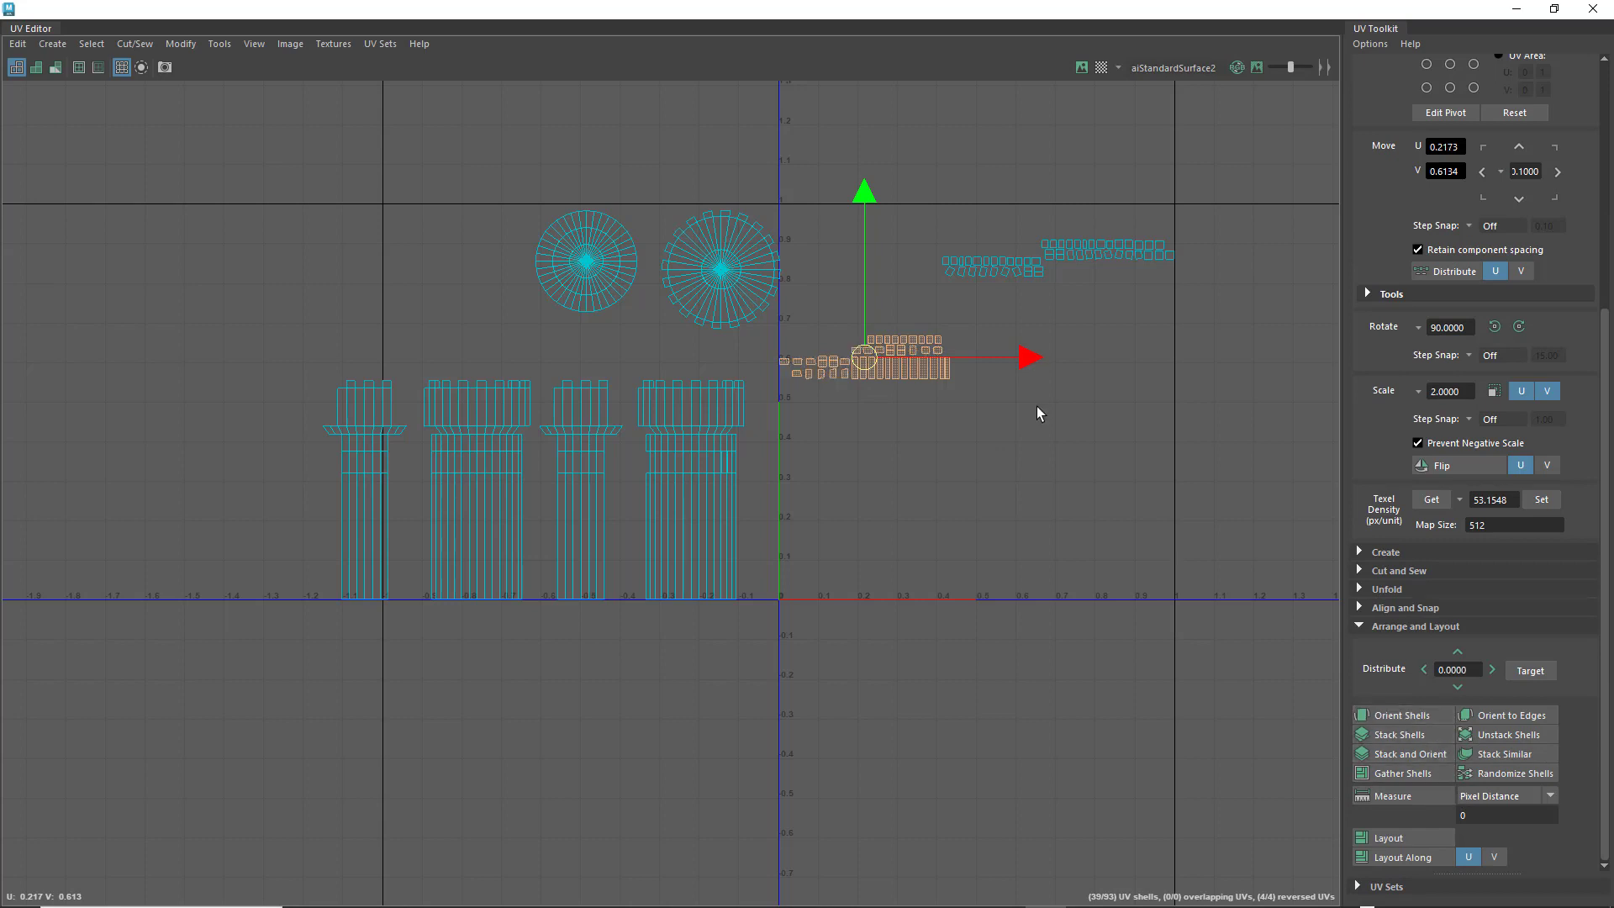
{"action": "left_click_drag", "start_coordinate": [1138, 302], "coordinate": [1307, 327]}
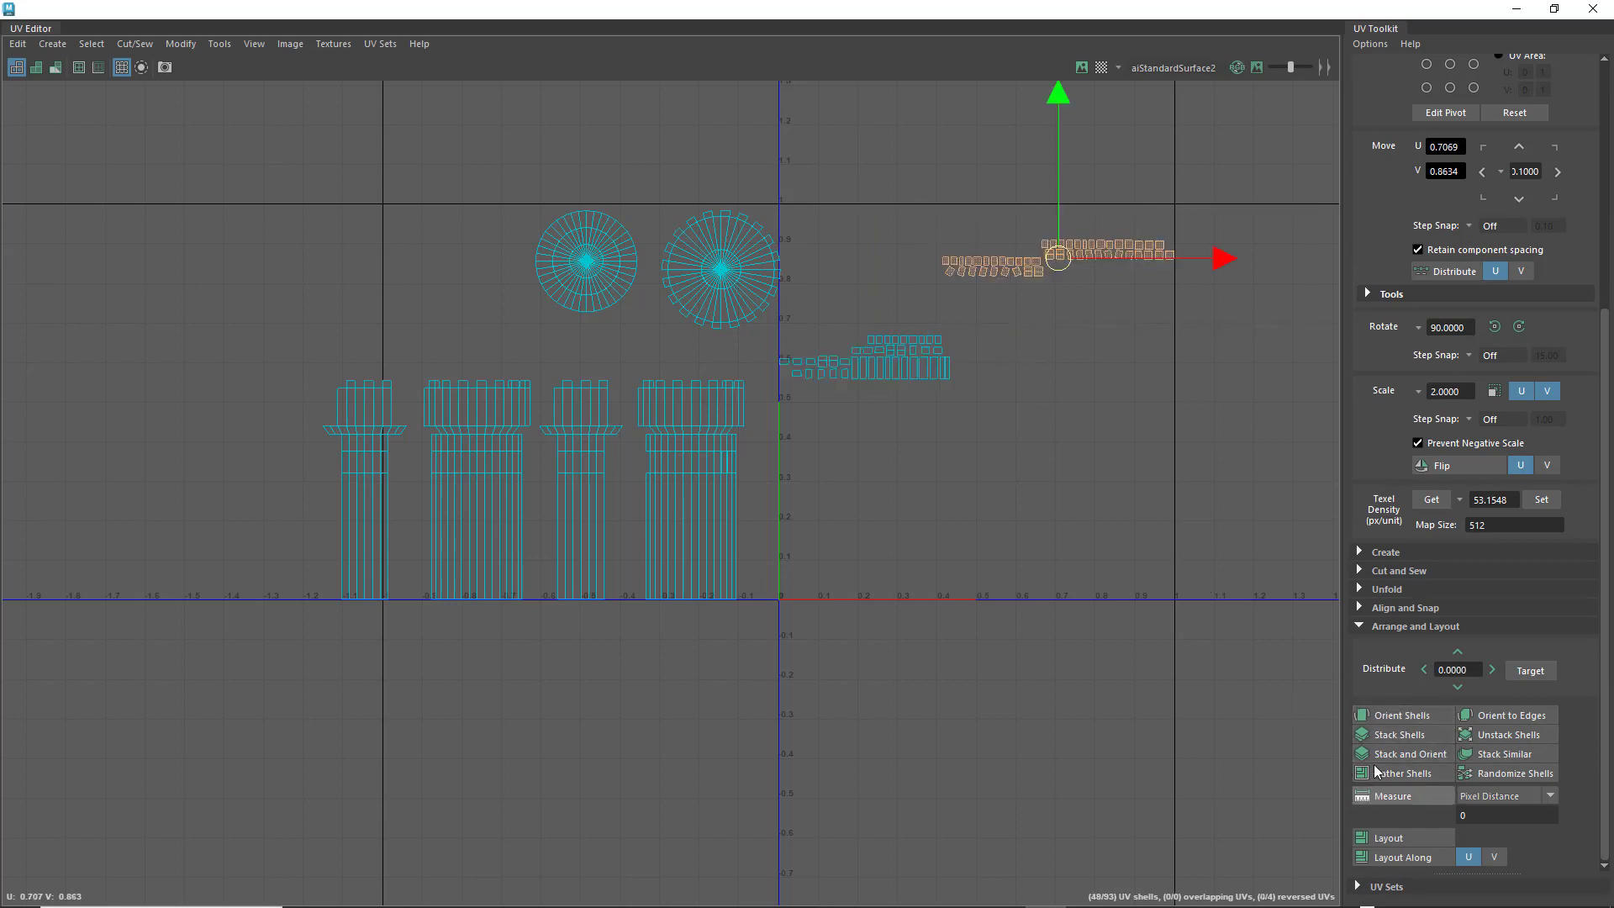
{"action": "left_click", "coordinate": [1406, 716]}
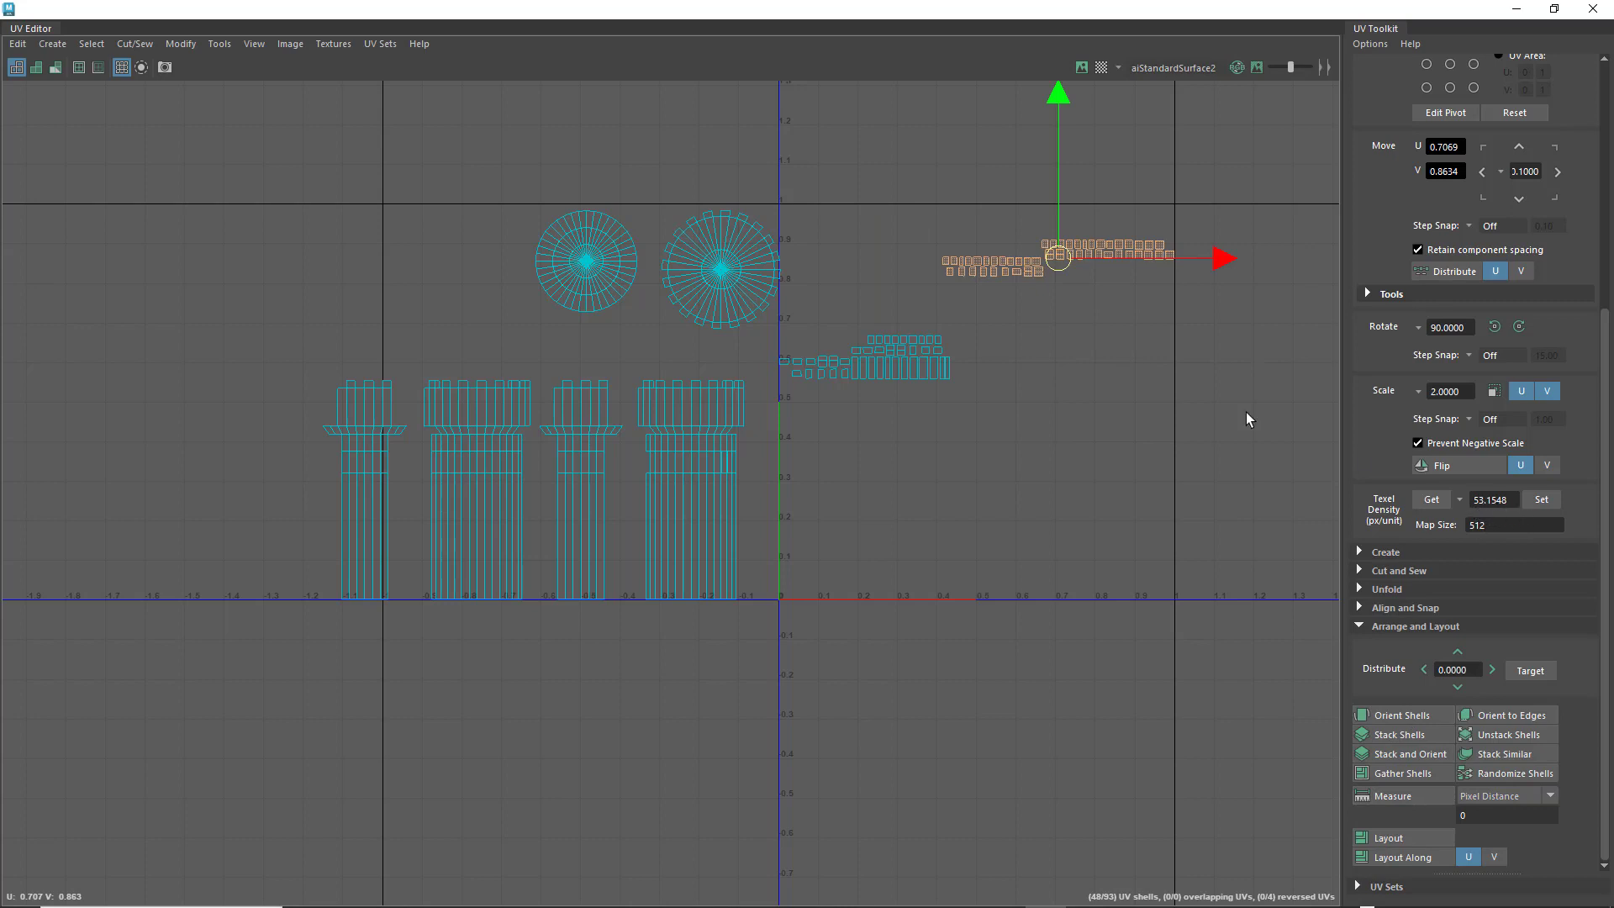
- Select all of the tower's UV shells and apply a texel density of 53.1548 at map size 512
{"action": "left_click_drag", "start_coordinate": [234, 97], "coordinate": [1300, 602]}
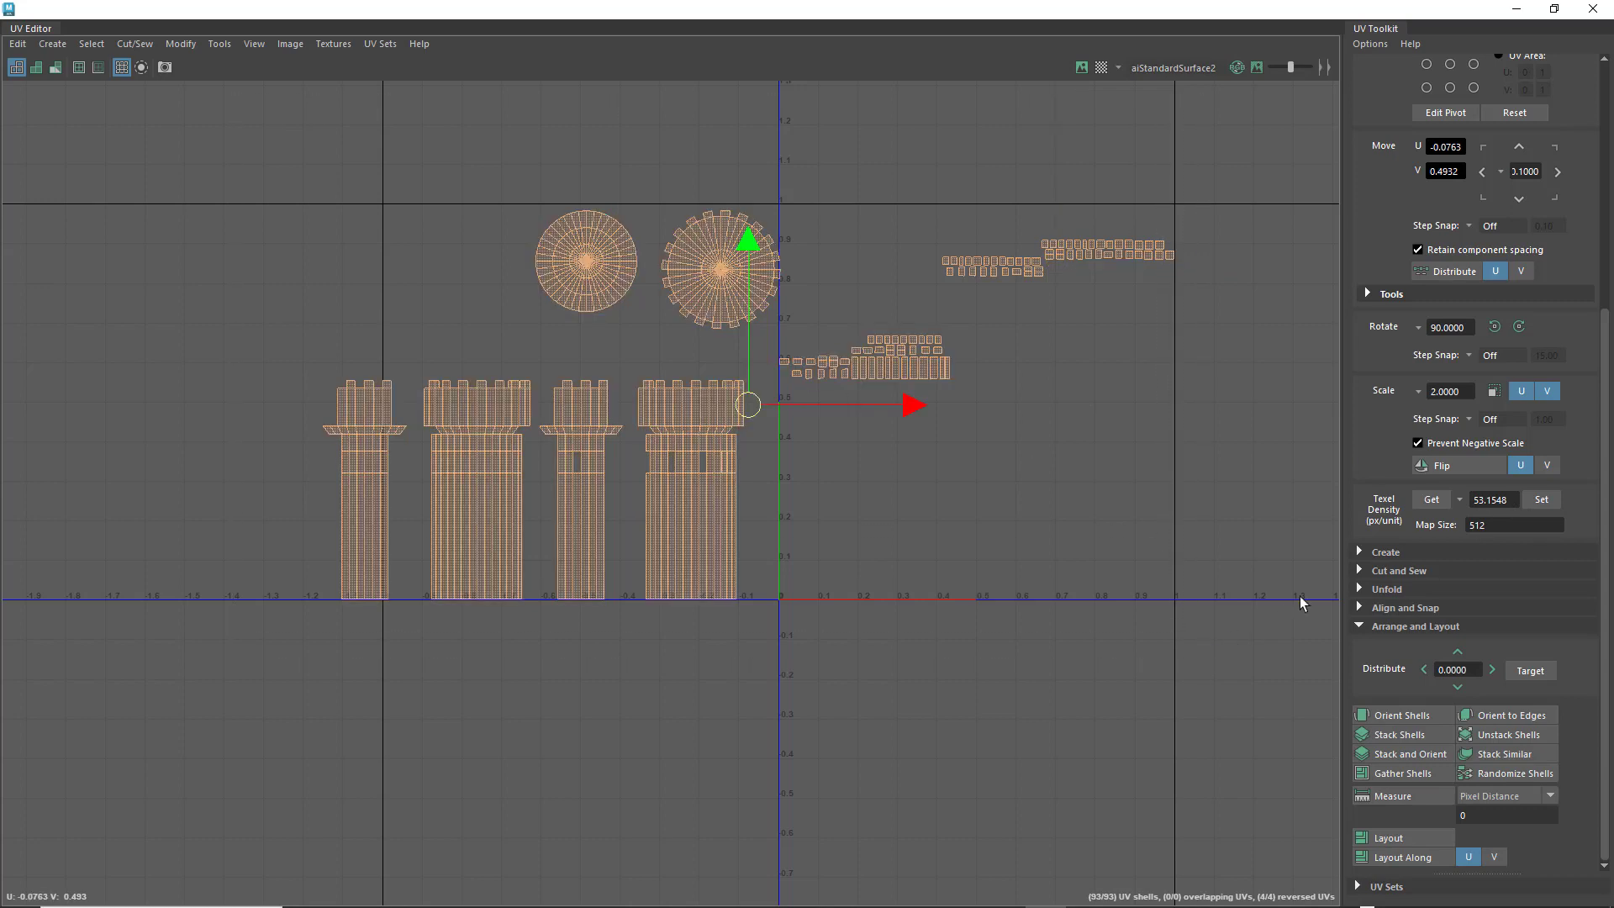
{"action": "left_click", "coordinate": [1542, 500]}
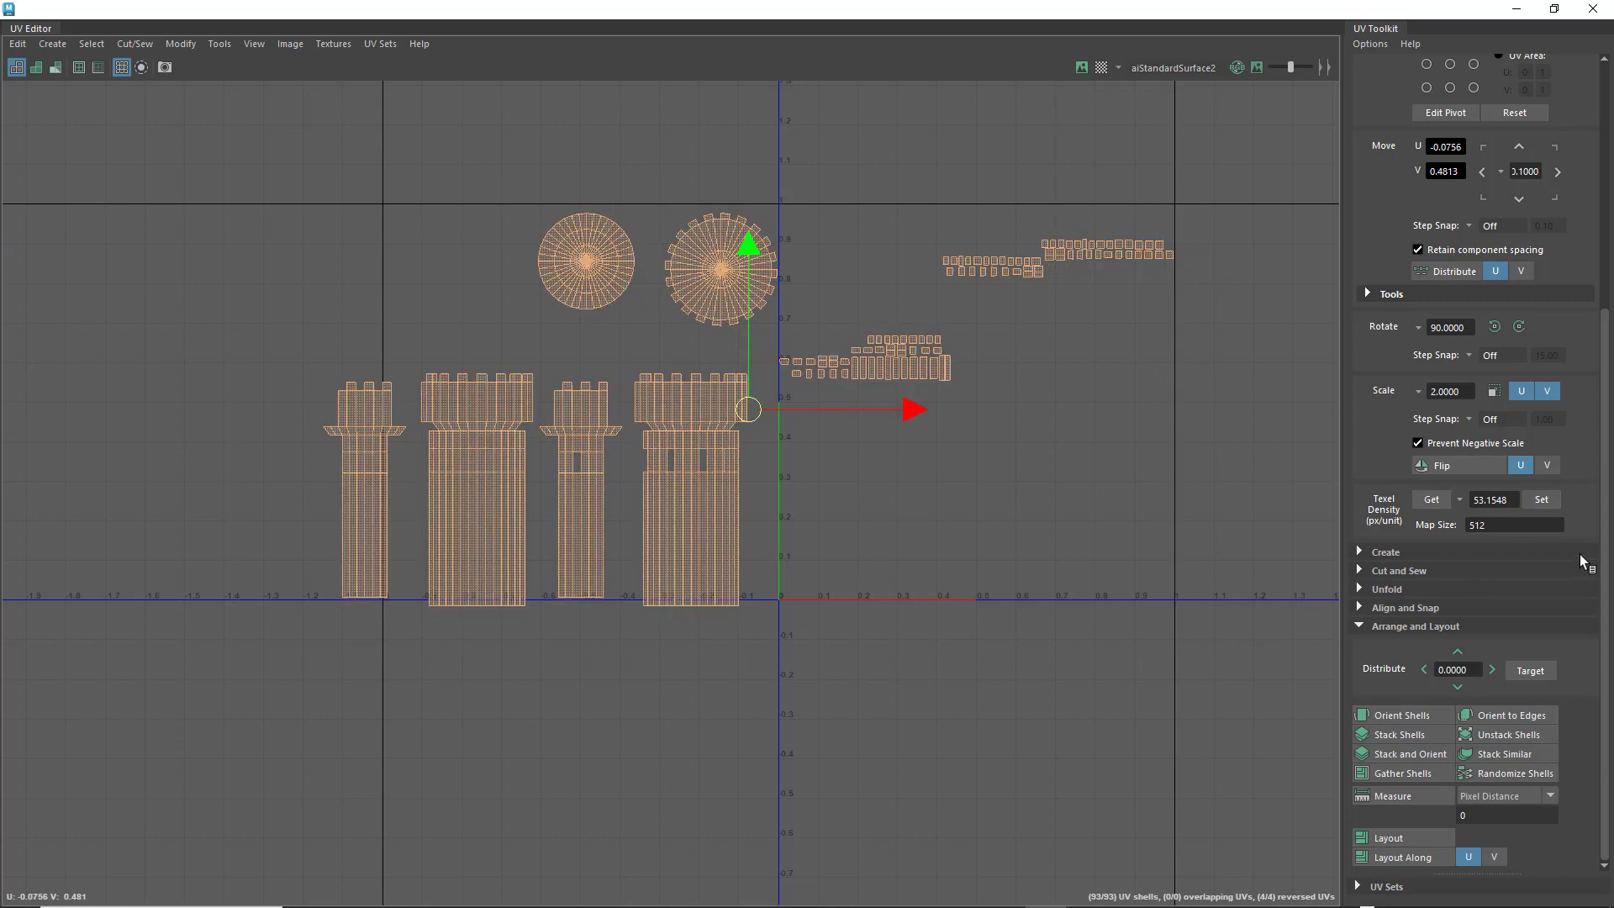
- Nudge the tall narrow strip shell in the lower group slightly down, to about U 0.28, V 0.58
{"action": "scroll", "coordinate": [1032, 423], "scroll_direction": "up", "scroll_amount": 3}
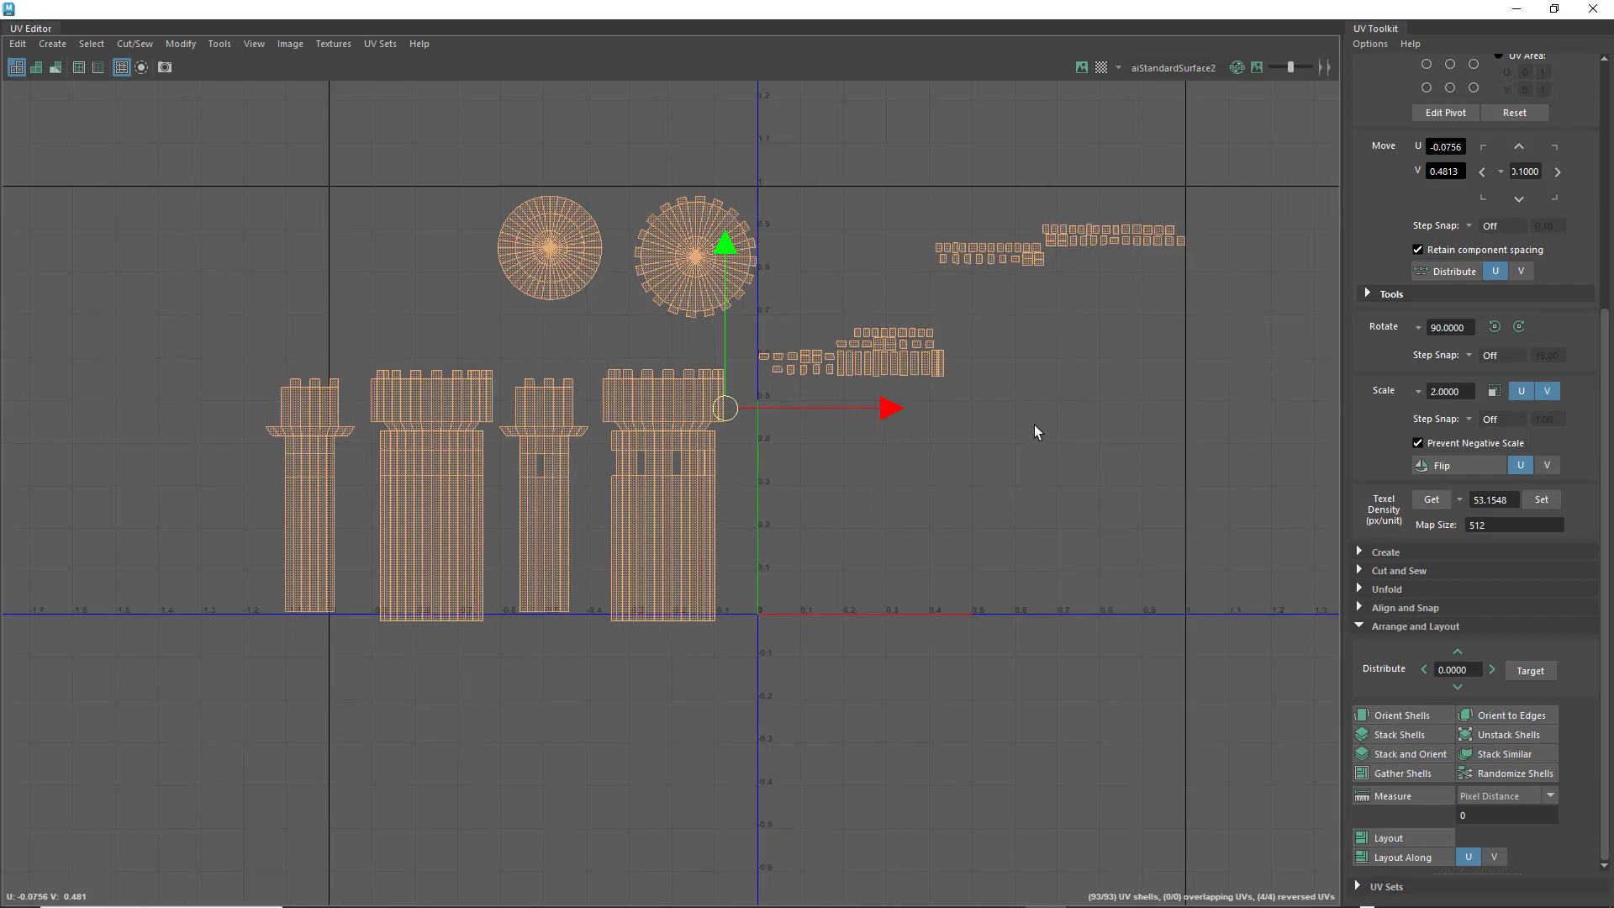
{"action": "scroll", "coordinate": [900, 547], "scroll_direction": "up", "scroll_amount": 5}
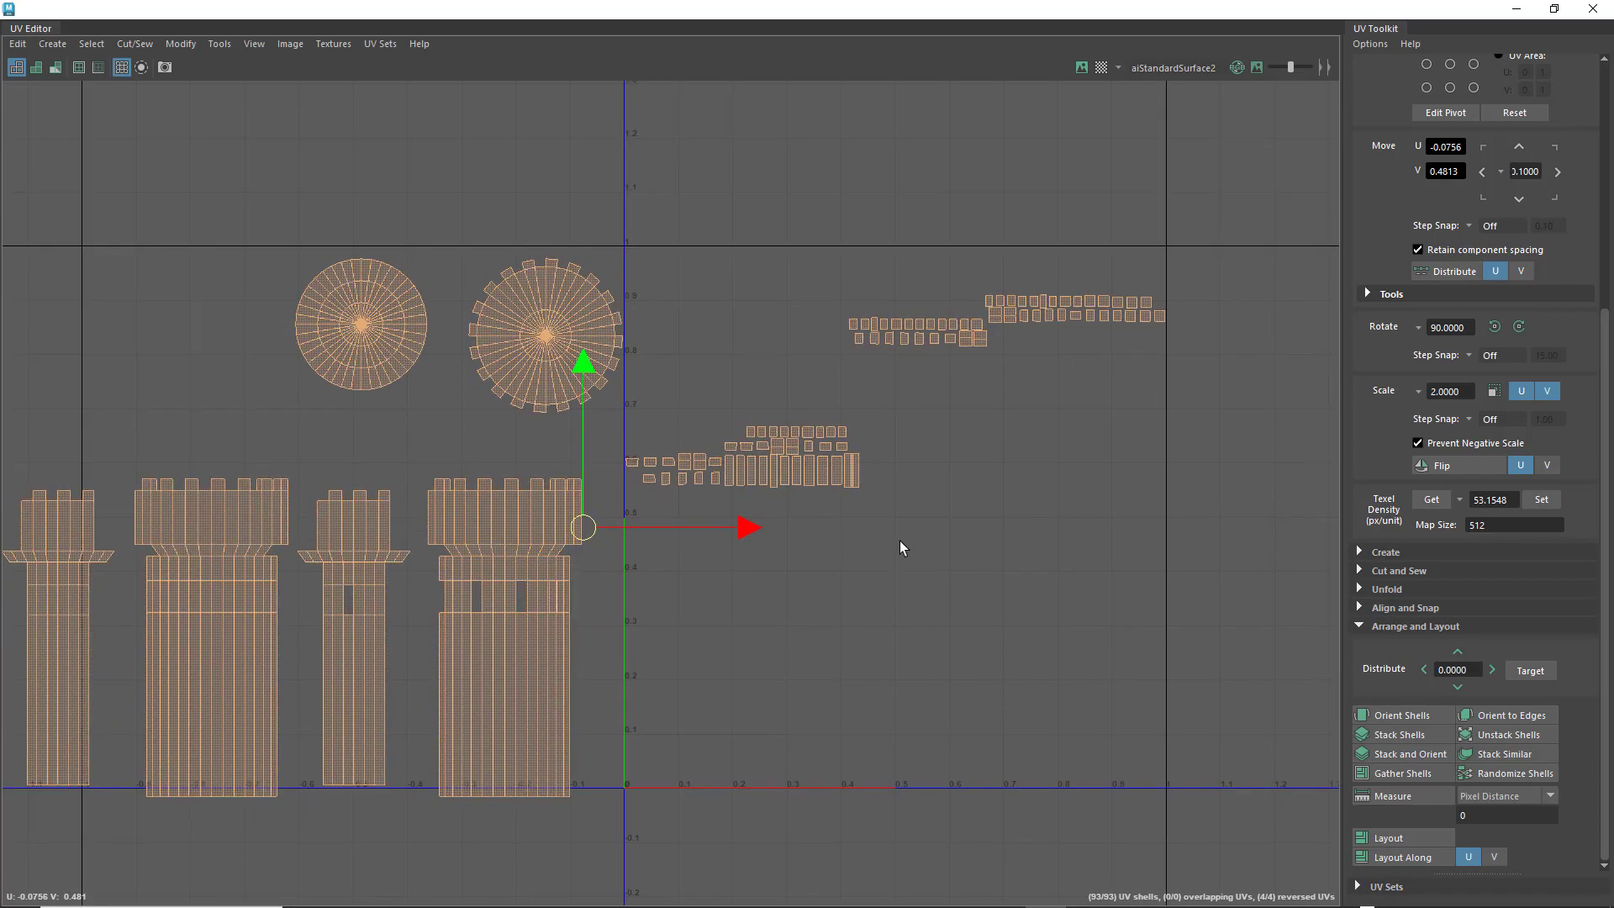
{"action": "scroll", "coordinate": [987, 546], "scroll_direction": "up", "scroll_amount": 3}
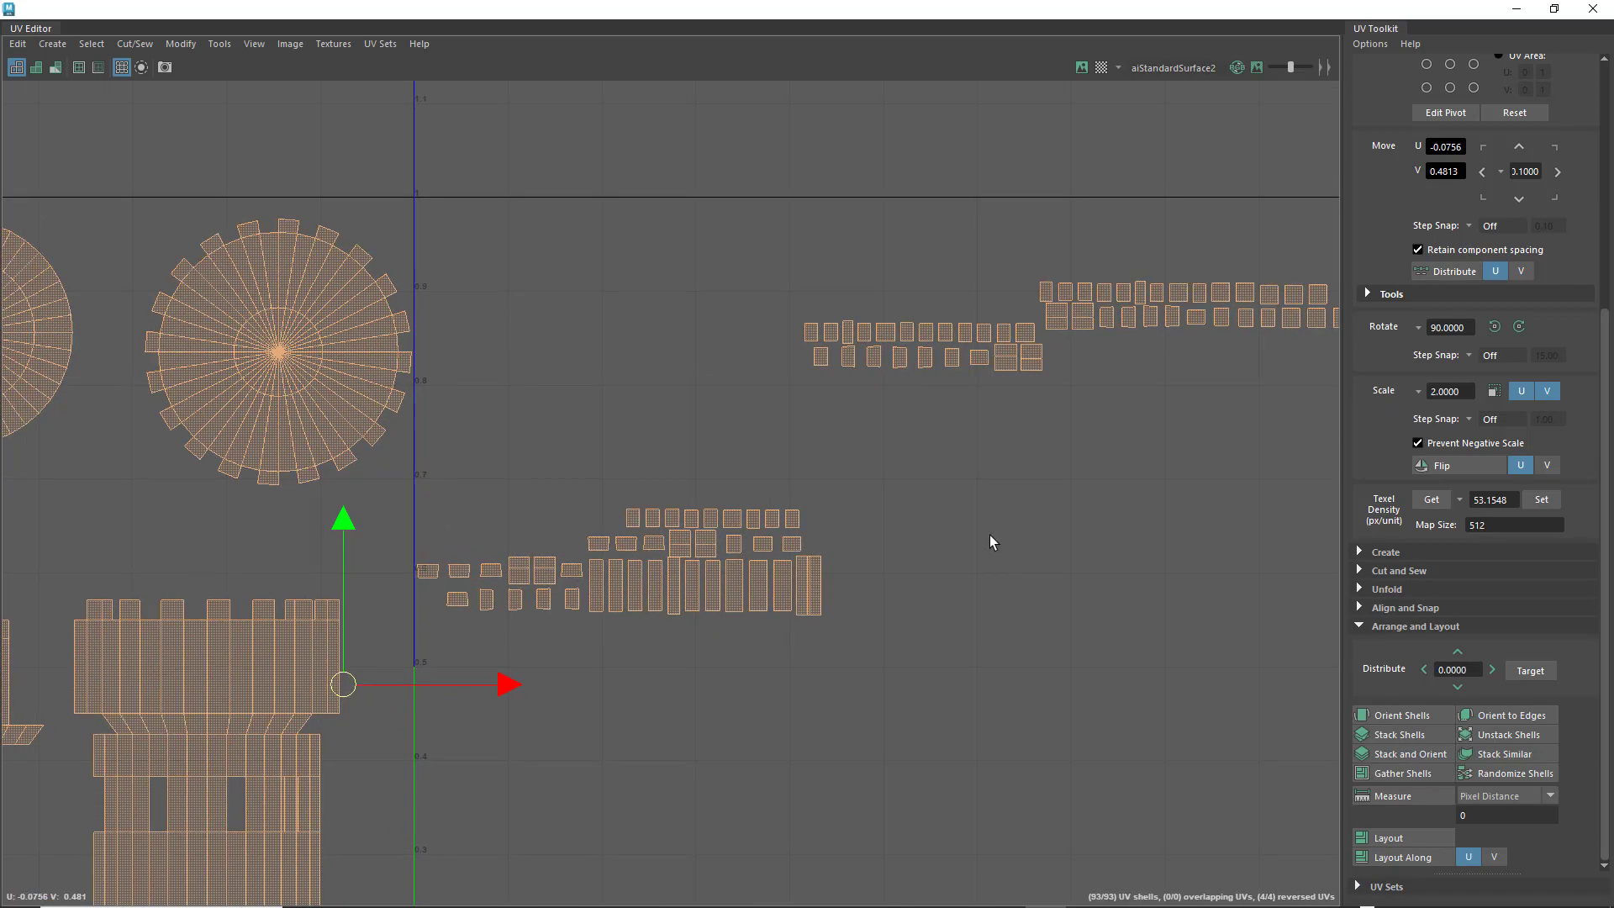
{"action": "middle_click_drag", "start_coordinate": [943, 529], "coordinate": [1048, 455], "text": "alt"}
{"action": "left_click", "coordinate": [599, 636]}
{"action": "left_click_drag", "start_coordinate": [706, 561], "coordinate": [705, 569]}
{"action": "middle_click_drag", "start_coordinate": [1011, 514], "coordinate": [962, 569], "text": "alt"}
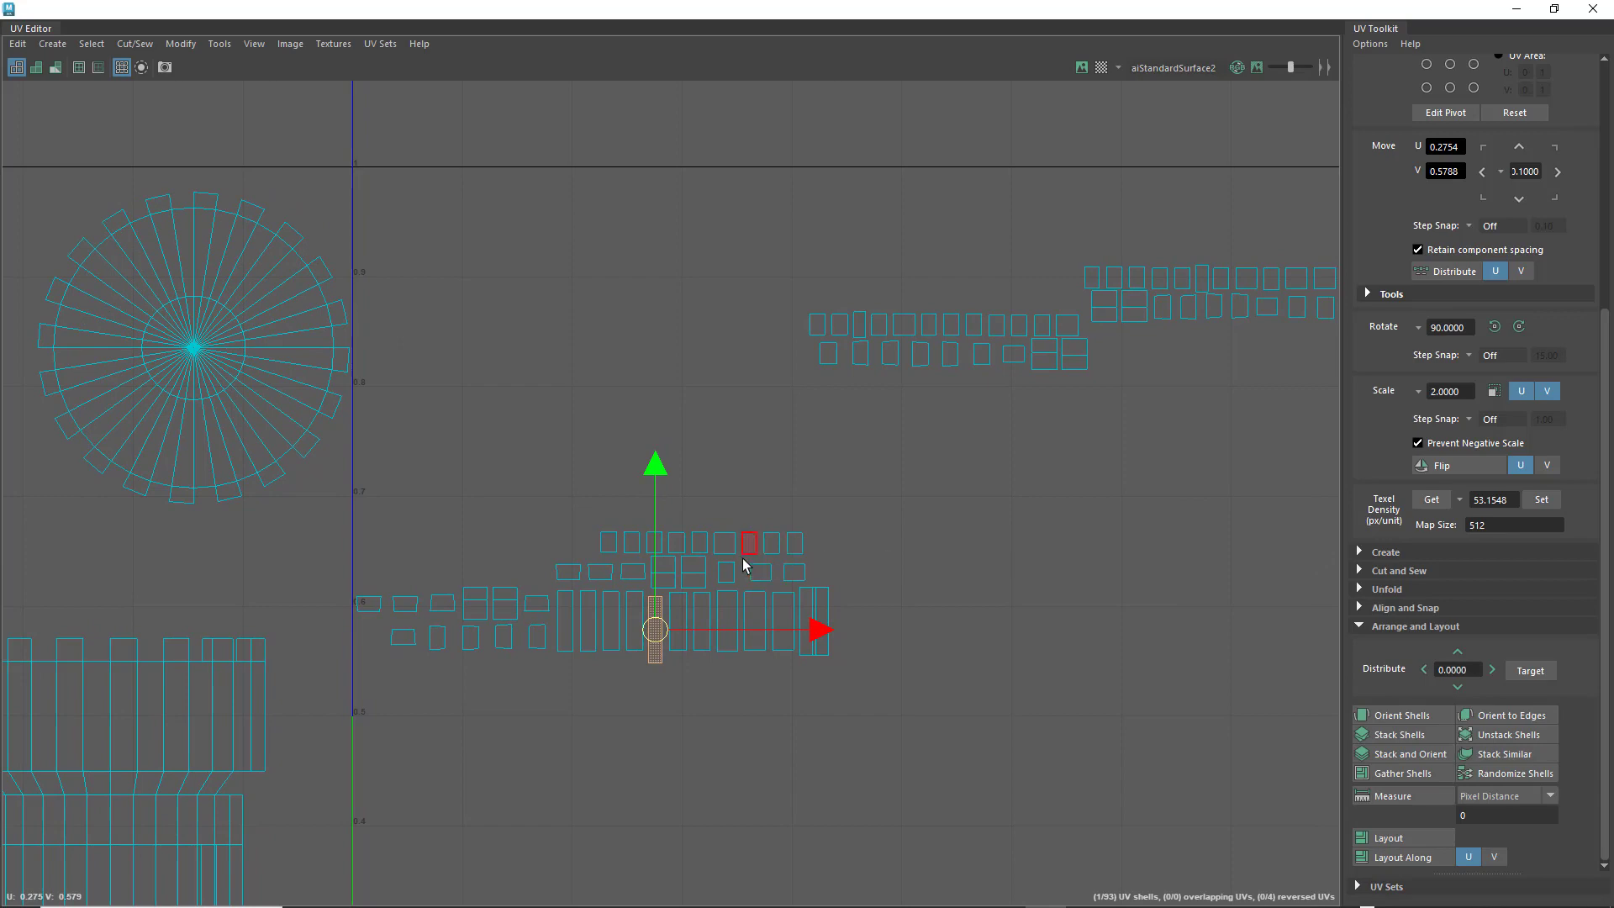
- Separate the two touching square shells in the middle group, placing them at about U 0.63, V 0.83 and U 0.67, V 0.82
{"action": "middle_click_drag", "start_coordinate": [992, 510], "coordinate": [805, 561], "text": "alt"}
{"action": "left_click", "coordinate": [798, 540]}
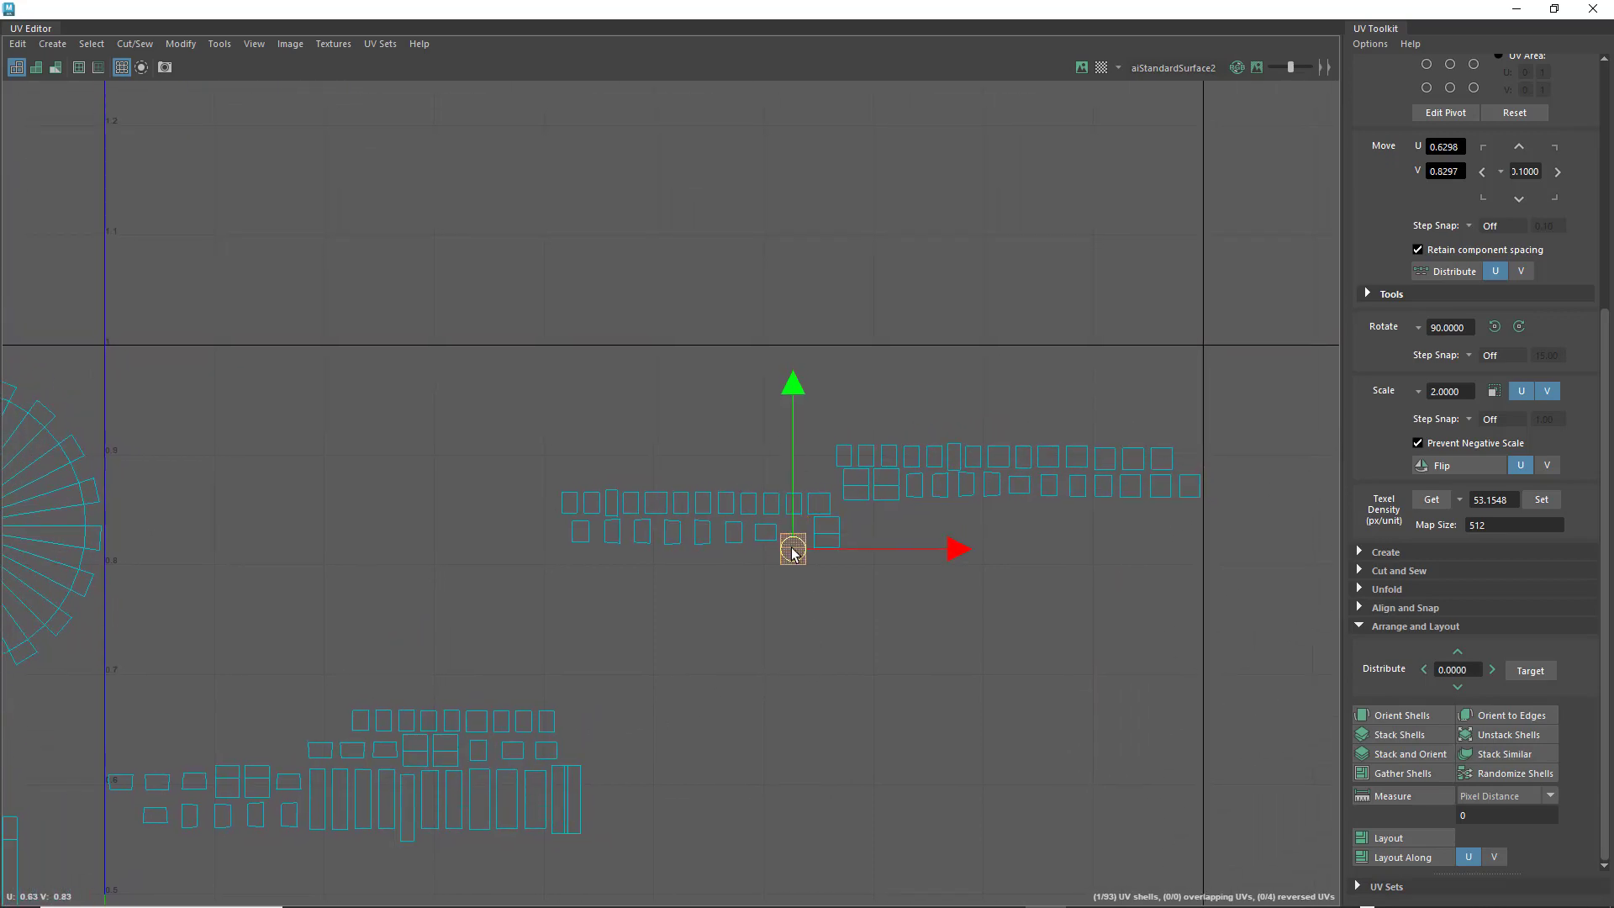
{"action": "left_click", "coordinate": [825, 532]}
{"action": "left_click_drag", "start_coordinate": [826, 532], "coordinate": [836, 542]}
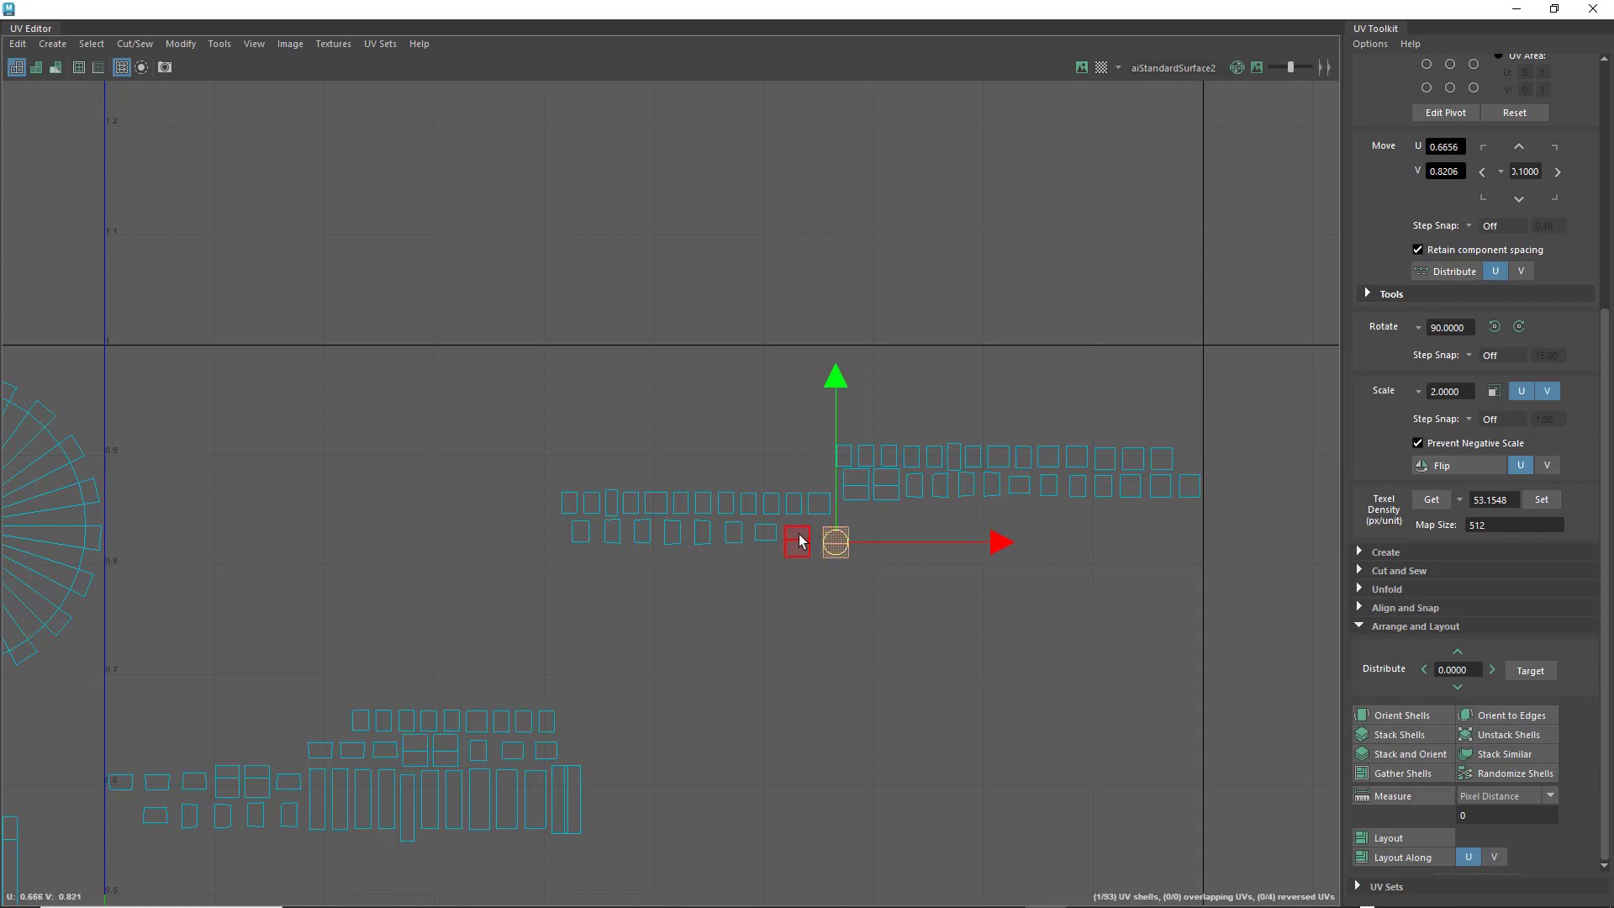
{"action": "left_click", "coordinate": [799, 539]}
- In the uppermost group, nudge the square shells down and the tall small shell up to about U 0.77, V 0.90, clear of its neighbours
{"action": "left_click", "coordinate": [857, 483]}
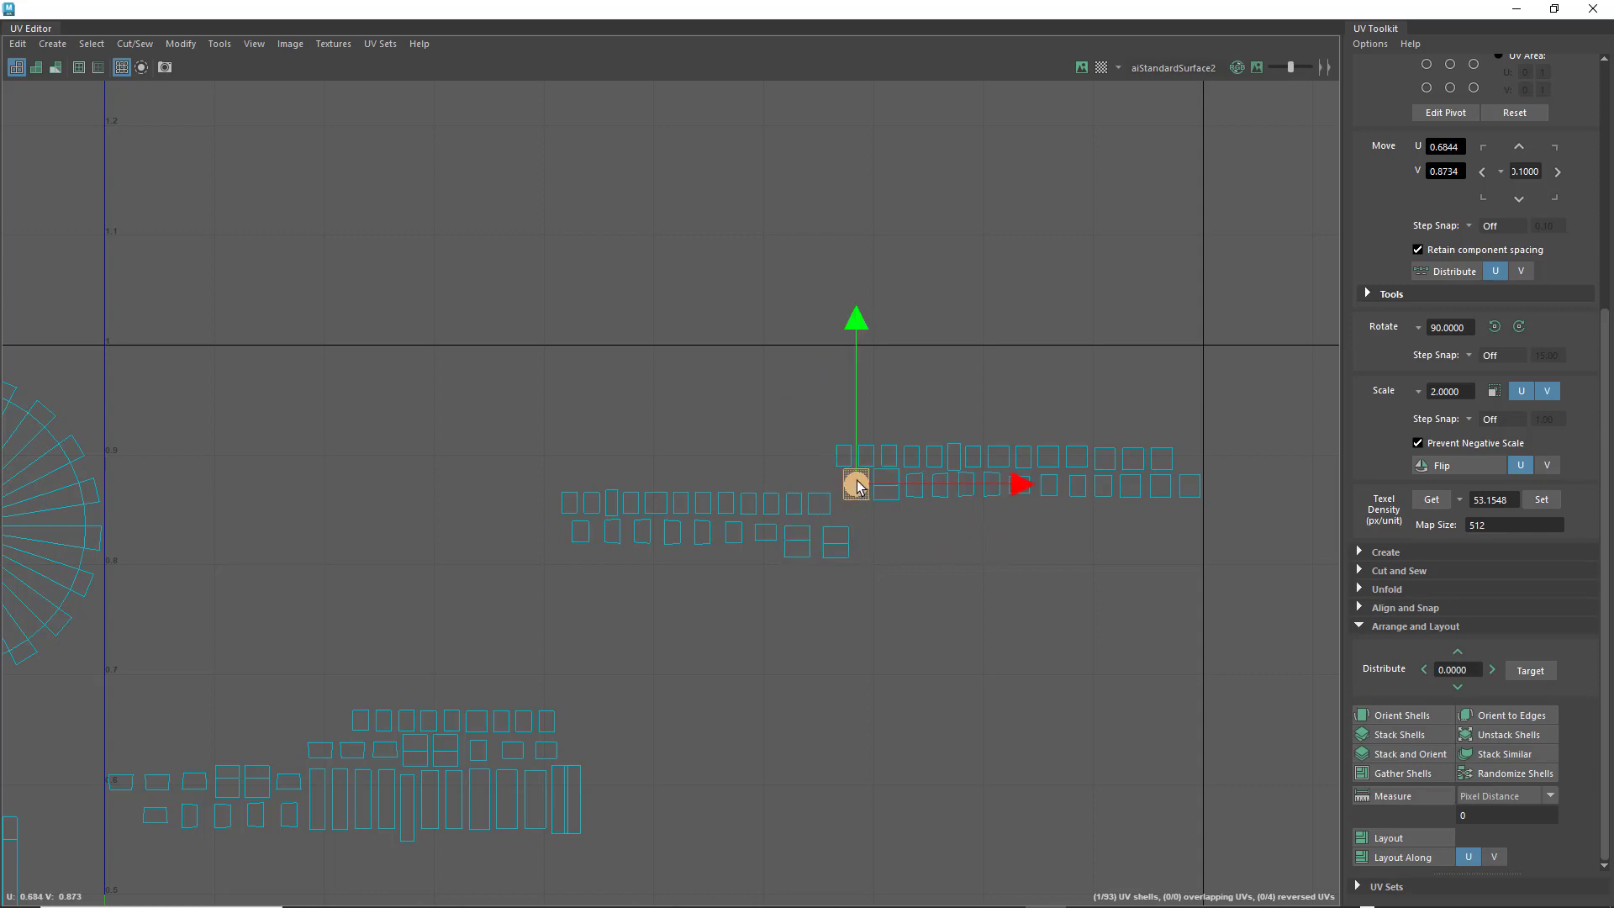
{"action": "left_click_drag", "start_coordinate": [856, 484], "coordinate": [953, 456]}
{"action": "left_click", "coordinate": [886, 489]}
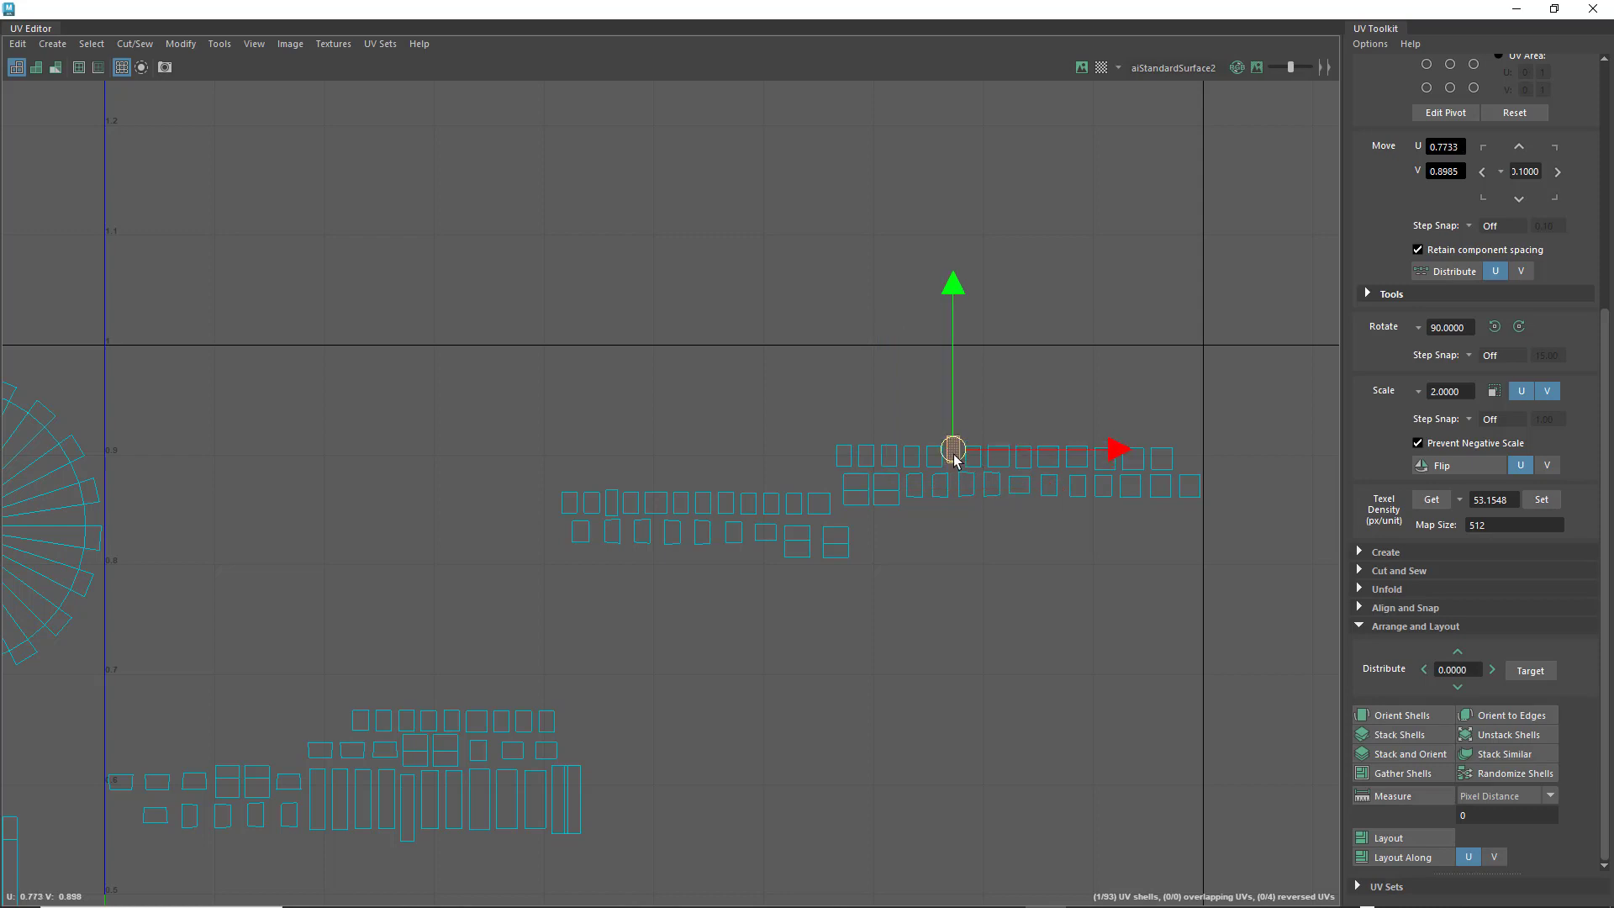
{"action": "left_click", "coordinate": [916, 526]}
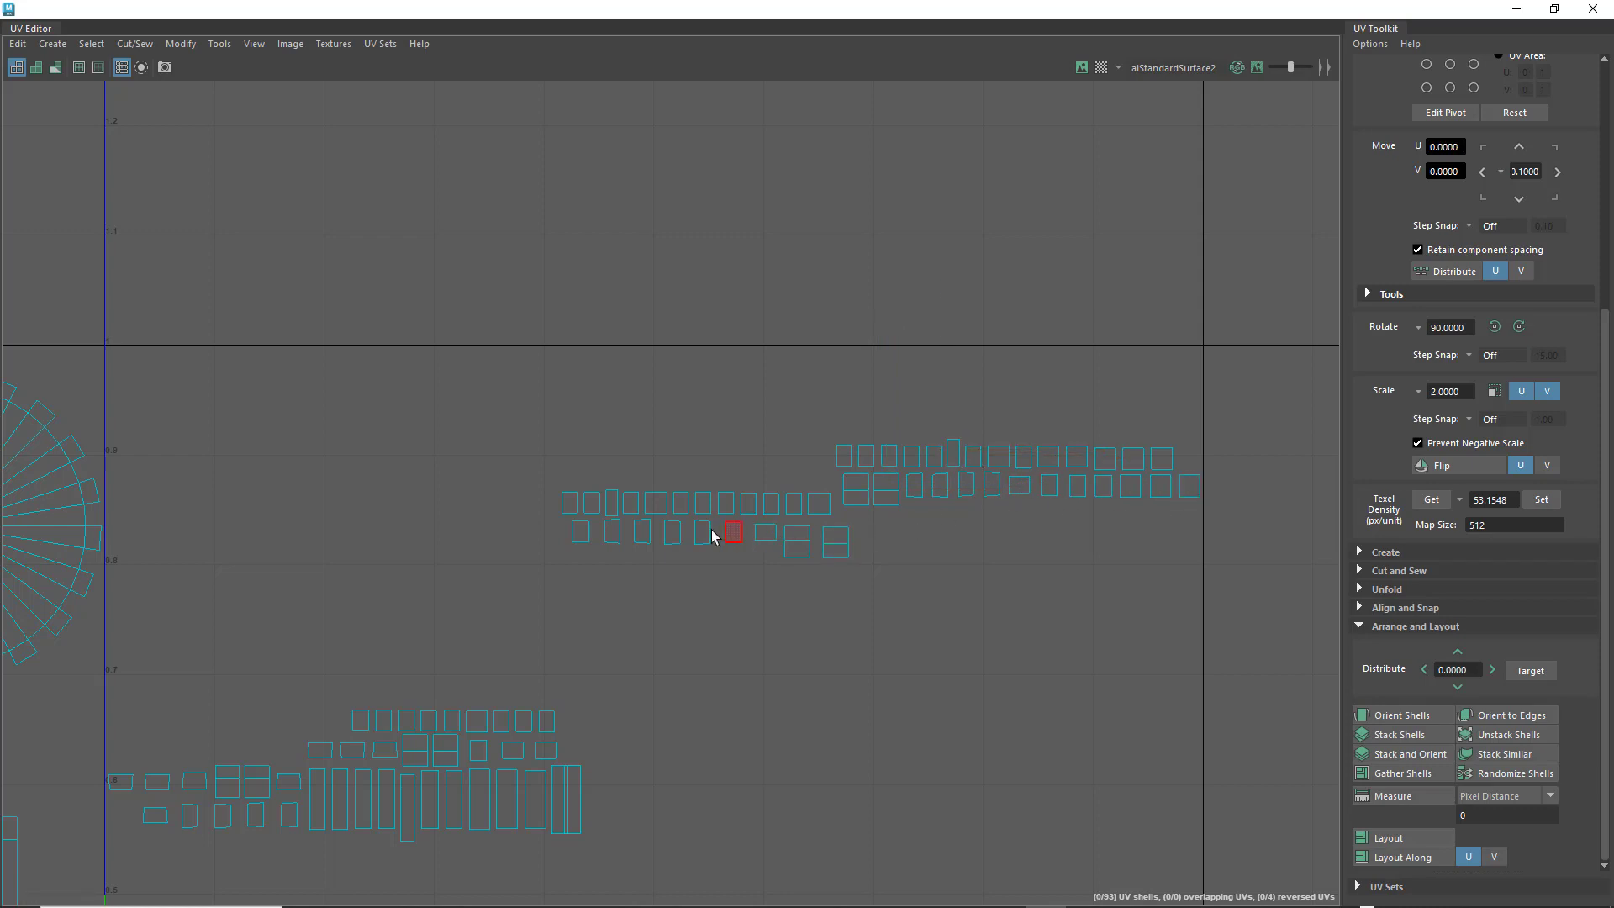
{"action": "scroll", "coordinate": [853, 626], "scroll_direction": "down", "scroll_amount": 1}
{"action": "middle_click_drag", "start_coordinate": [712, 601], "coordinate": [849, 536], "text": "alt"}
{"action": "left_click", "coordinate": [623, 655]}
{"action": "left_click_drag", "start_coordinate": [621, 661], "coordinate": [620, 661]}
{"action": "left_click", "coordinate": [868, 687]}
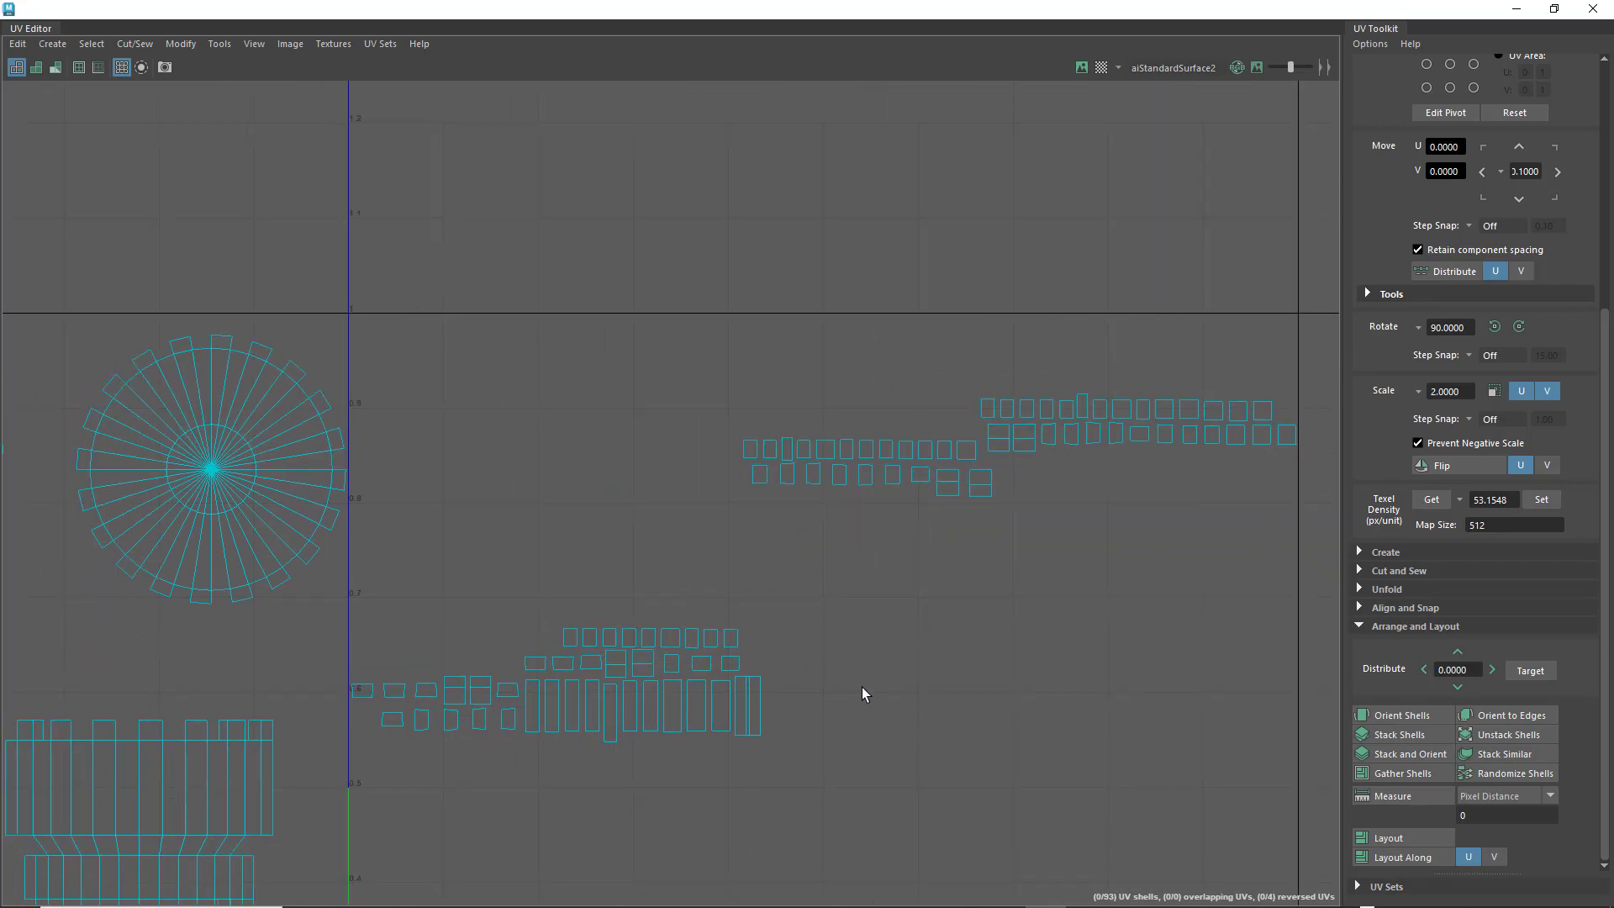
- Switch to UV edge selection and pick the crown's side border edge on the first wide wall shell, facing the first narrow shell
{"action": "scroll", "coordinate": [848, 677], "scroll_direction": "down", "scroll_amount": 1}
{"action": "middle_click_drag", "start_coordinate": [657, 616], "coordinate": [967, 506], "text": "alt"}
{"action": "scroll", "coordinate": [967, 507], "scroll_direction": "down", "scroll_amount": 2}
{"action": "middle_click_drag", "start_coordinate": [611, 716], "coordinate": [569, 520], "text": "alt"}
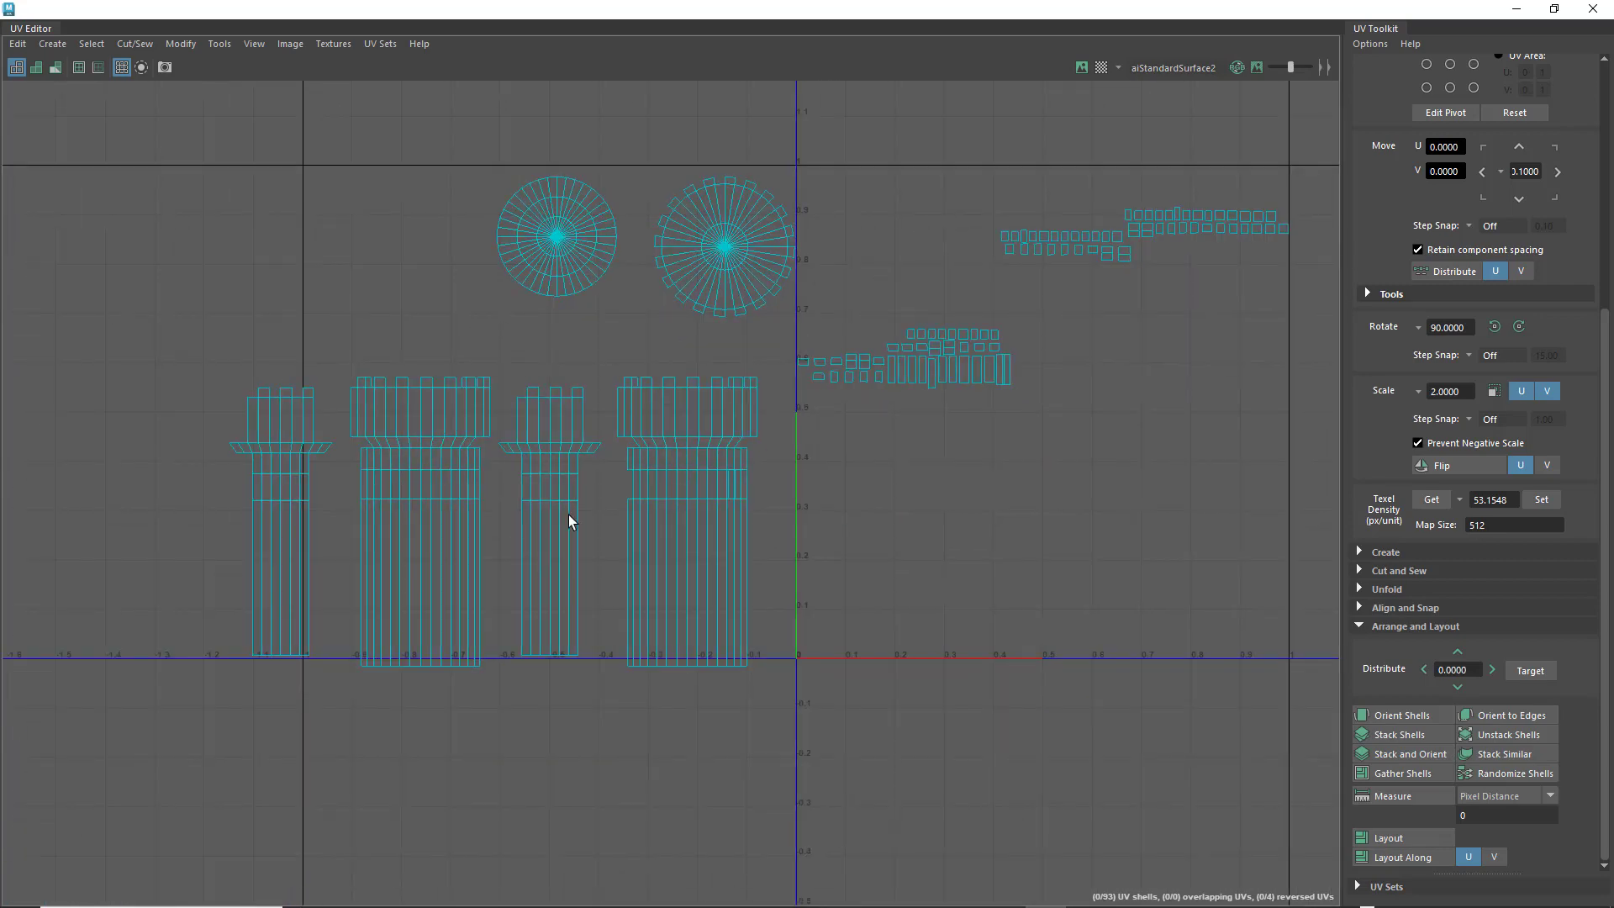
{"action": "left_click", "coordinate": [424, 513]}
{"action": "right_click_drag", "start_coordinate": [290, 412], "coordinate": [289, 367]}
{"action": "left_click", "coordinate": [356, 406]}
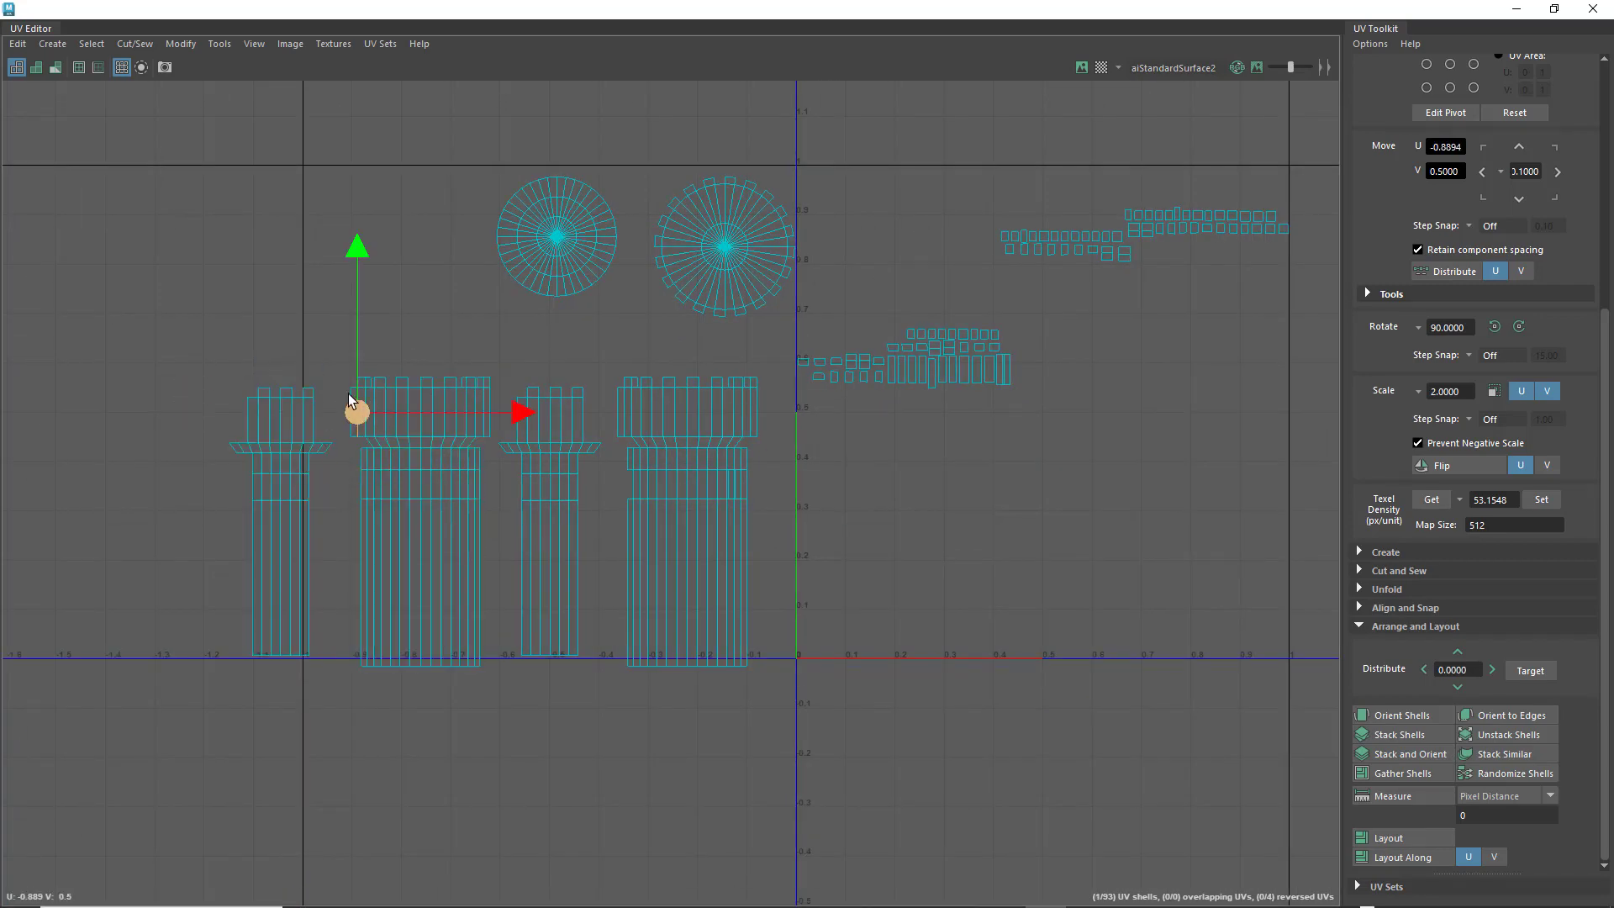
{"action": "left_click", "coordinate": [351, 392]}
{"action": "left_click", "coordinate": [351, 400]}
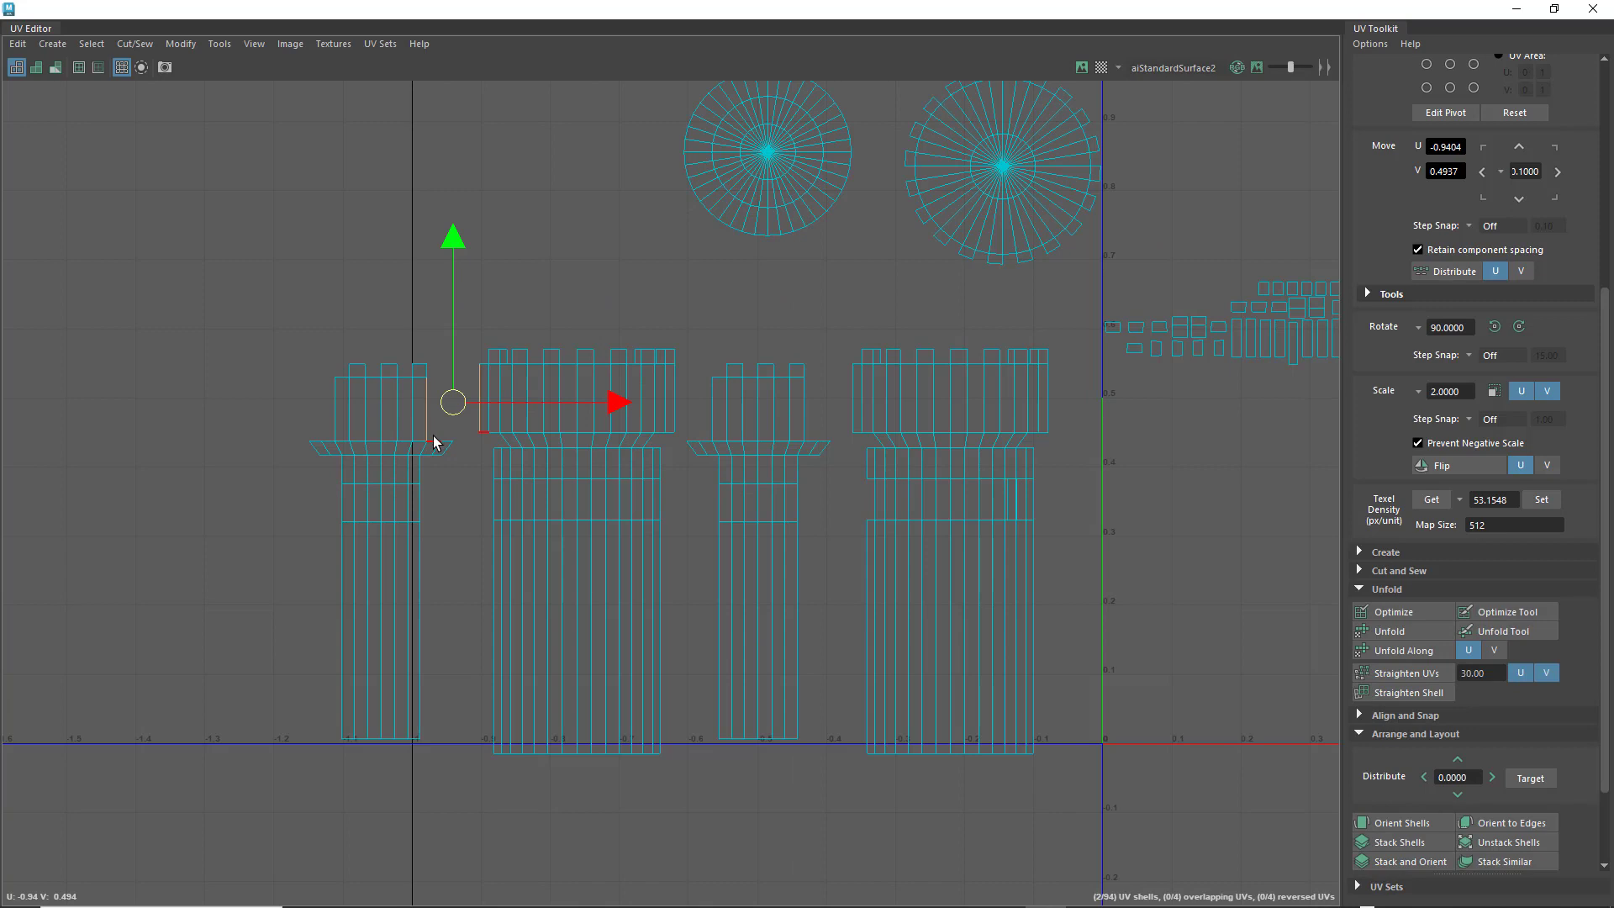
- Add the remaining shared border edges down to the base and join the first narrow and wide wall shells with Move and Sew
{"action": "left_click", "coordinate": [433, 436], "text": "shift"}
{"action": "left_click", "coordinate": [448, 441], "text": "shift"}
{"action": "left_click", "coordinate": [437, 454], "text": "shift"}
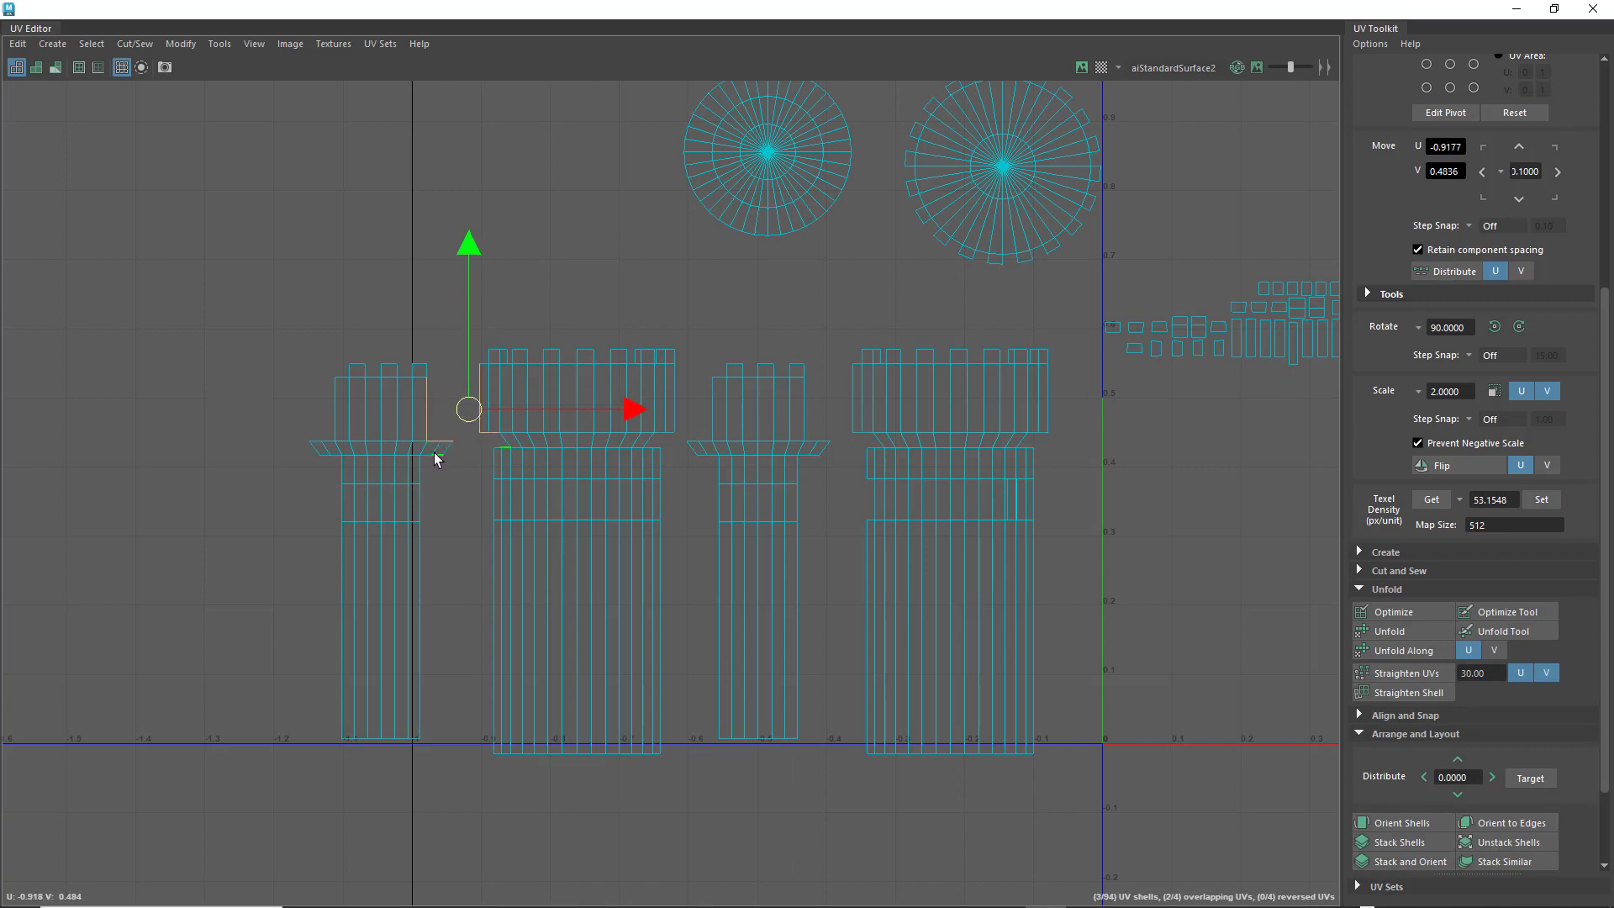
{"action": "left_click", "coordinate": [426, 467], "text": "shift"}
{"action": "left_click", "coordinate": [422, 500], "text": "shift"}
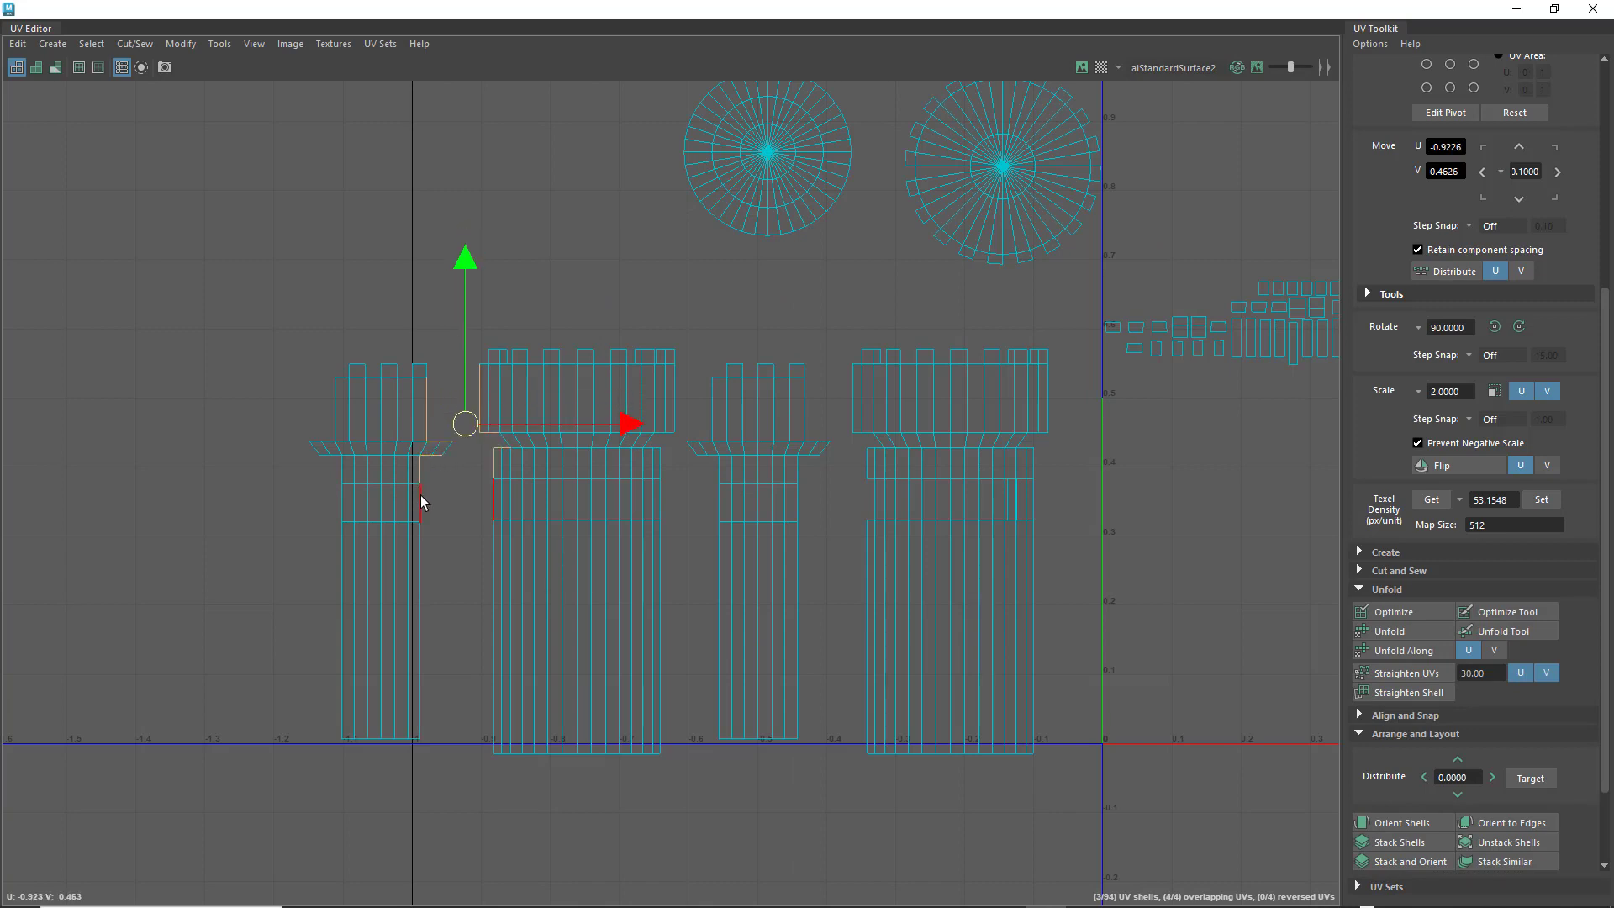
{"action": "left_click", "coordinate": [422, 577], "text": "shift"}
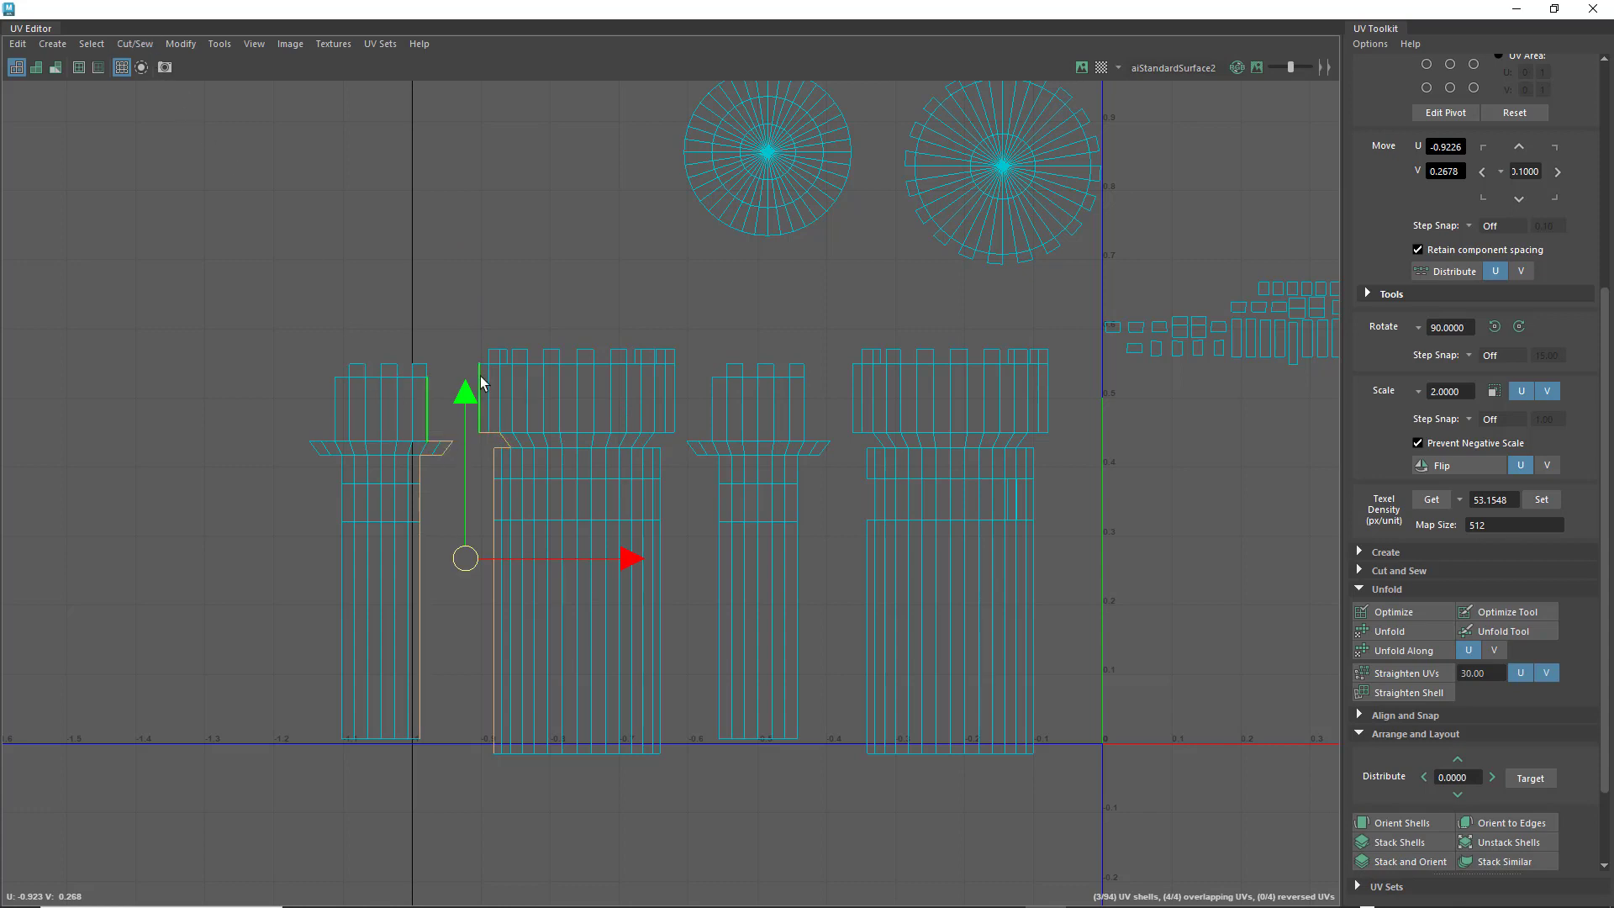
{"action": "left_click", "coordinate": [135, 44]}
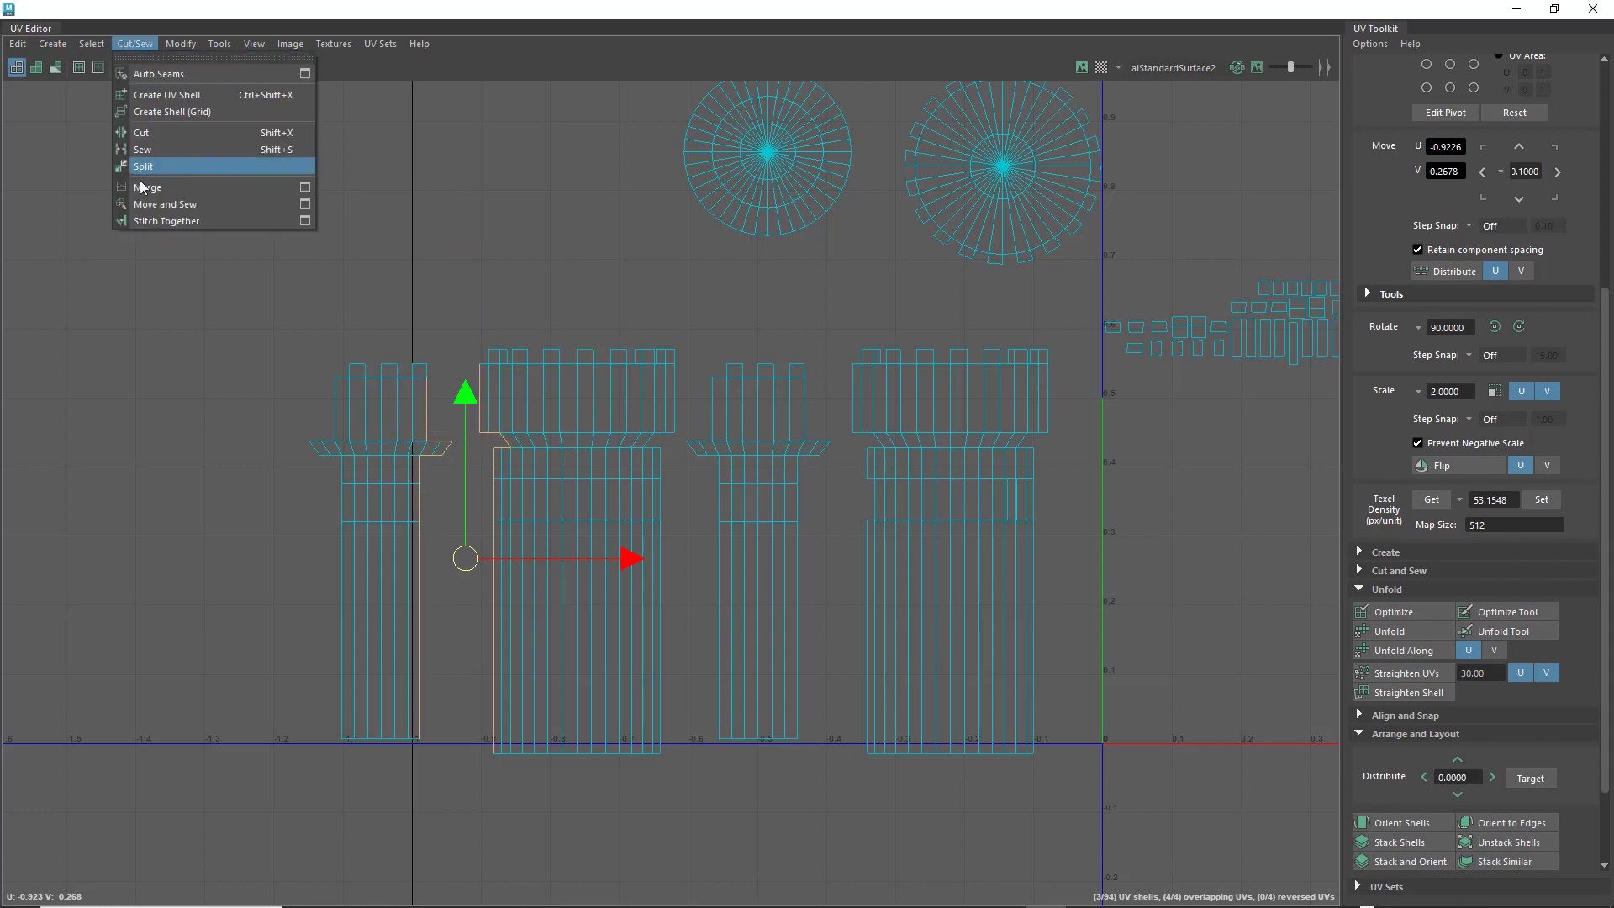
{"action": "left_click", "coordinate": [147, 199]}
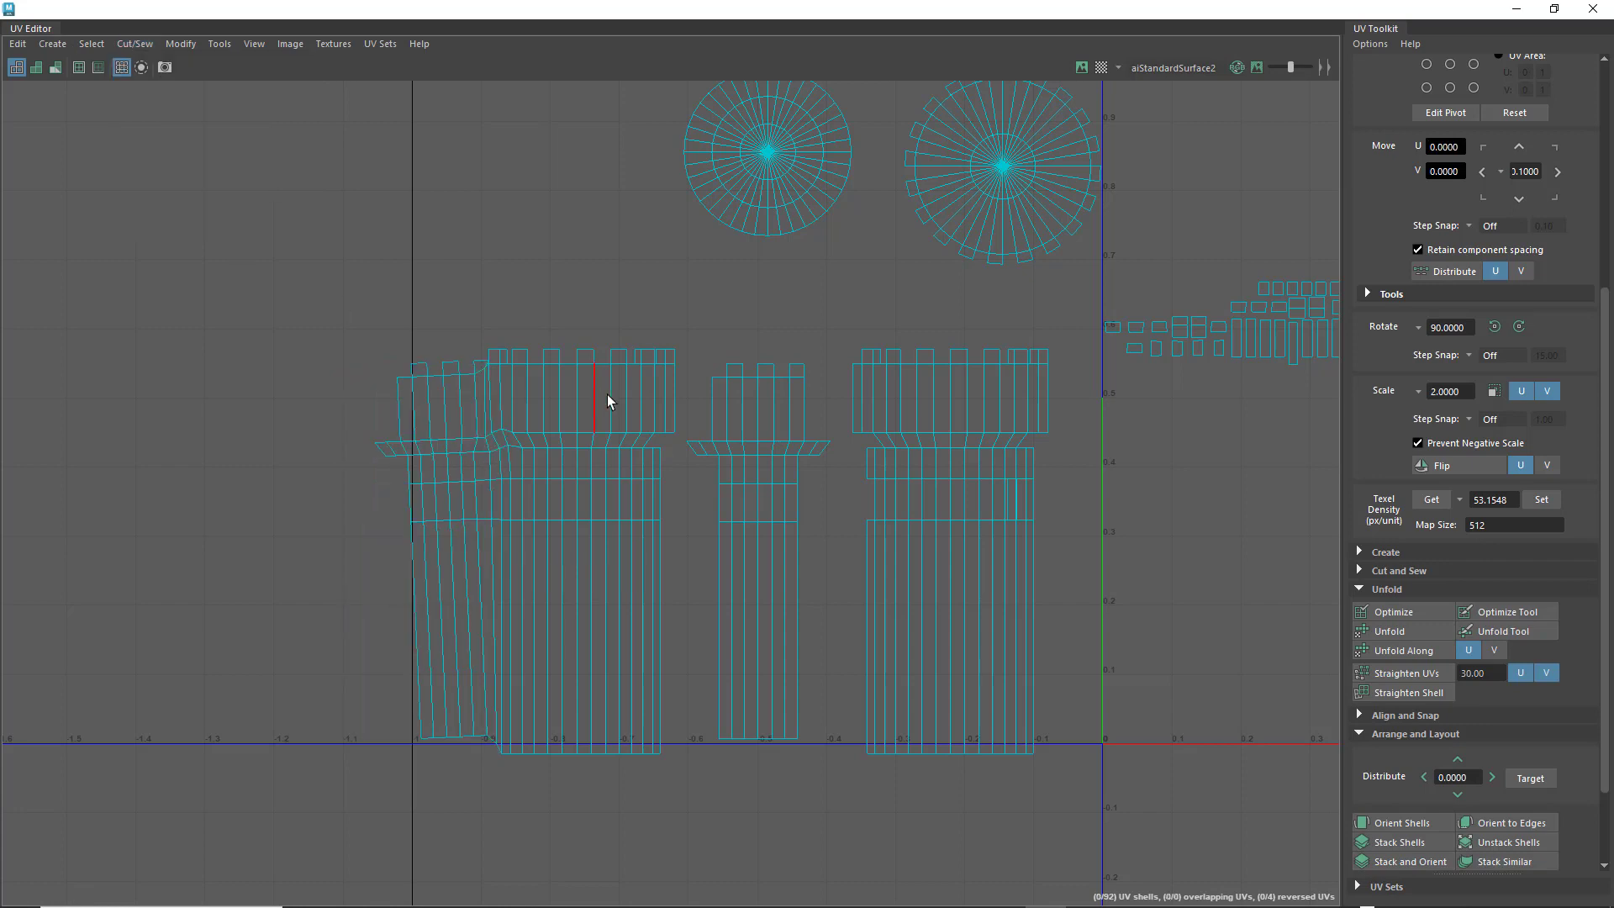
- Select the shared border edges from crown to base on the first wide wall shell's free side and Move and Sew the second narrow shell
{"action": "left_click", "coordinate": [675, 387]}
{"action": "left_click", "coordinate": [669, 436]}
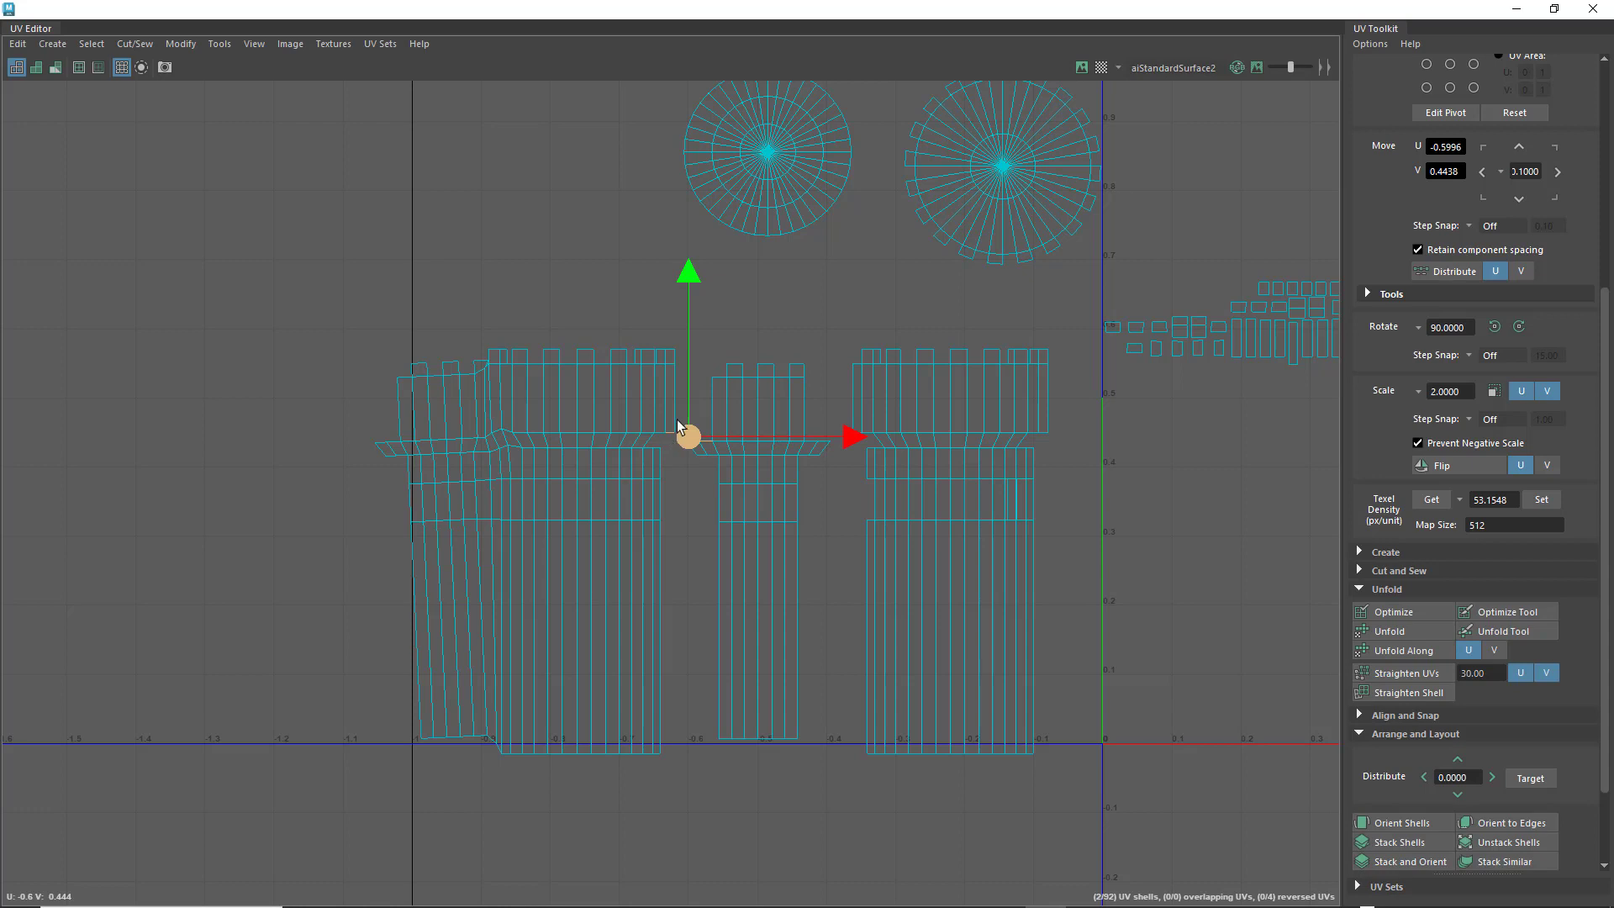
{"action": "left_click", "coordinate": [674, 405]}
{"action": "left_click", "coordinate": [667, 433], "text": "shift"}
{"action": "left_click", "coordinate": [657, 434], "text": "shift"}
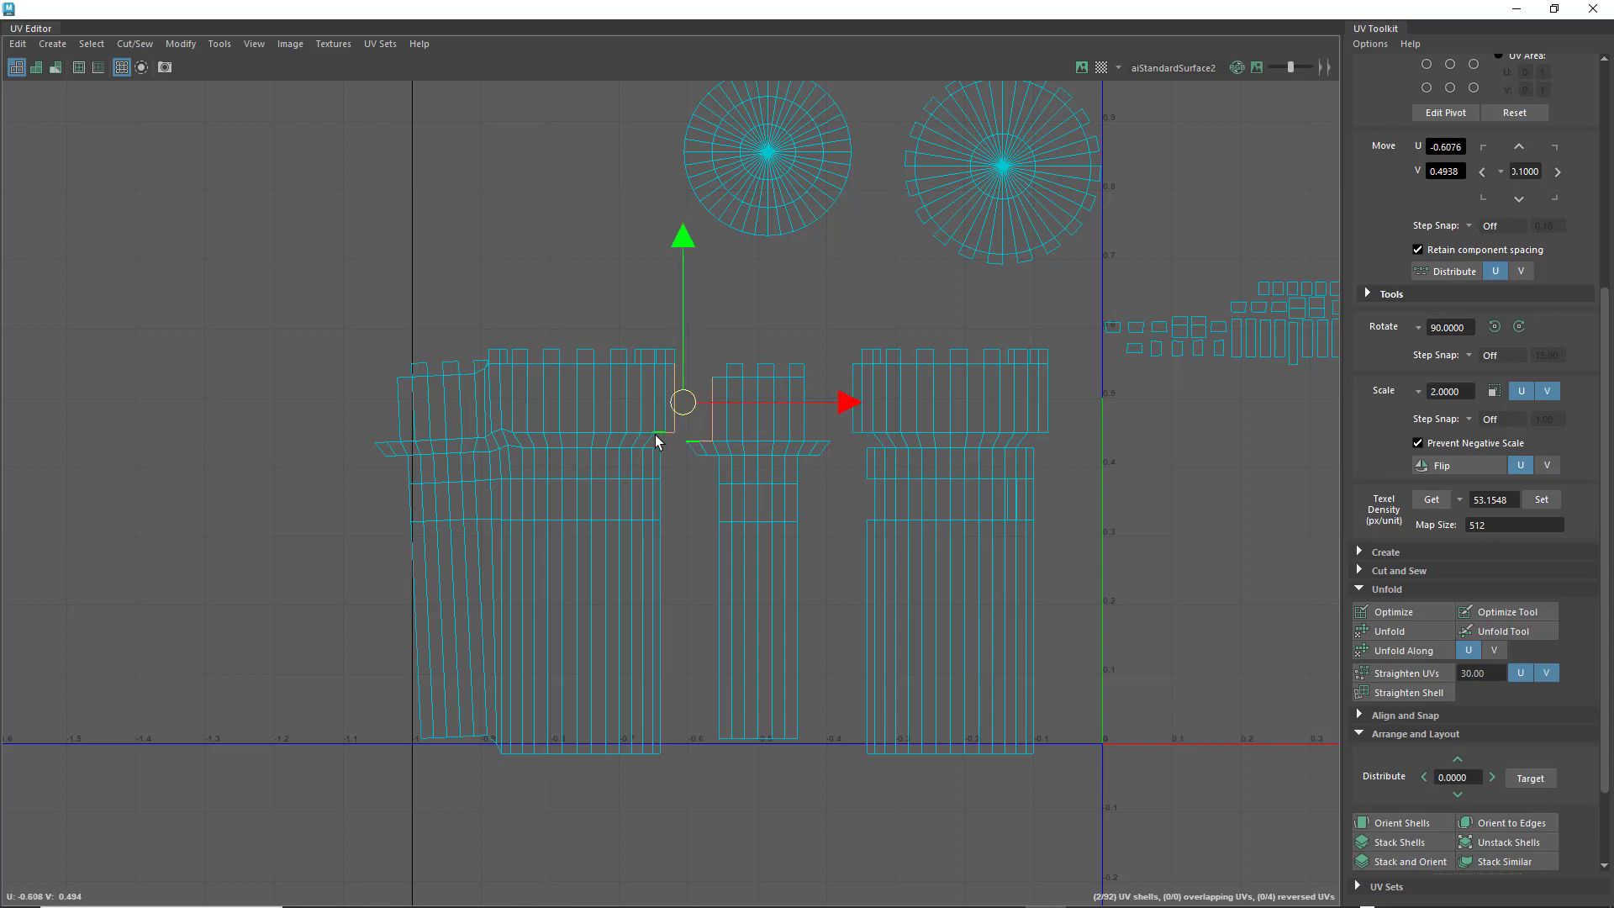
{"action": "left_click", "coordinate": [653, 443], "text": "shift"}
{"action": "left_click", "coordinate": [656, 448], "text": "shift"}
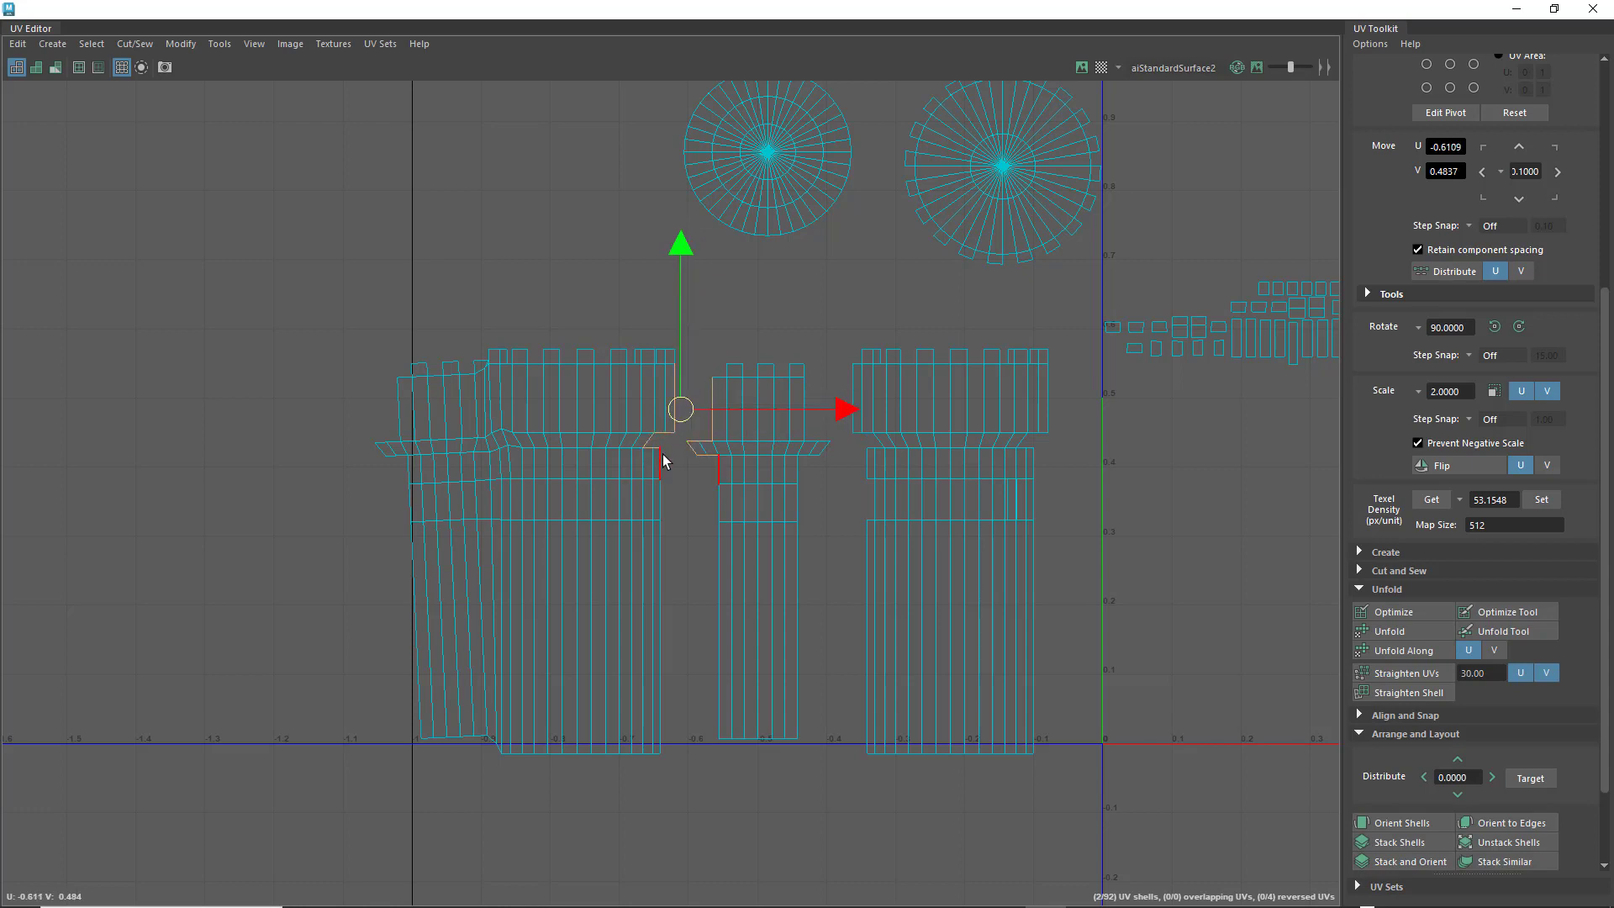
{"action": "left_click", "coordinate": [662, 457], "text": "shift"}
{"action": "left_click", "coordinate": [662, 490], "text": "shift"}
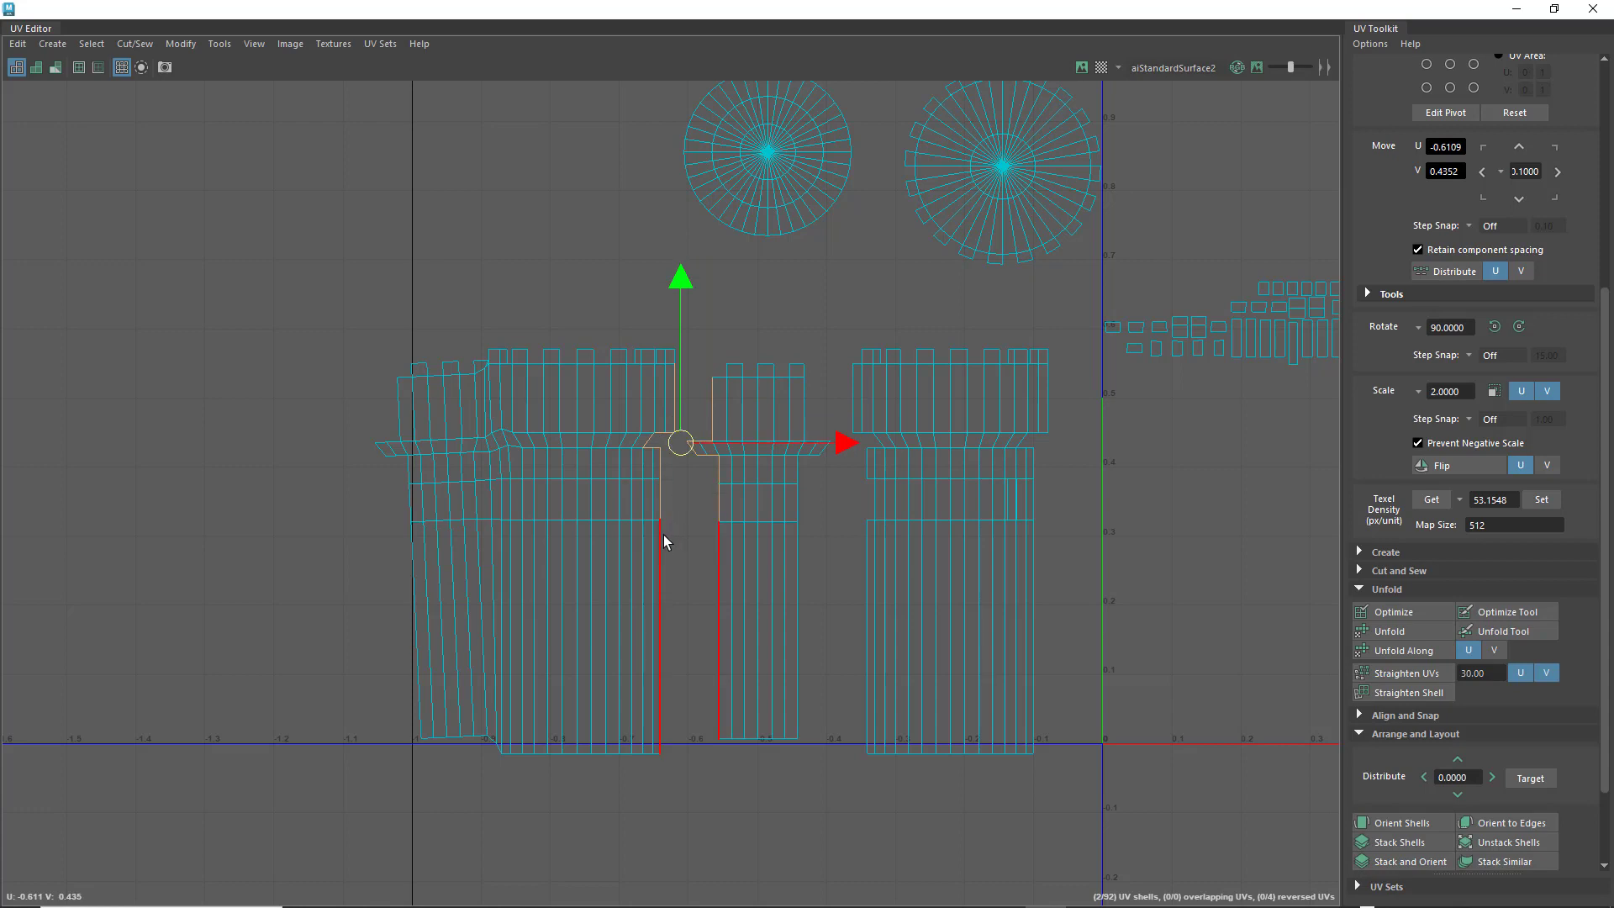
{"action": "left_click", "coordinate": [661, 542], "text": "shift"}
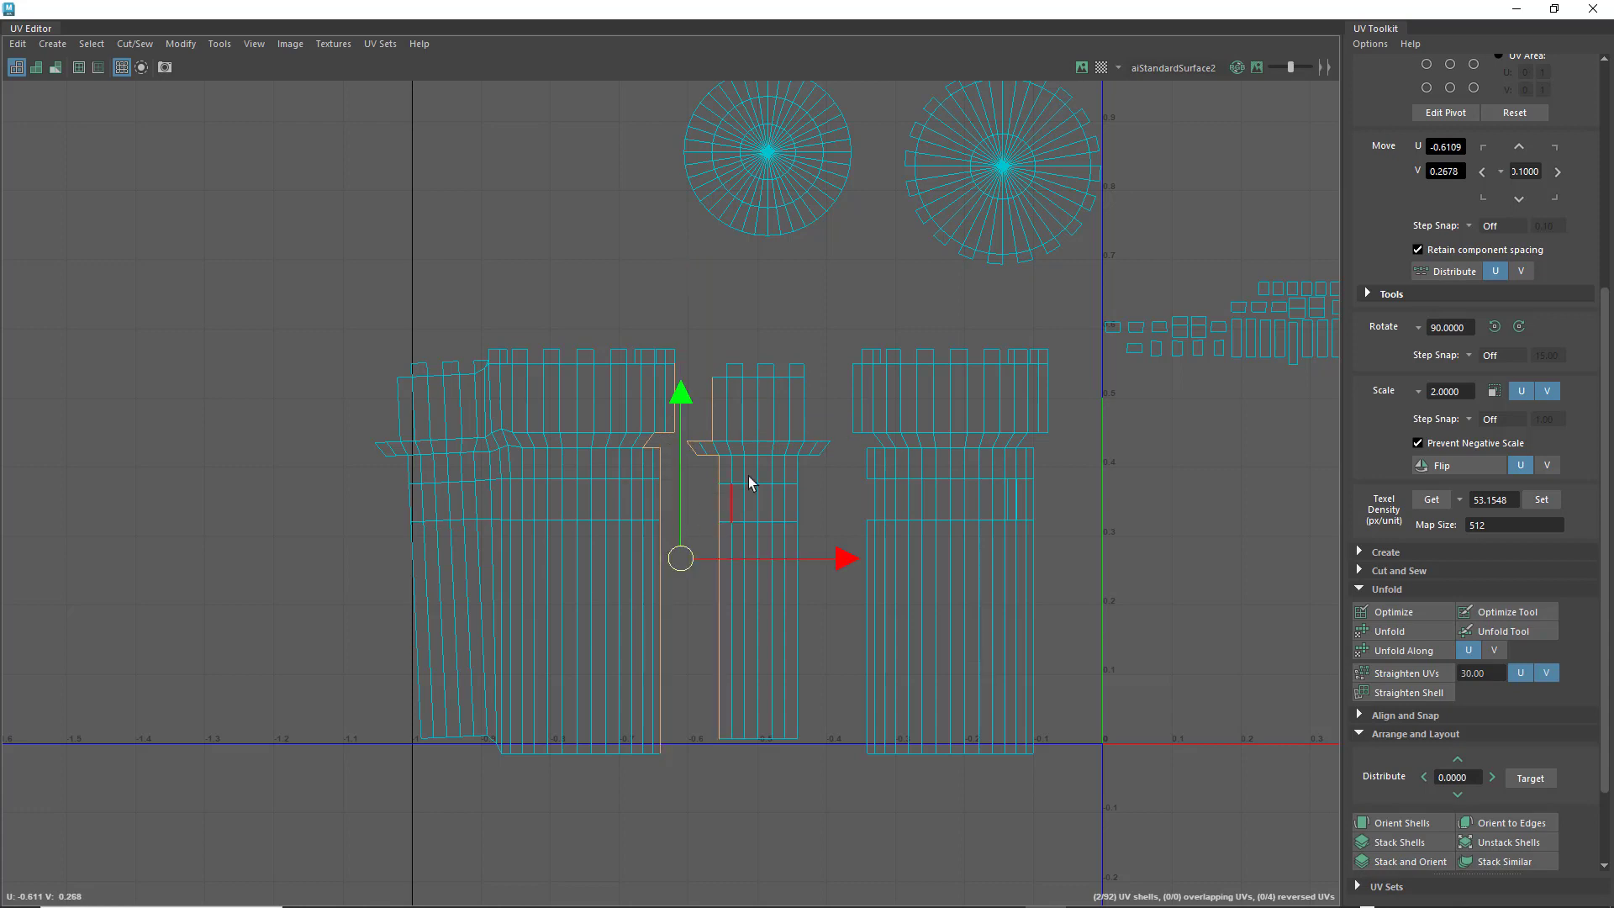
{"action": "key", "text": "shift+s"}
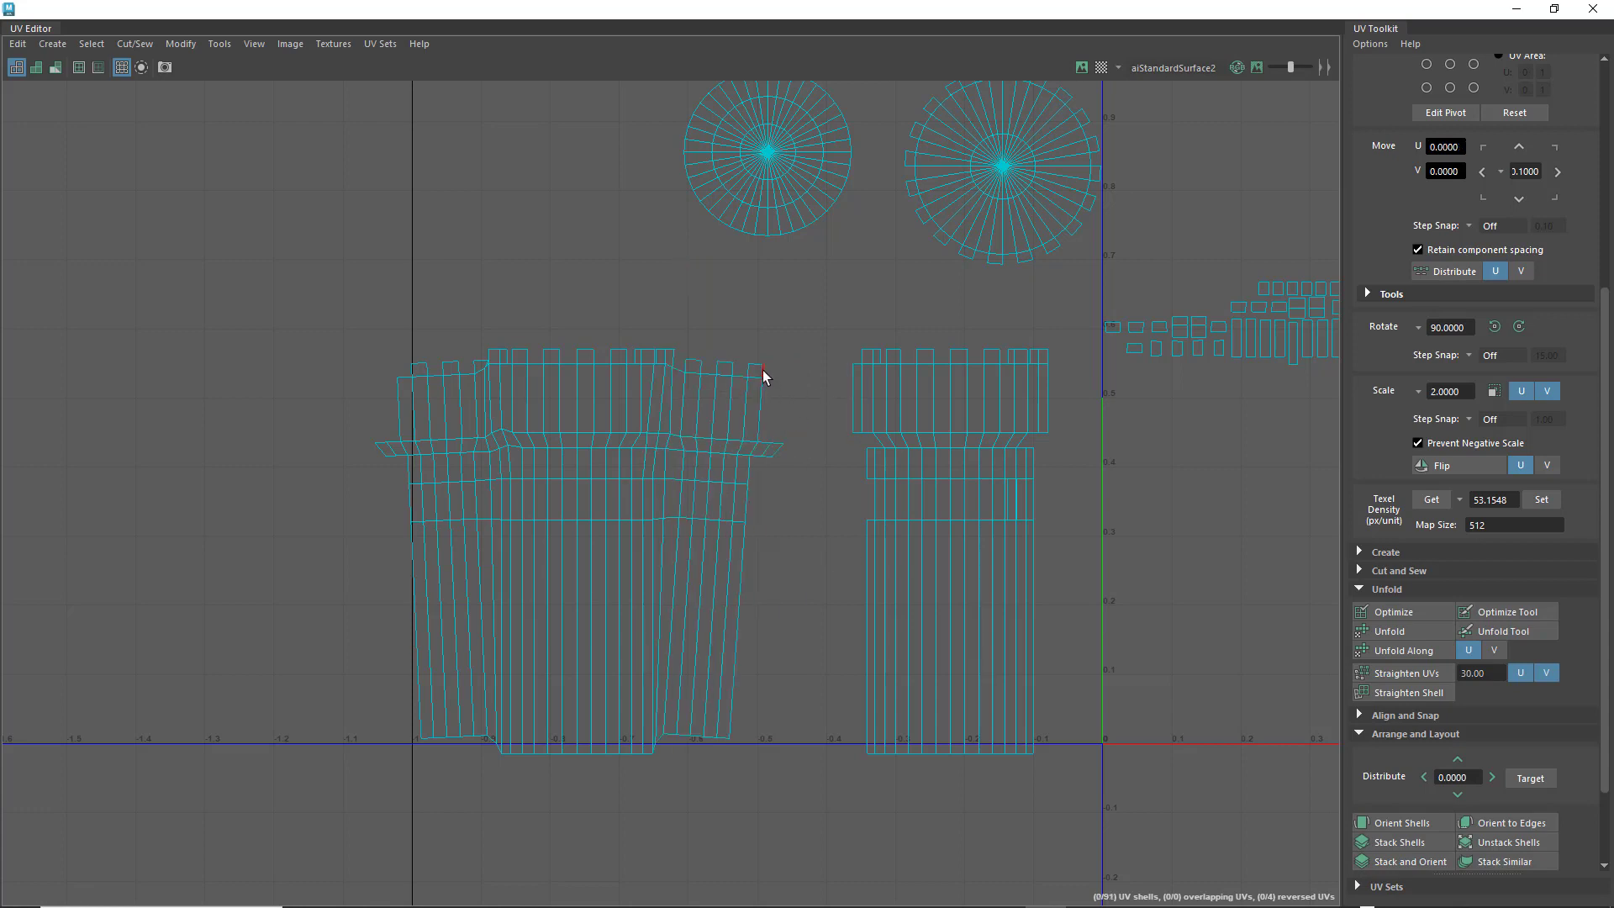
- Select the second narrow wall section's free border edges from crown to base and join the remaining wide wall shell to it
{"action": "left_click", "coordinate": [760, 397]}
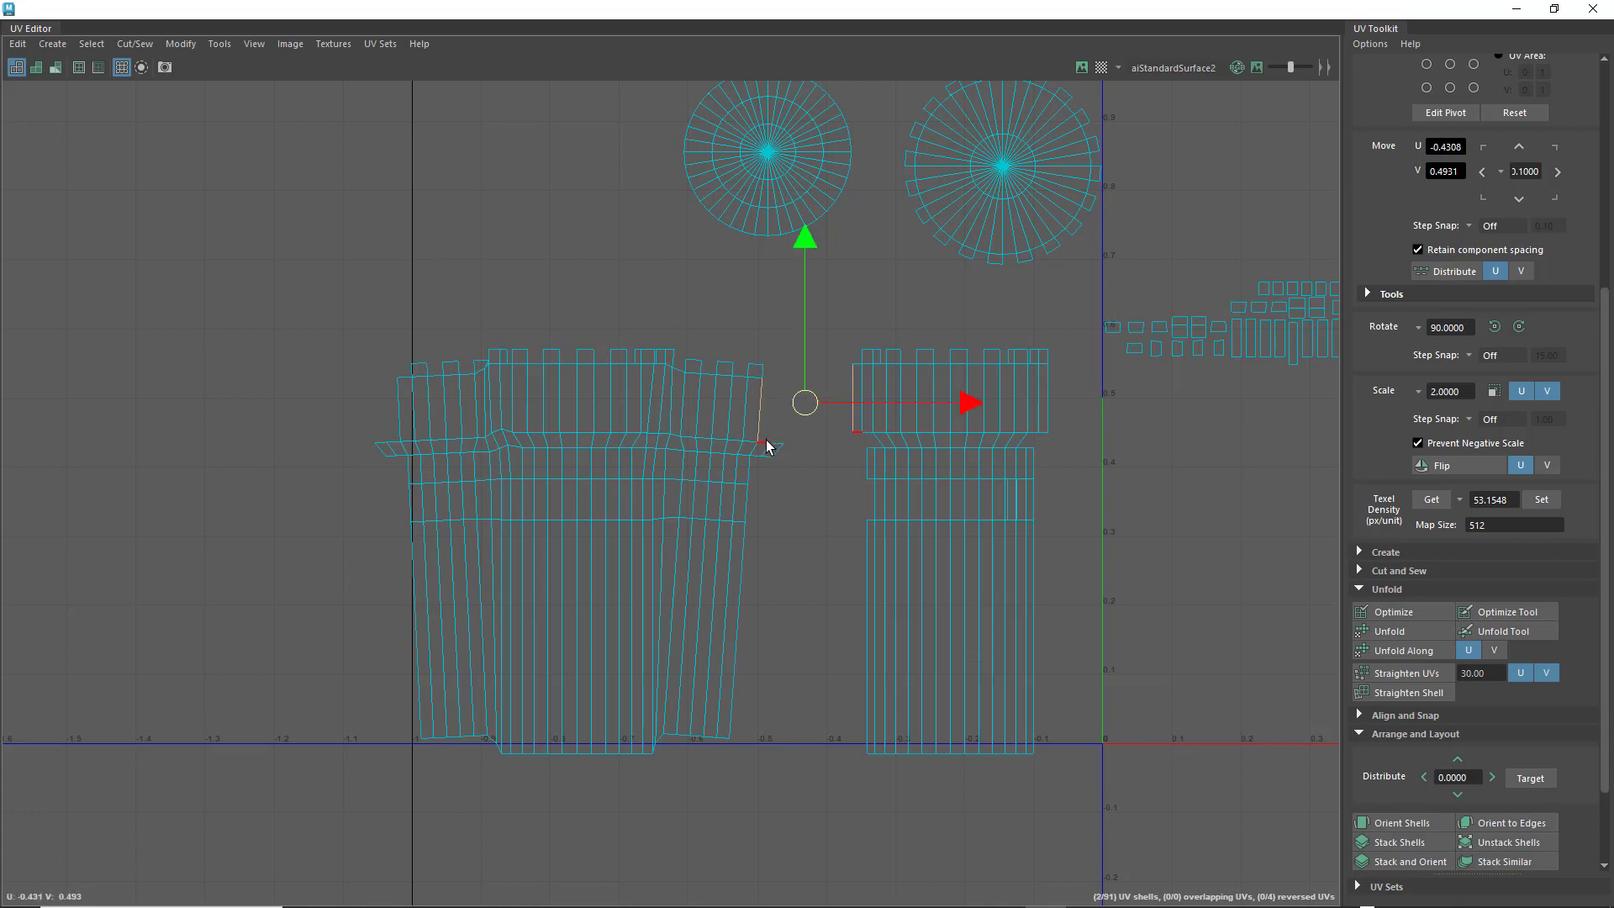
{"action": "left_click", "coordinate": [773, 448], "text": "shift"}
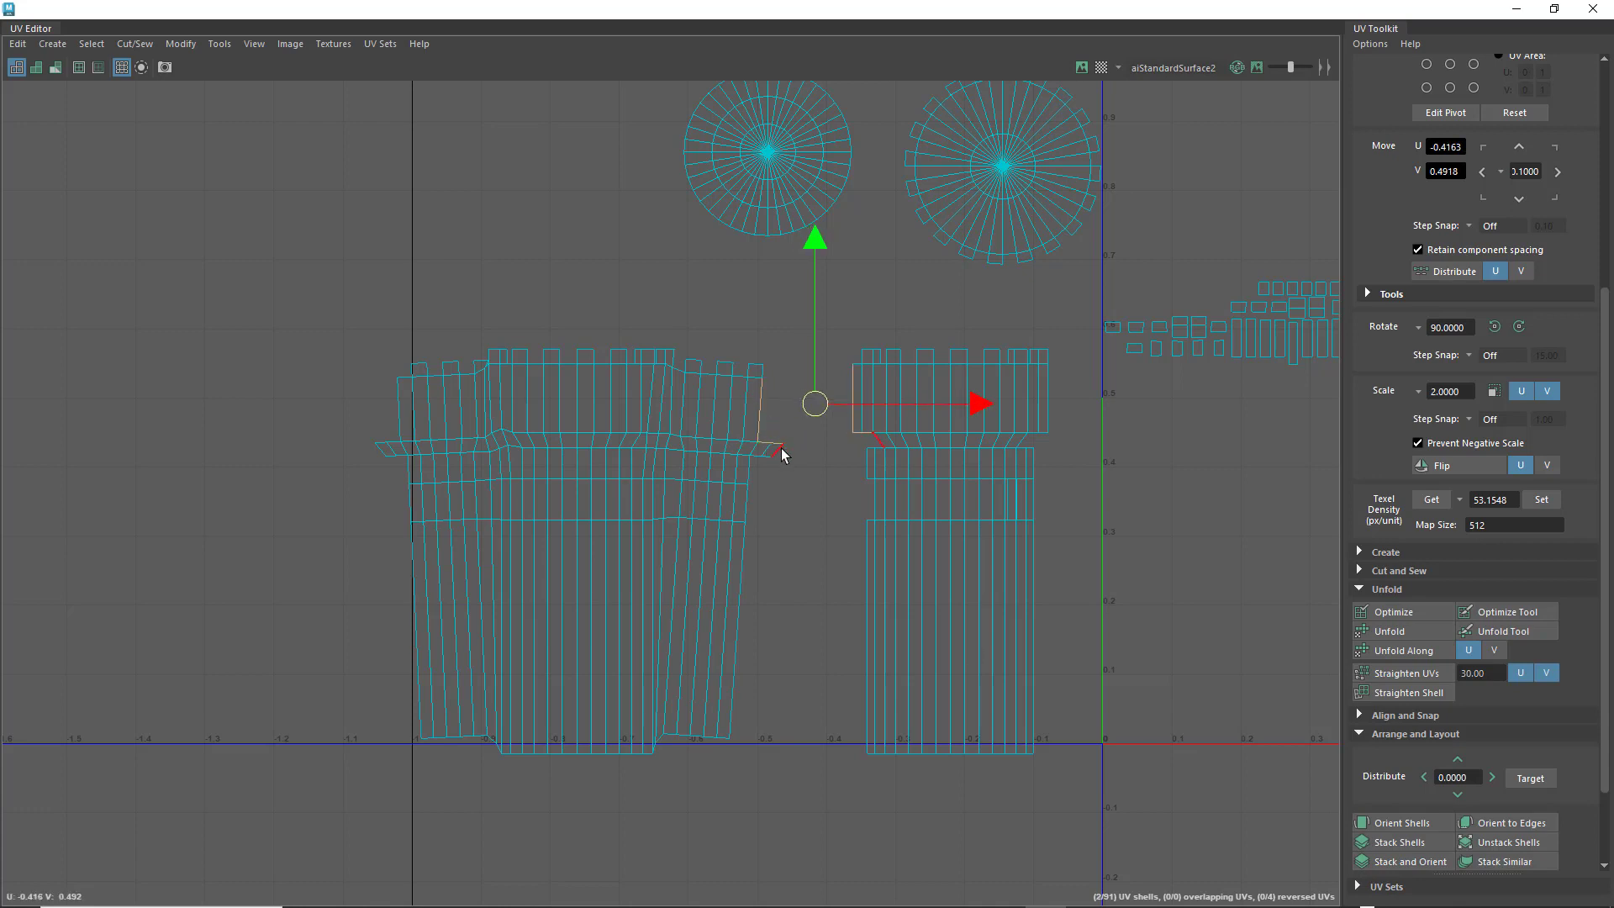
{"action": "left_click", "coordinate": [766, 461], "text": "shift"}
{"action": "left_click", "coordinate": [758, 457], "text": "shift"}
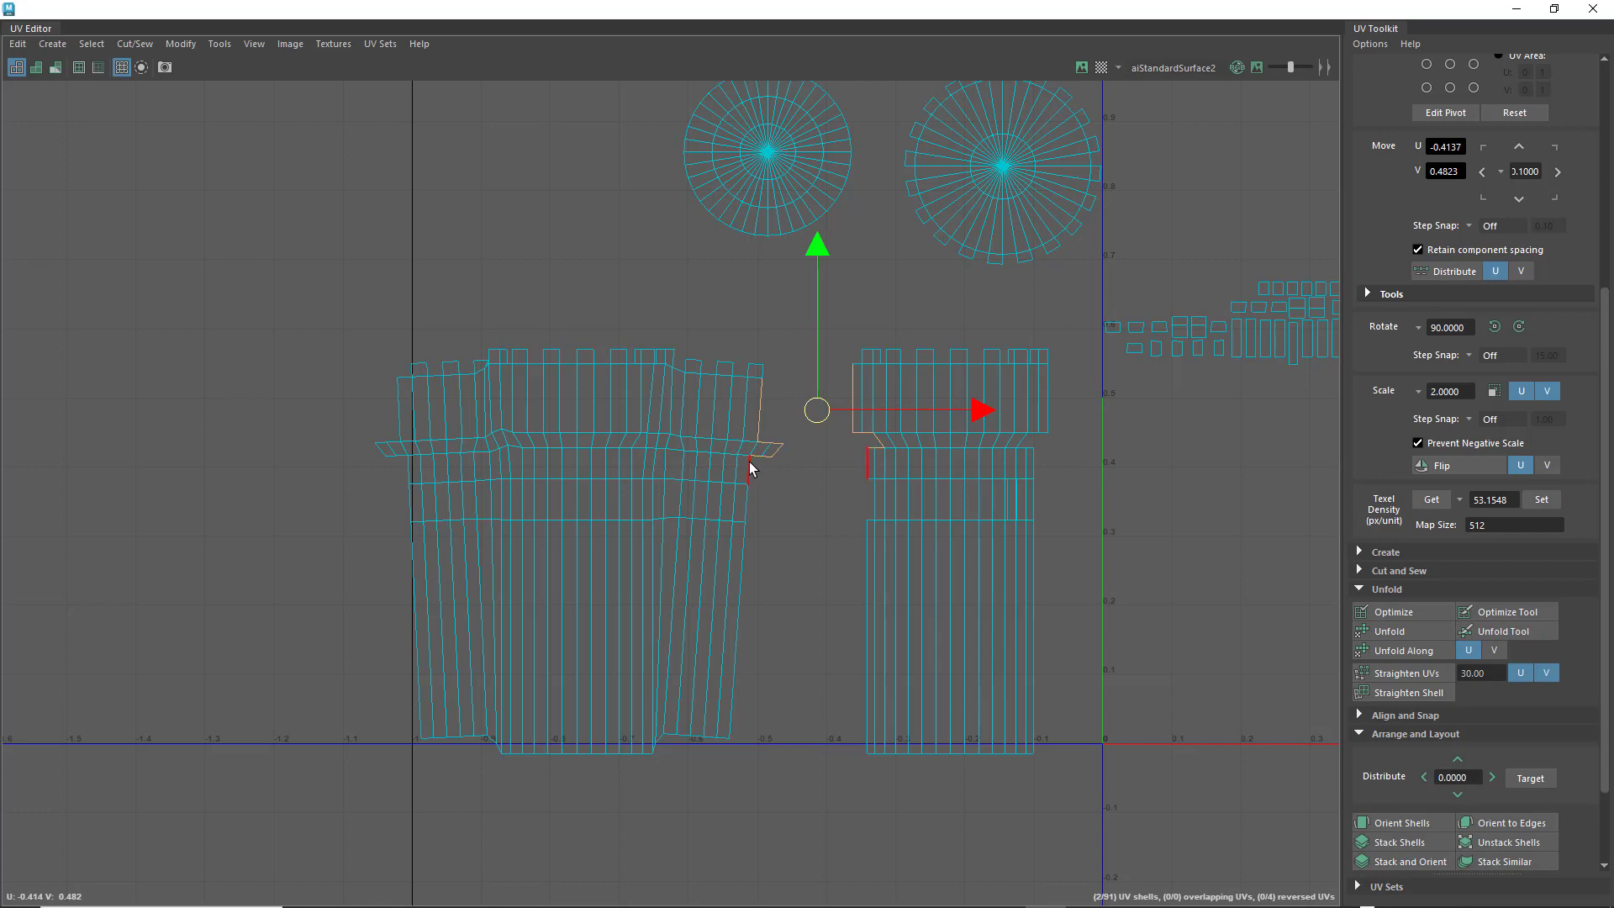
{"action": "left_click", "coordinate": [750, 468], "text": "shift"}
{"action": "double_click", "coordinate": [745, 546], "text": "shift"}
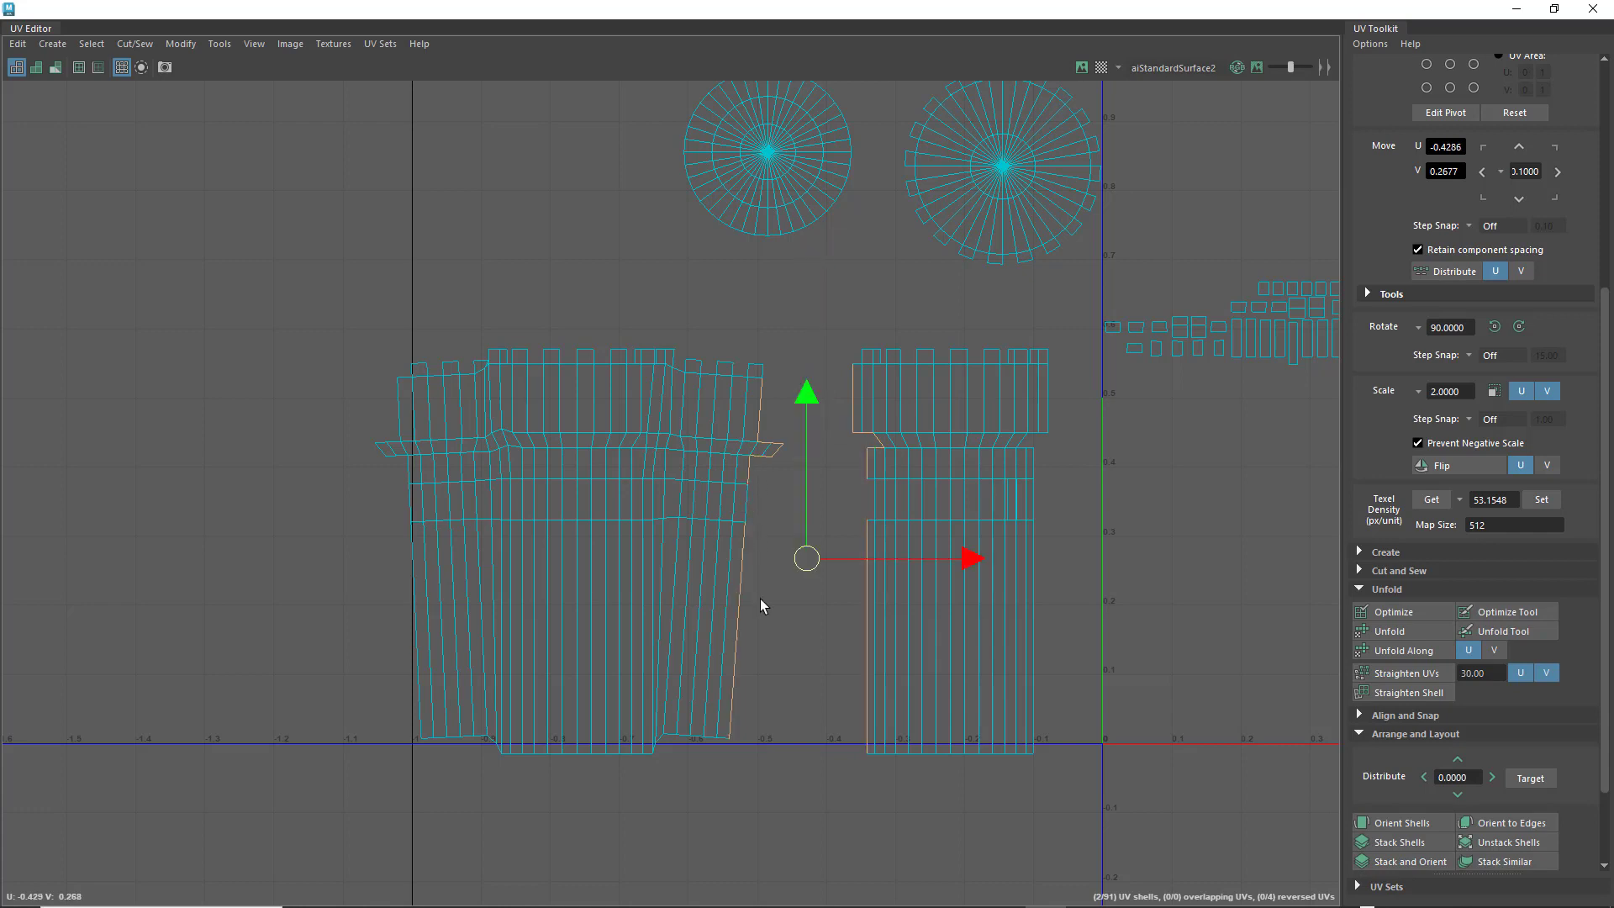
{"action": "key", "text": "g"}
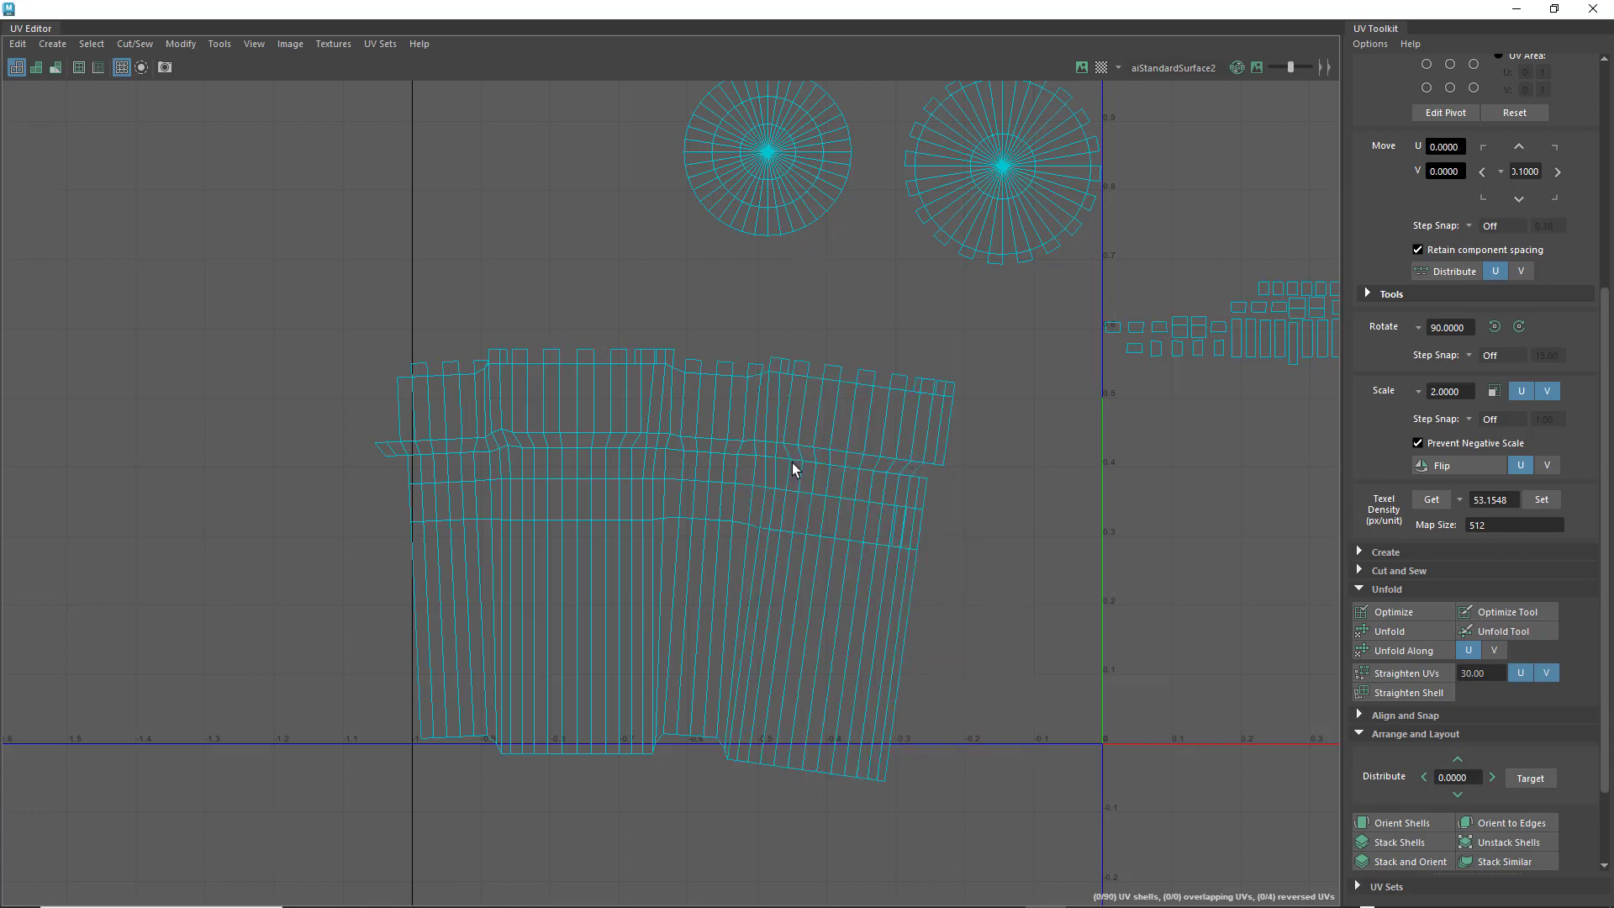
- Select the whole joined wall shell, unfold and optimize it, and straighten its UVs into a rectangular grid
{"action": "scroll", "coordinate": [554, 475], "scroll_direction": "down", "scroll_amount": 2}
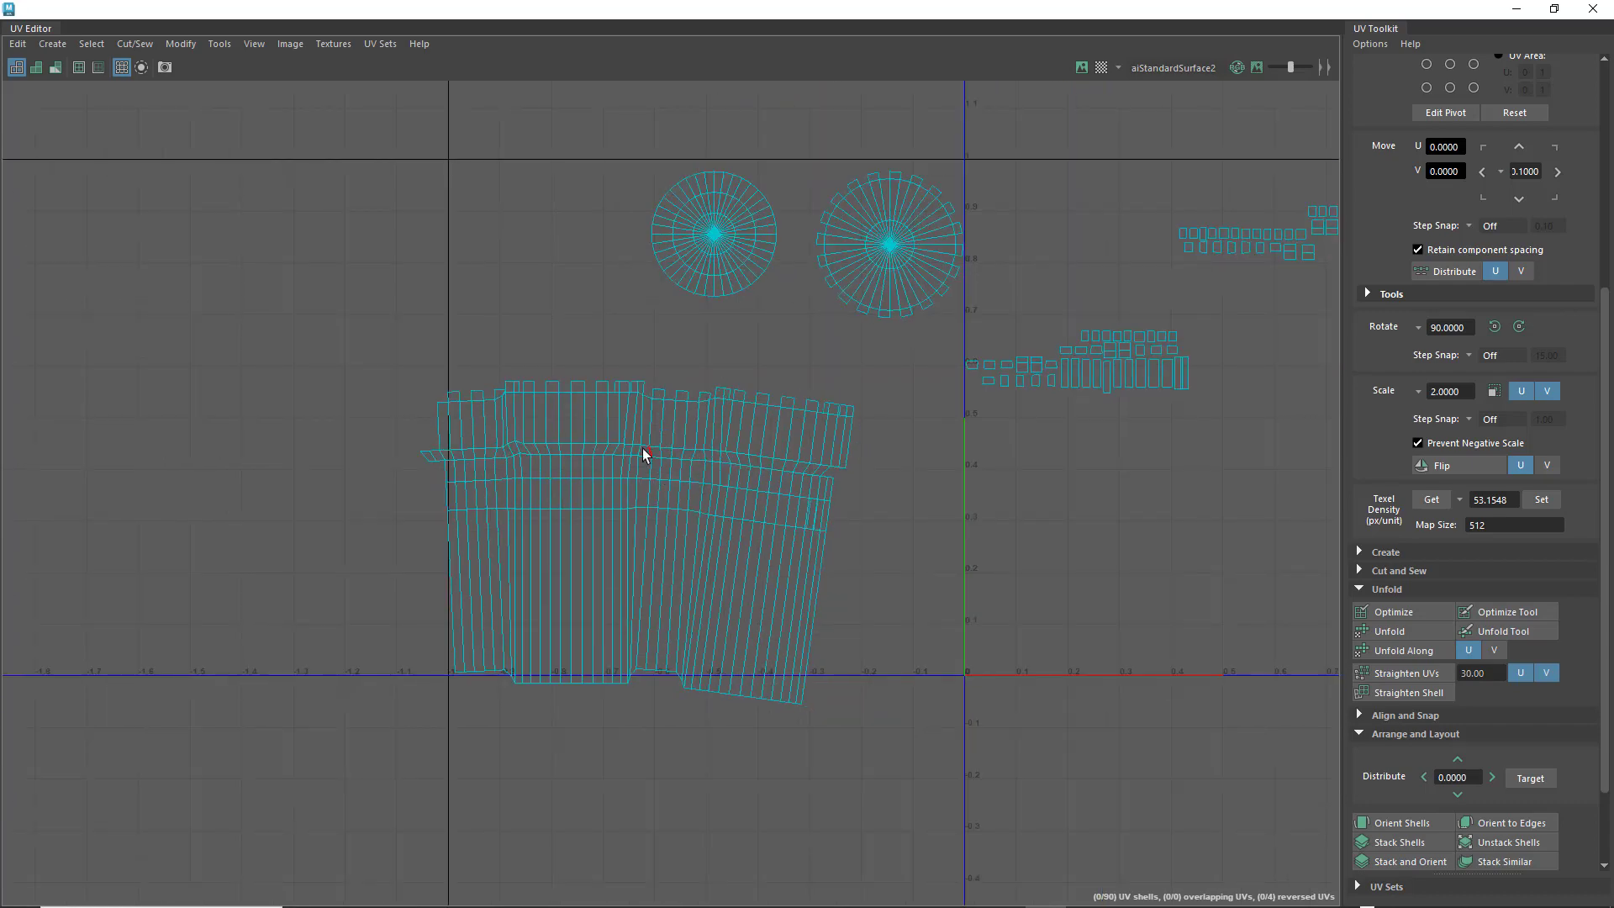
{"action": "right_click_drag", "start_coordinate": [644, 455], "coordinate": [560, 425]}
{"action": "left_click", "coordinate": [595, 462]}
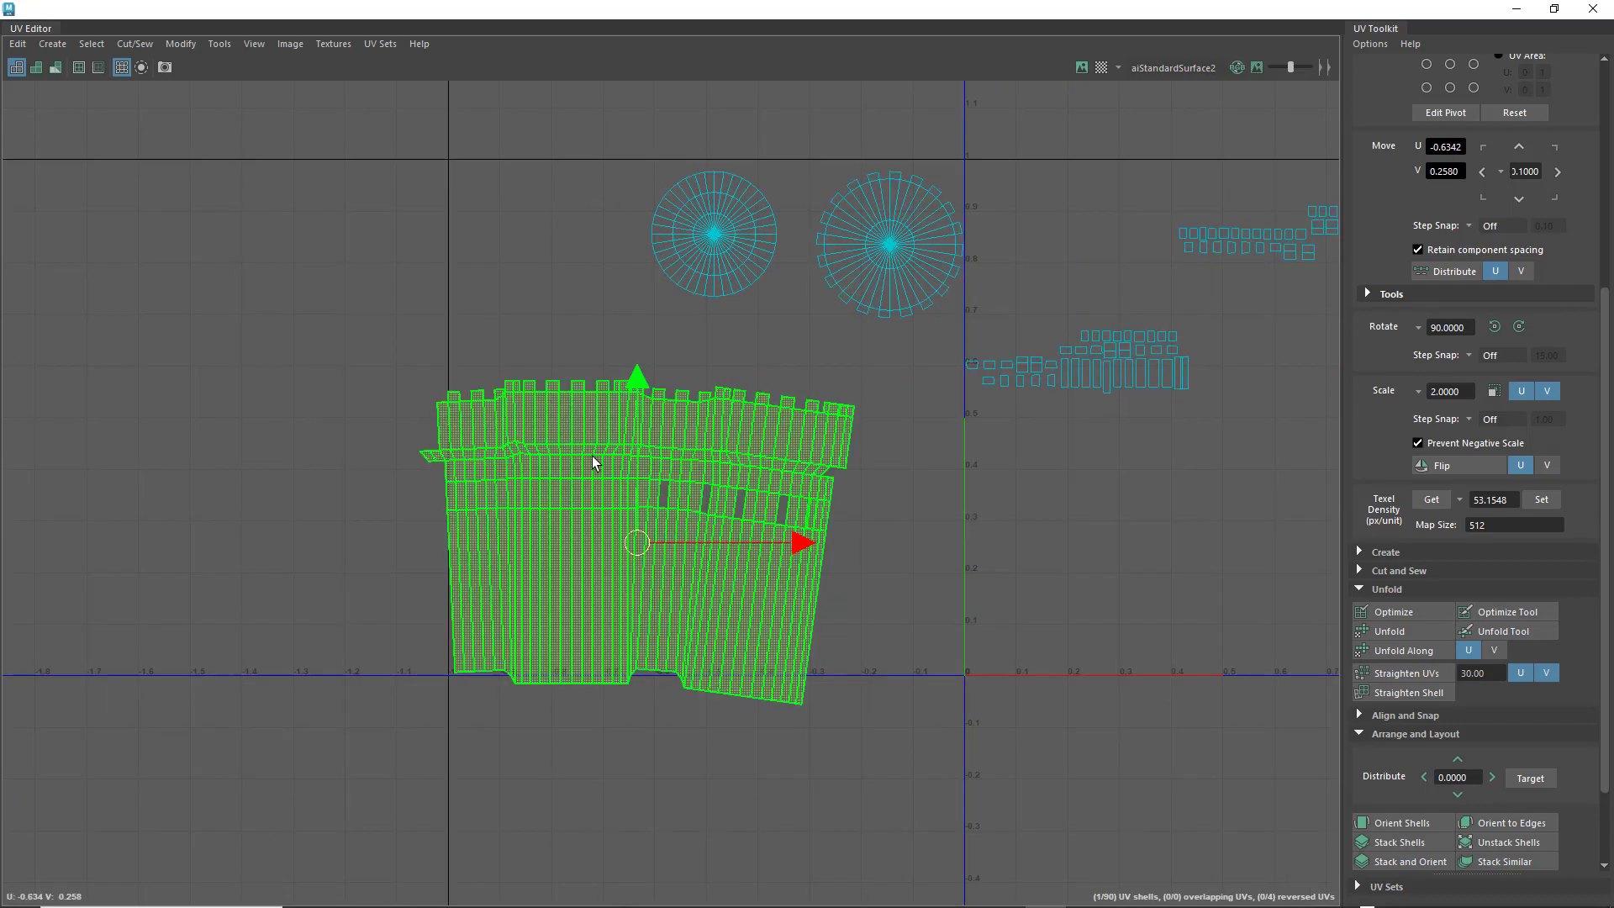
{"action": "left_click", "coordinate": [1391, 632]}
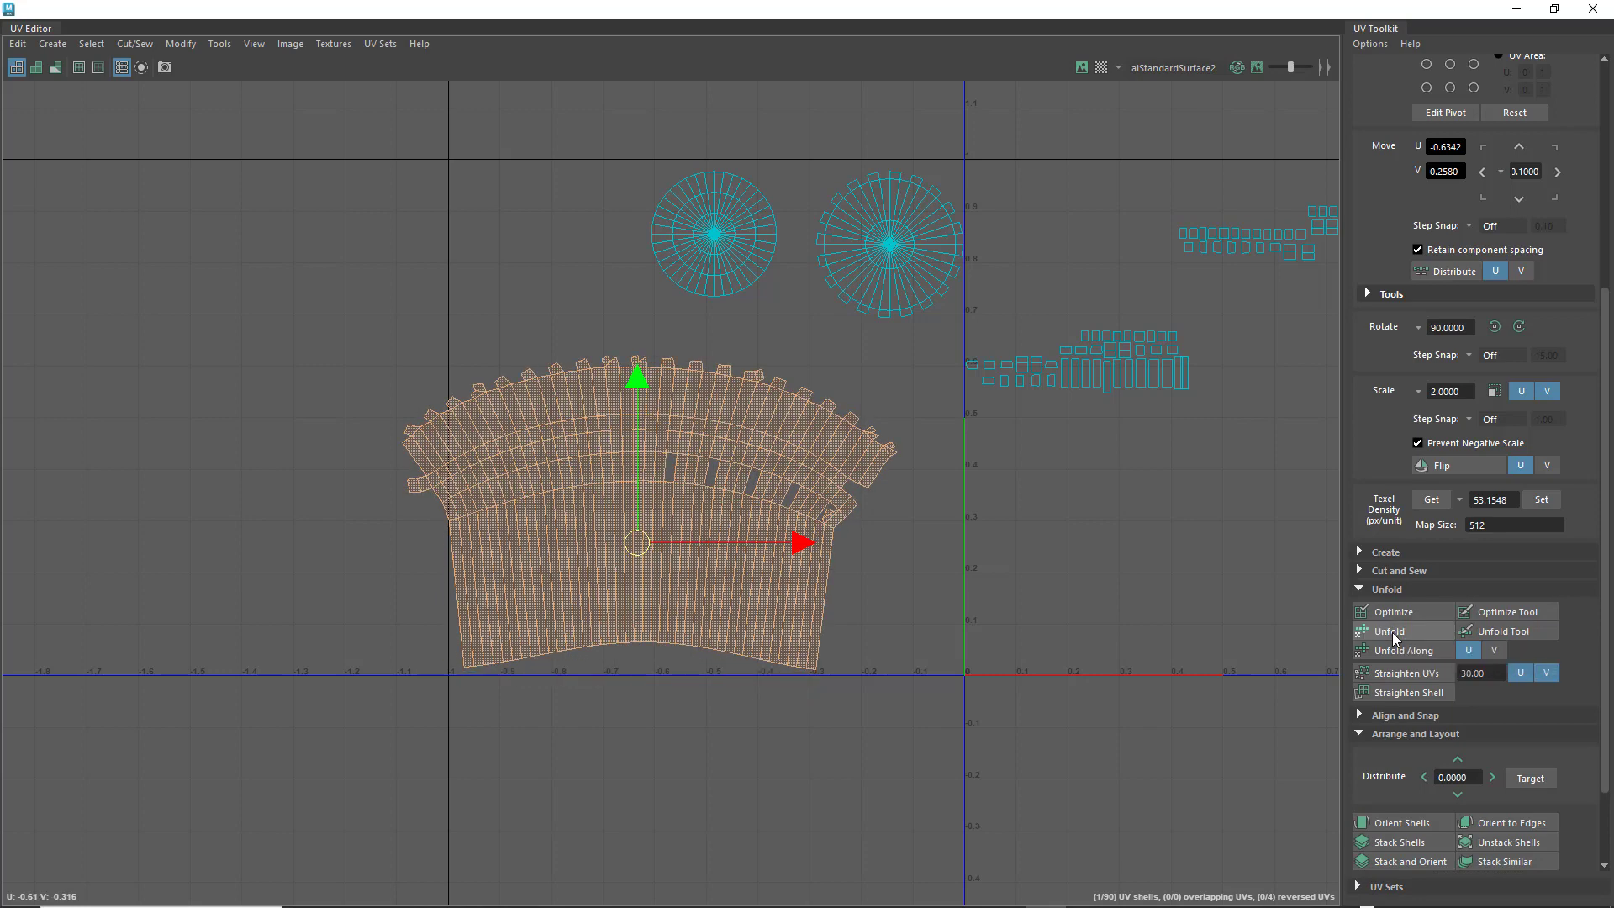
{"action": "left_click", "coordinate": [1396, 612]}
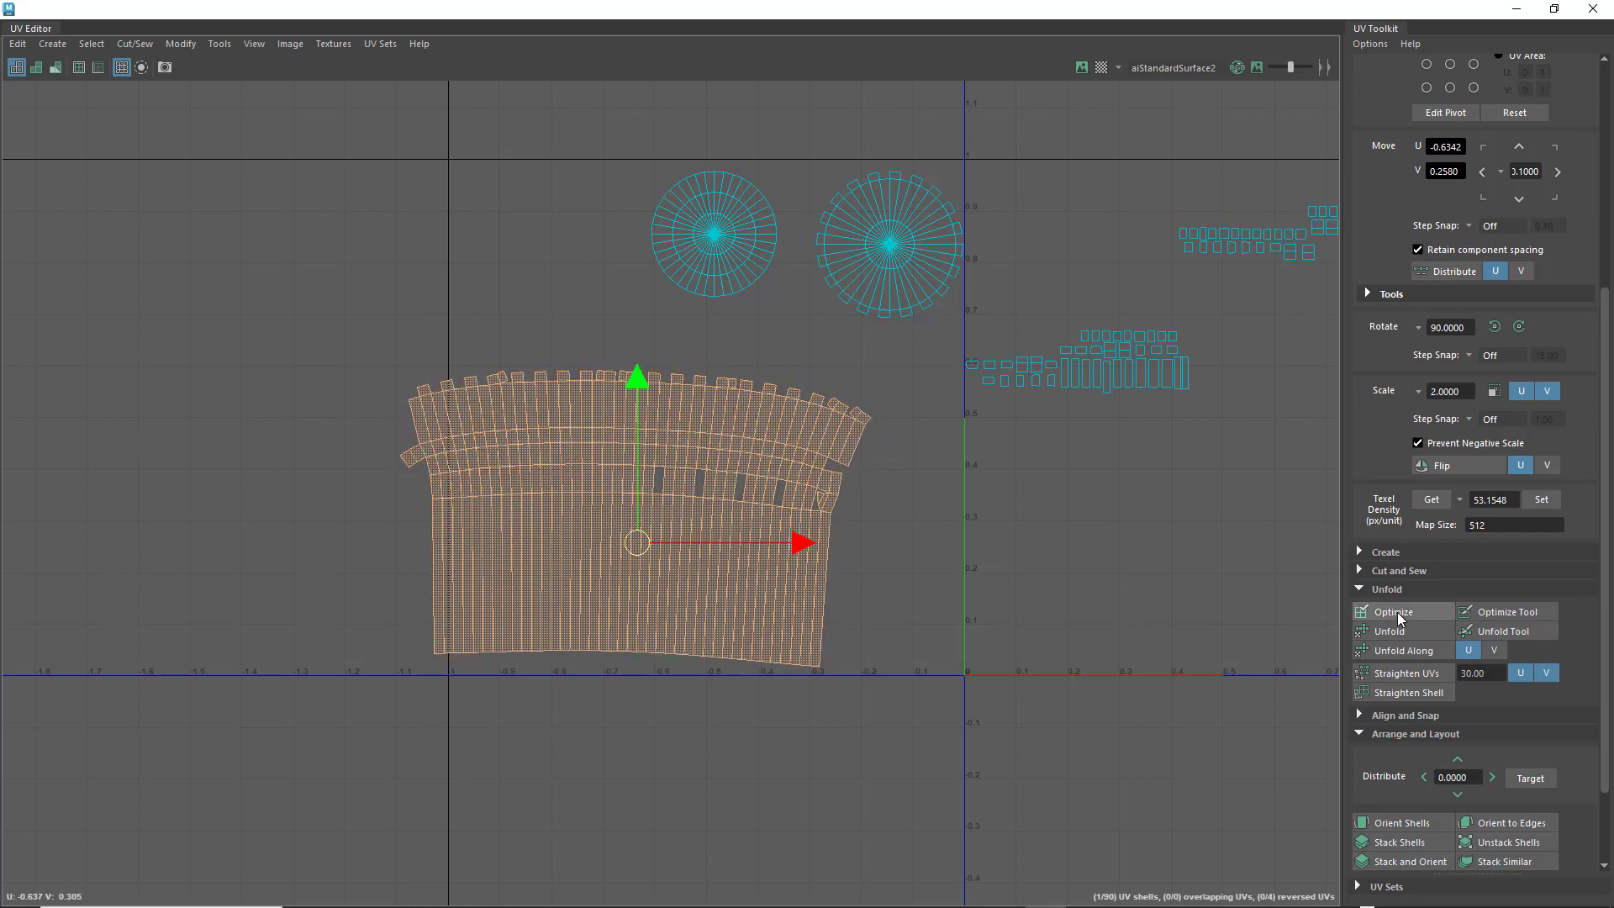
{"action": "left_click", "coordinate": [1397, 611]}
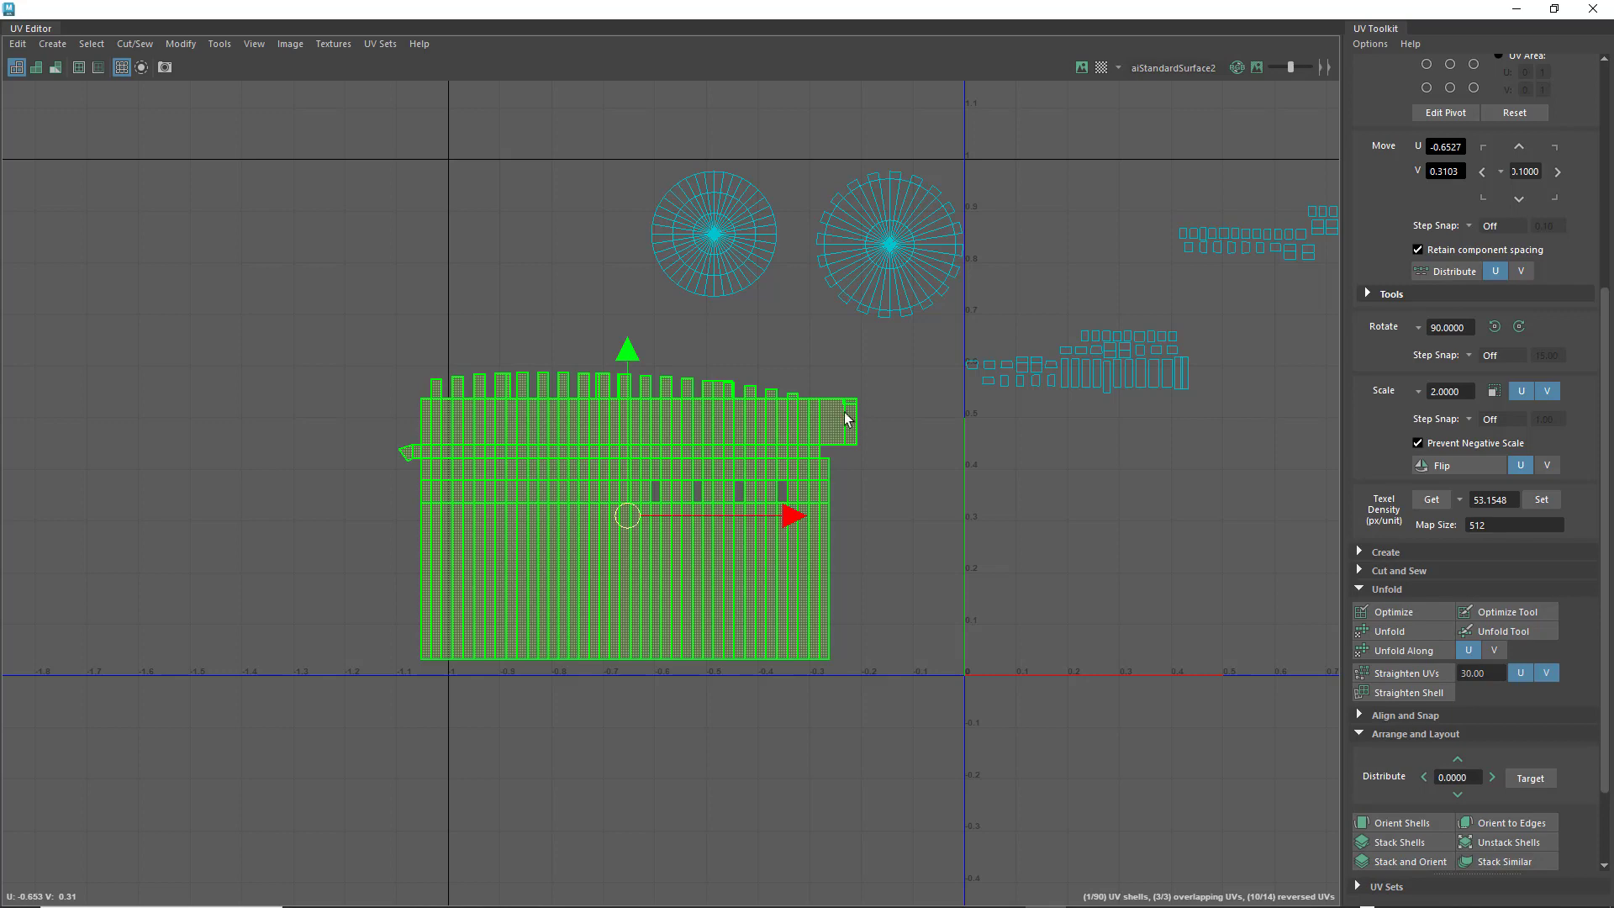
- Switch to UV selection and raise the top UVs of the two collapsed merlons nearest the UV origin to about V 0.56
{"action": "scroll", "coordinate": [846, 418], "scroll_direction": "up", "scroll_amount": 4}
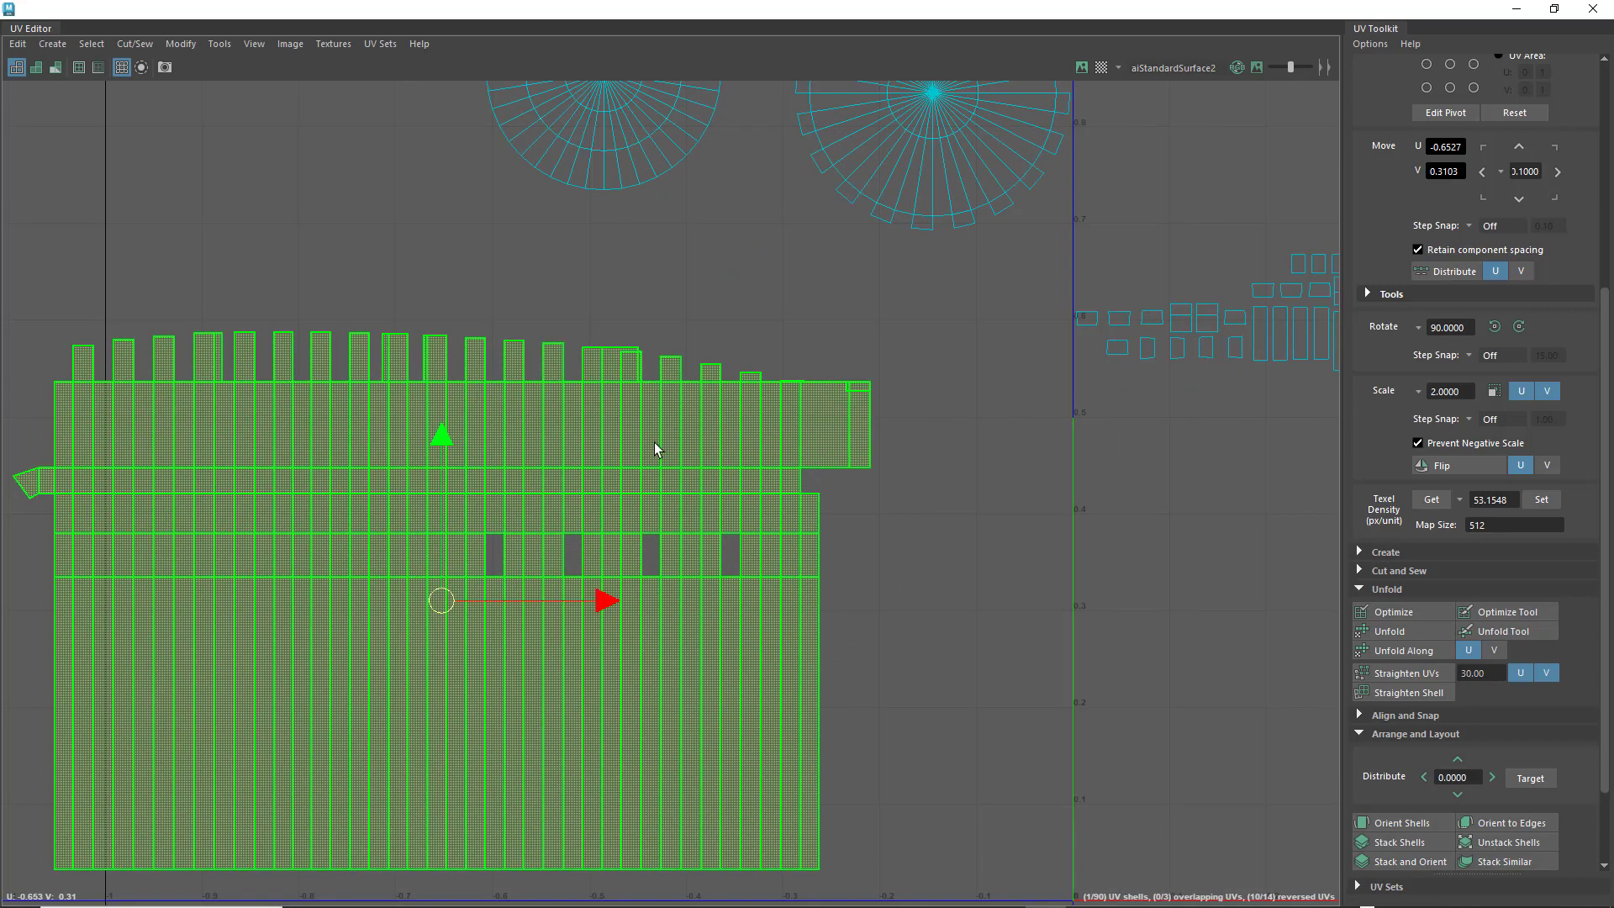
{"action": "middle_click_drag", "start_coordinate": [532, 451], "coordinate": [670, 431], "text": "alt"}
{"action": "right_click_drag", "start_coordinate": [741, 362], "coordinate": [811, 363]}
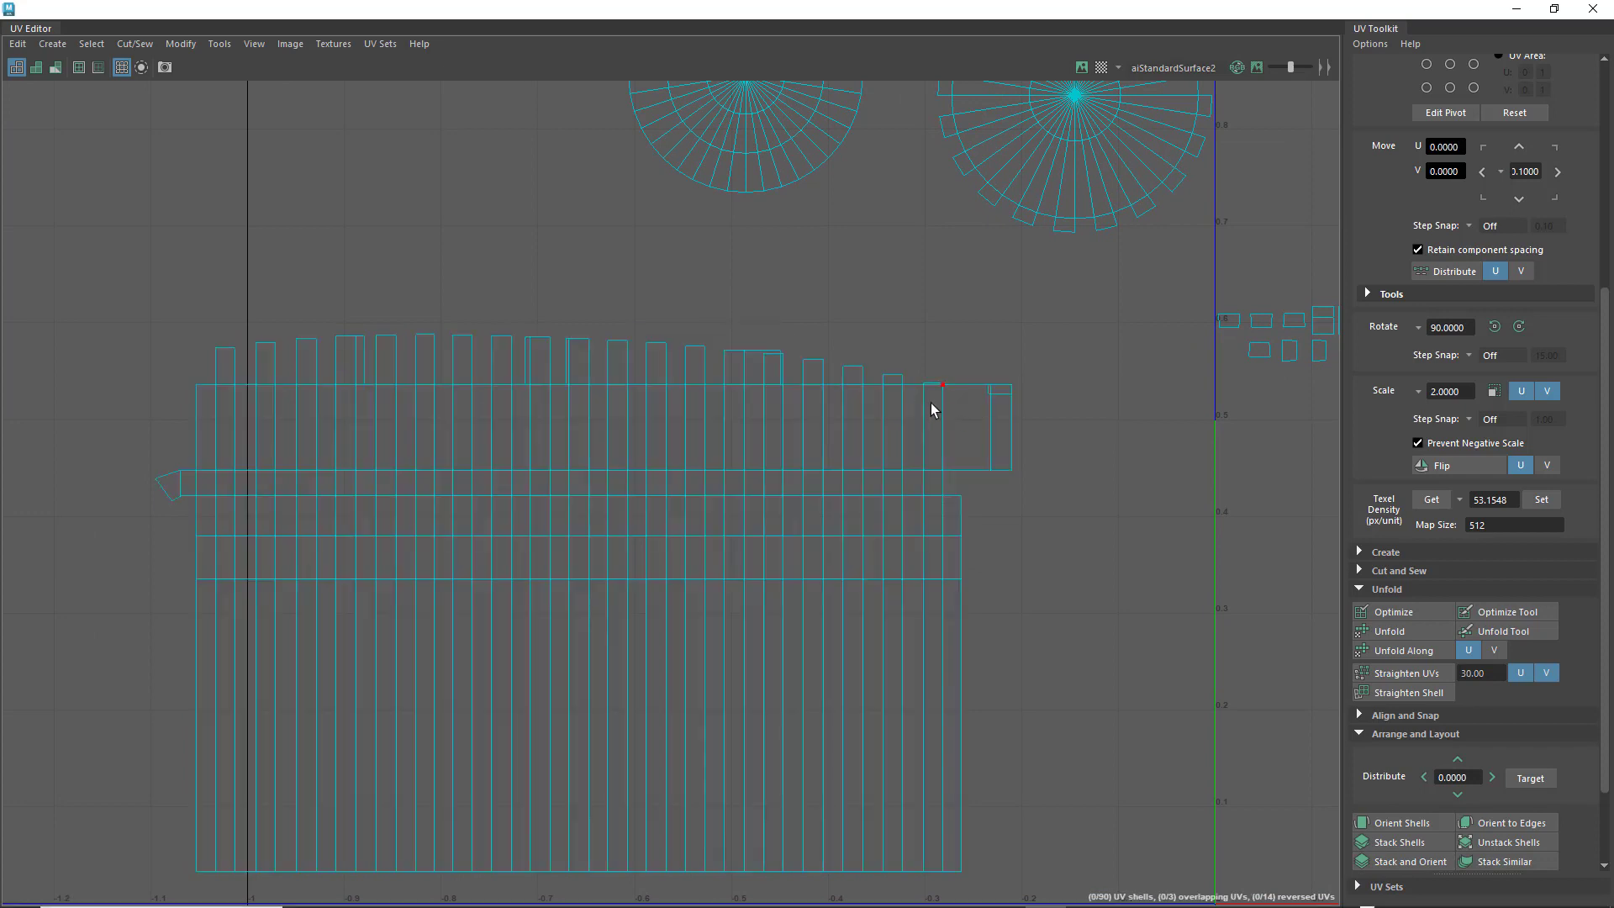
{"action": "scroll", "coordinate": [939, 398], "scroll_direction": "up", "scroll_amount": 4}
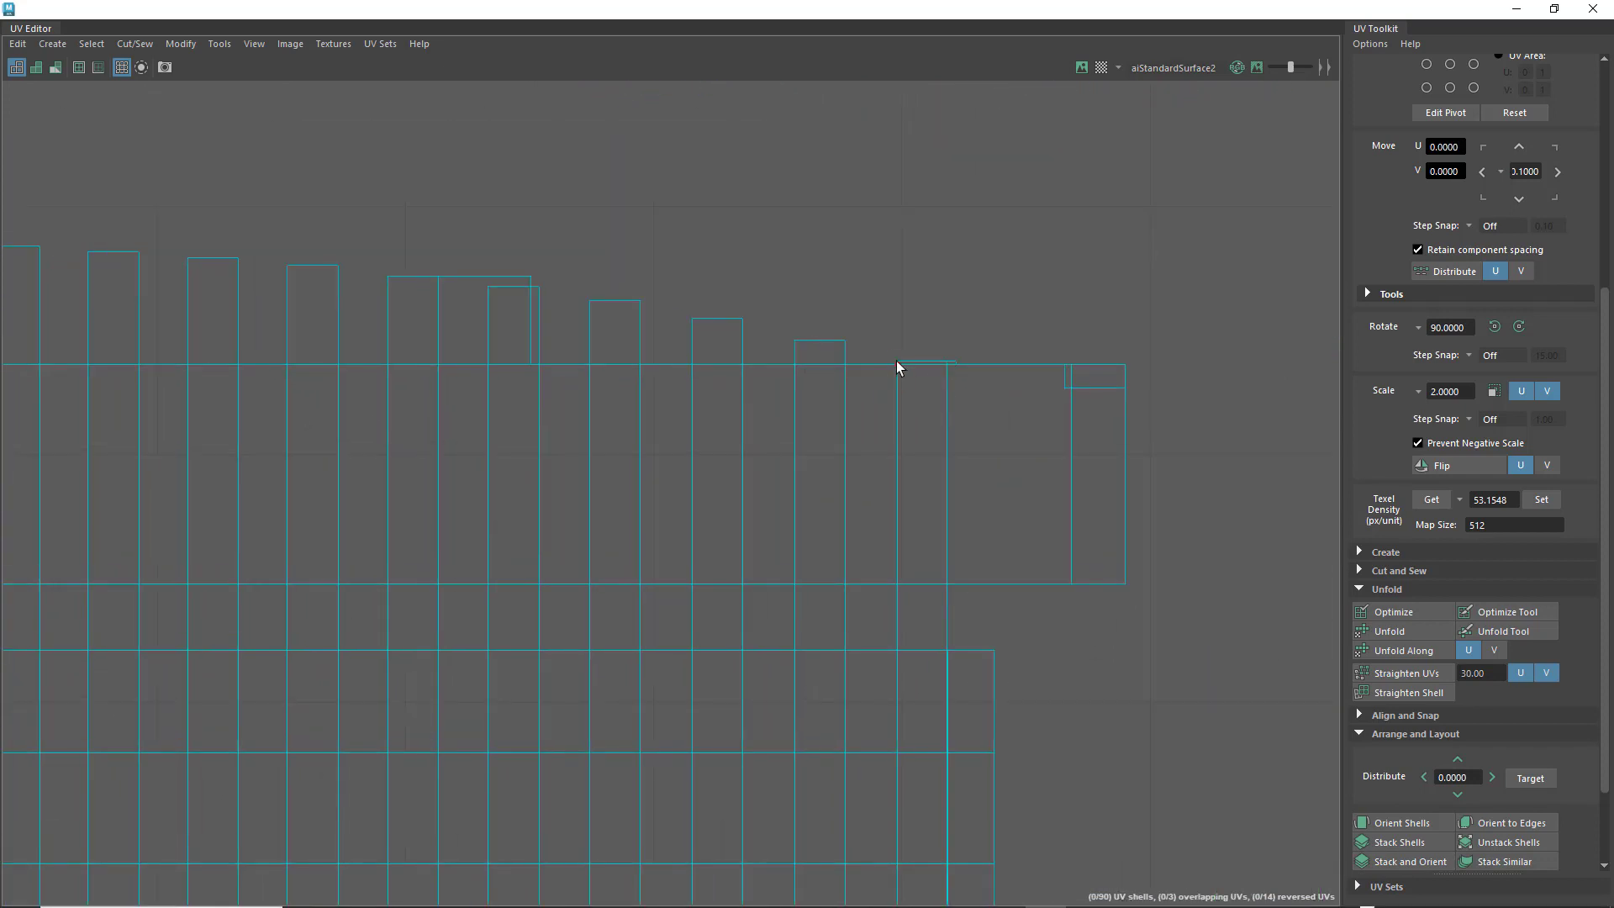
{"action": "left_click_drag", "start_coordinate": [883, 344], "coordinate": [965, 362]}
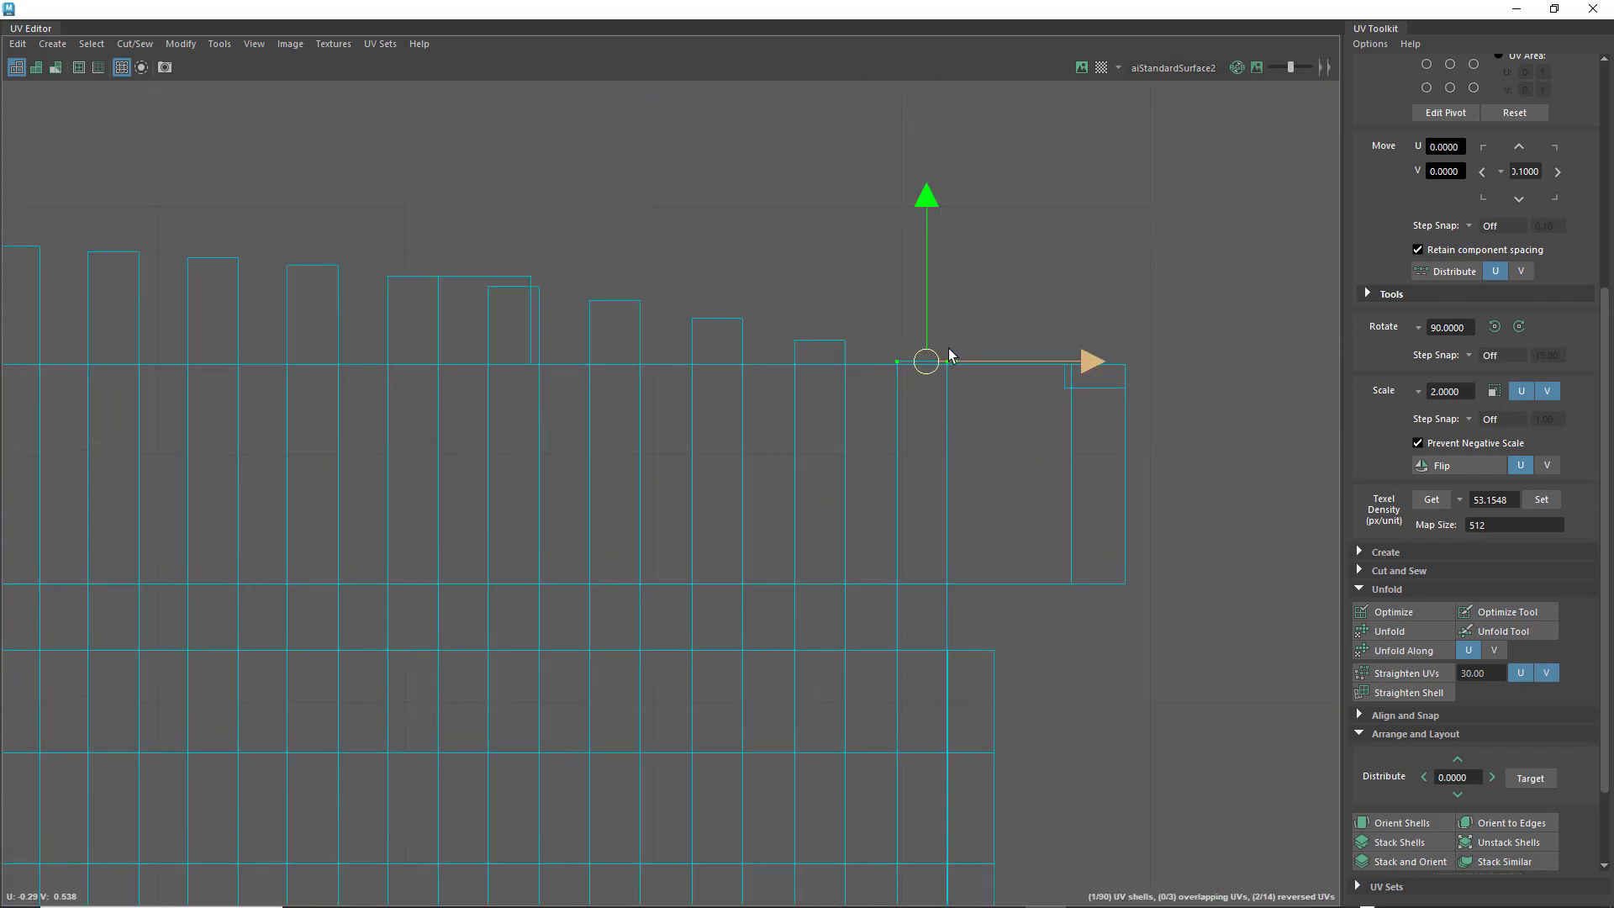
{"action": "left_click_drag", "start_coordinate": [920, 277], "coordinate": [918, 260]}
{"action": "left_click", "coordinate": [1065, 386]}
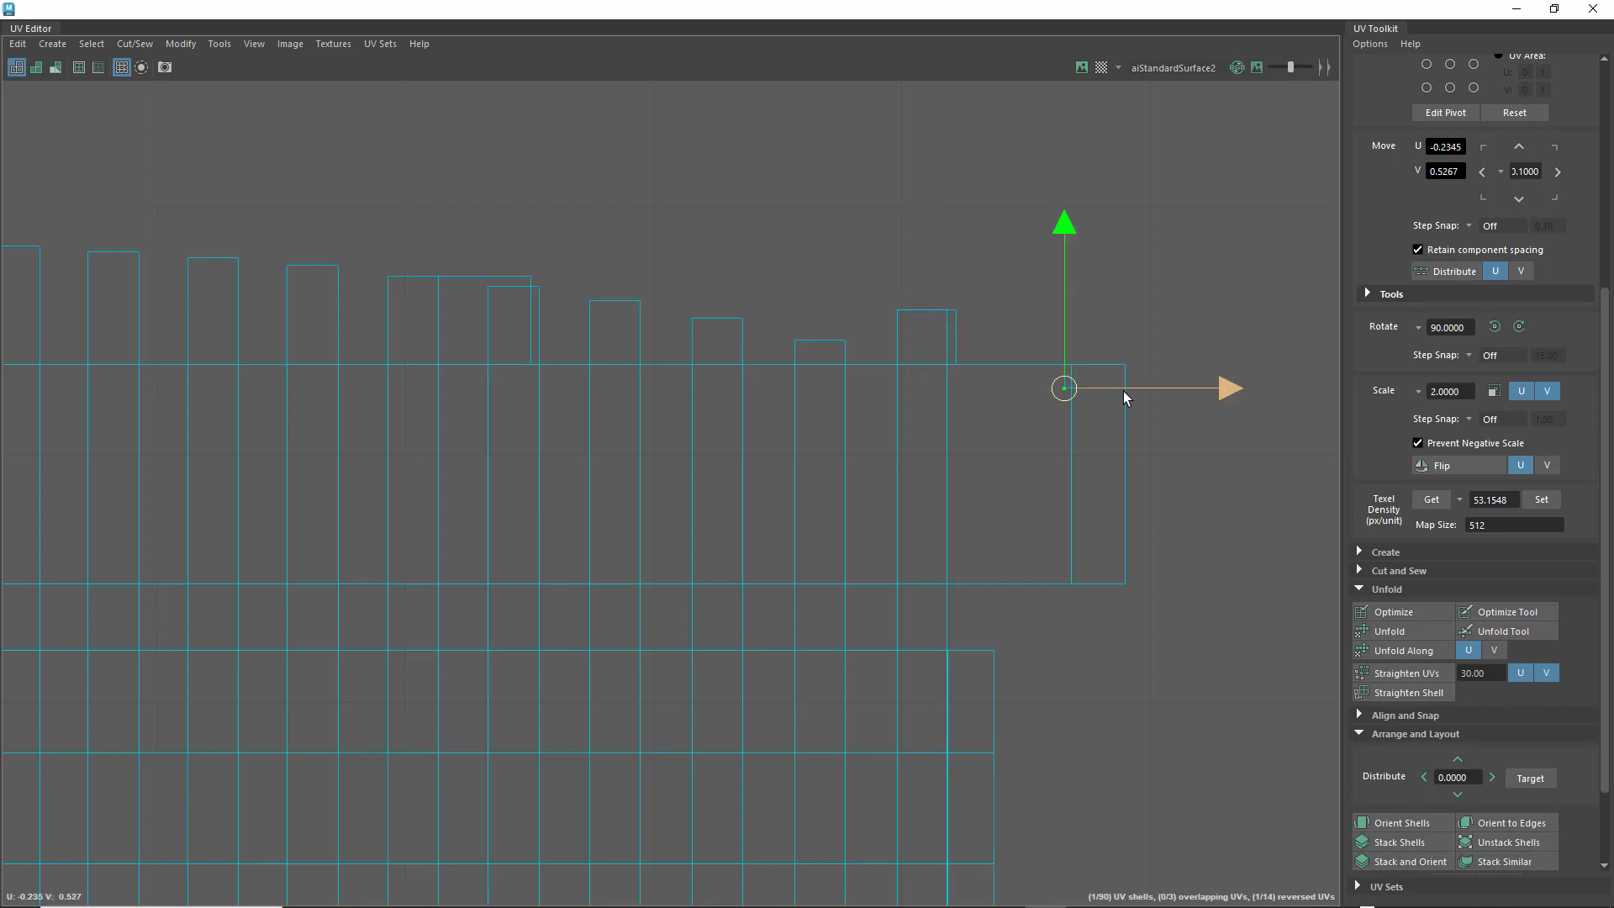
{"action": "left_click_drag", "start_coordinate": [1053, 378], "coordinate": [1142, 398]}
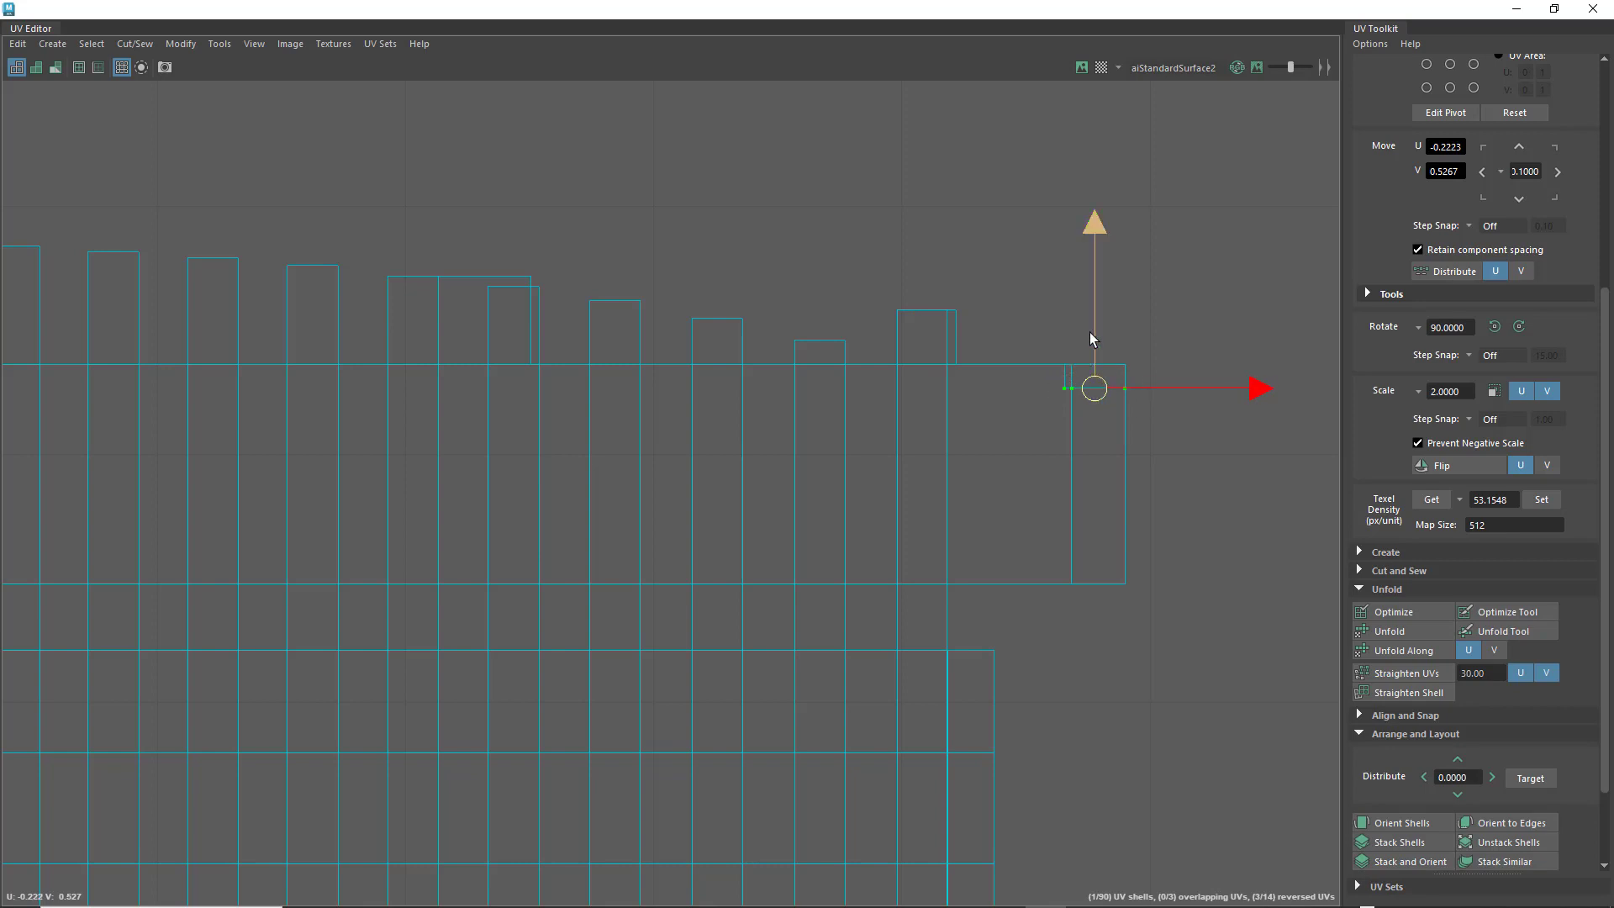
{"action": "left_click_drag", "start_coordinate": [1090, 327], "coordinate": [1080, 252]}
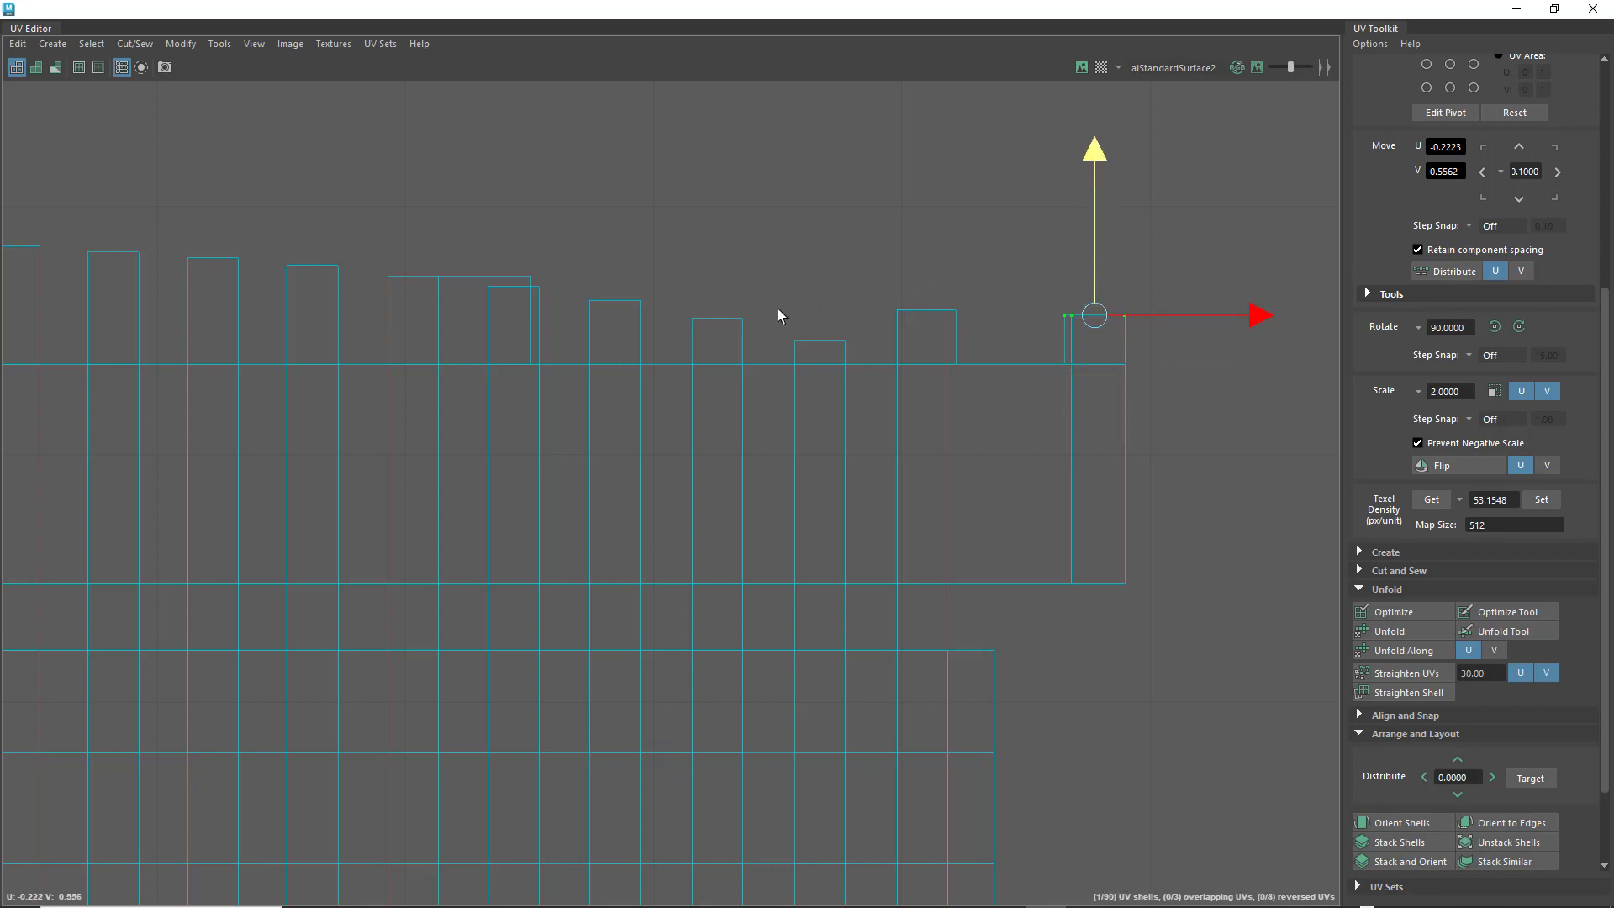
- Raise the top UVs of the next two short merlons along the crown to about V 0.559 and V 0.560
{"action": "left_click_drag", "start_coordinate": [861, 352], "coordinate": [863, 353]}
{"action": "left_click_drag", "start_coordinate": [812, 281], "coordinate": [819, 251]}
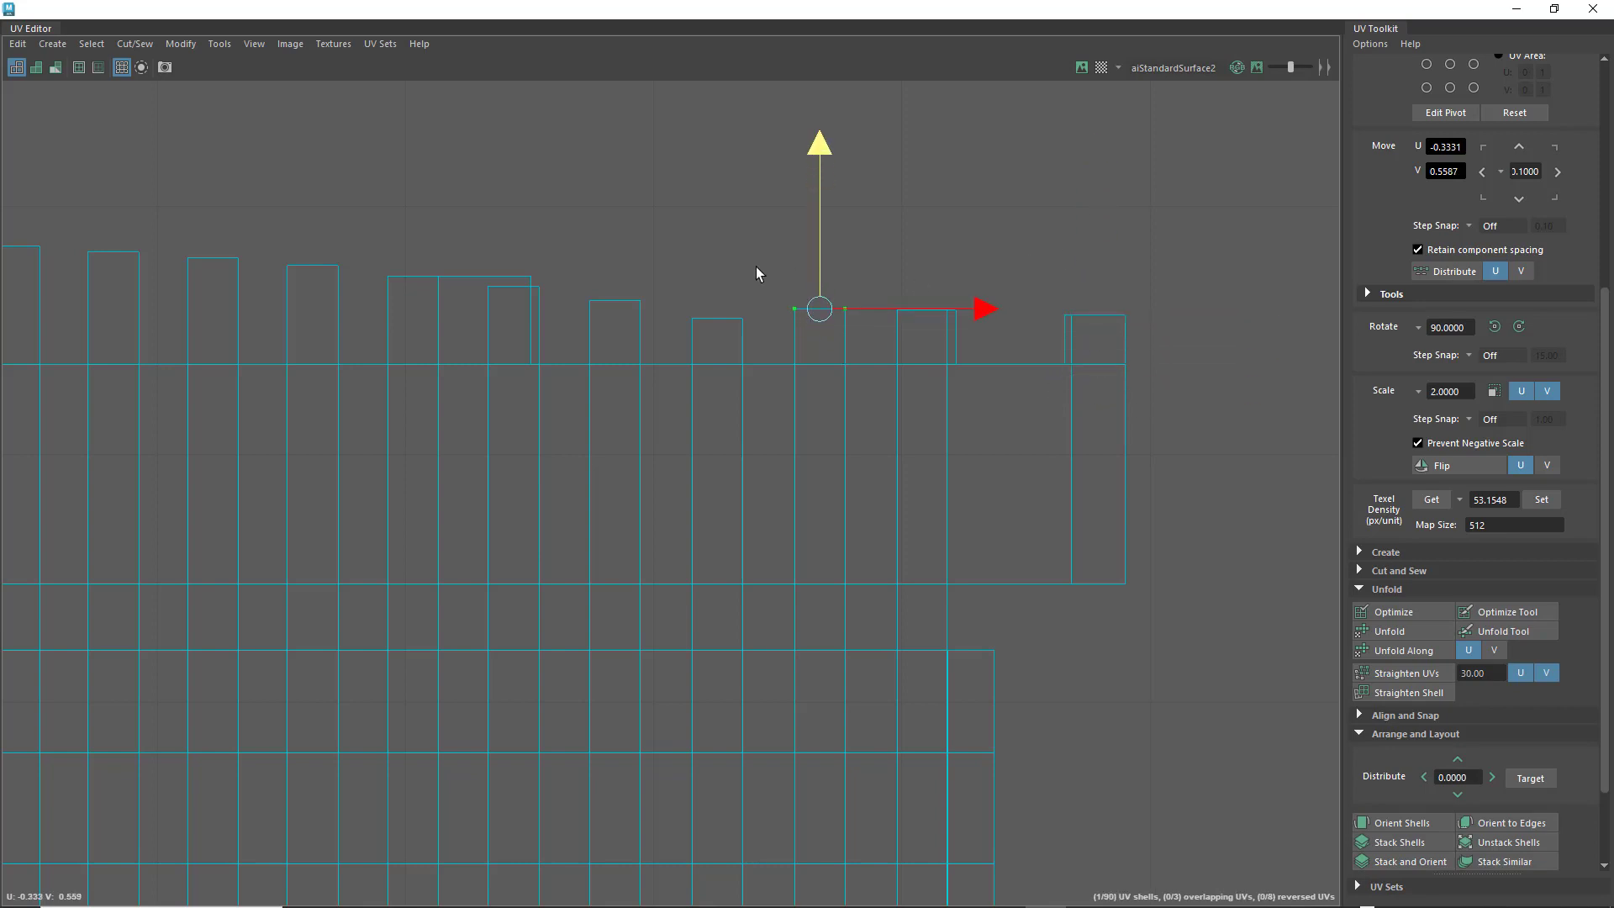
{"action": "left_click_drag", "start_coordinate": [679, 304], "coordinate": [756, 333]}
{"action": "left_click_drag", "start_coordinate": [714, 277], "coordinate": [715, 265]}
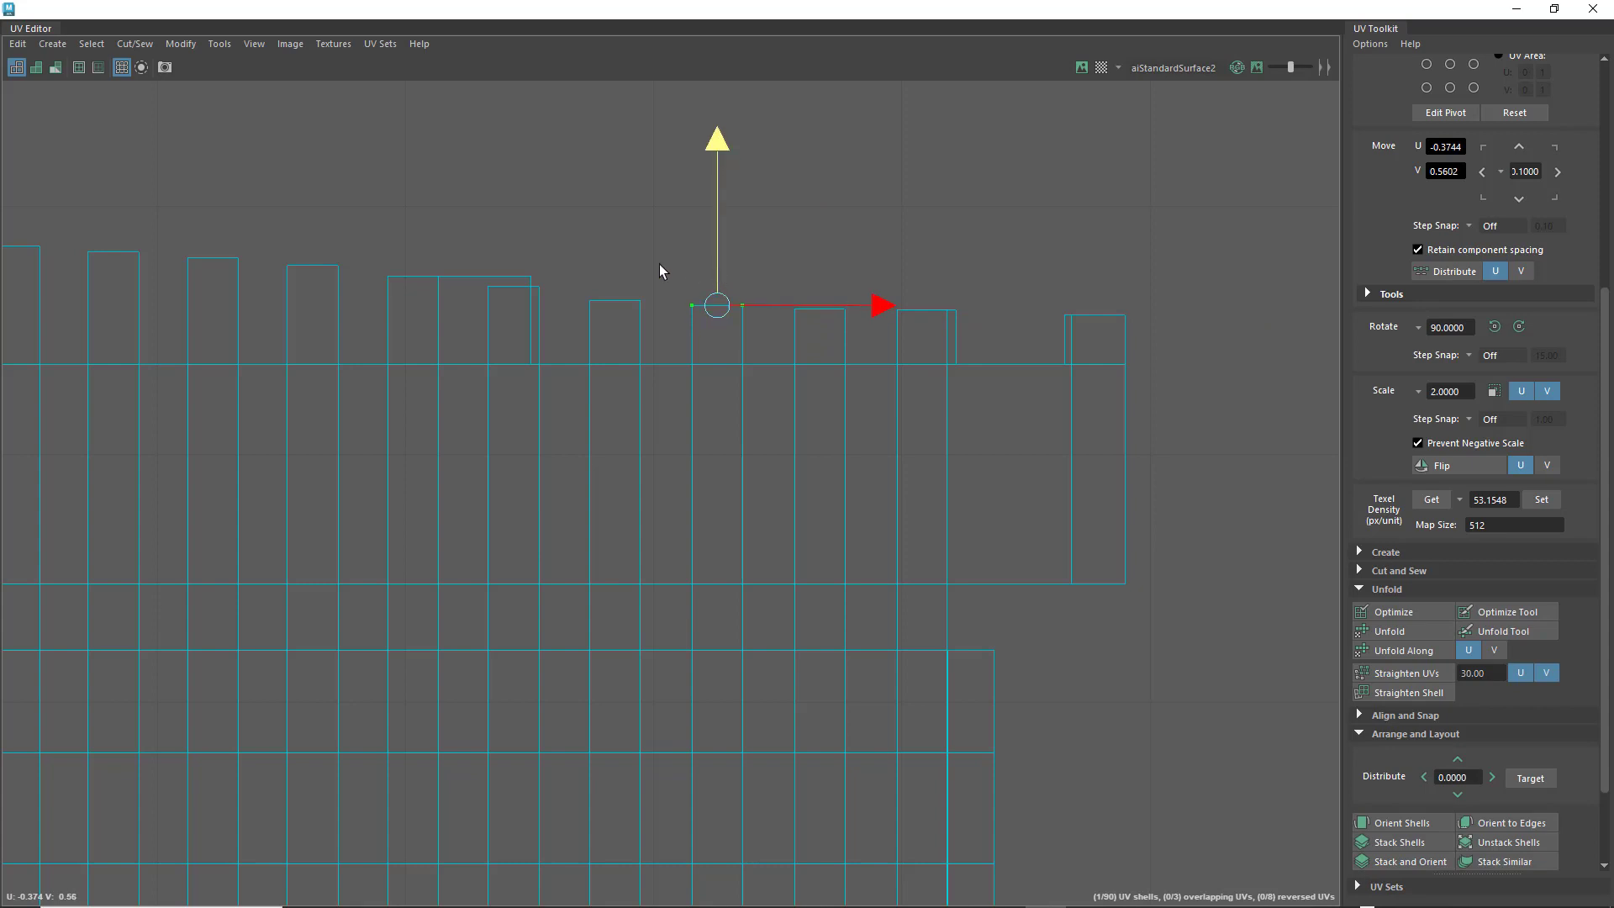
- Lower the top UVs of the next three merlons, including the wide overlapping one, to about V 0.56
{"action": "left_click", "coordinate": [619, 270]}
{"action": "left_click_drag", "start_coordinate": [582, 288], "coordinate": [659, 319]}
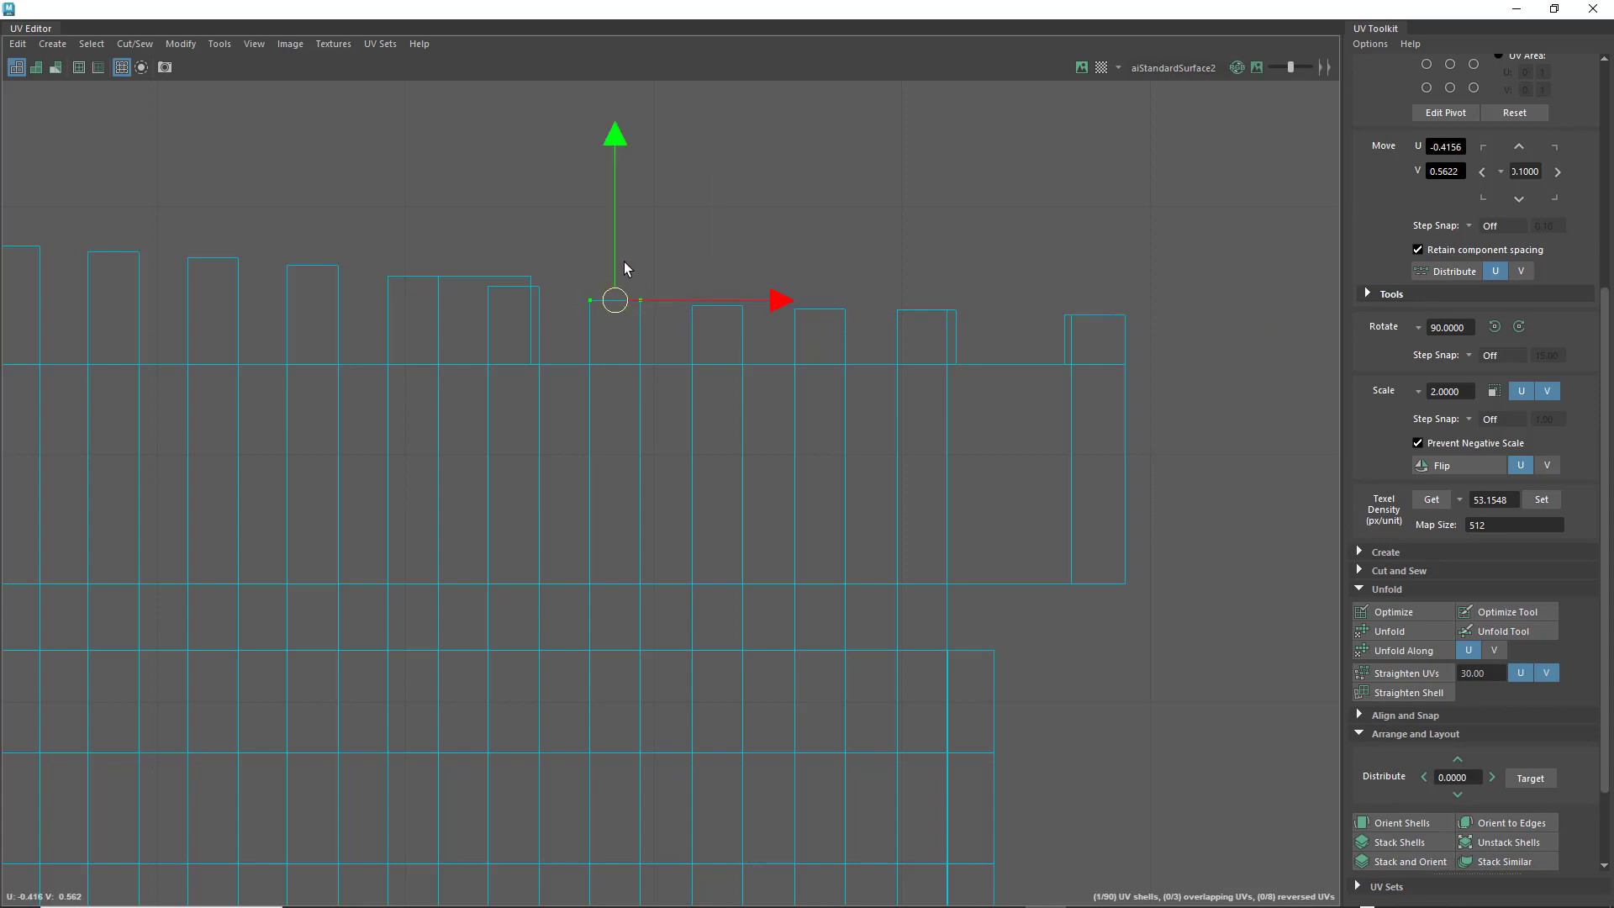
{"action": "left_click_drag", "start_coordinate": [613, 257], "coordinate": [612, 263]}
{"action": "left_click_drag", "start_coordinate": [528, 301], "coordinate": [556, 307]}
{"action": "left_click_drag", "start_coordinate": [512, 236], "coordinate": [511, 255]}
{"action": "left_click_drag", "start_coordinate": [386, 264], "coordinate": [545, 289]}
{"action": "left_click_drag", "start_coordinate": [465, 221], "coordinate": [463, 249]}
- Lower the top UVs of the three merlons beyond the wide overlapping one to about V 0.56, one merlon at a time
{"action": "middle_click_drag", "start_coordinate": [422, 248], "coordinate": [761, 274], "text": "alt"}
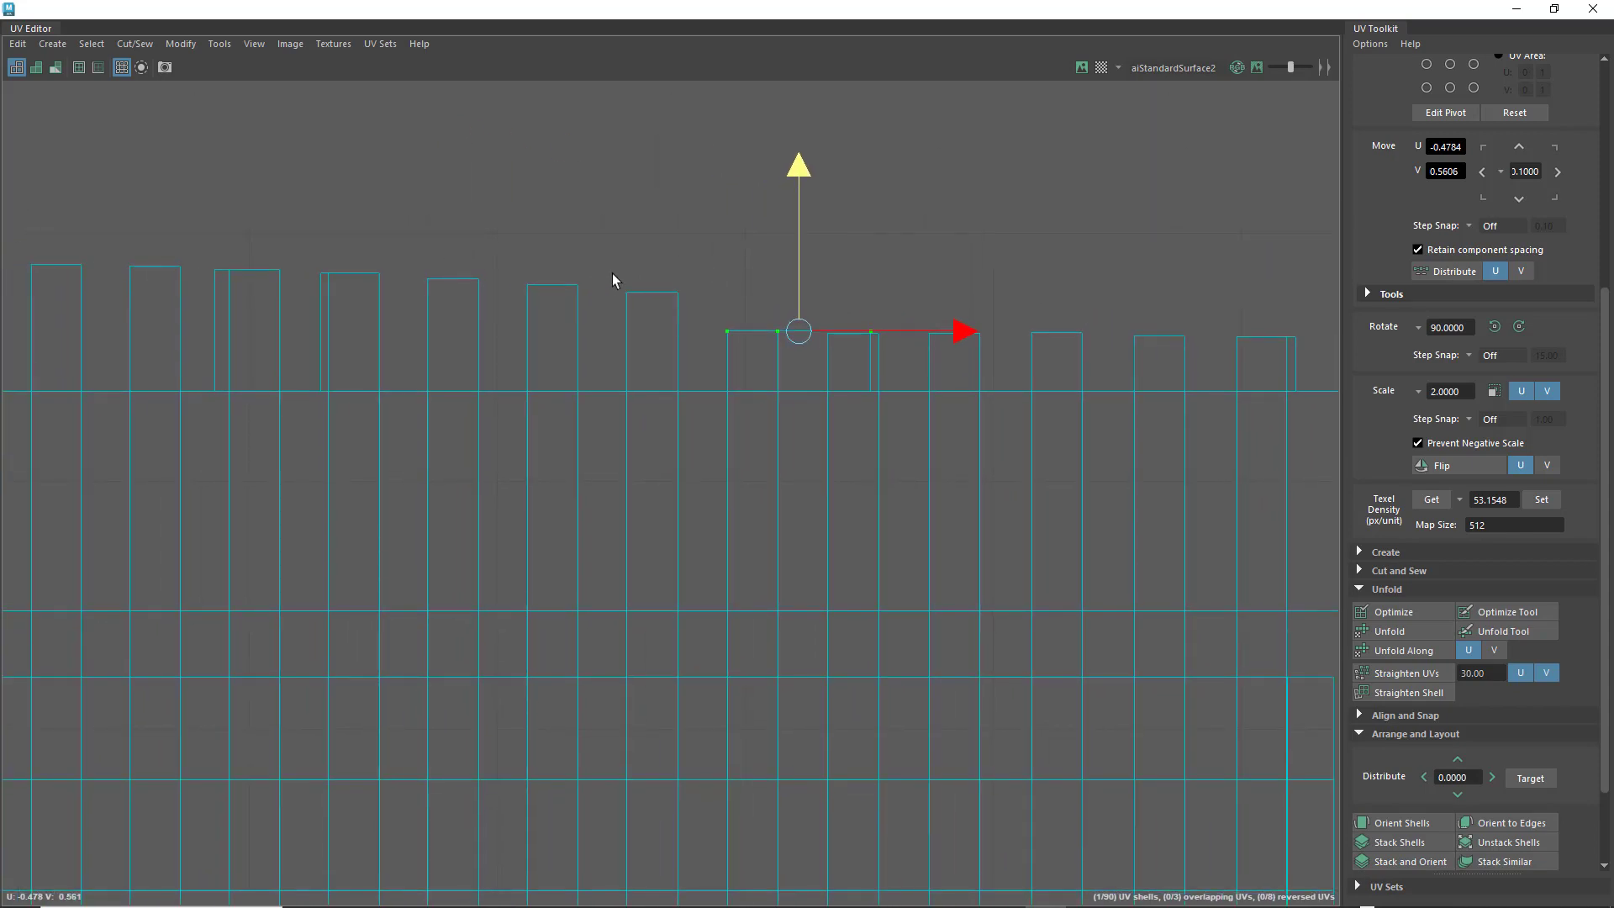
{"action": "left_click_drag", "start_coordinate": [611, 274], "coordinate": [711, 315]}
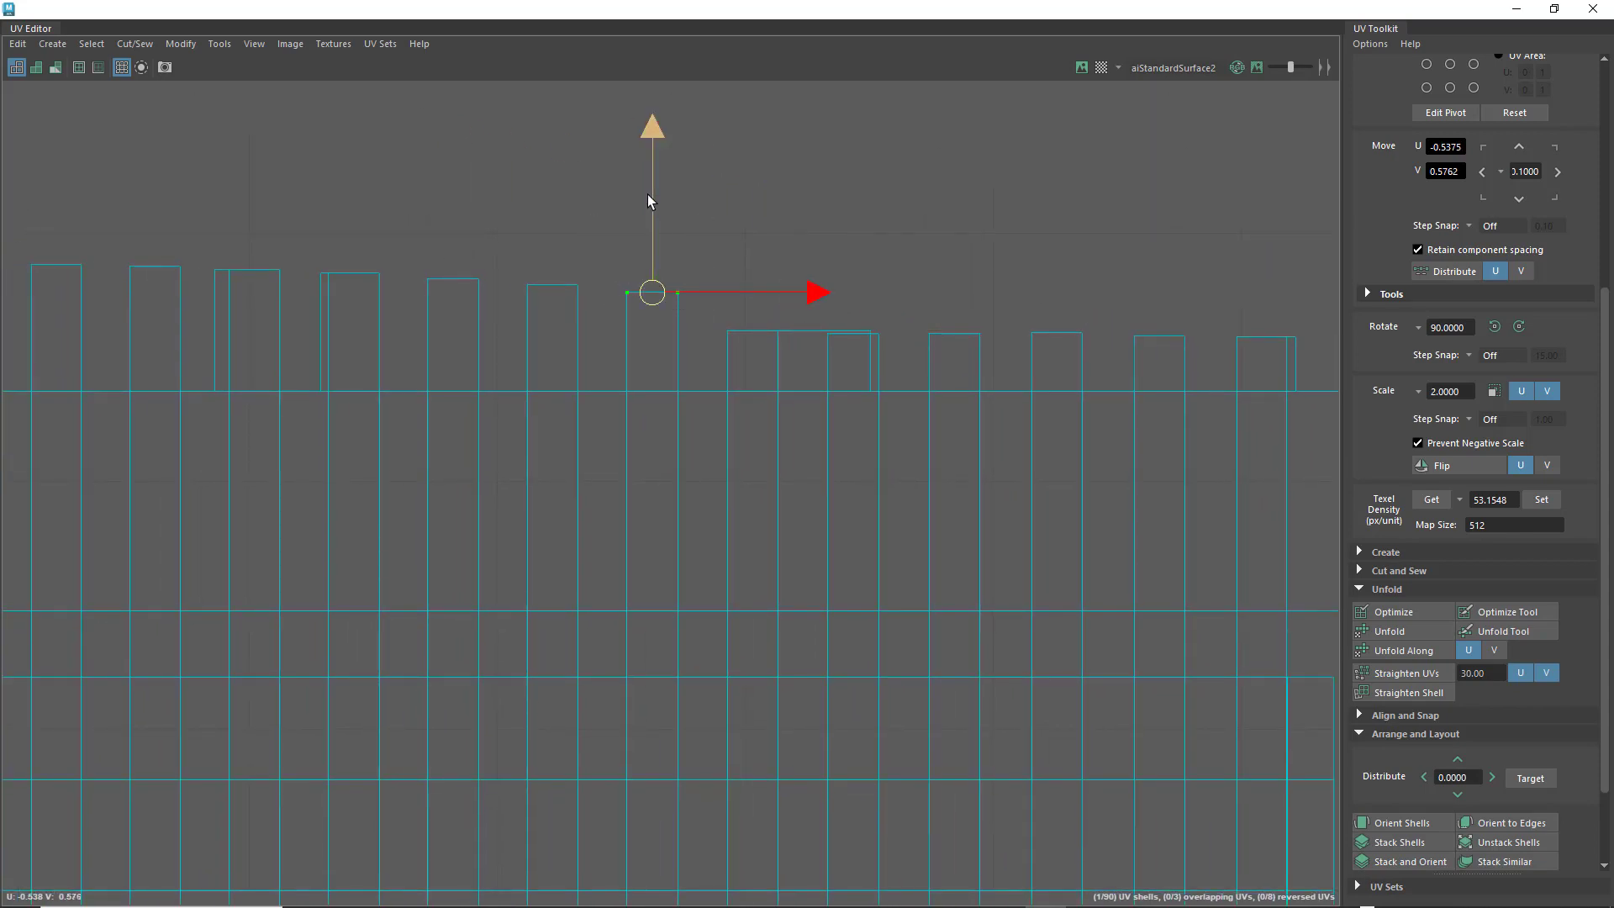
{"action": "left_click_drag", "start_coordinate": [648, 143], "coordinate": [649, 180]}
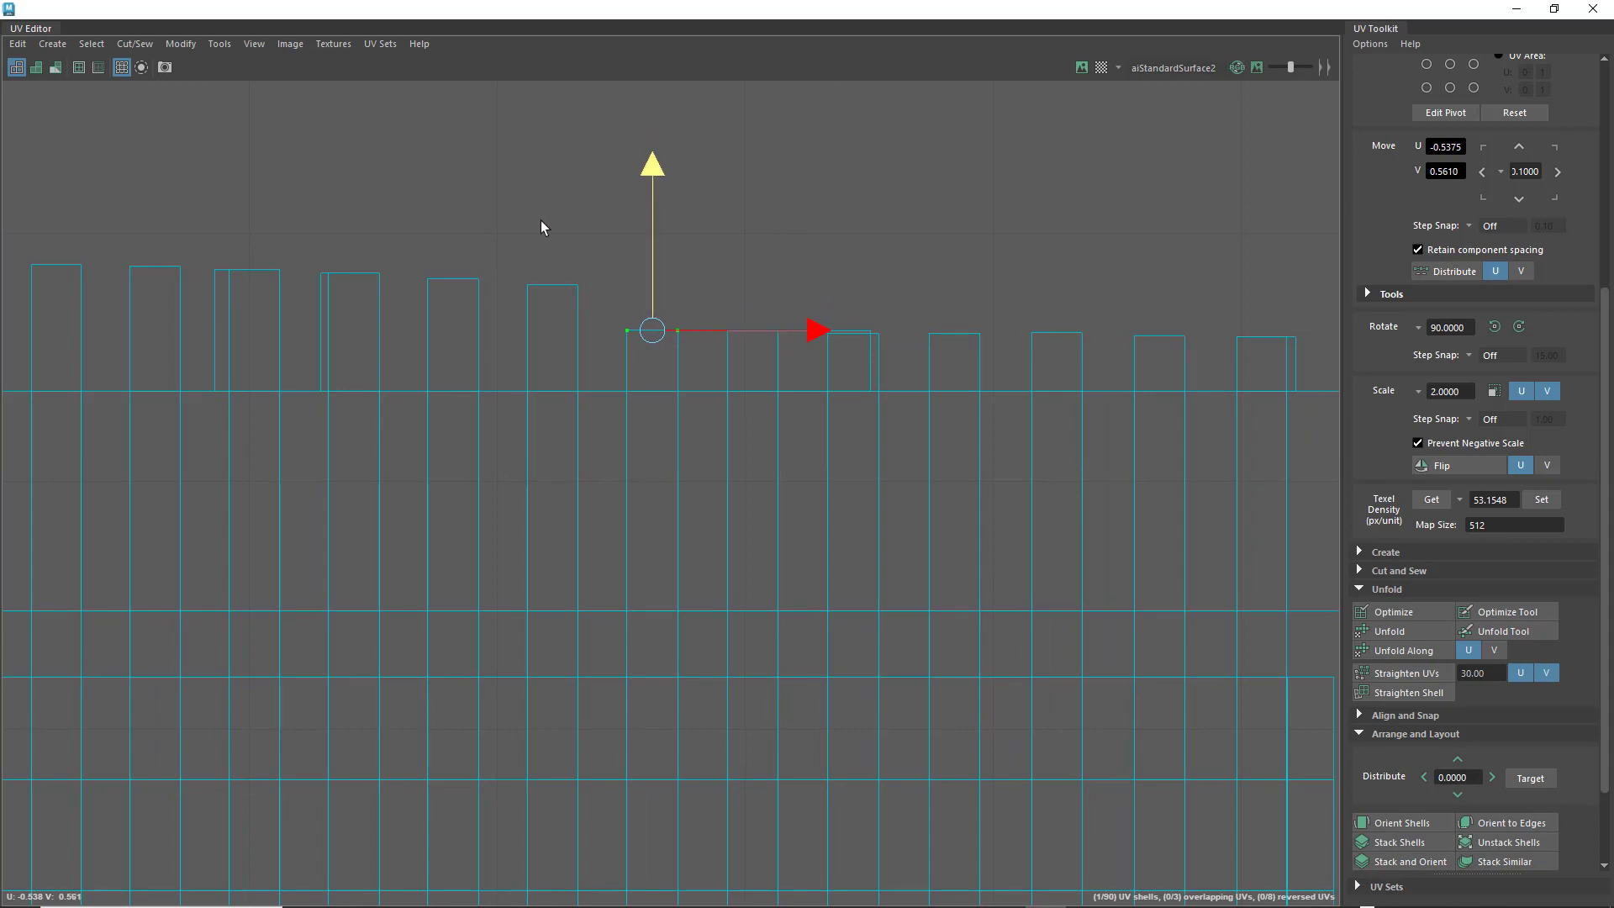
{"action": "left_click_drag", "start_coordinate": [564, 308], "coordinate": [565, 308]}
{"action": "left_click_drag", "start_coordinate": [556, 229], "coordinate": [548, 271]}
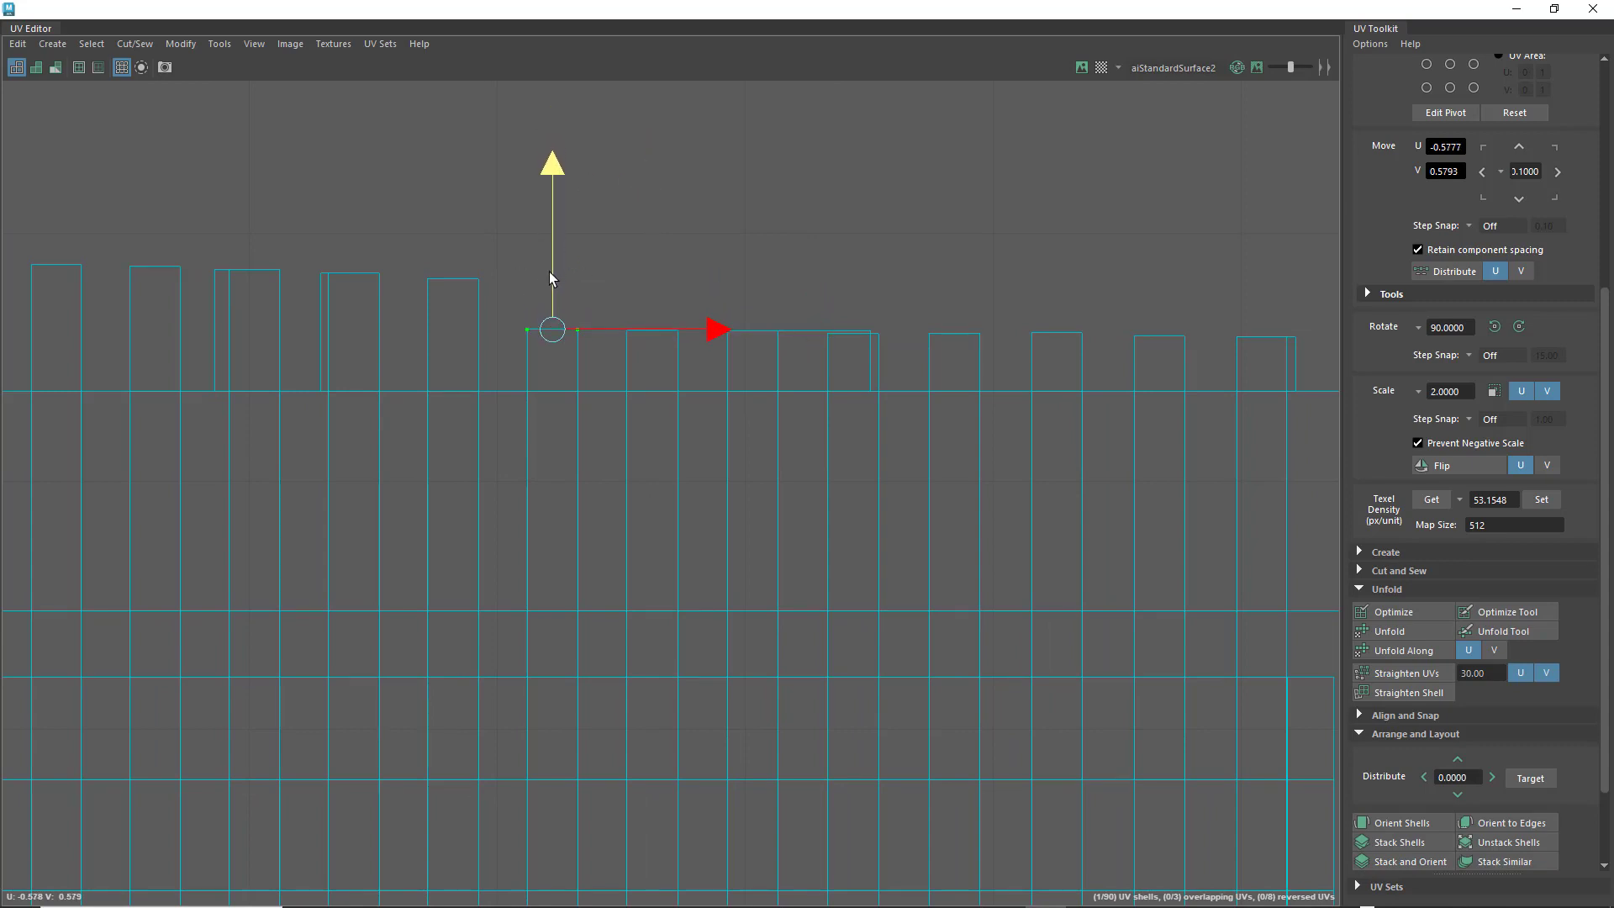
{"action": "left_click_drag", "start_coordinate": [410, 265], "coordinate": [488, 290]}
{"action": "left_click_drag", "start_coordinate": [454, 232], "coordinate": [460, 283]}
- Lower the top UVs of the long run of remaining tall merlons together, leaving out the outermost two, to match the leveled row
{"action": "middle_click_drag", "start_coordinate": [555, 265], "coordinate": [1025, 256], "text": "alt"}
{"action": "scroll", "coordinate": [664, 254], "scroll_direction": "down", "scroll_amount": 3}
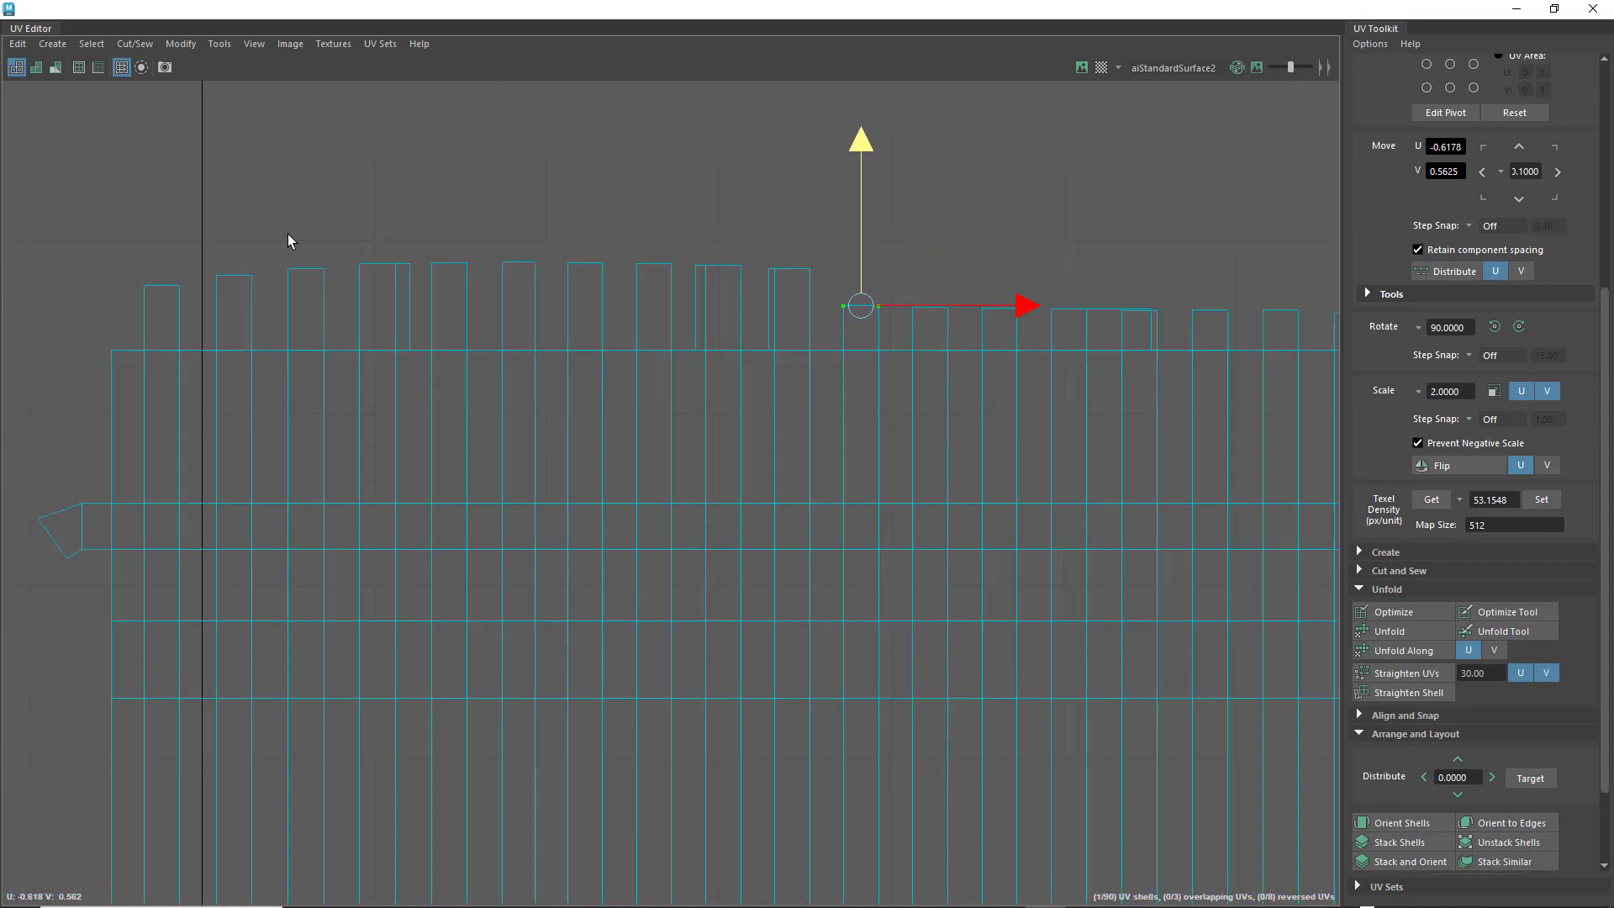
{"action": "left_click_drag", "start_coordinate": [274, 231], "coordinate": [775, 260]}
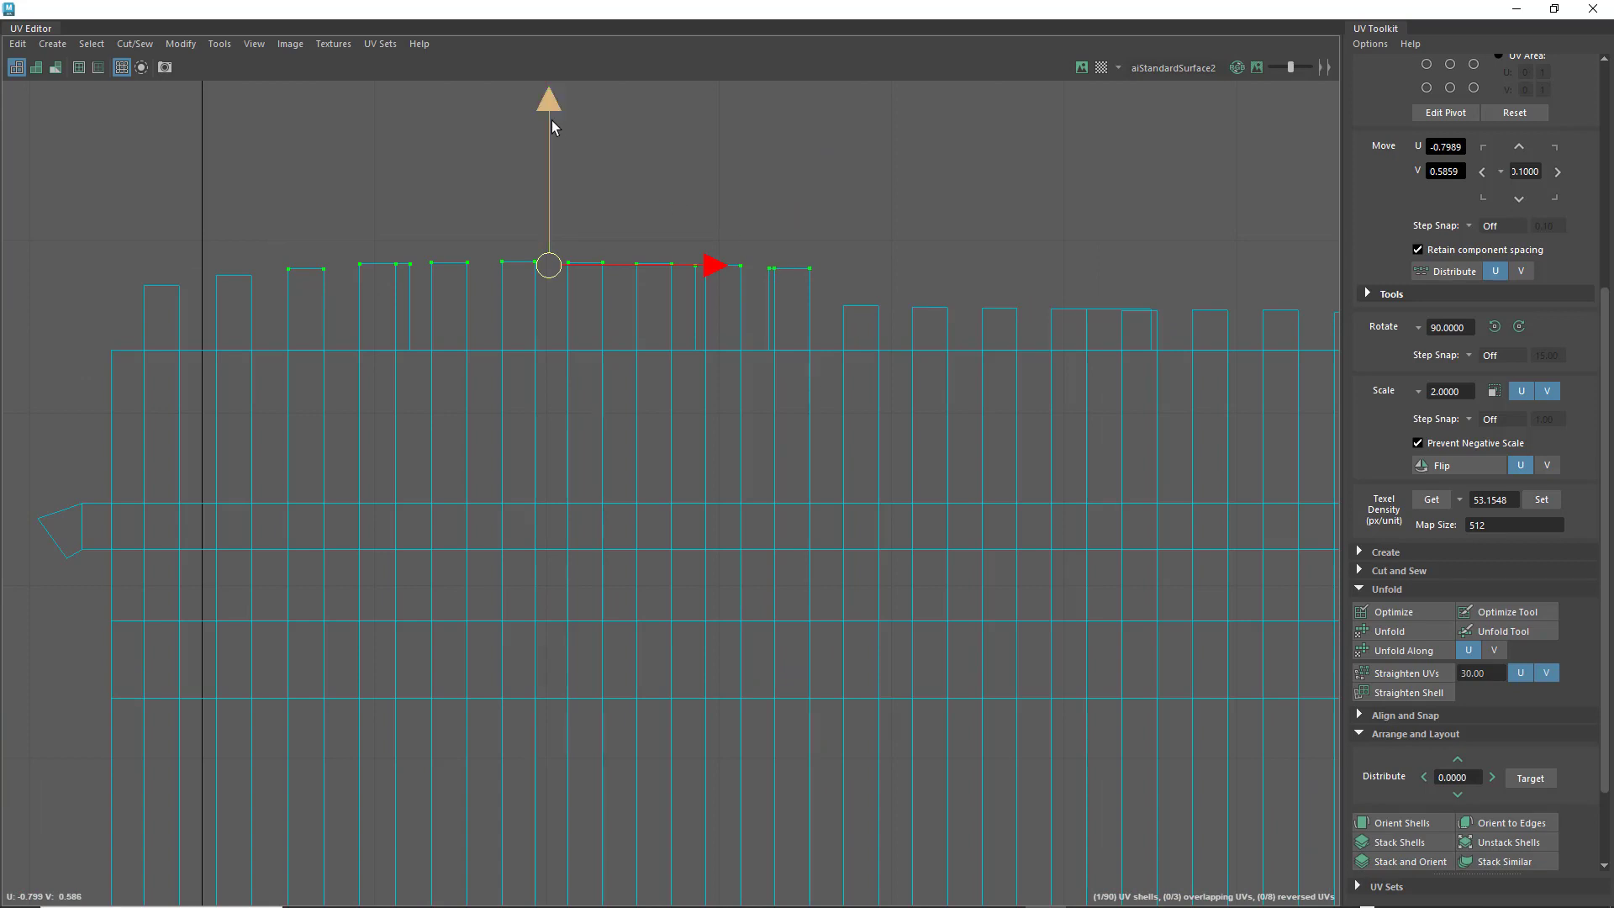
{"action": "left_click_drag", "start_coordinate": [551, 120], "coordinate": [543, 144]}
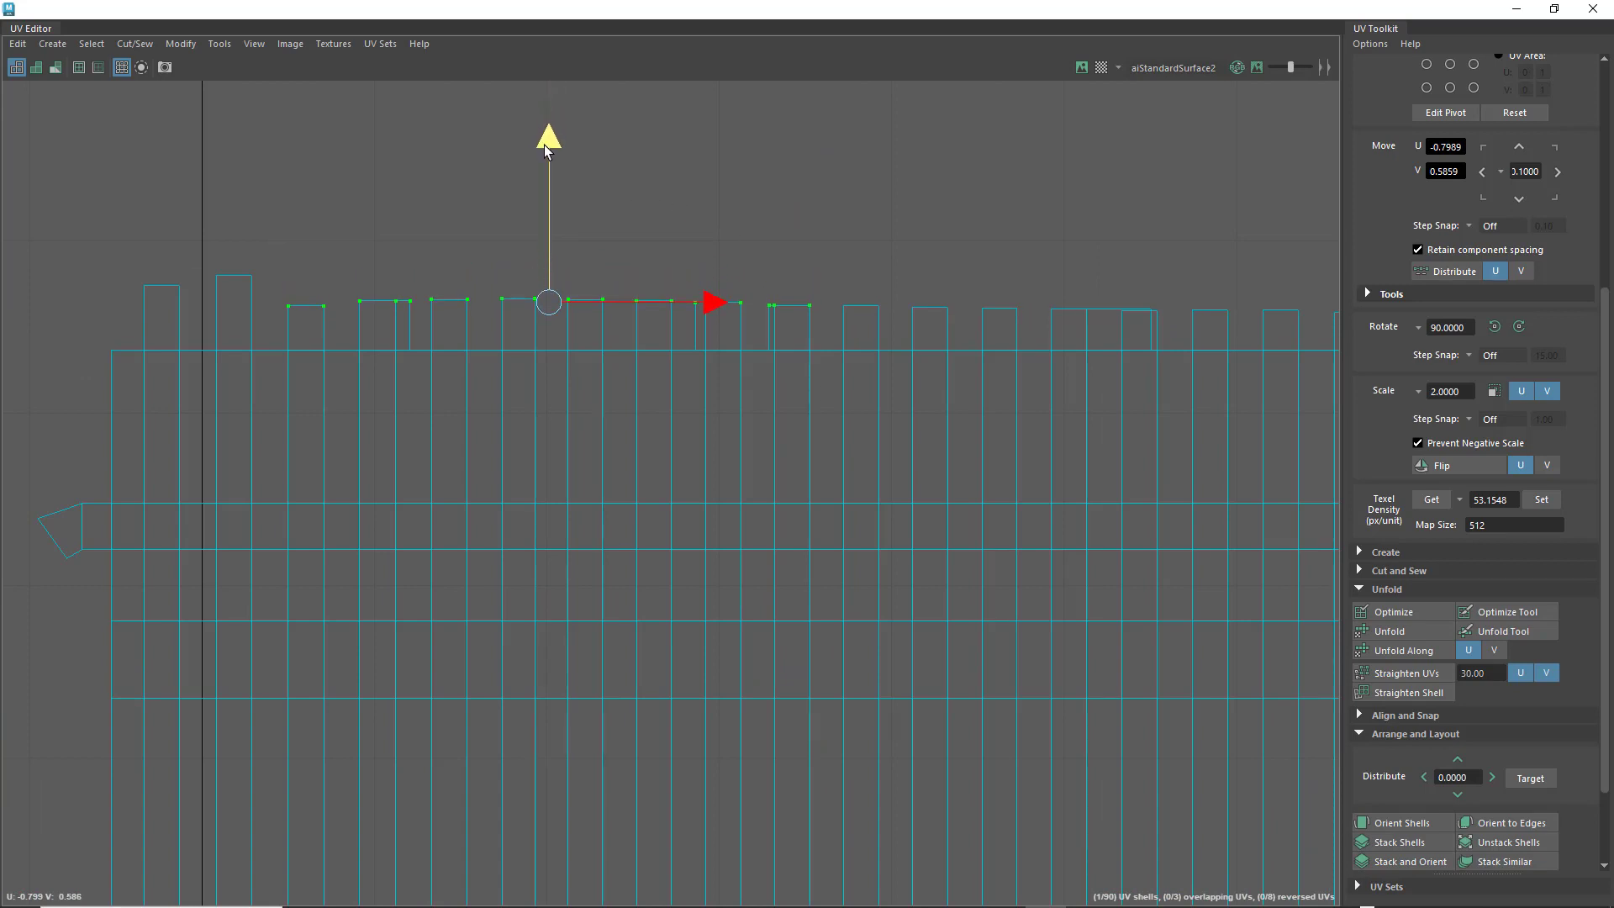
- Lower the top UVs of the outermost two merlons one at a time to match the row, the last to V 0.5645
{"action": "left_click_drag", "start_coordinate": [242, 278], "coordinate": [267, 290]}
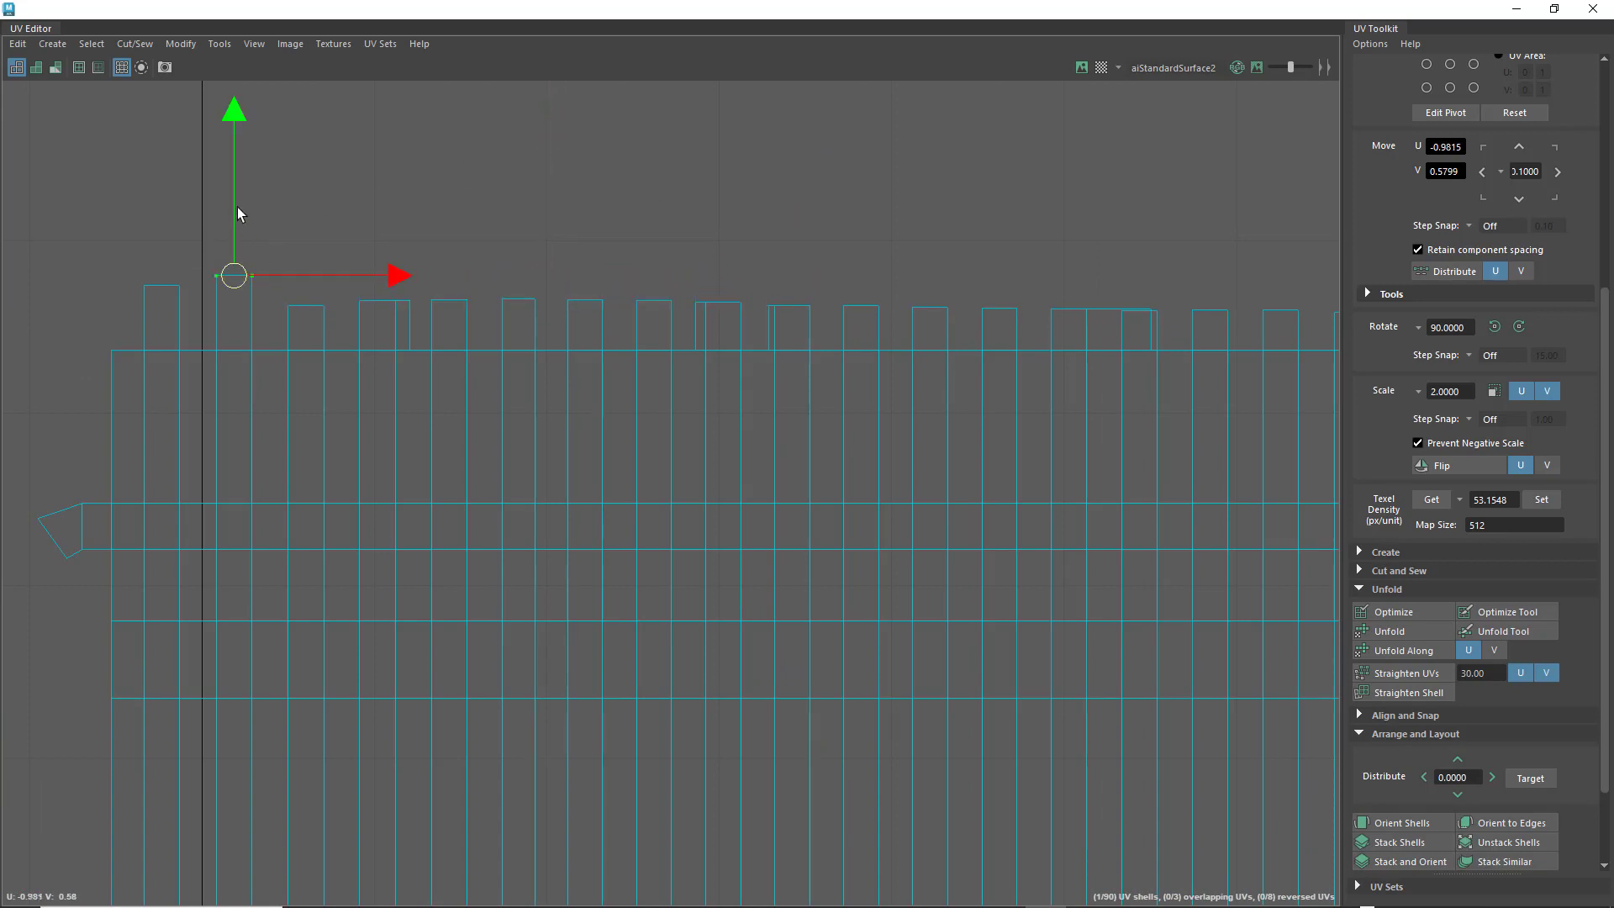
{"action": "left_click_drag", "start_coordinate": [236, 207], "coordinate": [234, 237]}
{"action": "left_click_drag", "start_coordinate": [134, 278], "coordinate": [204, 310]}
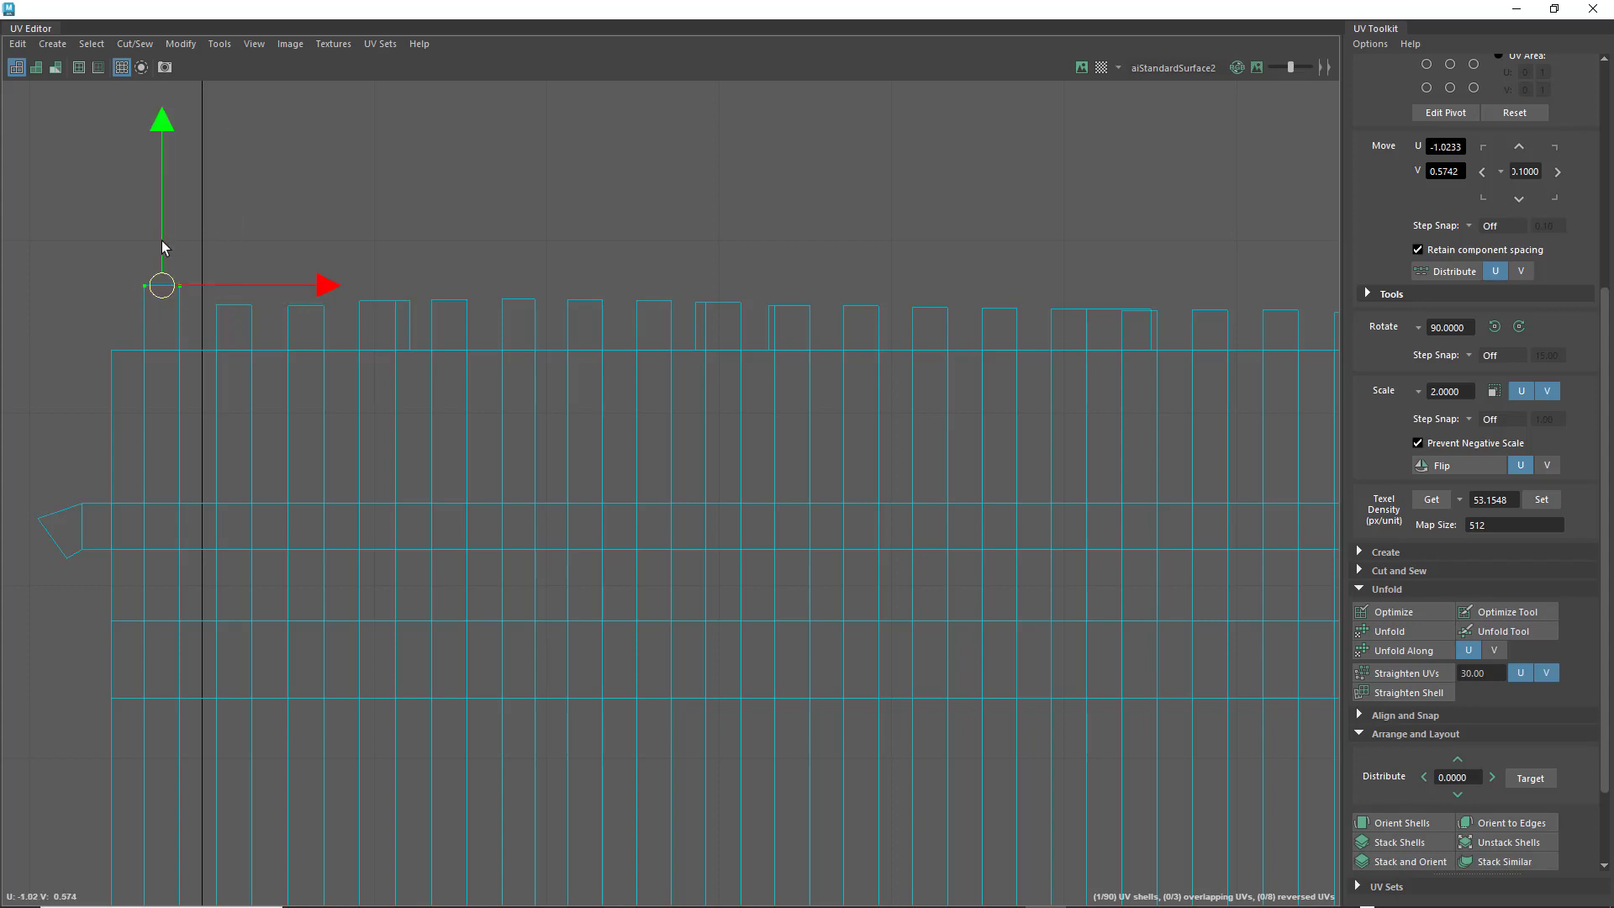
{"action": "left_click_drag", "start_coordinate": [161, 239], "coordinate": [161, 256]}
{"action": "middle_click_drag", "start_coordinate": [228, 404], "coordinate": [536, 318], "text": "alt"}
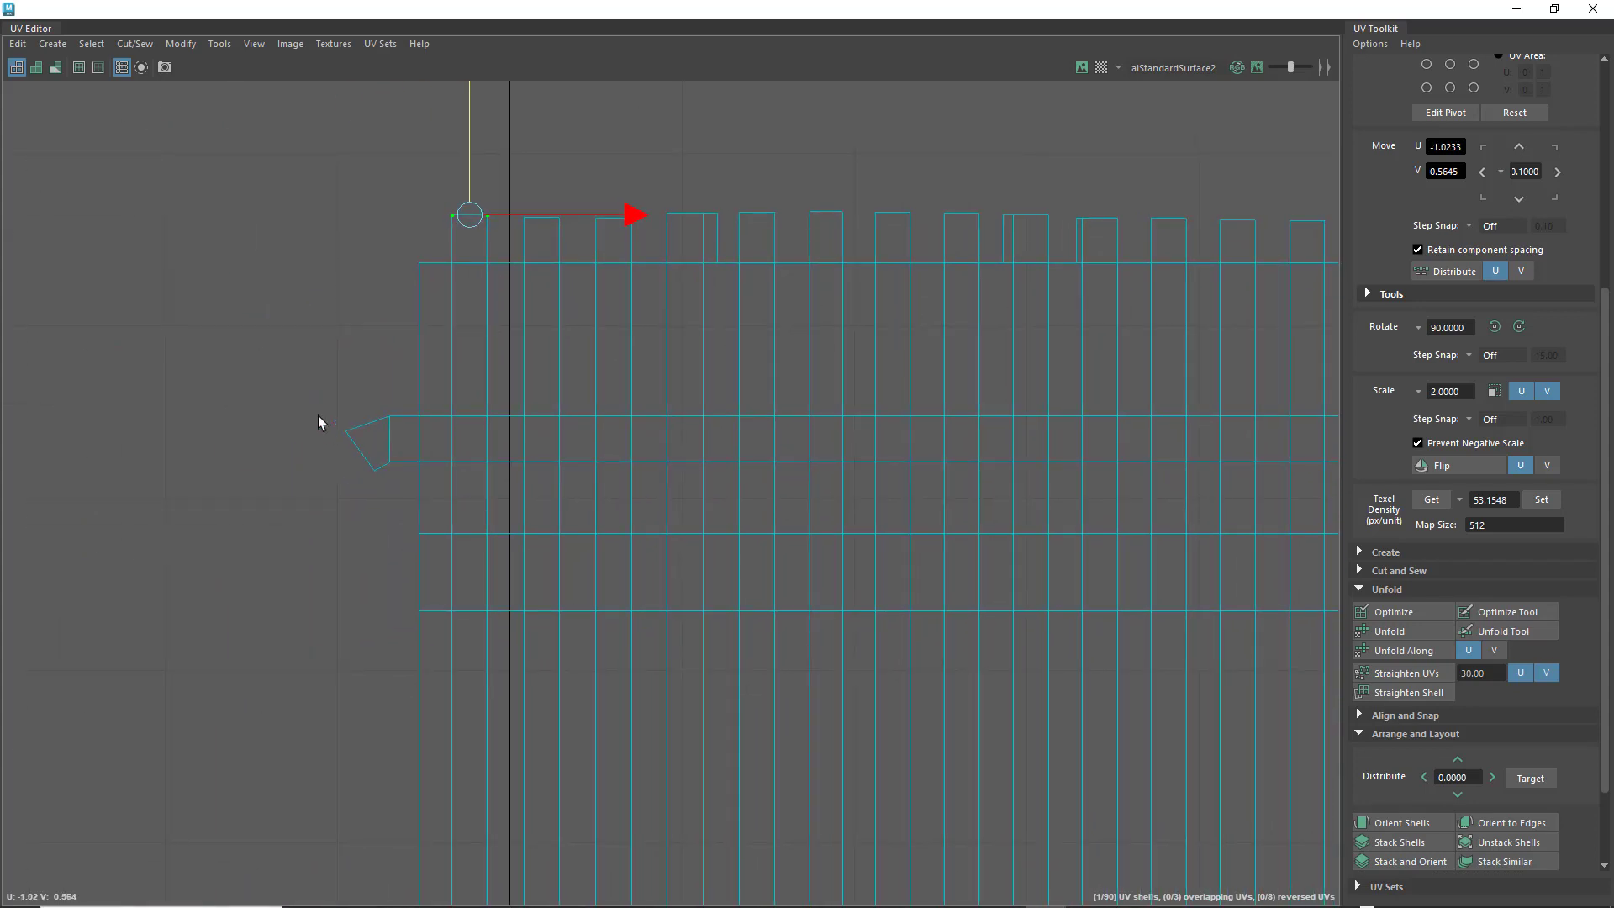
- Square up the slanted end flap of the wall strip by aligning its outer corner UVs, the upper one to about V 0.447
{"action": "left_click_drag", "start_coordinate": [322, 413], "coordinate": [351, 380]}
{"action": "mouse_move", "coordinate": [362, 459]}
{"action": "left_mouse_down"}
{"action": "mouse_move", "coordinate": [383, 483]}
{"action": "mouse_move", "coordinate": [387, 469]}
{"action": "left_mouse_up"}
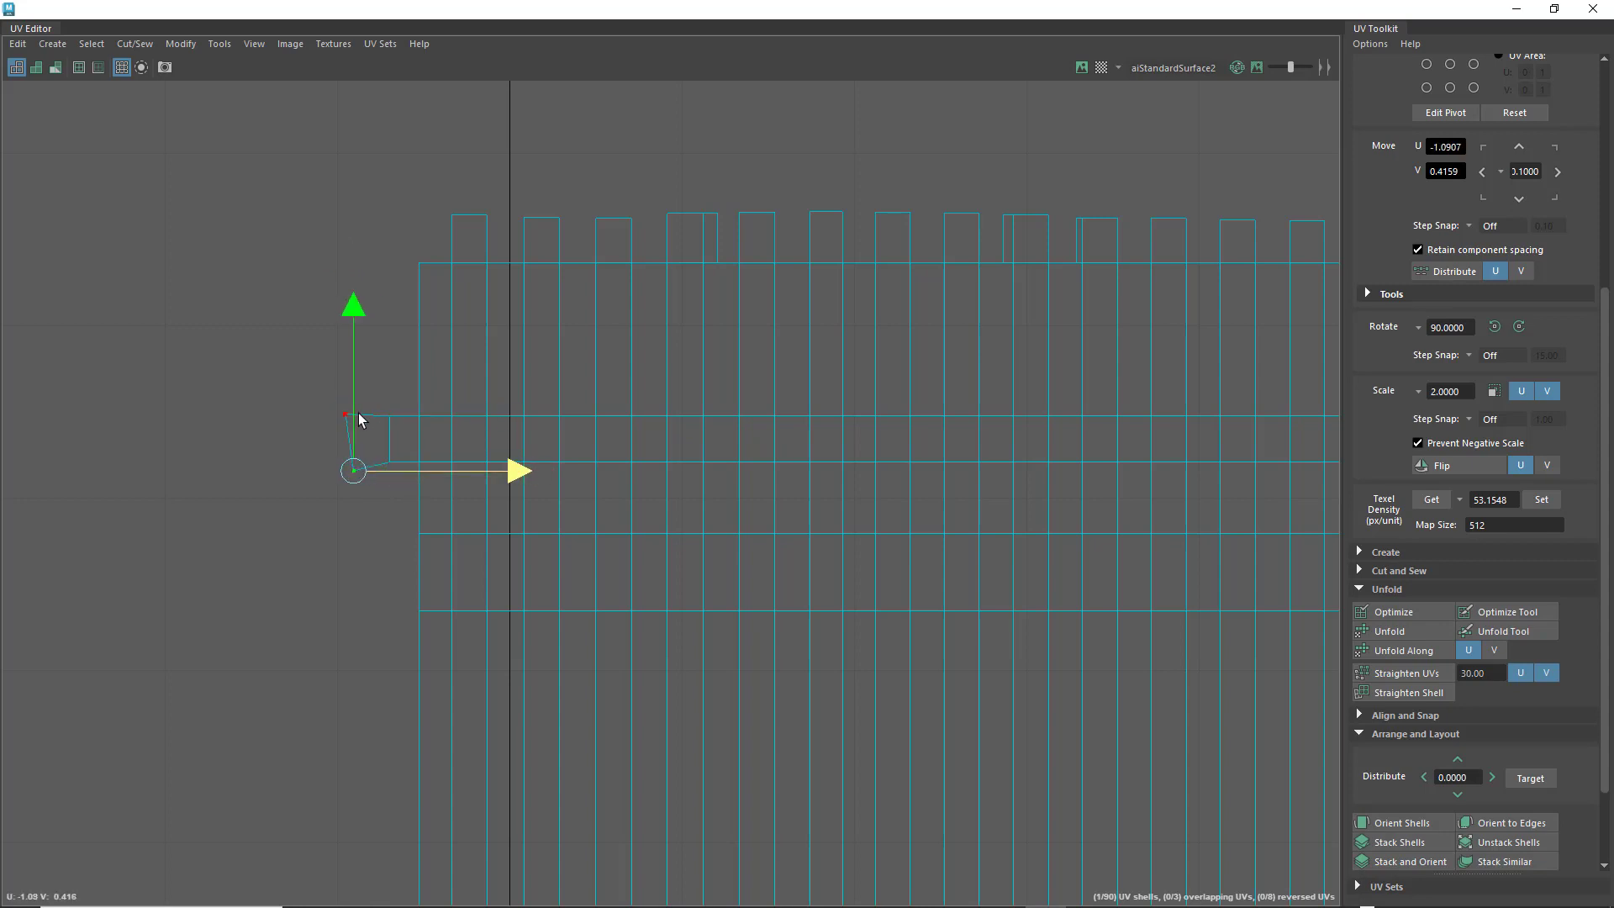
{"action": "left_click_drag", "start_coordinate": [352, 409], "coordinate": [347, 401]}
{"action": "left_click_drag", "start_coordinate": [435, 460], "coordinate": [409, 413]}
{"action": "left_click_drag", "start_coordinate": [323, 370], "coordinate": [361, 423]}
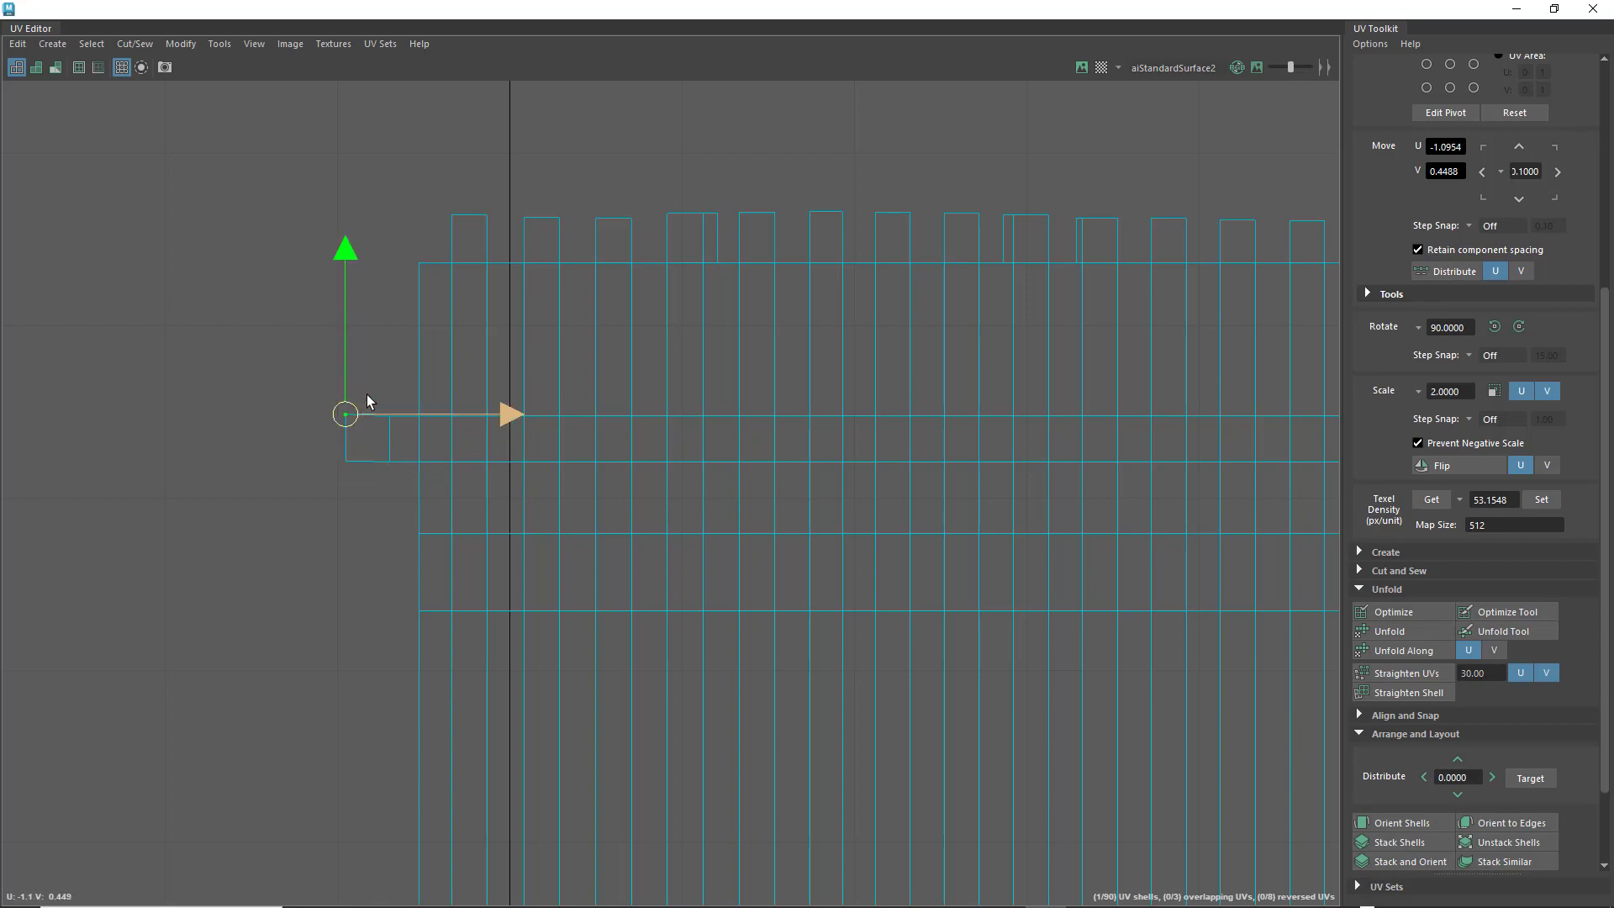
{"action": "left_click_drag", "start_coordinate": [344, 332], "coordinate": [345, 335]}
- Move the two clusters of small shells above the 0–1 tile, to about U 0.863, V 1.122 and U 0.412, V 1.205
{"action": "scroll", "coordinate": [663, 457], "scroll_direction": "down", "scroll_amount": 10}
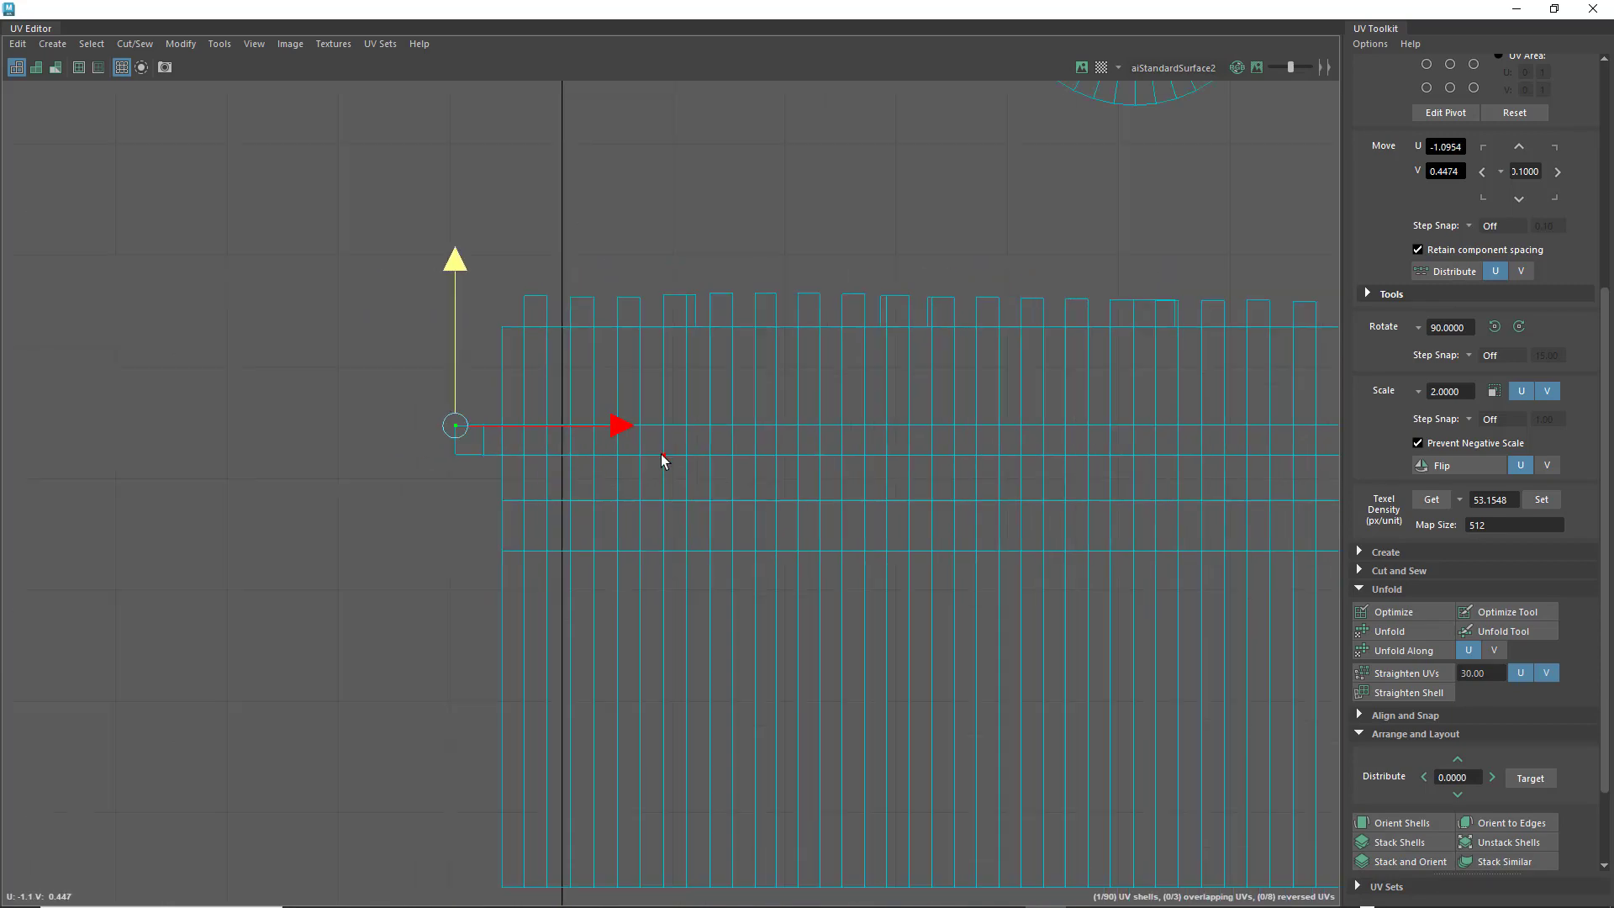
{"action": "scroll", "coordinate": [709, 541], "scroll_direction": "down", "scroll_amount": 5}
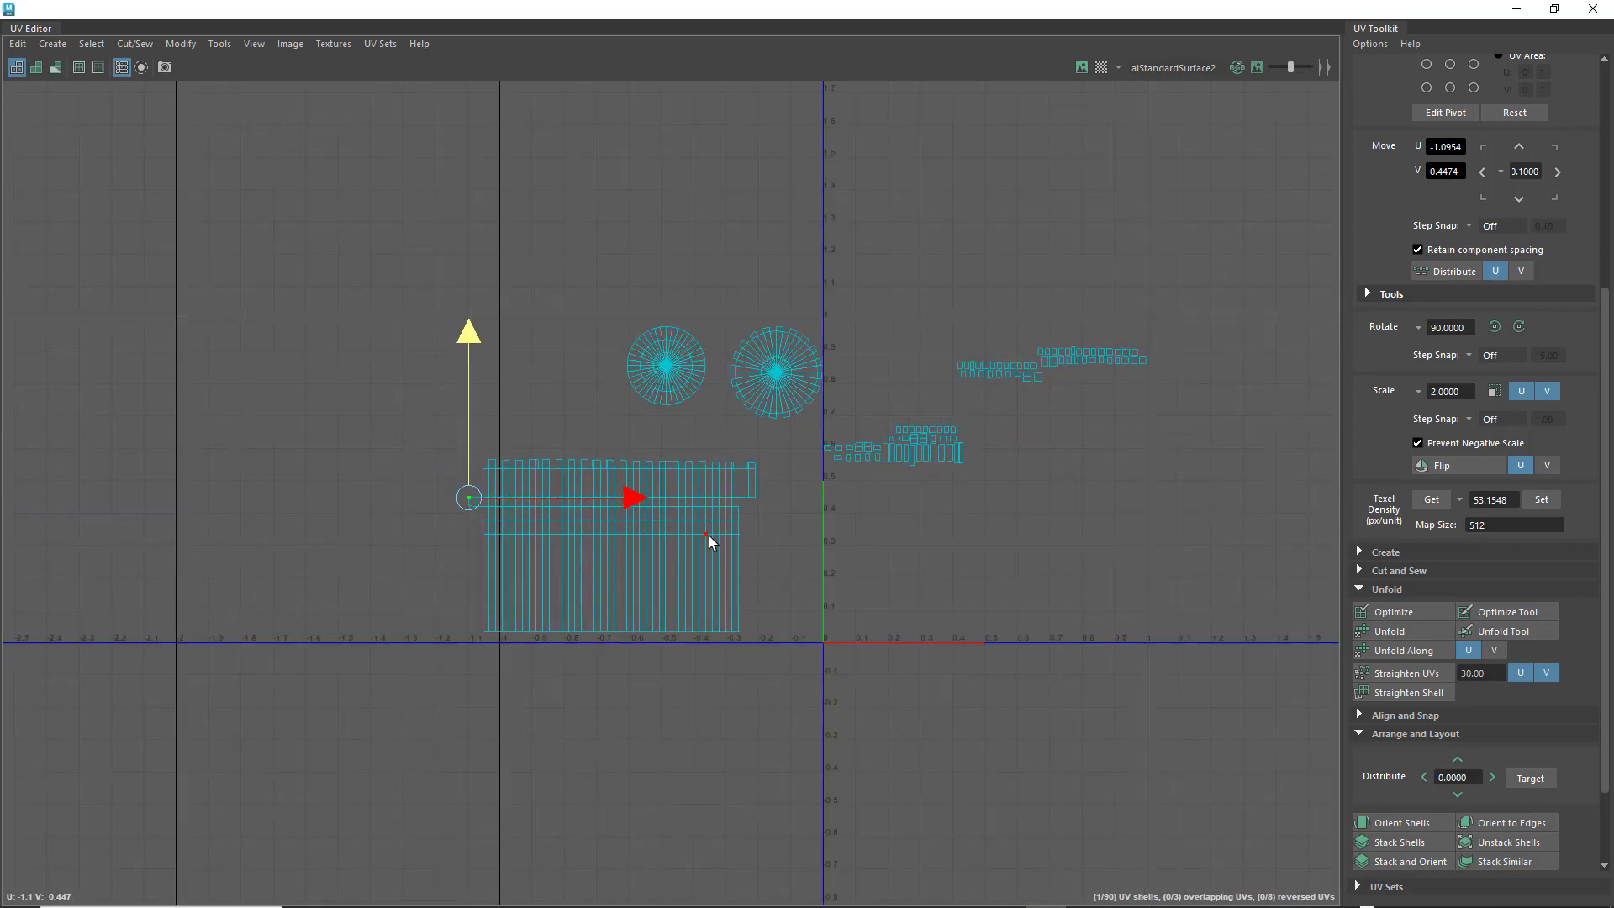
{"action": "scroll", "coordinate": [774, 540], "scroll_direction": "up", "scroll_amount": 1}
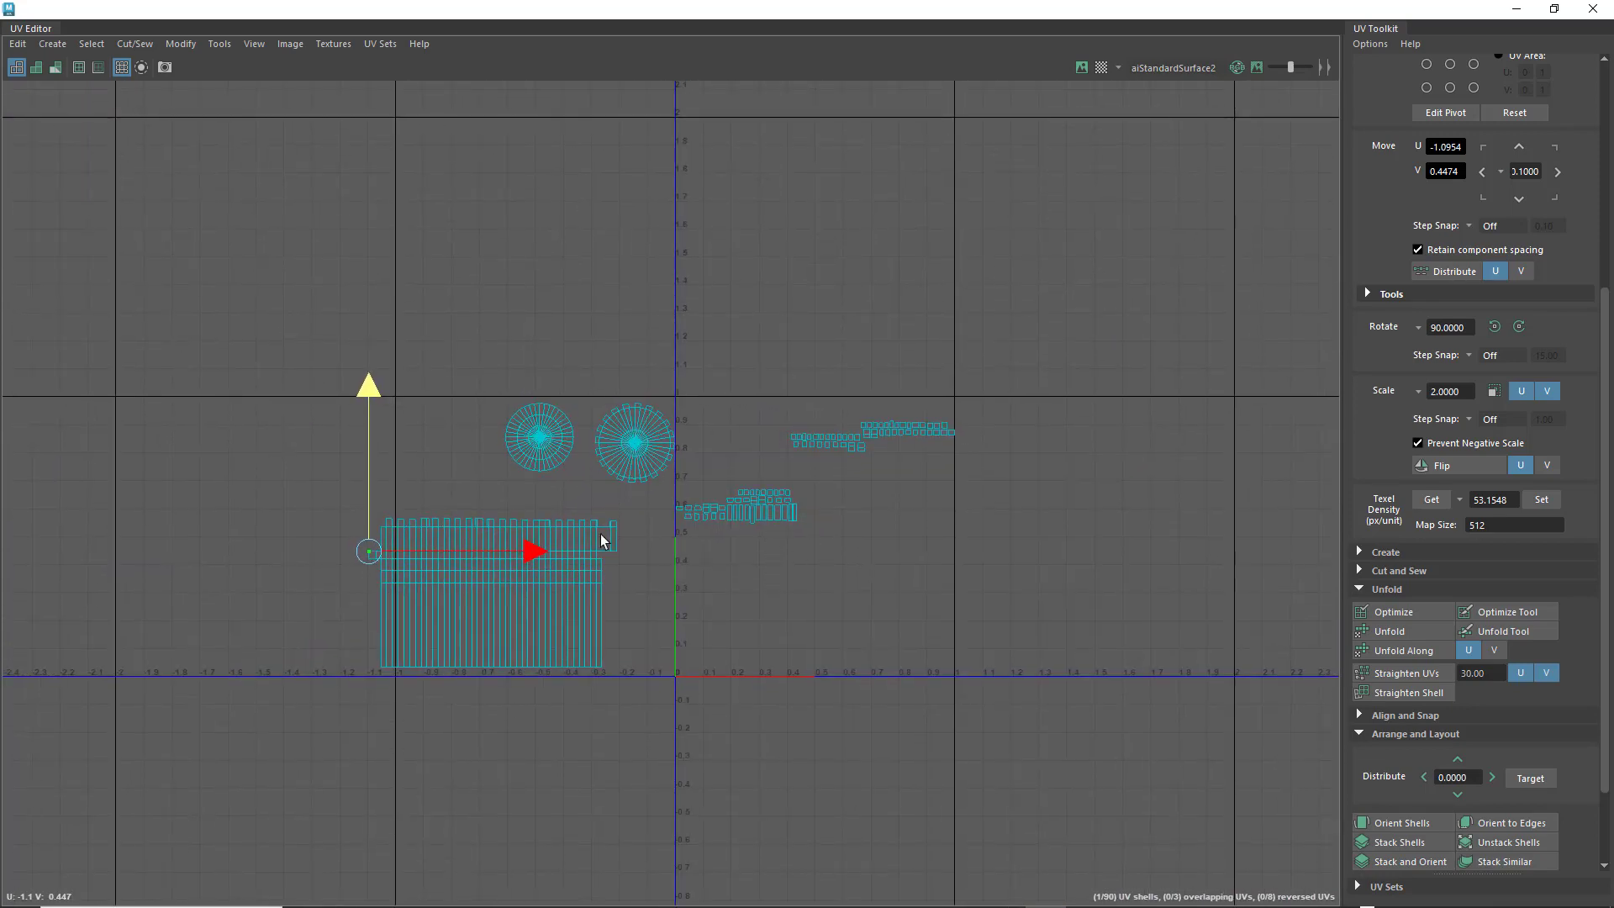
{"action": "scroll", "coordinate": [622, 531], "scroll_direction": "up", "scroll_amount": 1}
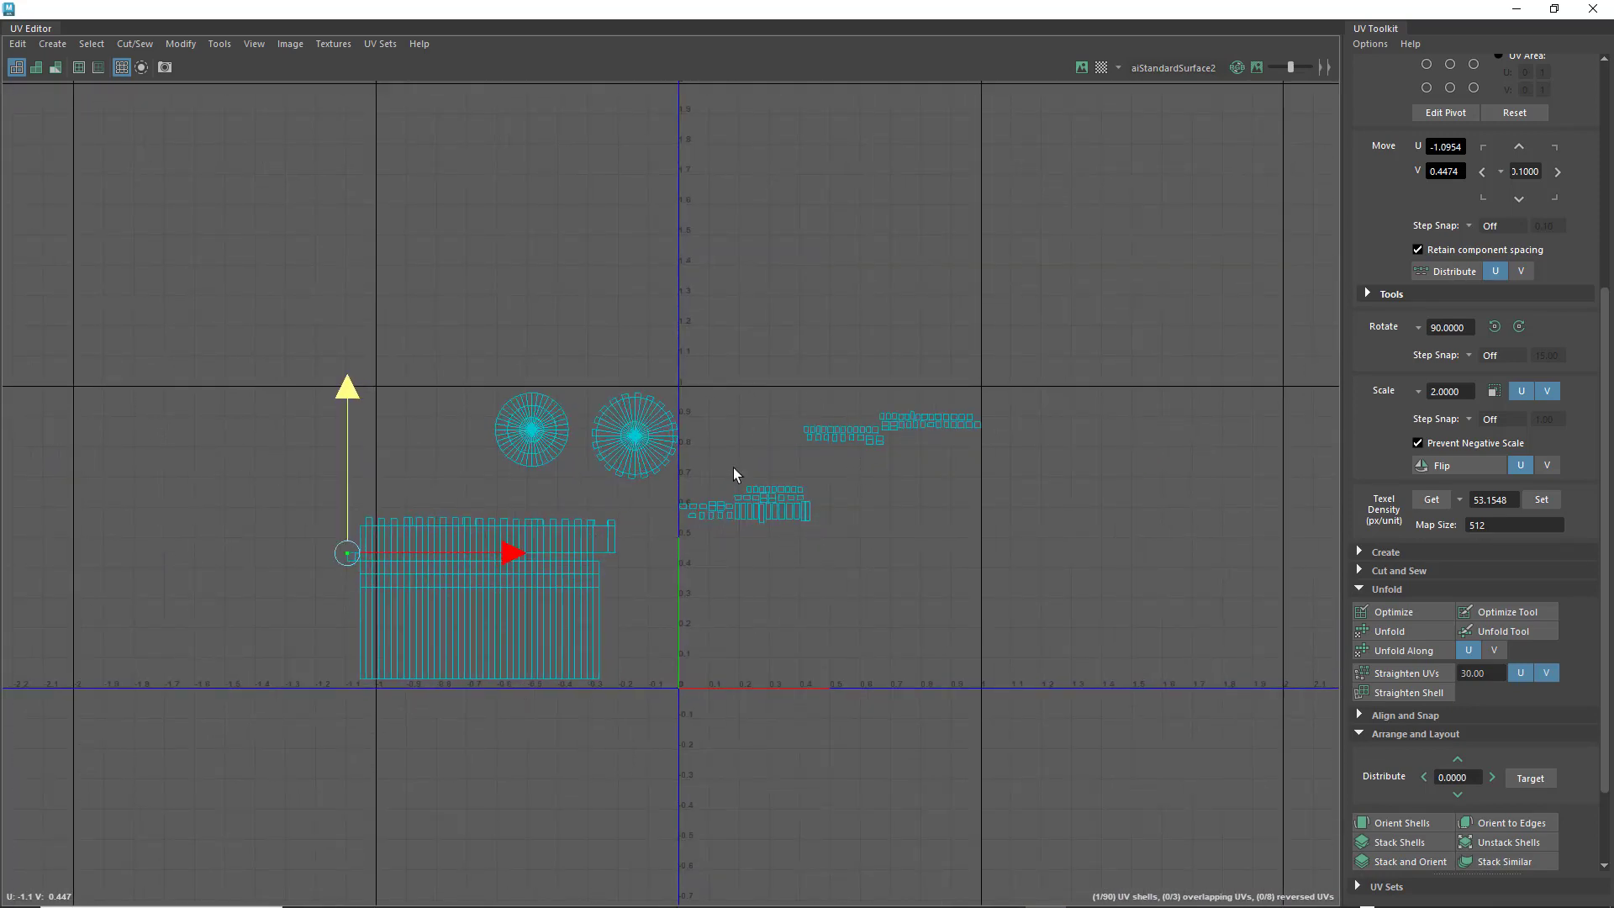
{"action": "left_click_drag", "start_coordinate": [670, 480], "coordinate": [822, 533]}
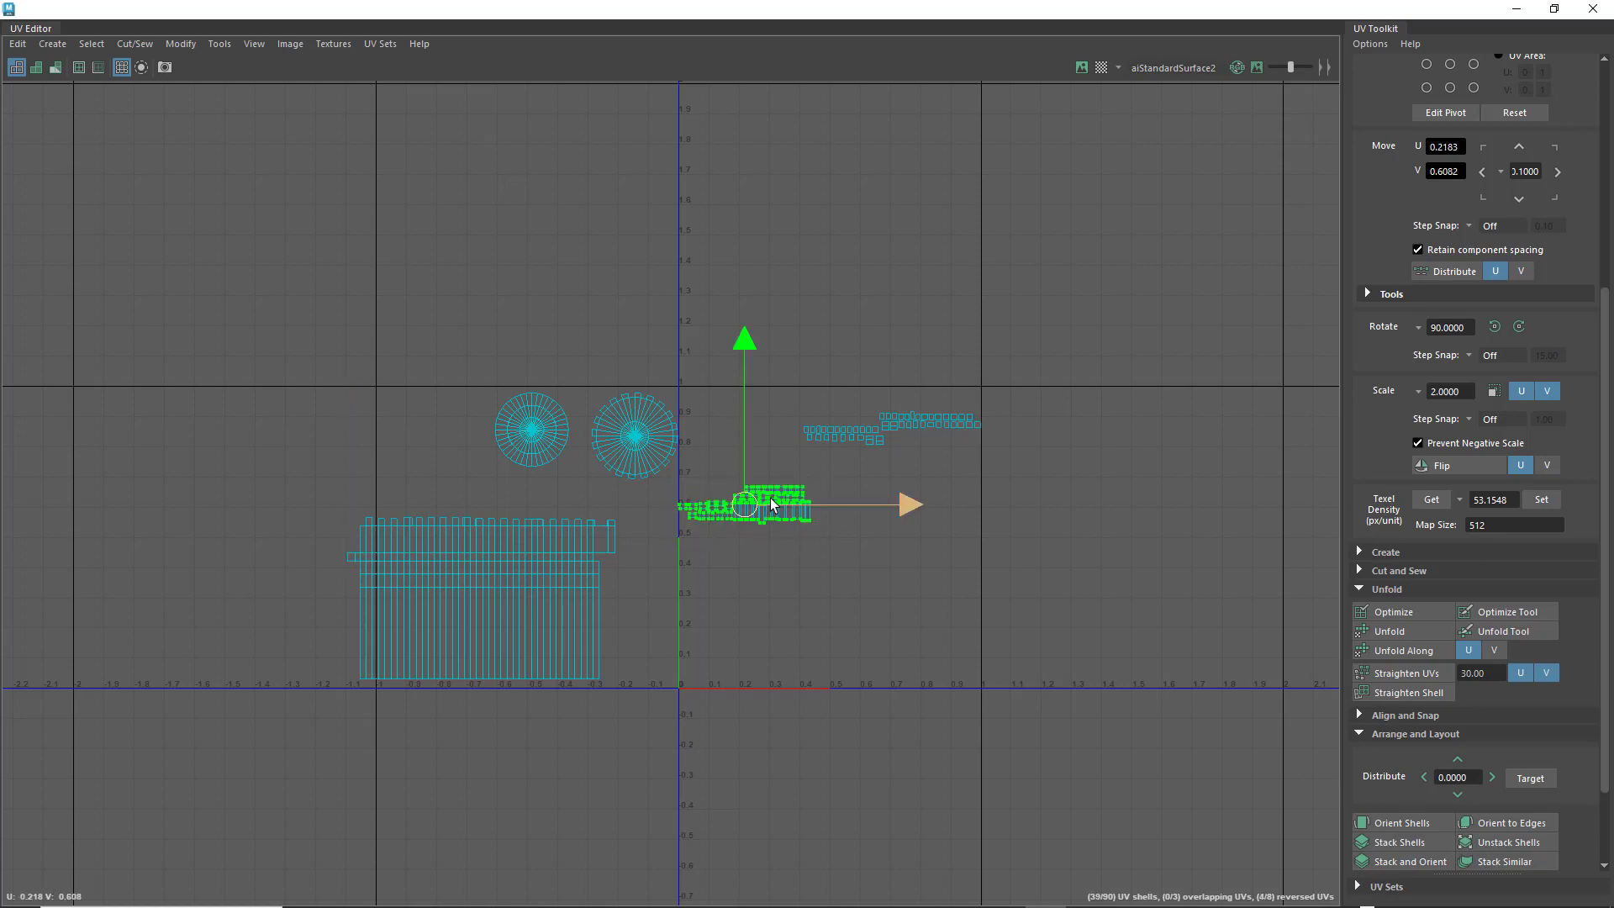
{"action": "right_click_drag", "start_coordinate": [785, 491], "coordinate": [738, 472]}
{"action": "left_click_drag", "start_coordinate": [681, 486], "coordinate": [944, 348]}
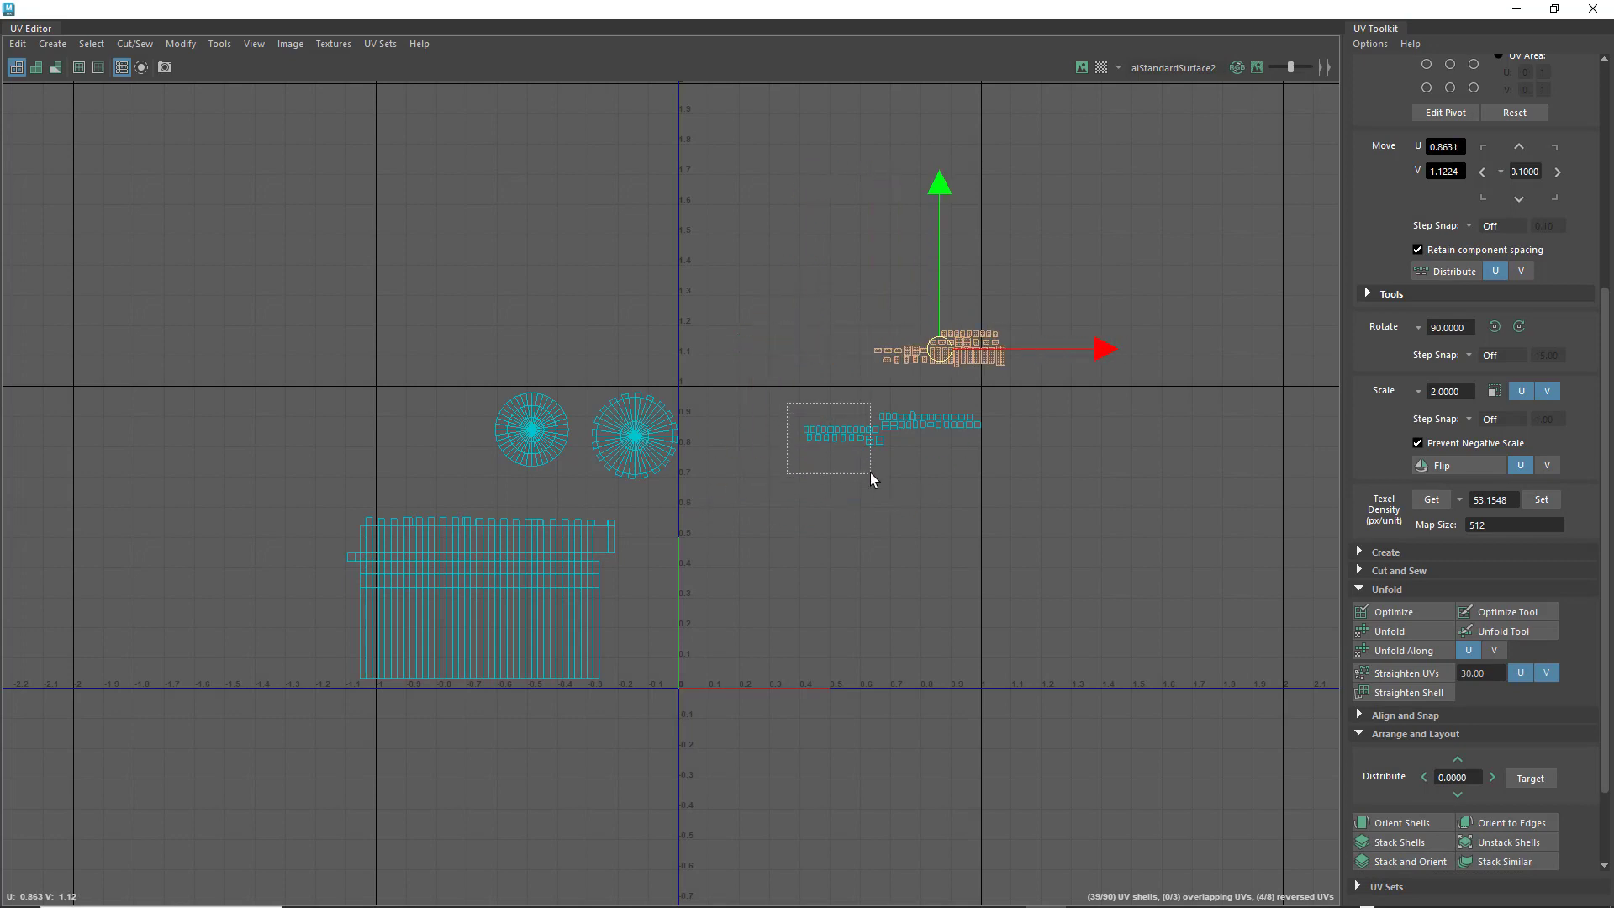
{"action": "left_click_drag", "start_coordinate": [869, 472], "coordinate": [967, 467]}
{"action": "left_click_drag", "start_coordinate": [890, 421], "coordinate": [802, 322]}
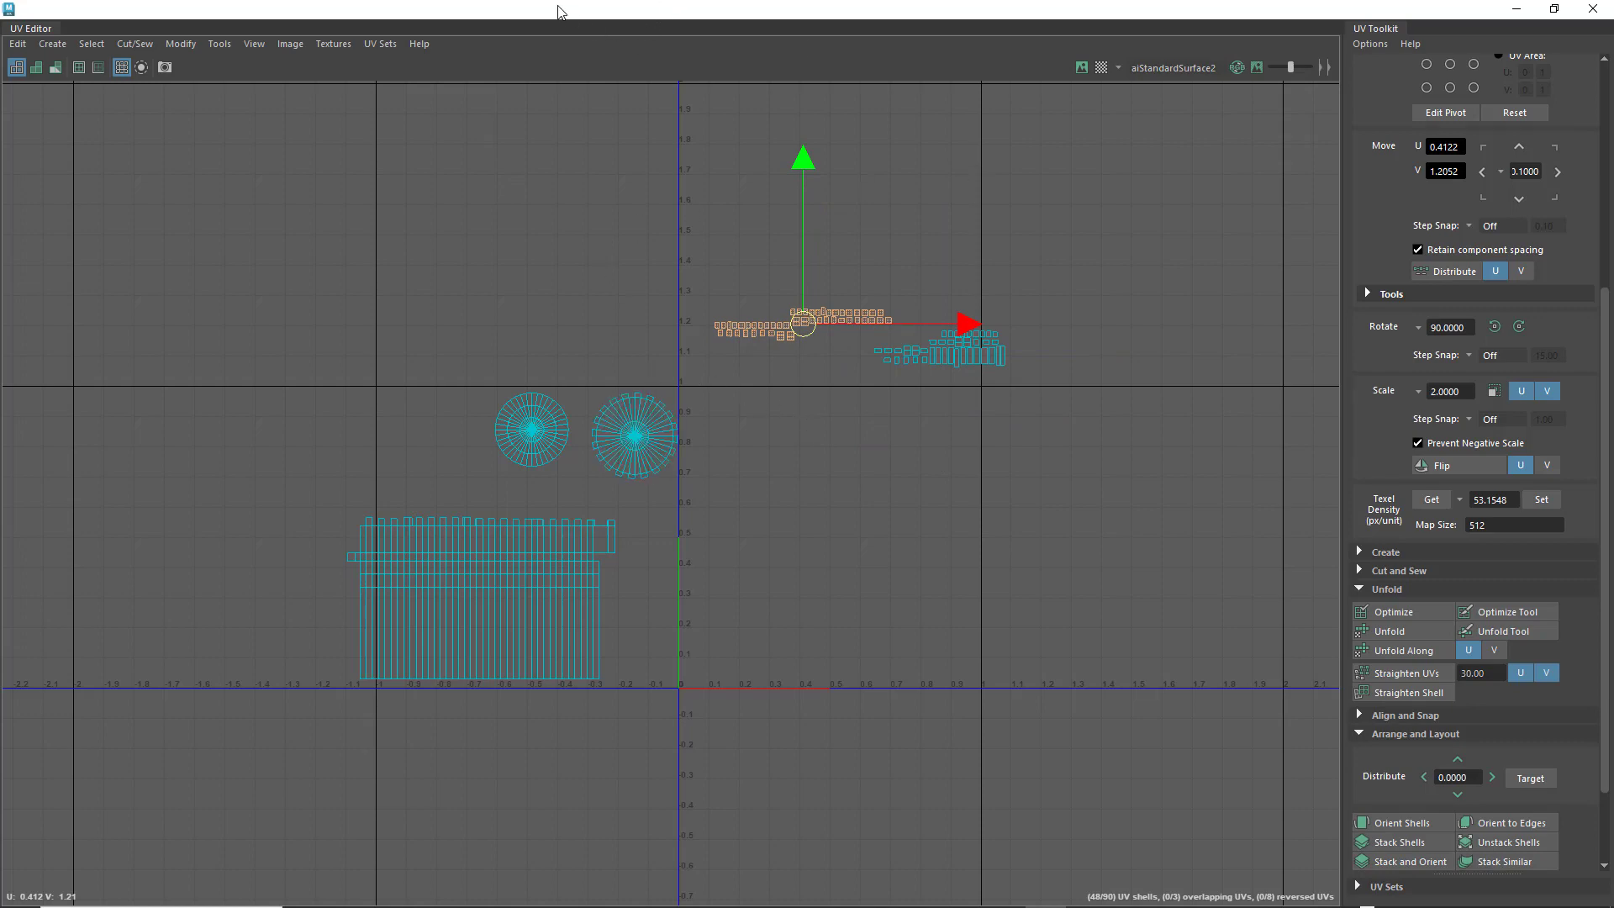
- Shrink the UV Editor to a floating window and bring the tower's window slits into view in the perspective viewport
{"action": "left_click_drag", "start_coordinate": [558, 12], "coordinate": [1090, 196]}
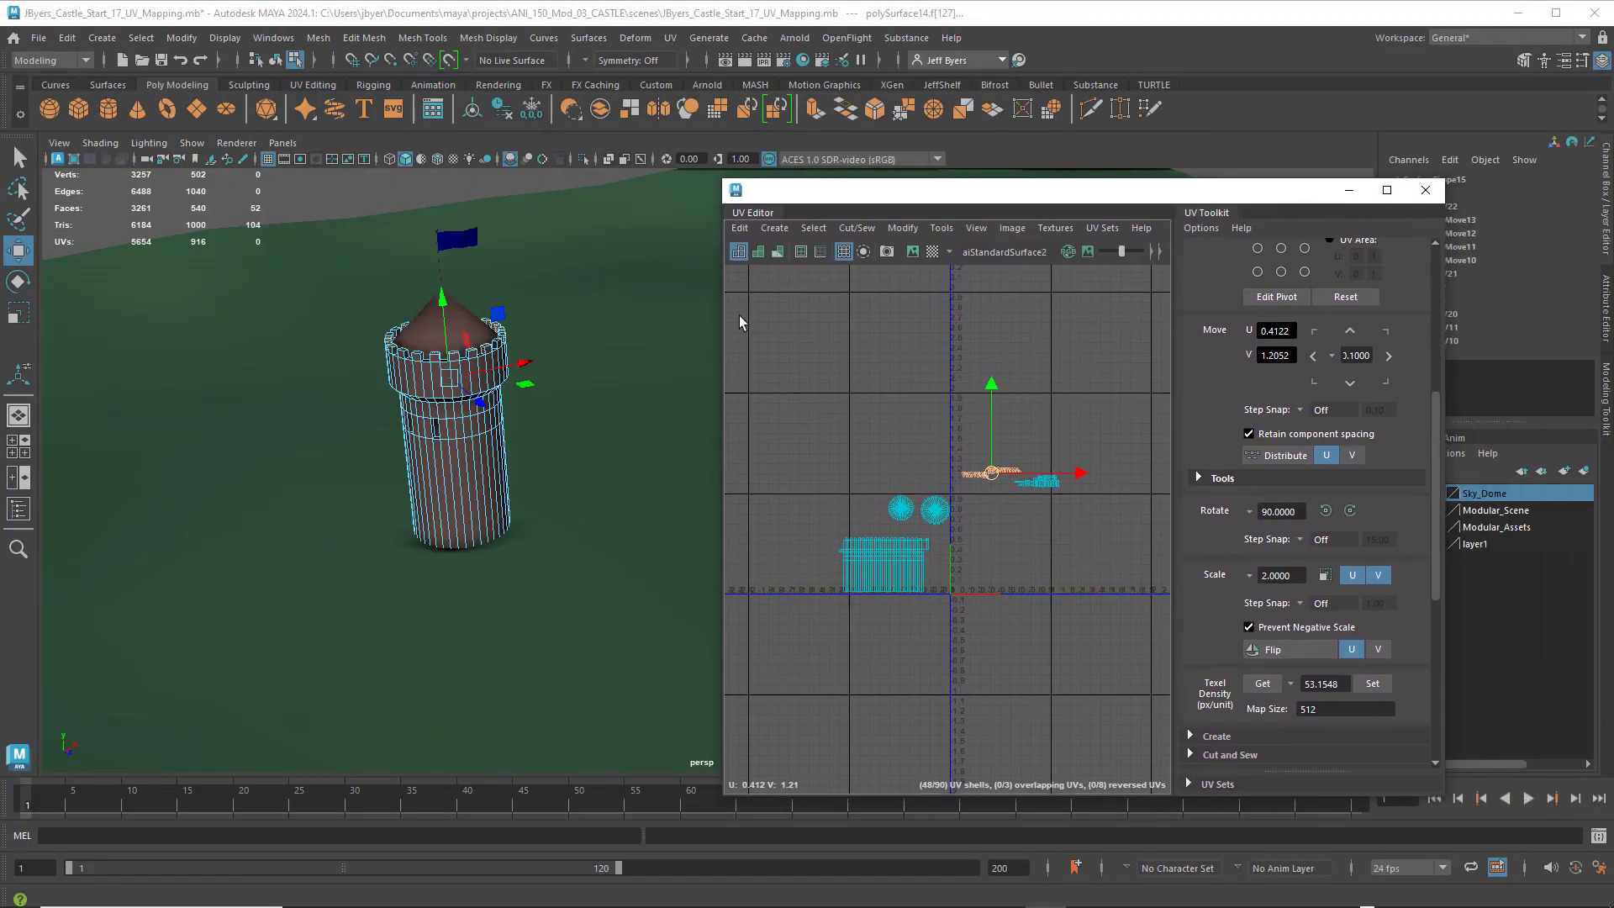
{"action": "scroll", "coordinate": [608, 367], "scroll_direction": "up", "scroll_amount": 4}
{"action": "left_click_drag", "start_coordinate": [586, 395], "coordinate": [442, 371], "text": "alt"}
{"action": "middle_click_drag", "start_coordinate": [443, 371], "coordinate": [562, 330], "text": "alt"}
{"action": "left_click_drag", "start_coordinate": [563, 329], "coordinate": [560, 305], "text": "alt"}
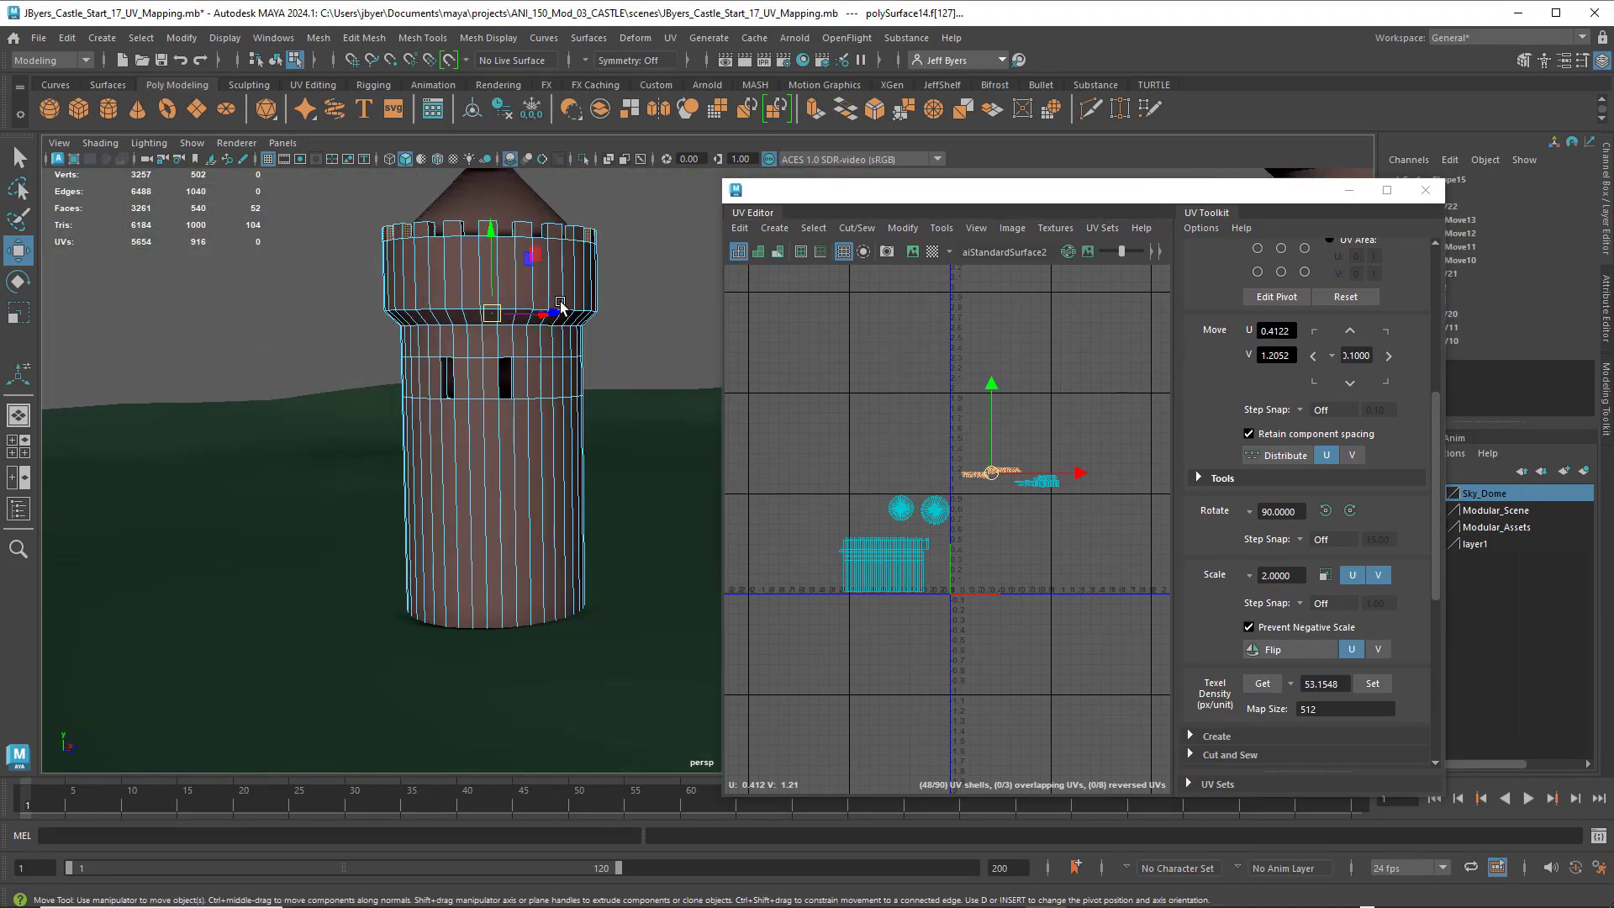
{"action": "middle_click_drag", "start_coordinate": [561, 304], "coordinate": [485, 324], "text": "alt"}
{"action": "left_click_drag", "start_coordinate": [474, 355], "coordinate": [493, 354], "text": "alt"}
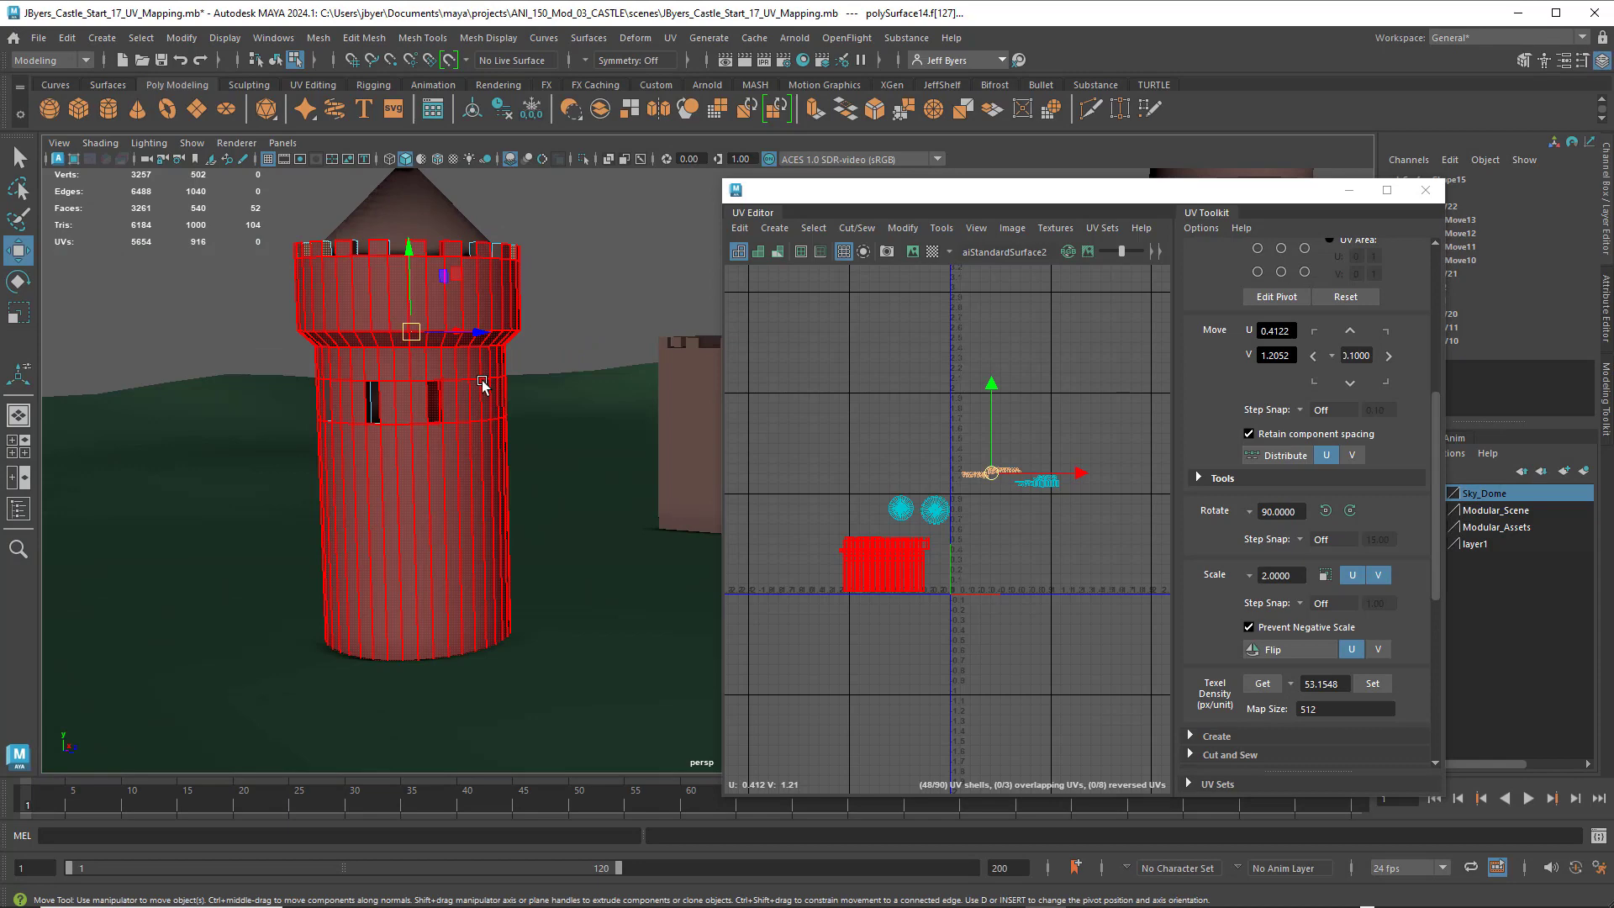
- Switch the tower to face selection and clear the current selection, framing the band of window slits
{"action": "right_click_drag", "start_coordinate": [482, 382], "coordinate": [483, 424]}
{"action": "scroll", "coordinate": [468, 402], "scroll_direction": "up", "scroll_amount": 3}
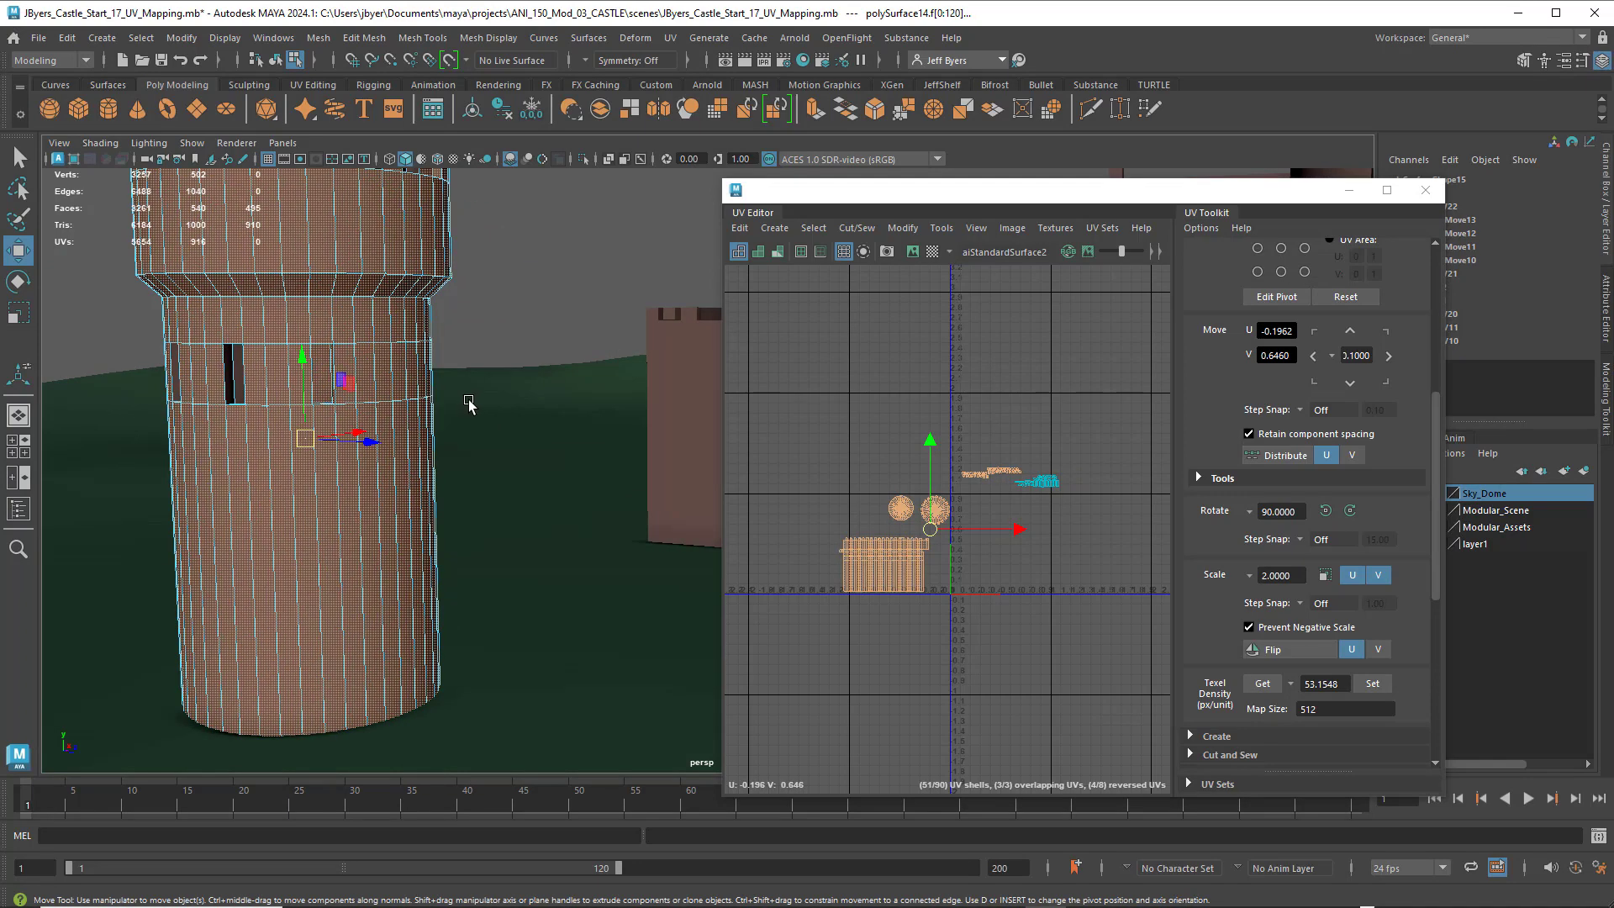
{"action": "scroll", "coordinate": [469, 403], "scroll_direction": "up", "scroll_amount": 3}
{"action": "middle_click_drag", "start_coordinate": [452, 371], "coordinate": [622, 420], "text": "alt"}
{"action": "left_click_drag", "start_coordinate": [517, 400], "coordinate": [638, 425], "text": "alt"}
{"action": "left_click", "coordinate": [193, 294]}
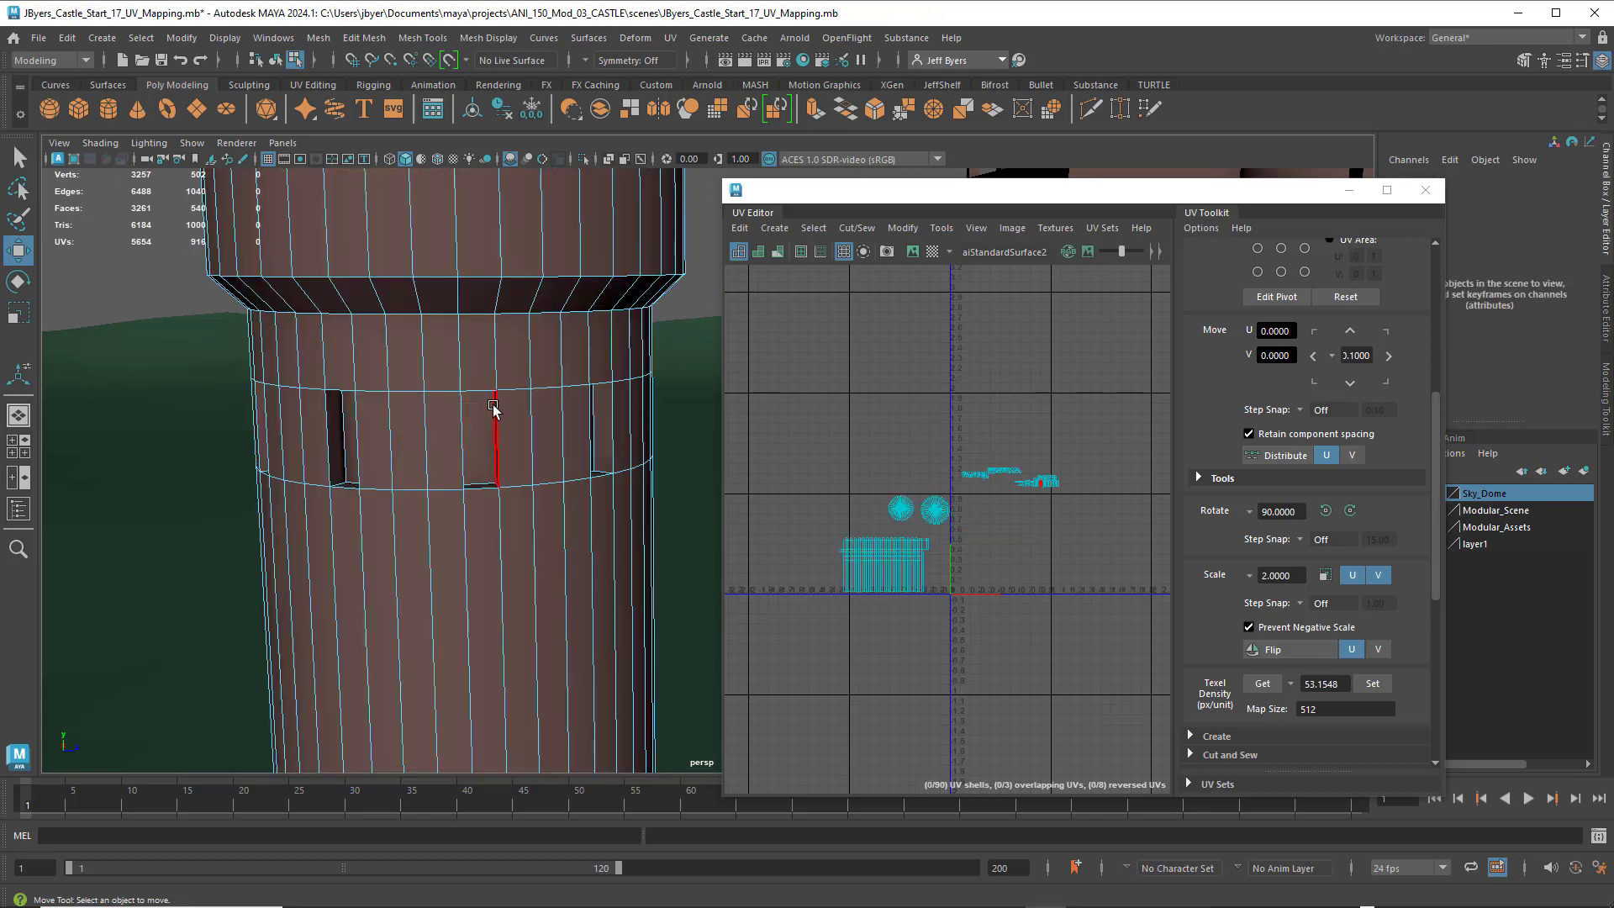
- With the Select tool, select the back, sill and side faces inside the first window slit of the tower
{"action": "key", "text": "q"}
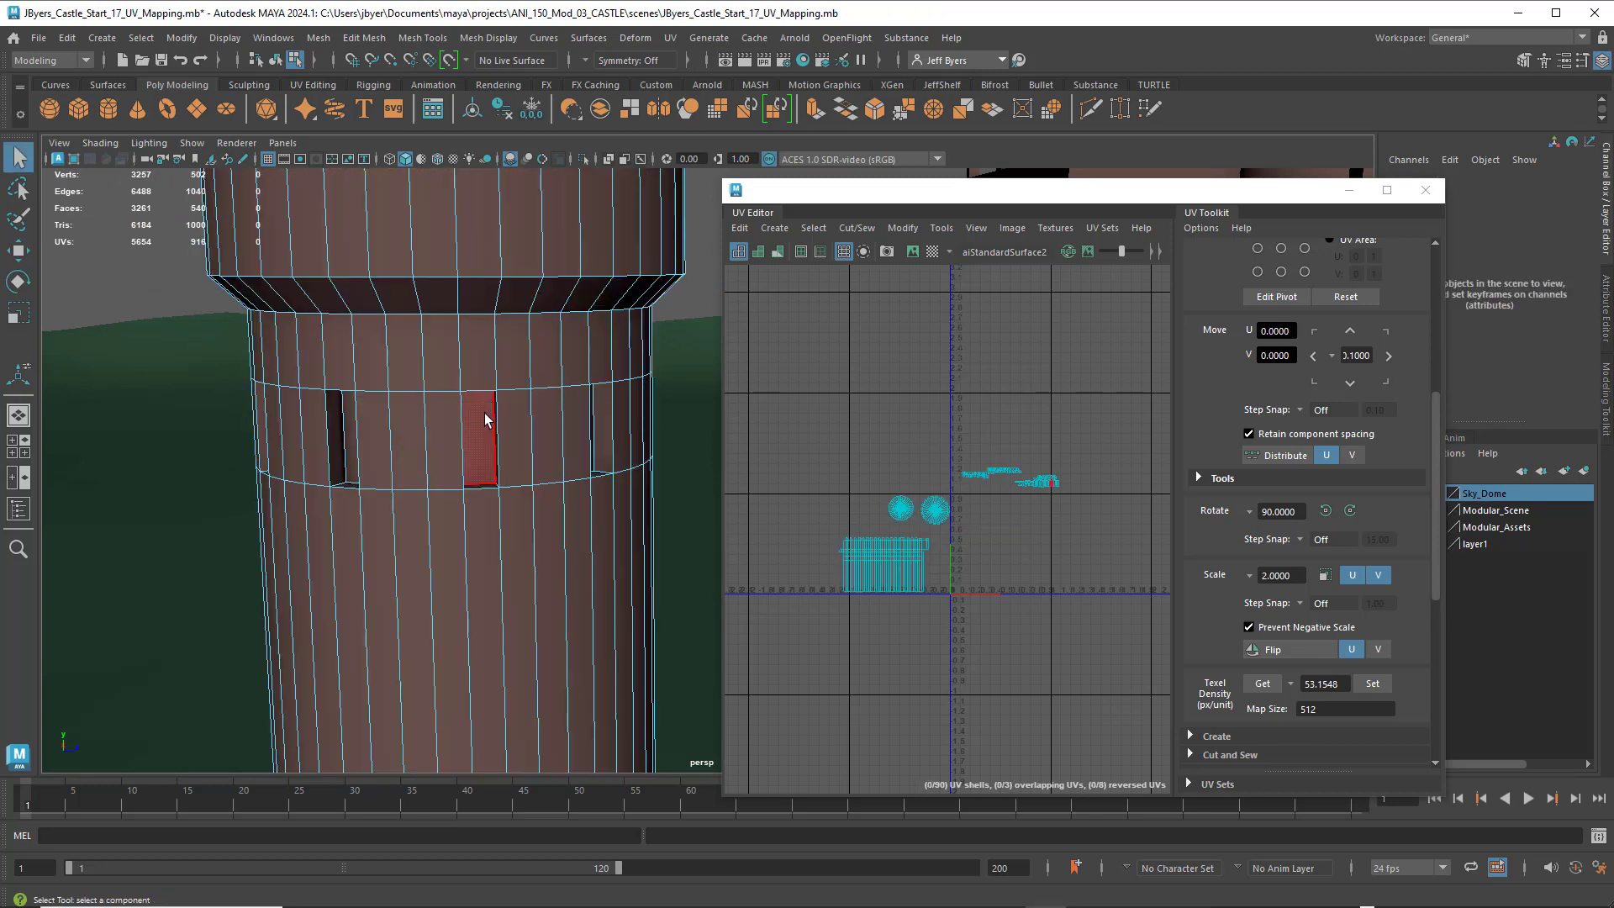
{"action": "left_click", "coordinate": [487, 424]}
{"action": "left_click_drag", "start_coordinate": [512, 446], "coordinate": [544, 467], "text": "alt"}
{"action": "left_click", "coordinate": [551, 496], "text": "shift"}
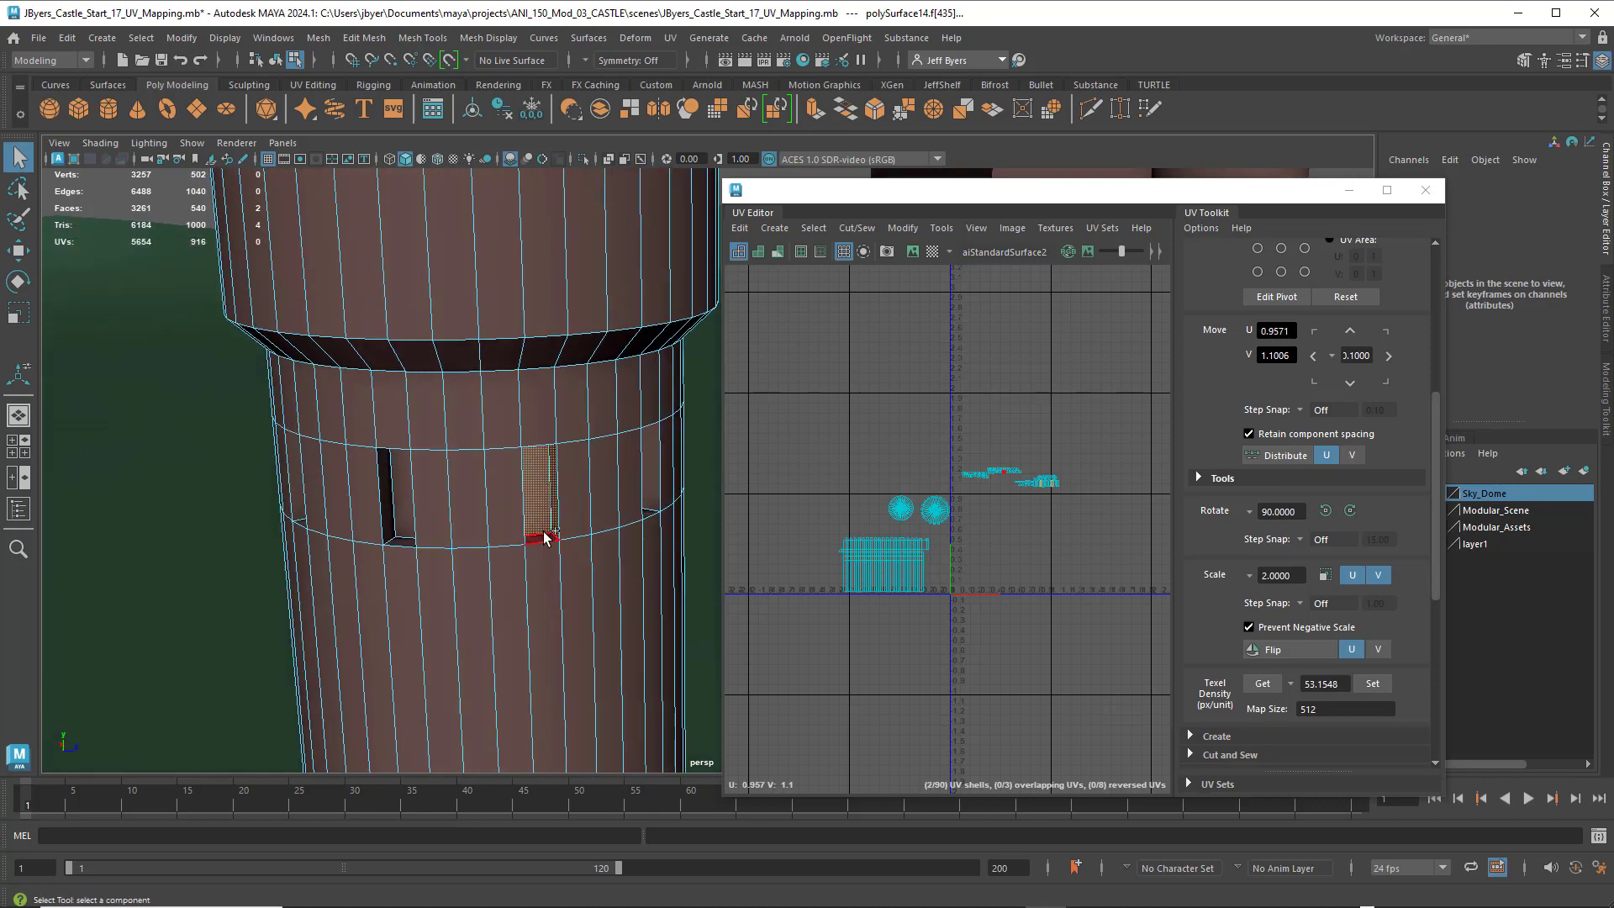
{"action": "left_click", "coordinate": [542, 536], "text": "shift"}
{"action": "left_click_drag", "start_coordinate": [652, 475], "coordinate": [504, 412], "text": "alt"}
{"action": "left_click", "coordinate": [504, 449], "text": "shift"}
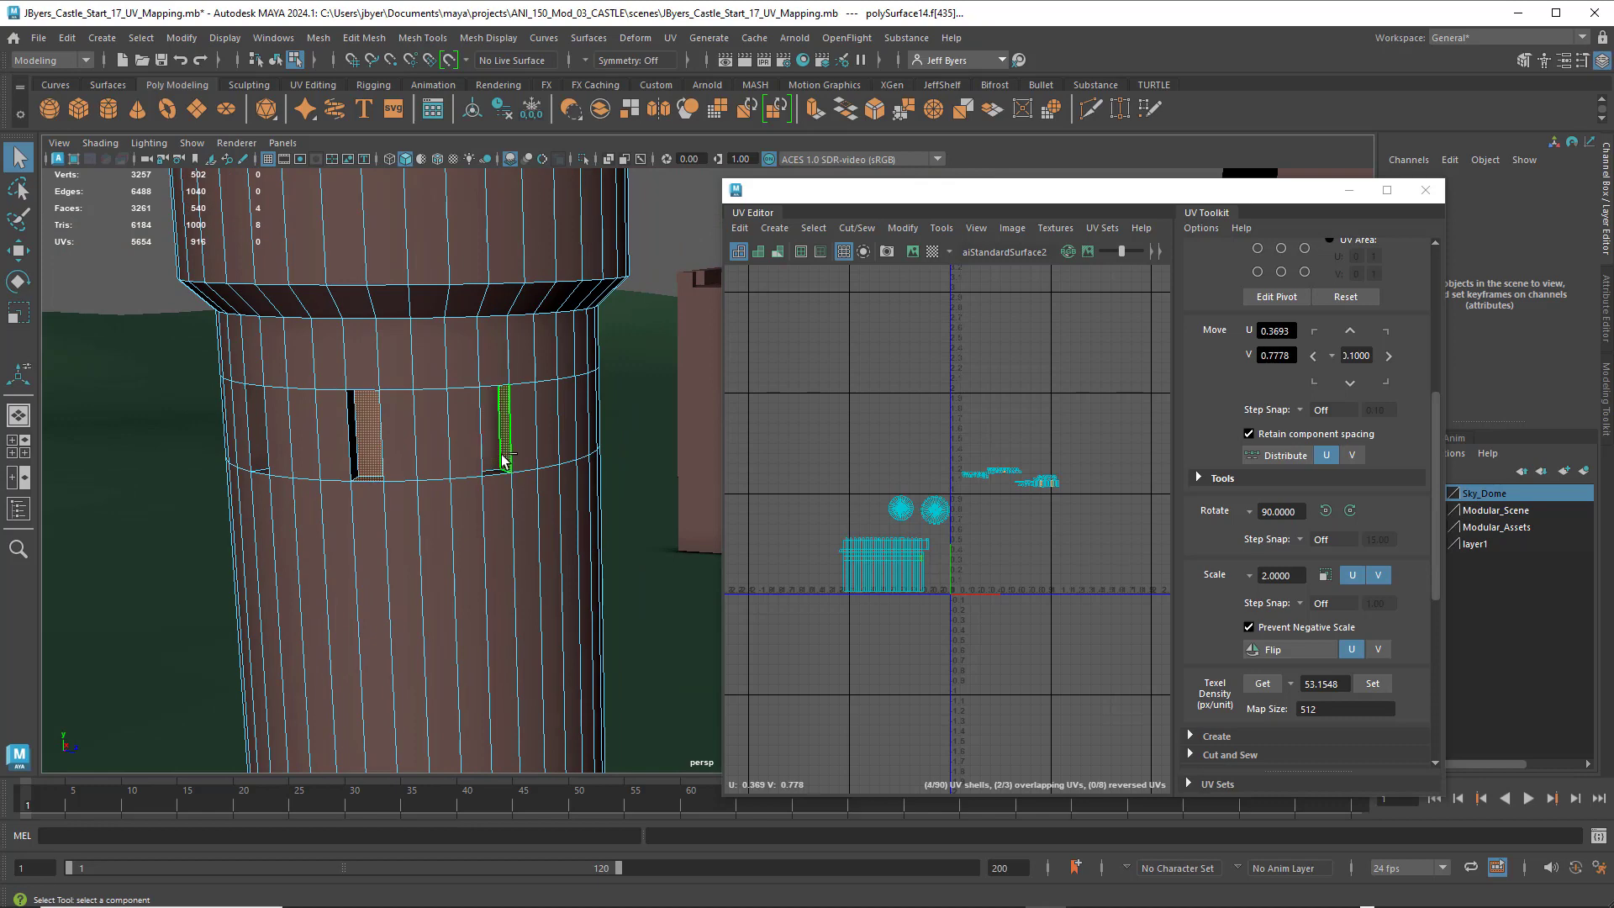
- Add the recess faces of the neighboring window slit and the remaining top and side faces of both slits to the selection
{"action": "left_click", "coordinate": [376, 433], "text": "shift"}
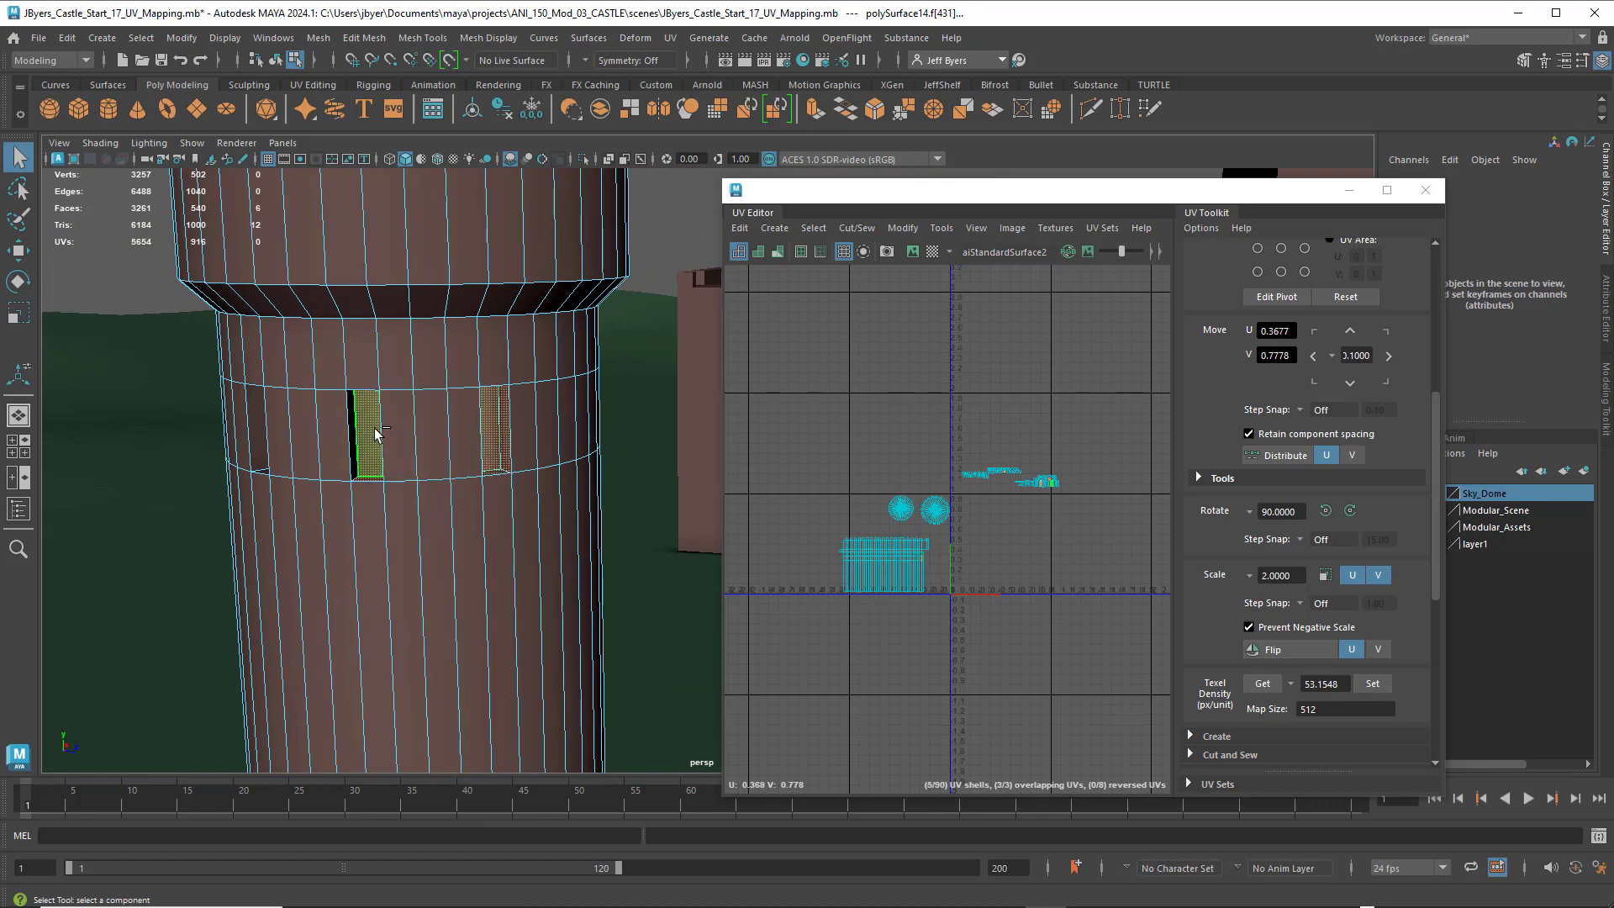
{"action": "left_click_drag", "start_coordinate": [506, 412], "coordinate": [404, 360], "text": "alt"}
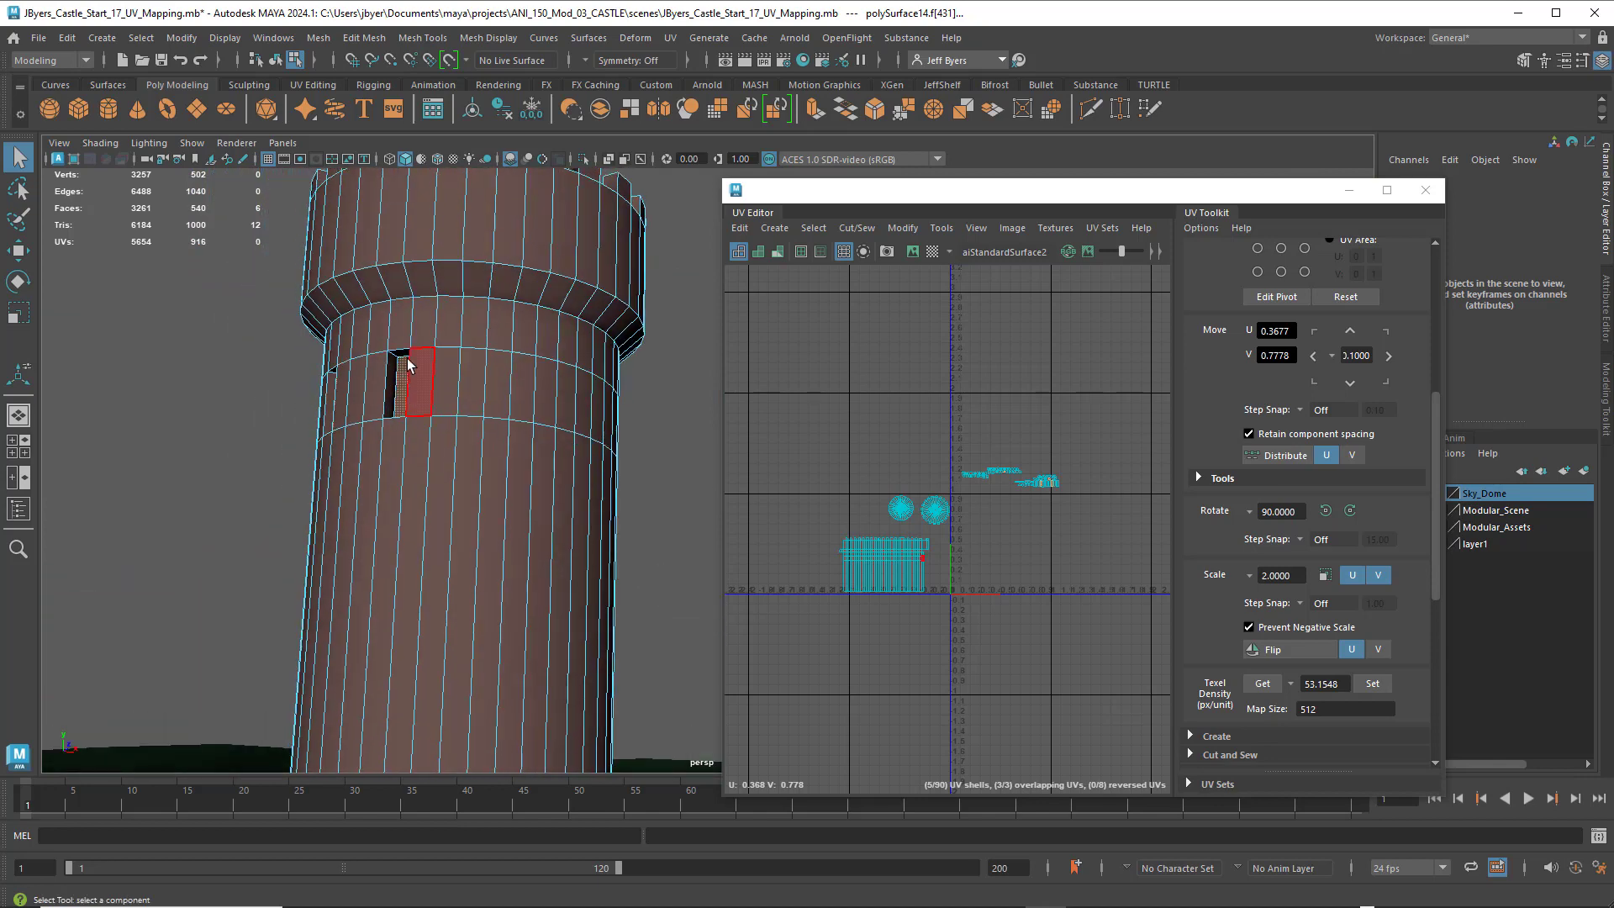
{"action": "left_click", "coordinate": [403, 356], "text": "shift"}
{"action": "left_click", "coordinate": [392, 374], "text": "shift"}
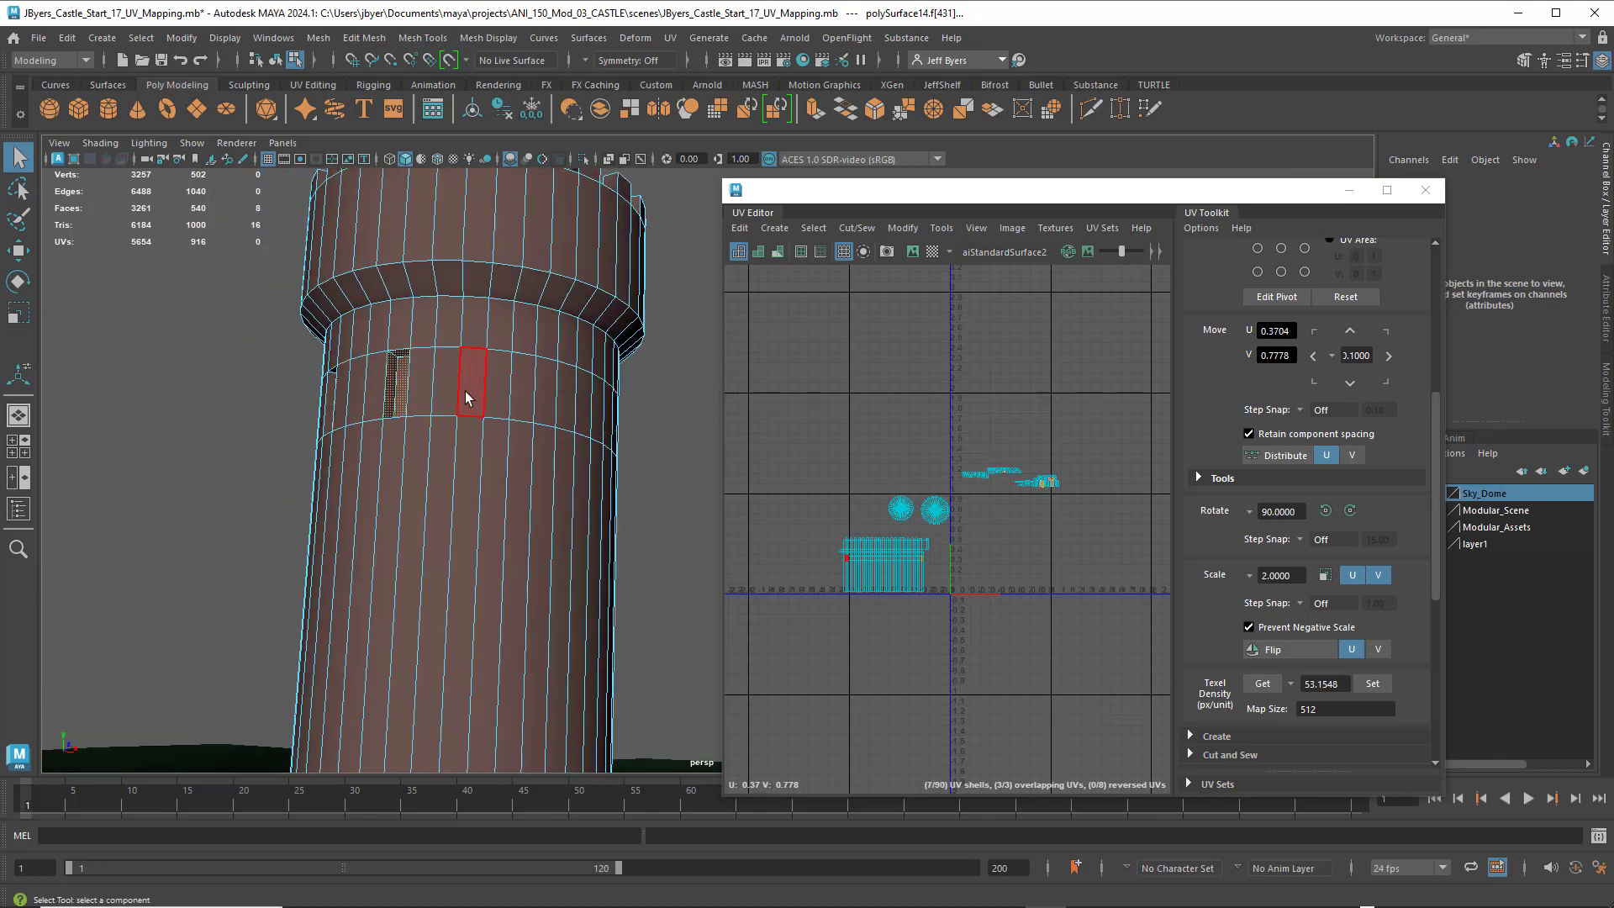
{"action": "left_click_drag", "start_coordinate": [487, 380], "coordinate": [593, 388], "text": "alt"}
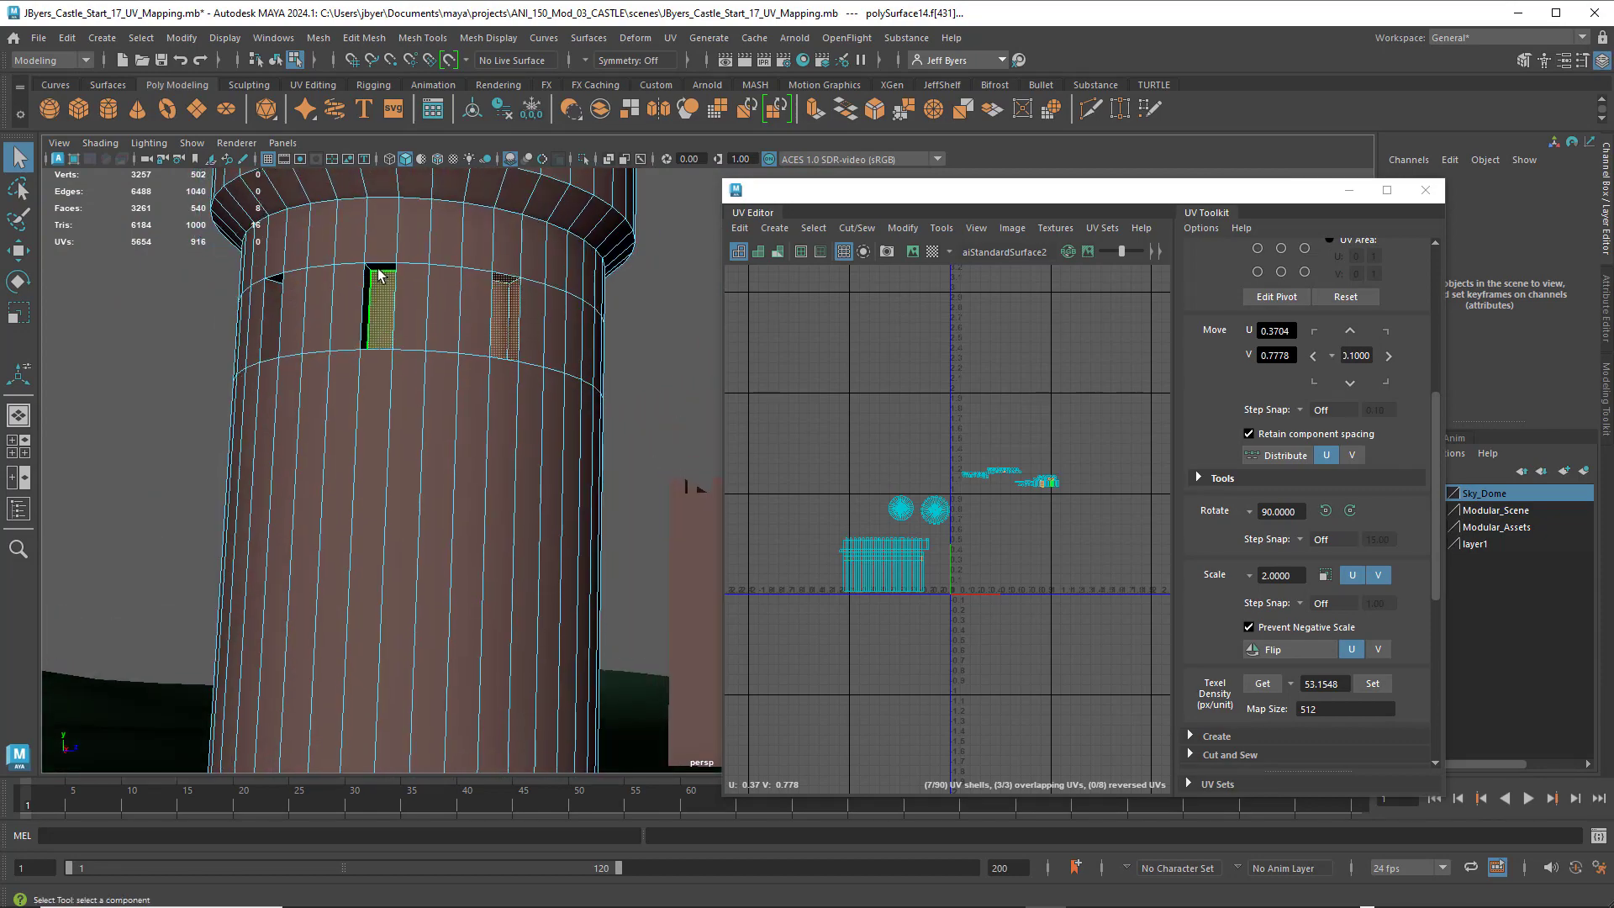
{"action": "left_click", "coordinate": [381, 268], "text": "shift"}
{"action": "left_click", "coordinate": [370, 290], "text": "shift"}
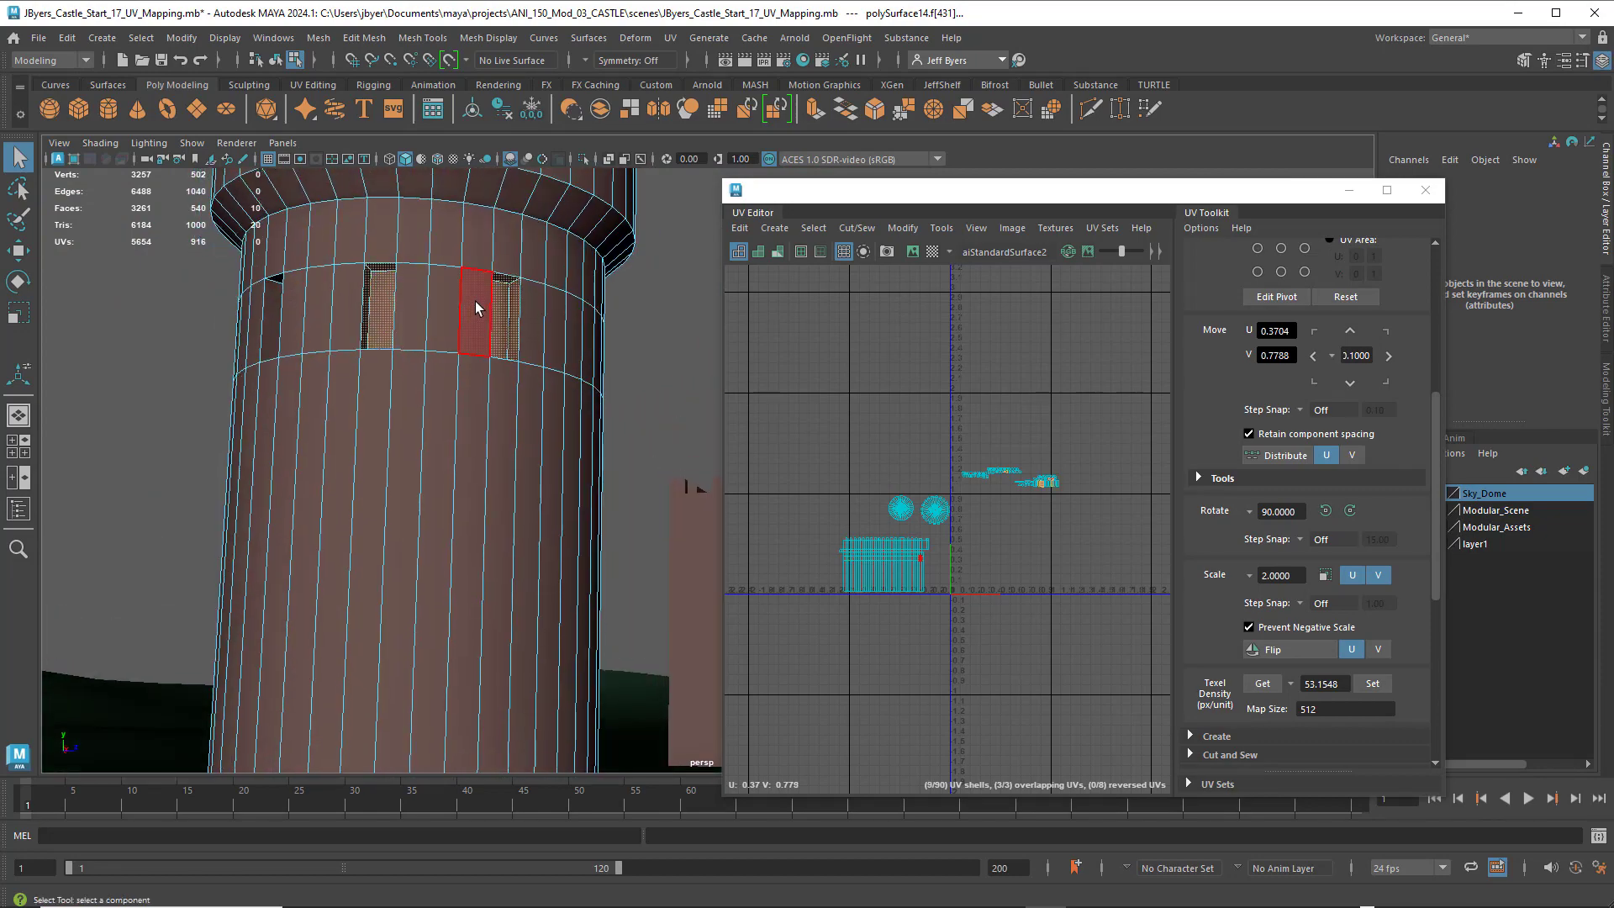
- Add the inner recess faces of the third window slit around the tower to the face selection
{"action": "left_click_drag", "start_coordinate": [476, 309], "coordinate": [594, 335], "text": "alt"}
{"action": "middle_click_drag", "start_coordinate": [594, 335], "coordinate": [414, 313], "text": "alt"}
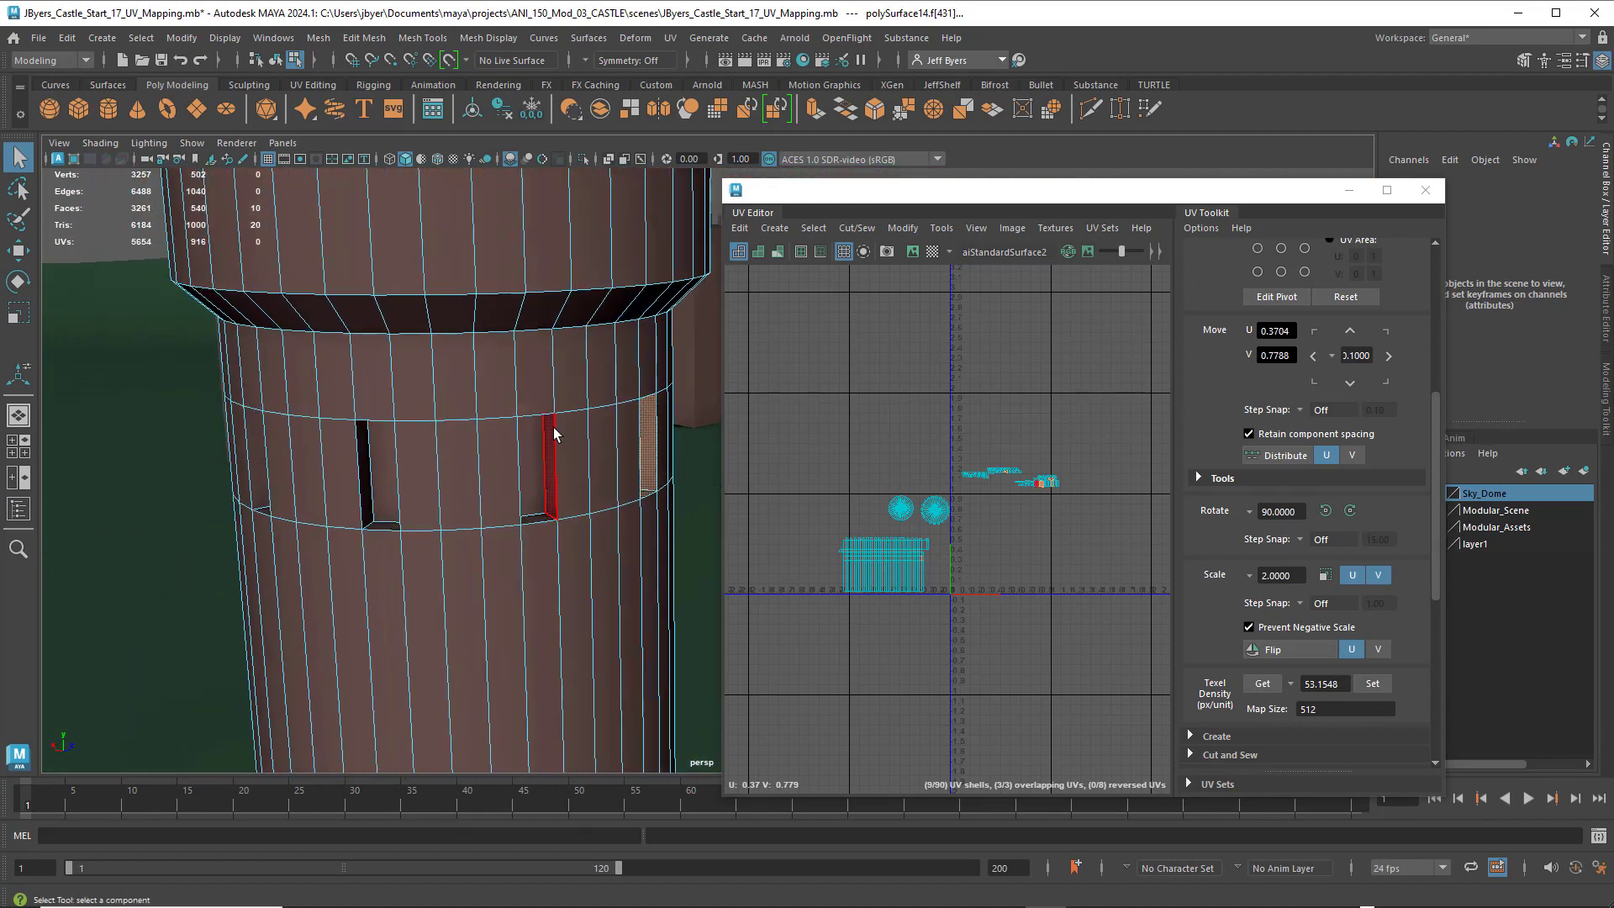
{"action": "left_click", "coordinate": [541, 480], "text": "shift"}
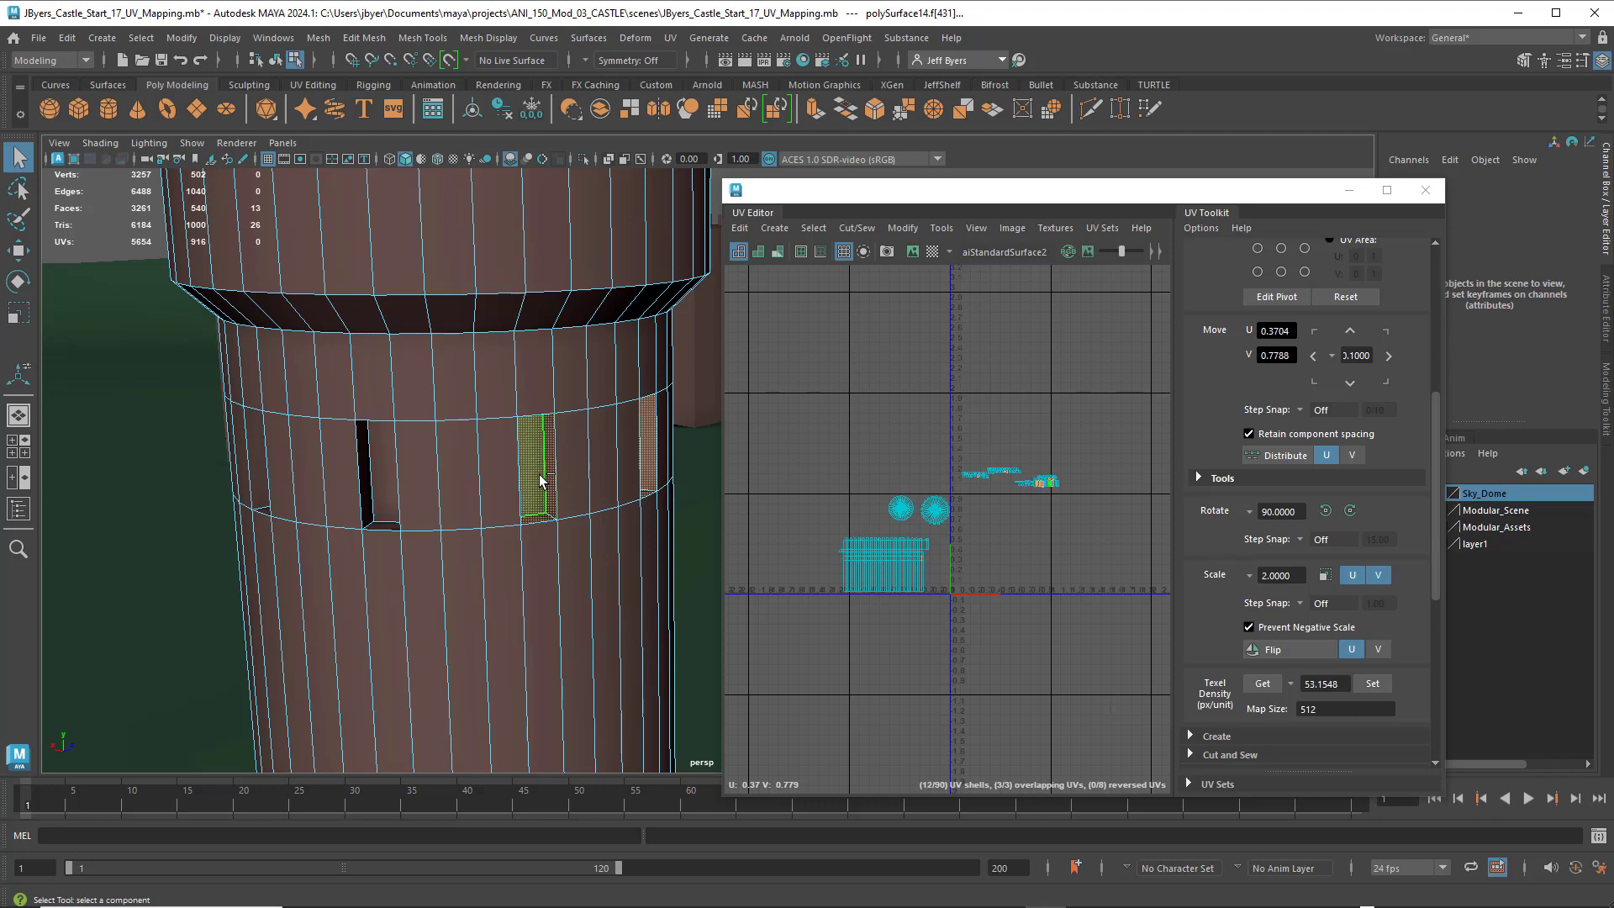
{"action": "left_click_drag", "start_coordinate": [541, 479], "coordinate": [516, 446], "text": "alt"}
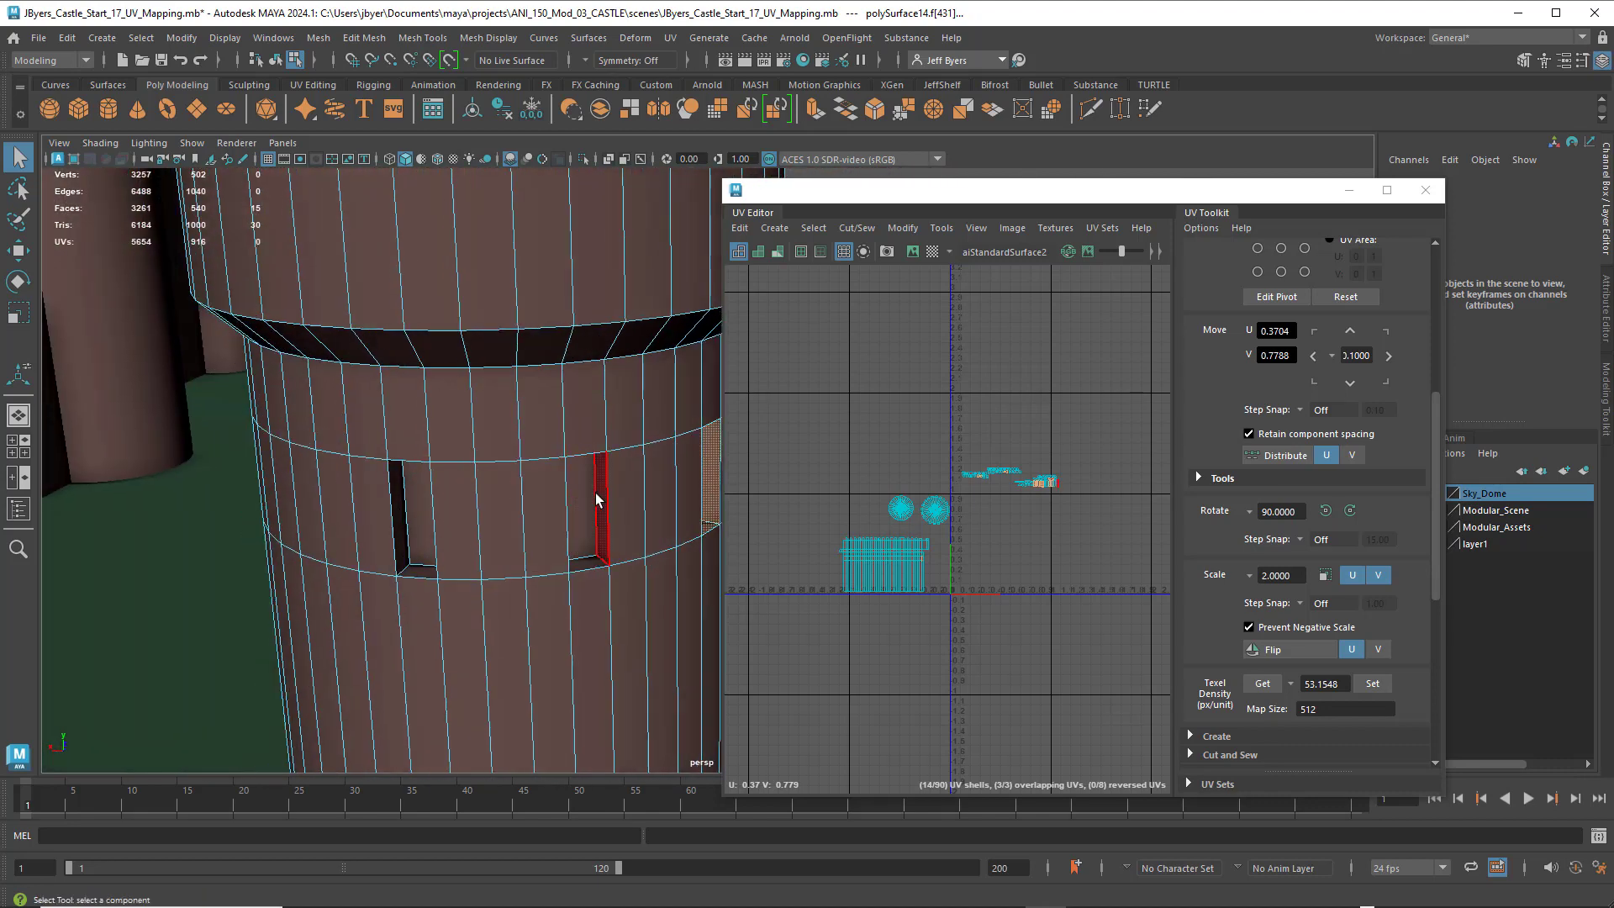
- Add the back, sill, side and top faces inside the fourth window slit to the face selection
{"action": "left_click", "coordinate": [599, 526], "text": "shift"}
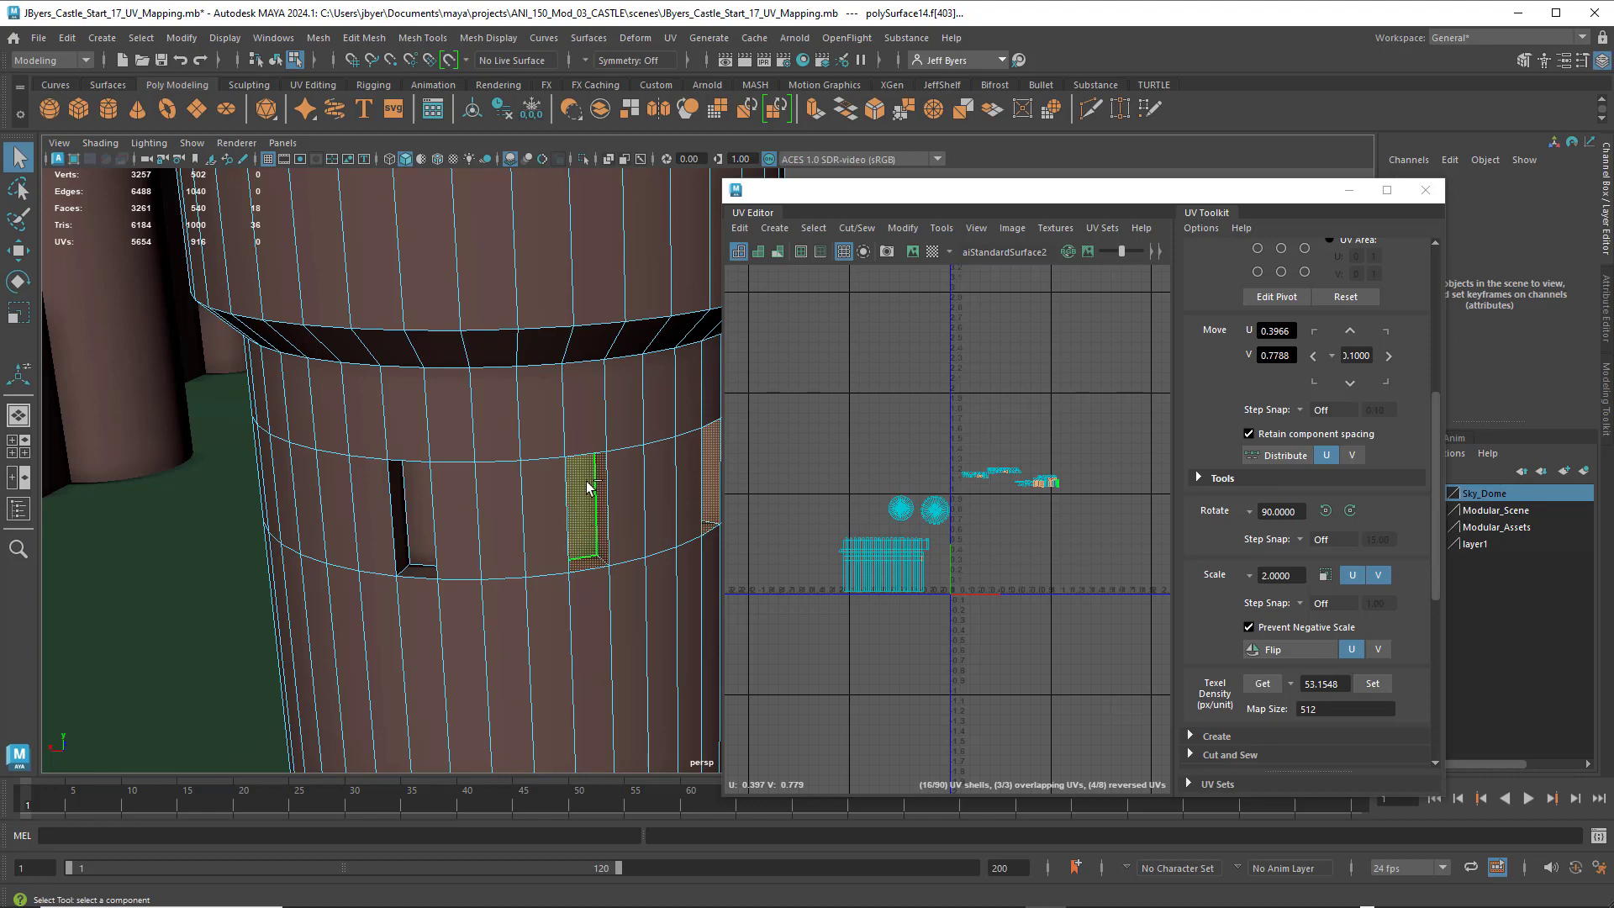
{"action": "left_click_drag", "start_coordinate": [586, 488], "coordinate": [566, 436], "text": "alt"}
{"action": "middle_click_drag", "start_coordinate": [496, 349], "coordinate": [446, 412], "text": "alt"}
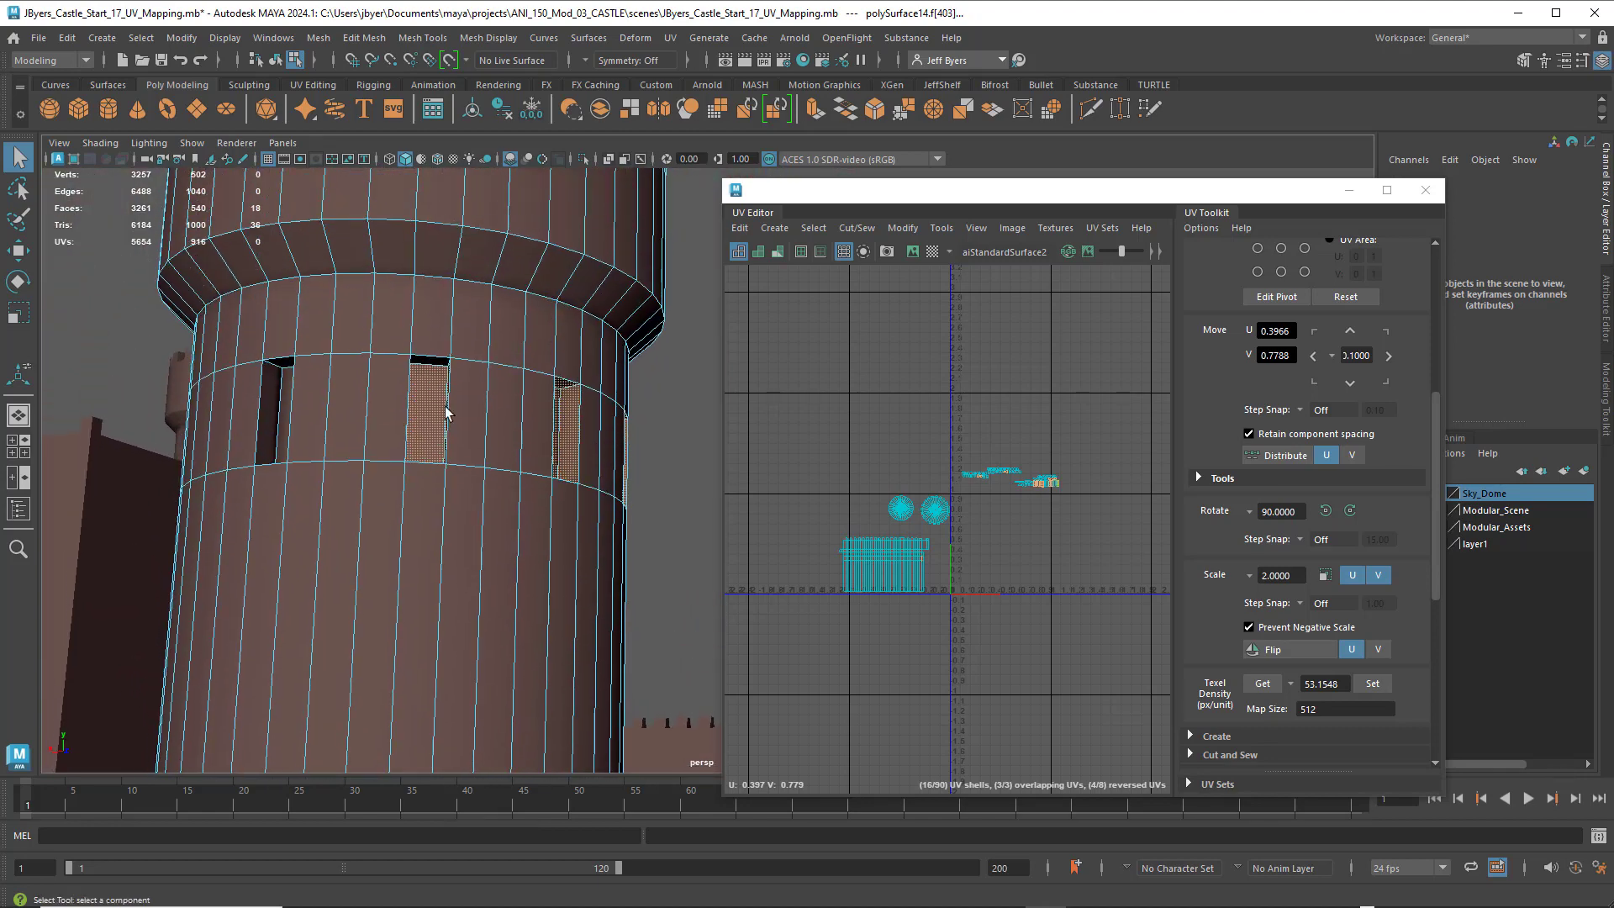
{"action": "left_click_drag", "start_coordinate": [479, 412], "coordinate": [419, 432], "text": "alt"}
{"action": "left_click", "coordinate": [224, 527], "text": "shift"}
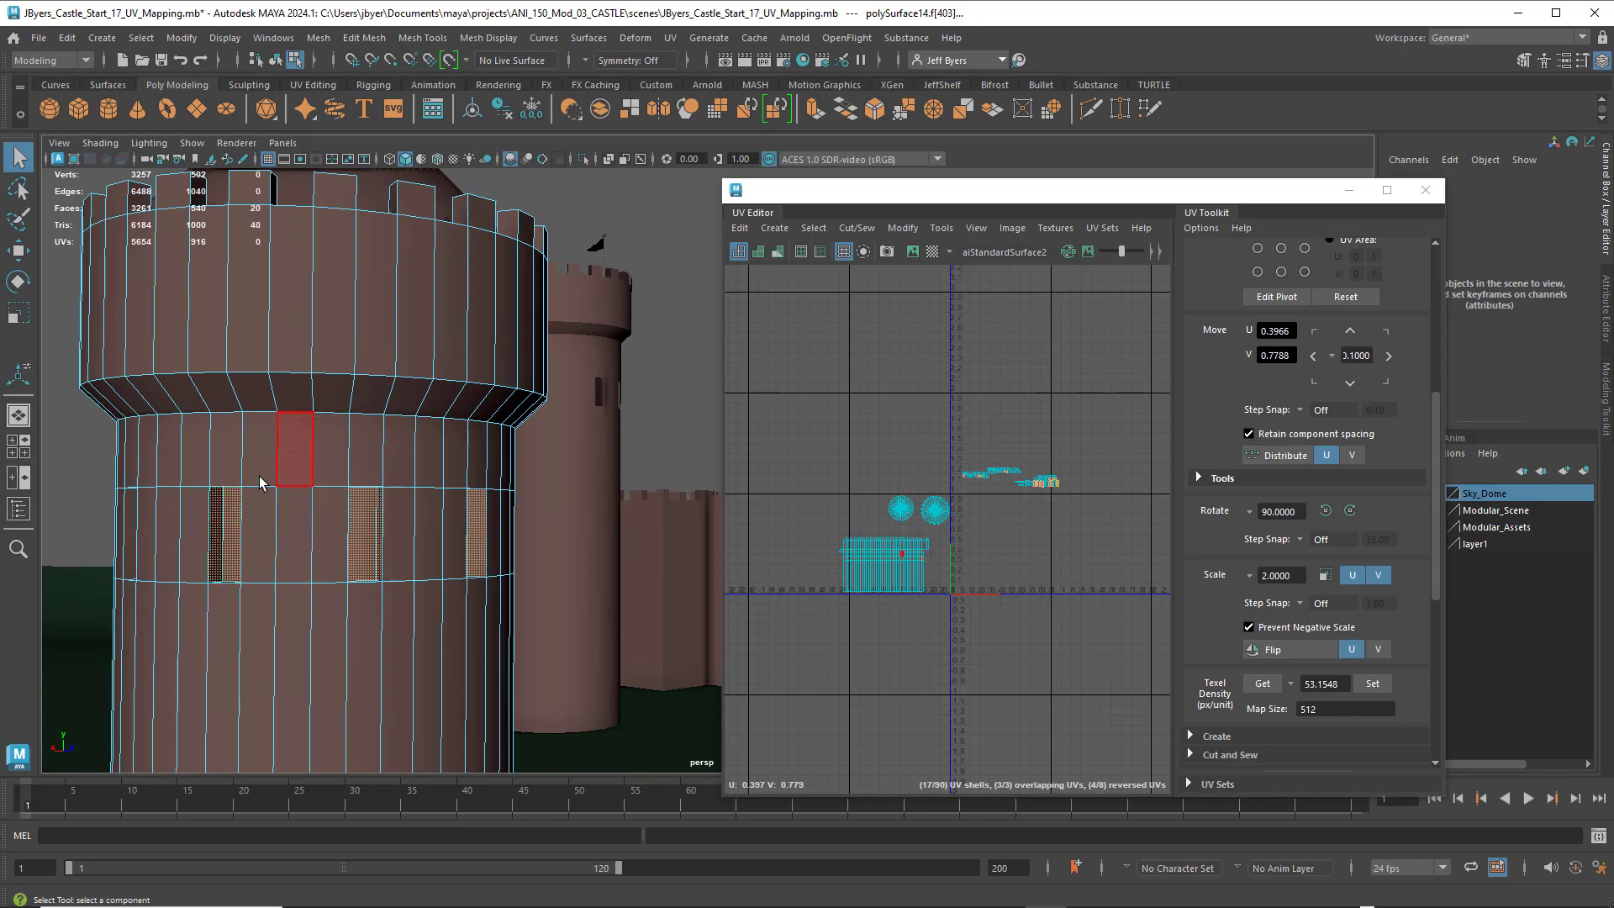
- Add the remaining unselected recess faces of the window slits around the tower to the face selection
{"action": "left_click_drag", "start_coordinate": [252, 500], "coordinate": [263, 418], "text": "alt"}
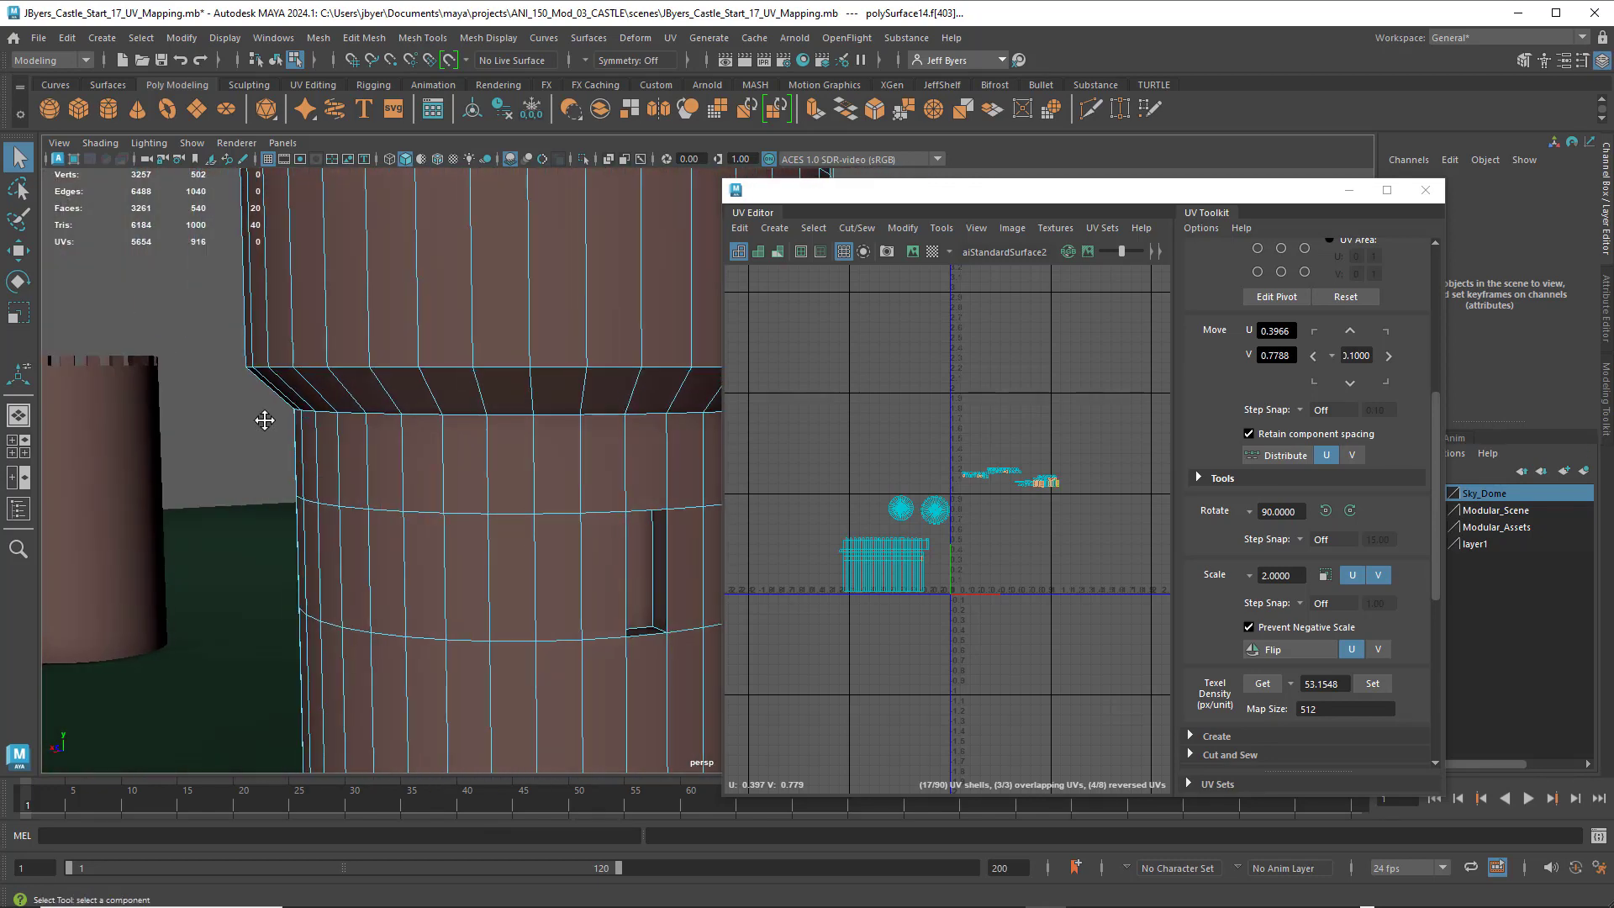
{"action": "middle_click_drag", "start_coordinate": [263, 419], "coordinate": [245, 414], "text": "alt"}
{"action": "left_click_drag", "start_coordinate": [245, 415], "coordinate": [261, 421], "text": "alt"}
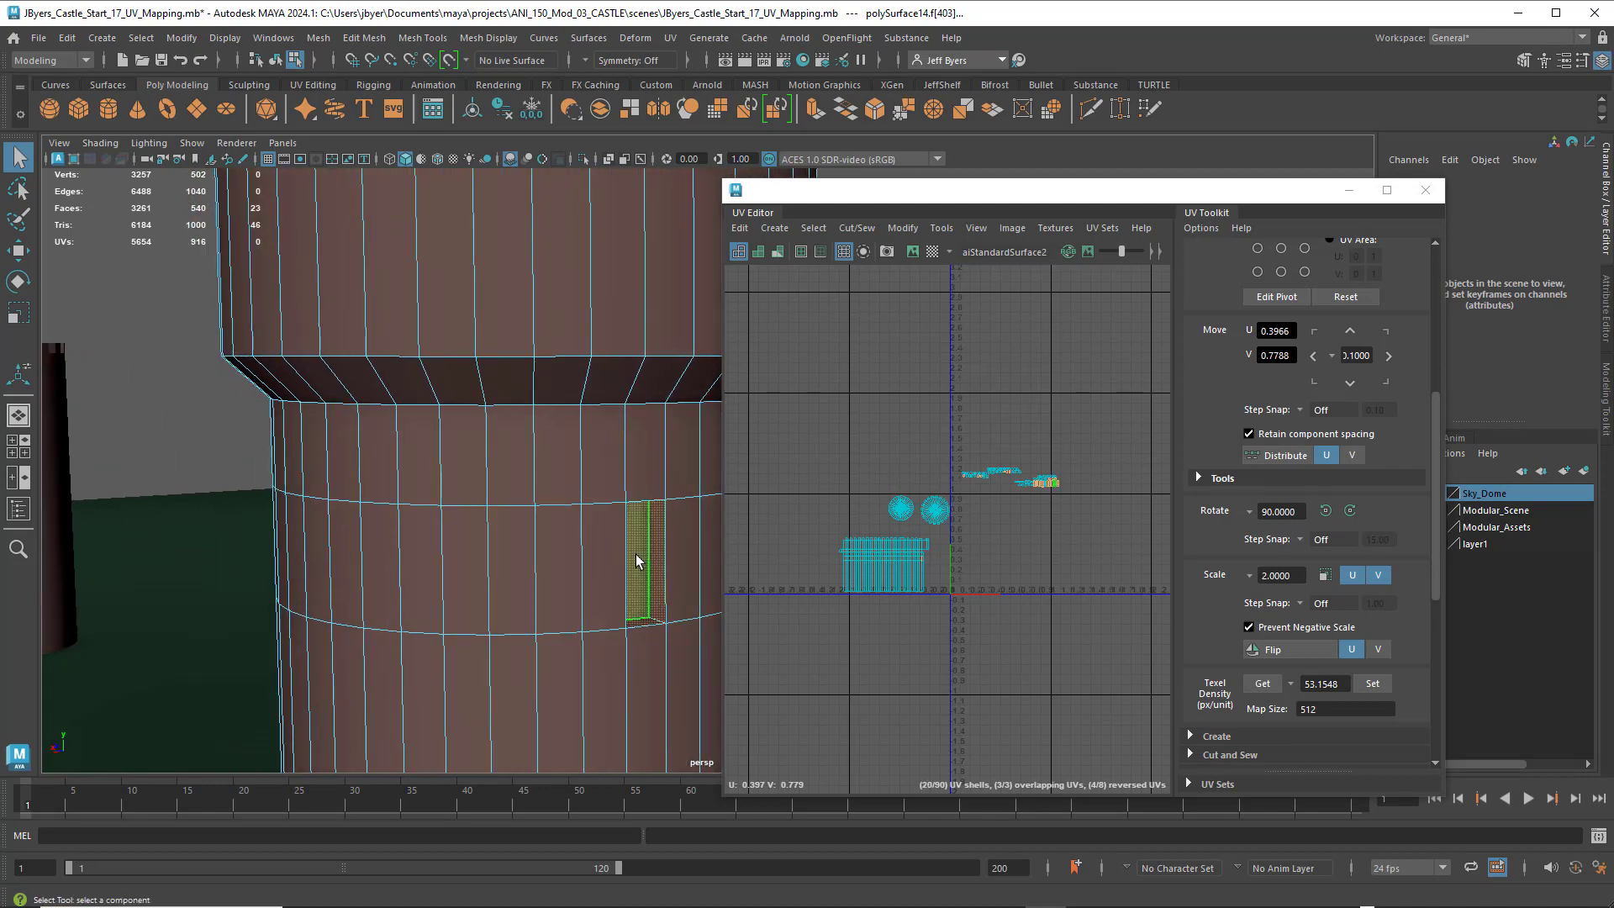
{"action": "right_click_drag", "start_coordinate": [636, 561], "coordinate": [521, 572], "text": "alt"}
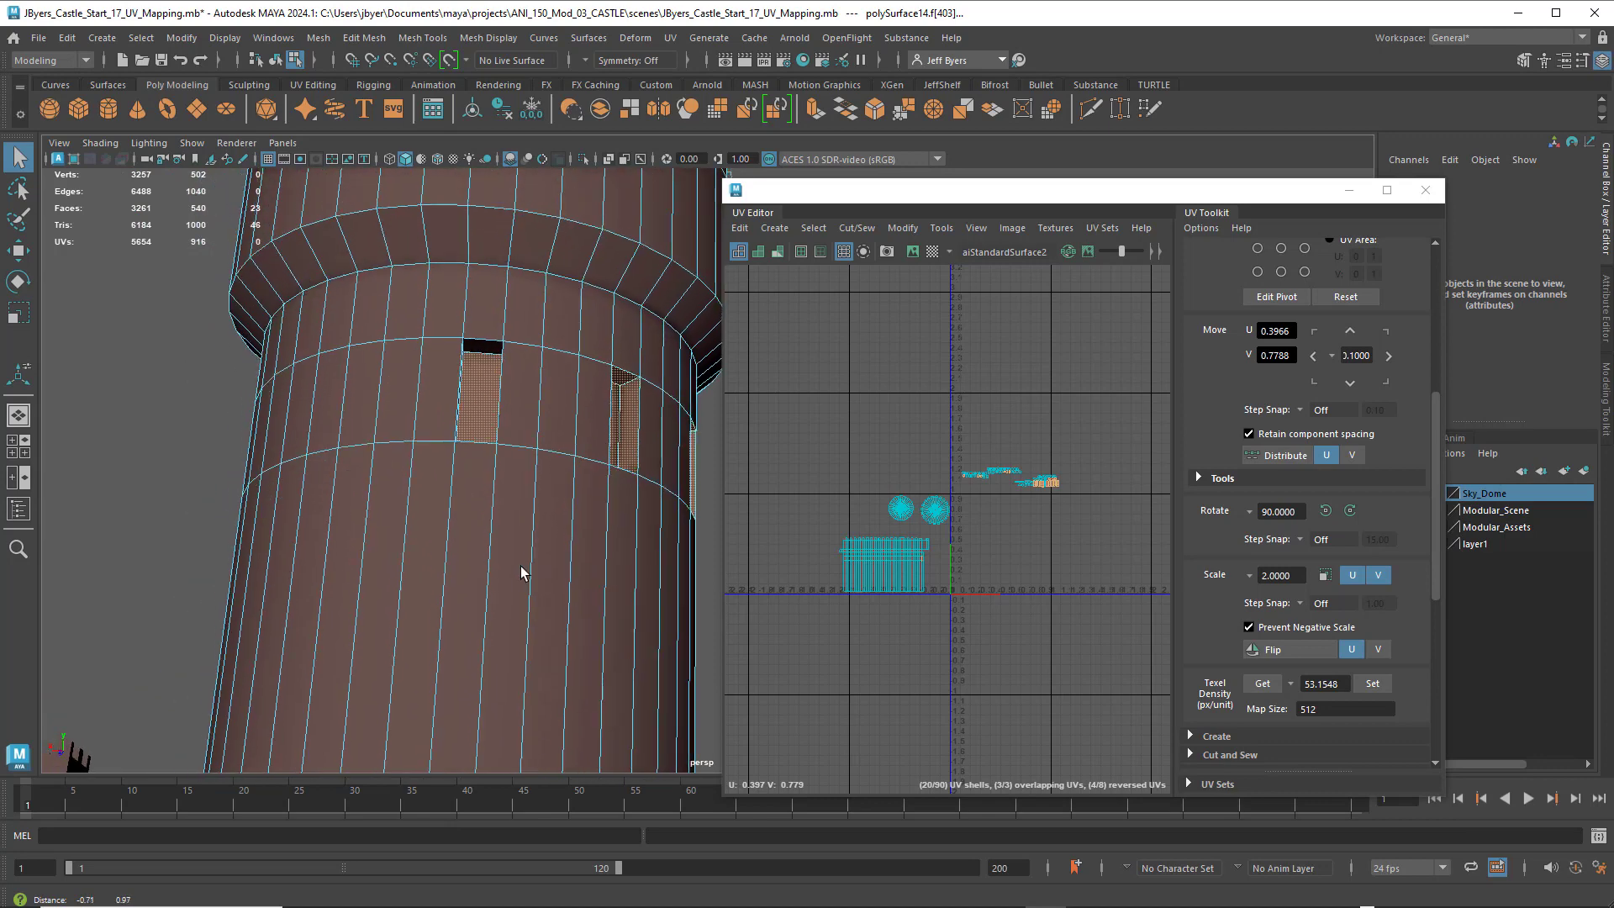
{"action": "left_click_drag", "start_coordinate": [521, 572], "coordinate": [468, 558], "text": "alt"}
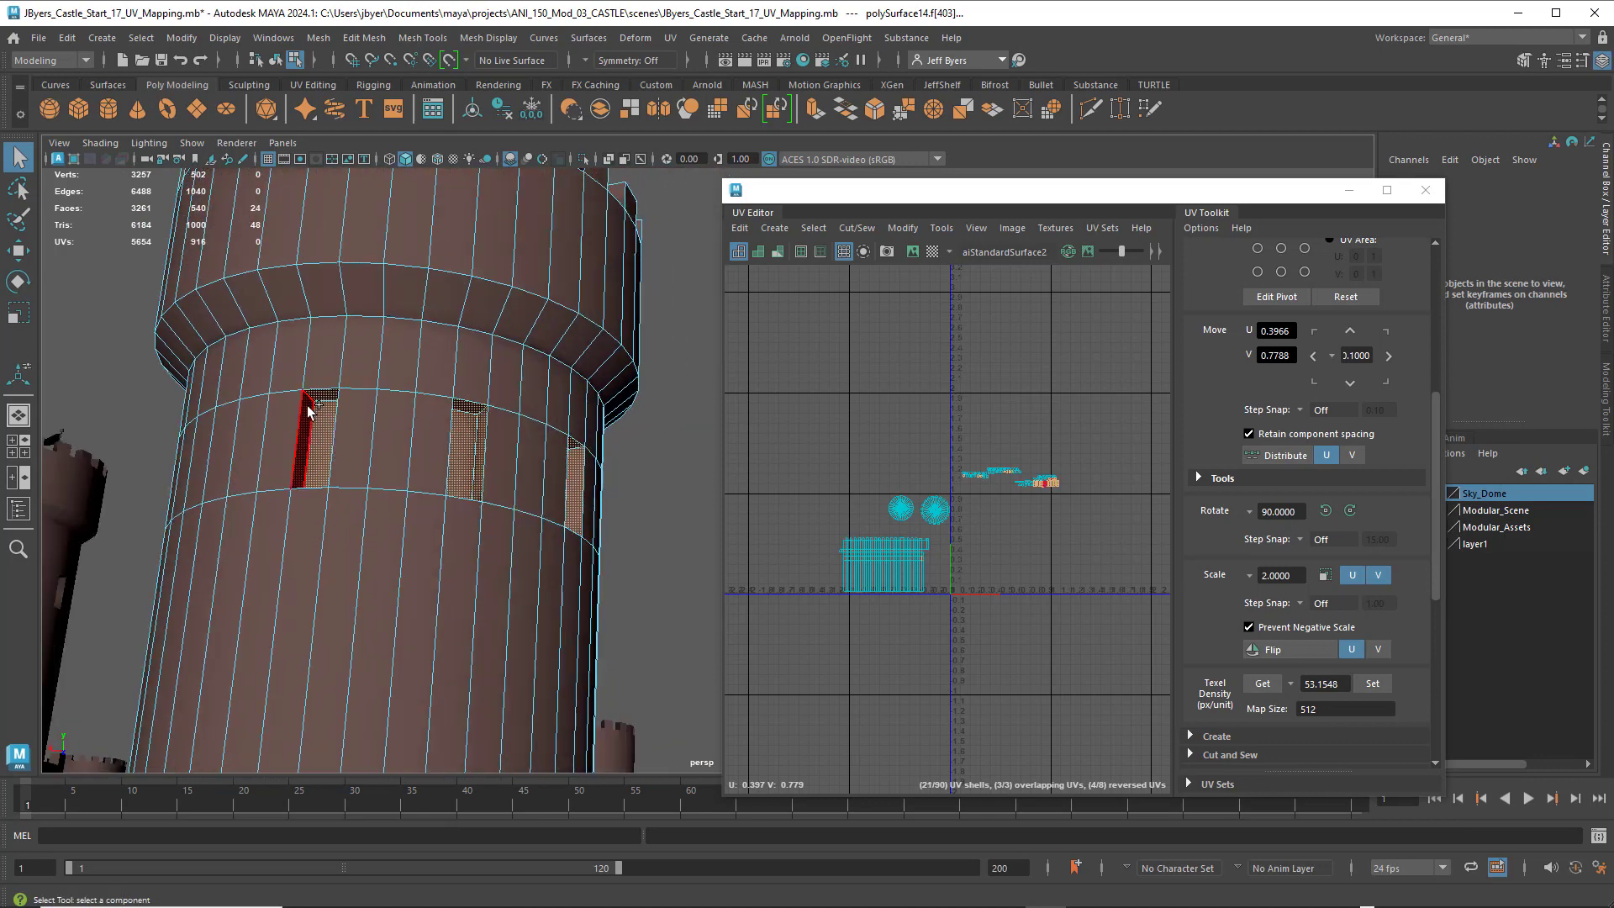
{"action": "left_click", "coordinate": [308, 406], "text": "shift"}
{"action": "scroll", "coordinate": [392, 465], "scroll_direction": "down", "scroll_amount": 4}
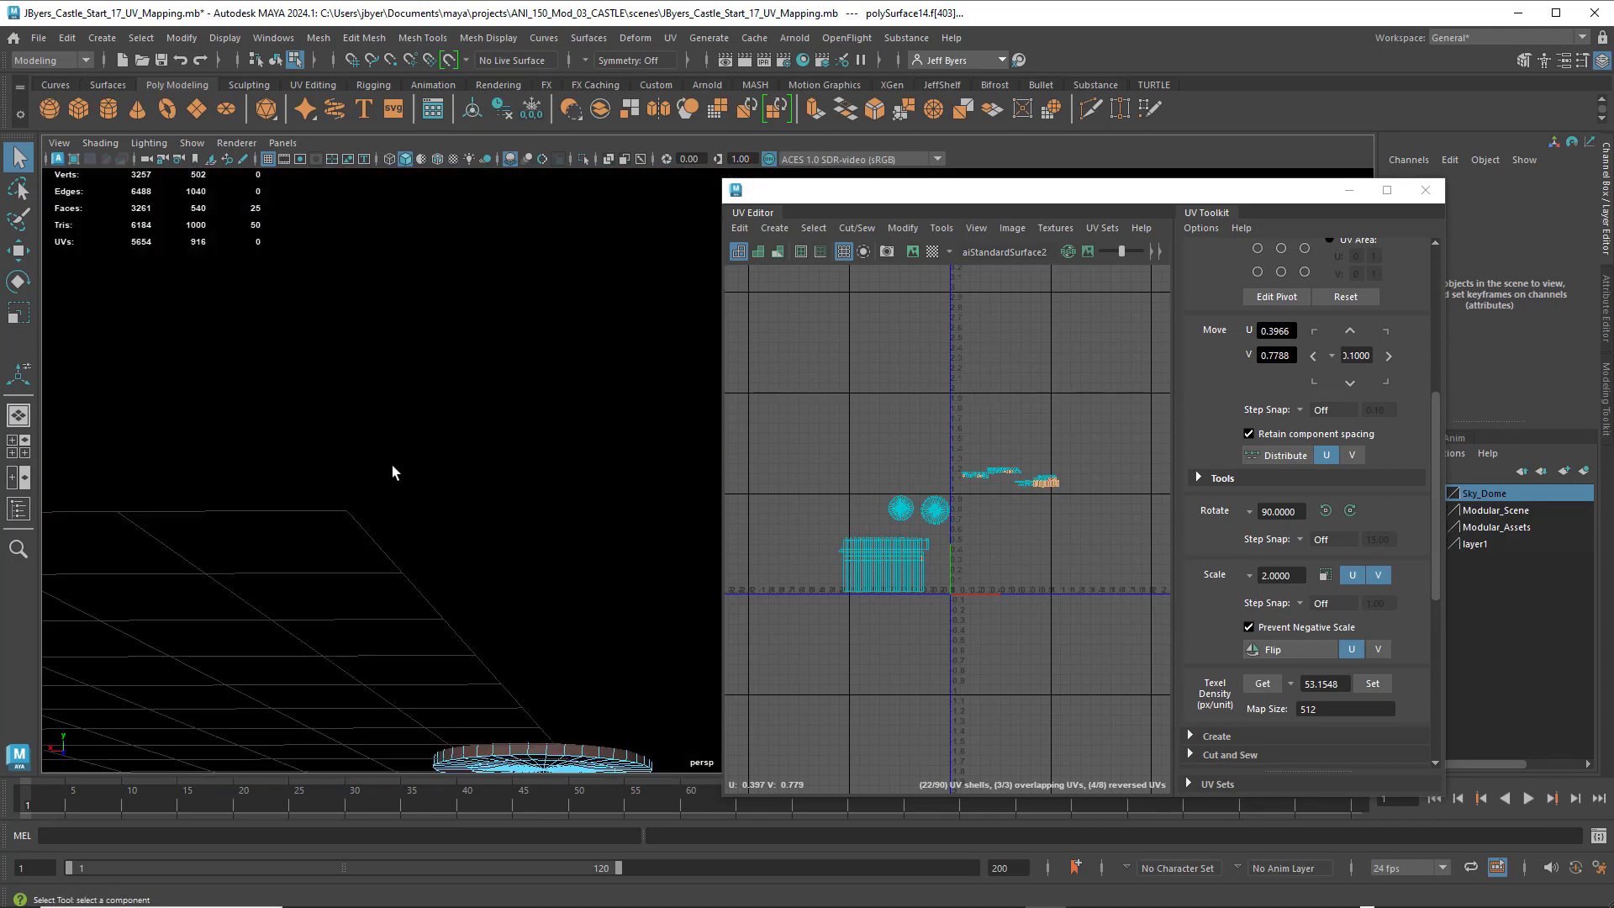
{"action": "scroll", "coordinate": [392, 472], "scroll_direction": "up", "scroll_amount": 4}
- Show the scene in wireframe and move the selected window-recess shells straight down in UV space, clear of the small crenellation shells
{"action": "key", "text": "4"}
{"action": "mouse_move", "coordinate": [439, 517]}
{"action": "left_mouse_down", "text": "alt"}
{"action": "mouse_move", "coordinate": [436, 467]}
{"action": "mouse_move", "coordinate": [335, 504]}
{"action": "mouse_move", "coordinate": [462, 542]}
{"action": "mouse_move", "coordinate": [179, 504]}
{"action": "mouse_move", "coordinate": [357, 509]}
{"action": "mouse_move", "coordinate": [436, 540]}
{"action": "left_mouse_up", "text": "alt"}
{"action": "middle_click_drag", "start_coordinate": [460, 509], "coordinate": [343, 500], "text": "alt"}
{"action": "left_click_drag", "start_coordinate": [343, 500], "coordinate": [443, 518], "text": "alt"}
{"action": "scroll", "coordinate": [1073, 531], "scroll_direction": "up", "scroll_amount": 5}
{"action": "middle_click_drag", "start_coordinate": [1041, 506], "coordinate": [1109, 569], "text": "alt"}
{"action": "scroll", "coordinate": [1082, 563], "scroll_direction": "down", "scroll_amount": 2}
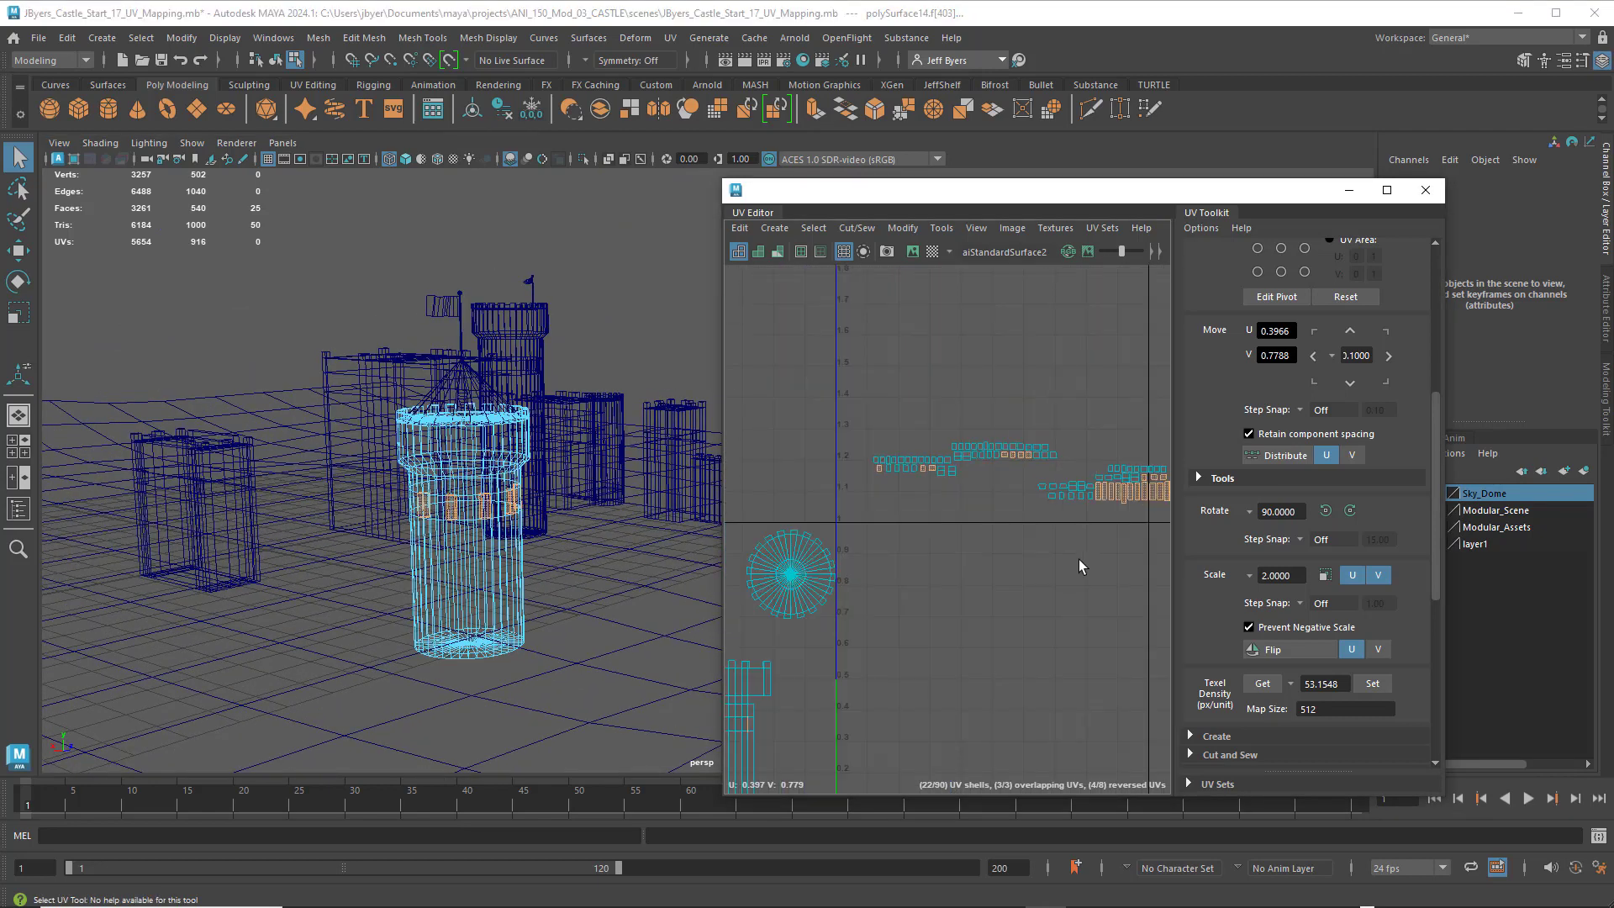
{"action": "key", "text": "w"}
{"action": "left_click_drag", "start_coordinate": [978, 511], "coordinate": [971, 711]}
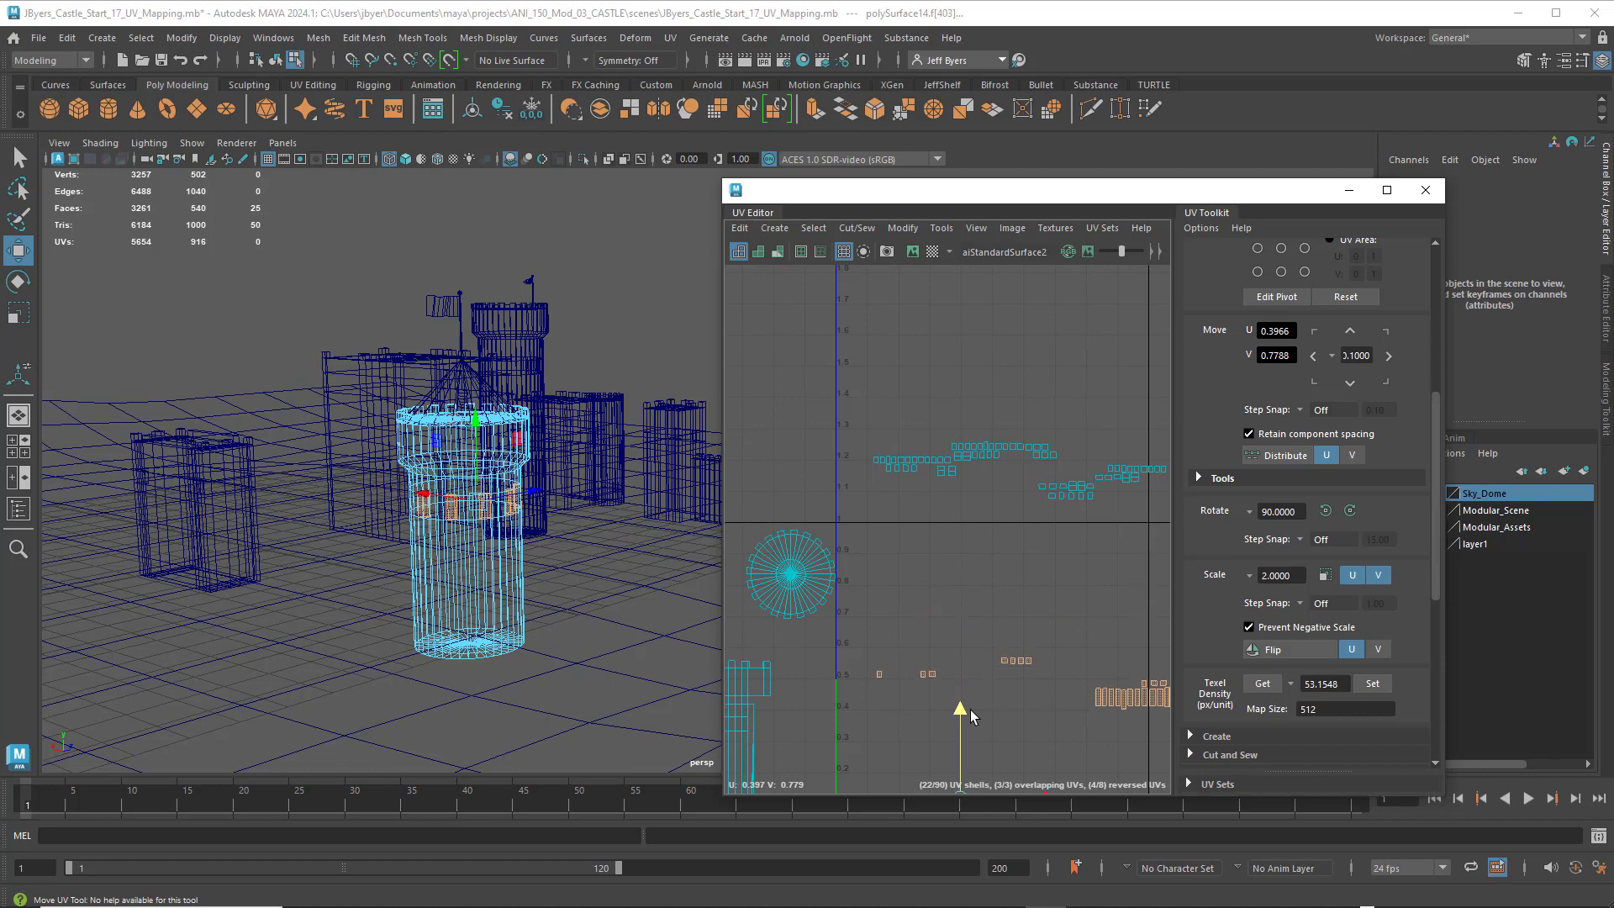
- Maximize the UV Editor and move the group of long recess shells and three small ones near the UV origin, inside the 0–1 tile
{"action": "scroll", "coordinate": [1020, 549], "scroll_direction": "down", "scroll_amount": 2}
{"action": "middle_click_drag", "start_coordinate": [1022, 547], "coordinate": [990, 441], "text": "alt"}
{"action": "scroll", "coordinate": [921, 443], "scroll_direction": "up", "scroll_amount": 4}
{"action": "scroll", "coordinate": [993, 442], "scroll_direction": "down", "scroll_amount": 1}
{"action": "left_click_drag", "start_coordinate": [1052, 205], "coordinate": [851, 0]}
{"action": "scroll", "coordinate": [1015, 328], "scroll_direction": "down", "scroll_amount": 1}
{"action": "middle_click_drag", "start_coordinate": [1023, 331], "coordinate": [947, 267], "text": "alt"}
{"action": "scroll", "coordinate": [855, 351], "scroll_direction": "down", "scroll_amount": 4}
{"action": "left_click_drag", "start_coordinate": [932, 316], "coordinate": [1166, 423]}
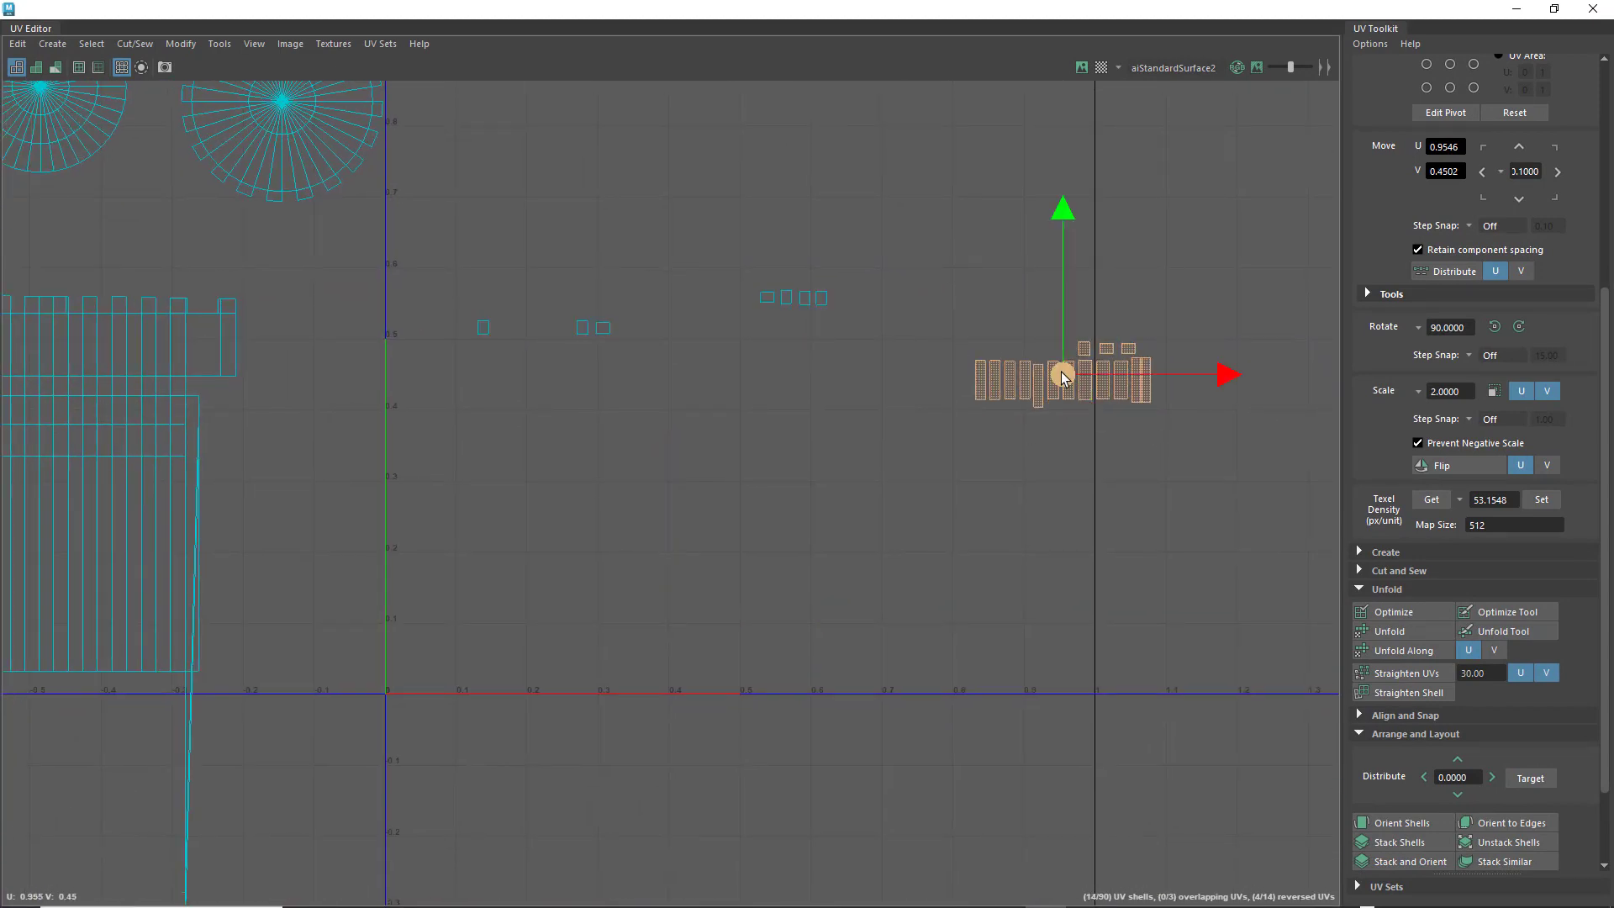
{"action": "left_click_drag", "start_coordinate": [1060, 371], "coordinate": [479, 615]}
- Place the seven remaining small recess shells in a row just below the long recess shells near the UV origin
{"action": "left_click", "coordinate": [482, 326]}
{"action": "left_click_drag", "start_coordinate": [483, 326], "coordinate": [403, 660]}
{"action": "left_click_drag", "start_coordinate": [566, 314], "coordinate": [424, 656]}
{"action": "left_click_drag", "start_coordinate": [736, 237], "coordinate": [893, 342]}
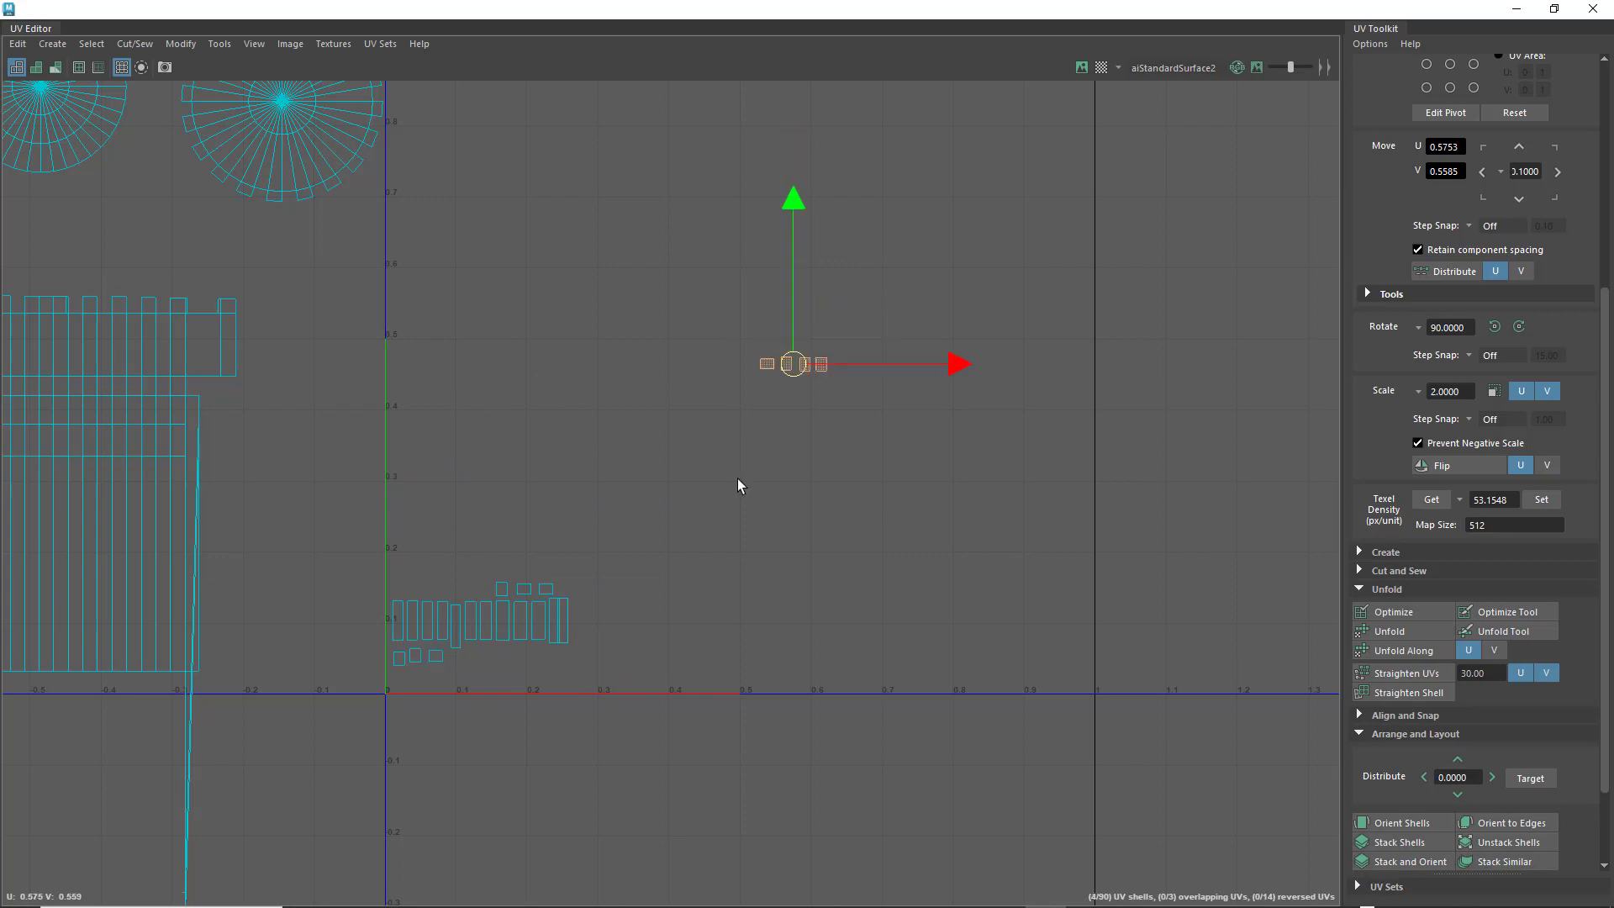
{"action": "left_click_drag", "start_coordinate": [793, 296], "coordinate": [483, 664]}
- Move the stray UV hanging below the tower wall shell up into the wall's window row
{"action": "right_click_drag", "start_coordinate": [442, 600], "coordinate": [390, 575]}
{"action": "scroll", "coordinate": [558, 517], "scroll_direction": "down", "scroll_amount": 4}
{"action": "scroll", "coordinate": [560, 517], "scroll_direction": "down", "scroll_amount": 2}
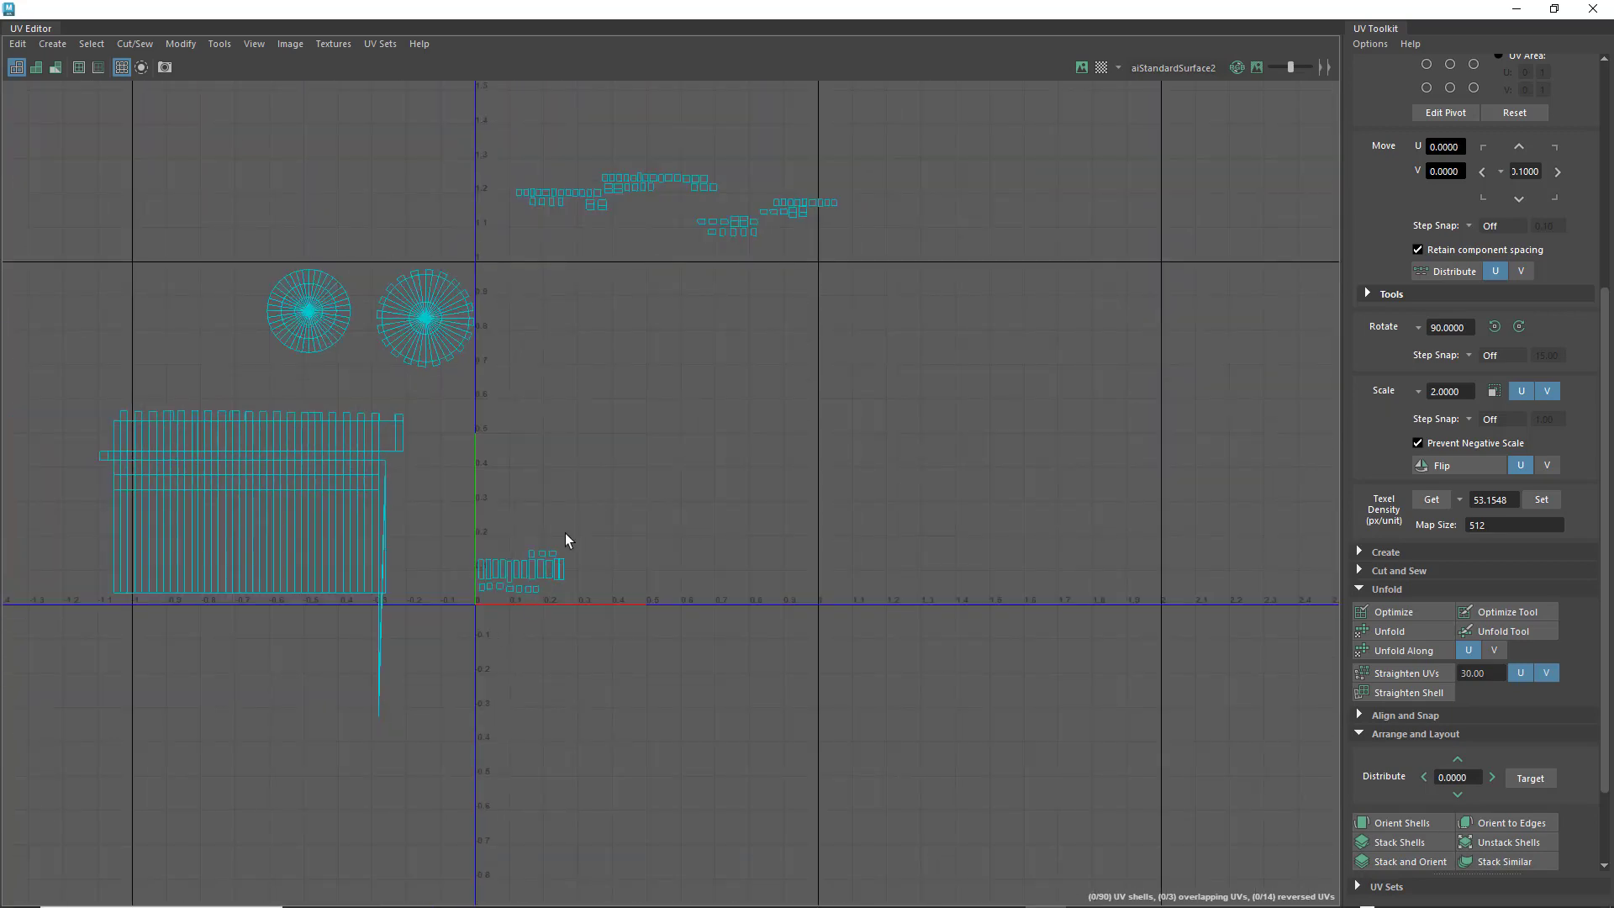
{"action": "middle_click_drag", "start_coordinate": [608, 443], "coordinate": [697, 458], "text": "alt"}
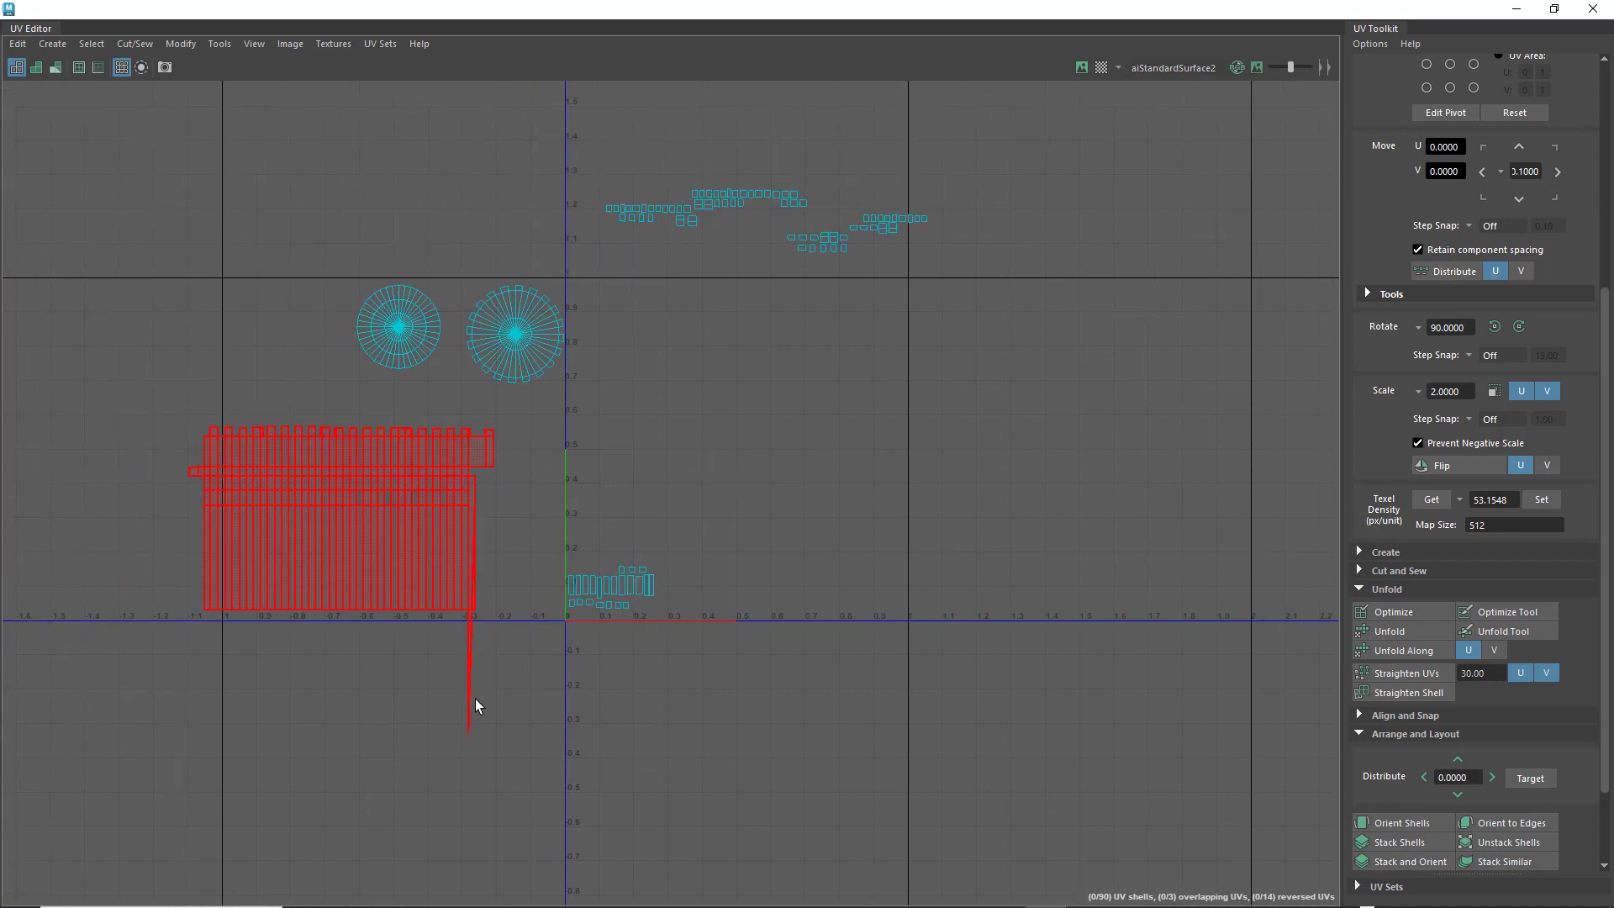
{"action": "scroll", "coordinate": [479, 701], "scroll_direction": "up", "scroll_amount": 5}
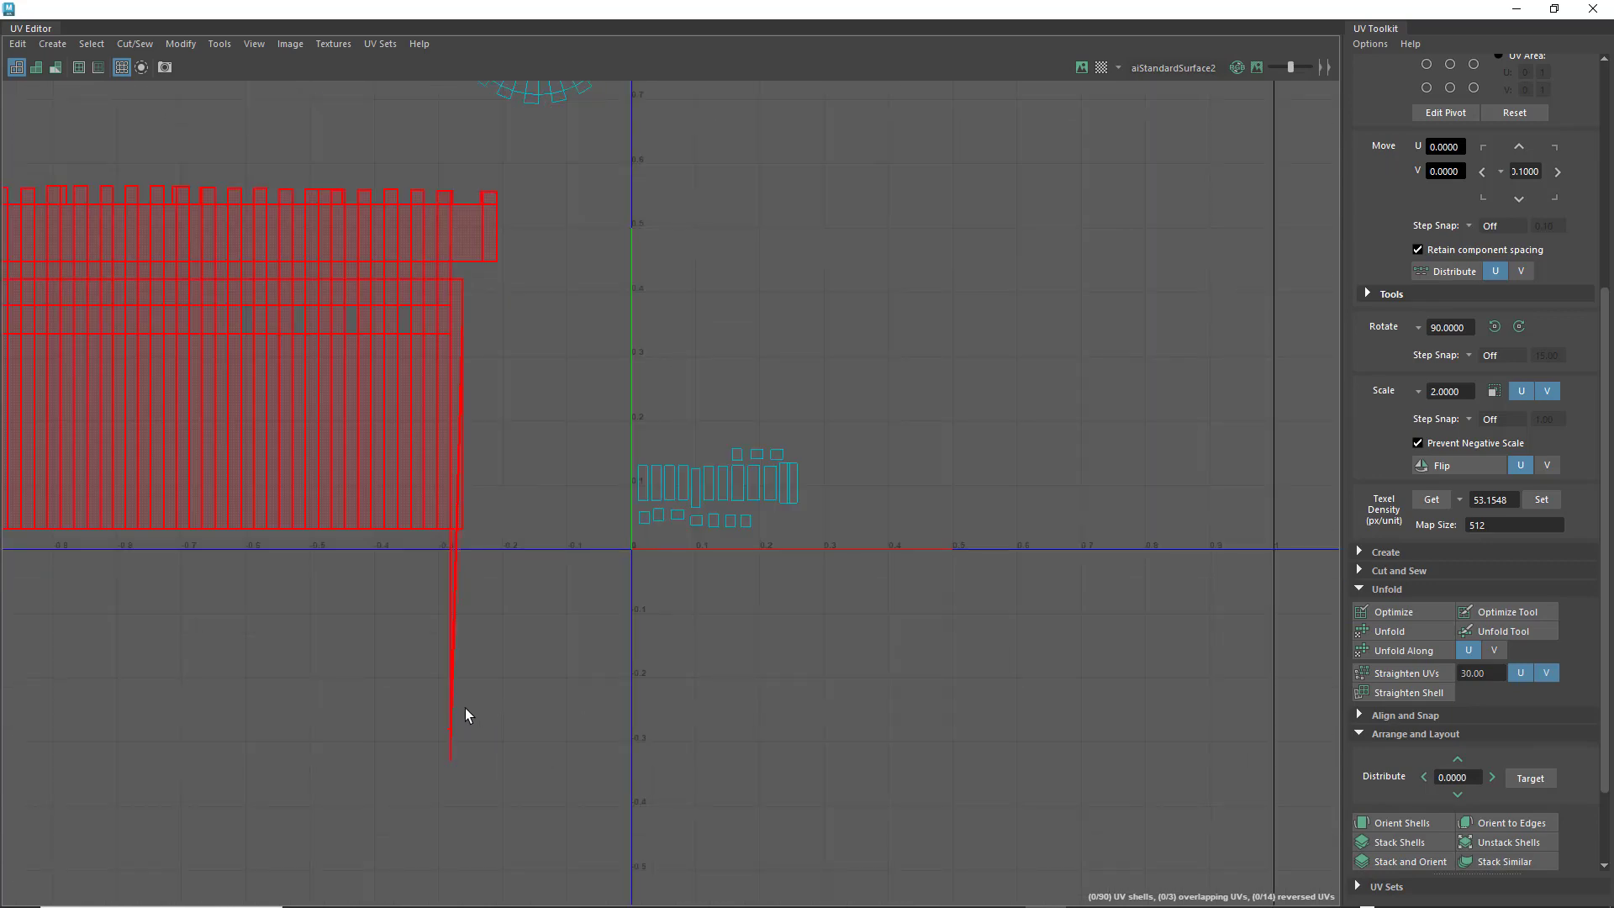
{"action": "right_click", "coordinate": [449, 754]}
{"action": "left_click", "coordinate": [526, 659]}
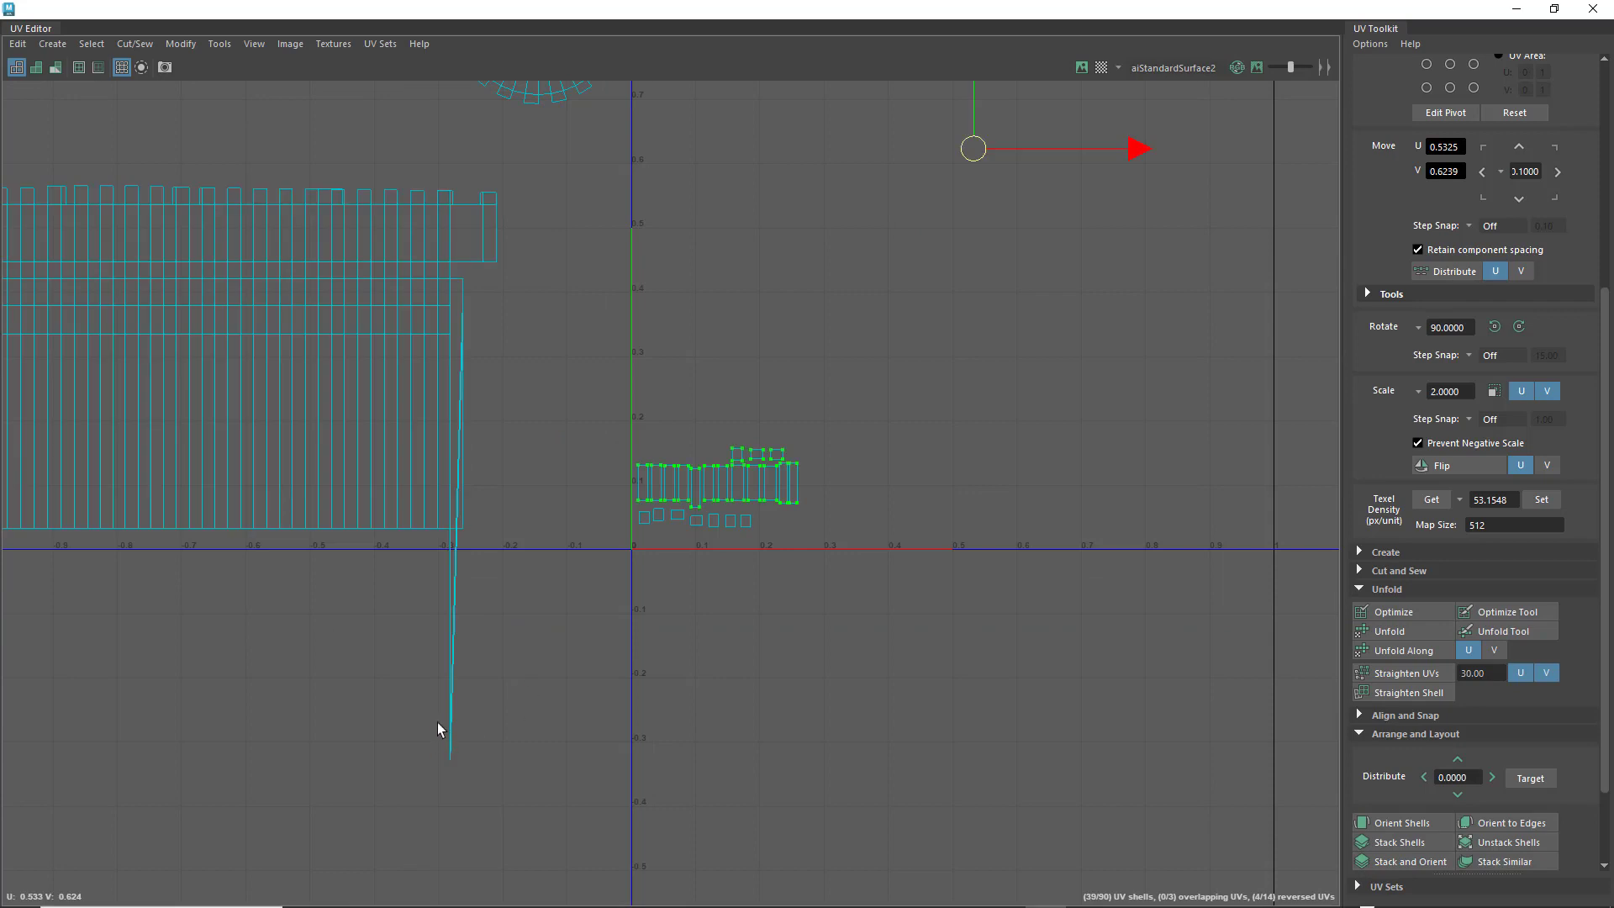
{"action": "left_click_drag", "start_coordinate": [439, 731], "coordinate": [453, 320]}
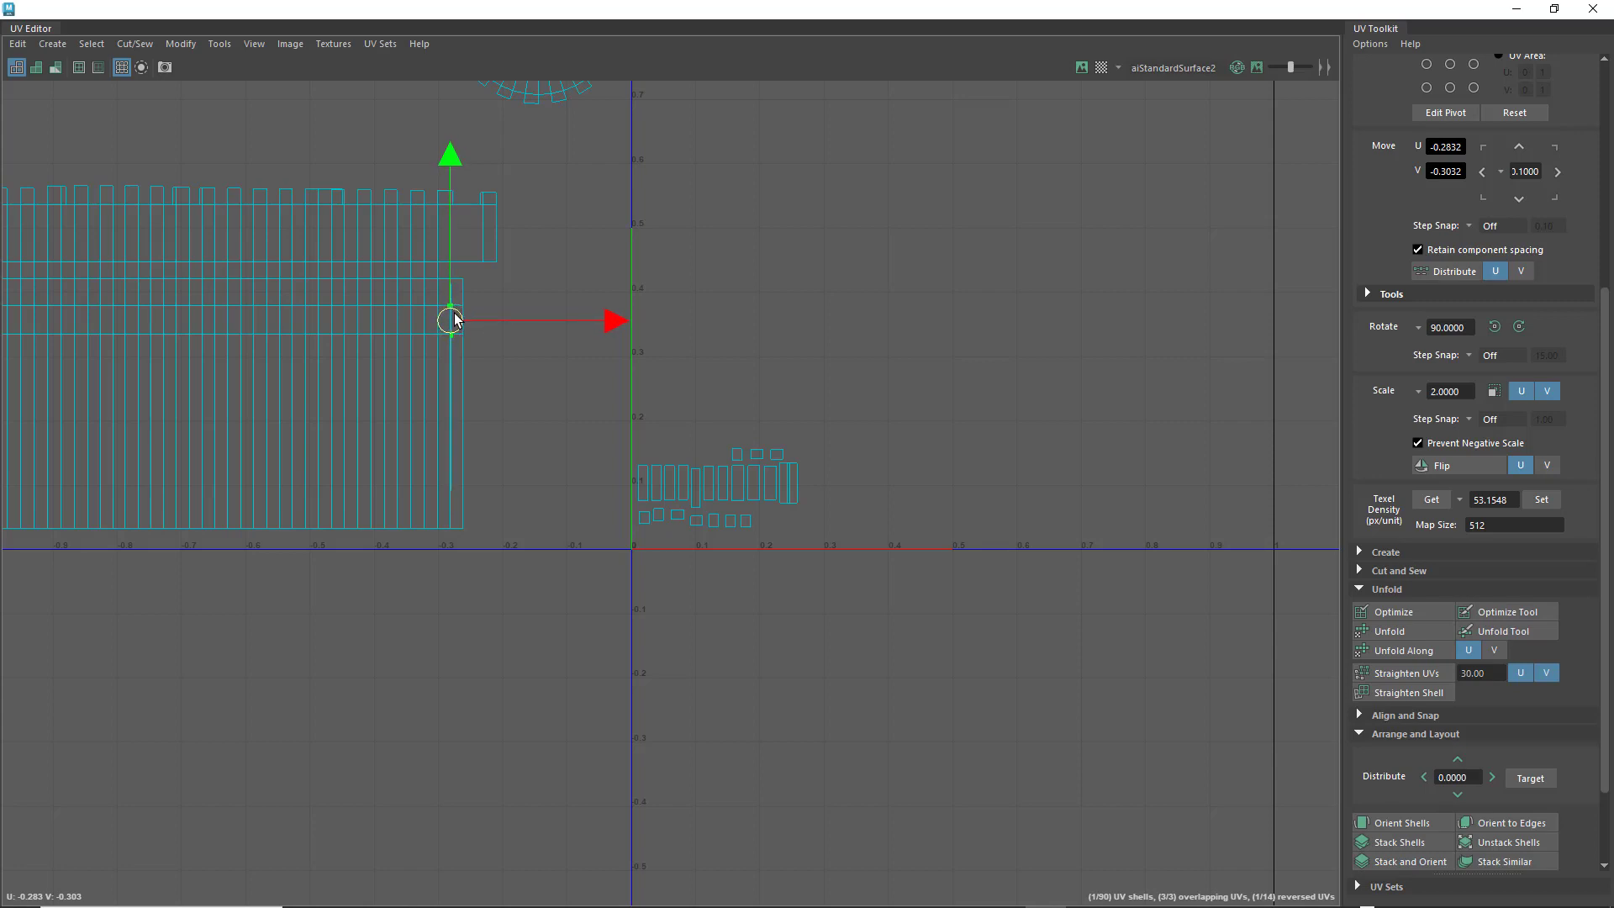
{"action": "left_click", "coordinate": [532, 376]}
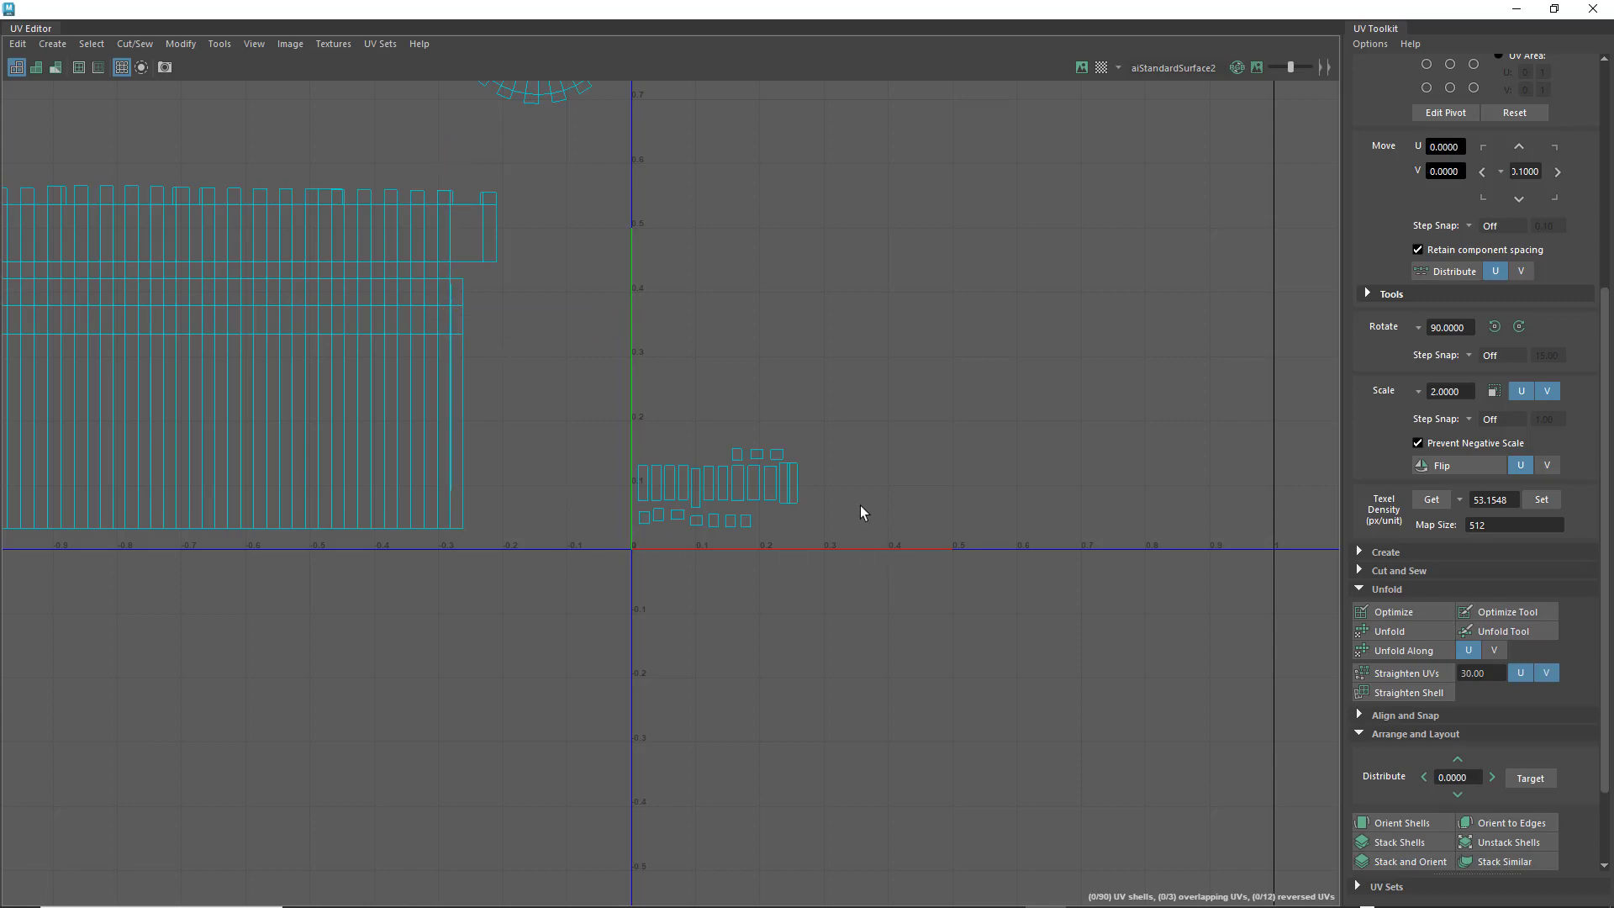
- Move the whole tower wall shell into the upper part of the 0–1 tile, centered at about U 0.46, V 0.72
{"action": "scroll", "coordinate": [784, 444], "scroll_direction": "down", "scroll_amount": 2}
{"action": "right_click_drag", "start_coordinate": [723, 467], "coordinate": [668, 438]}
{"action": "scroll", "coordinate": [754, 450], "scroll_direction": "down", "scroll_amount": 2}
{"action": "middle_click_drag", "start_coordinate": [825, 426], "coordinate": [601, 554], "text": "alt"}
{"action": "left_click", "coordinate": [477, 370]}
{"action": "left_click", "coordinate": [412, 481]}
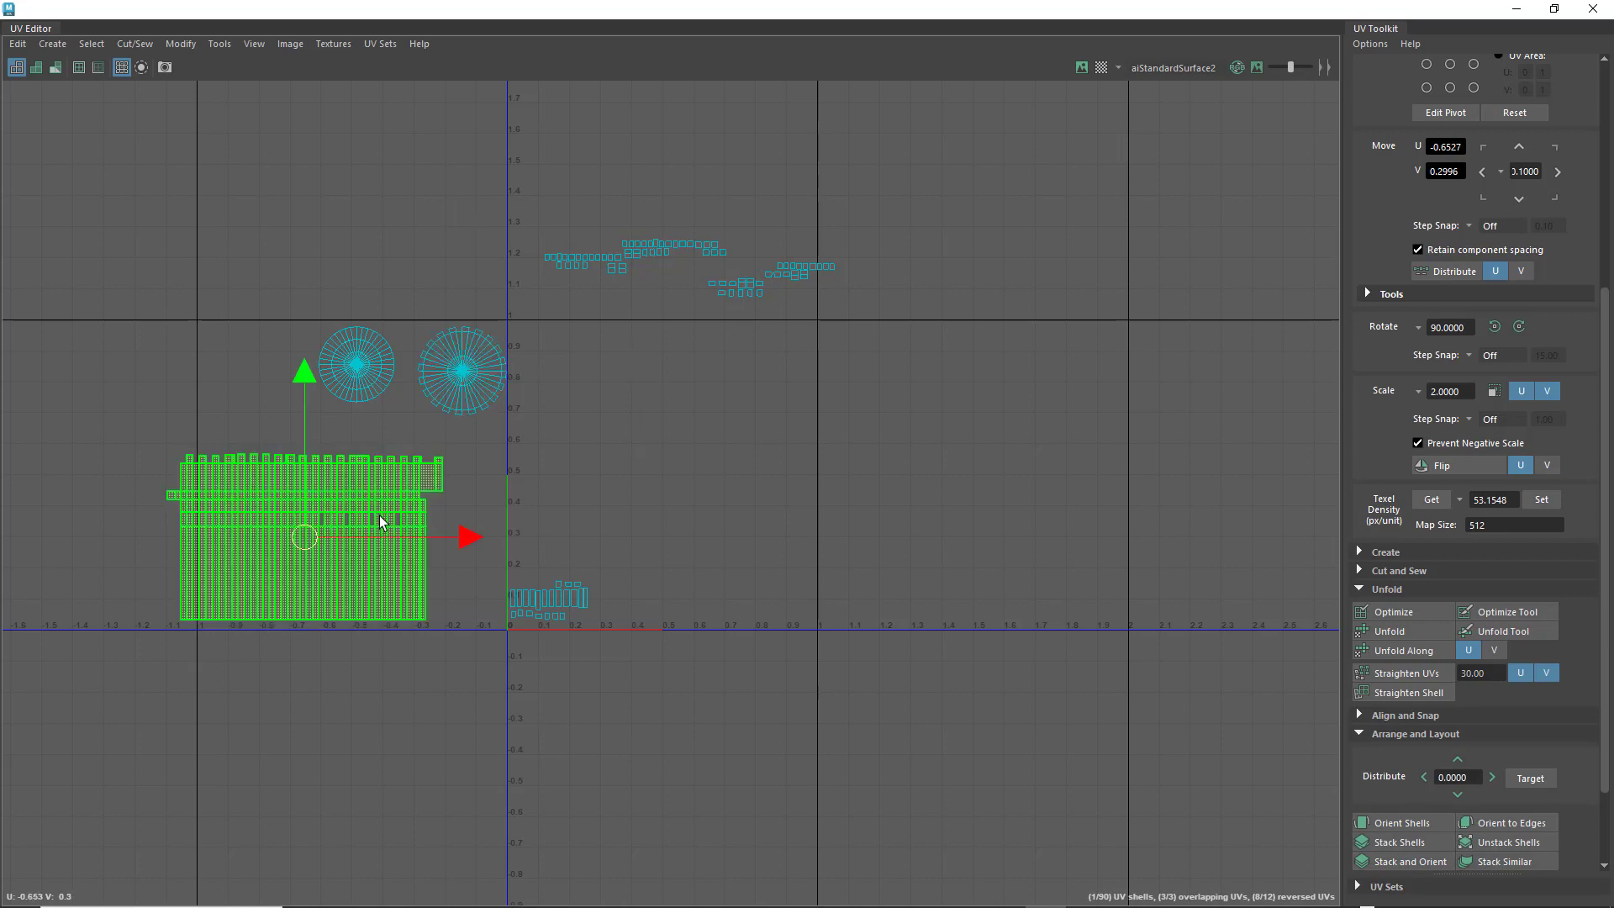
{"action": "left_click_drag", "start_coordinate": [302, 533], "coordinate": [650, 408]}
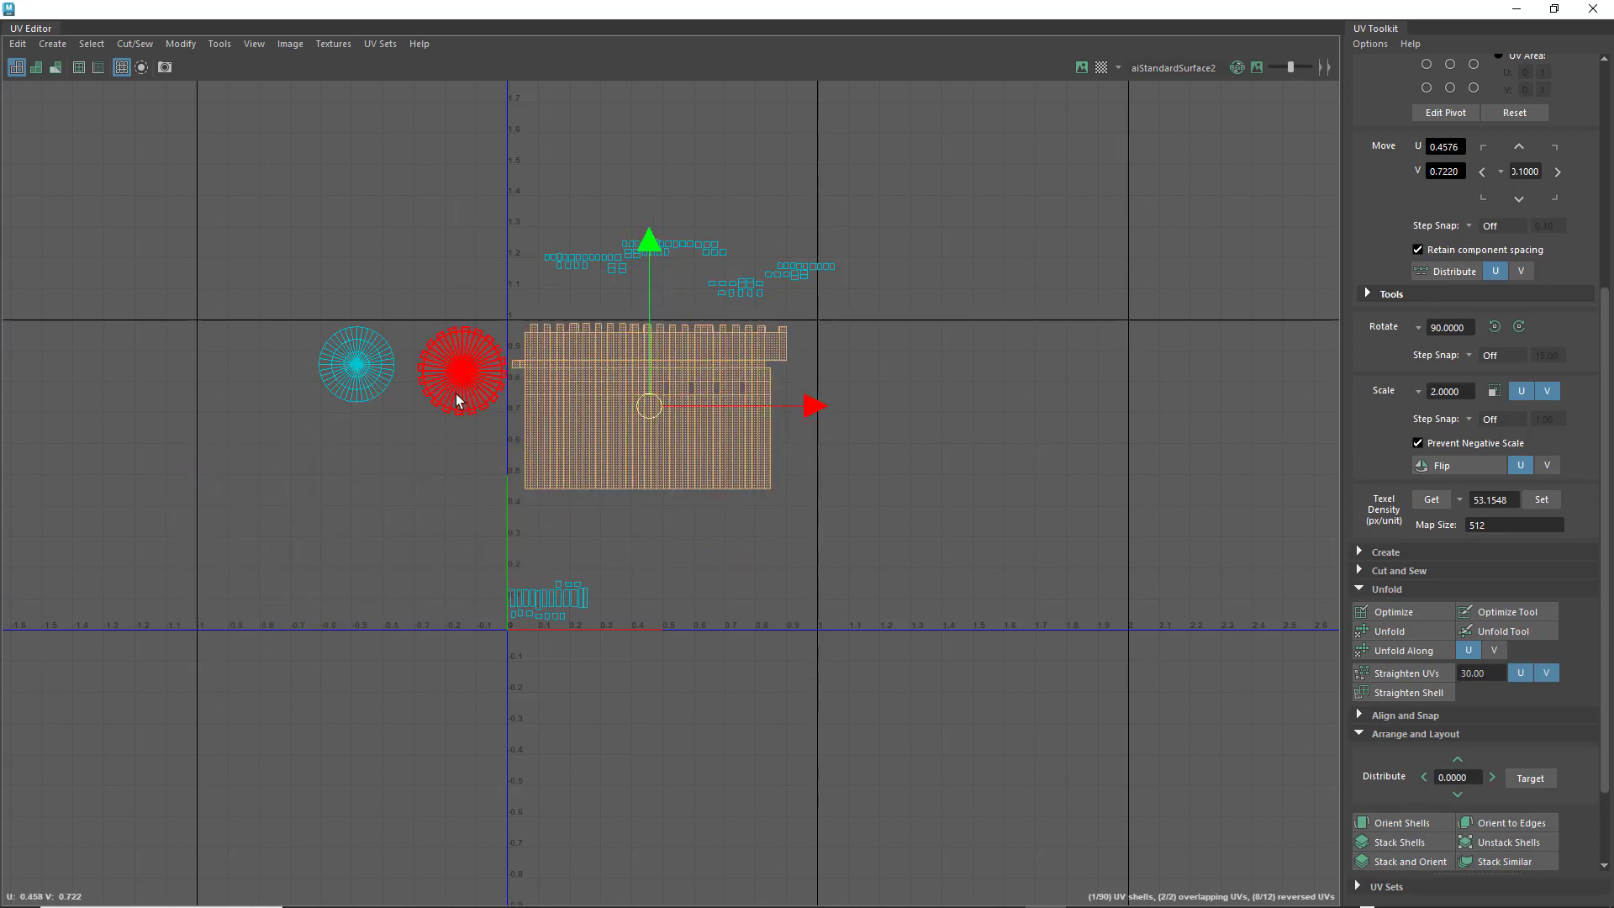
- Place the two round cap shells side by side below the wall shell, the smaller one at about U 0.55, V 0.30
{"action": "left_click", "coordinate": [468, 390]}
{"action": "left_click_drag", "start_coordinate": [463, 372], "coordinate": [768, 541]}
{"action": "left_click", "coordinate": [356, 369]}
{"action": "left_click_drag", "start_coordinate": [357, 374], "coordinate": [678, 543]}
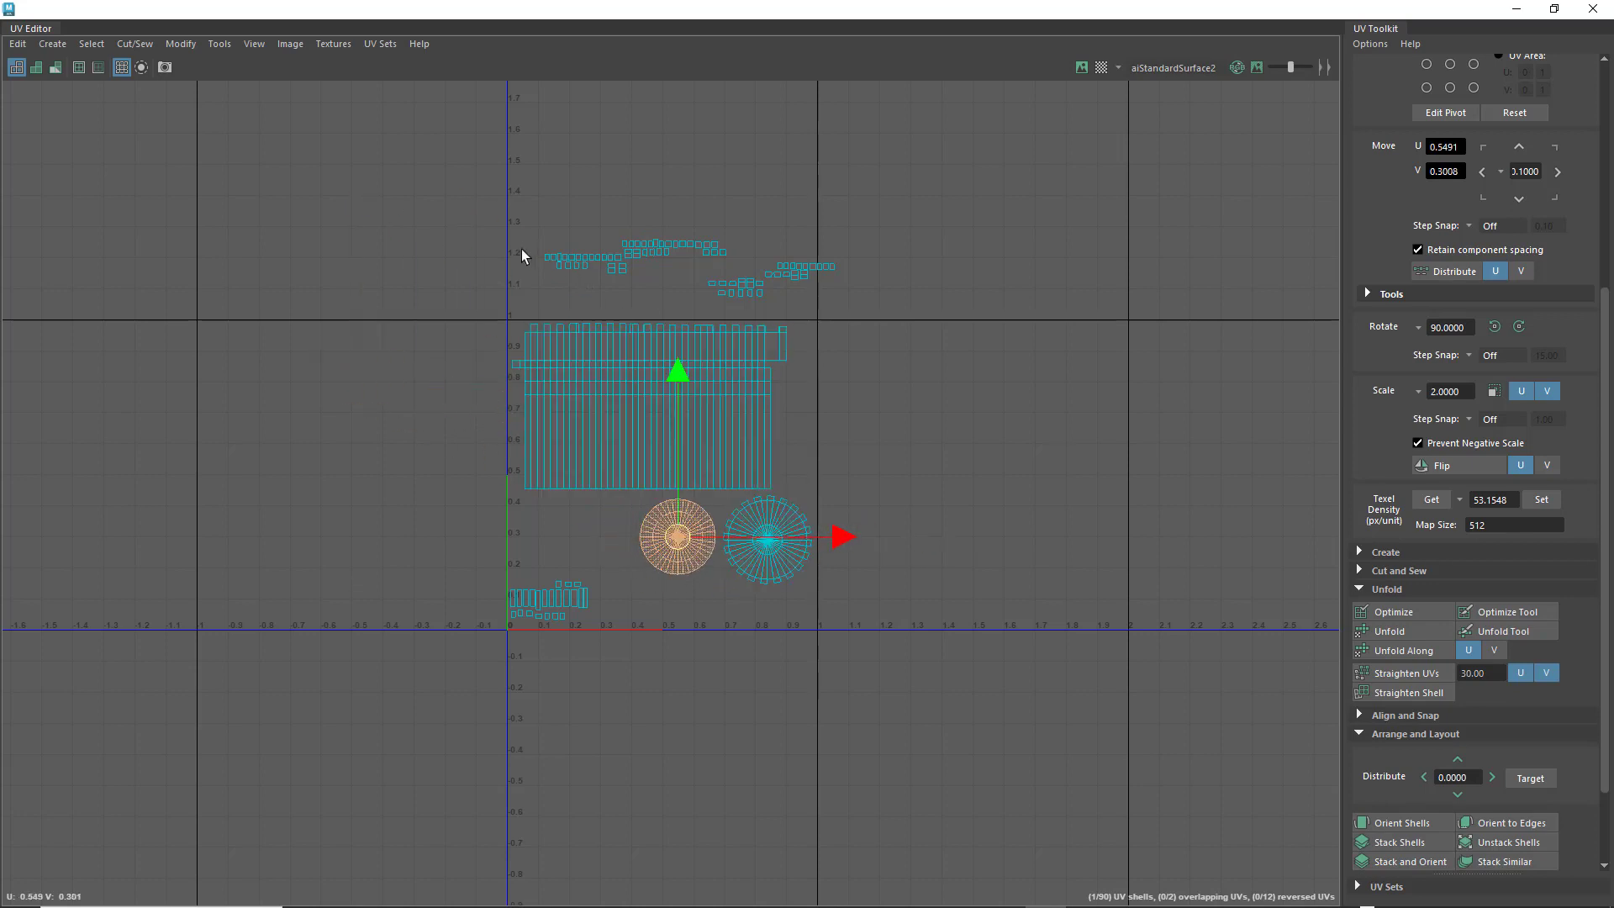
- Move the first two groups of small crenellation shells below the wall shell, the second group at about U 0.19, V 0.32
{"action": "left_click_drag", "start_coordinate": [624, 278], "coordinate": [624, 299]}
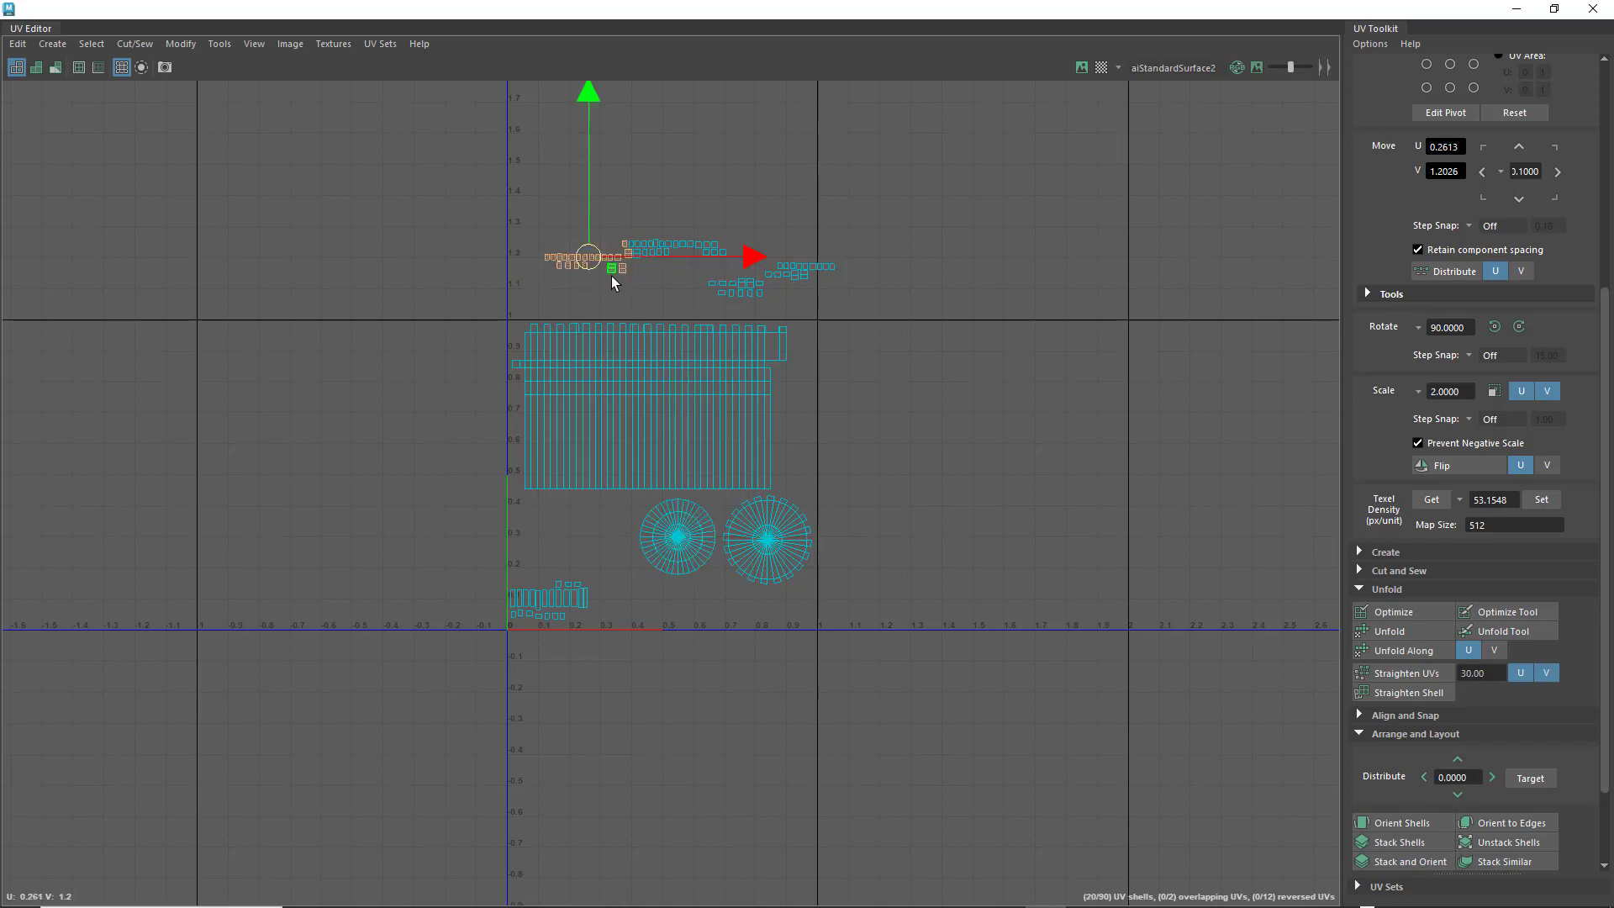
{"action": "scroll", "coordinate": [632, 290], "scroll_direction": "up", "scroll_amount": 4}
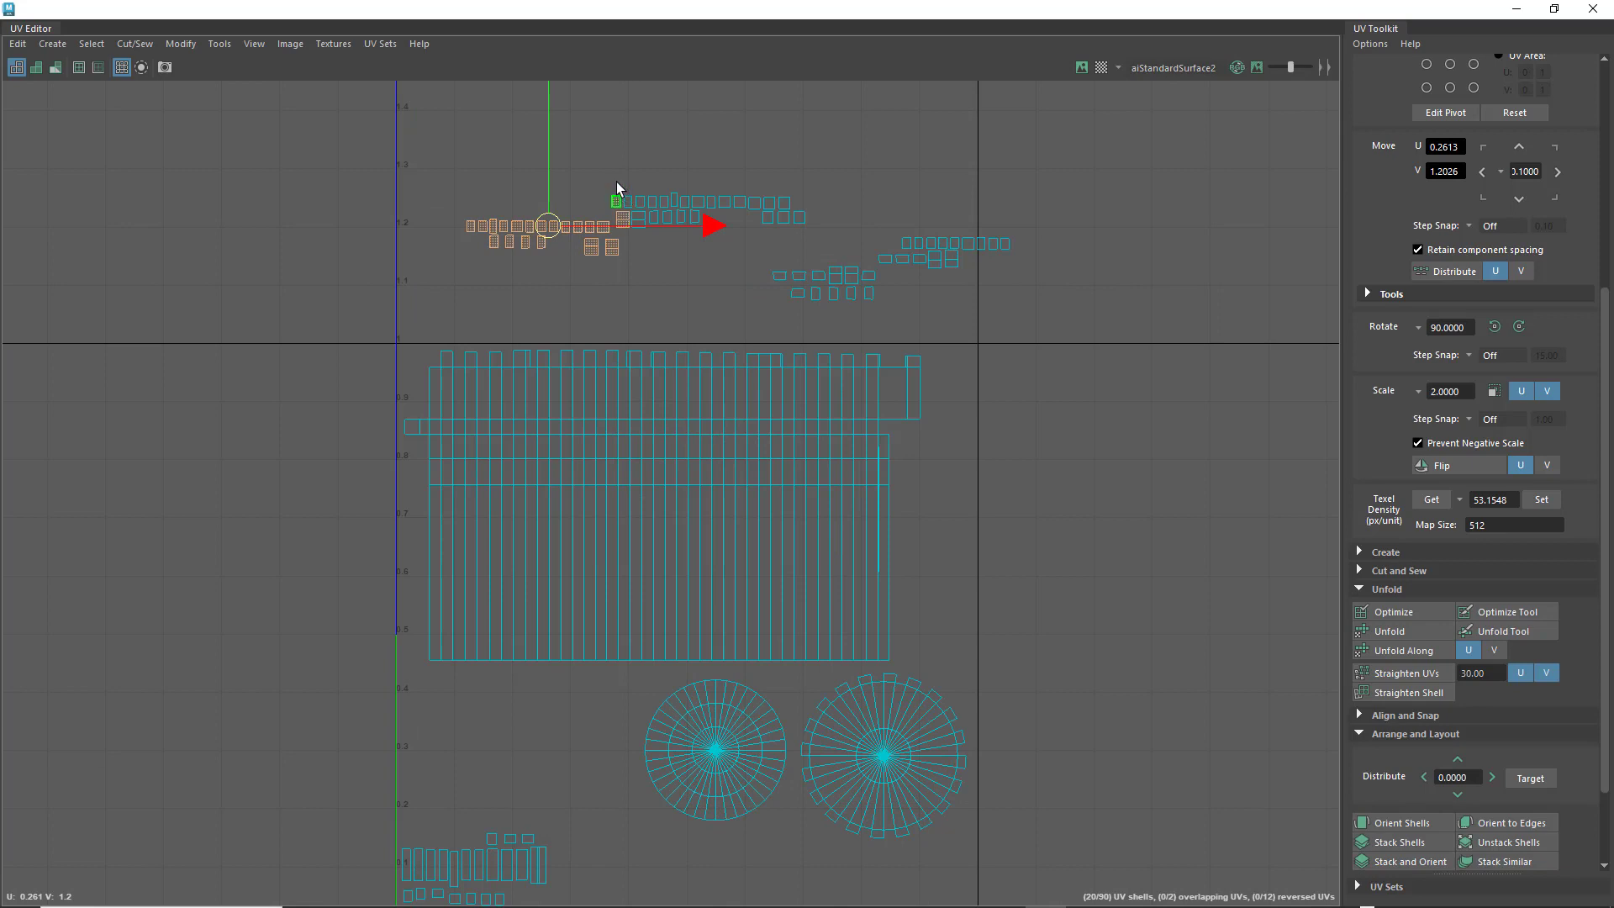
{"action": "left_click_drag", "start_coordinate": [639, 216], "coordinate": [638, 214]}
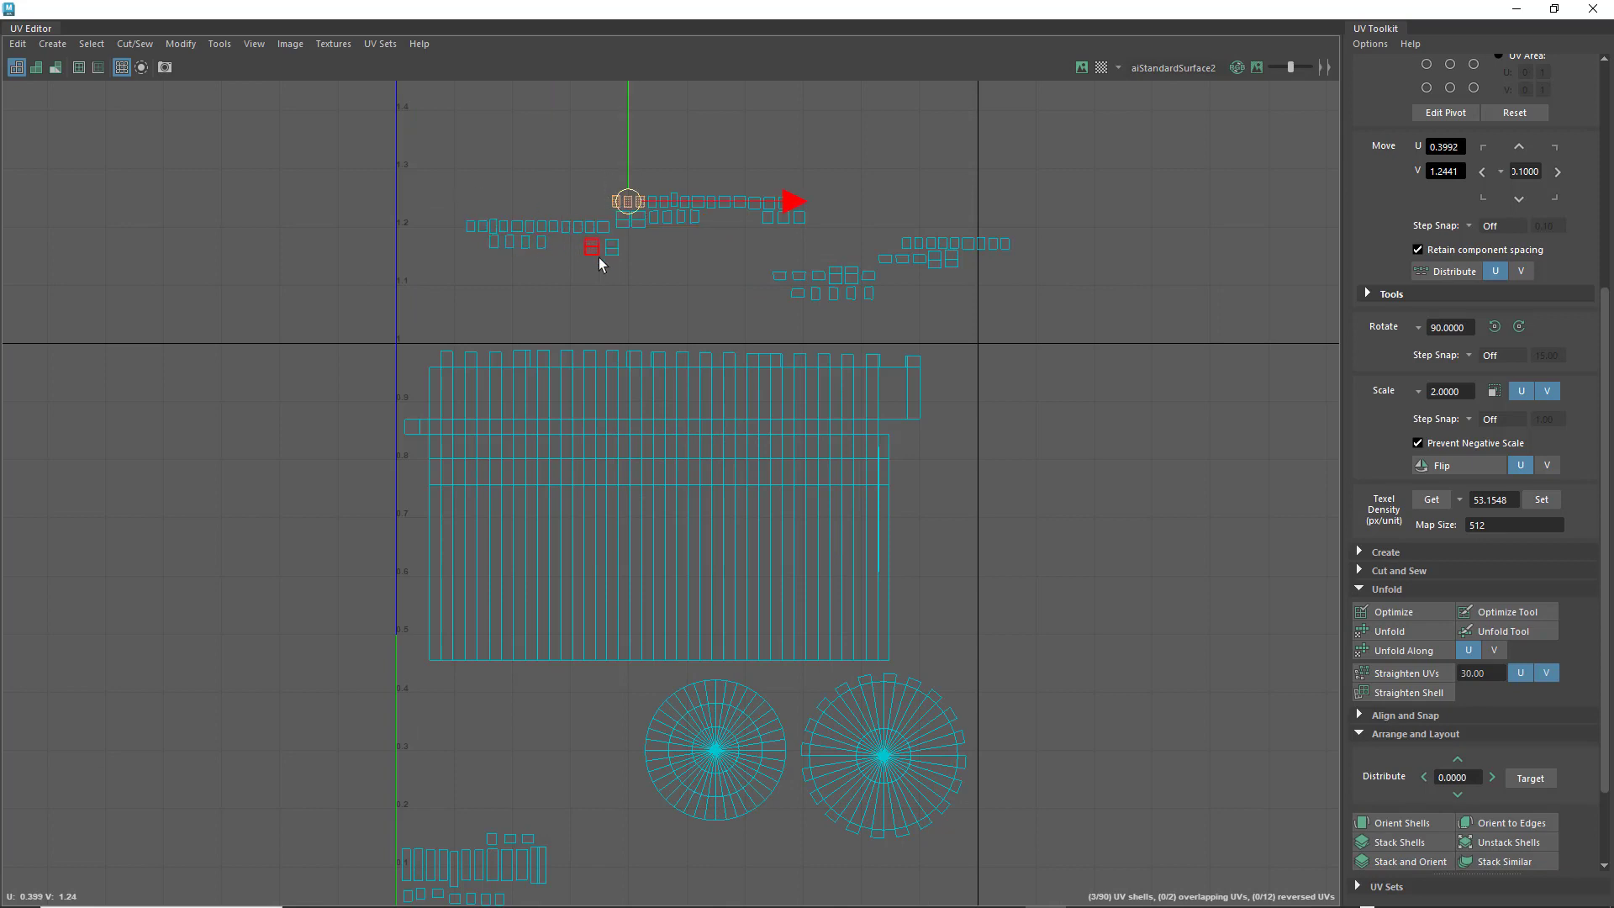
{"action": "left_click_drag", "start_coordinate": [610, 279], "coordinate": [608, 283]}
{"action": "left_click_drag", "start_coordinate": [547, 239], "coordinate": [496, 694]}
{"action": "left_click_drag", "start_coordinate": [587, 184], "coordinate": [503, 744]}
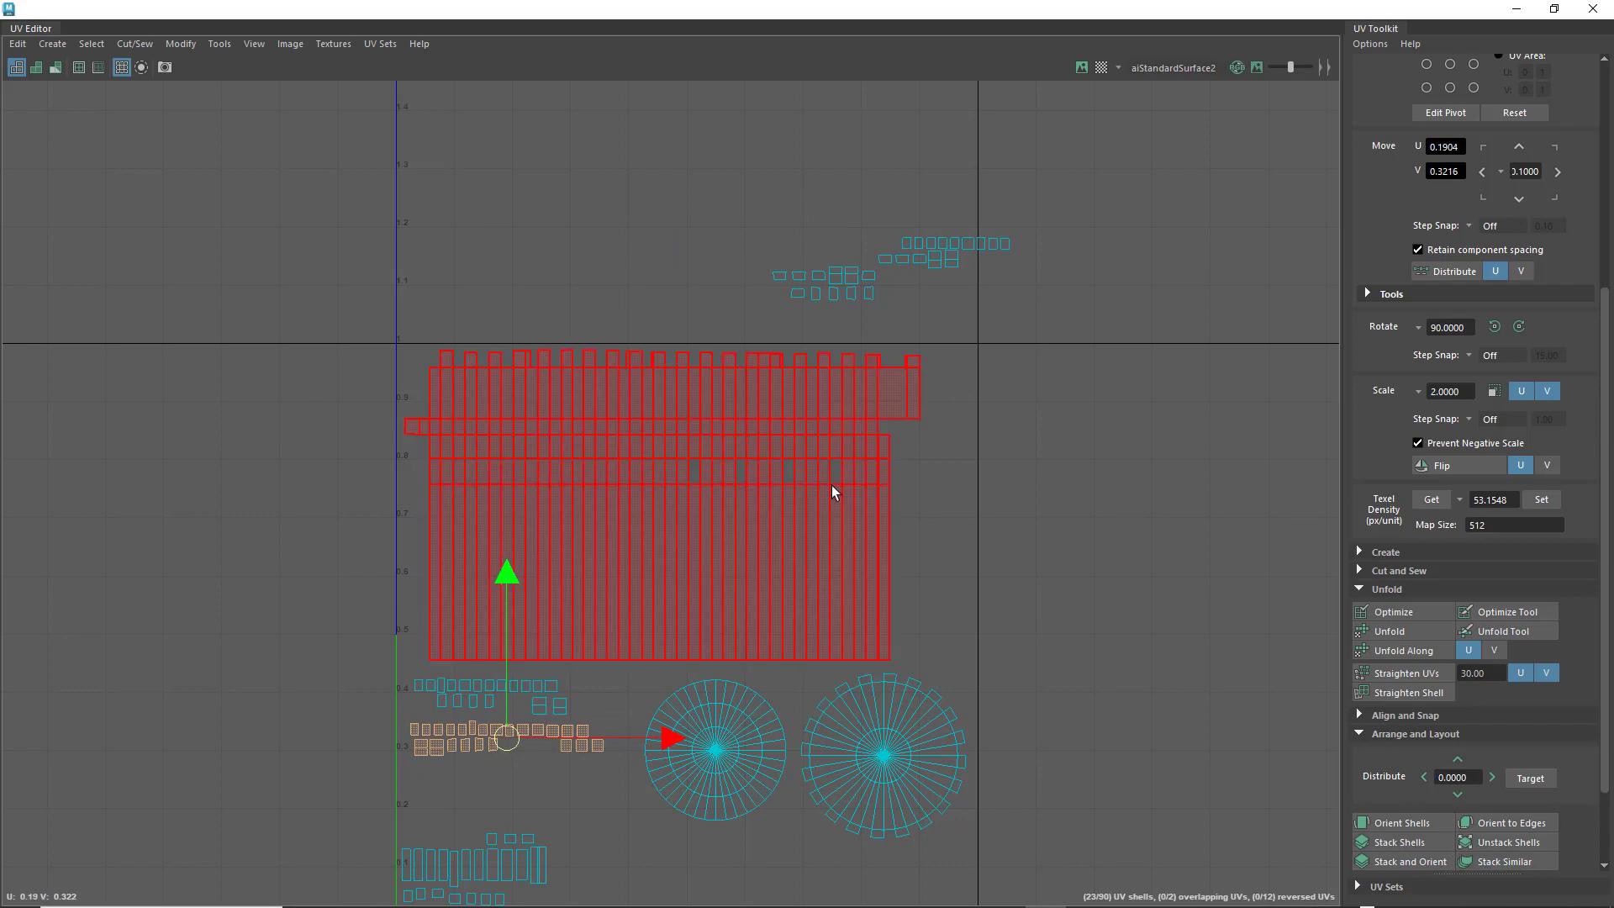
- Move the last two crenellation shell groups into the 0–1 tile, at about U 0.36, V 0.42 and U 0.63, V 0.13
{"action": "middle_click_drag", "start_coordinate": [833, 492], "coordinate": [665, 343], "text": "alt"}
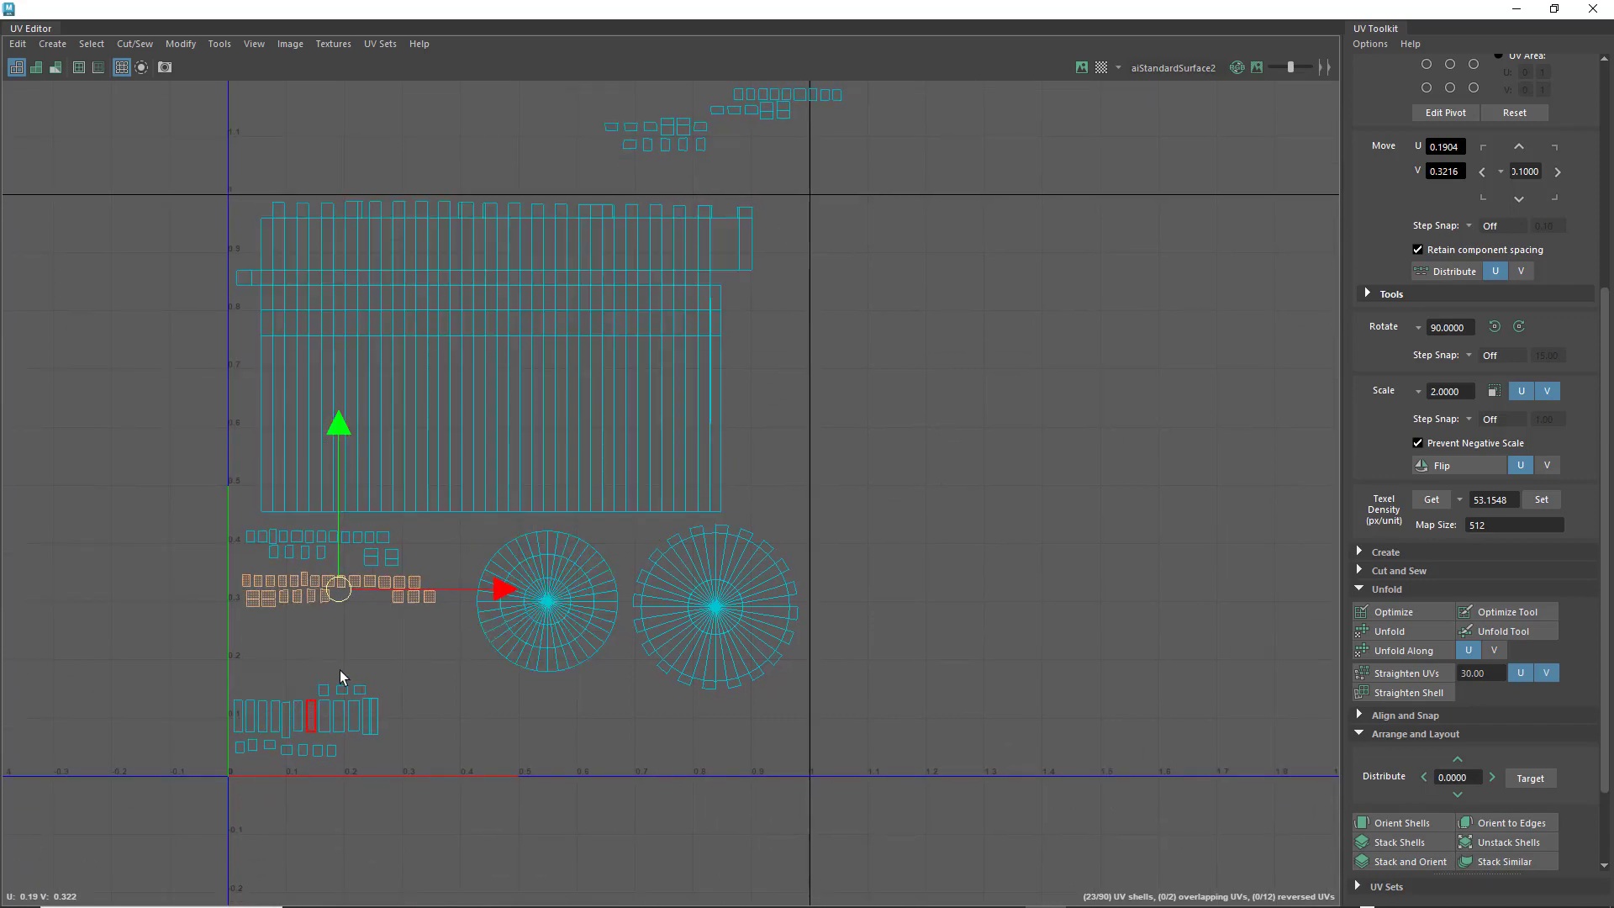
{"action": "left_click", "coordinate": [683, 143]}
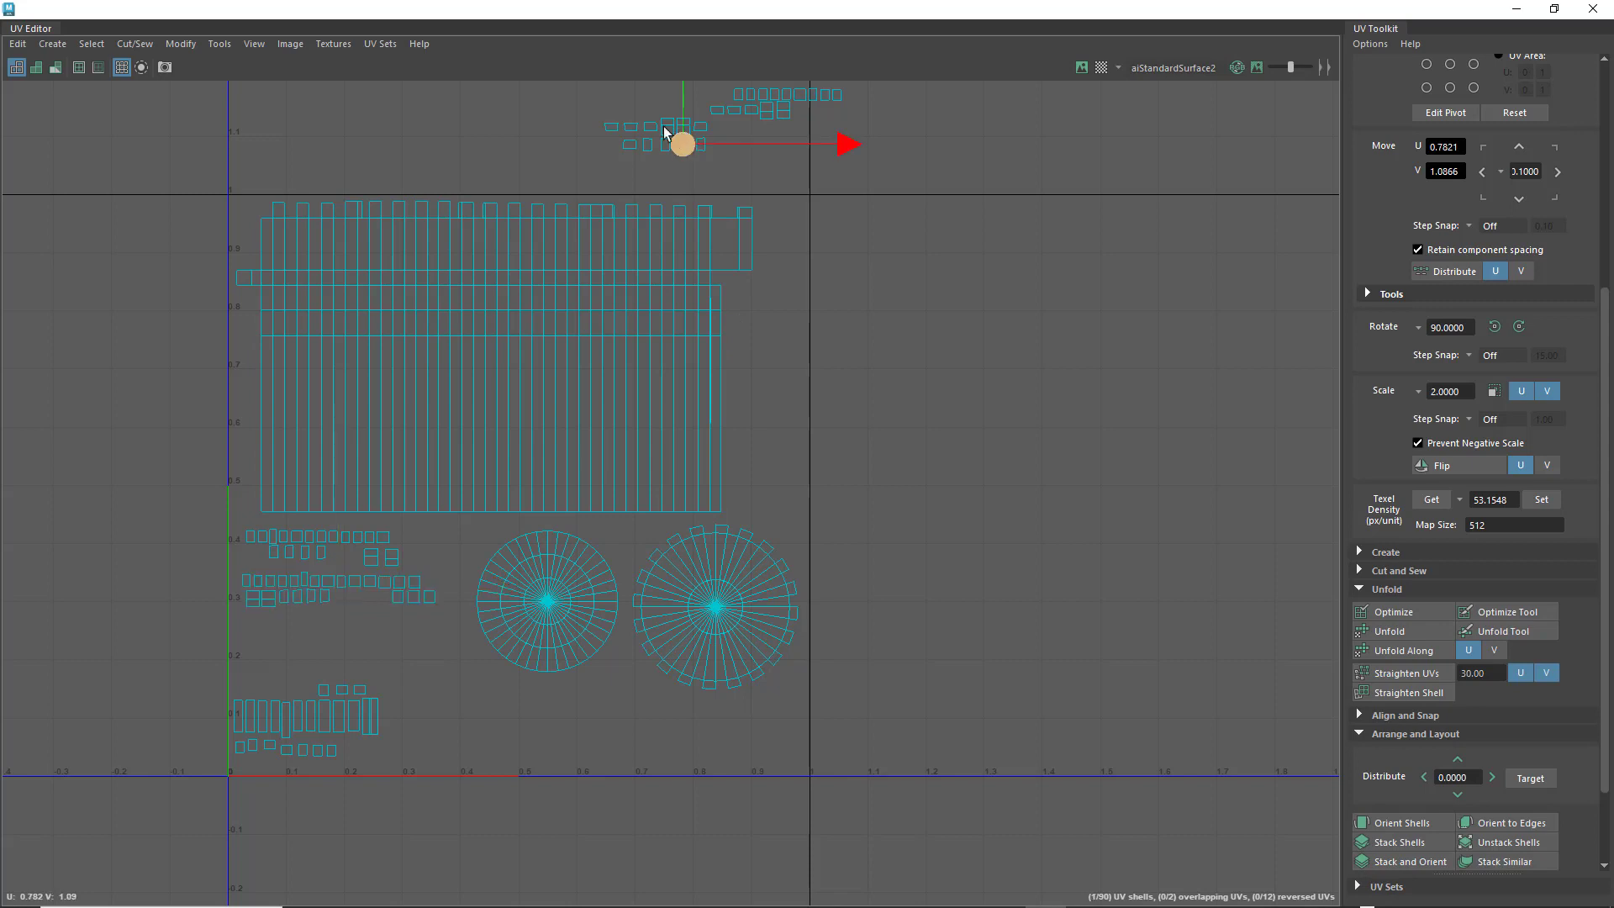
{"action": "left_click_drag", "start_coordinate": [706, 168], "coordinate": [441, 538]}
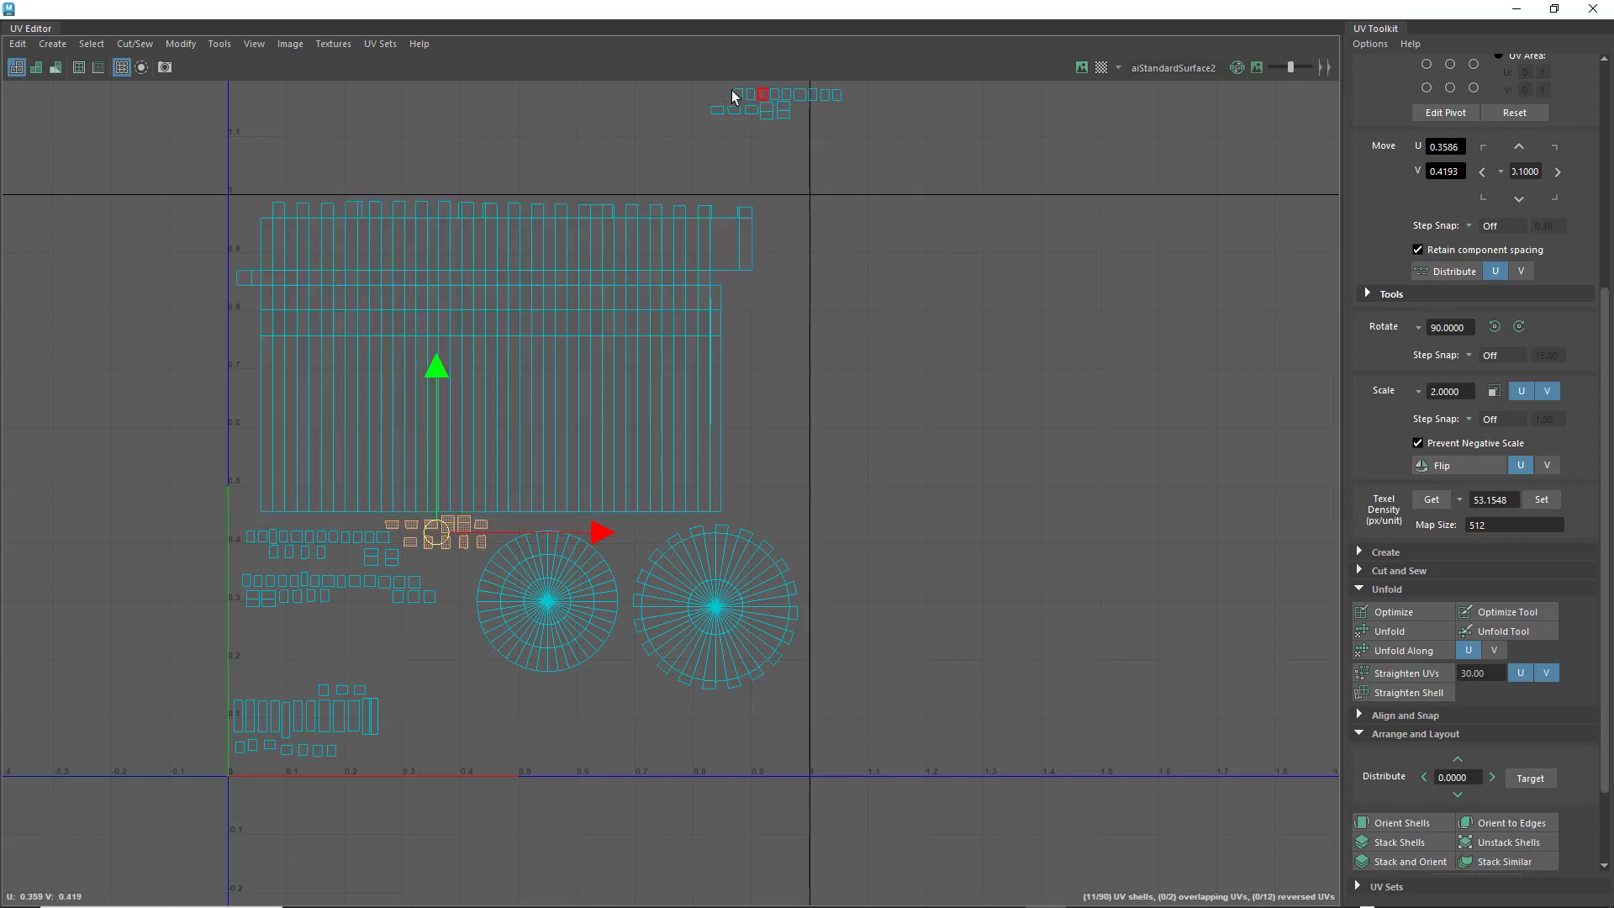
{"action": "left_click_drag", "start_coordinate": [829, 125], "coordinate": [598, 700]}
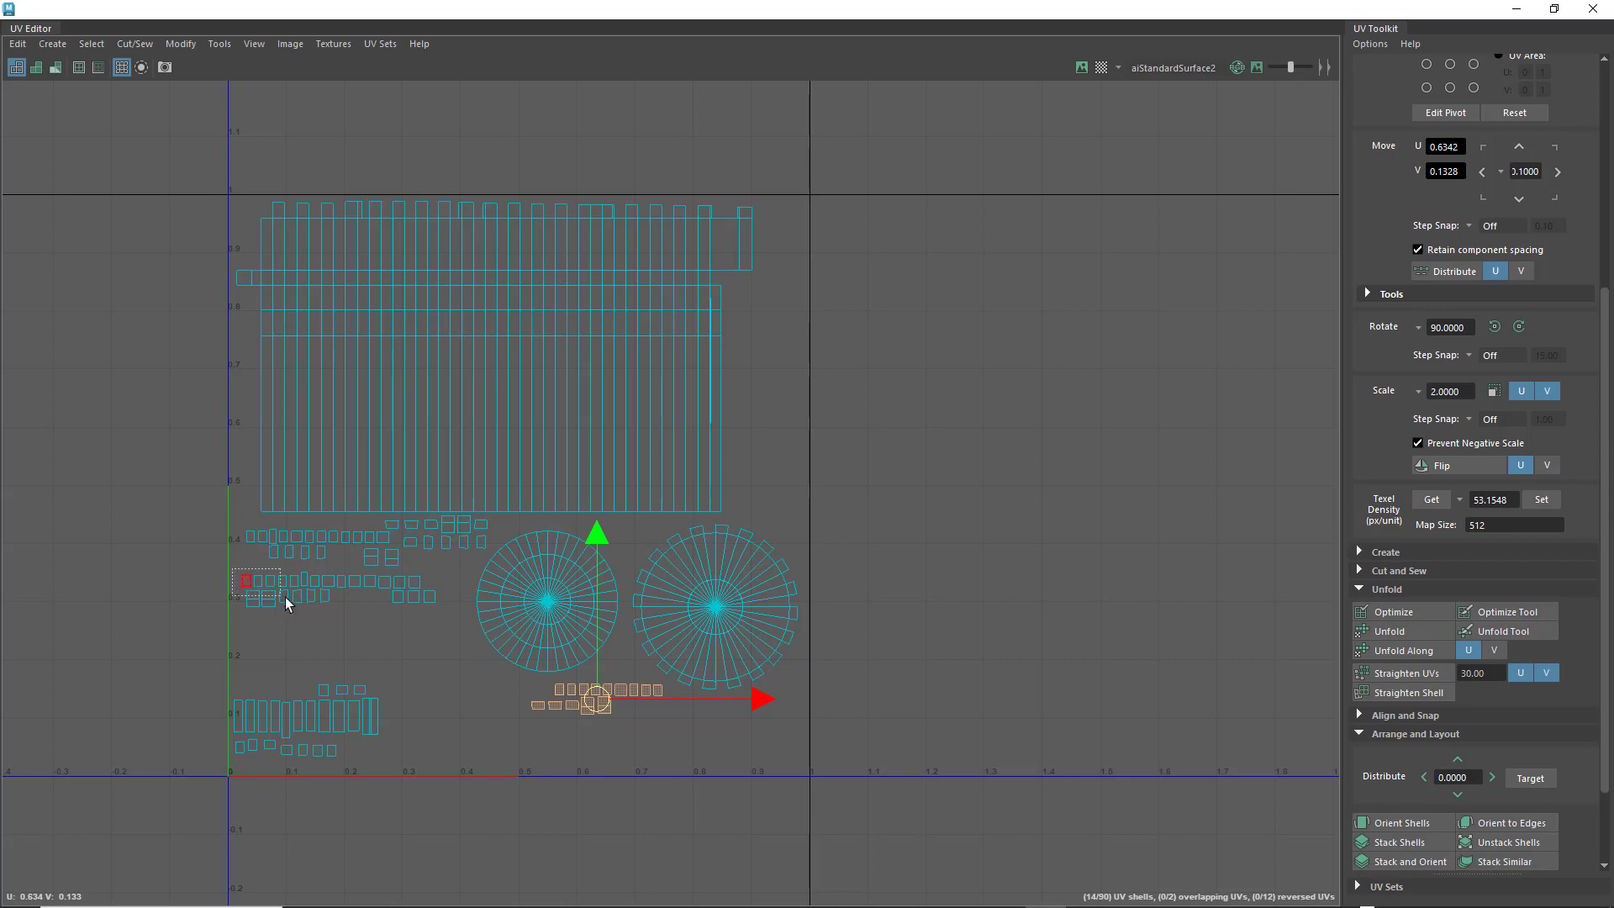
- Regroup the crenellation shells between the recess shells and the round caps into small clusters in the tile's lower-right area
{"action": "left_click_drag", "start_coordinate": [364, 642], "coordinate": [626, 740]}
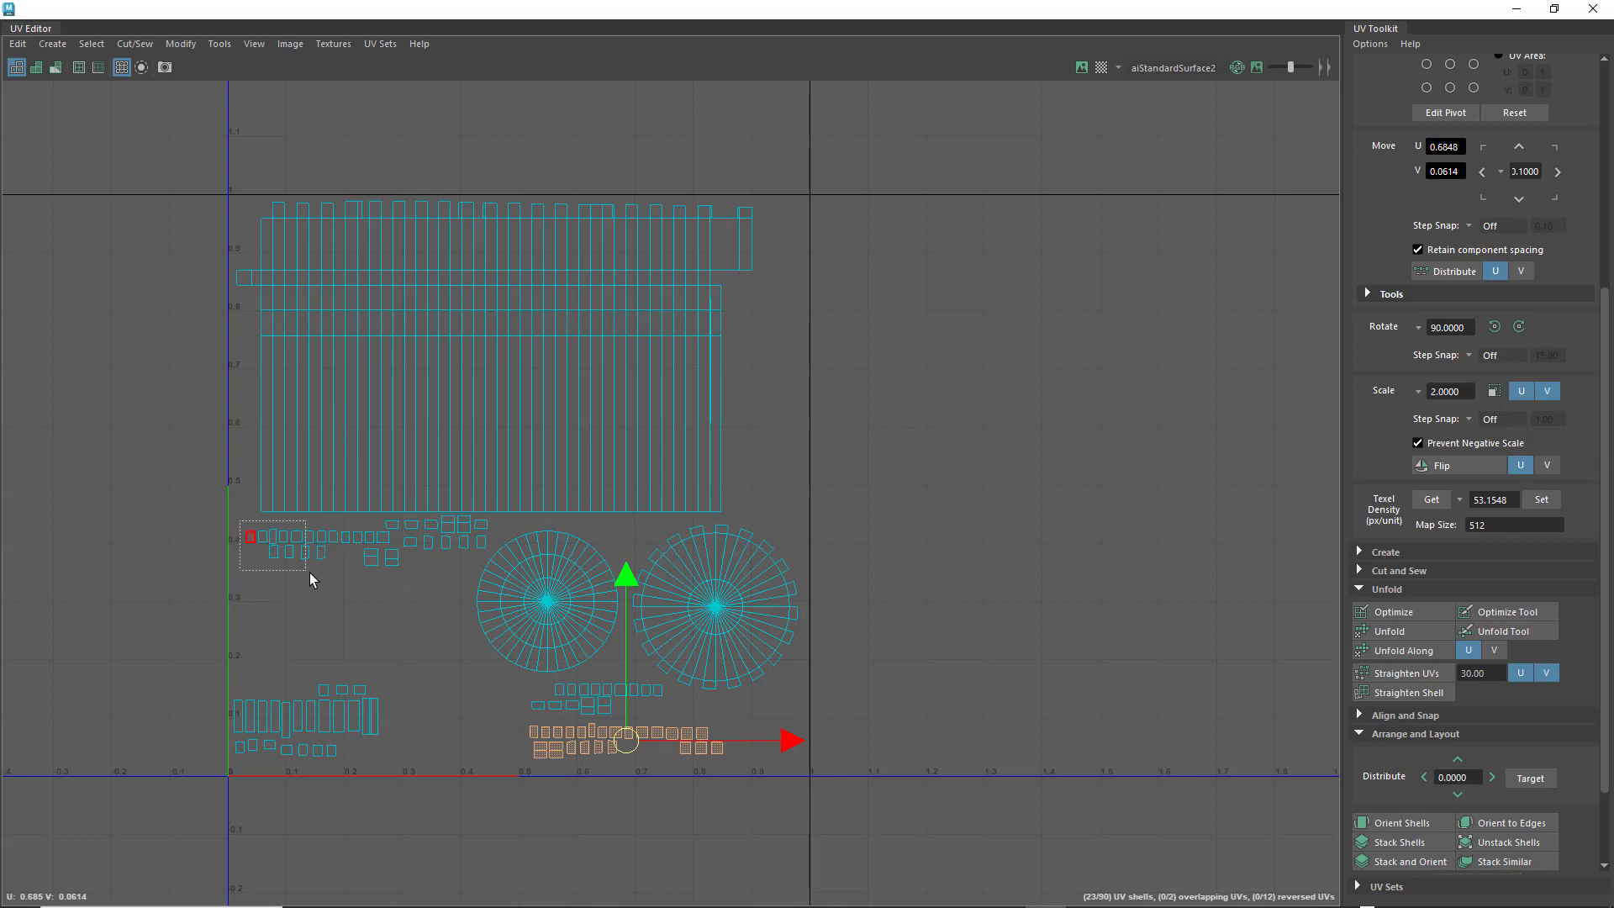
{"action": "left_click_drag", "start_coordinate": [317, 580], "coordinate": [771, 713]}
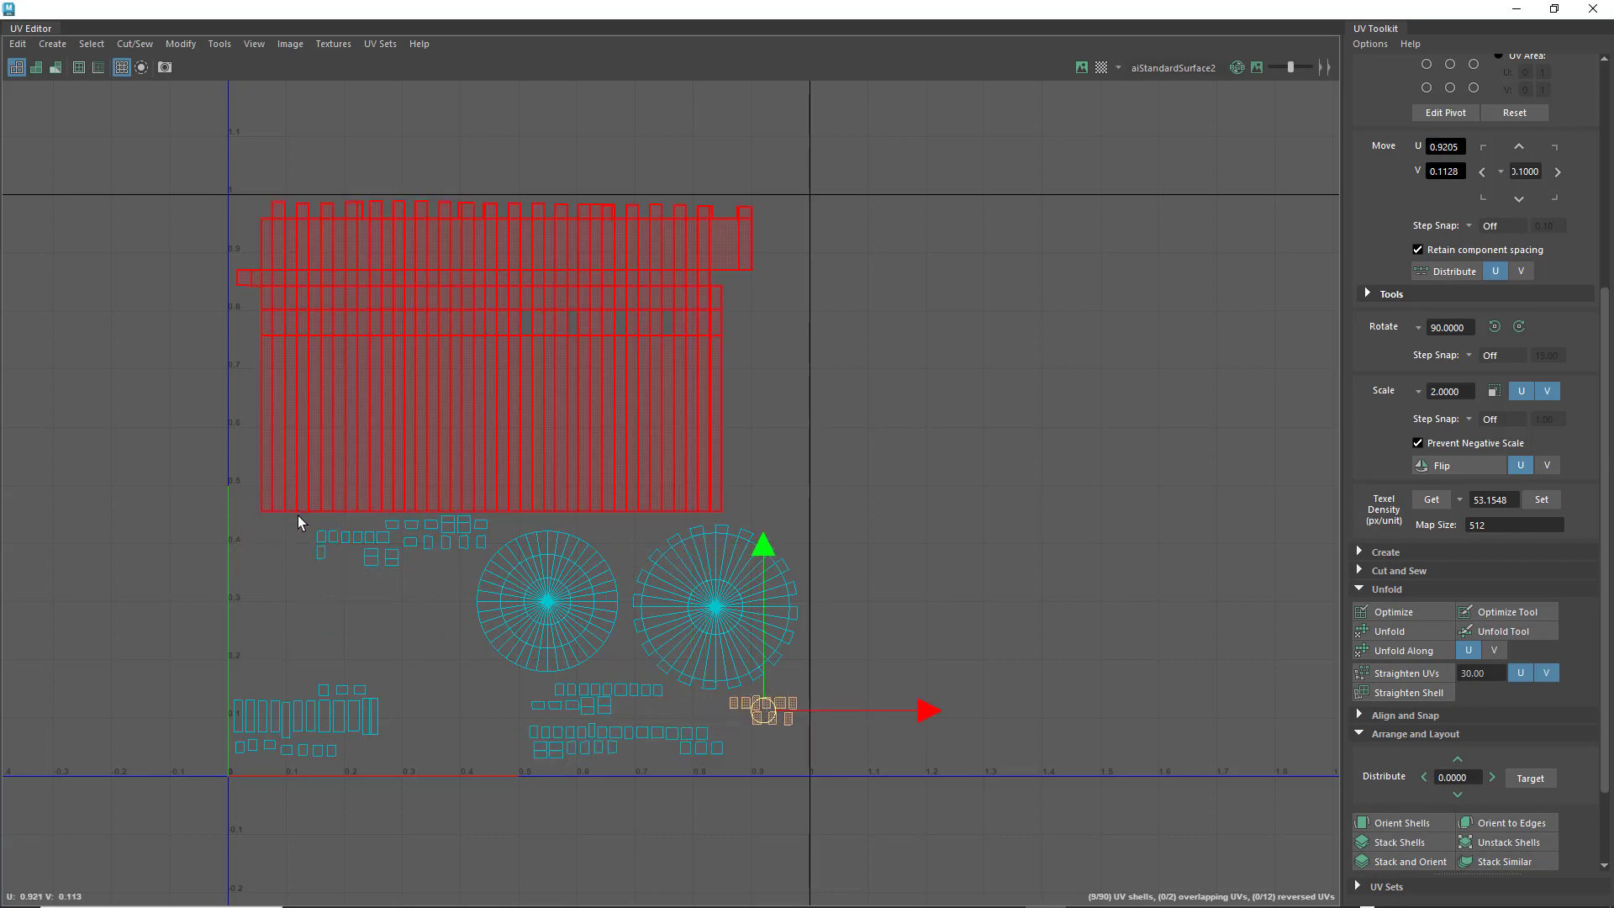
{"action": "left_click_drag", "start_coordinate": [374, 593], "coordinate": [772, 754]}
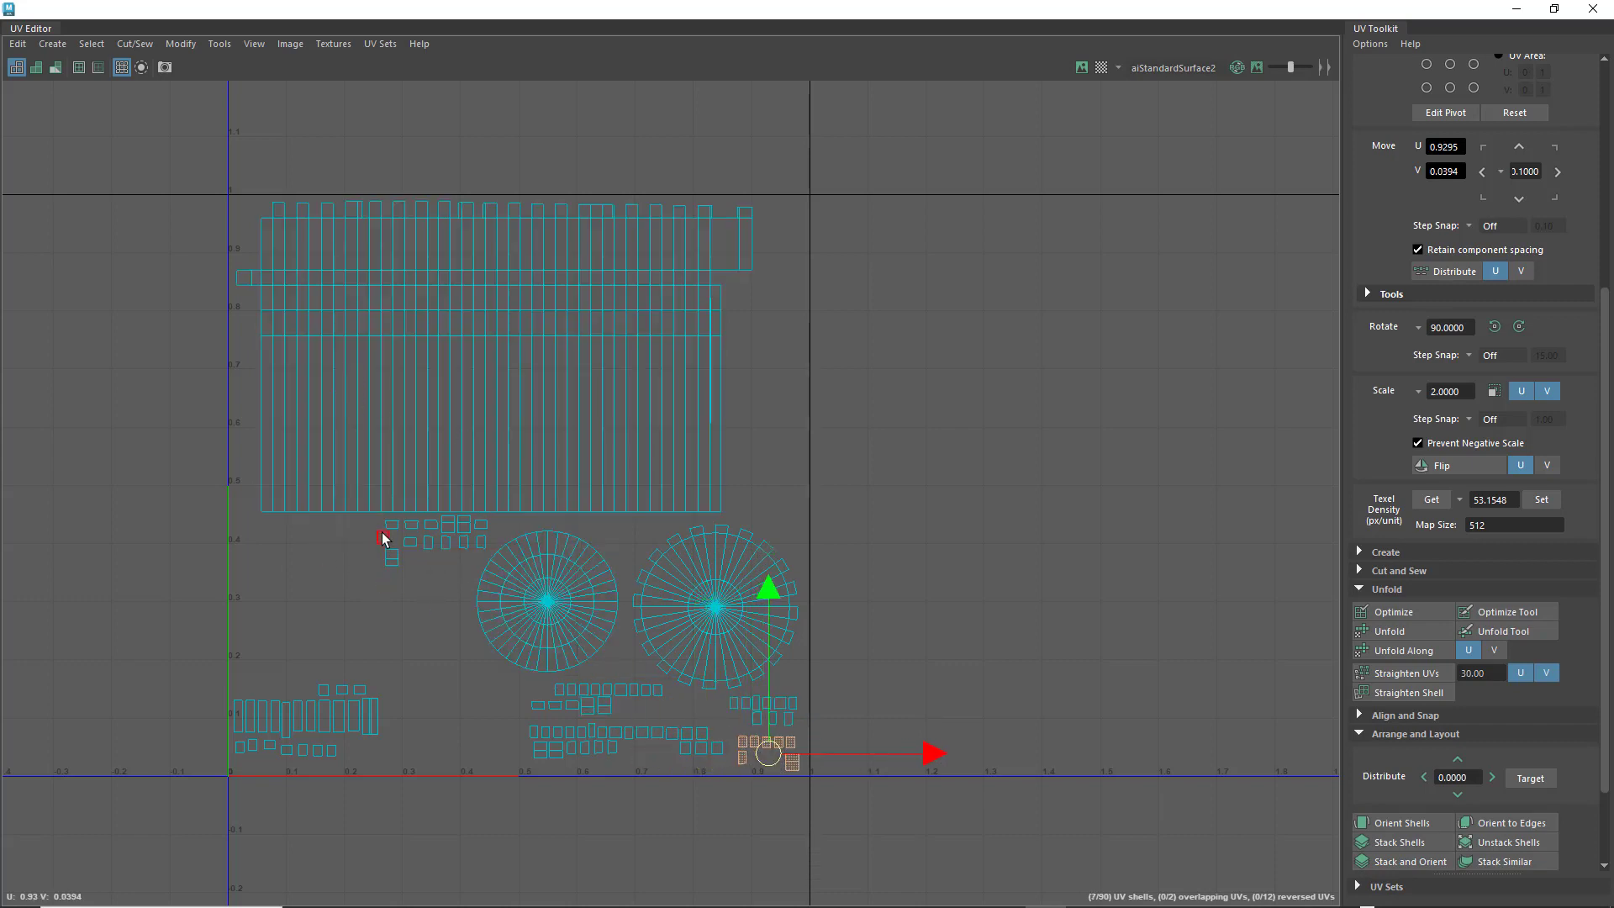
{"action": "key", "text": "ctrl+z"}
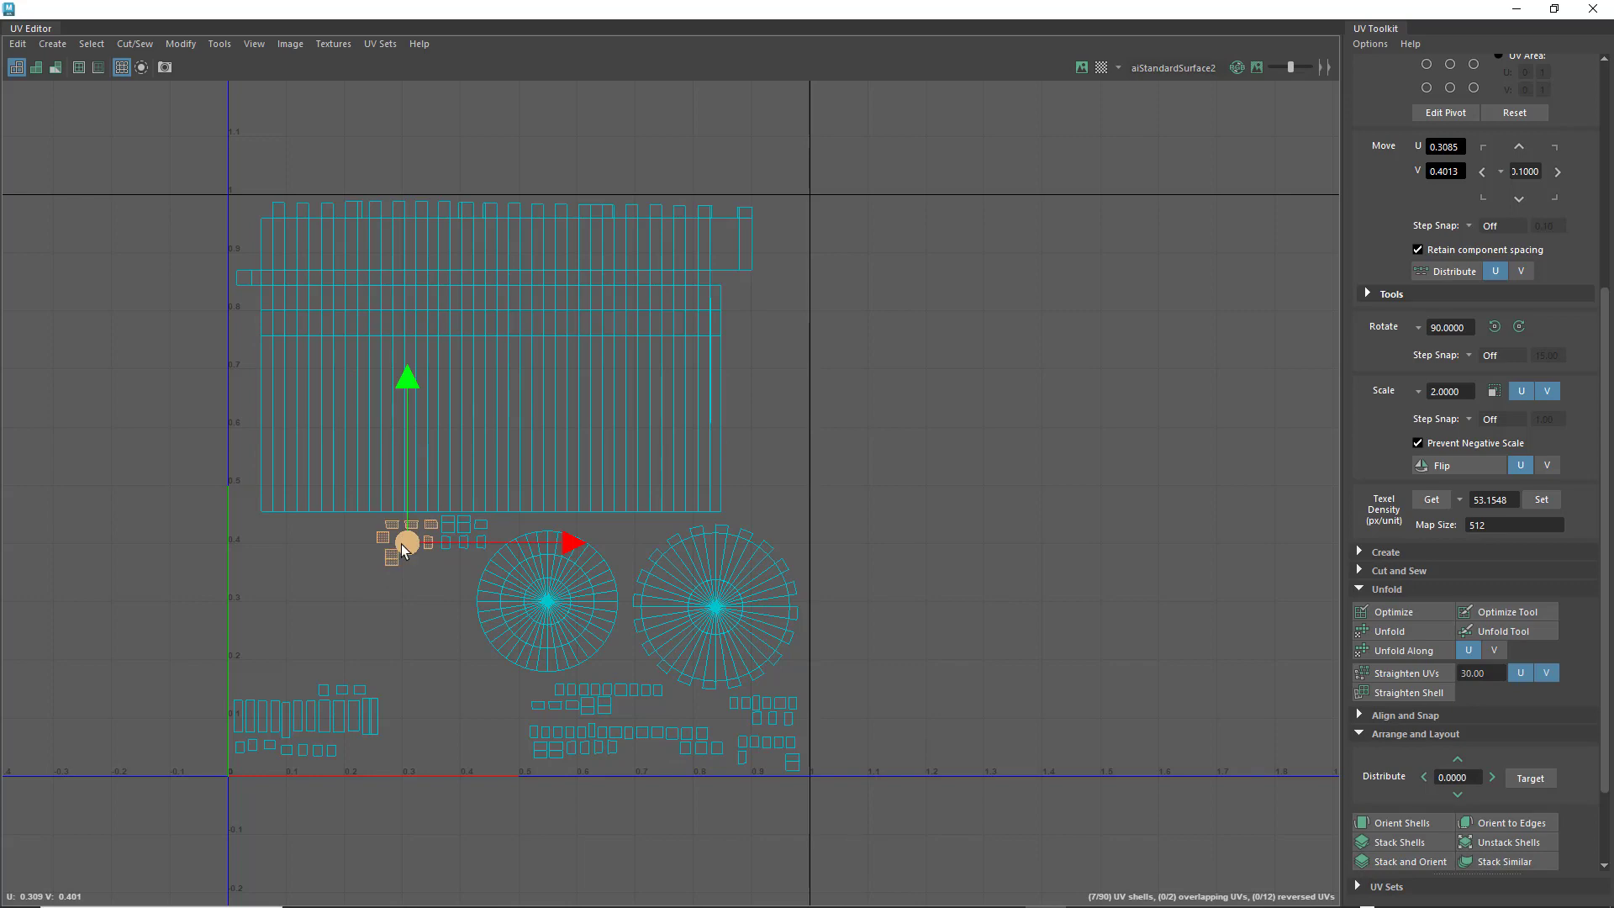
{"action": "left_click_drag", "start_coordinate": [405, 548], "coordinate": [672, 754]}
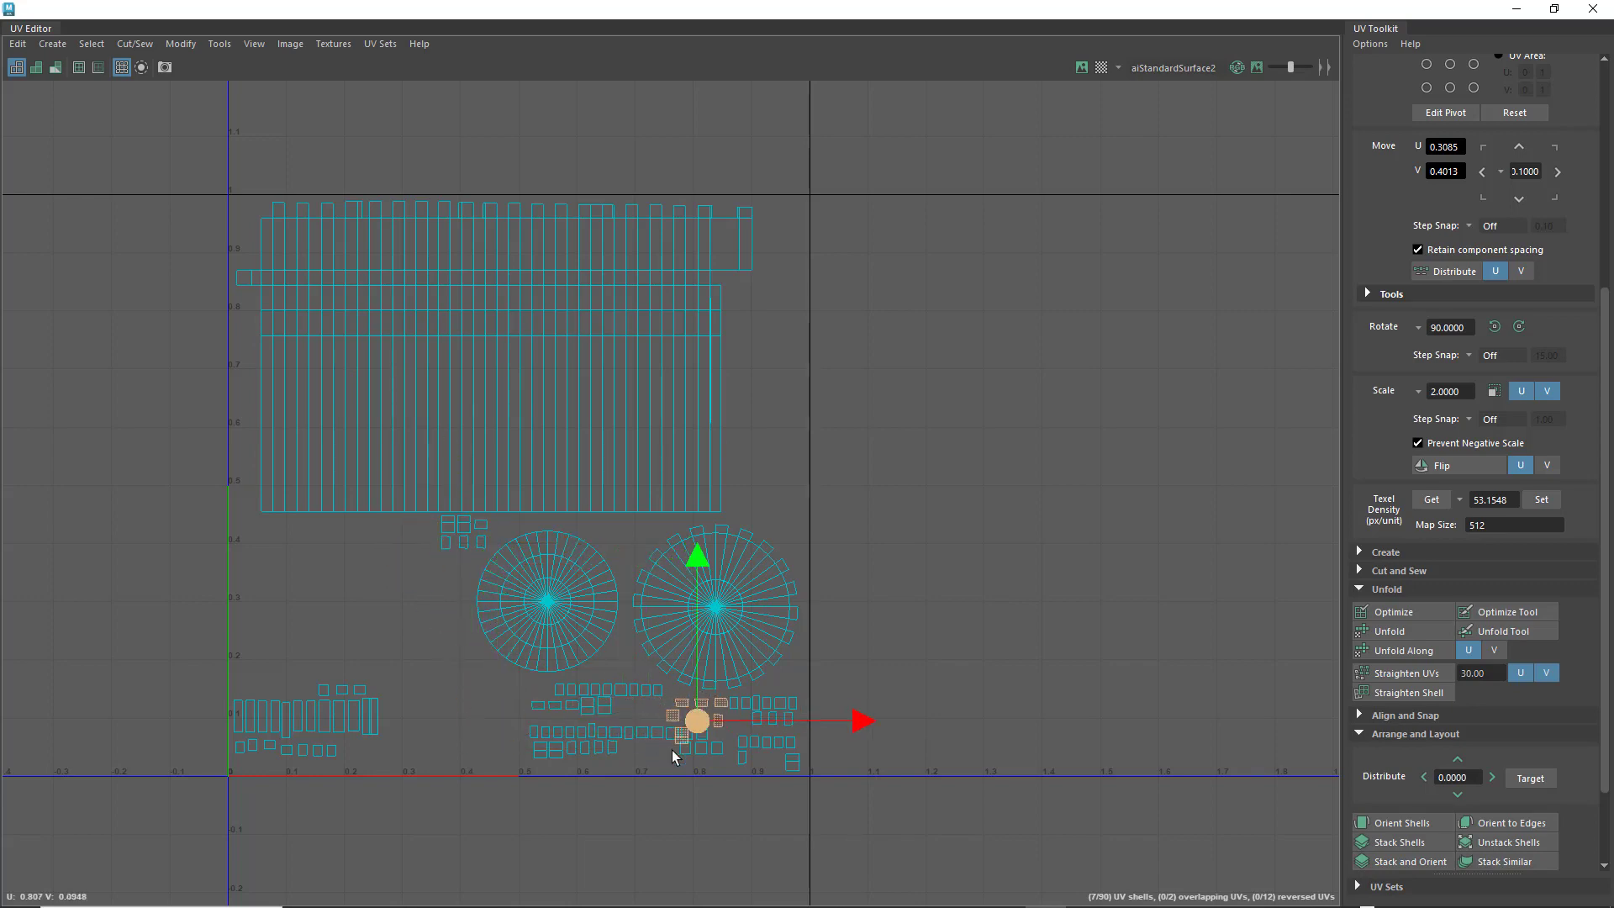
- Move the overlapping two-face rectangular shell and one trapezoid shell into the free space at the end of the second crenellation row
{"action": "scroll", "coordinate": [672, 755], "scroll_direction": "up", "scroll_amount": 10}
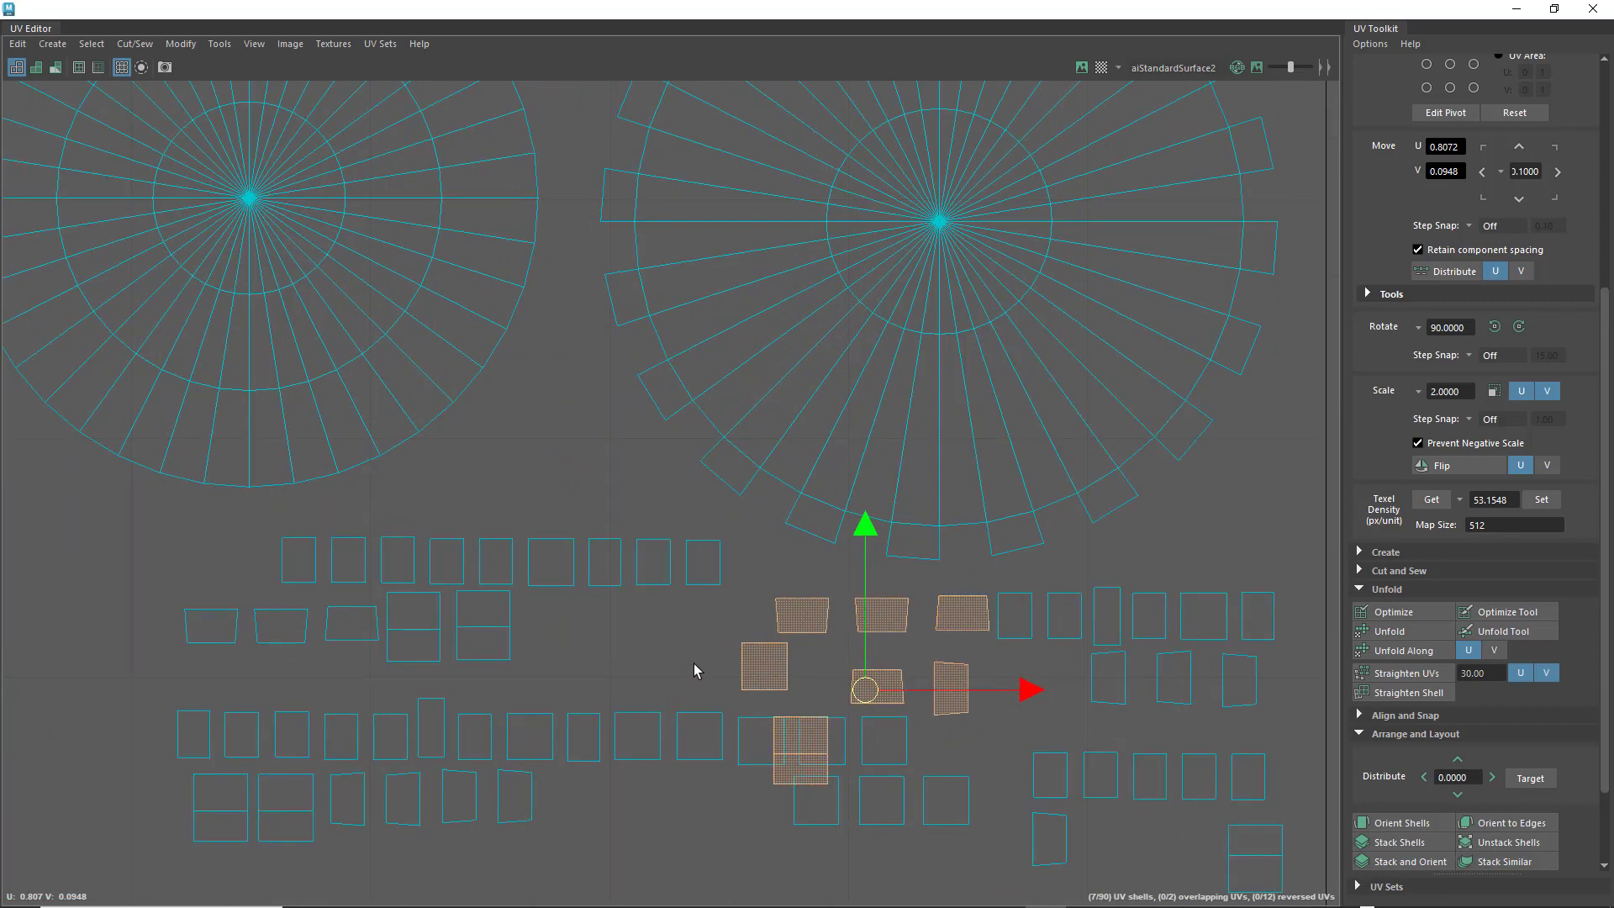
{"action": "middle_click_drag", "start_coordinate": [712, 648], "coordinate": [588, 647], "text": "alt"}
{"action": "left_click", "coordinate": [676, 748]}
{"action": "left_click_drag", "start_coordinate": [676, 744], "coordinate": [425, 627]}
{"action": "left_click", "coordinate": [685, 616]}
{"action": "left_click_drag", "start_coordinate": [657, 615], "coordinate": [475, 607]}
- Move the square shell and three trapezoid shells into the free space at the end of the second crenellation row
{"action": "left_click", "coordinate": [641, 667]}
{"action": "left_click_drag", "start_coordinate": [636, 662], "coordinate": [491, 662]}
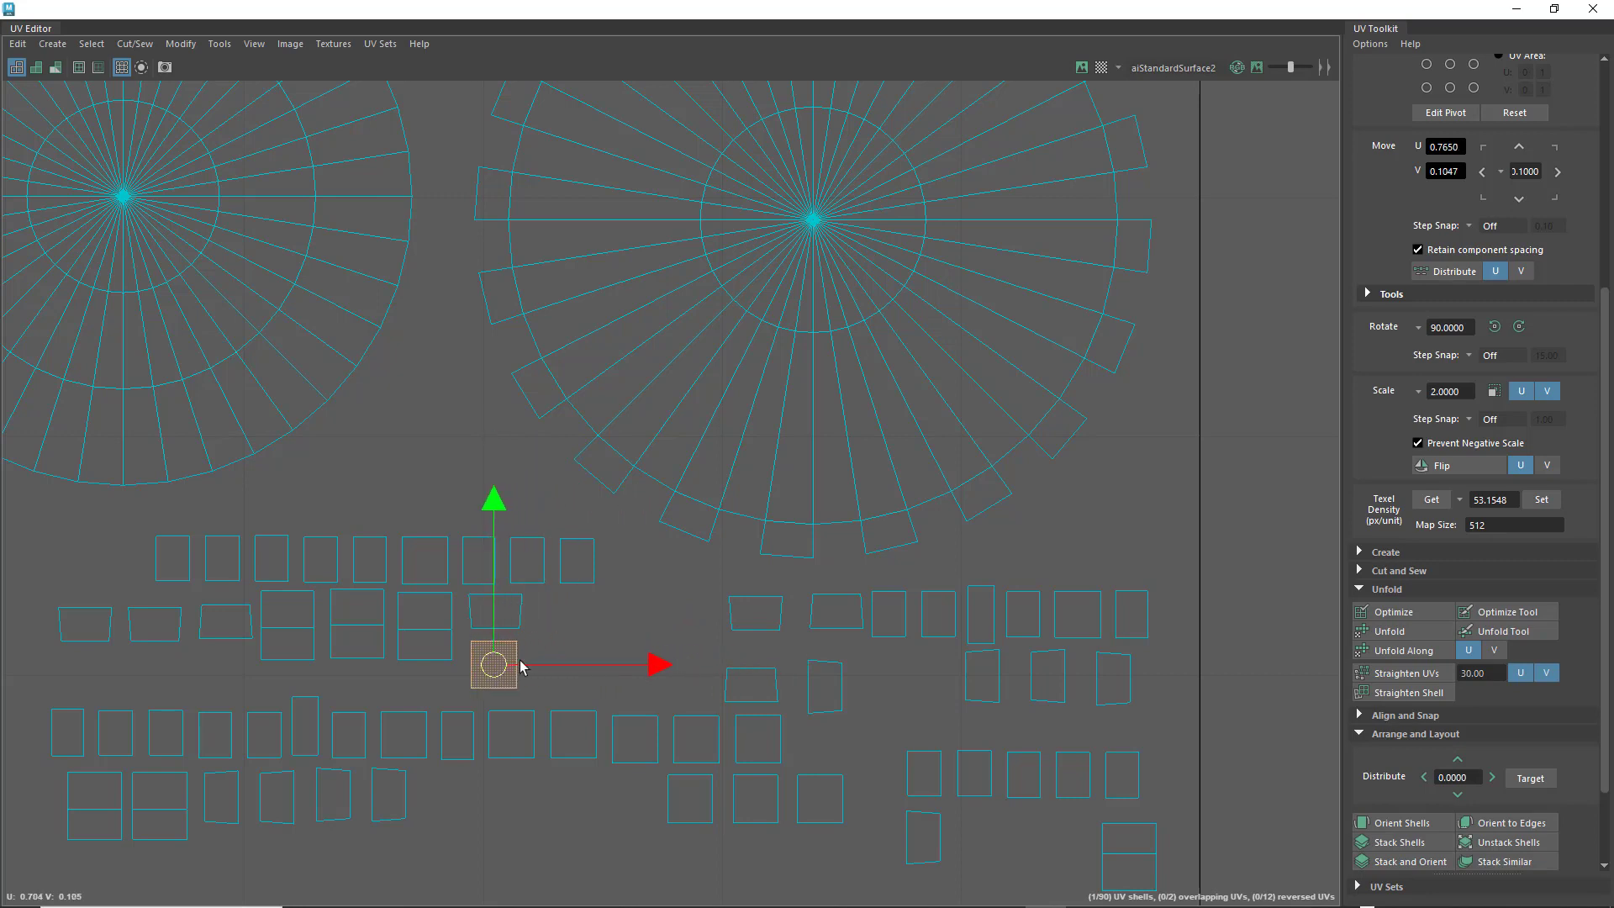
{"action": "left_click", "coordinate": [768, 605]}
{"action": "left_click_drag", "start_coordinate": [768, 605], "coordinate": [579, 603]}
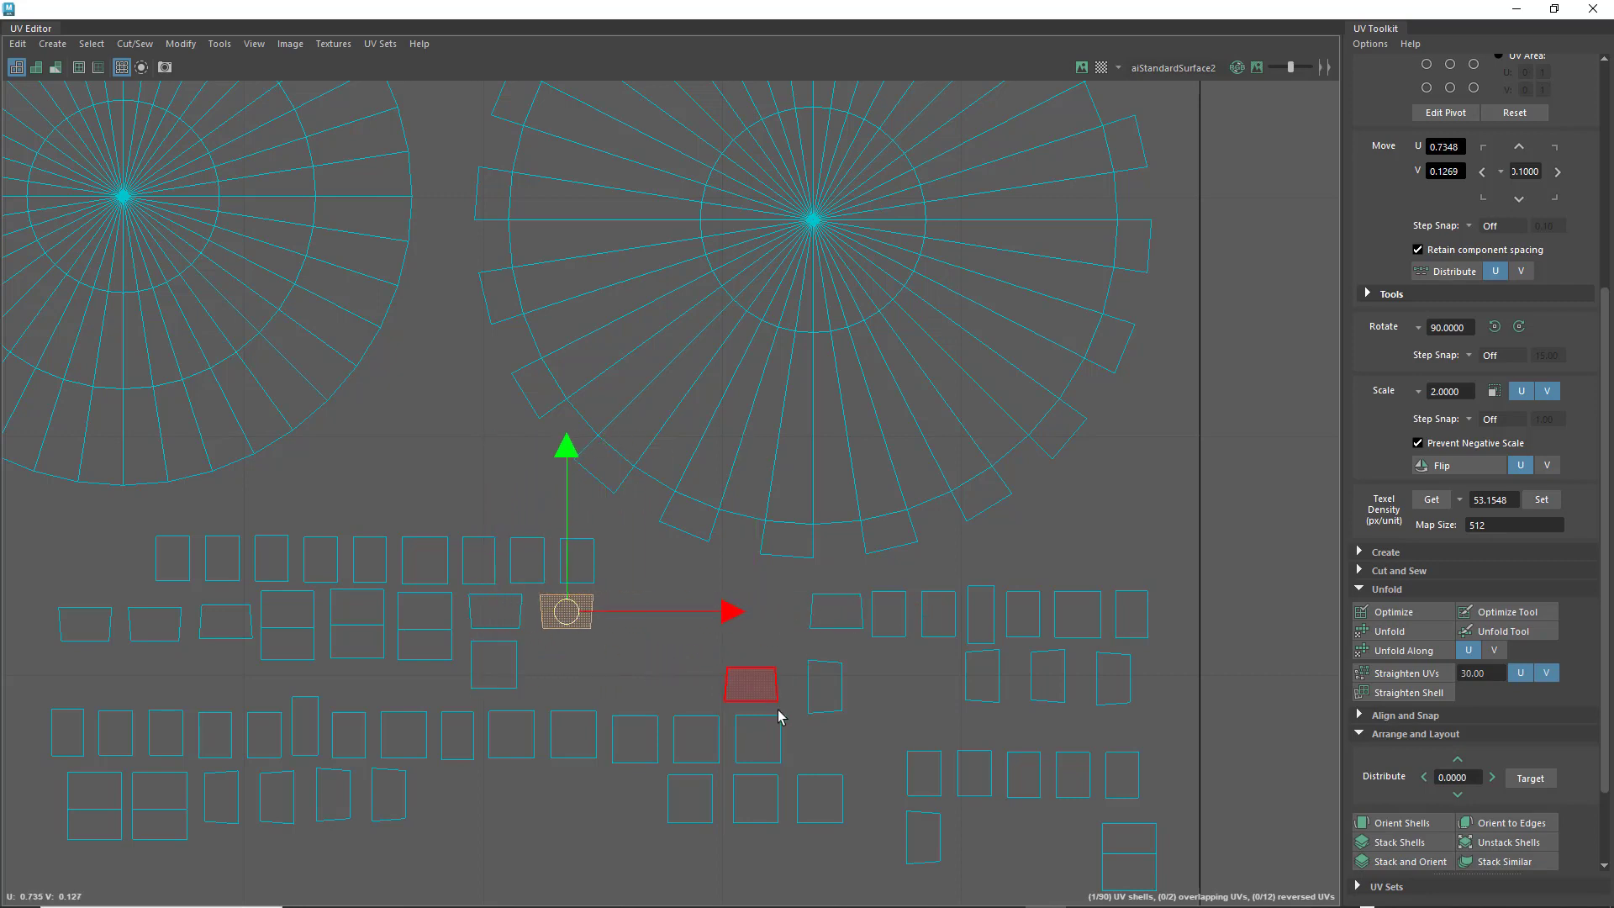
{"action": "left_click", "coordinate": [767, 685]}
{"action": "left_click", "coordinate": [824, 688]}
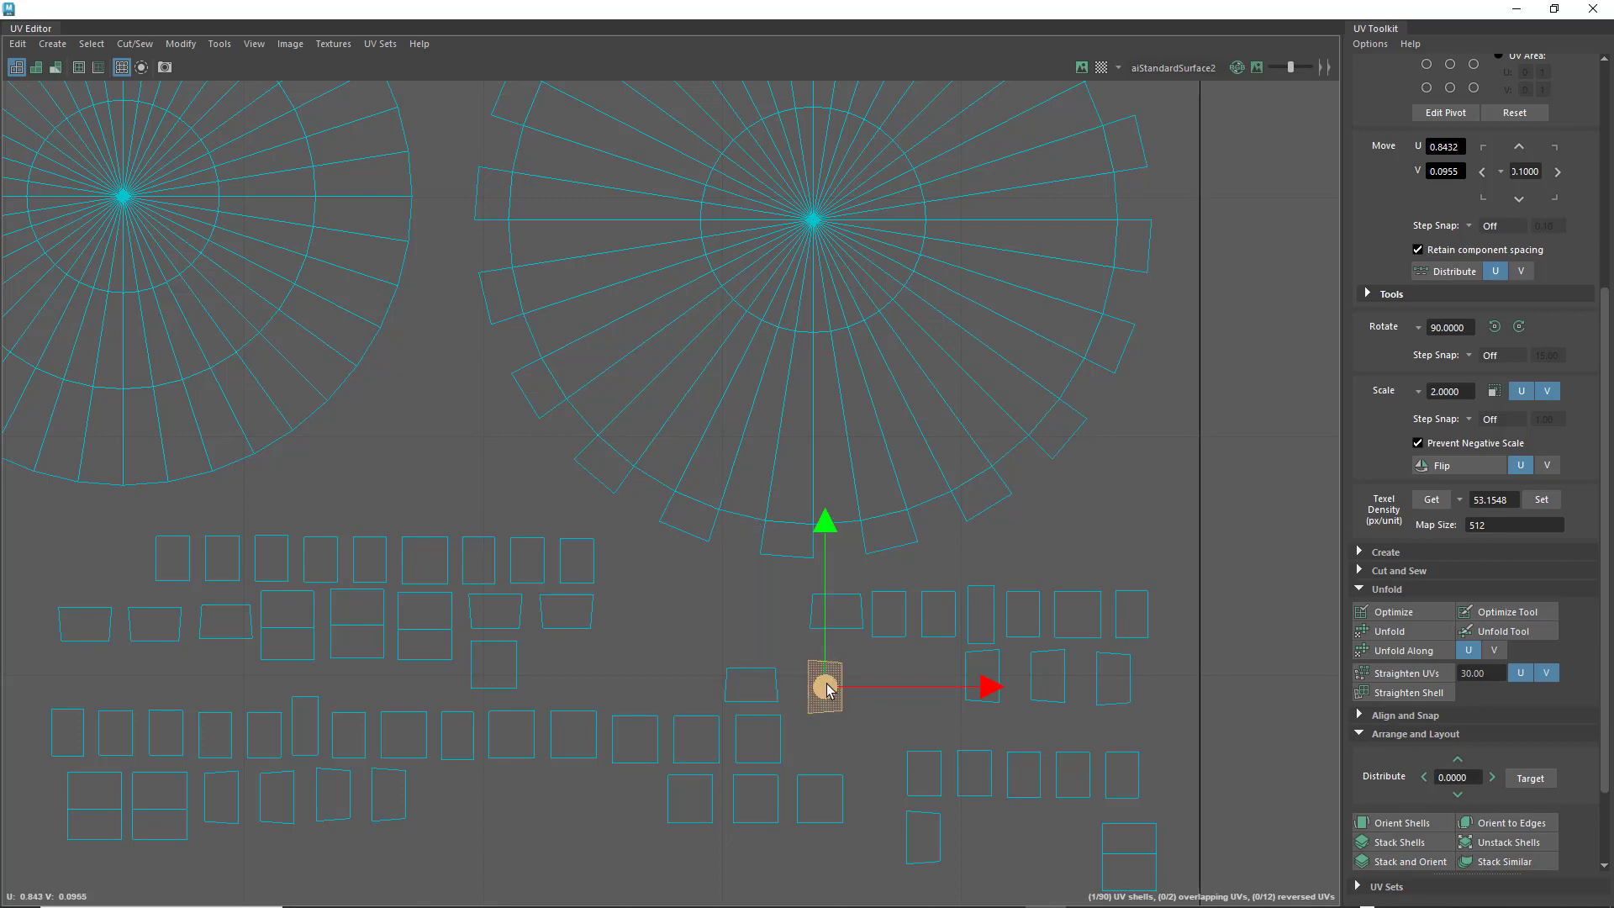
{"action": "left_click_drag", "start_coordinate": [825, 688], "coordinate": [557, 669]}
{"action": "left_click", "coordinate": [761, 681]}
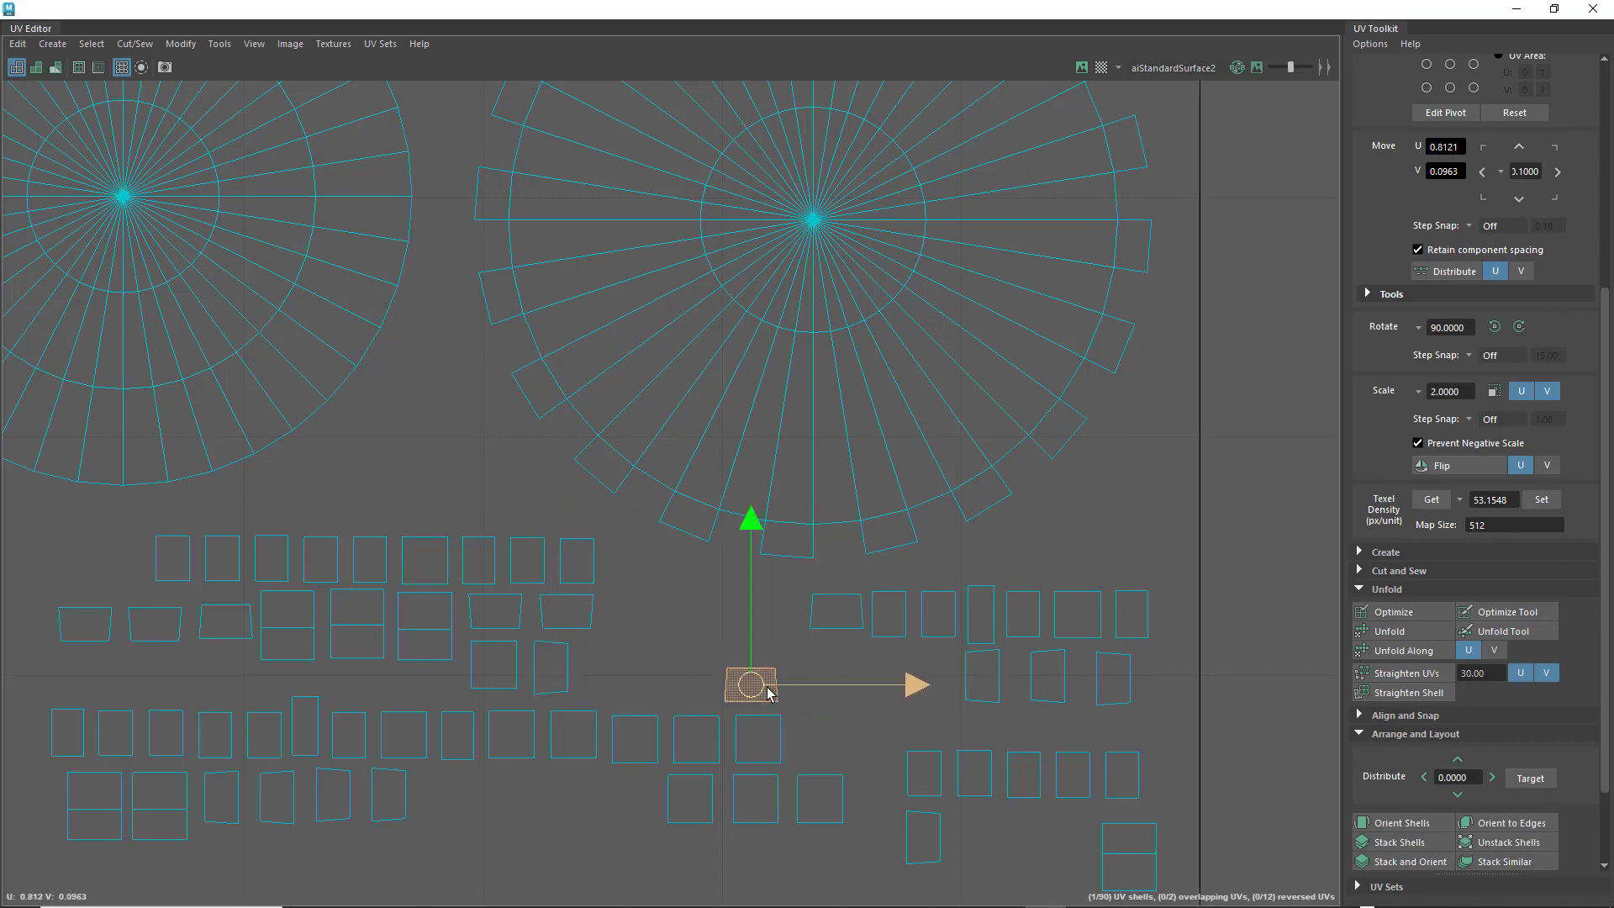
{"action": "left_click_drag", "start_coordinate": [761, 681], "coordinate": [615, 673]}
- Move the four-shell crenellation group below the wall shell to about U 0.80, V 0.12, and place the two-shell group beside it
{"action": "scroll", "coordinate": [559, 620], "scroll_direction": "down", "scroll_amount": 5}
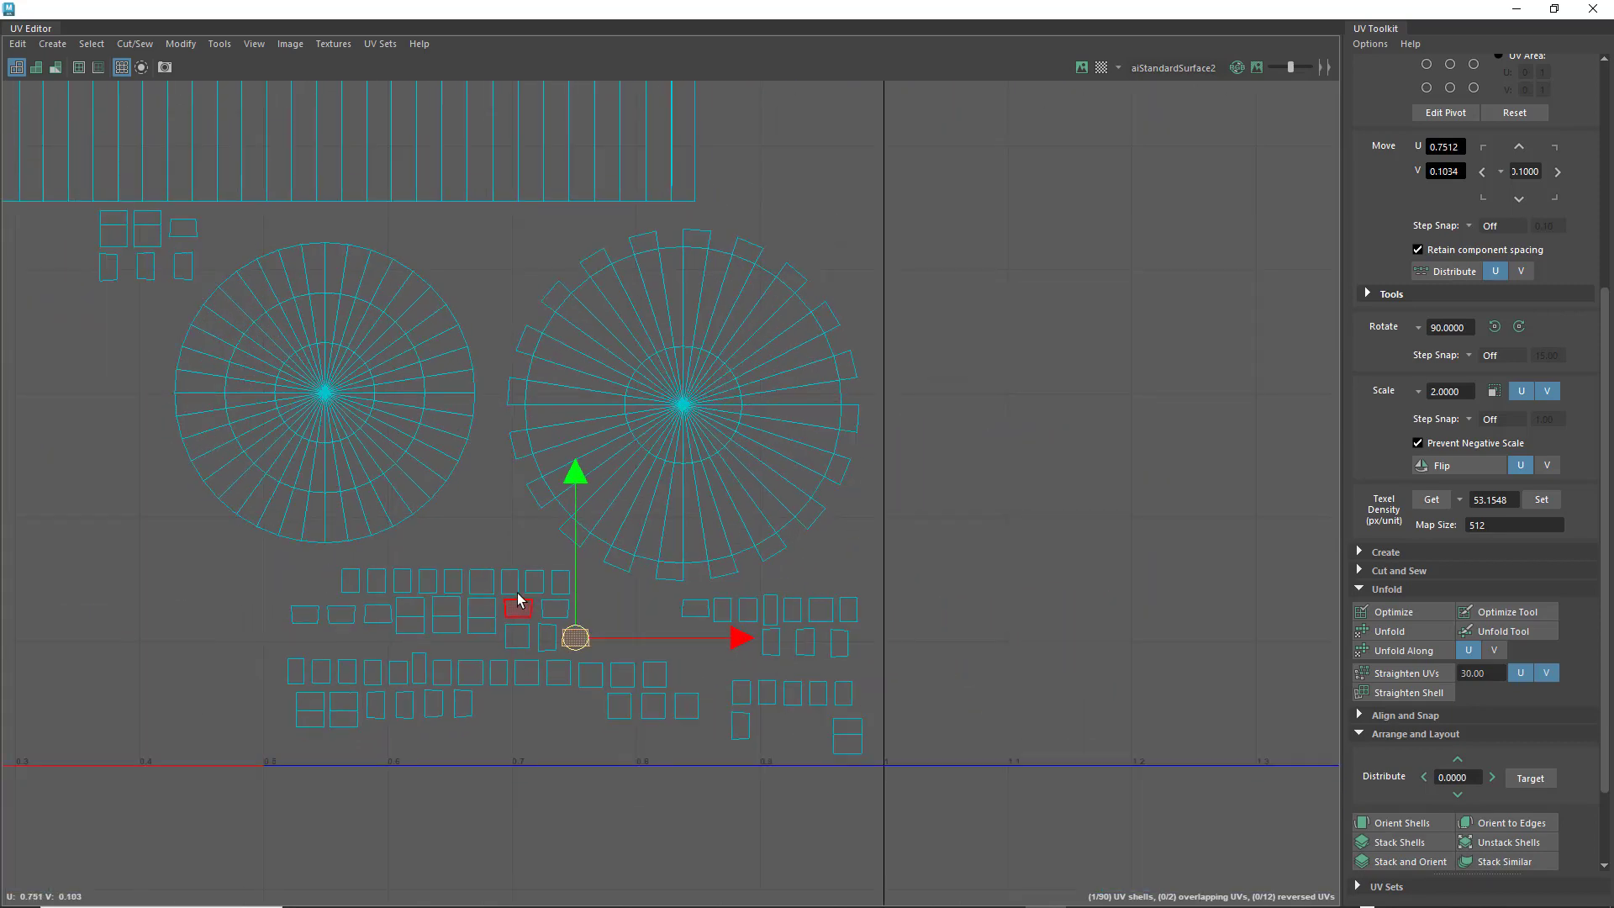
{"action": "left_click_drag", "start_coordinate": [218, 349], "coordinate": [624, 613]}
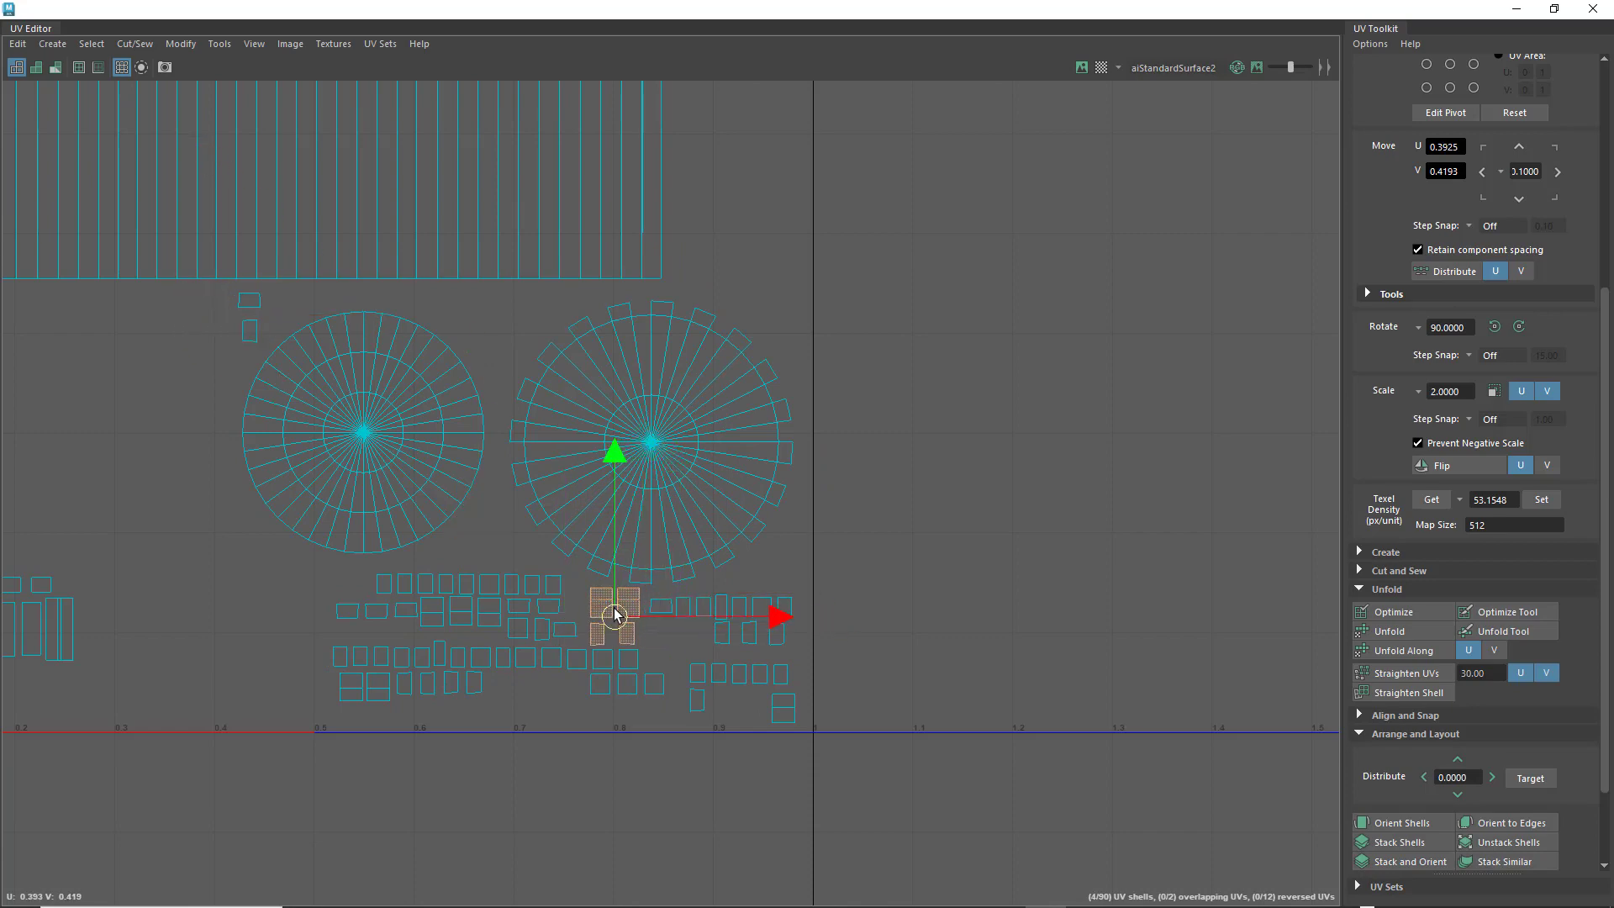
{"action": "scroll", "coordinate": [624, 613], "scroll_direction": "up", "scroll_amount": 2}
{"action": "scroll", "coordinate": [624, 613], "scroll_direction": "up", "scroll_amount": 2}
{"action": "scroll", "coordinate": [231, 425], "scroll_direction": "down", "scroll_amount": 2}
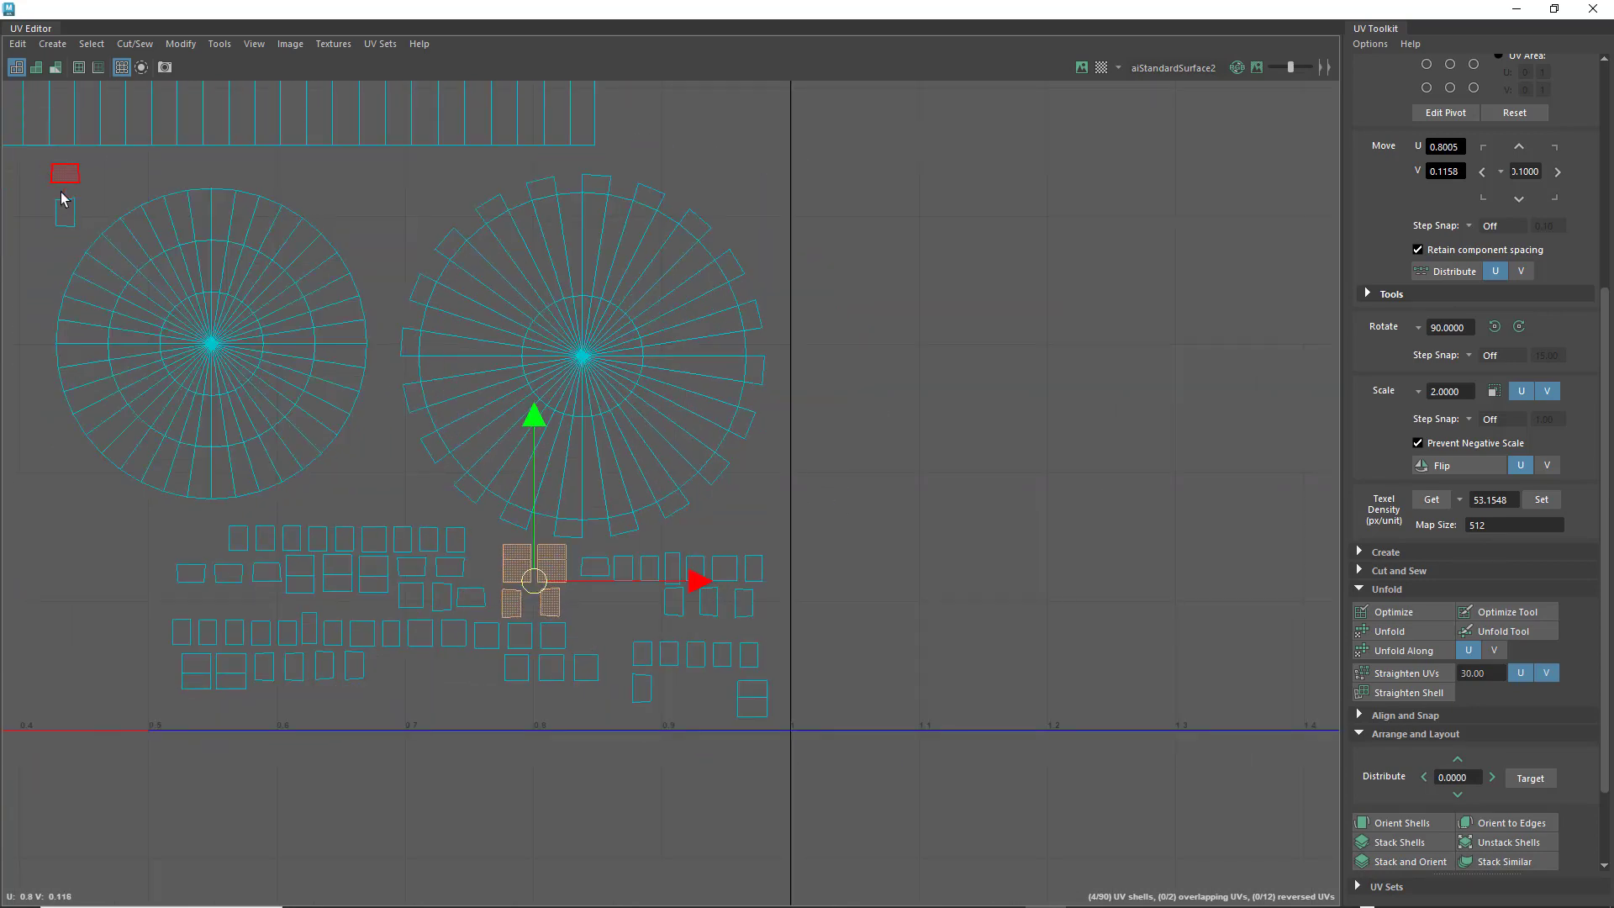
{"action": "left_click_drag", "start_coordinate": [62, 201], "coordinate": [620, 620]}
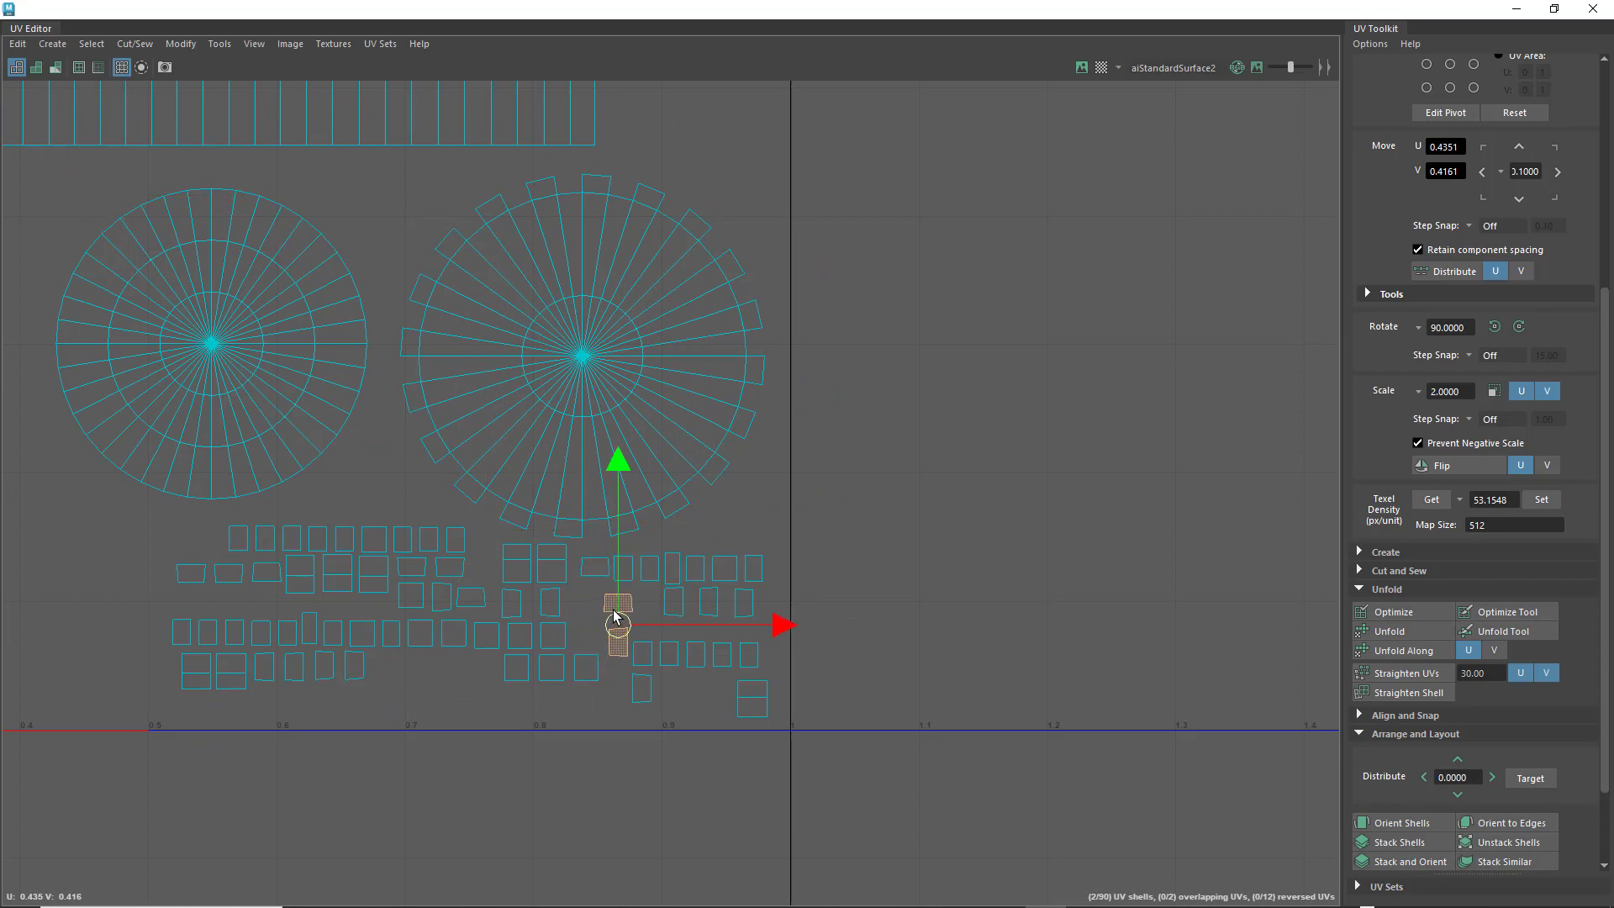
{"action": "scroll", "coordinate": [620, 619], "scroll_direction": "up", "scroll_amount": 2}
{"action": "left_click", "coordinate": [315, 433]}
- Set the selection mode to UV shells and restore the maximized UV Editor to a floating window over the 3D scene
{"action": "scroll", "coordinate": [312, 445], "scroll_direction": "down", "scroll_amount": 5}
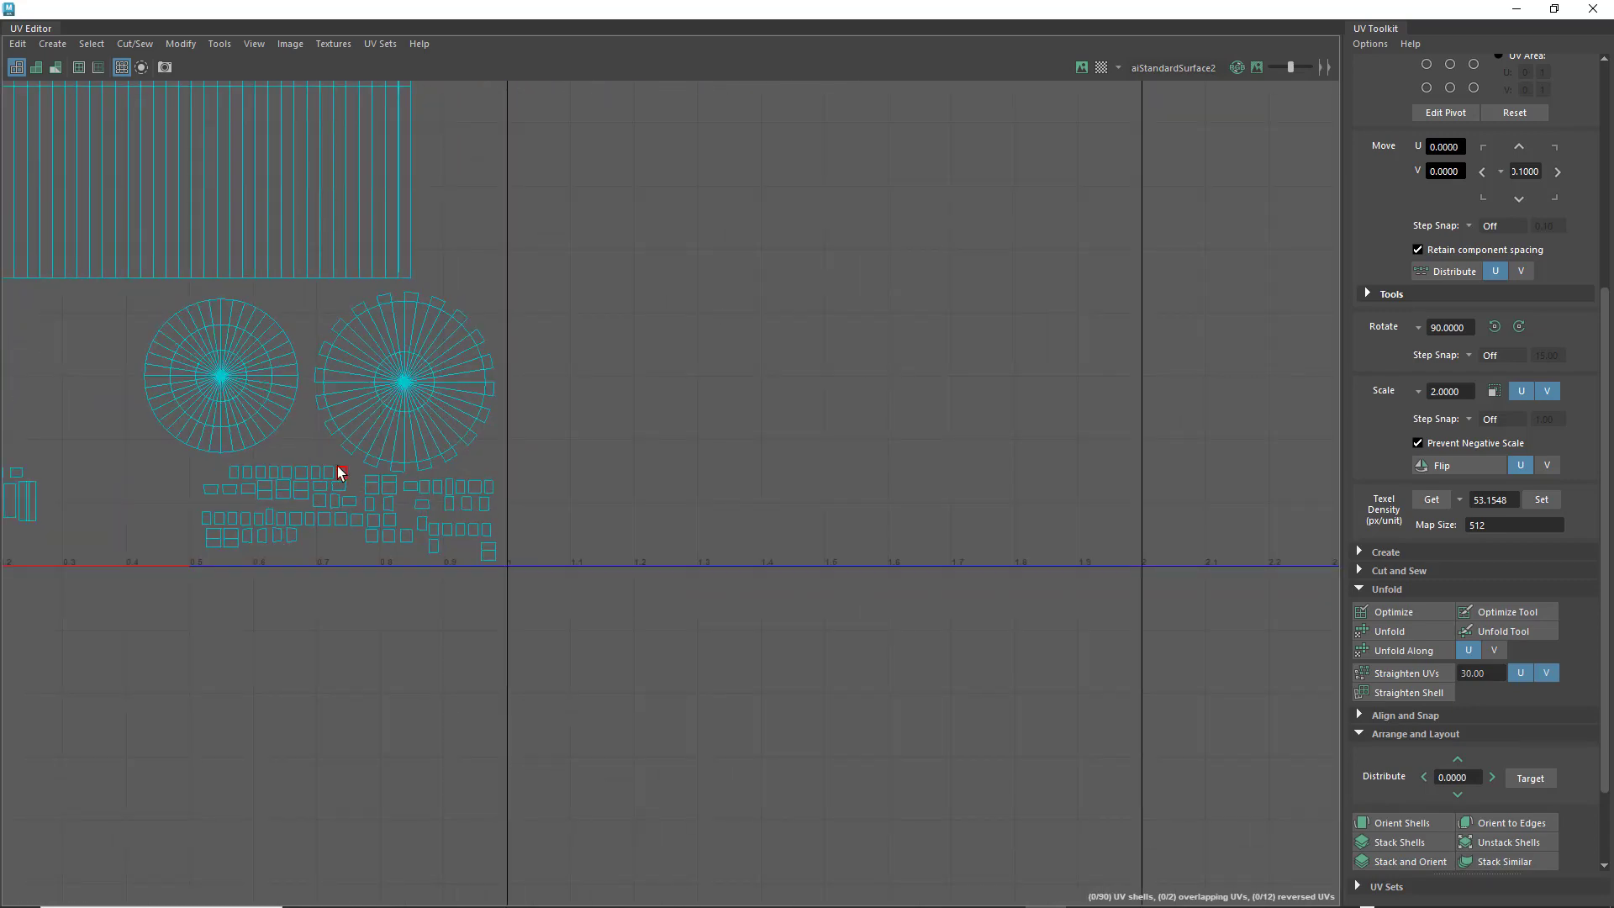
{"action": "middle_click_drag", "start_coordinate": [324, 448], "coordinate": [673, 602], "text": "alt"}
{"action": "scroll", "coordinate": [832, 551], "scroll_direction": "down", "scroll_amount": 2}
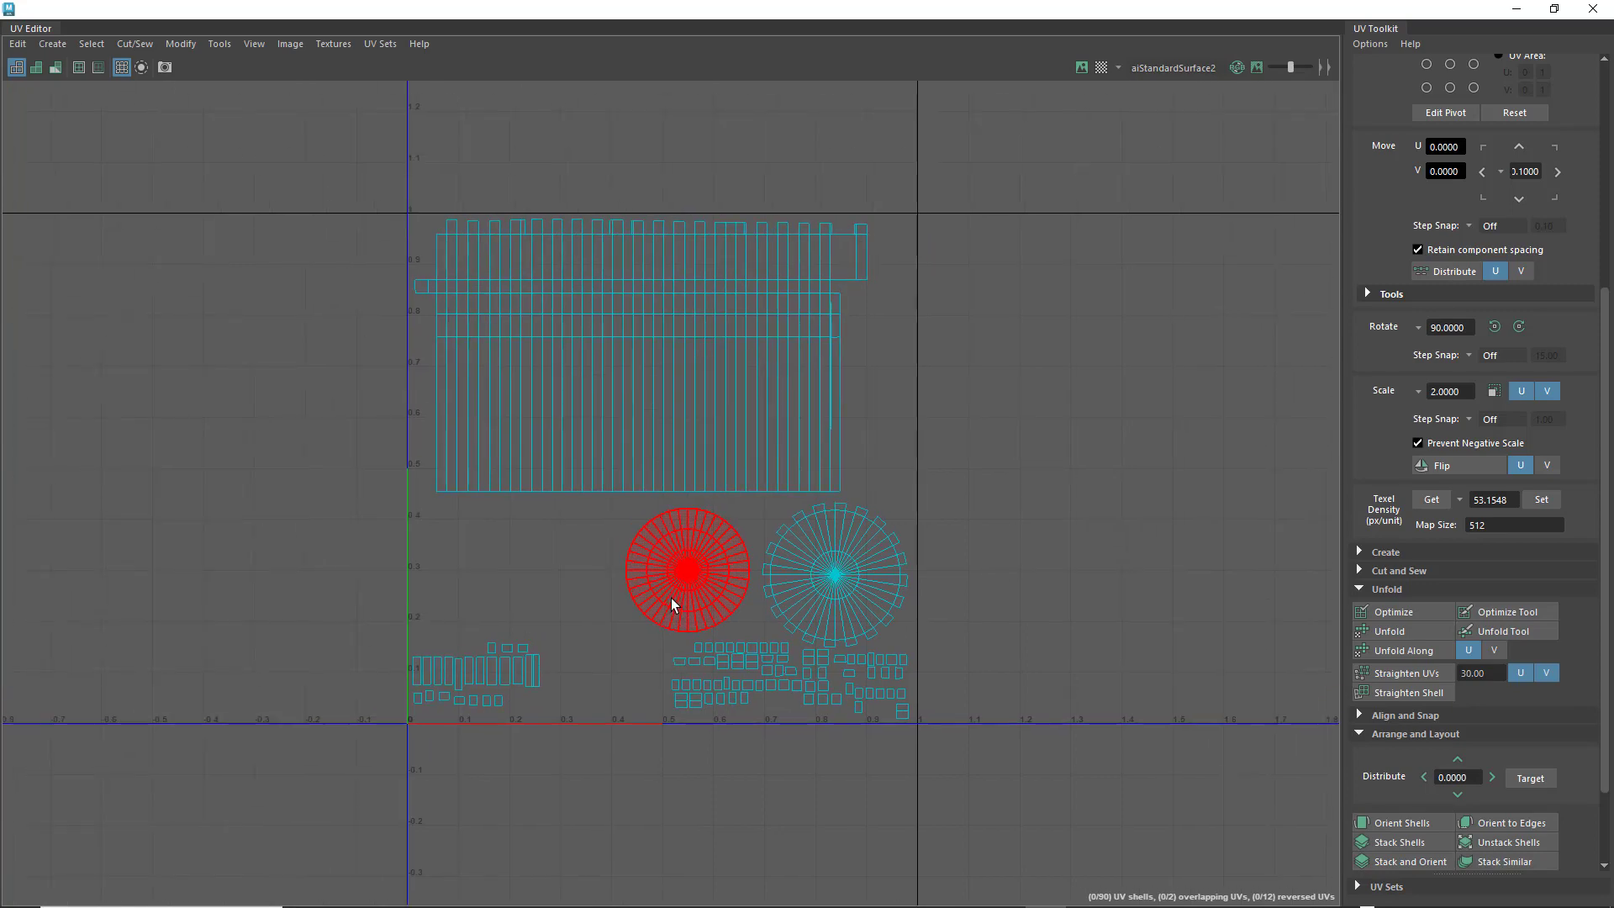
{"action": "scroll", "coordinate": [656, 559], "scroll_direction": "down", "scroll_amount": 1}
{"action": "scroll", "coordinate": [656, 559], "scroll_direction": "down", "scroll_amount": 1}
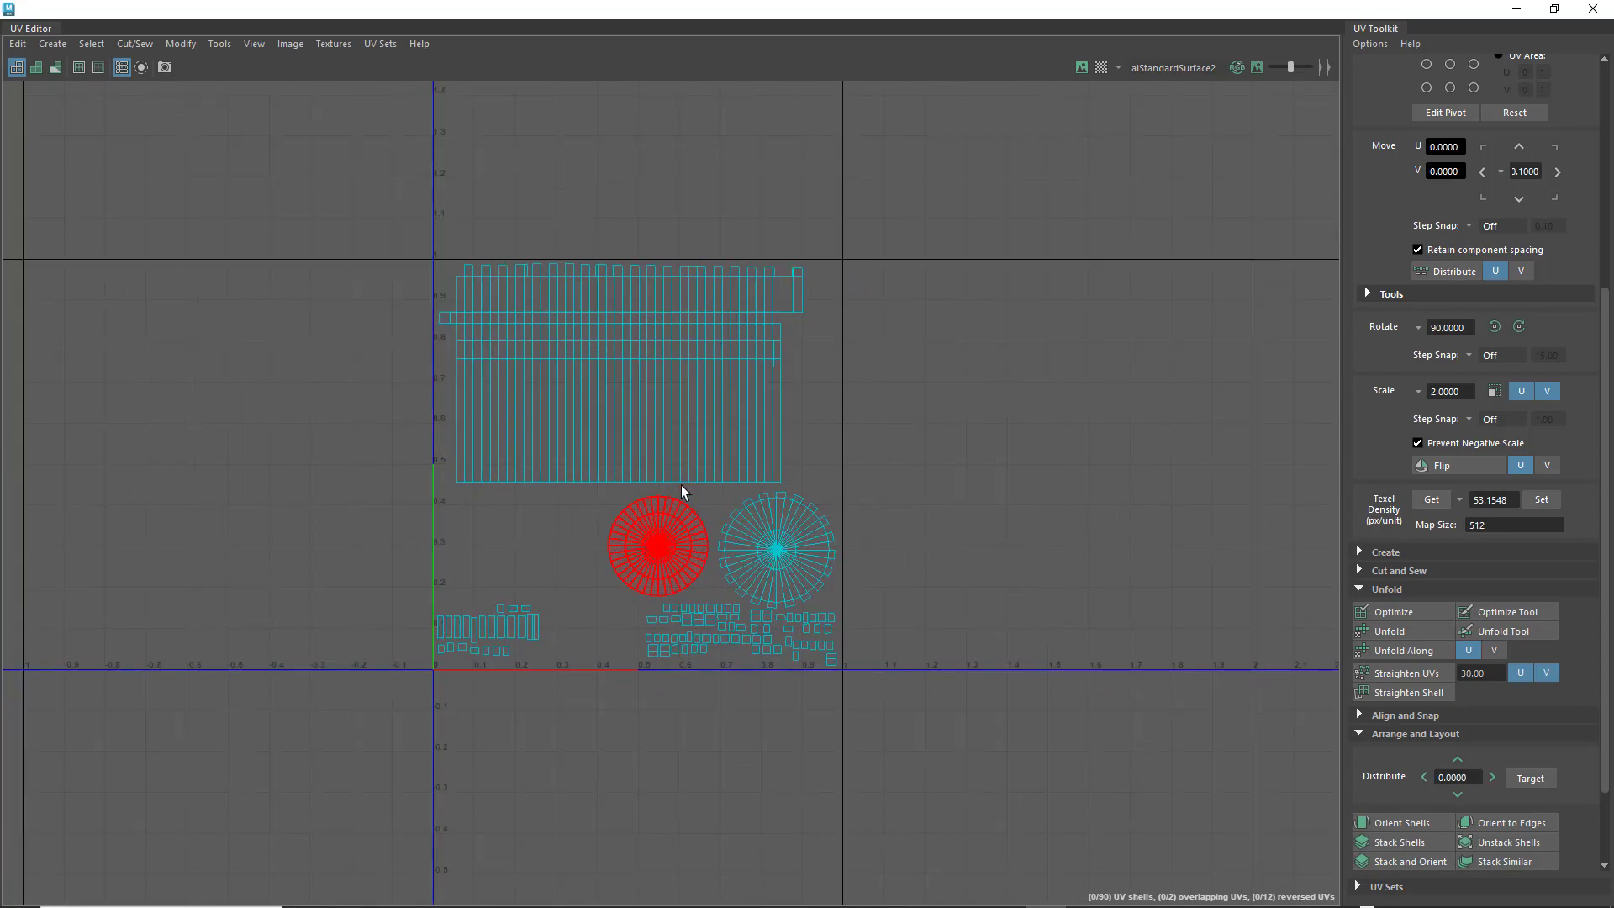
{"action": "right_click", "coordinate": [676, 381]}
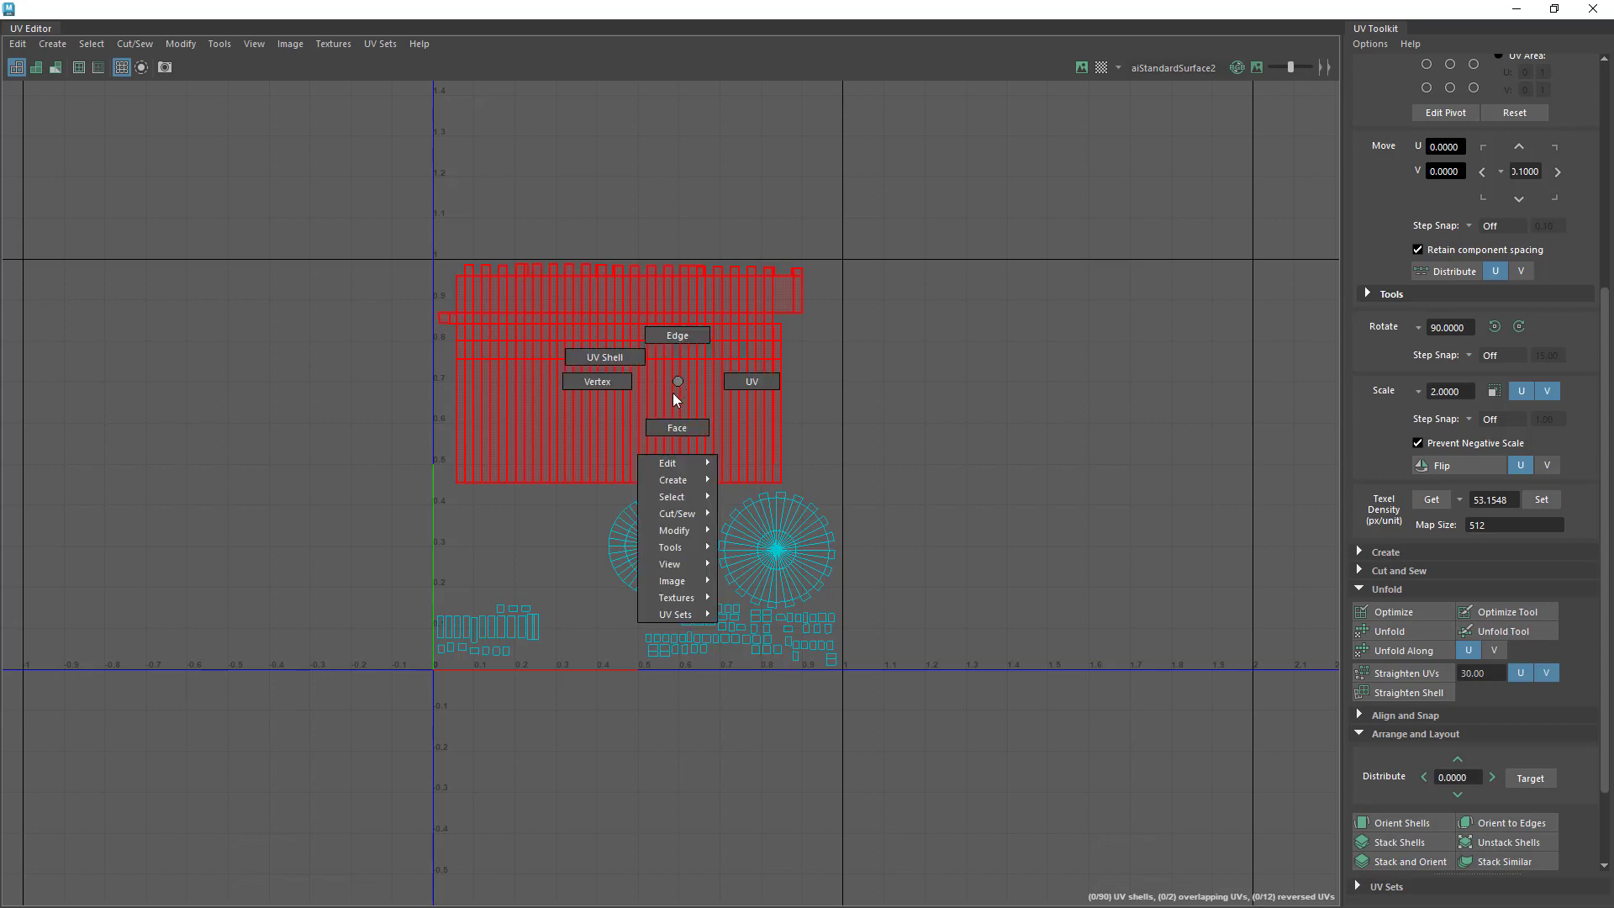
{"action": "left_click", "coordinate": [632, 358]}
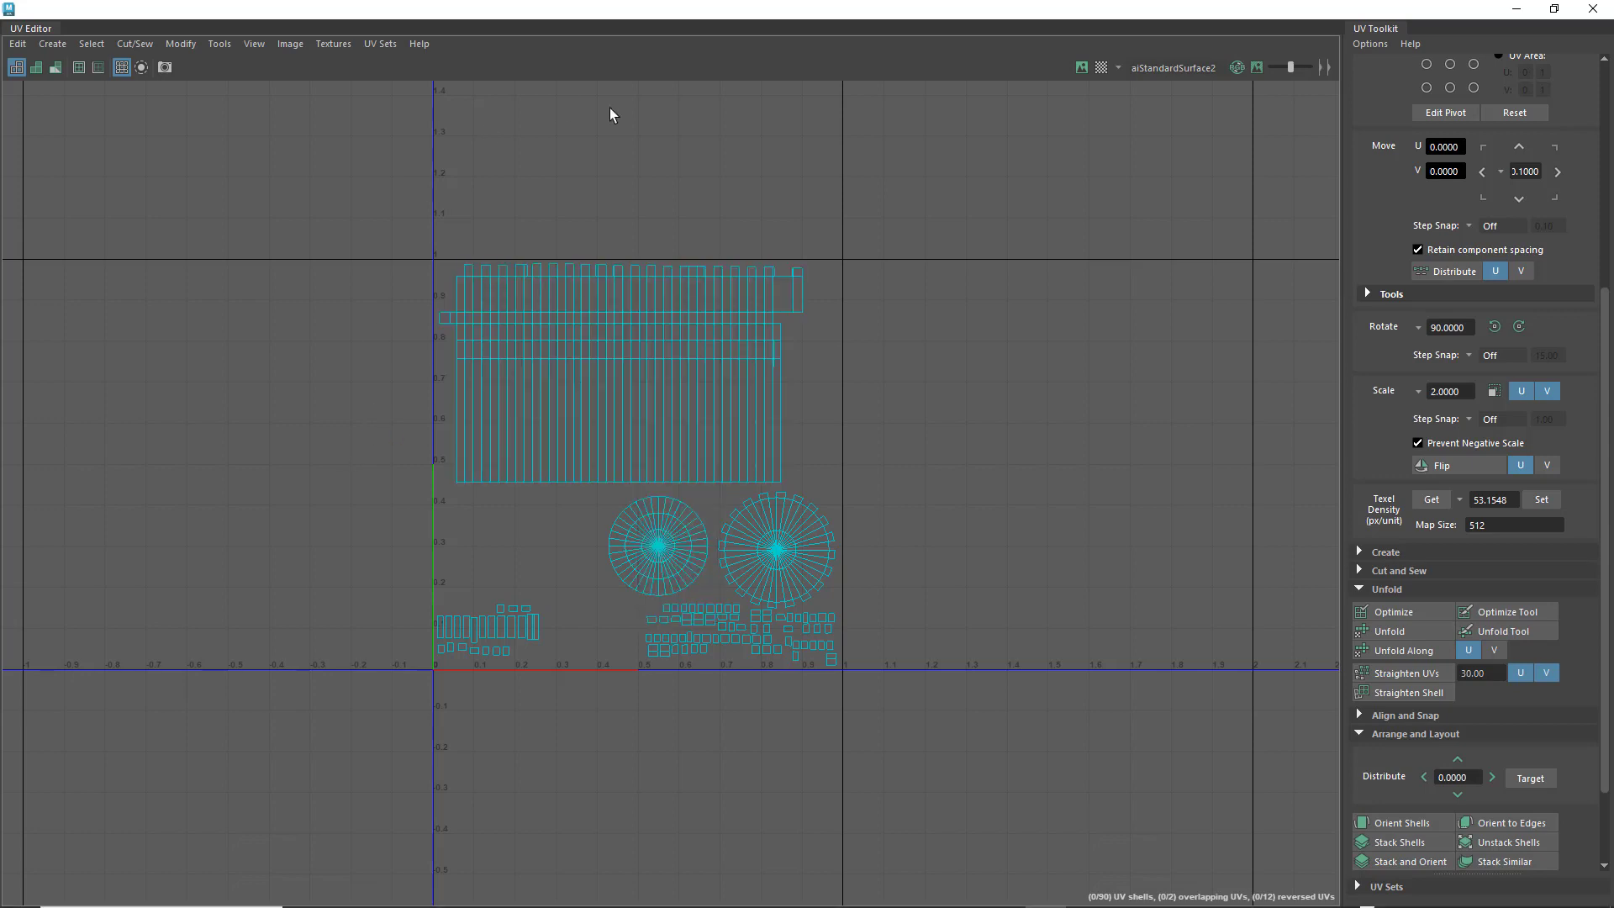
{"action": "left_click_drag", "start_coordinate": [563, 11], "coordinate": [1009, 144]}
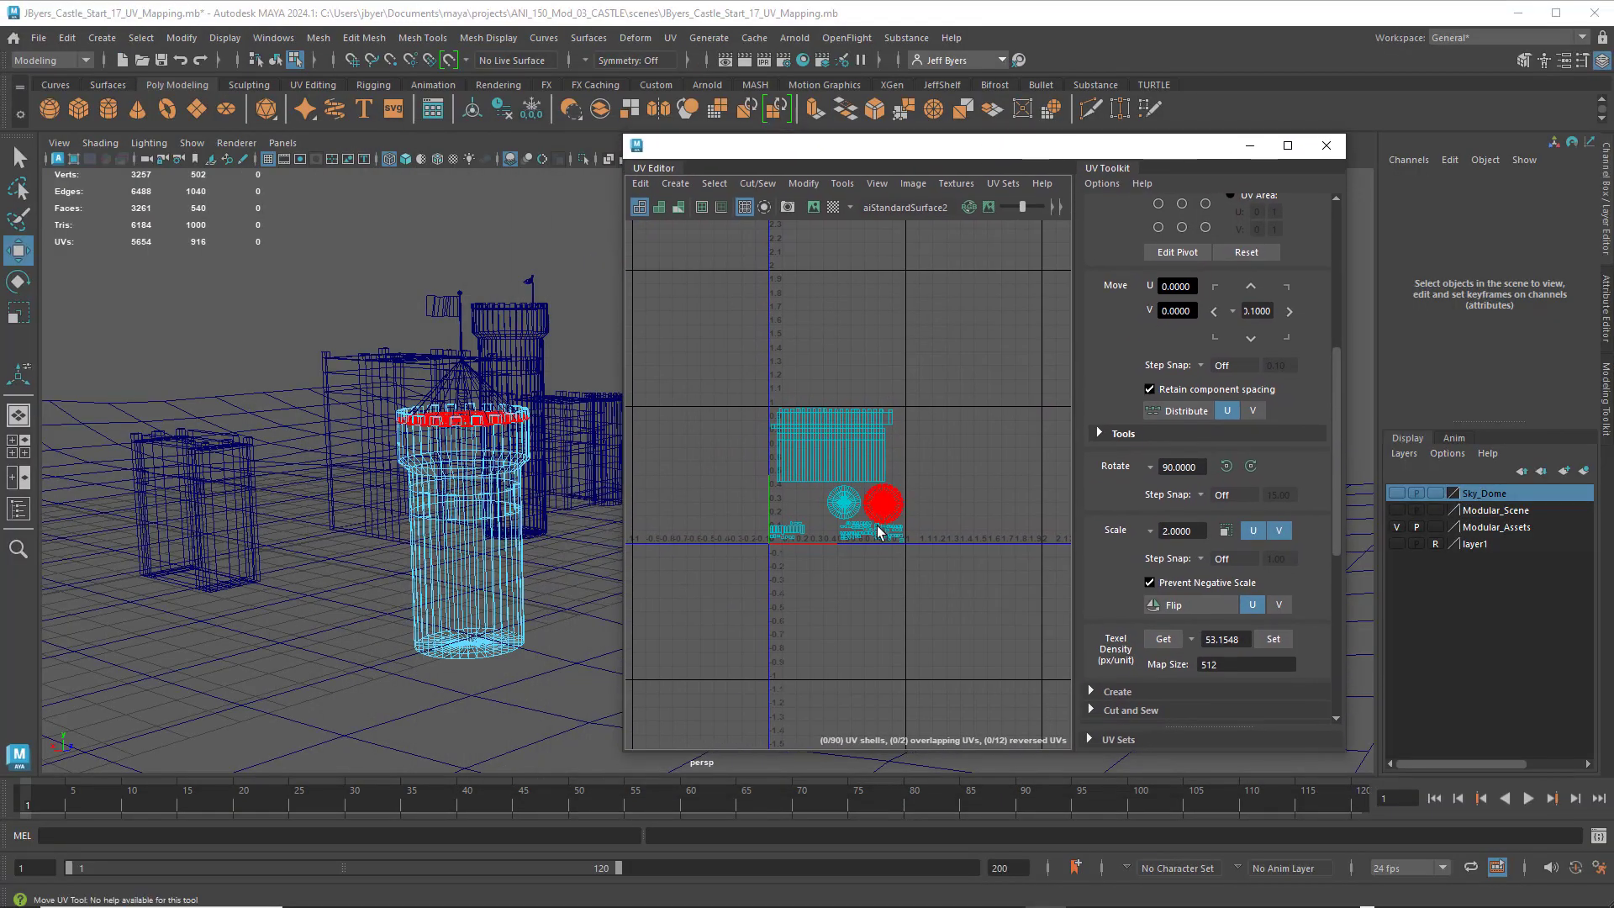
- Apply a planar UV projection from the Y axis, fitted to the bounding box, to the tower's conical roof
{"action": "scroll", "coordinate": [872, 521], "scroll_direction": "up", "scroll_amount": 5}
{"action": "middle_click_drag", "start_coordinate": [869, 517], "coordinate": [924, 518], "text": "alt"}
{"action": "left_click_drag", "start_coordinate": [569, 531], "coordinate": [374, 540], "text": "alt"}
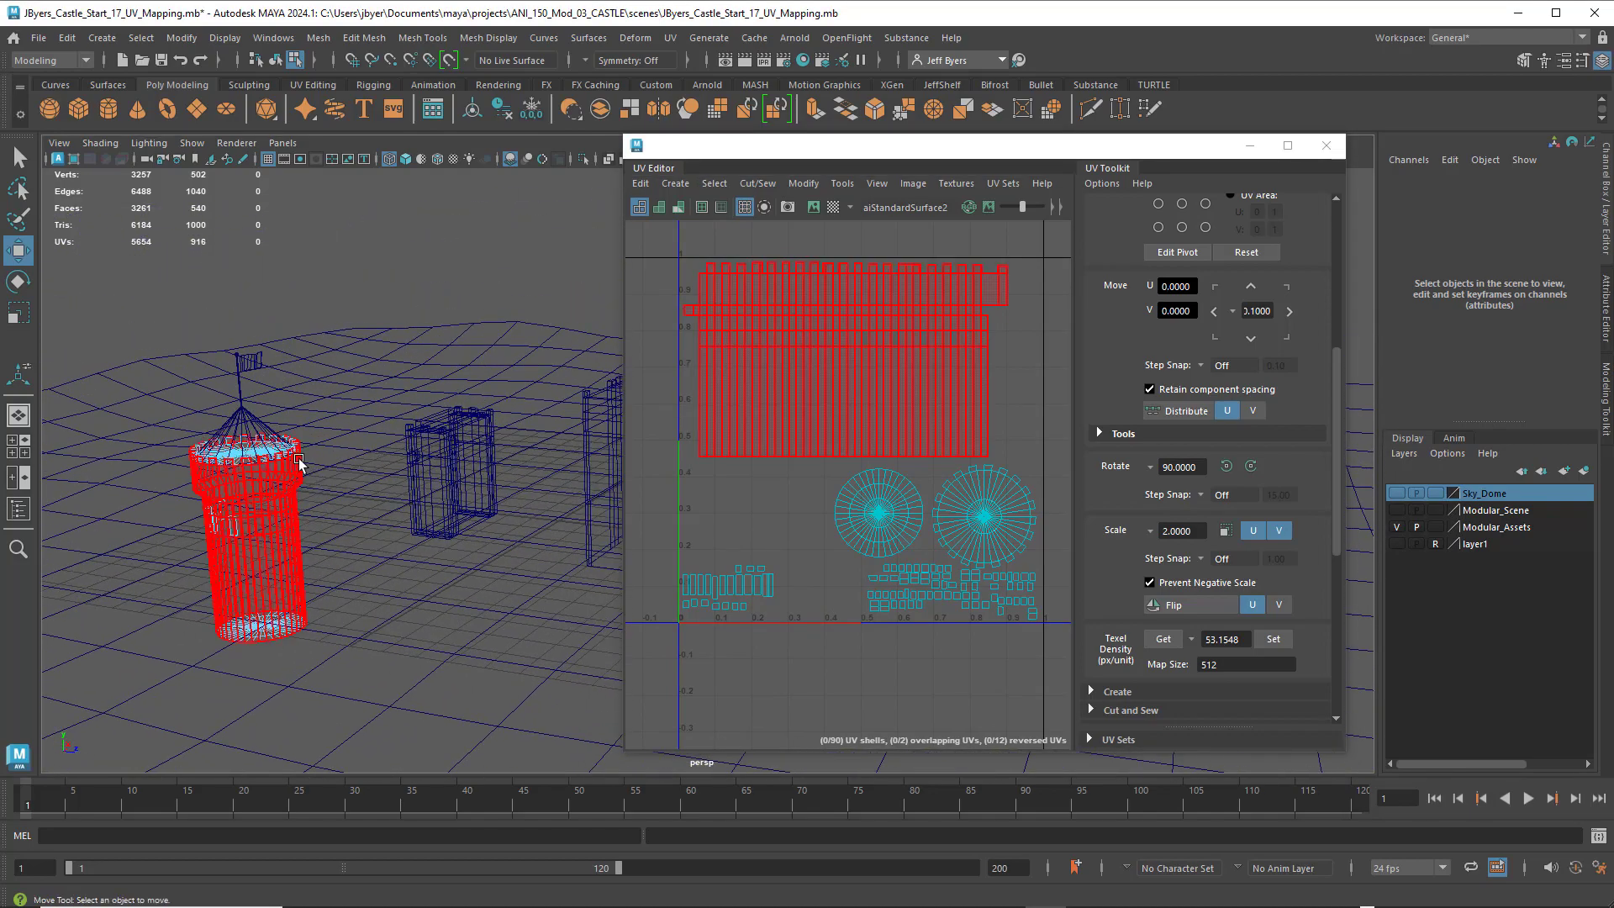
{"action": "left_click", "coordinate": [265, 433]}
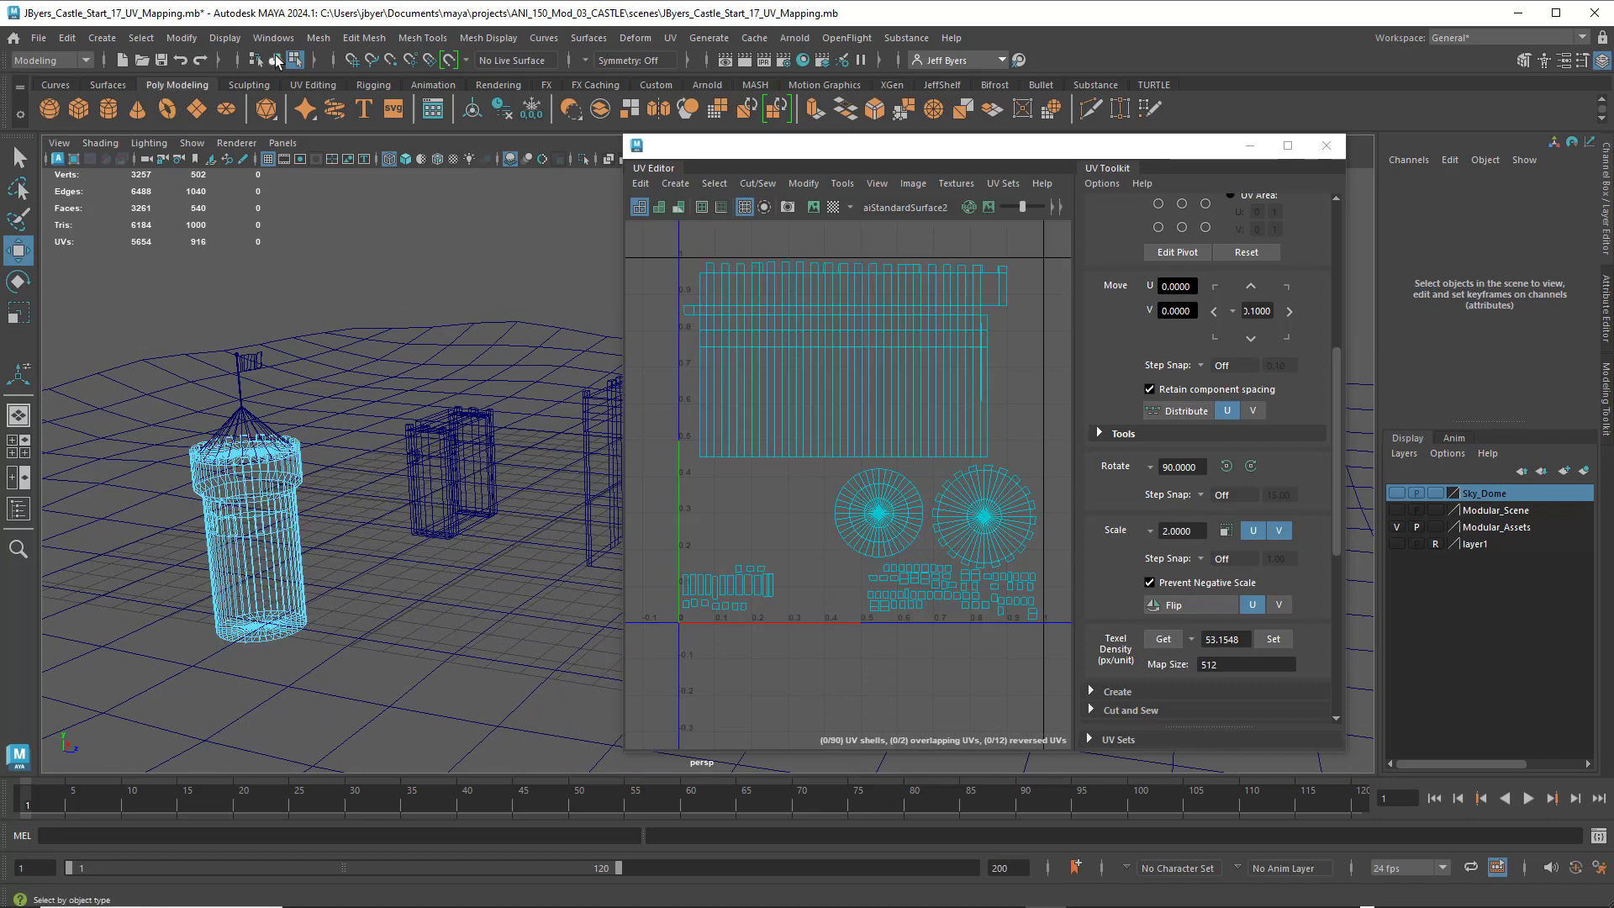
{"action": "left_click", "coordinate": [276, 59]}
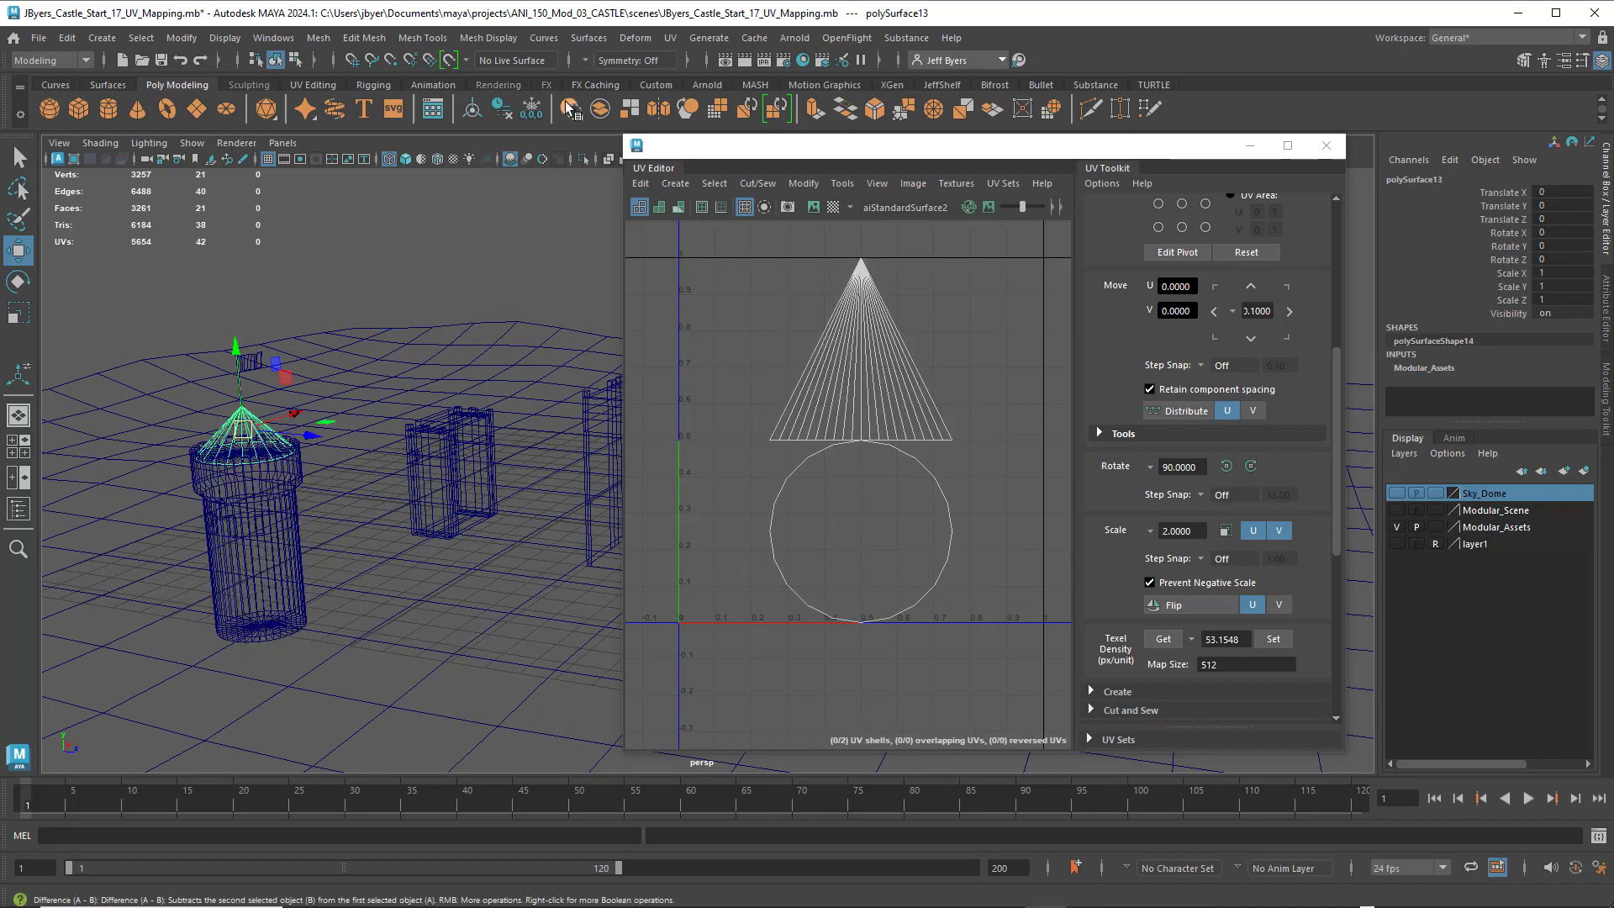
{"action": "left_click", "coordinate": [670, 37]}
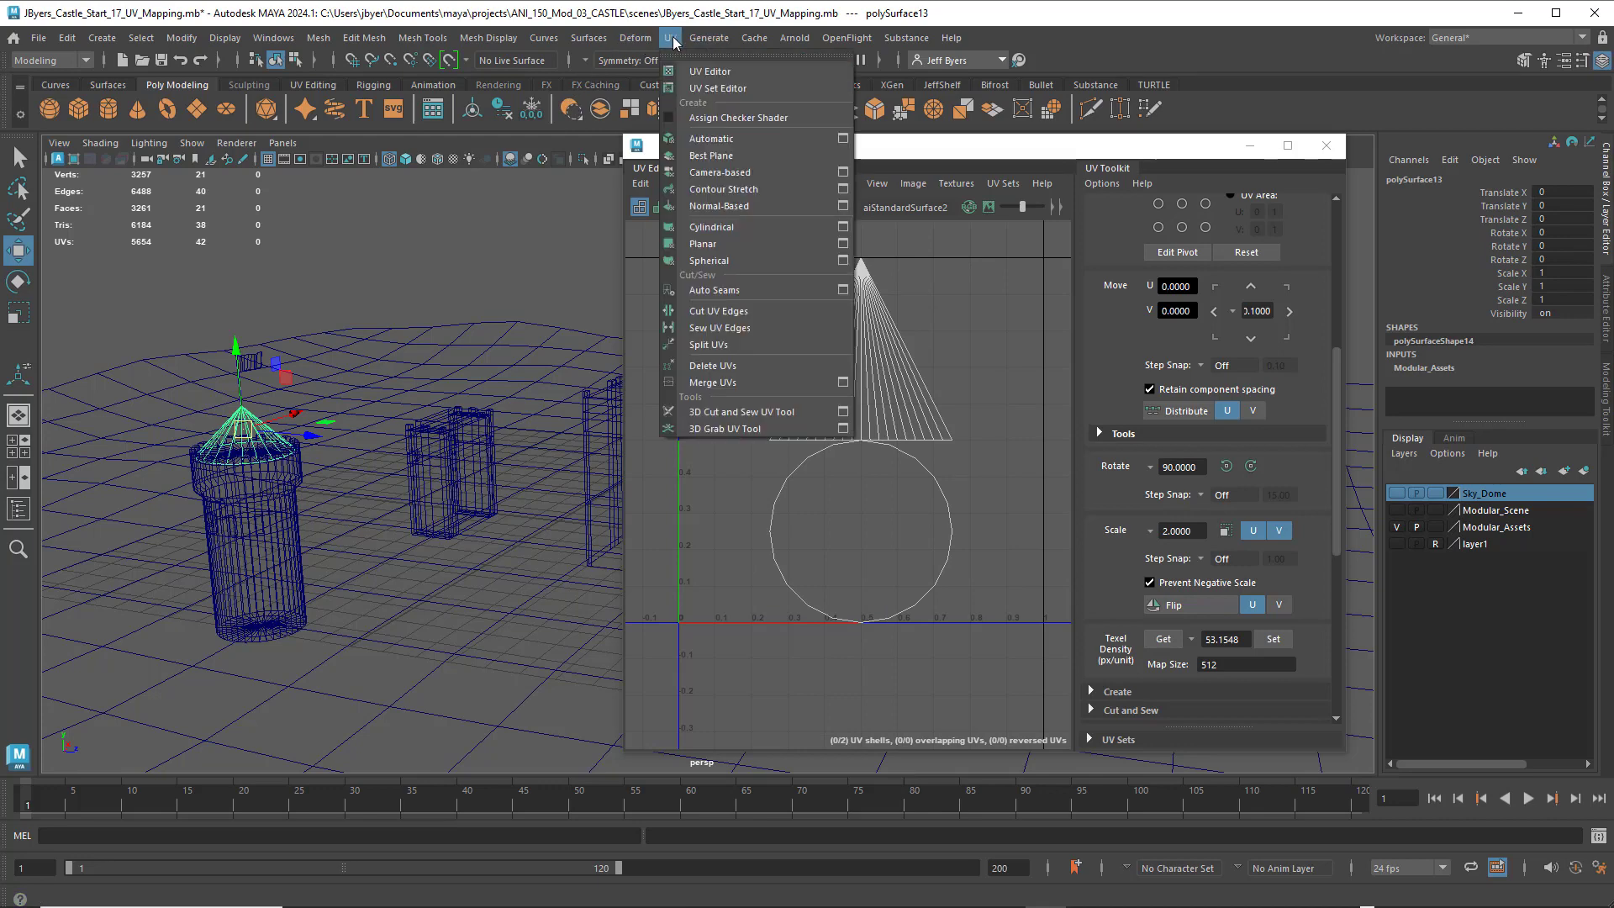
{"action": "left_click", "coordinate": [843, 244]}
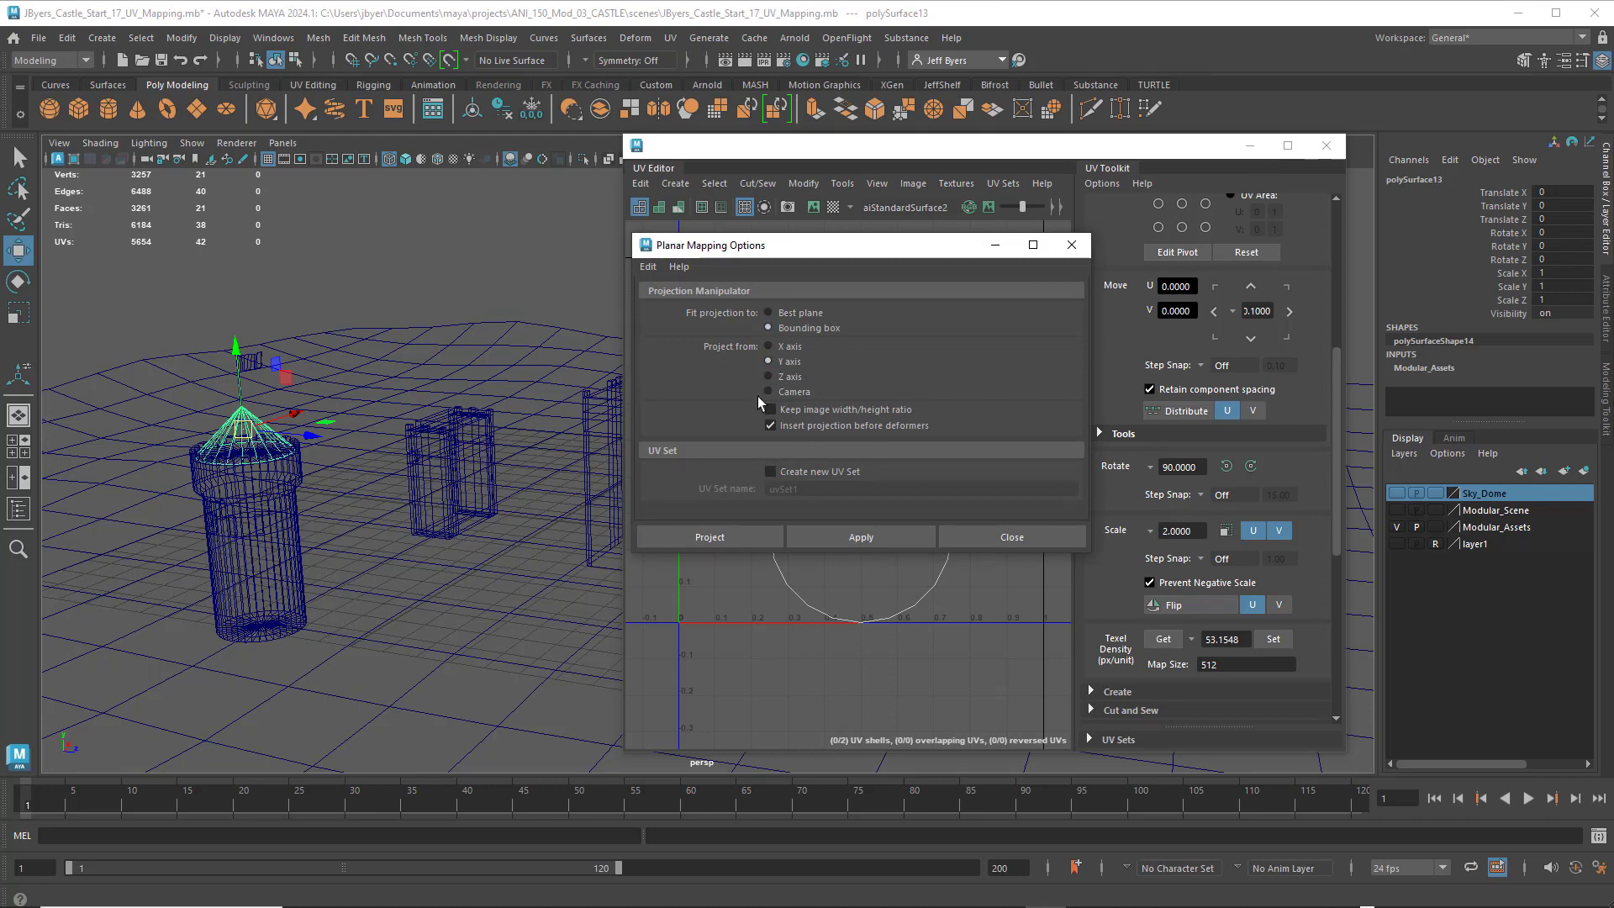
{"action": "left_click", "coordinate": [714, 540]}
{"action": "scroll", "coordinate": [880, 394], "scroll_direction": "down", "scroll_amount": 3}
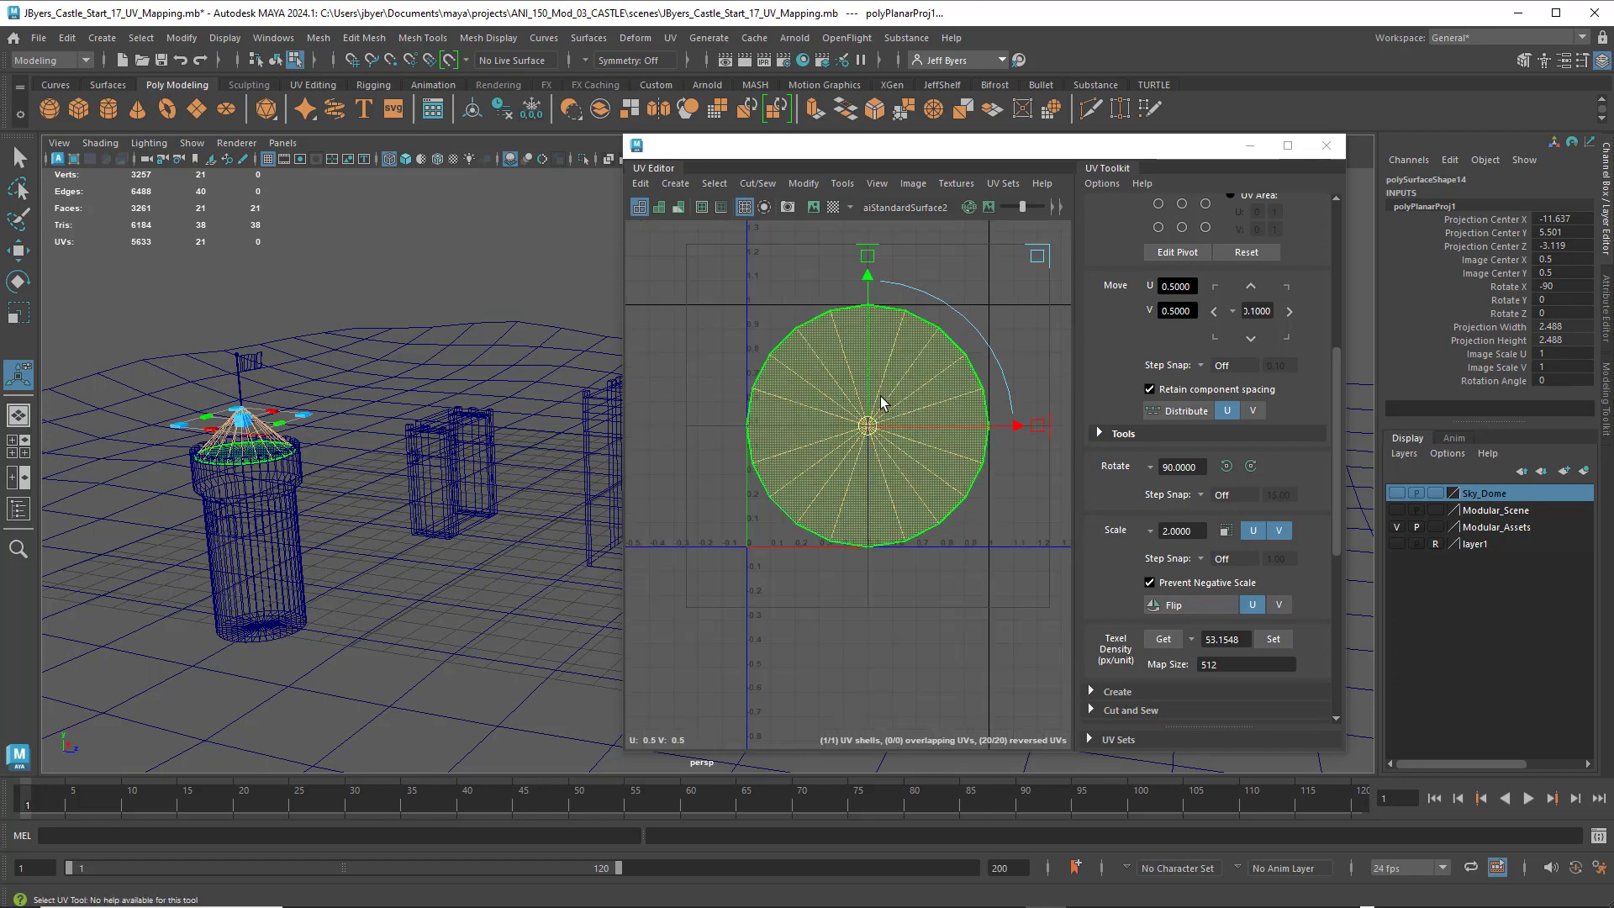
{"action": "scroll", "coordinate": [918, 423], "scroll_direction": "up", "scroll_amount": 2}
{"action": "scroll", "coordinate": [918, 429], "scroll_direction": "down", "scroll_amount": 2}
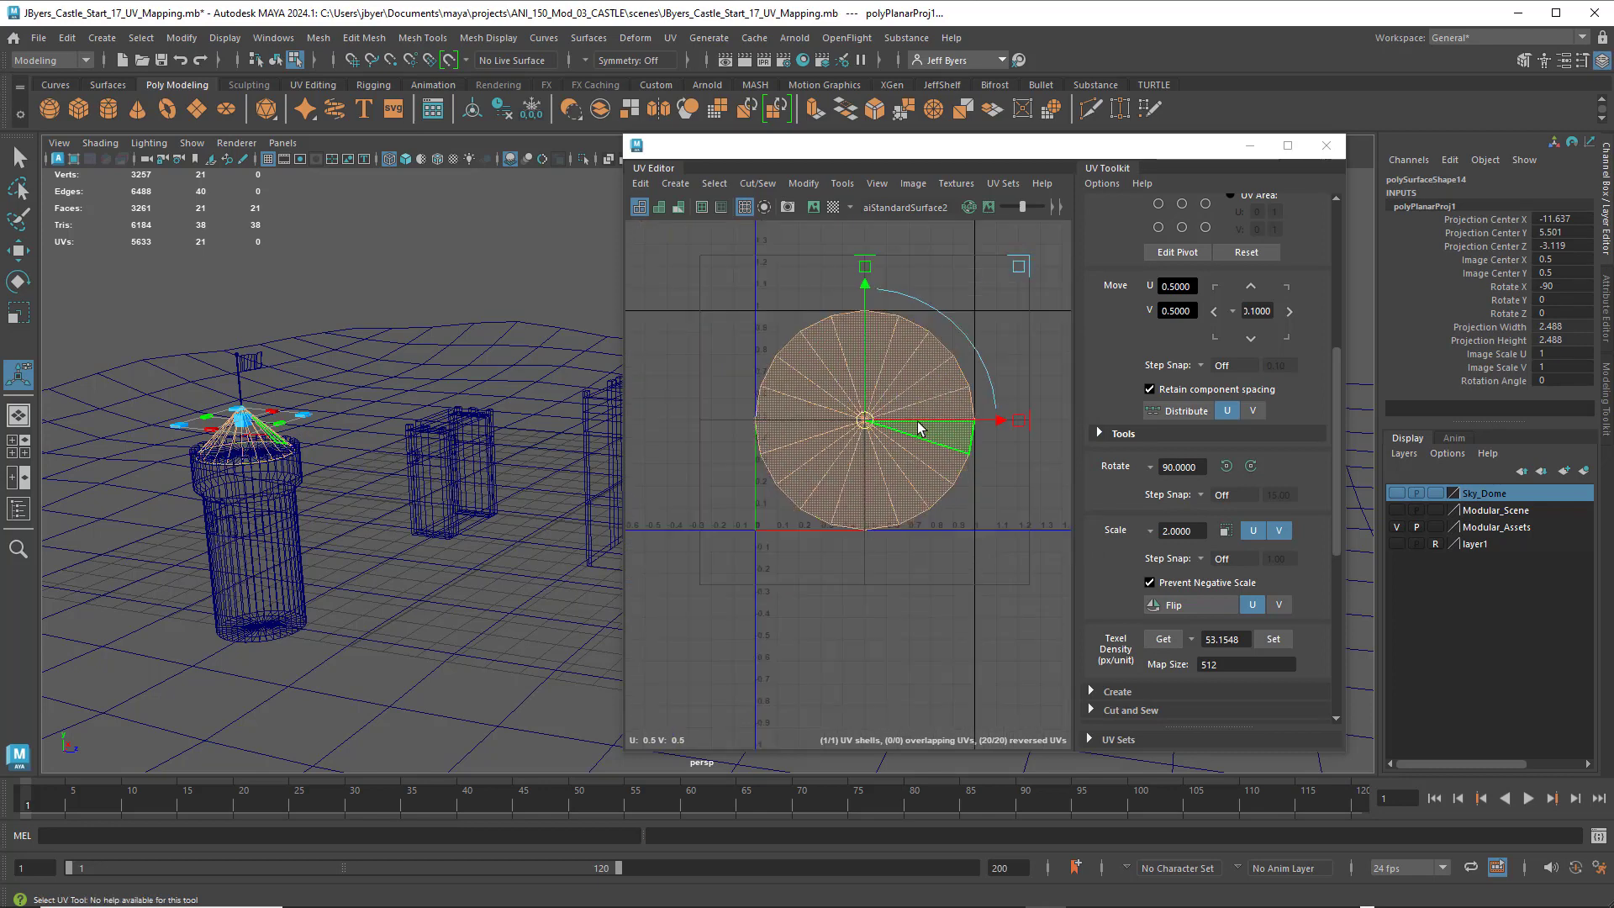
- Move the roof's circular UV shell out of the 0–1 tile to about U -1.21, V 0.5
{"action": "right_click_drag", "start_coordinate": [903, 389], "coordinate": [844, 371]}
{"action": "scroll", "coordinate": [854, 397], "scroll_direction": "down", "scroll_amount": 4}
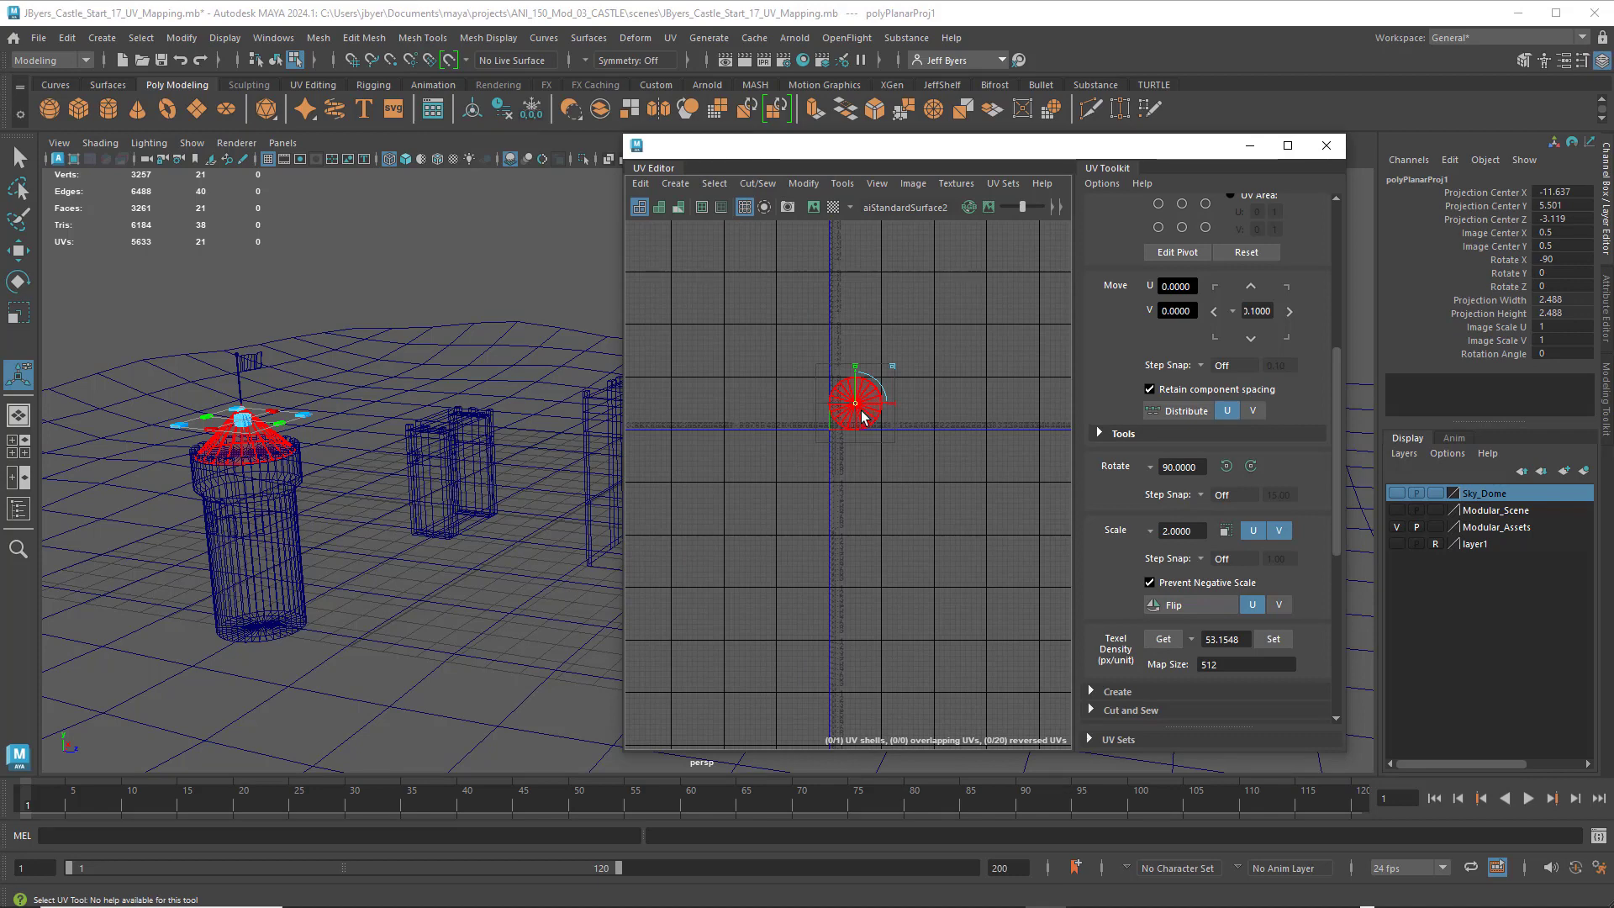
{"action": "left_click", "coordinate": [861, 416]}
{"action": "key", "text": "w"}
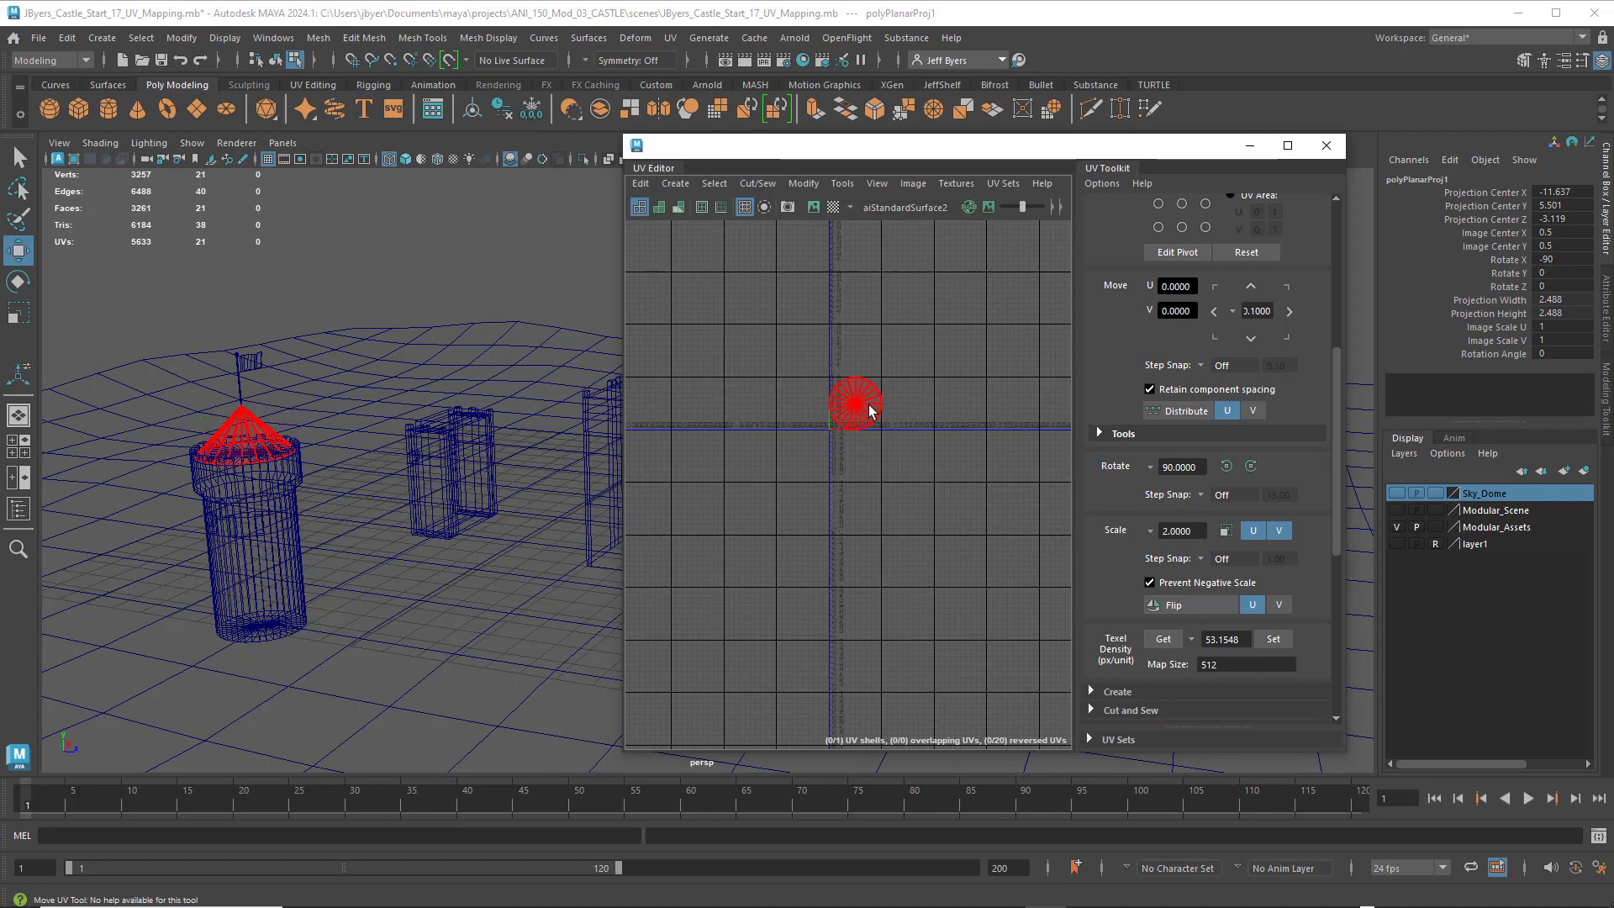
{"action": "left_click", "coordinate": [870, 408]}
{"action": "left_click_drag", "start_coordinate": [915, 405], "coordinate": [825, 408]}
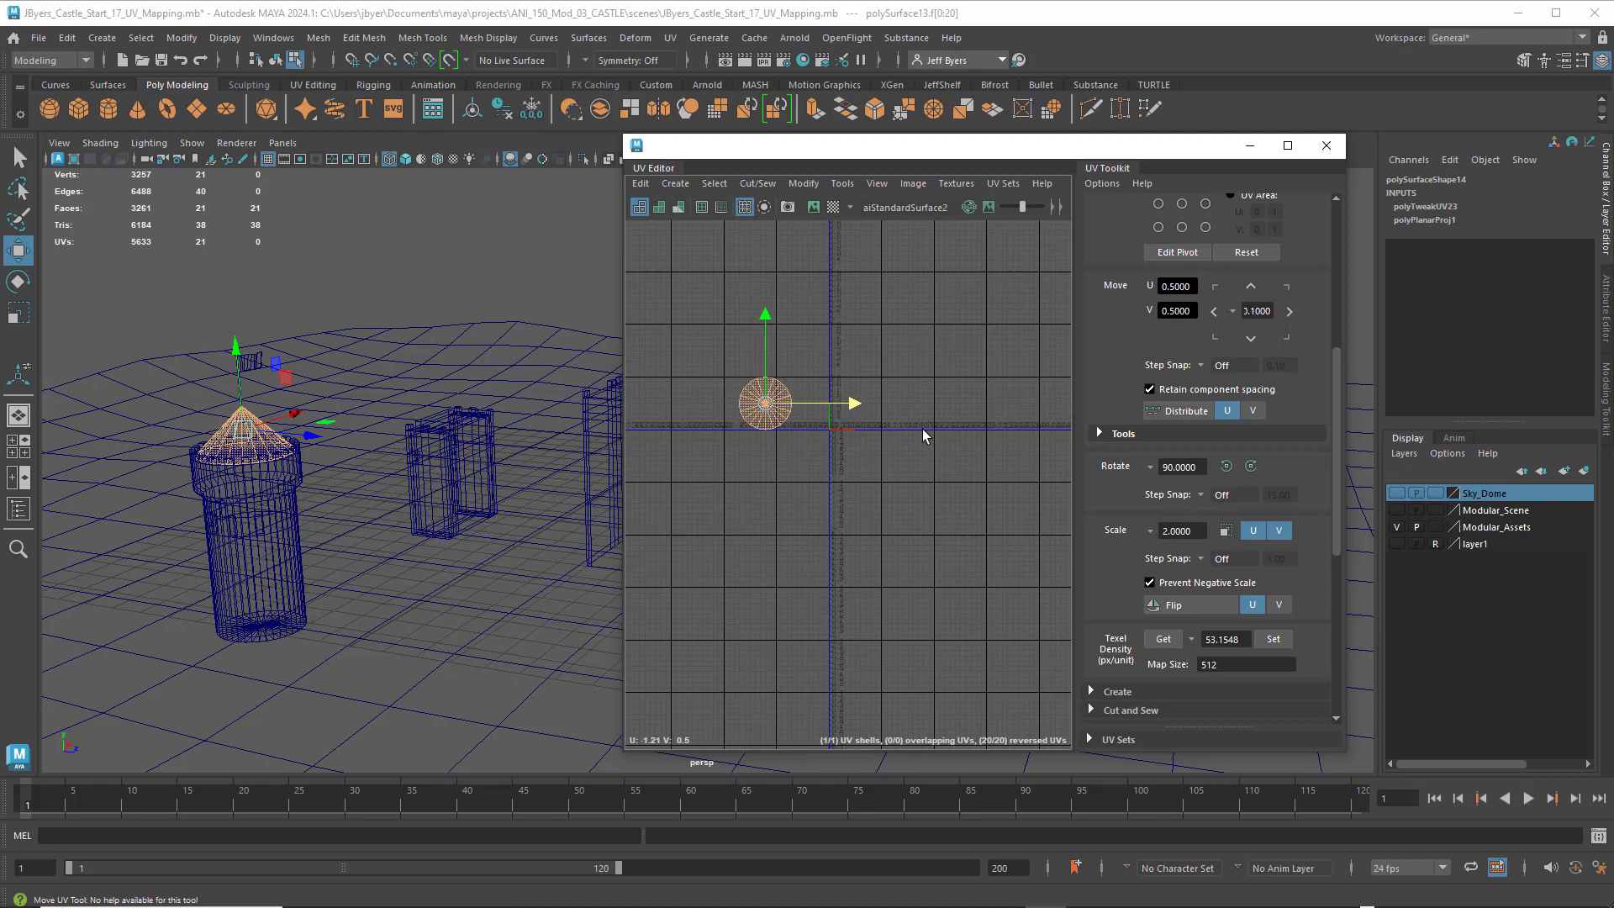
{"action": "scroll", "coordinate": [915, 427], "scroll_direction": "up", "scroll_amount": 5}
{"action": "scroll", "coordinate": [841, 405], "scroll_direction": "down", "scroll_amount": 3}
{"action": "middle_click_drag", "start_coordinate": [716, 395], "coordinate": [904, 409], "text": "alt"}
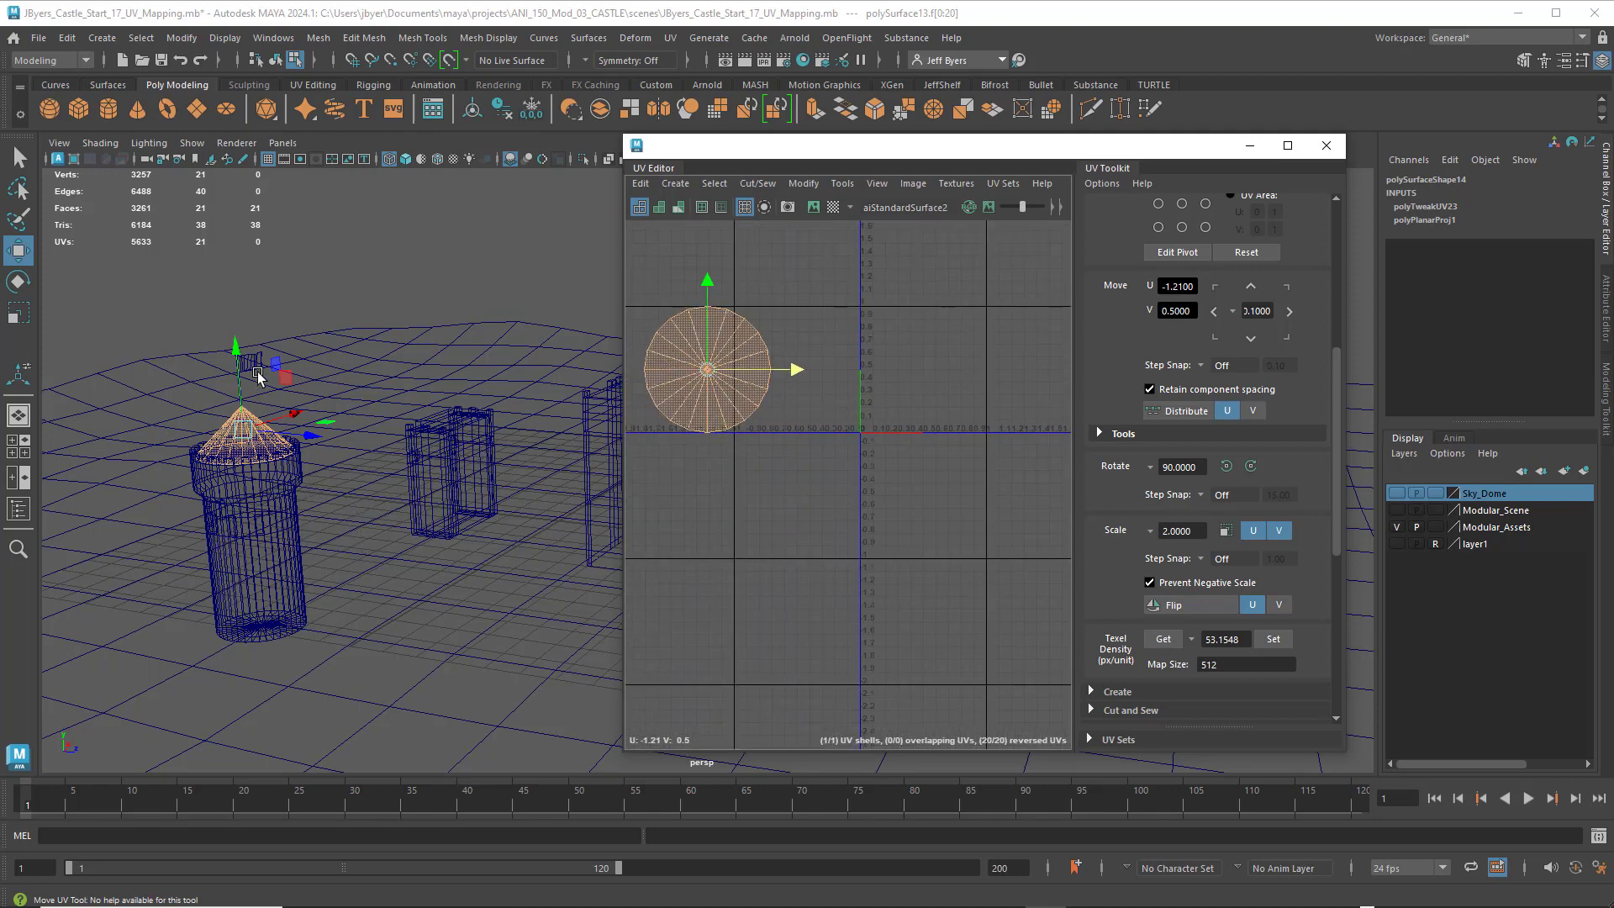
- Combine the conical roof and the round tower into a single mesh
{"action": "left_click", "coordinate": [275, 59]}
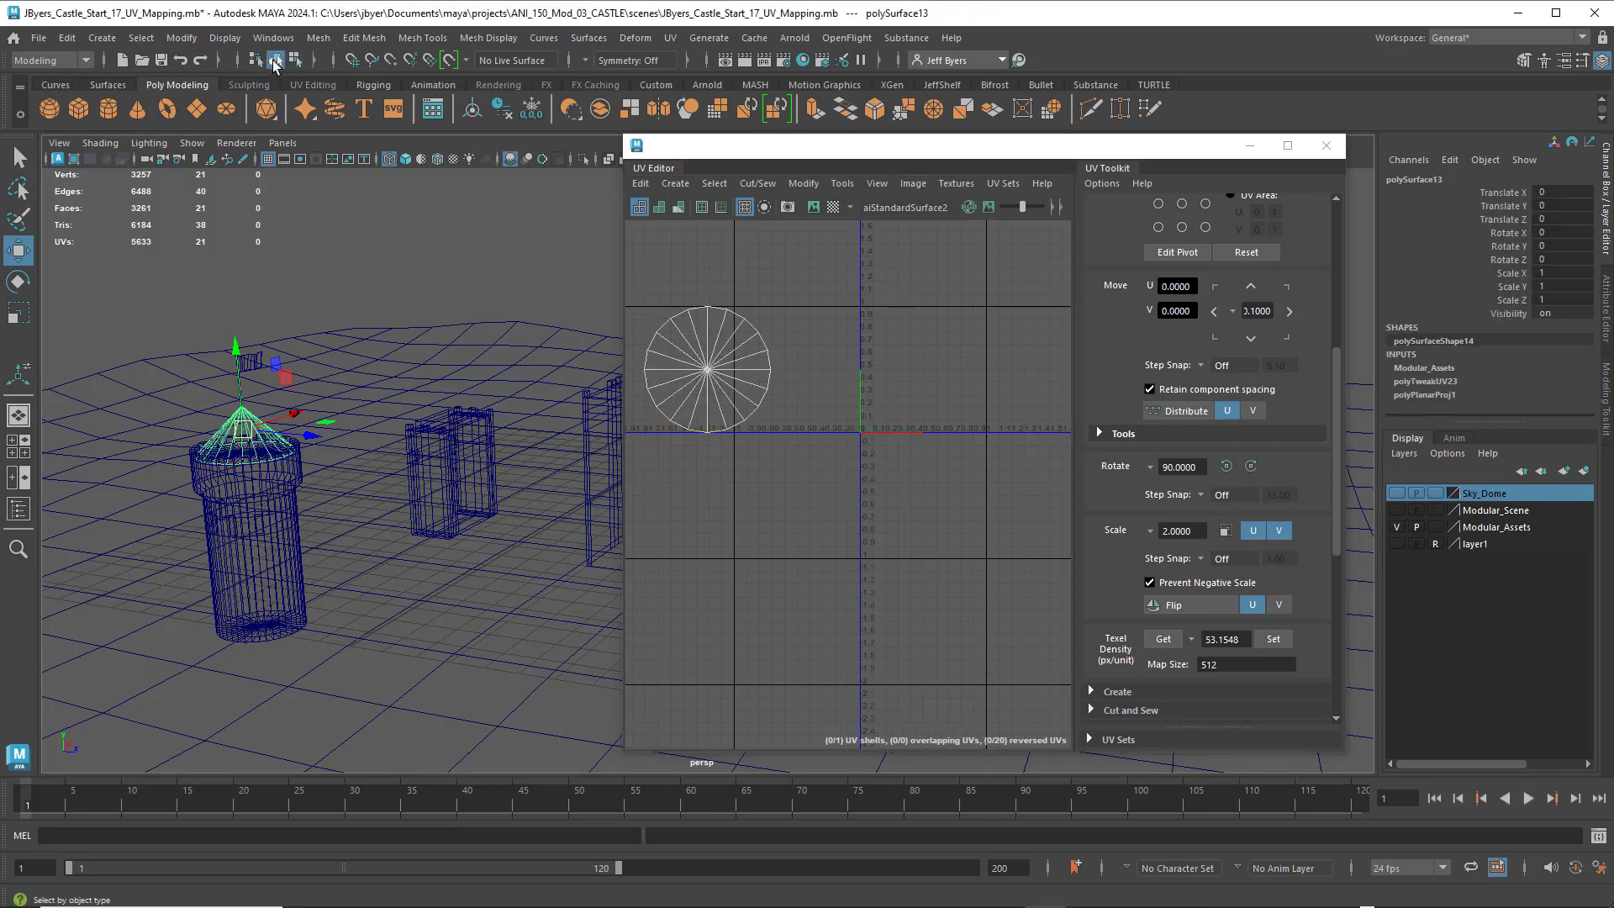
{"action": "left_click", "coordinate": [282, 524]}
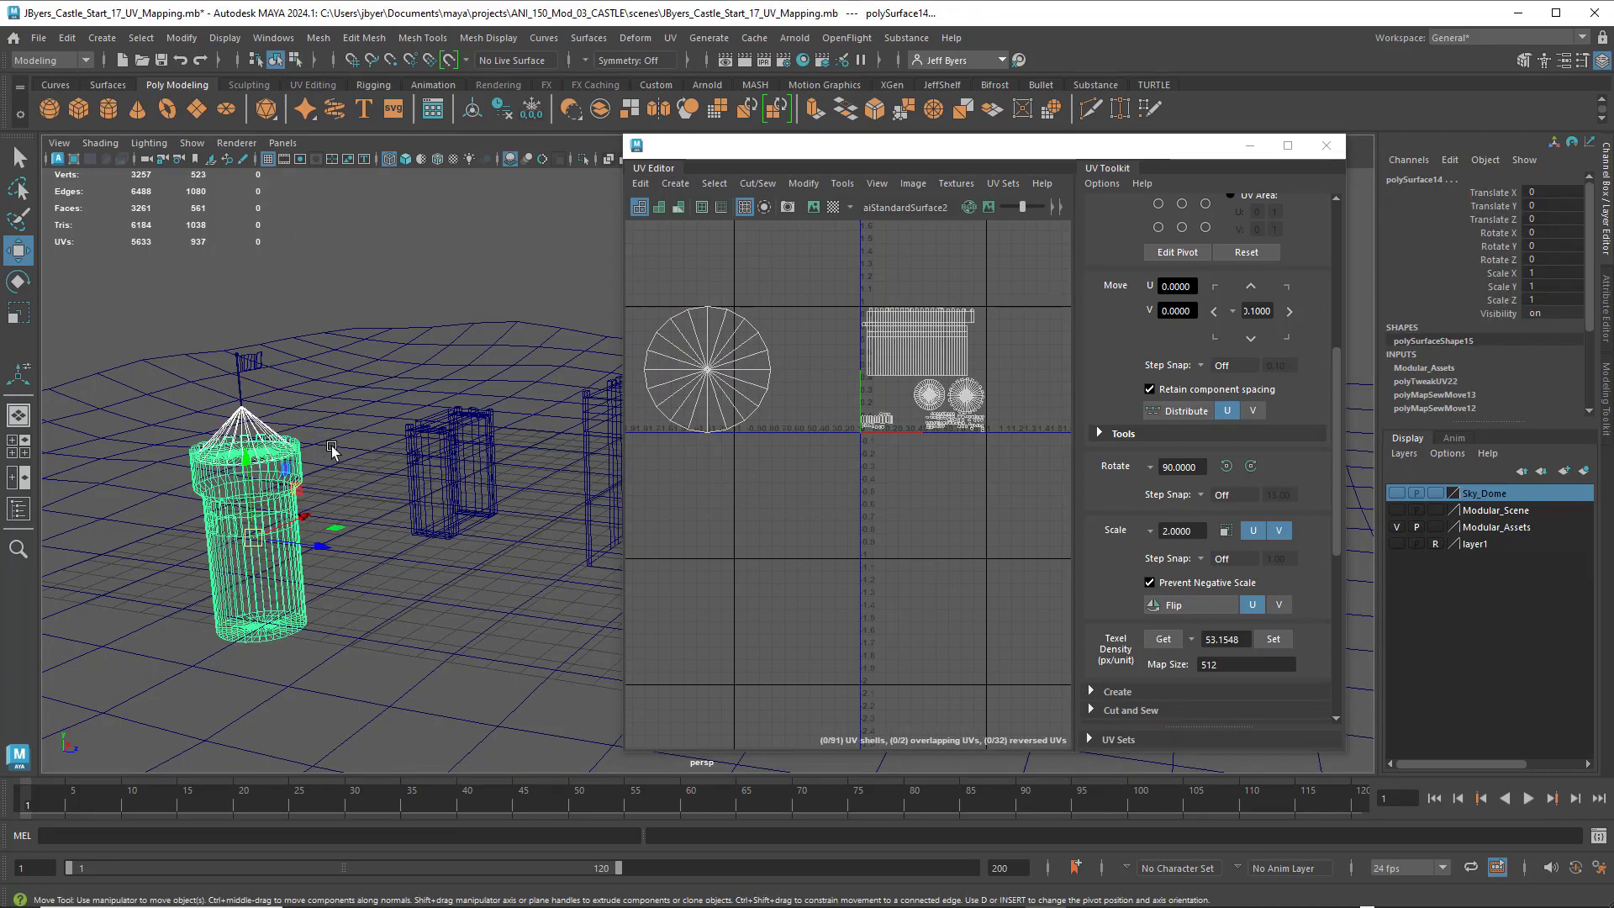
{"action": "key", "text": "space"}
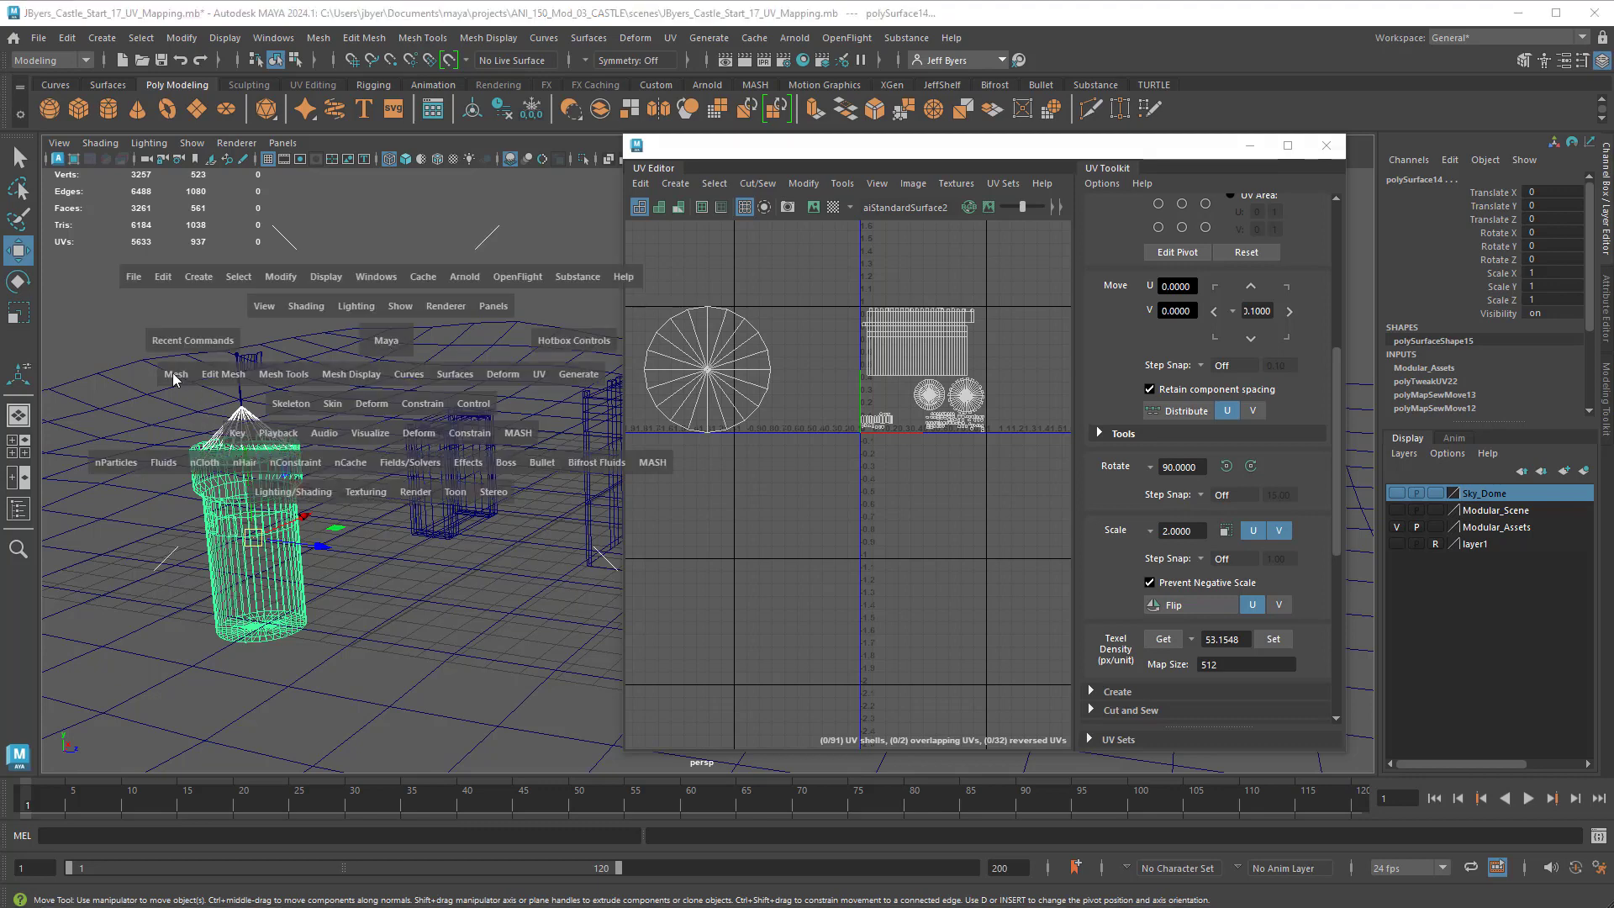
{"action": "left_click_drag", "start_coordinate": [175, 378], "coordinate": [206, 422]}
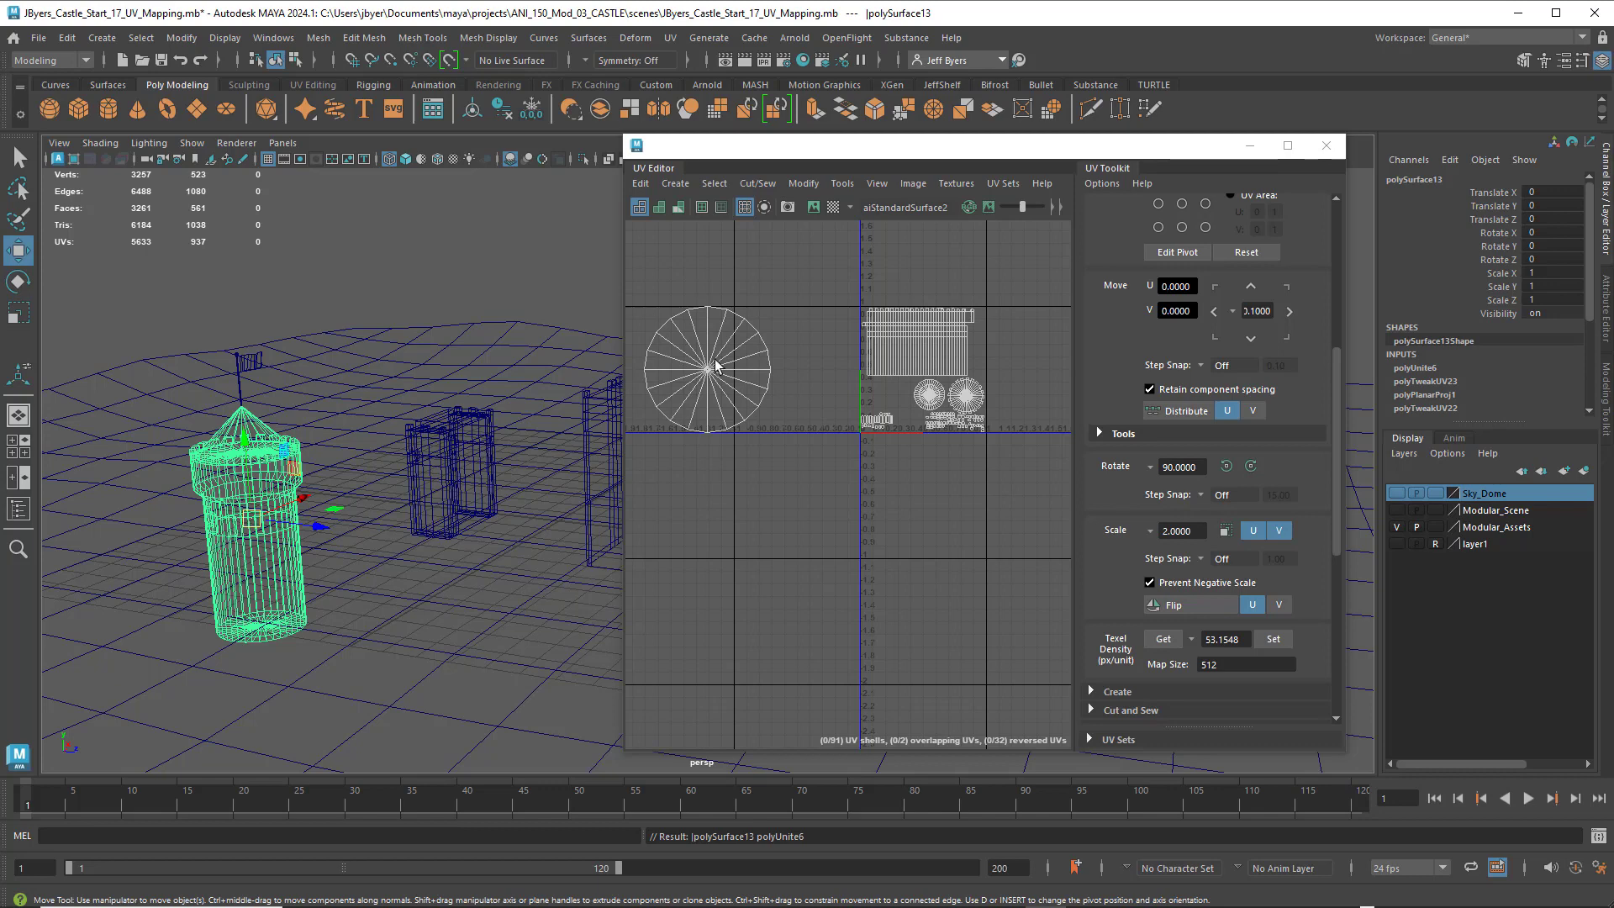
- Set the roof shell's texel density to 53.1548 px/unit at map size 512
{"action": "right_click_drag", "start_coordinate": [715, 365], "coordinate": [662, 340]}
{"action": "left_click", "coordinate": [754, 411]}
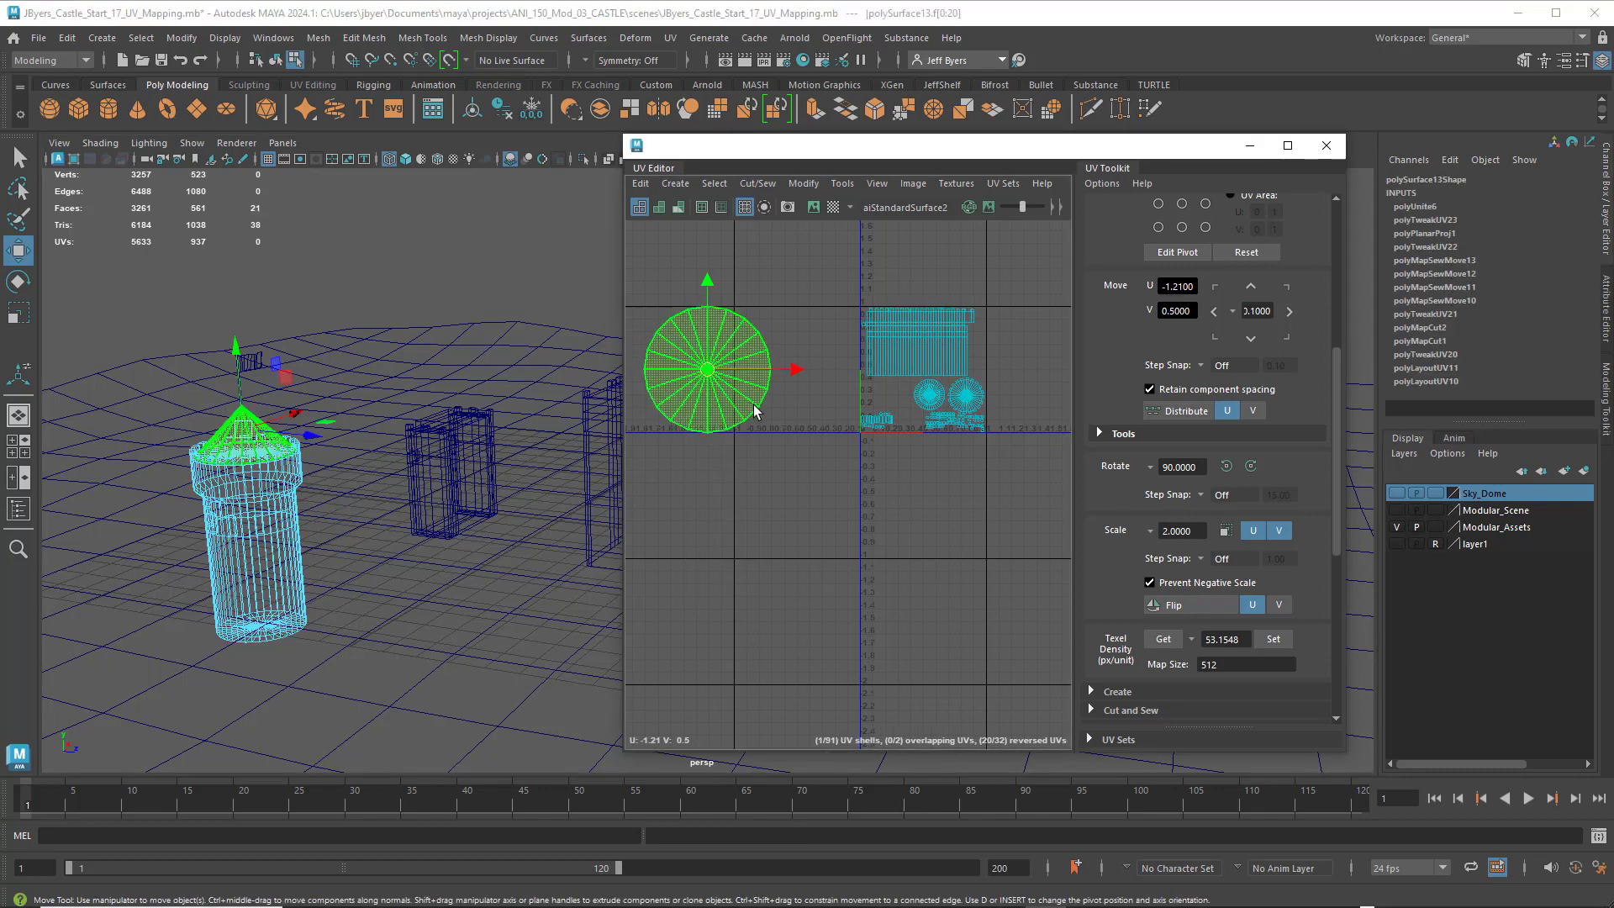
{"action": "scroll", "coordinate": [780, 420], "scroll_direction": "up", "scroll_amount": 3}
{"action": "middle_click_drag", "start_coordinate": [786, 432], "coordinate": [874, 509], "text": "alt"}
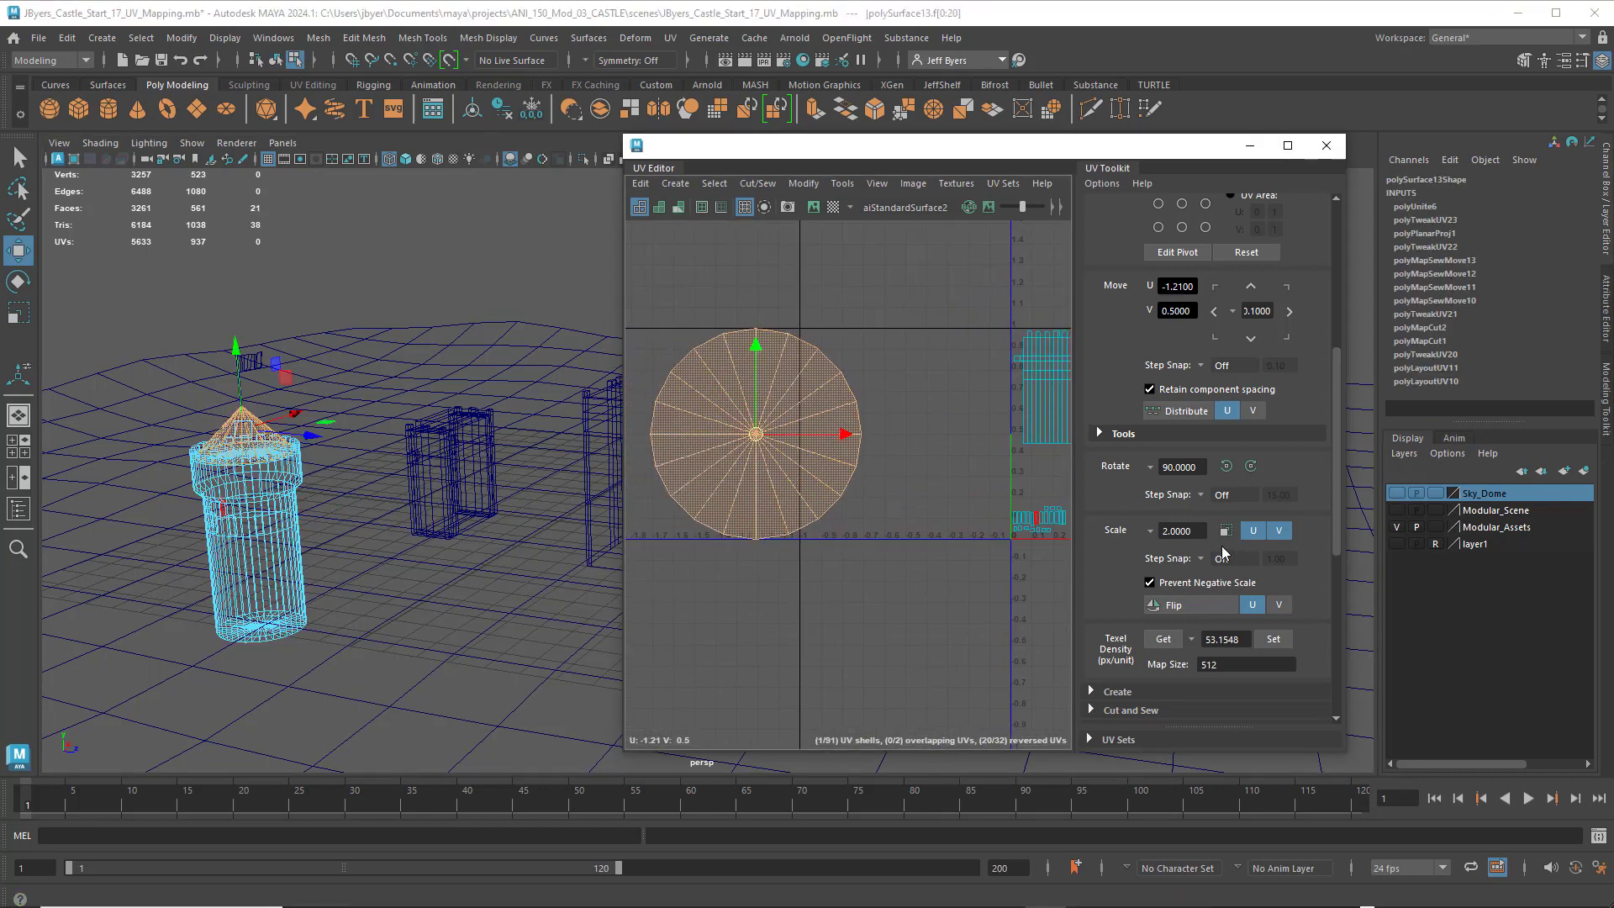
{"action": "left_click", "coordinate": [1273, 640]}
{"action": "scroll", "coordinate": [947, 543], "scroll_direction": "down", "scroll_amount": 5}
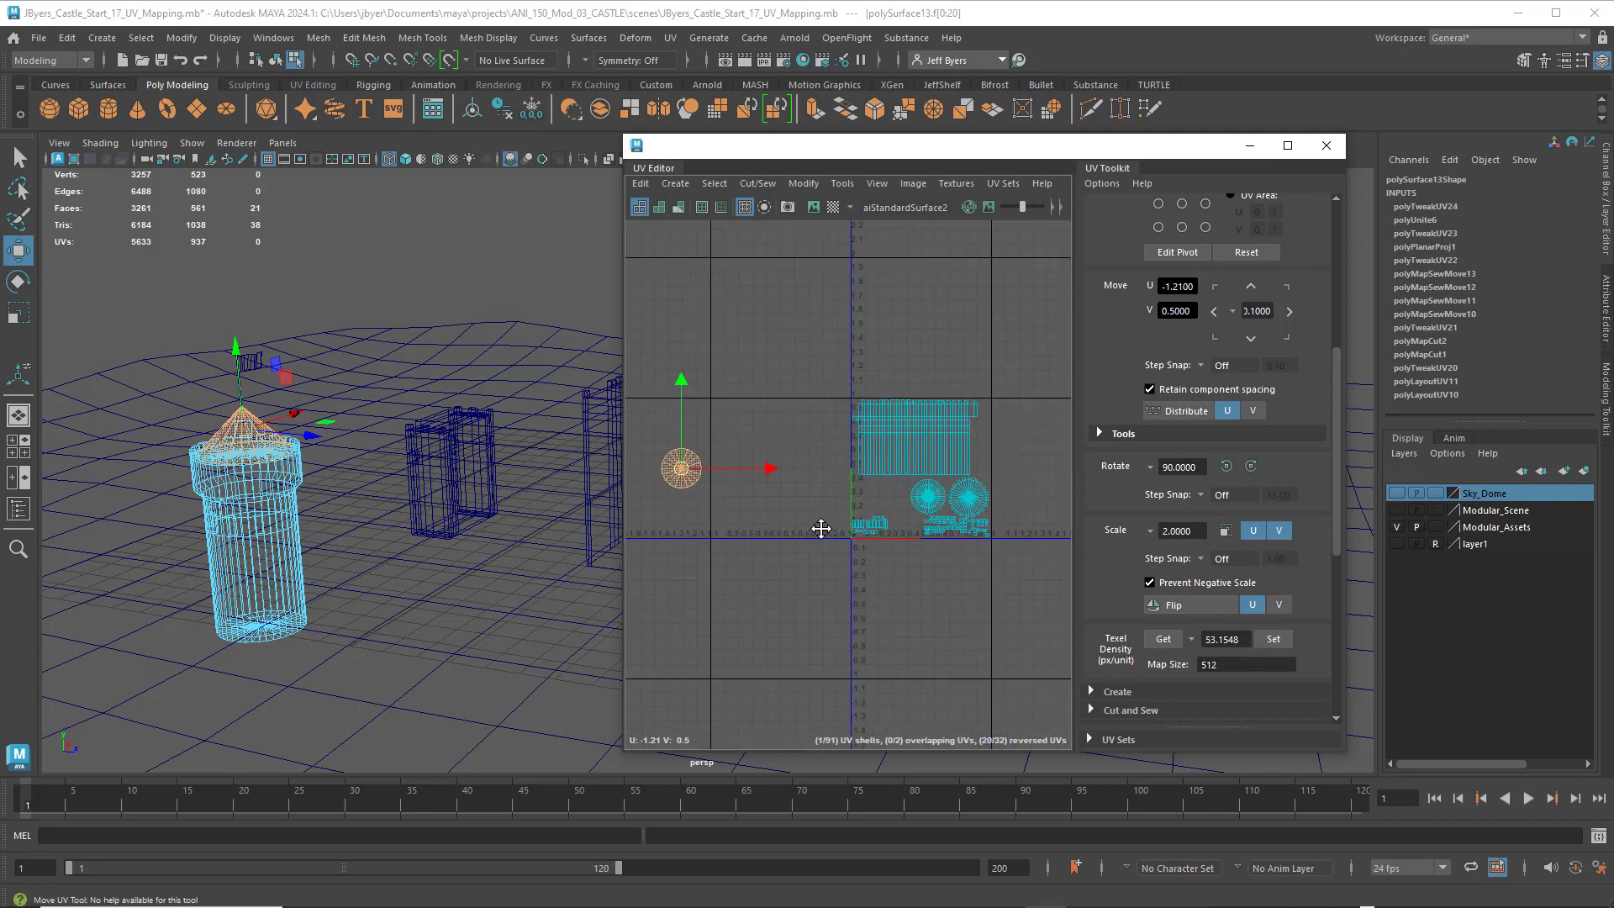
- Move the roof shell into the 0–1 tile below the wall shell, at about U 0.26, V 0.31
{"action": "scroll", "coordinate": [847, 532], "scroll_direction": "up", "scroll_amount": 4}
{"action": "mouse_move", "coordinate": [848, 531]}
{"action": "middle_mouse_down", "text": "alt"}
{"action": "mouse_move", "coordinate": [955, 537]}
{"action": "mouse_move", "coordinate": [873, 549]}
{"action": "middle_mouse_up", "text": "alt"}
{"action": "scroll", "coordinate": [930, 534], "scroll_direction": "down", "scroll_amount": 2}
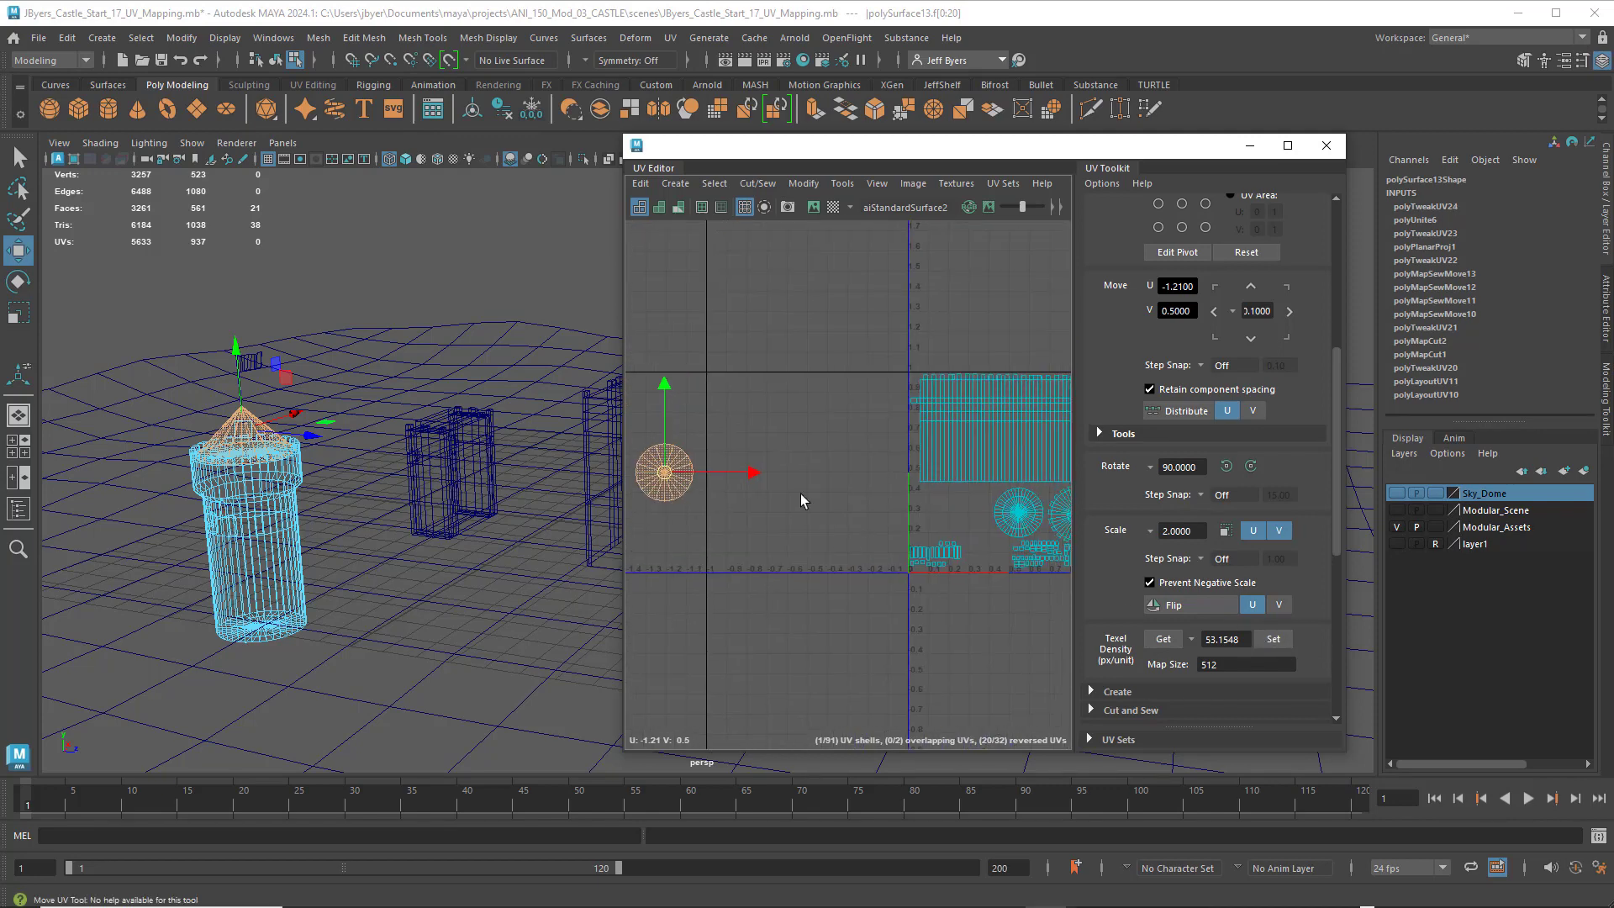
{"action": "left_click_drag", "start_coordinate": [665, 472], "coordinate": [963, 512]}
{"action": "scroll", "coordinate": [968, 510], "scroll_direction": "up", "scroll_amount": 5}
{"action": "mouse_move", "coordinate": [1021, 506]}
{"action": "middle_mouse_down", "text": "alt"}
{"action": "mouse_move", "coordinate": [854, 513]}
{"action": "mouse_move", "coordinate": [1001, 499]}
{"action": "middle_mouse_up", "text": "alt"}
{"action": "scroll", "coordinate": [882, 509], "scroll_direction": "down", "scroll_amount": 4}
- Set the tower's base shell aside at about U -0.05, V 0.33, and move the roof shell beside the top cap shell
{"action": "left_click", "coordinate": [933, 525]}
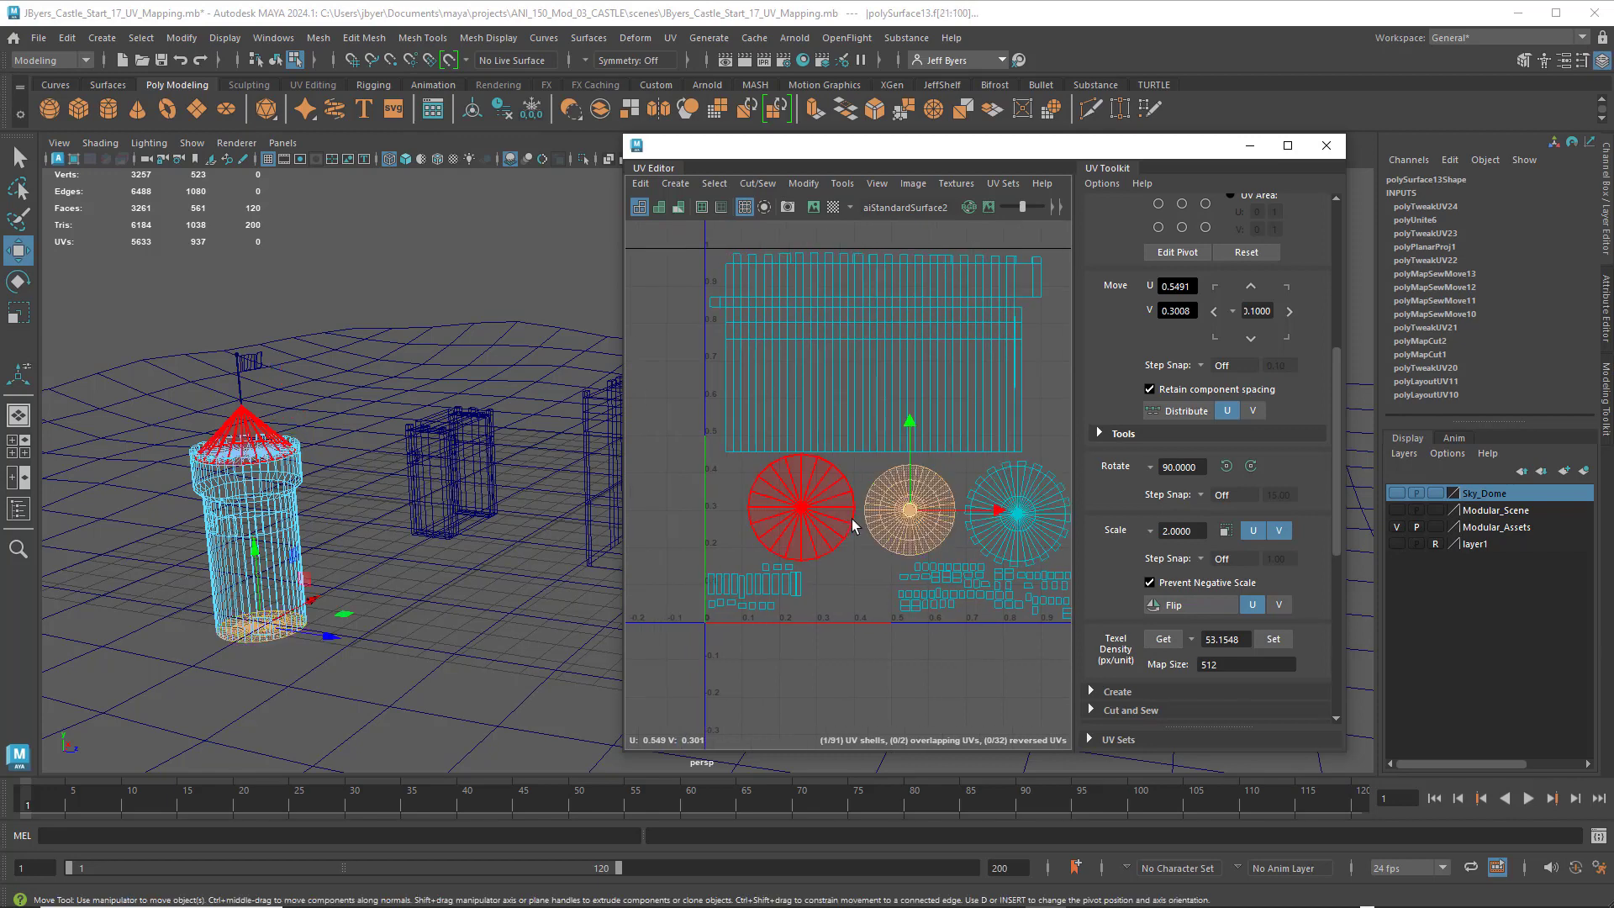
{"action": "left_click_drag", "start_coordinate": [967, 515], "coordinate": [912, 513]}
{"action": "left_click", "coordinate": [797, 507]}
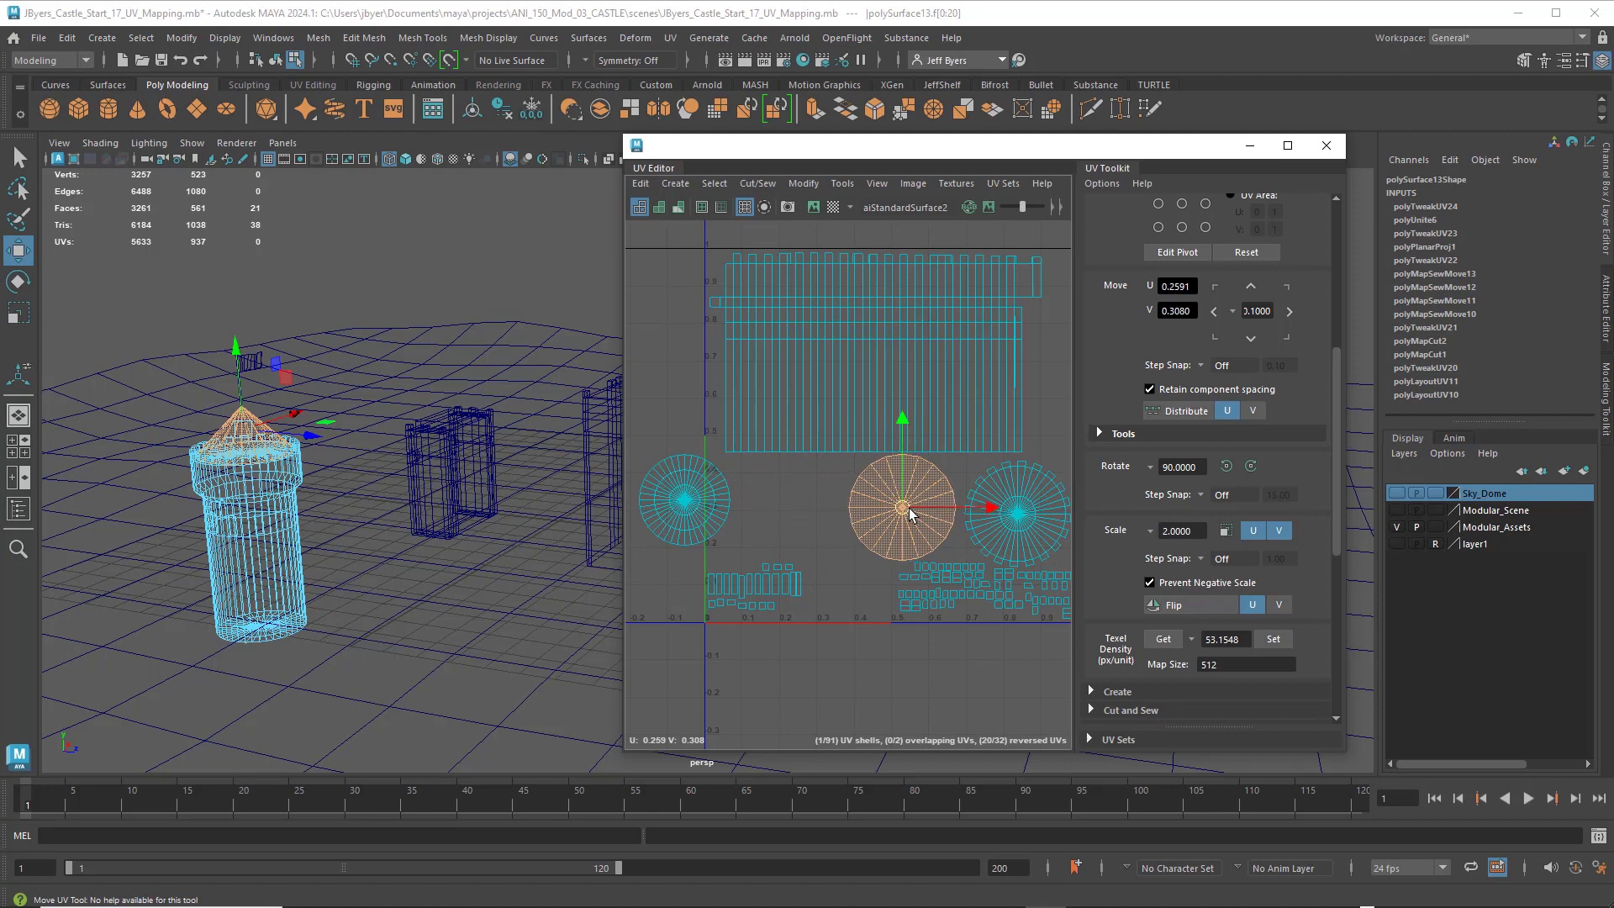
- Move the tower's base shell back into the 0–1 tile beside the roof shell, at about U 0.25, V 0.32
{"action": "left_click", "coordinate": [688, 504]}
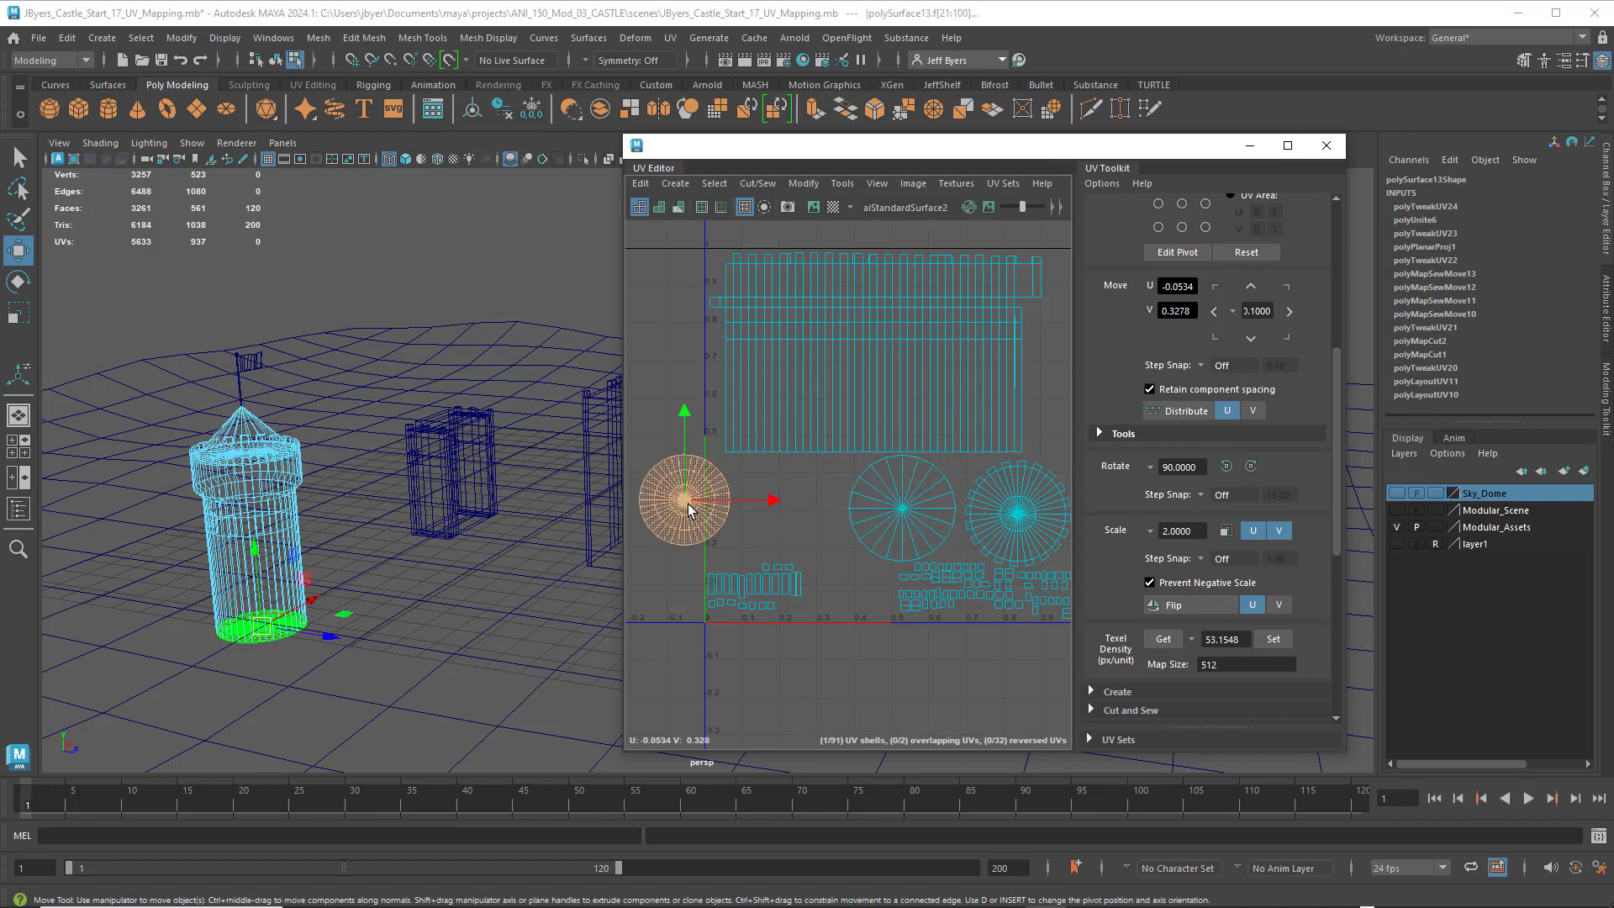
{"action": "left_click_drag", "start_coordinate": [687, 504], "coordinate": [796, 504]}
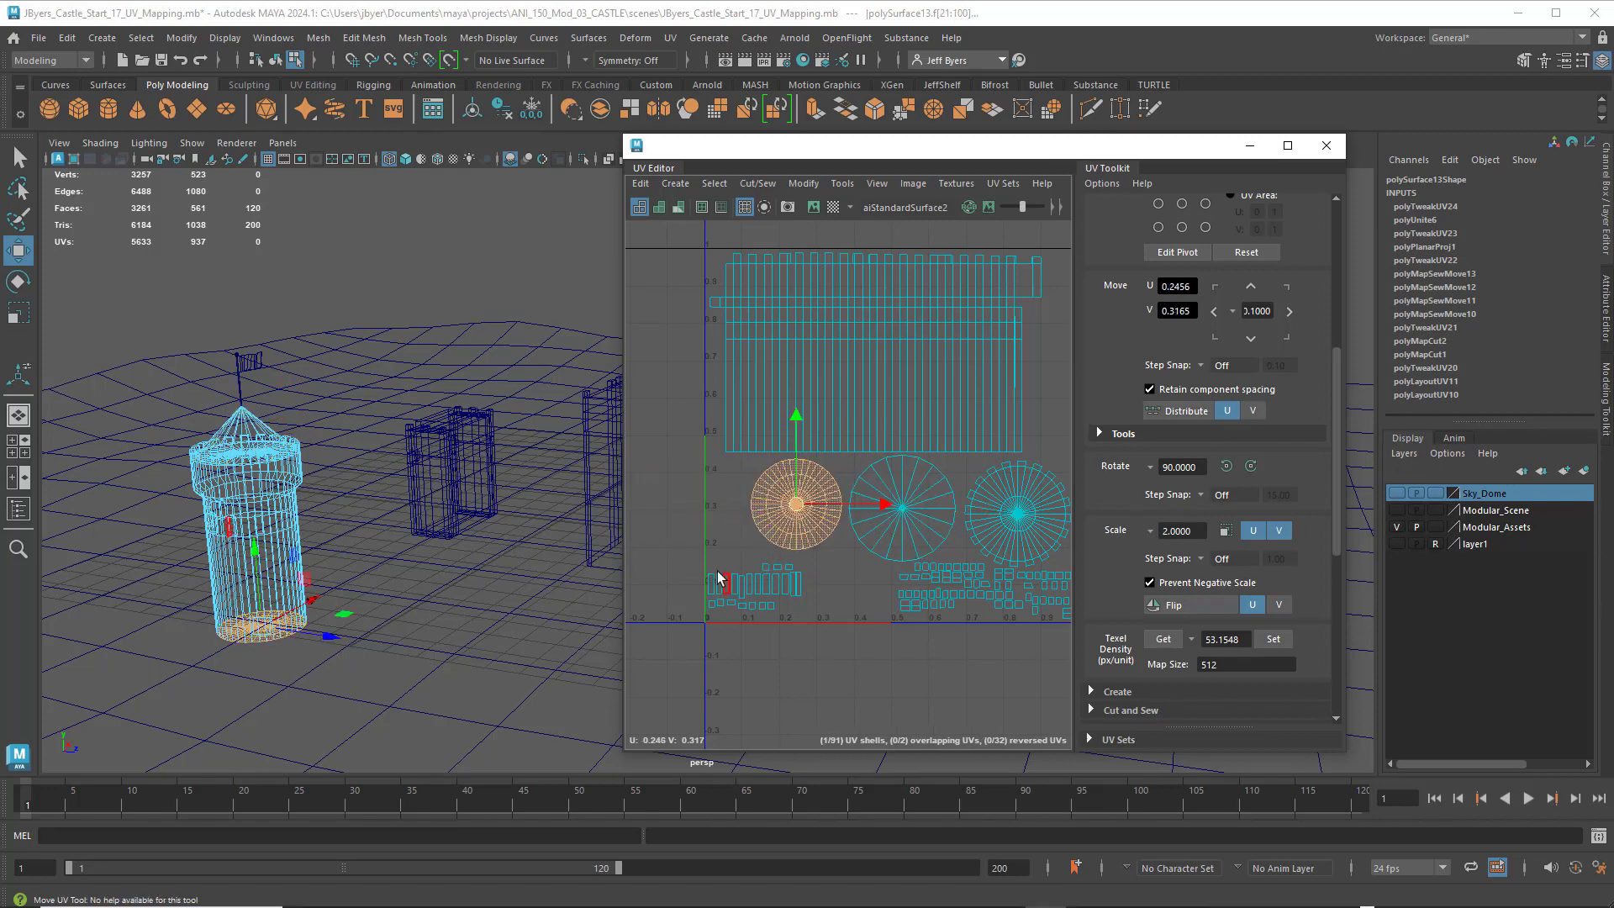
{"action": "scroll", "coordinate": [882, 545], "scroll_direction": "up", "scroll_amount": 5}
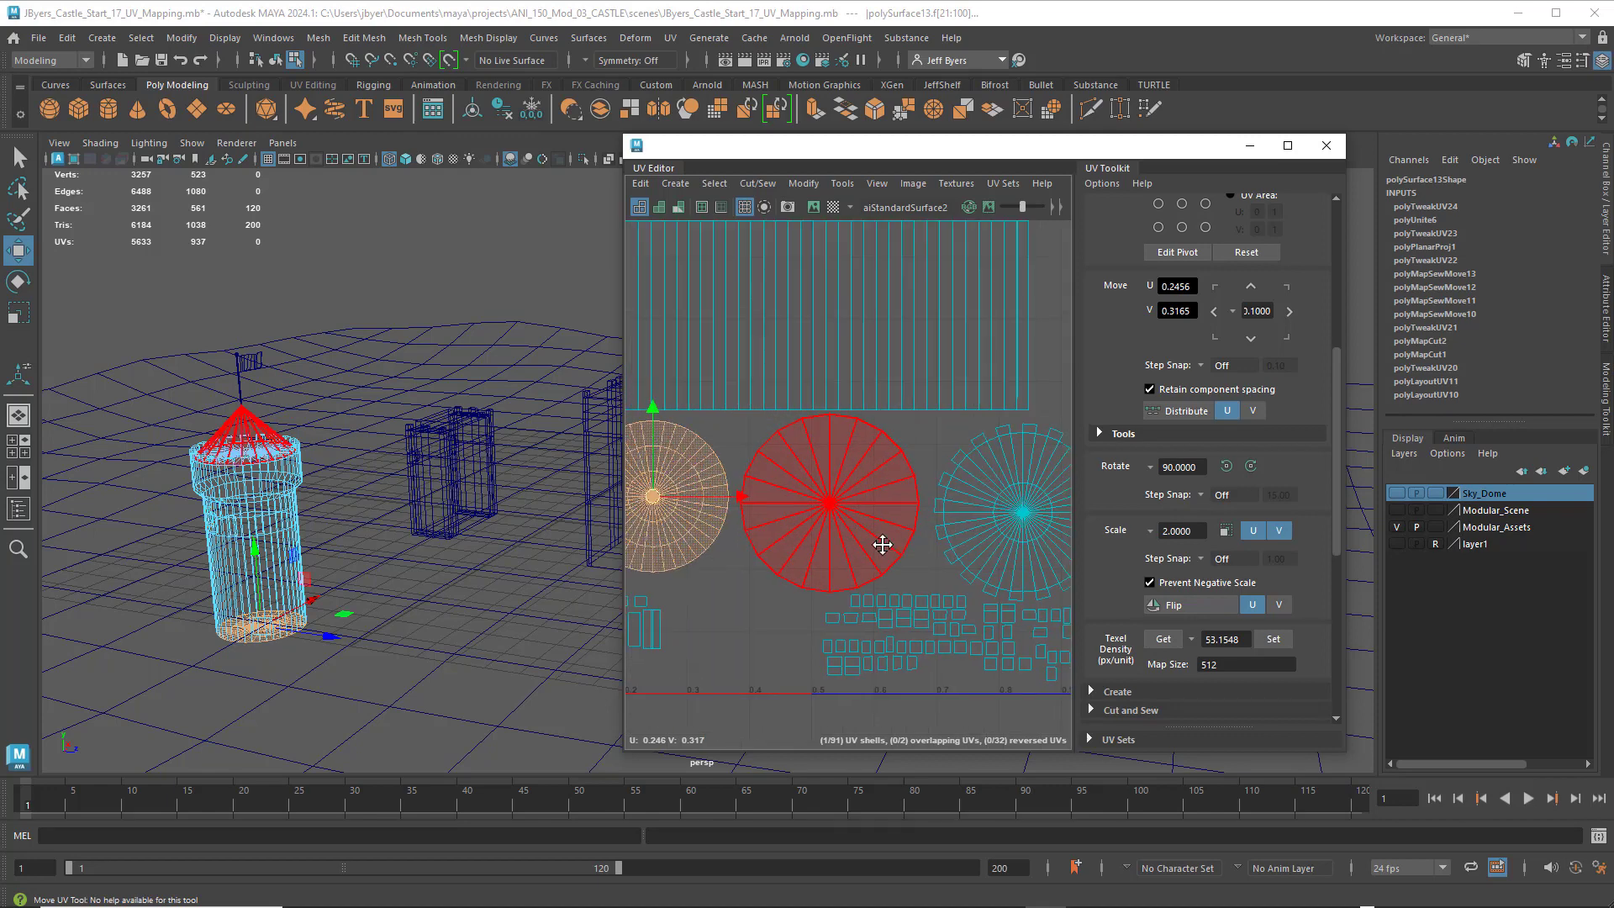
{"action": "scroll", "coordinate": [882, 545], "scroll_direction": "down", "scroll_amount": 3}
{"action": "middle_click_drag", "start_coordinate": [893, 541], "coordinate": [922, 545], "text": "alt"}
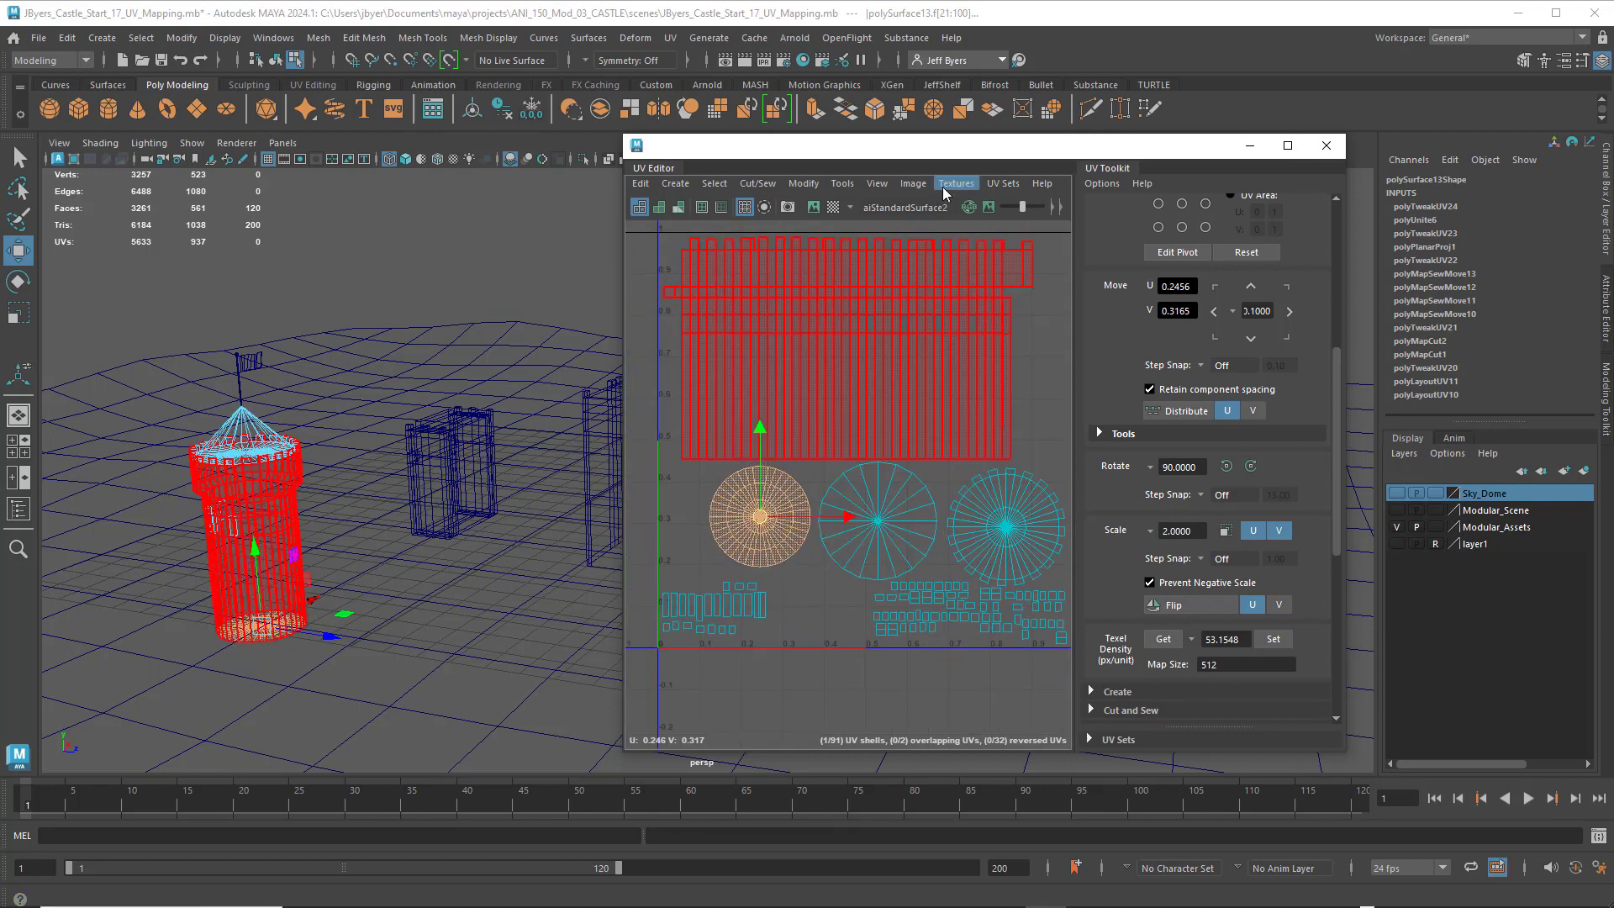
{"action": "scroll", "coordinate": [925, 486], "scroll_direction": "down", "scroll_amount": 2}
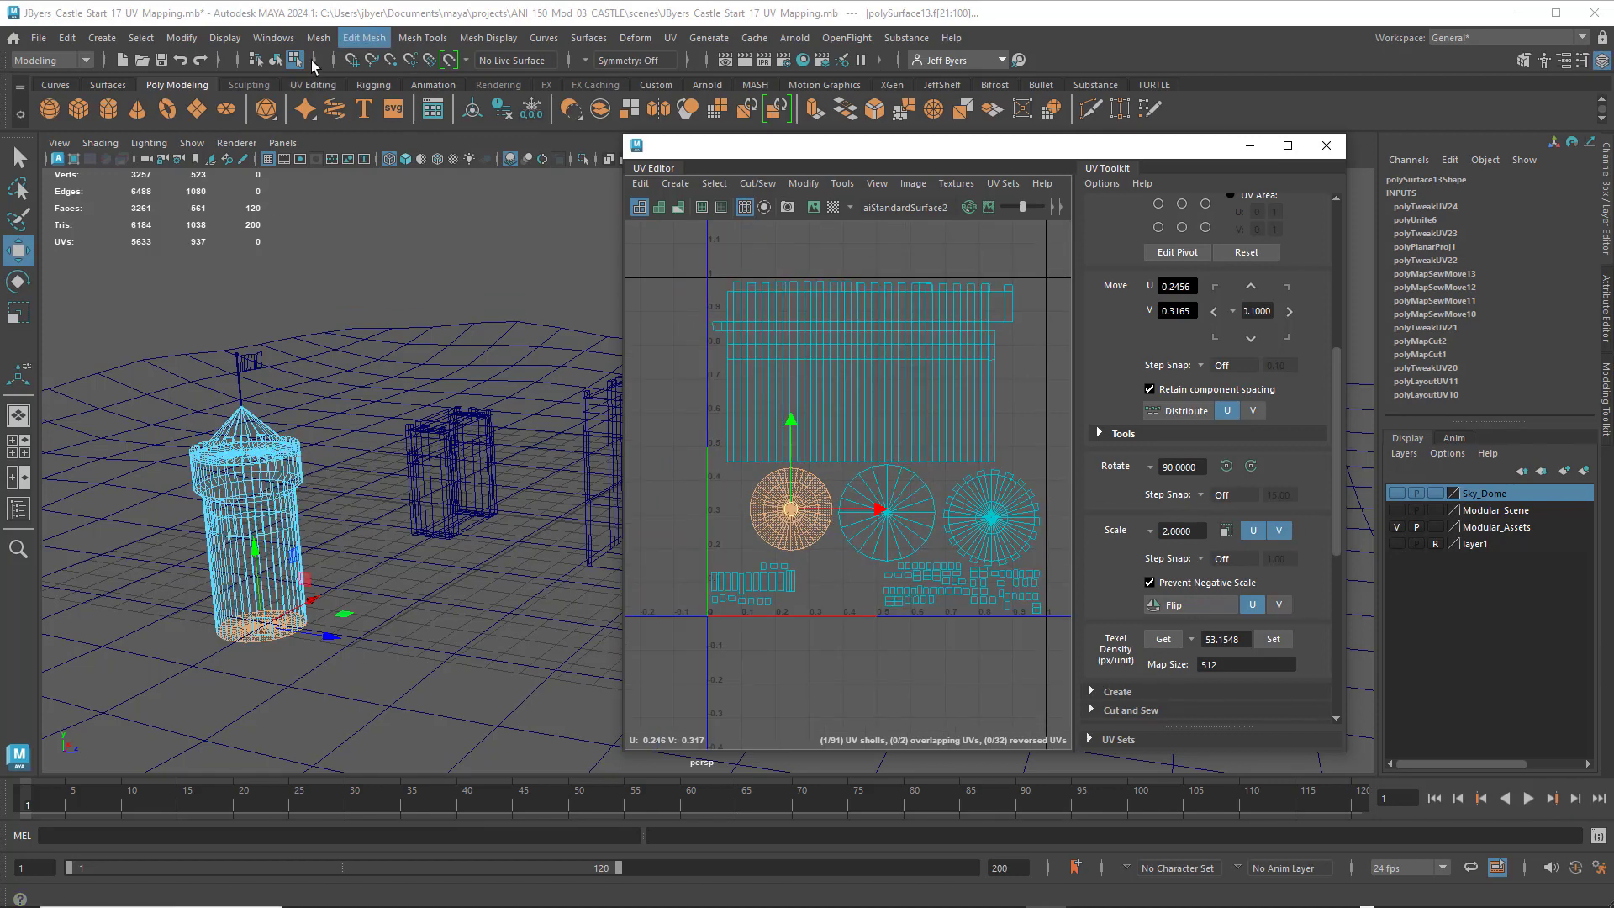
- Save a UV snapshot of the whole round tower as Castle_Modular_08_UV_TX.png in the sourceimages folder
{"action": "left_click", "coordinate": [275, 60]}
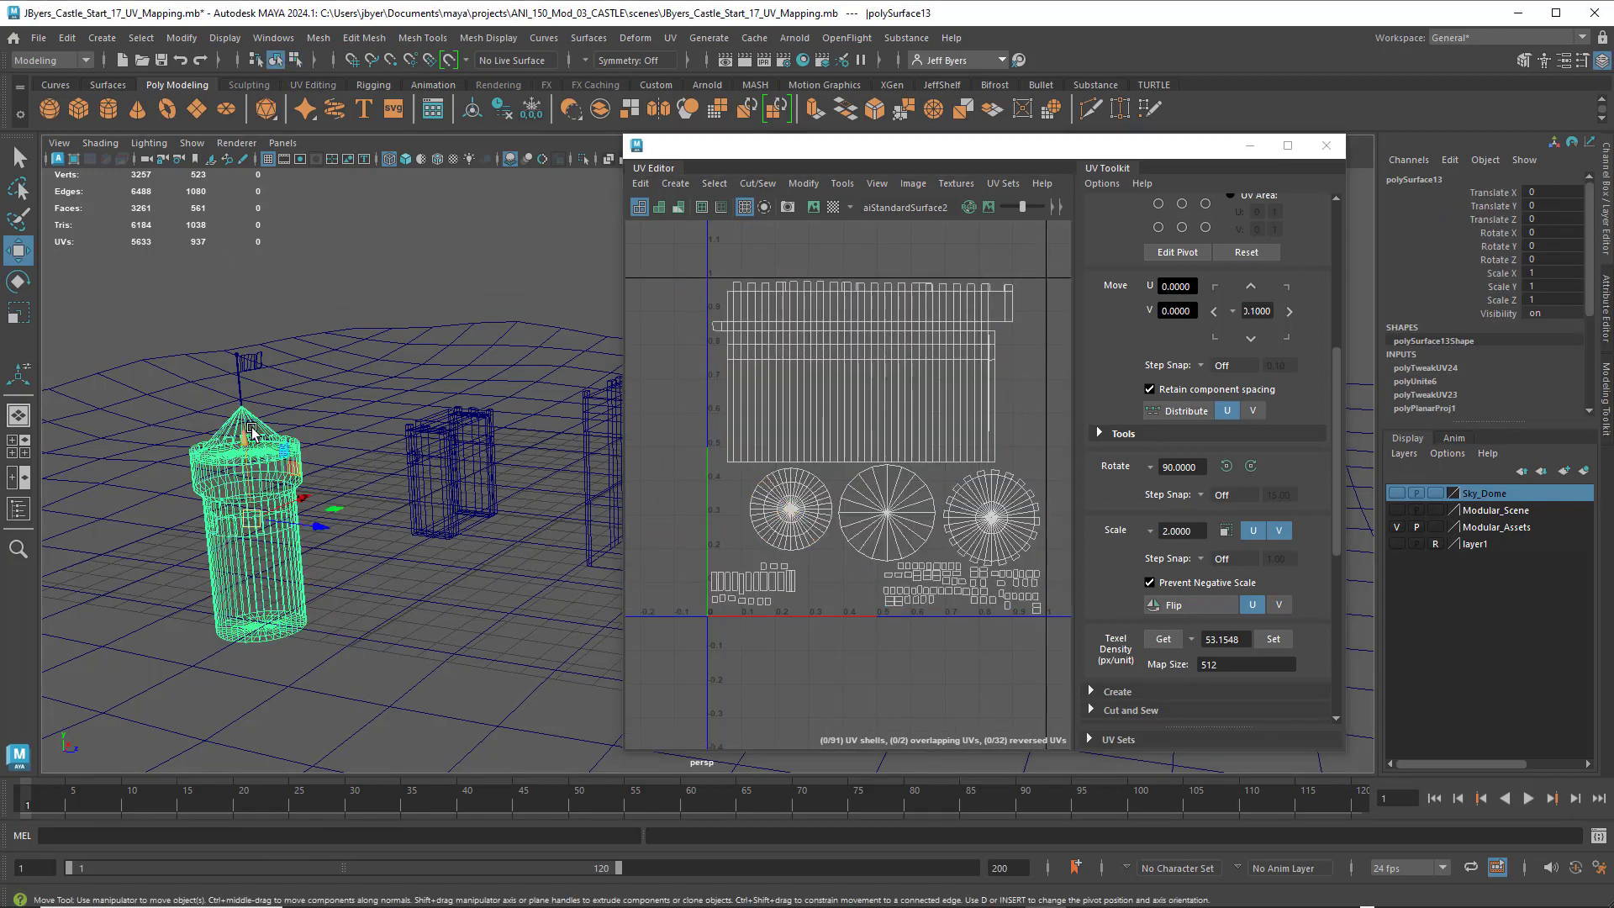
{"action": "left_click_drag", "start_coordinate": [750, 149], "coordinate": [713, 157]}
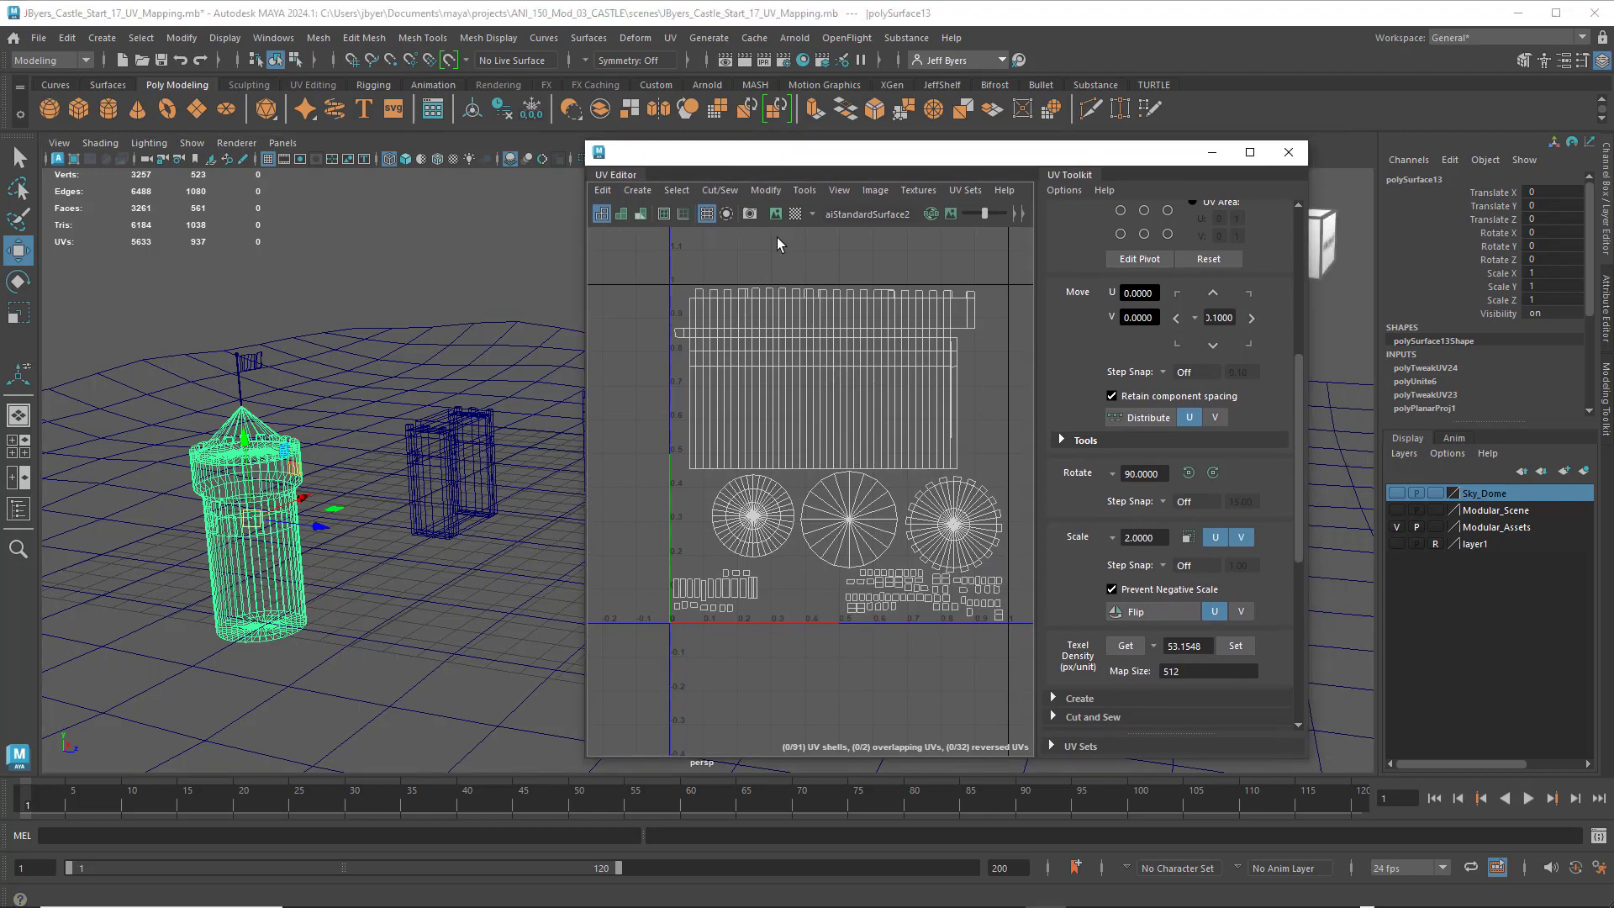
{"action": "left_click", "coordinate": [750, 216]}
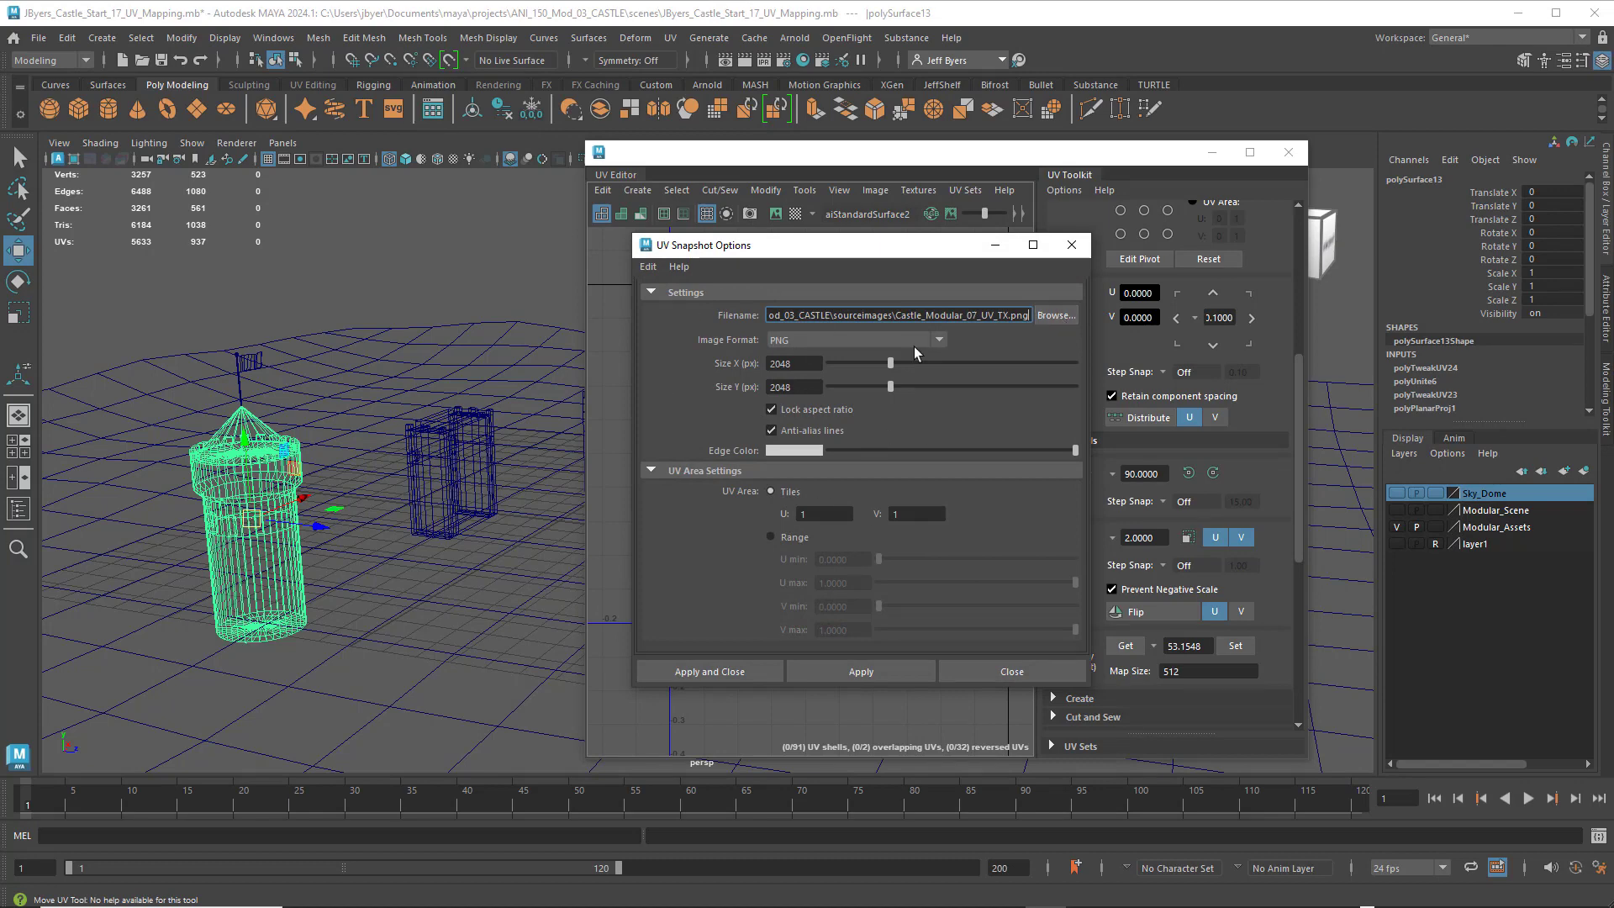
{"action": "left_click", "coordinate": [1053, 316]}
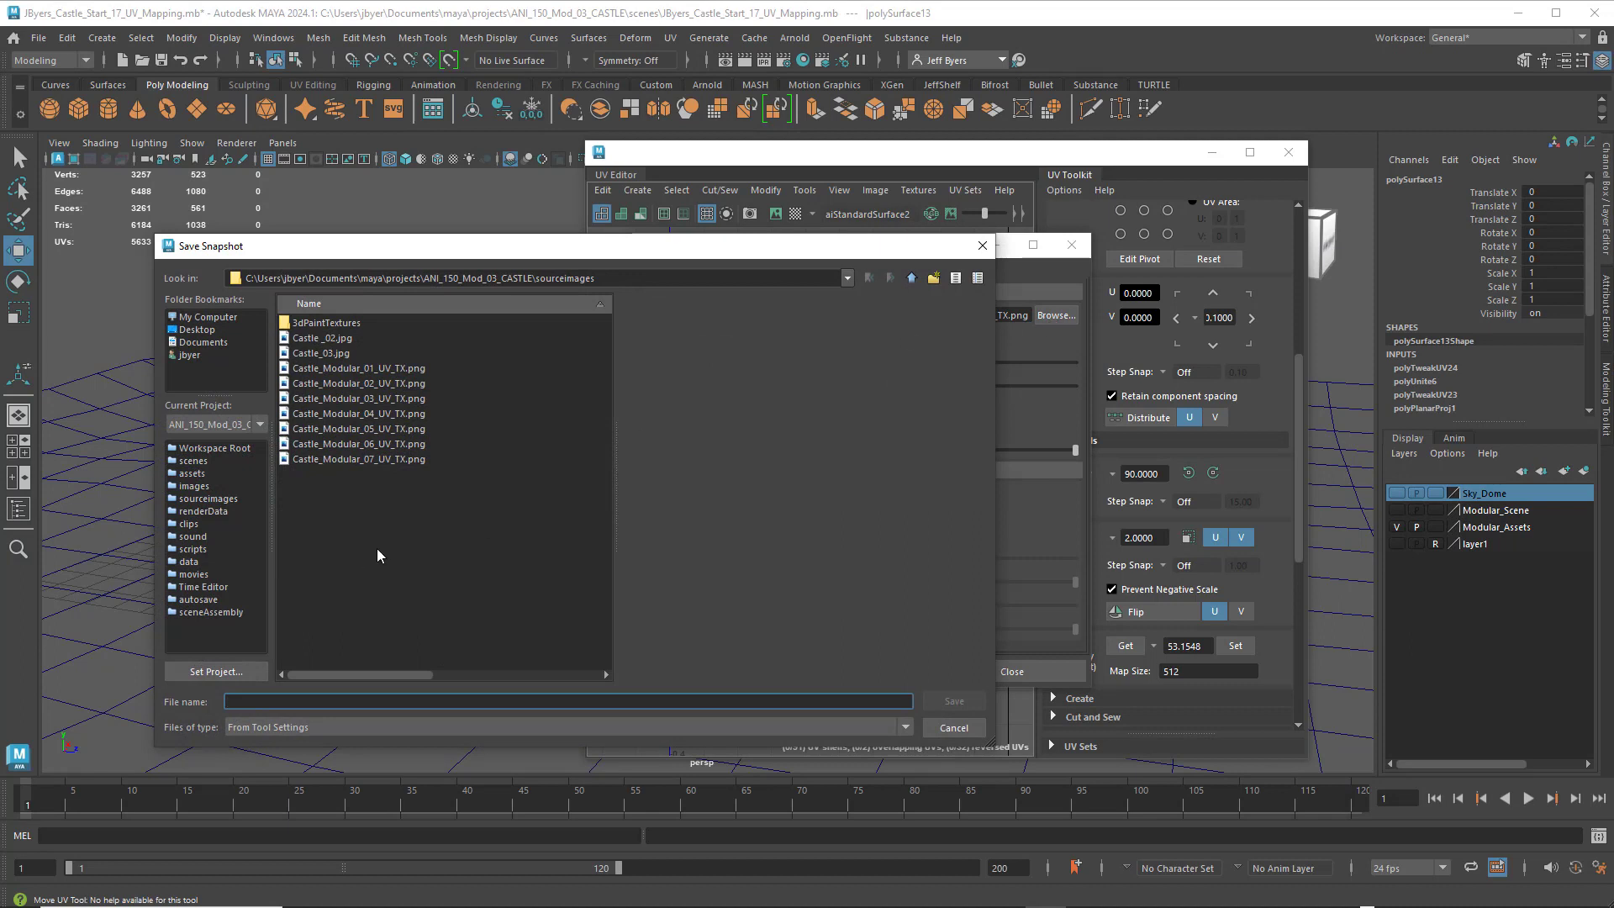
{"action": "left_click", "coordinate": [368, 459]}
{"action": "left_click", "coordinate": [309, 701]}
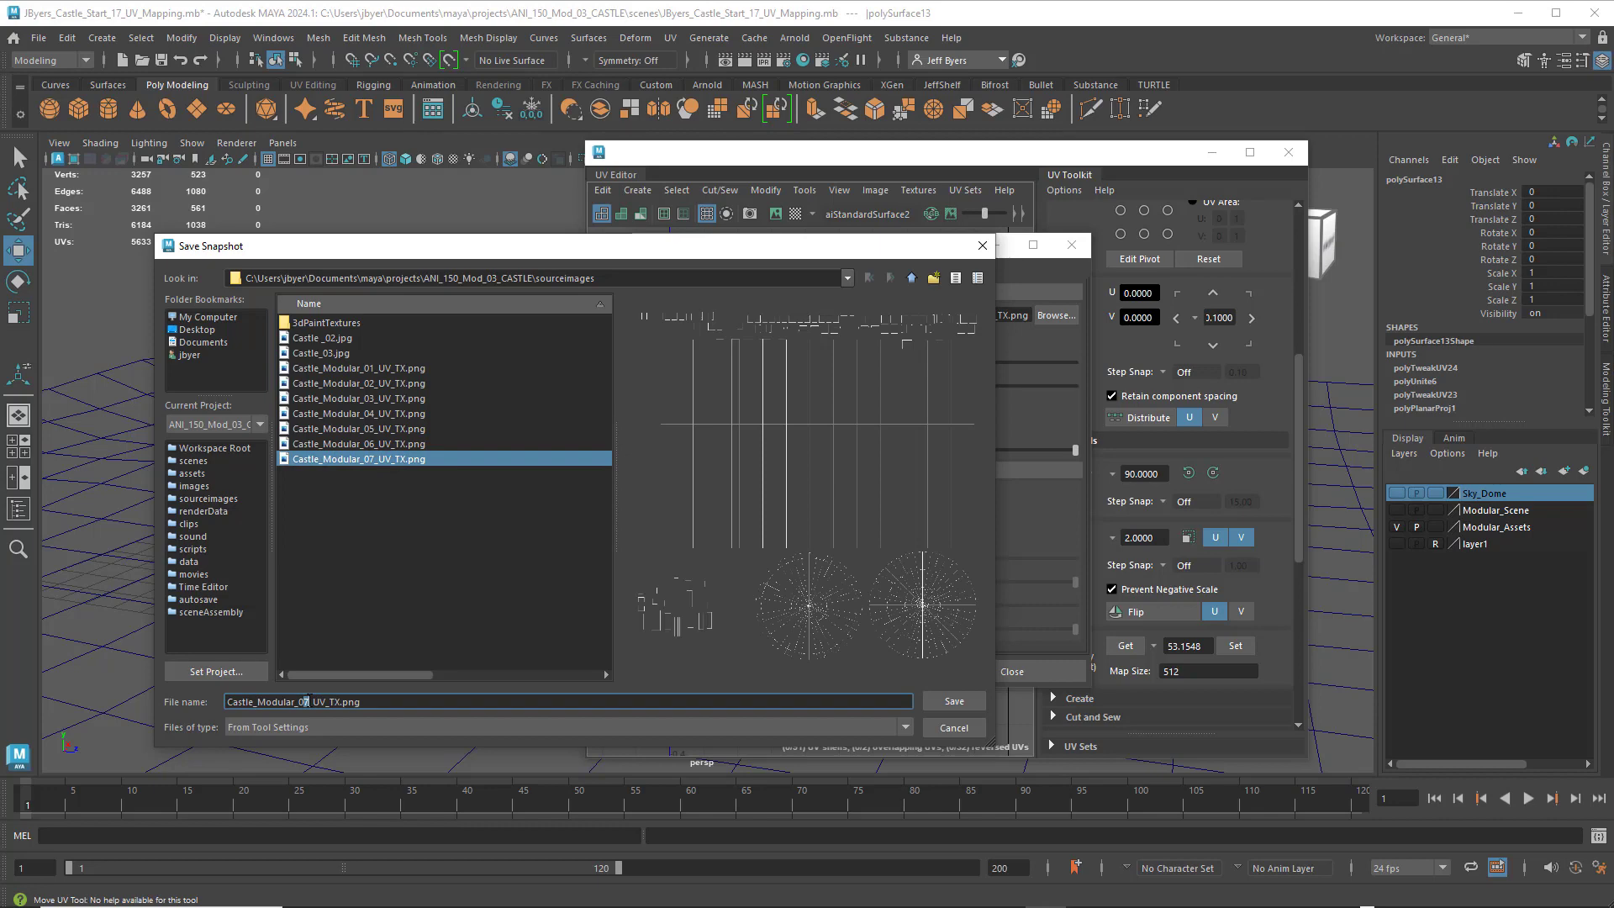
{"action": "key", "text": "BackSpace"}
{"action": "type", "text": "8"}
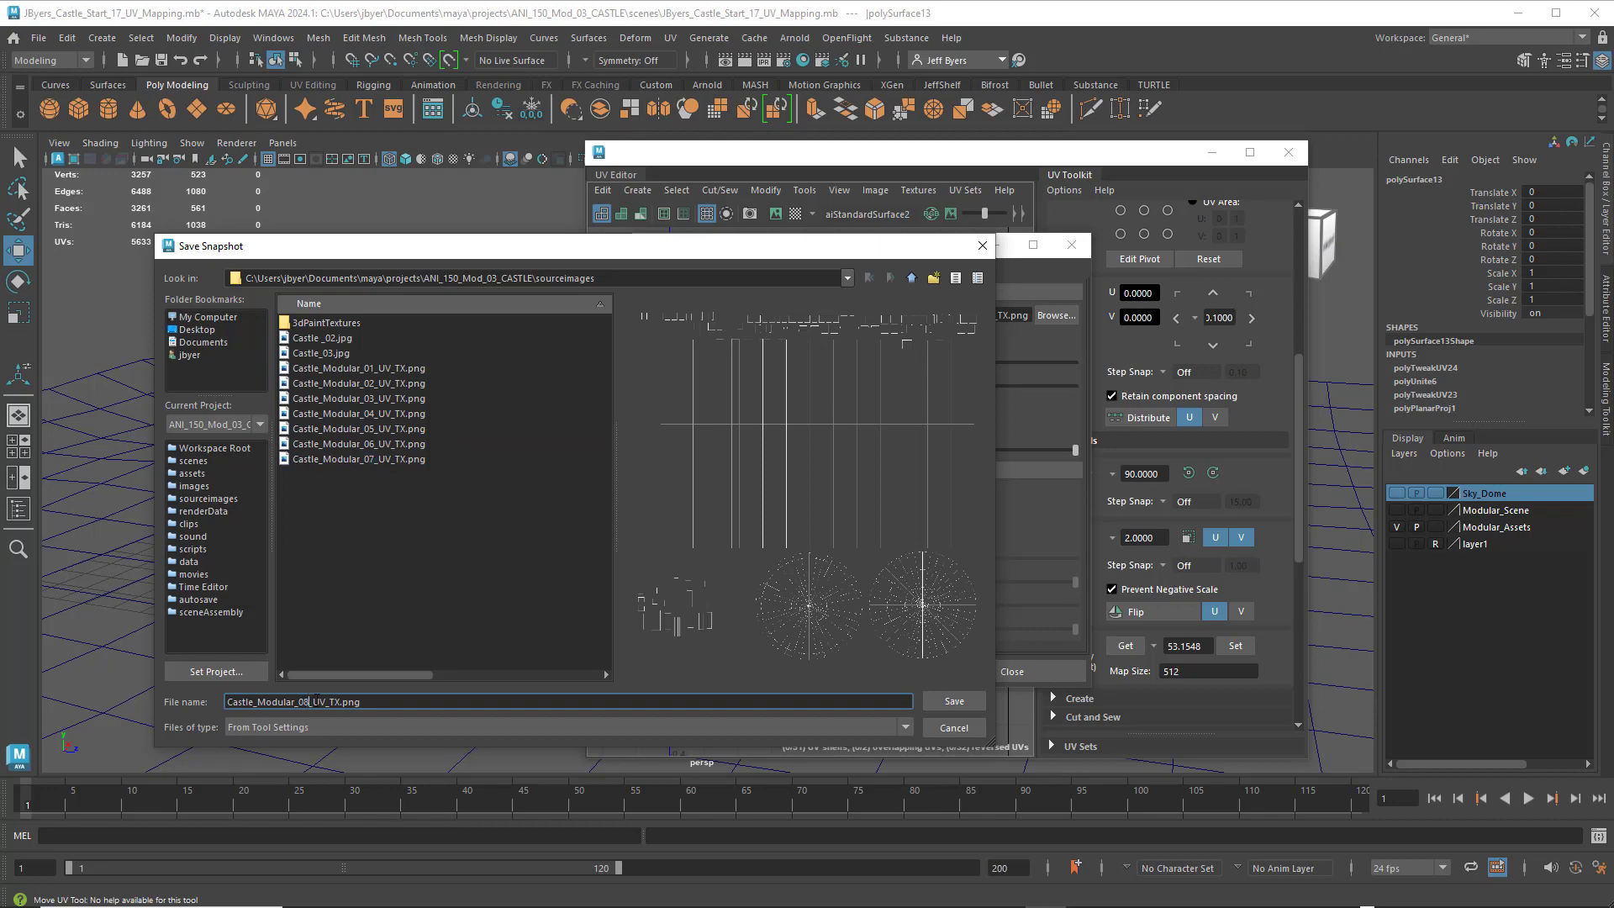
{"action": "left_click", "coordinate": [953, 703]}
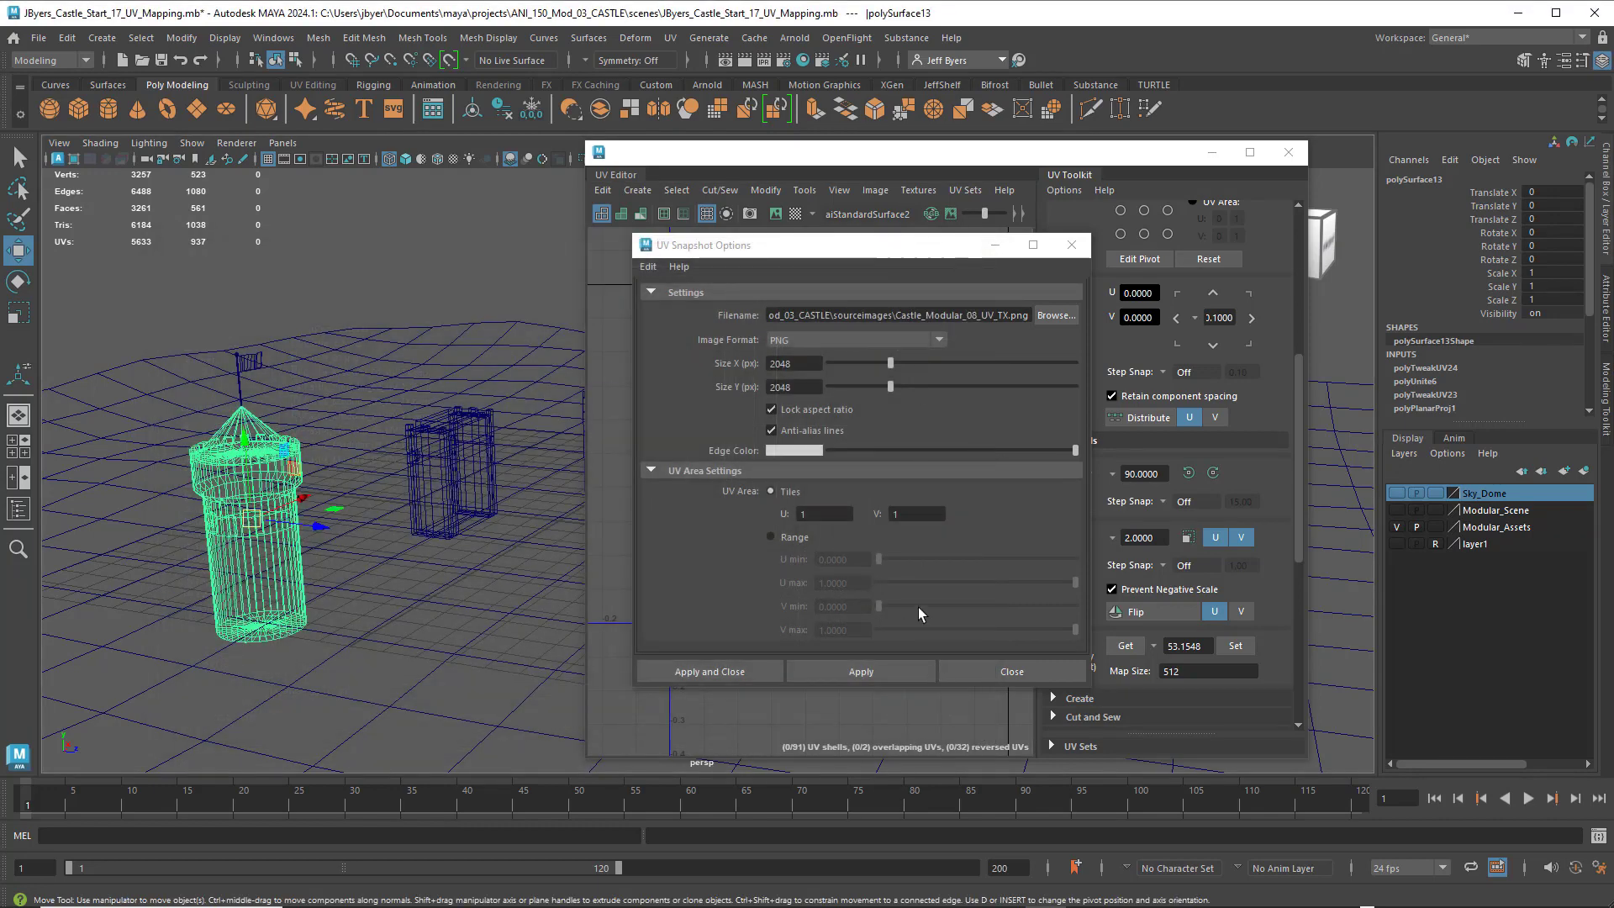
{"action": "left_click", "coordinate": [724, 671]}
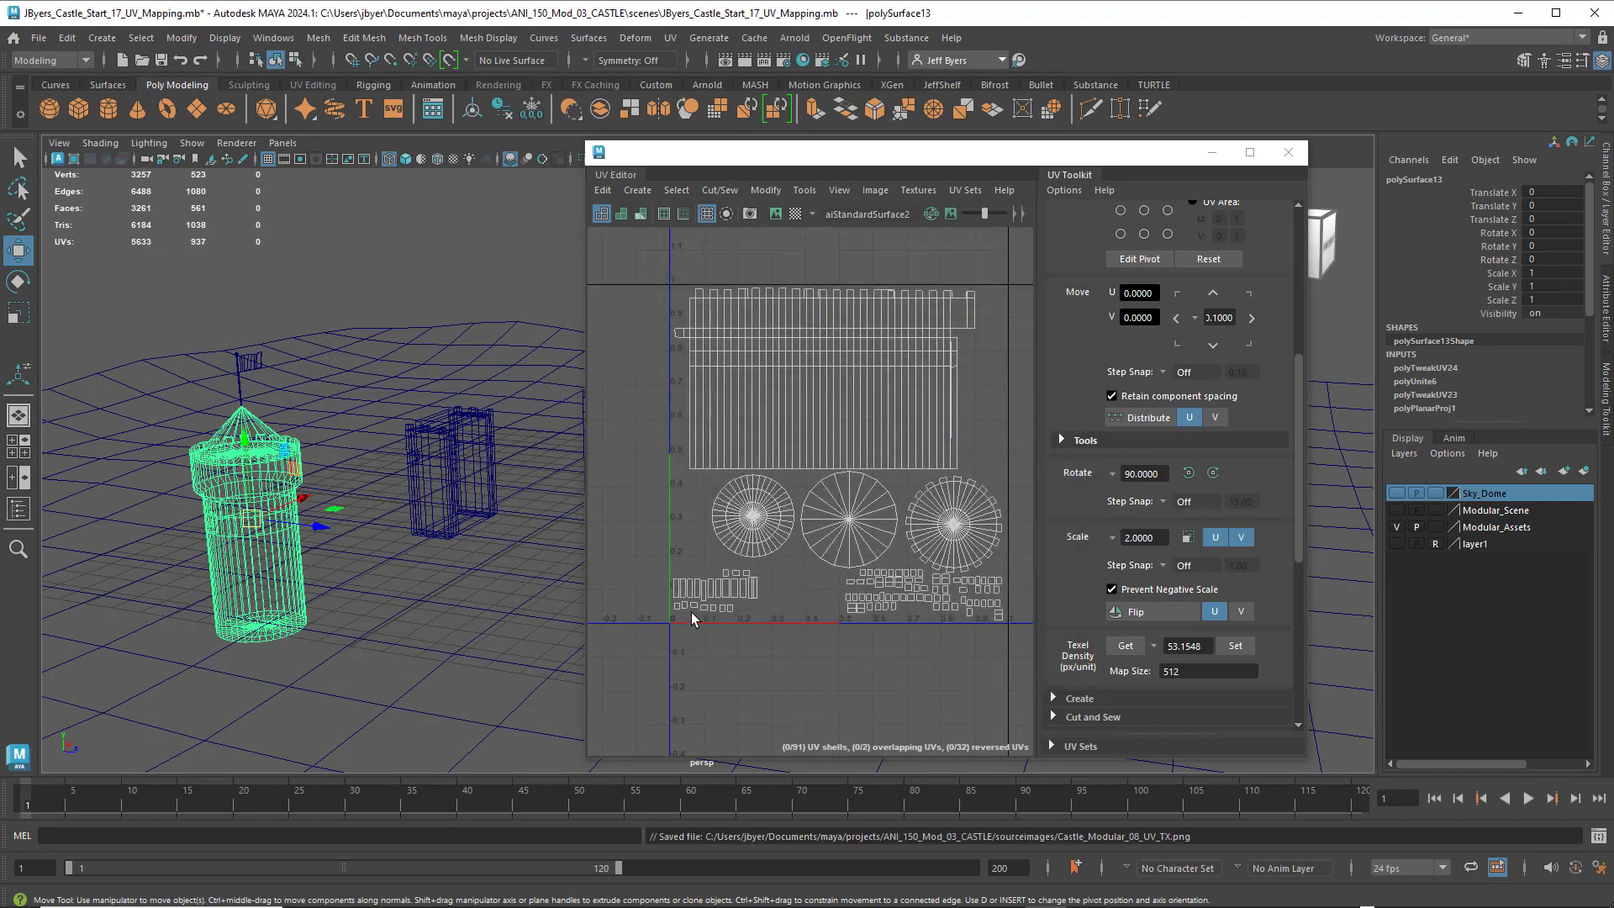
- Export the selected round tower in OBJ format as Castle_Modular_08.obj in the scenes folder
{"action": "left_click", "coordinate": [39, 42]}
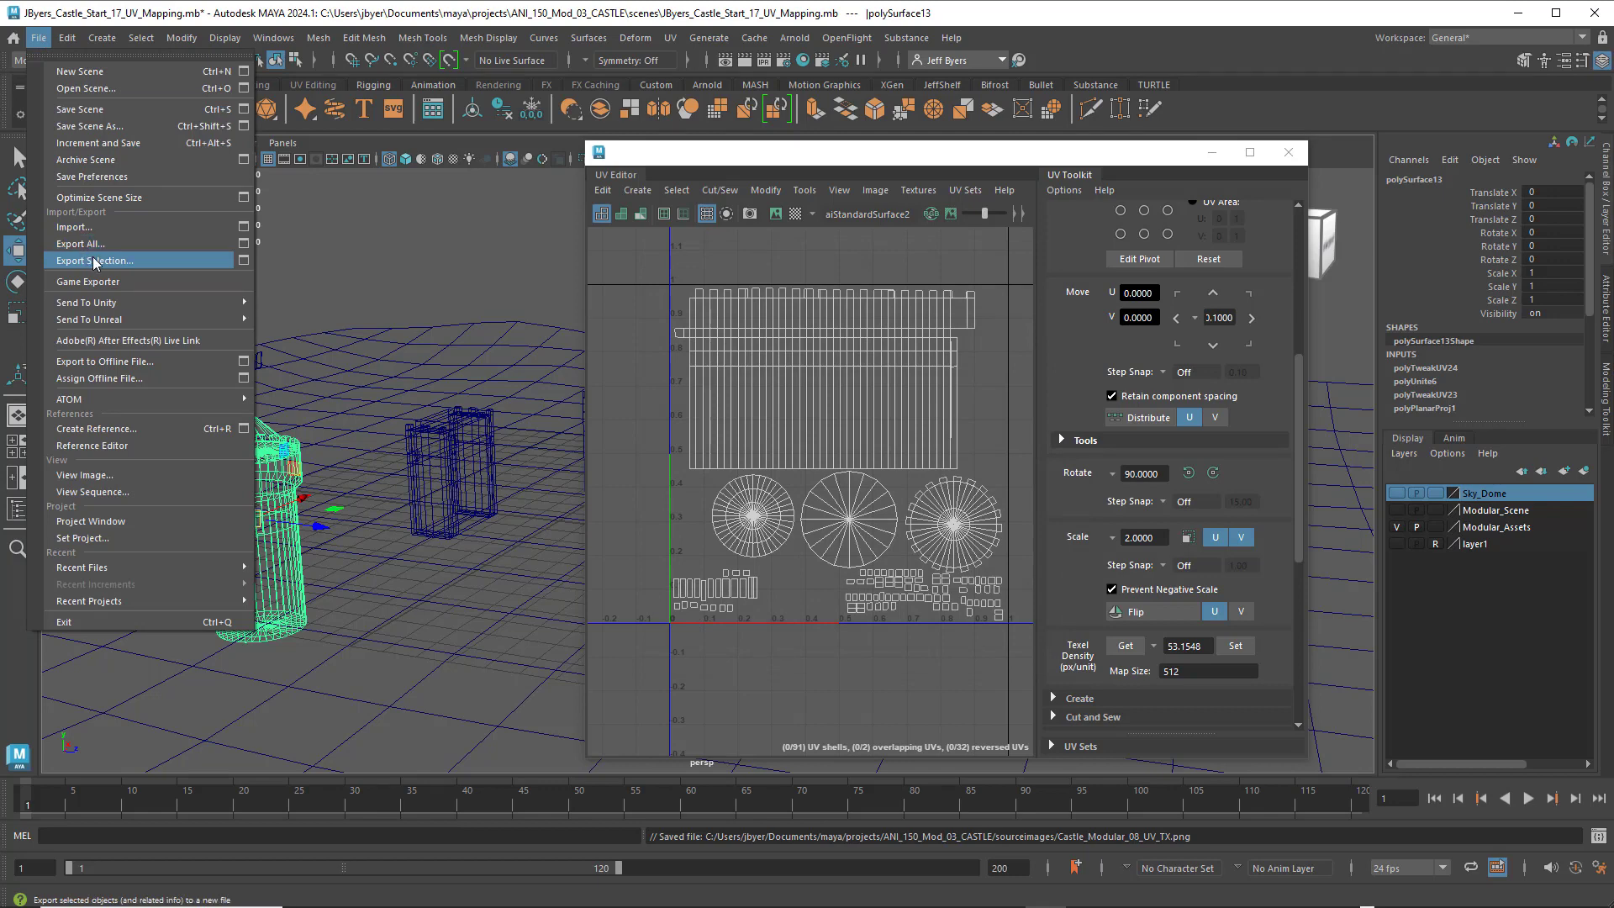
{"action": "left_click", "coordinate": [244, 262]}
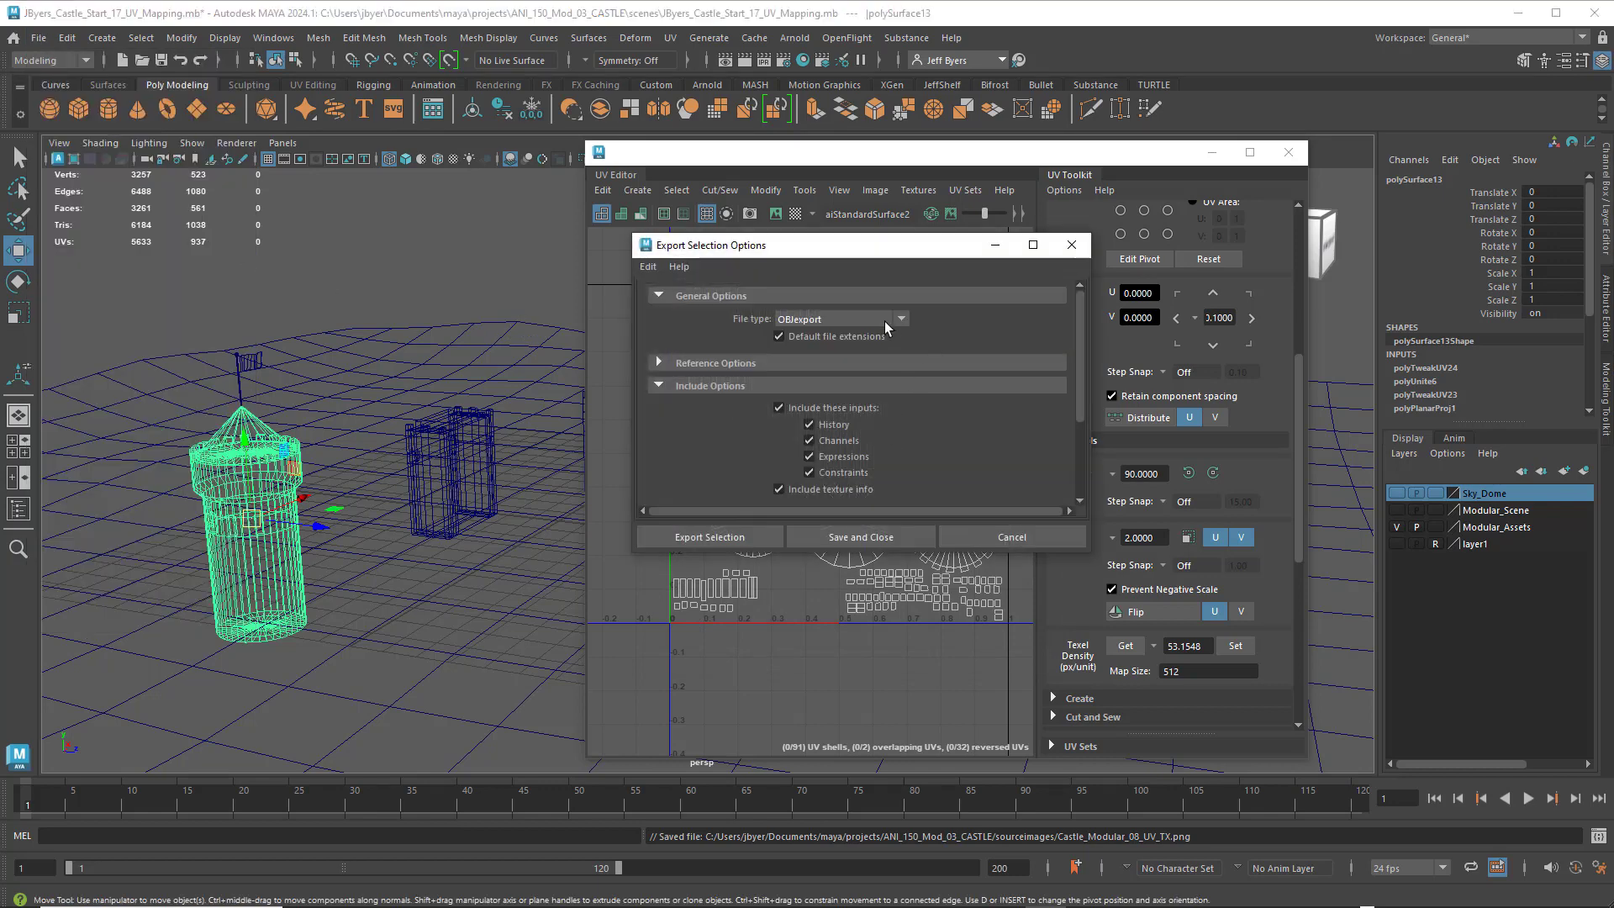
{"action": "left_click", "coordinate": [744, 538]}
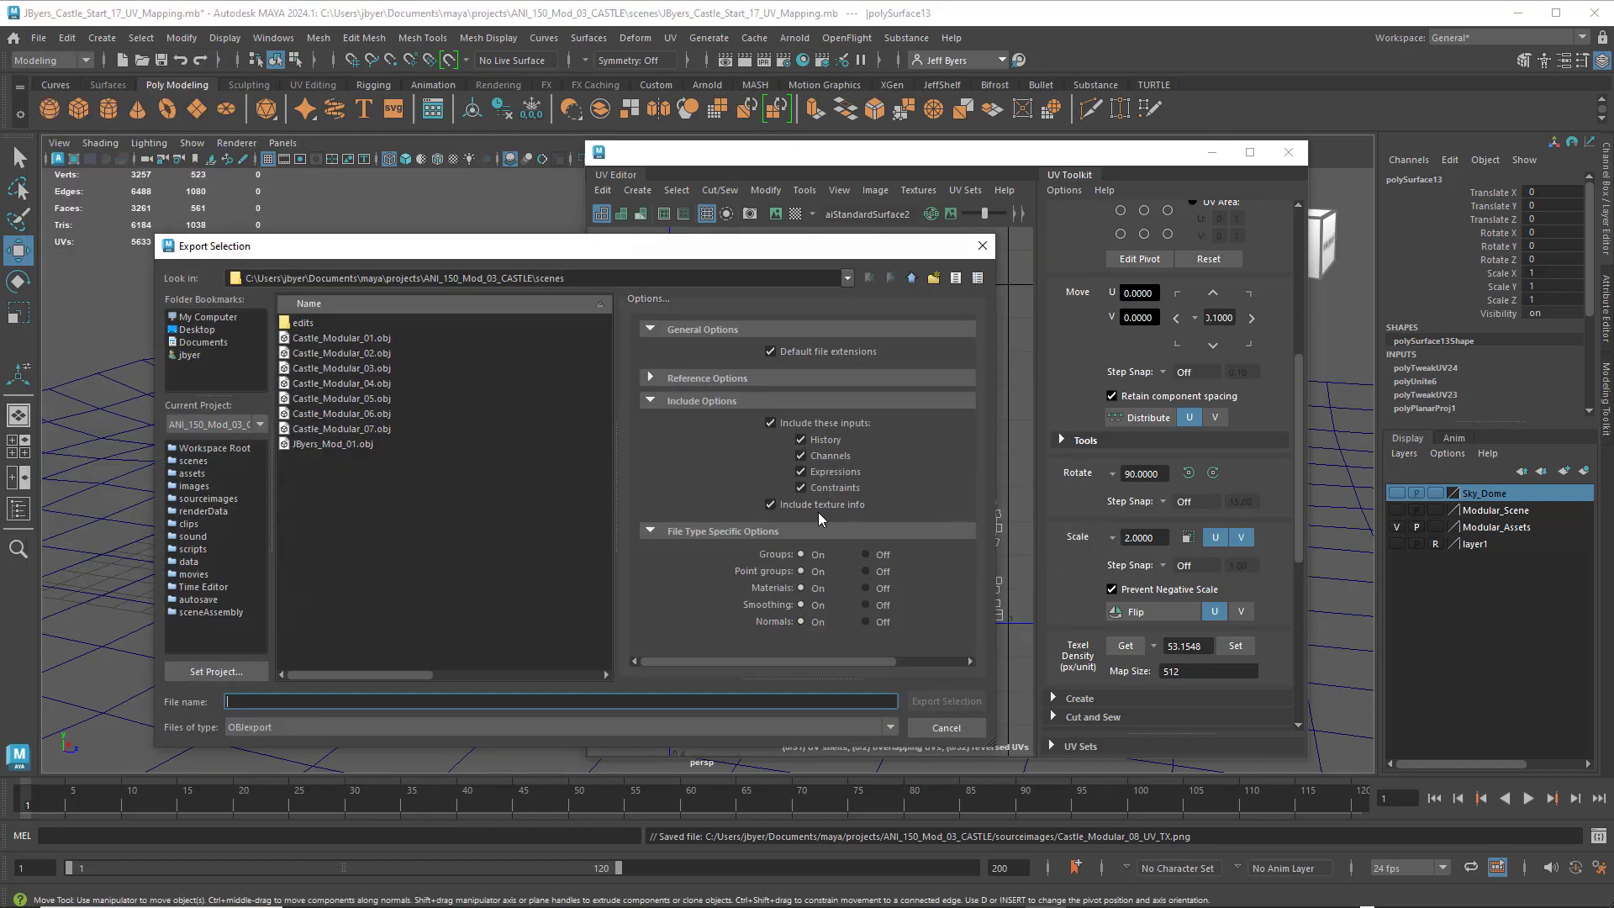
{"action": "left_click", "coordinate": [379, 429]}
{"action": "left_click", "coordinate": [305, 704]}
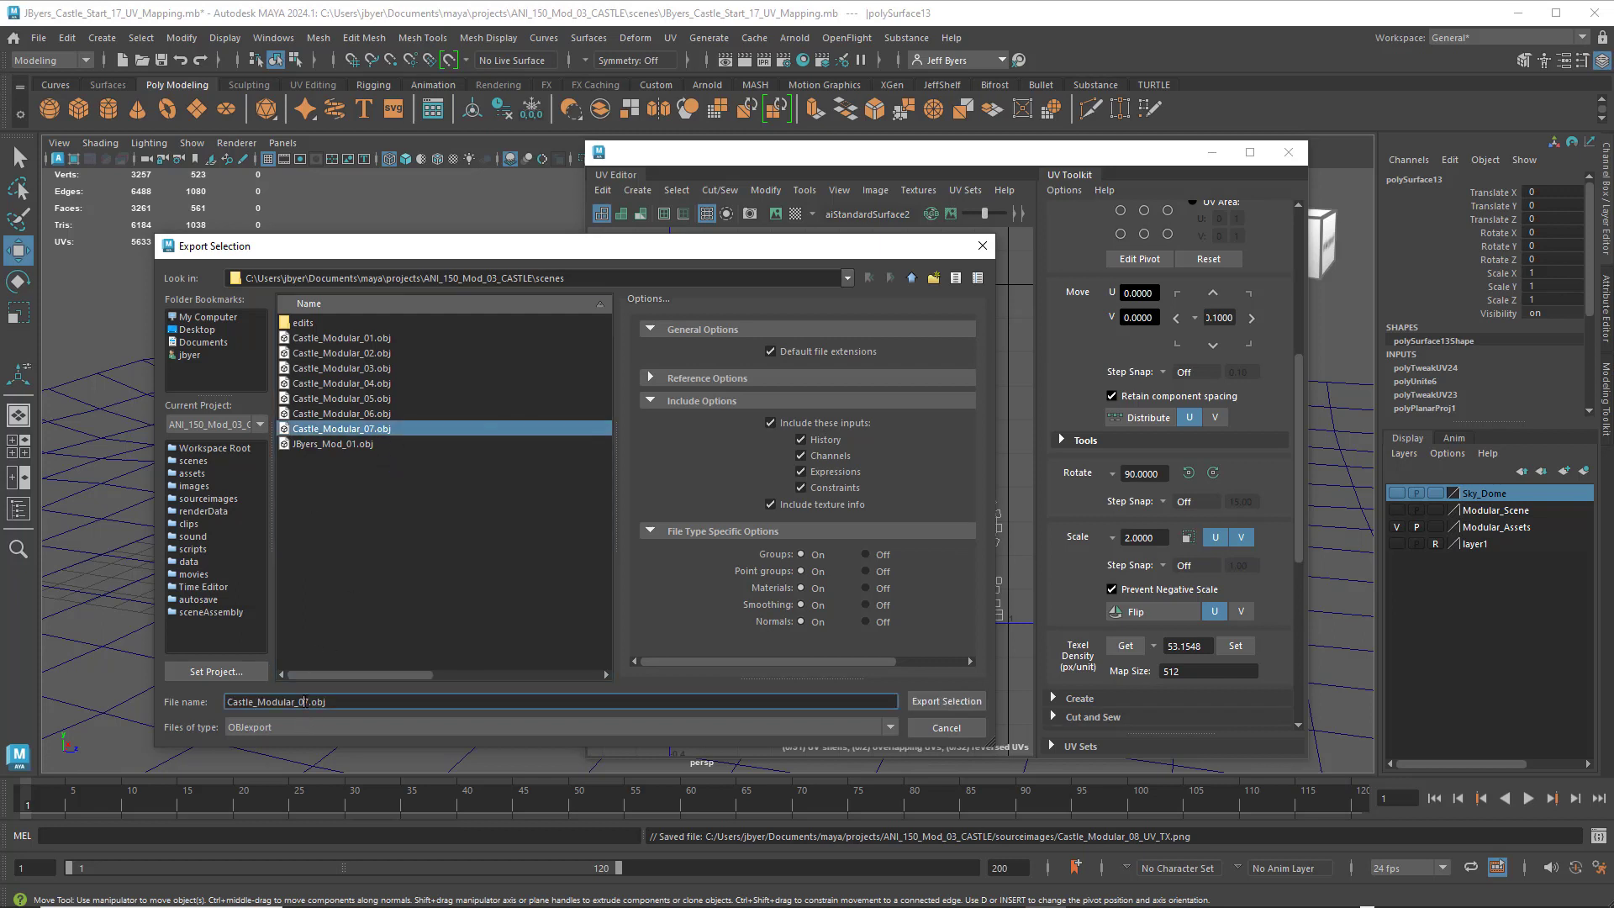
{"action": "double_click", "coordinate": [305, 704]}
{"action": "left_click", "coordinate": [307, 703]}
{"action": "key", "text": "BackSpace"}
{"action": "type", "text": "8"}
{"action": "left_click", "coordinate": [941, 701]}
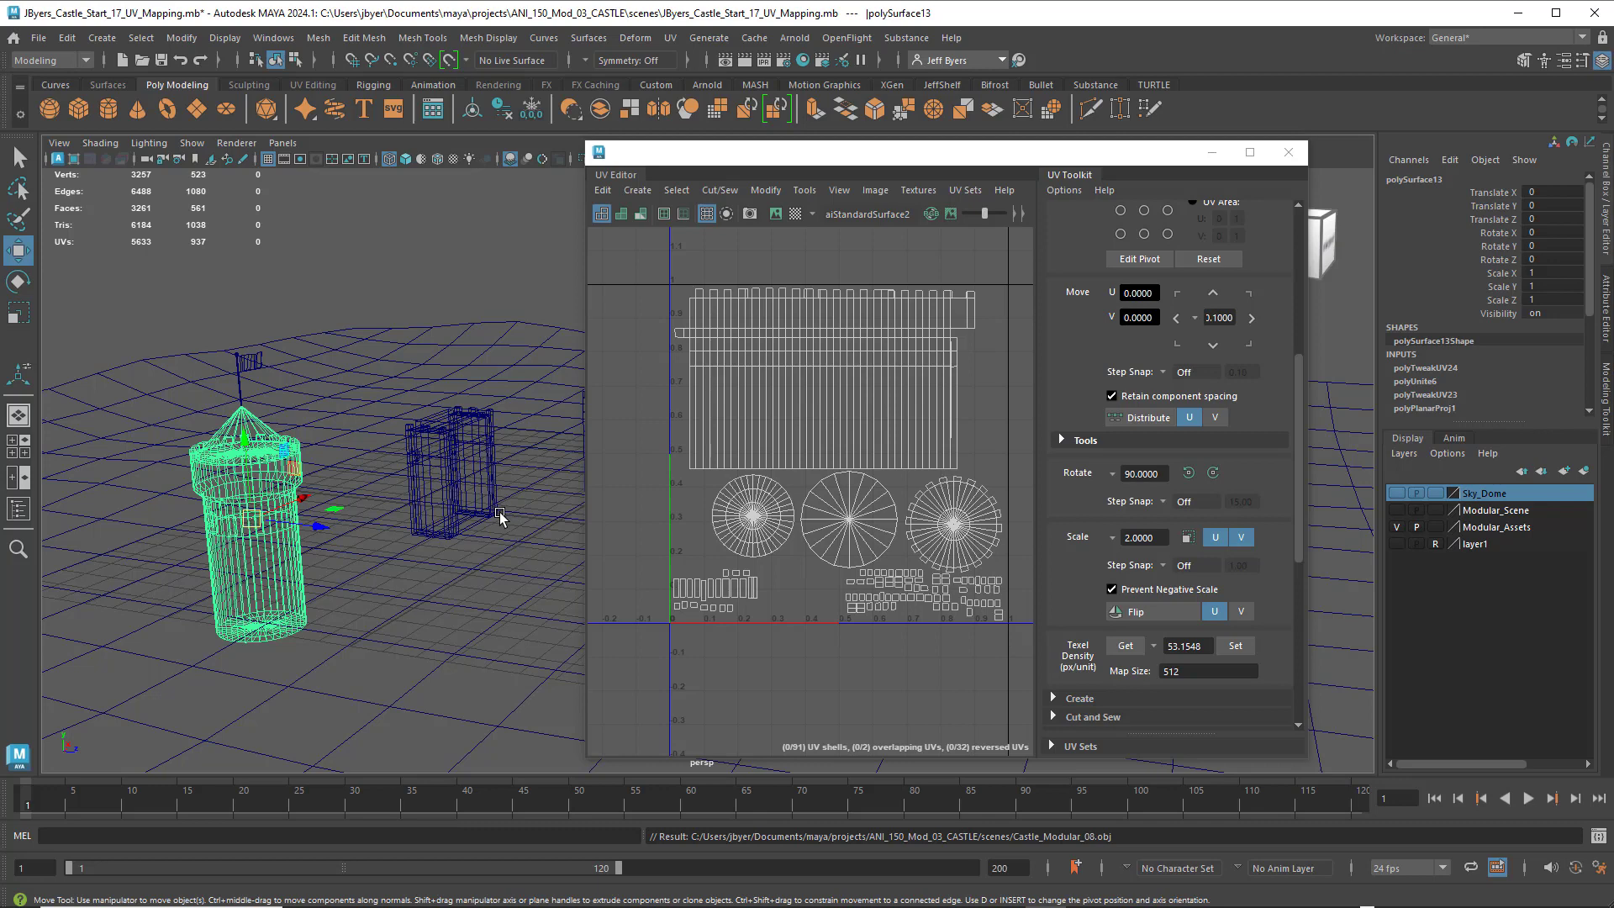
- Switch the viewport to shaded display, close the UV Editor and select the small rectangular tower behind the round one
{"action": "key", "text": "5"}
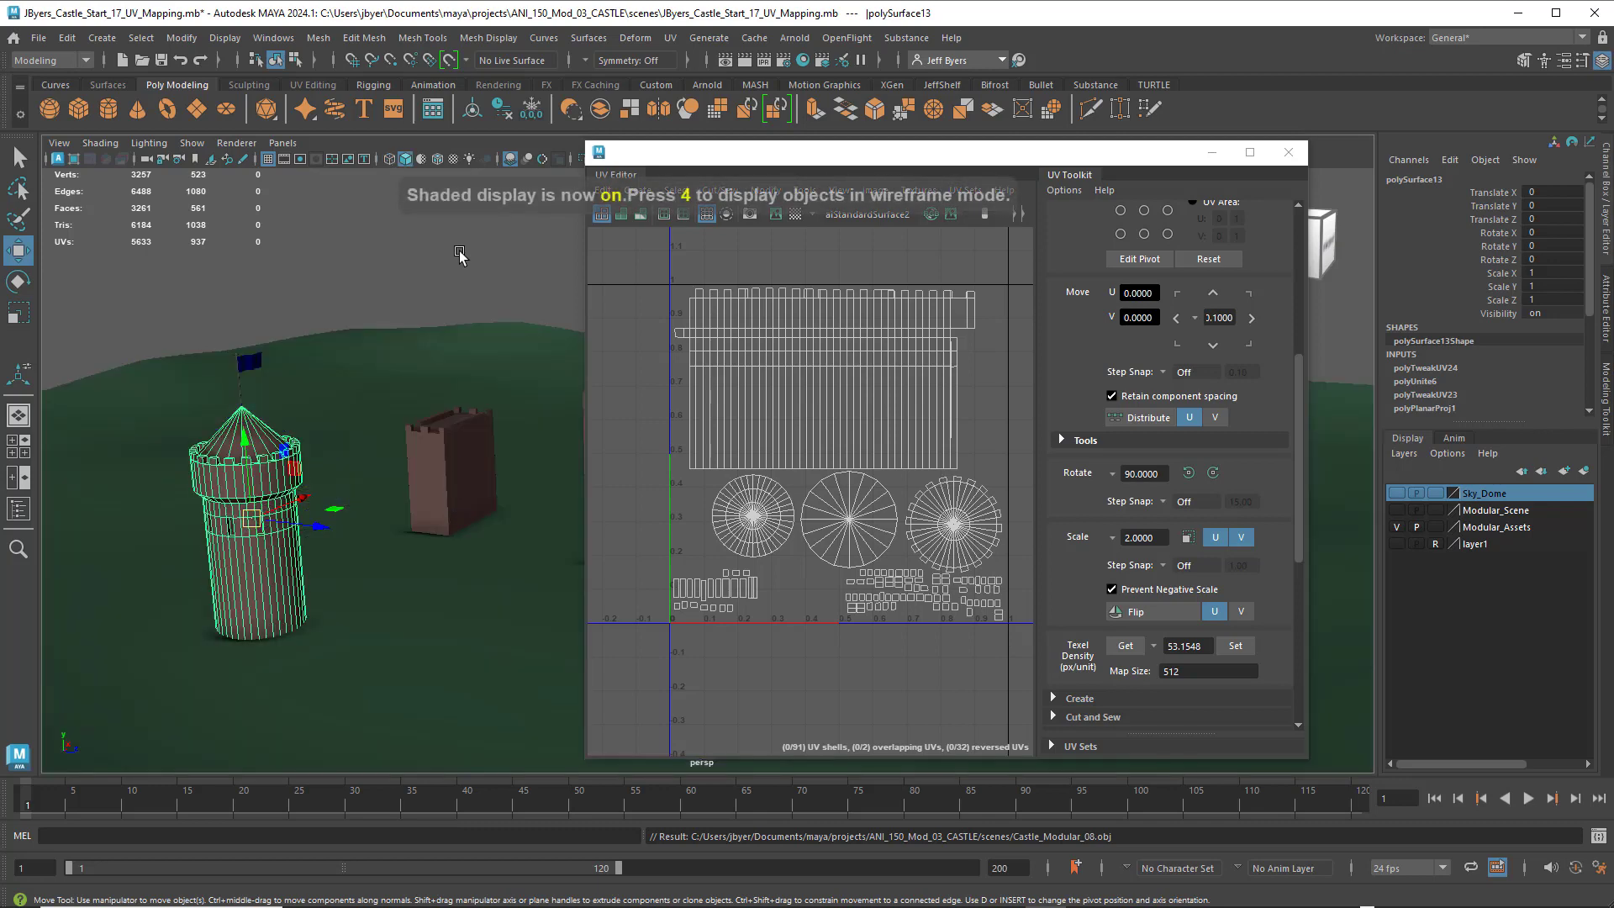
{"action": "left_click", "coordinate": [1289, 153]}
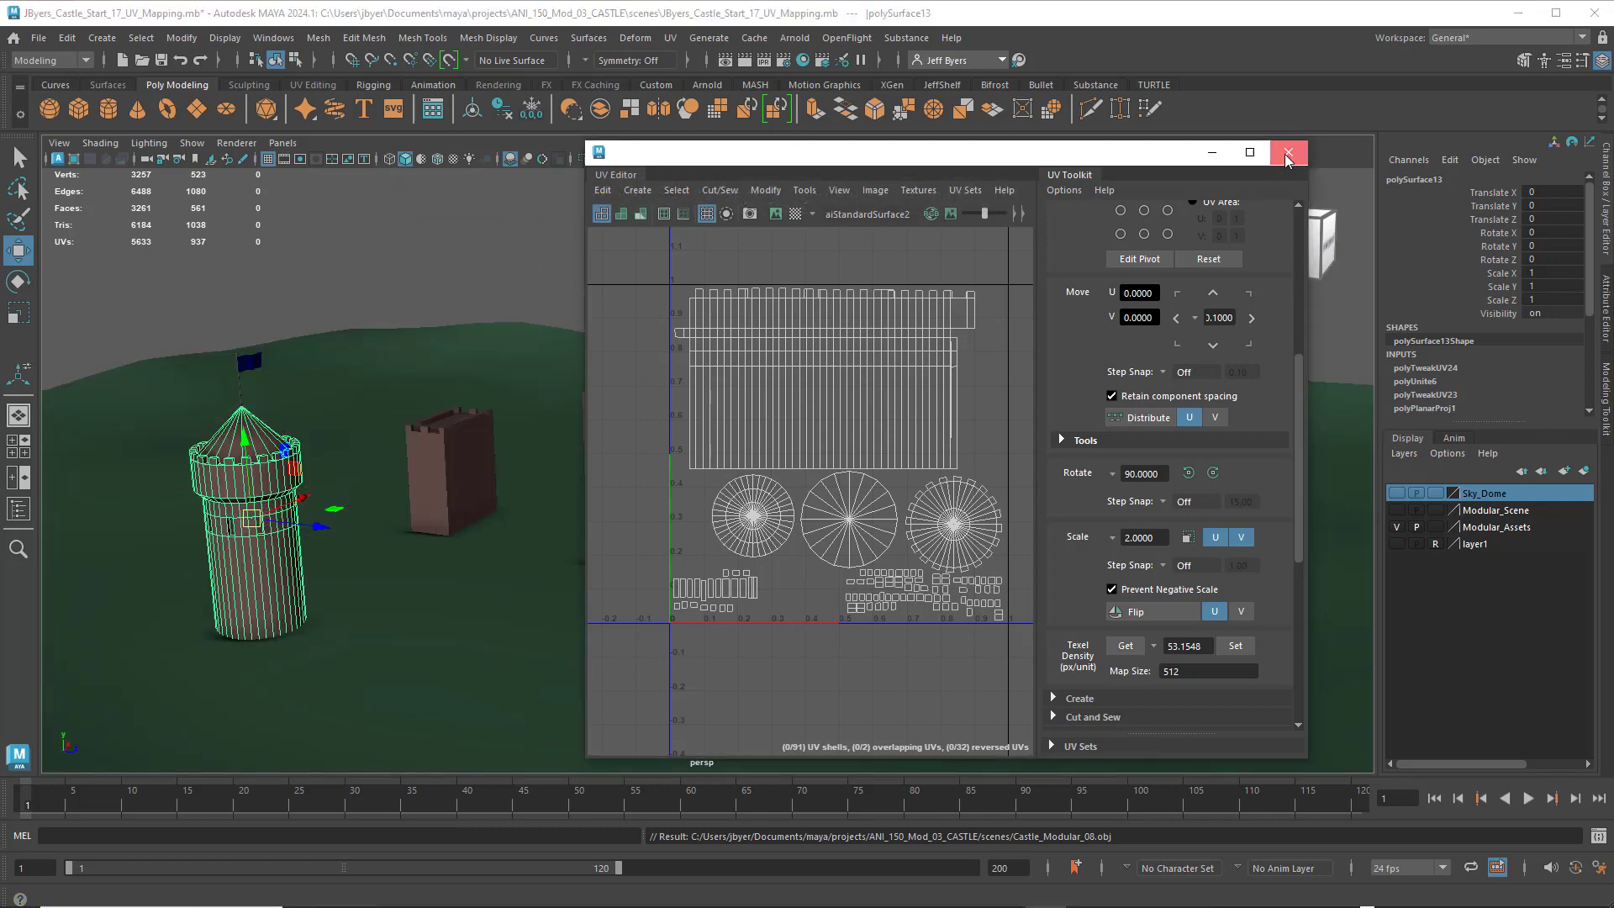
{"action": "left_click", "coordinate": [378, 296]}
{"action": "left_click", "coordinate": [435, 437]}
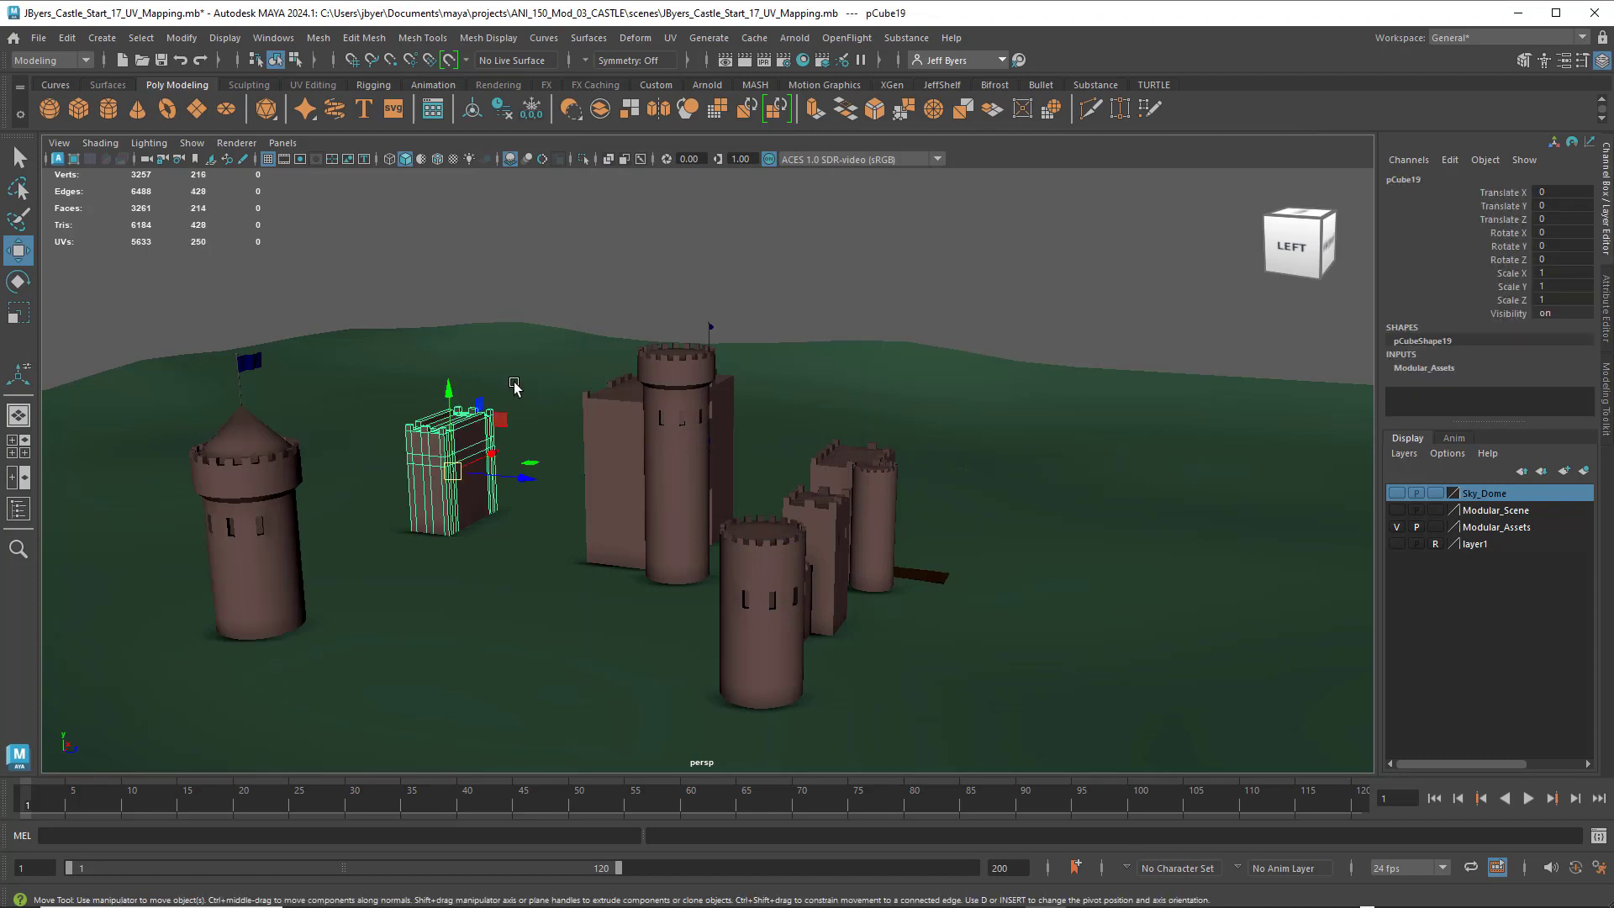
{"action": "left_click_drag", "start_coordinate": [474, 411], "coordinate": [541, 382], "text": "alt"}
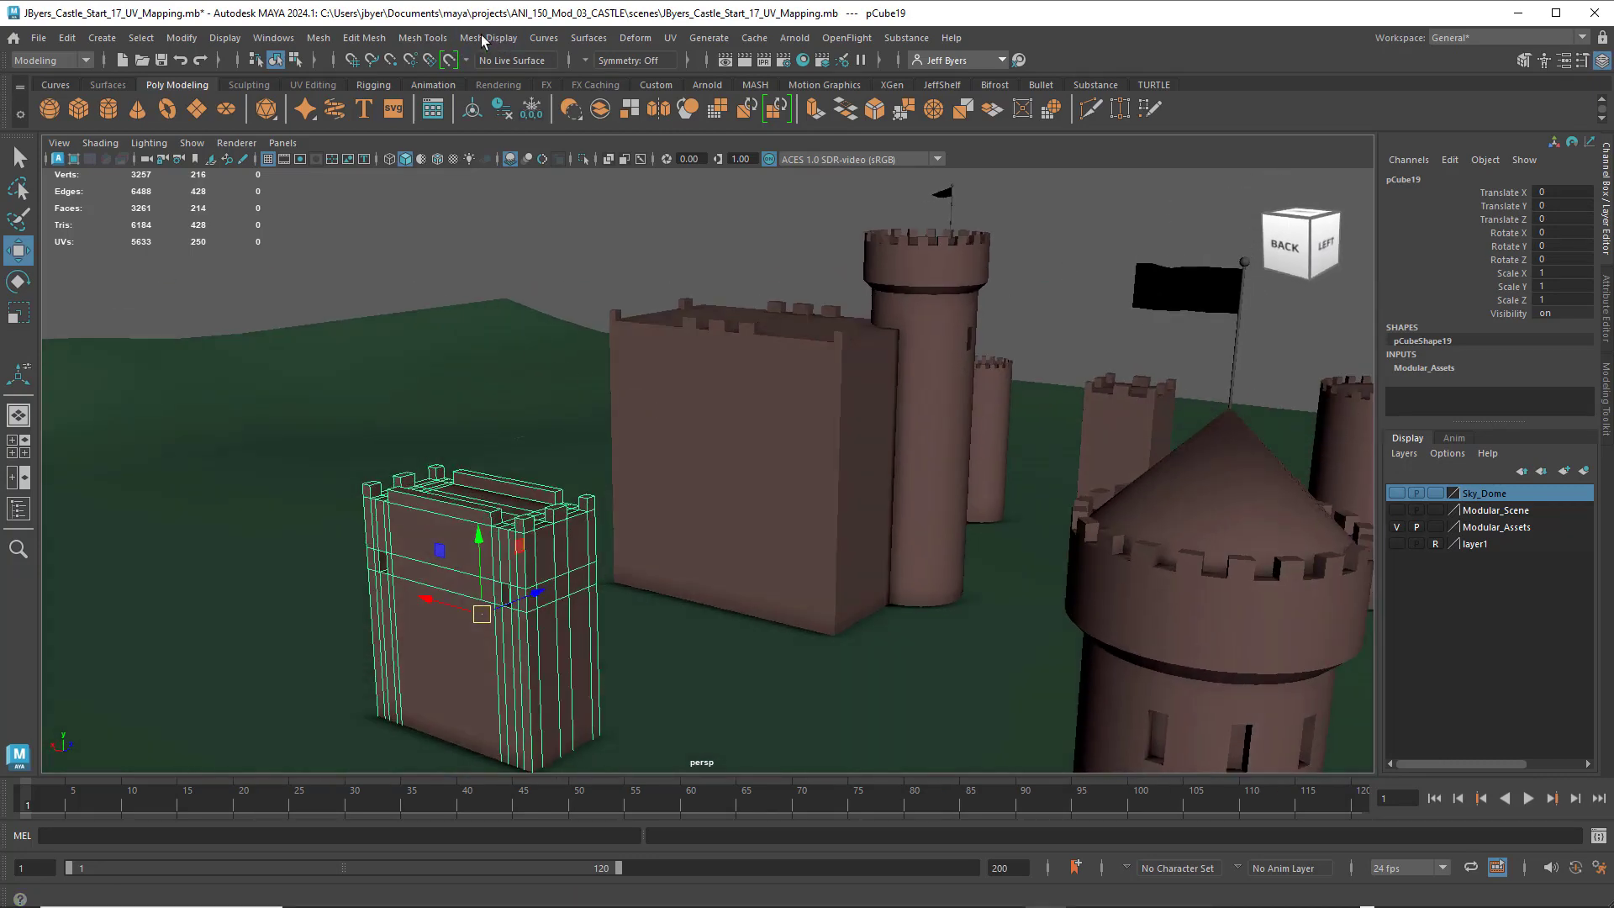
{"action": "left_click", "coordinate": [672, 39]}
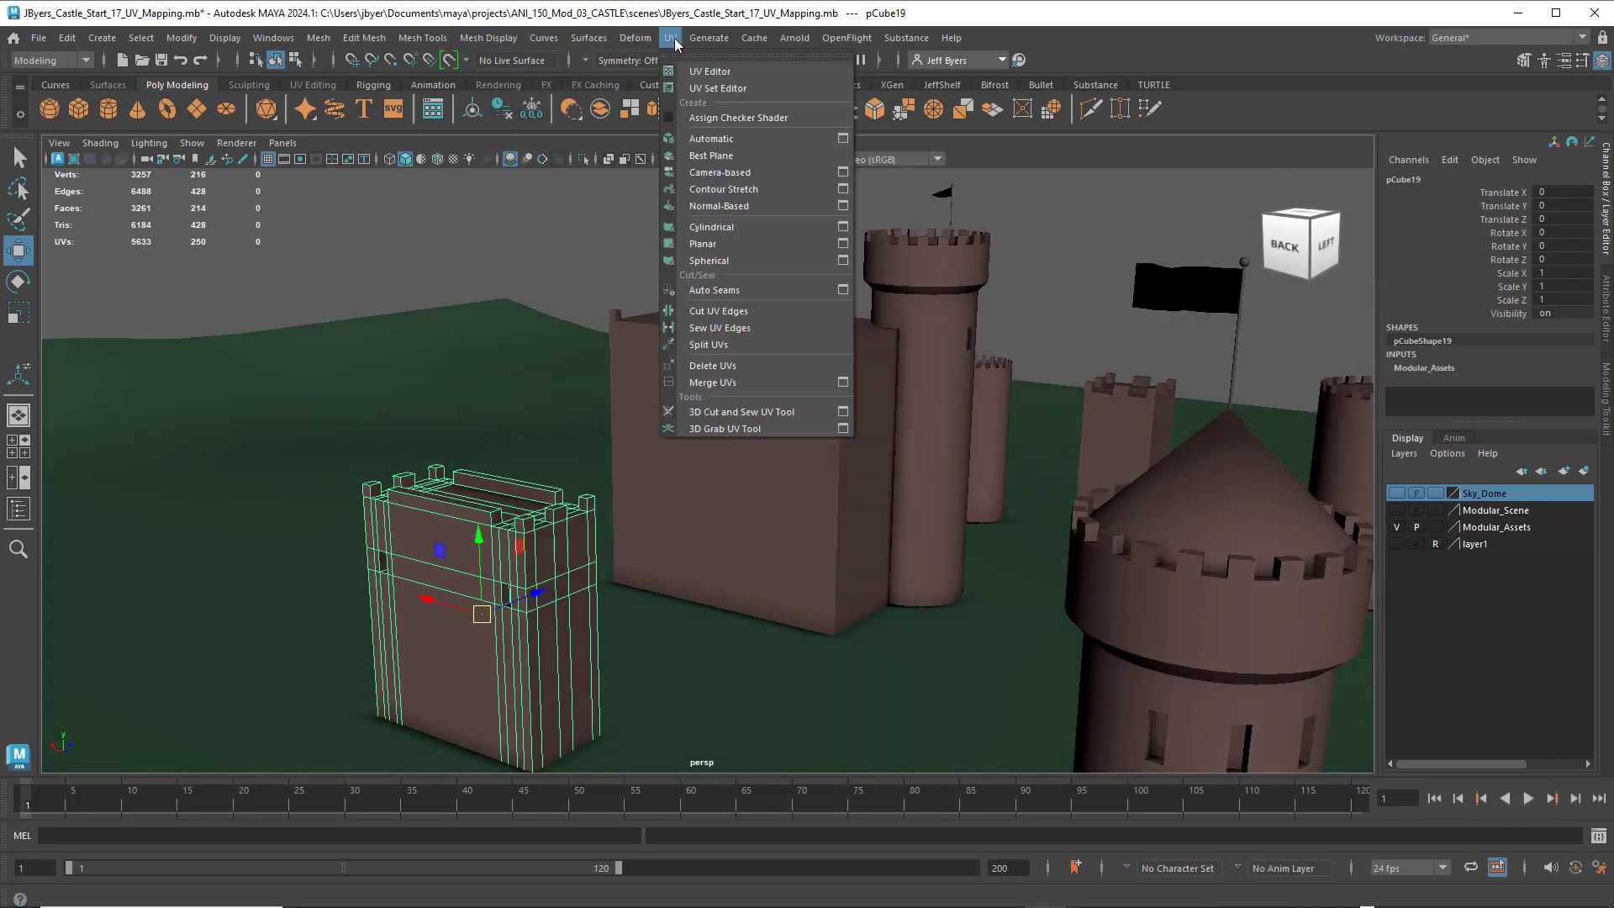
{"action": "left_click", "coordinate": [711, 138]}
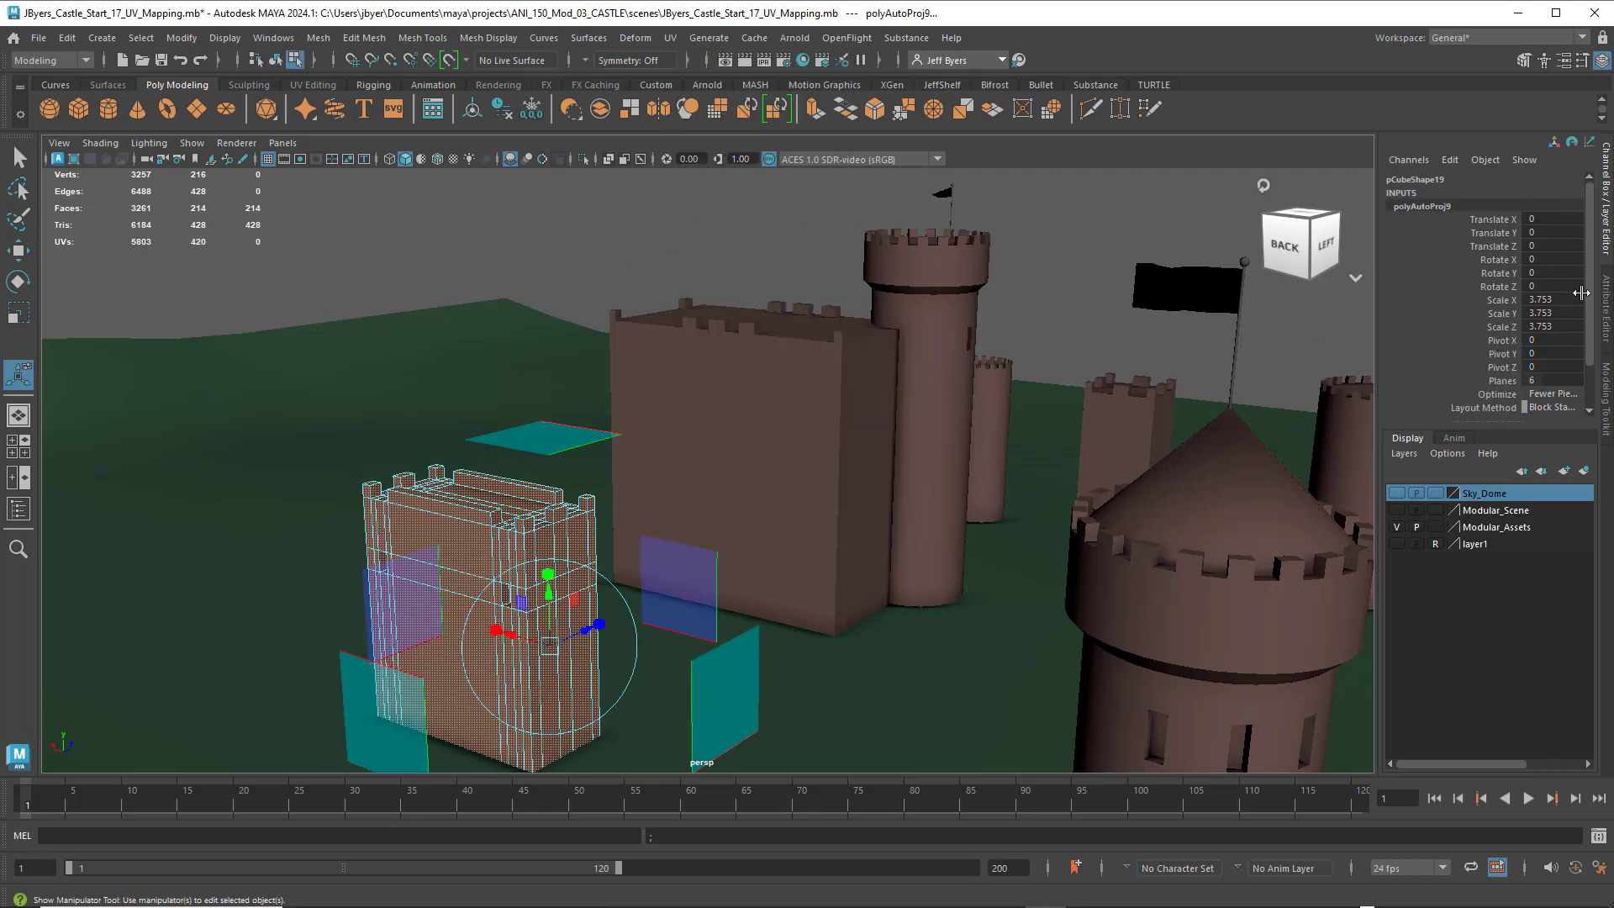
{"action": "key", "text": "ctrl+z"}
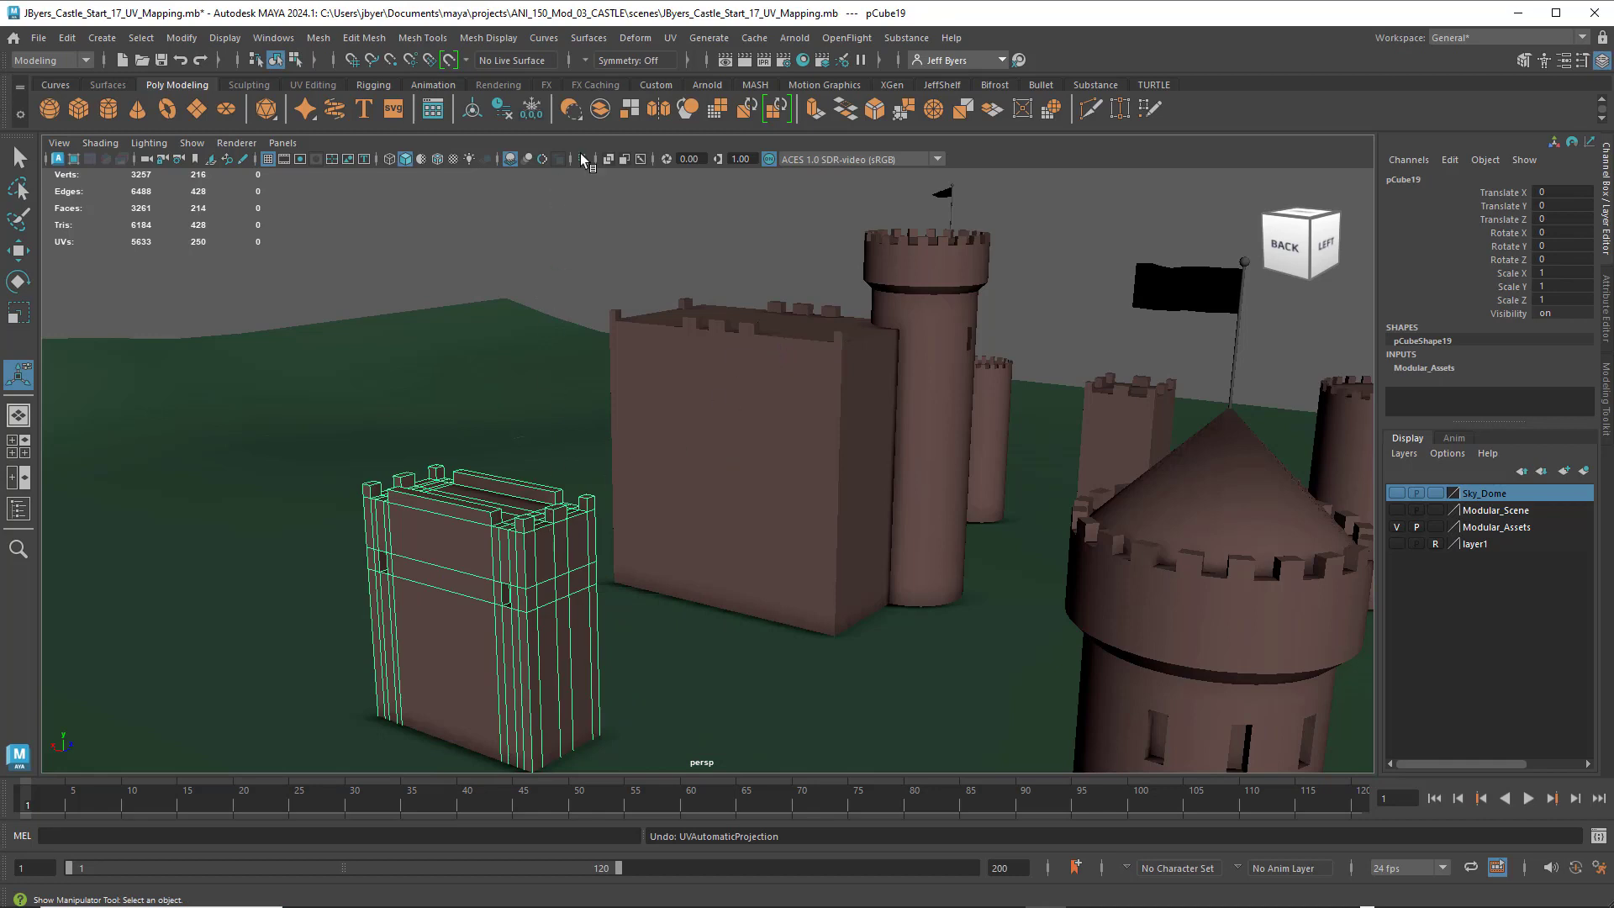
- Center the rectangular tower's pivot and freeze its transformations, and apply an automatic UV projection to it
{"action": "left_click", "coordinate": [471, 109]}
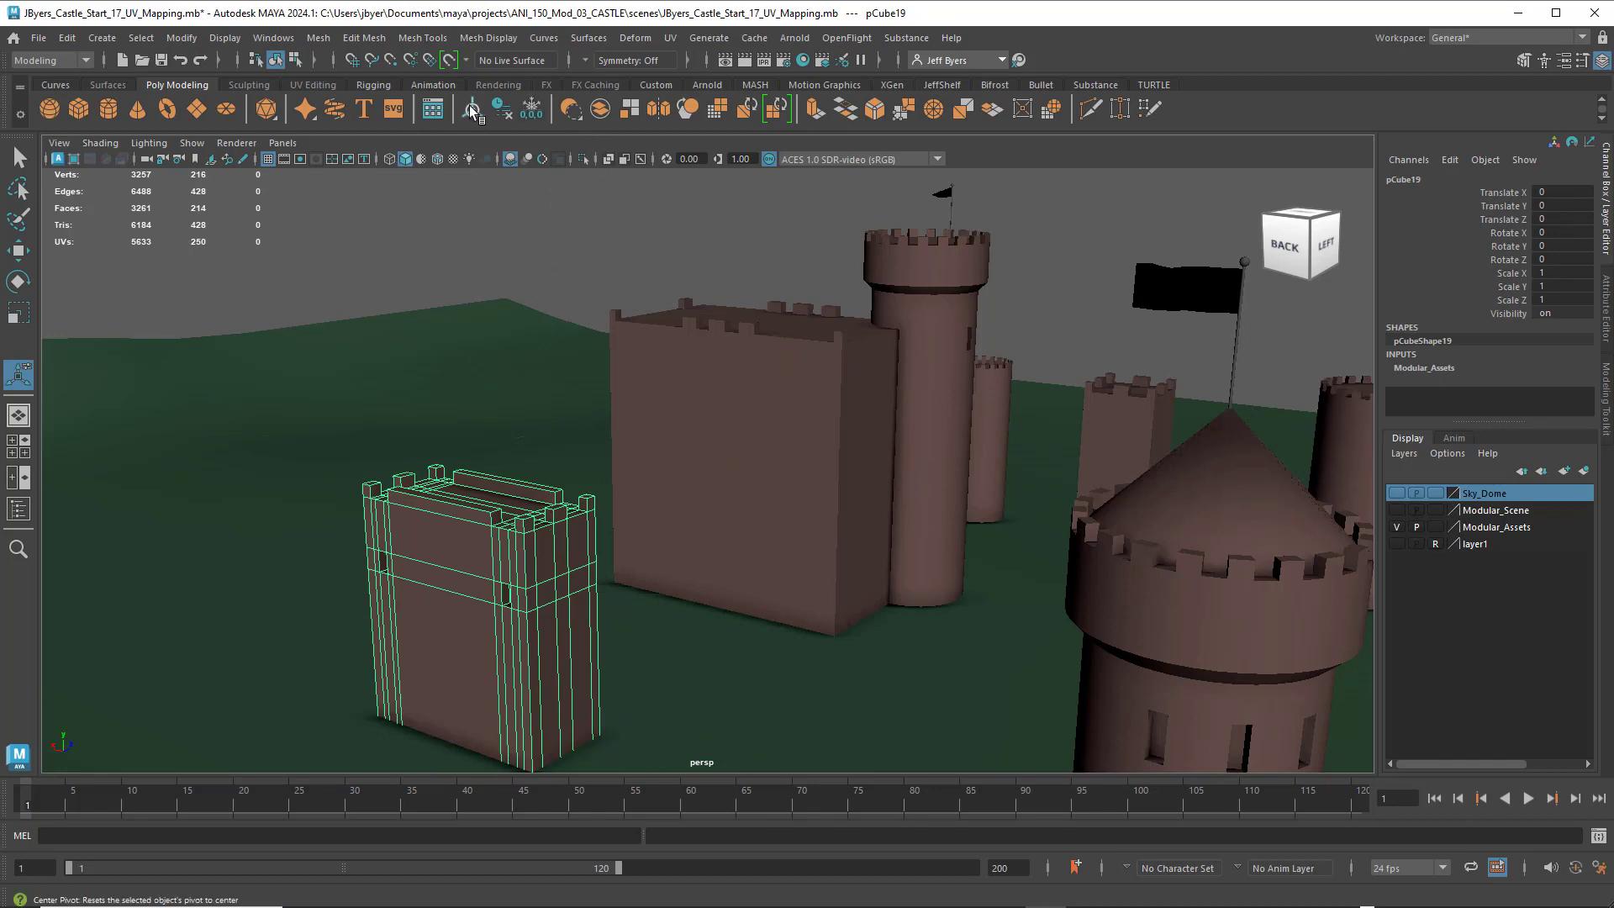
{"action": "left_click", "coordinate": [531, 108]}
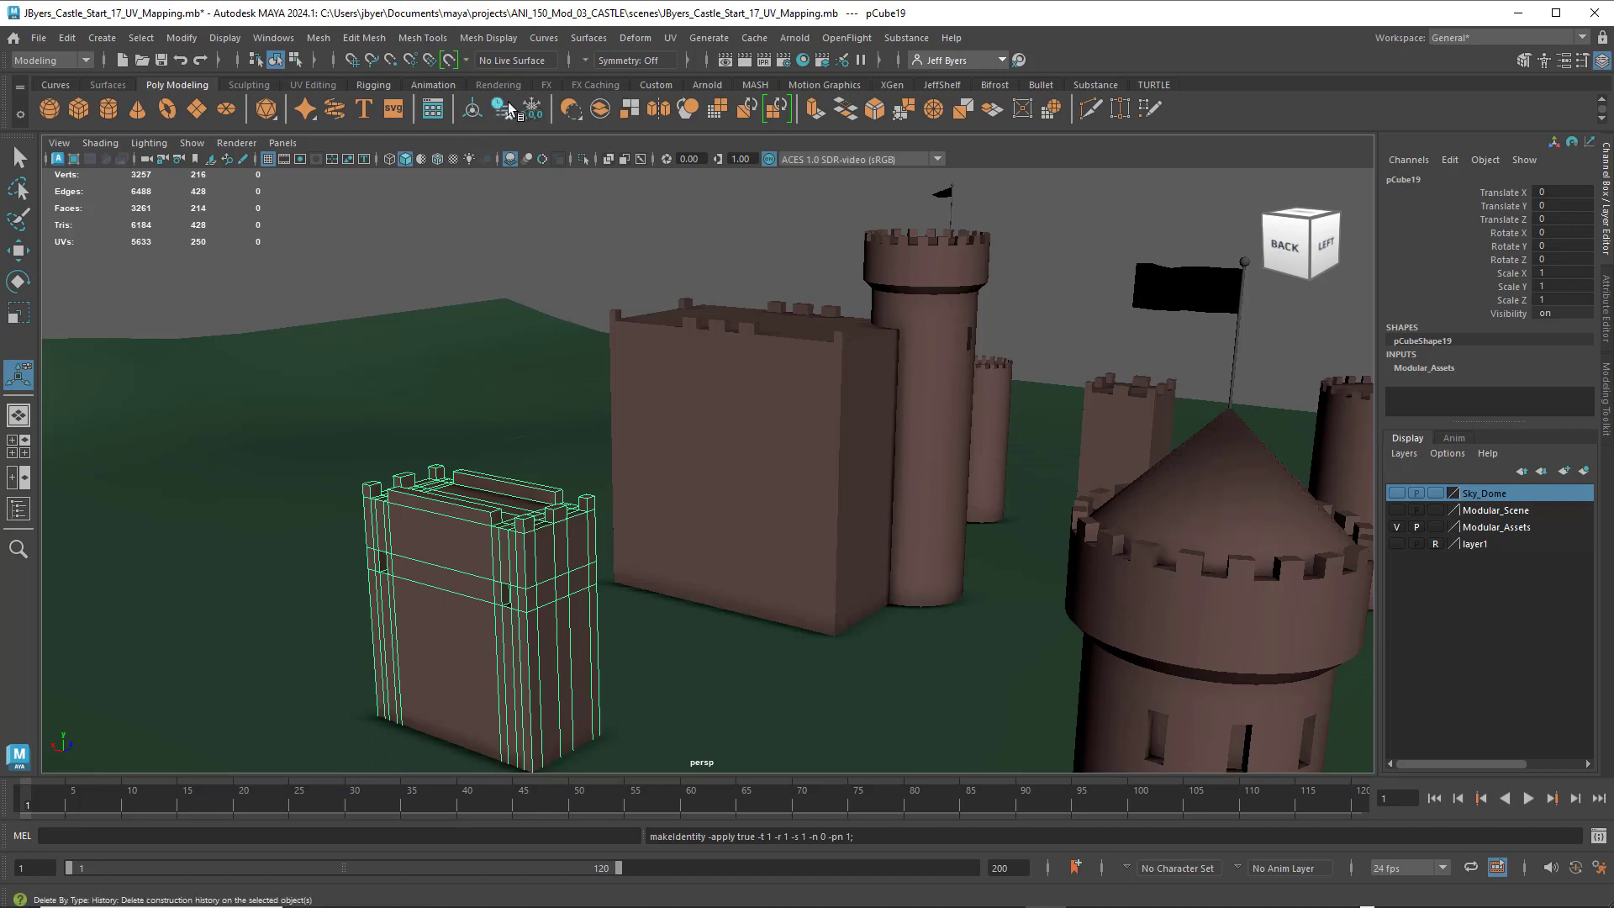
{"action": "left_click", "coordinate": [670, 38]}
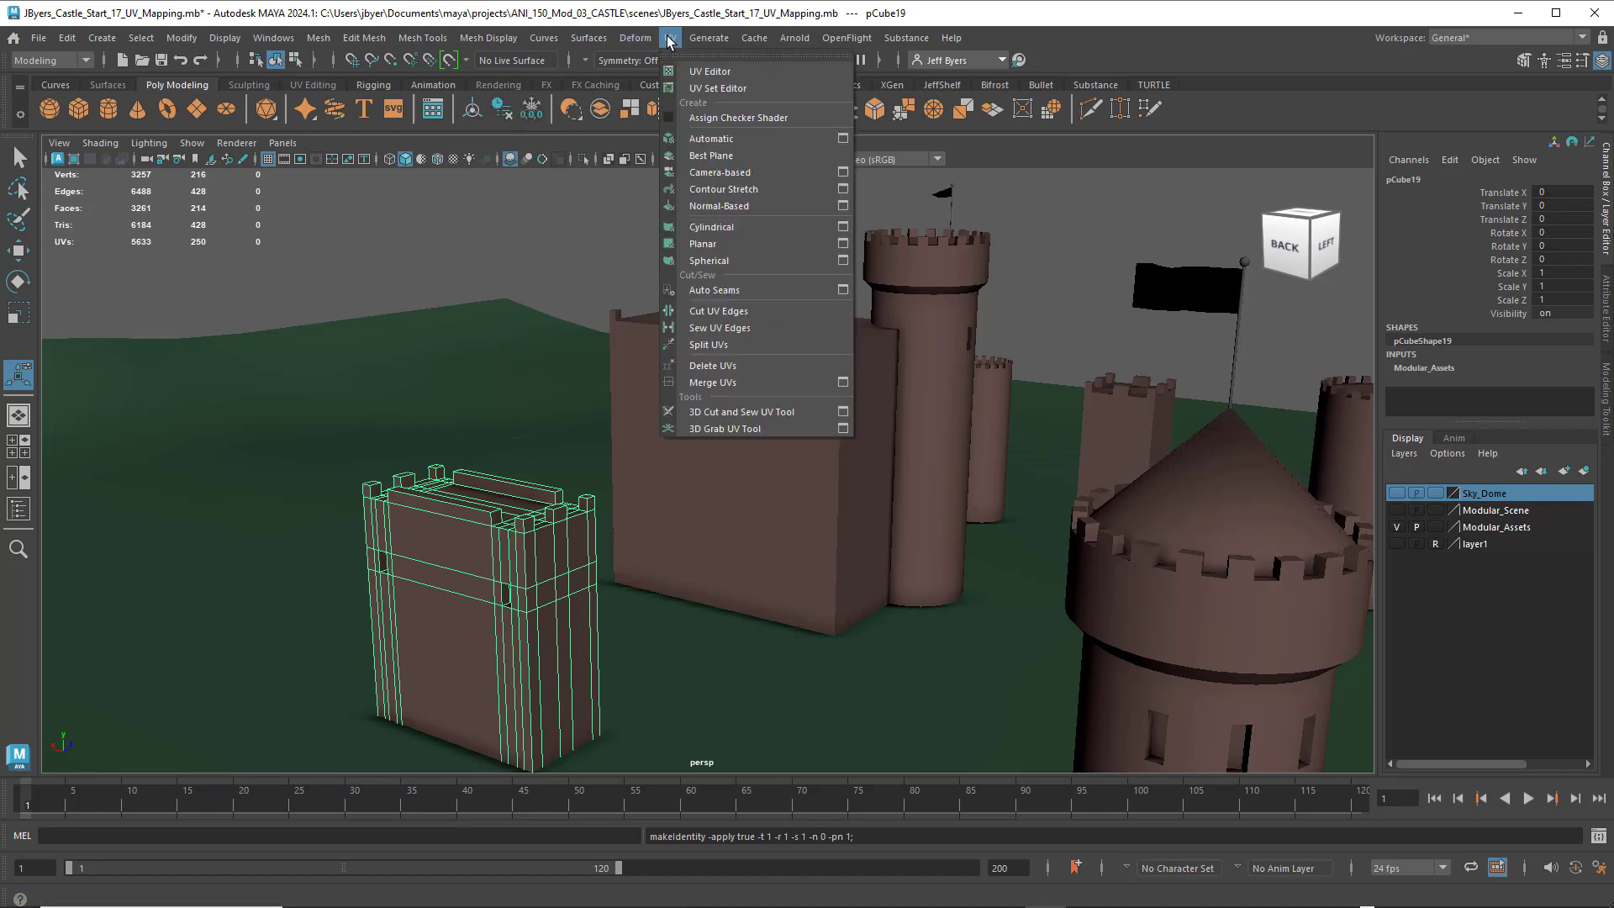
{"action": "left_click", "coordinate": [711, 139]}
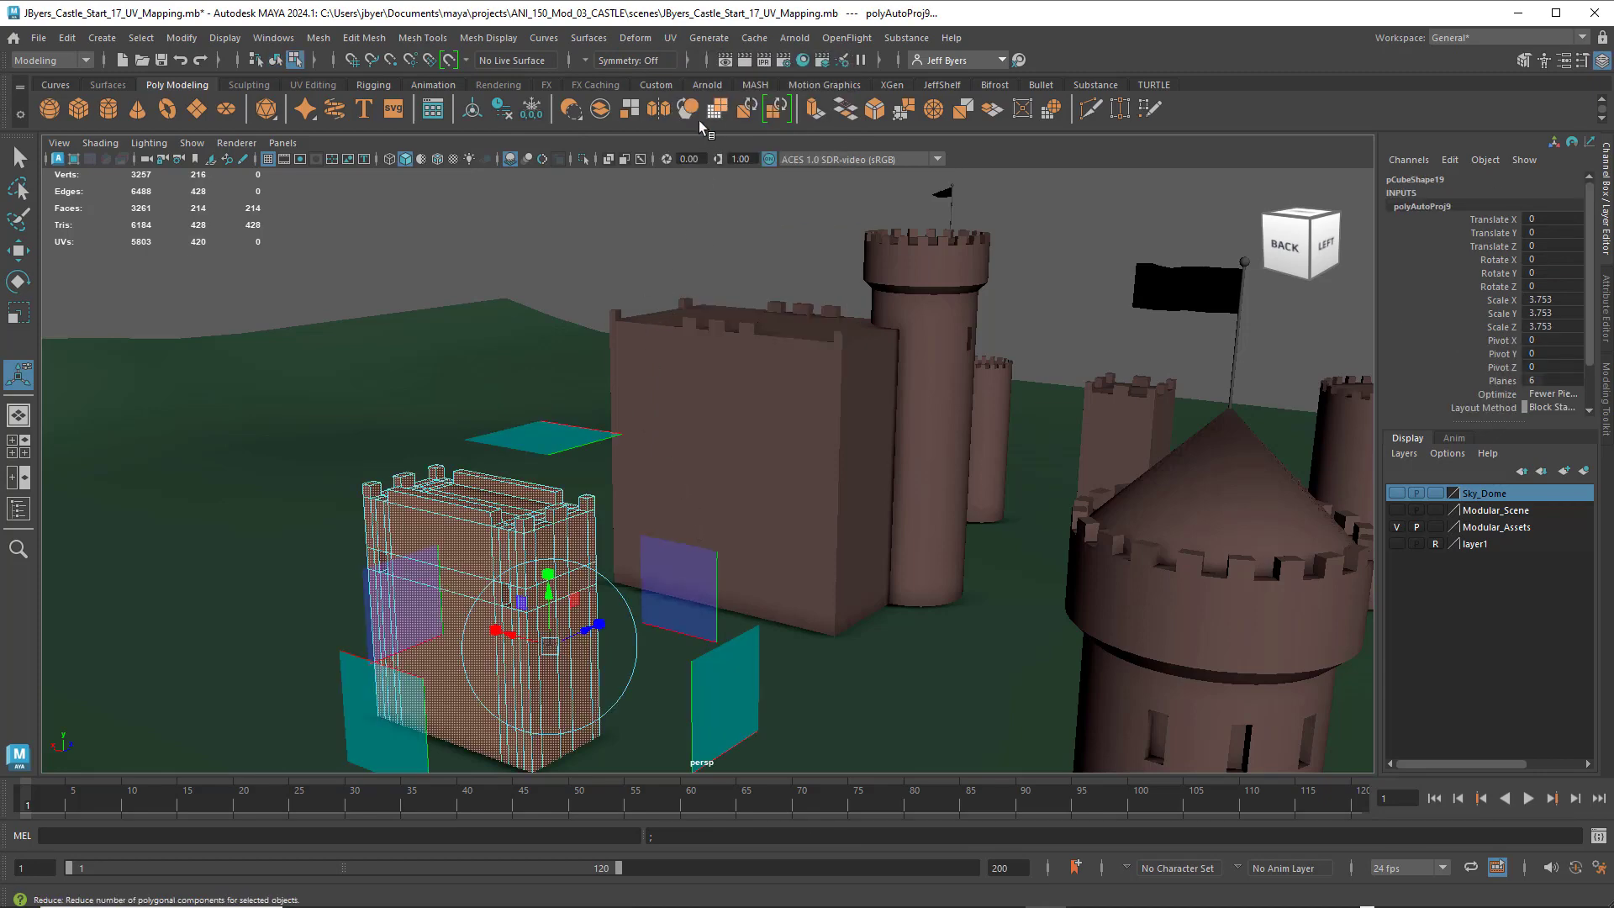
- Open the UV Editor for the rectangular tower, maximize it, and select the large central face of the lower wall shell
{"action": "left_click", "coordinate": [670, 38]}
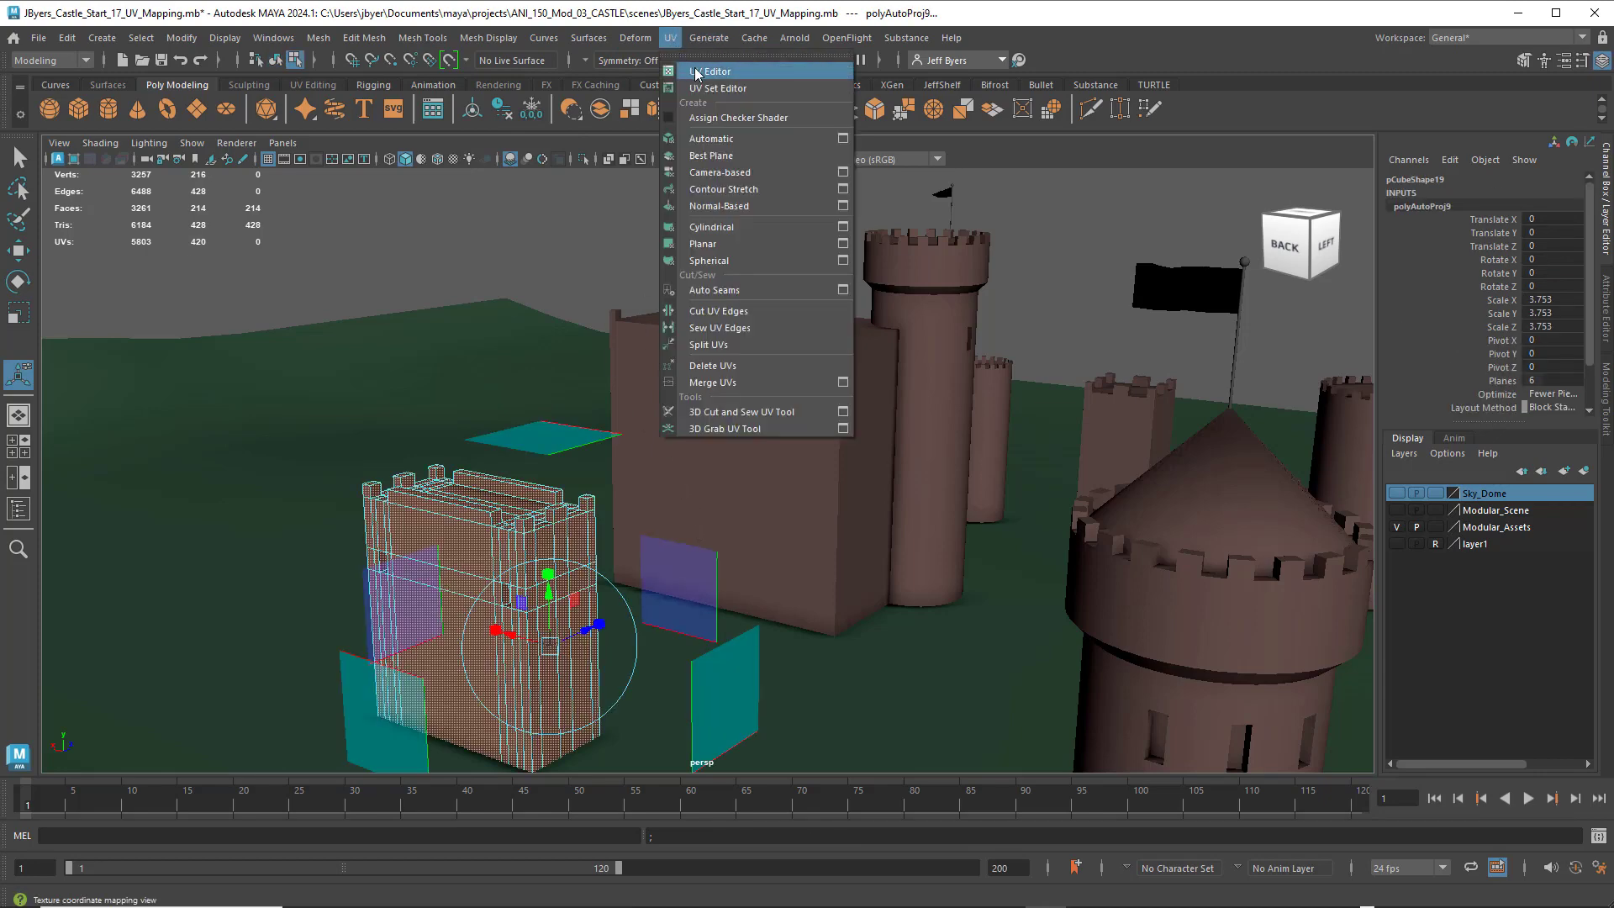
{"action": "left_click", "coordinate": [695, 72]}
{"action": "scroll", "coordinate": [912, 512], "scroll_direction": "down", "scroll_amount": 2}
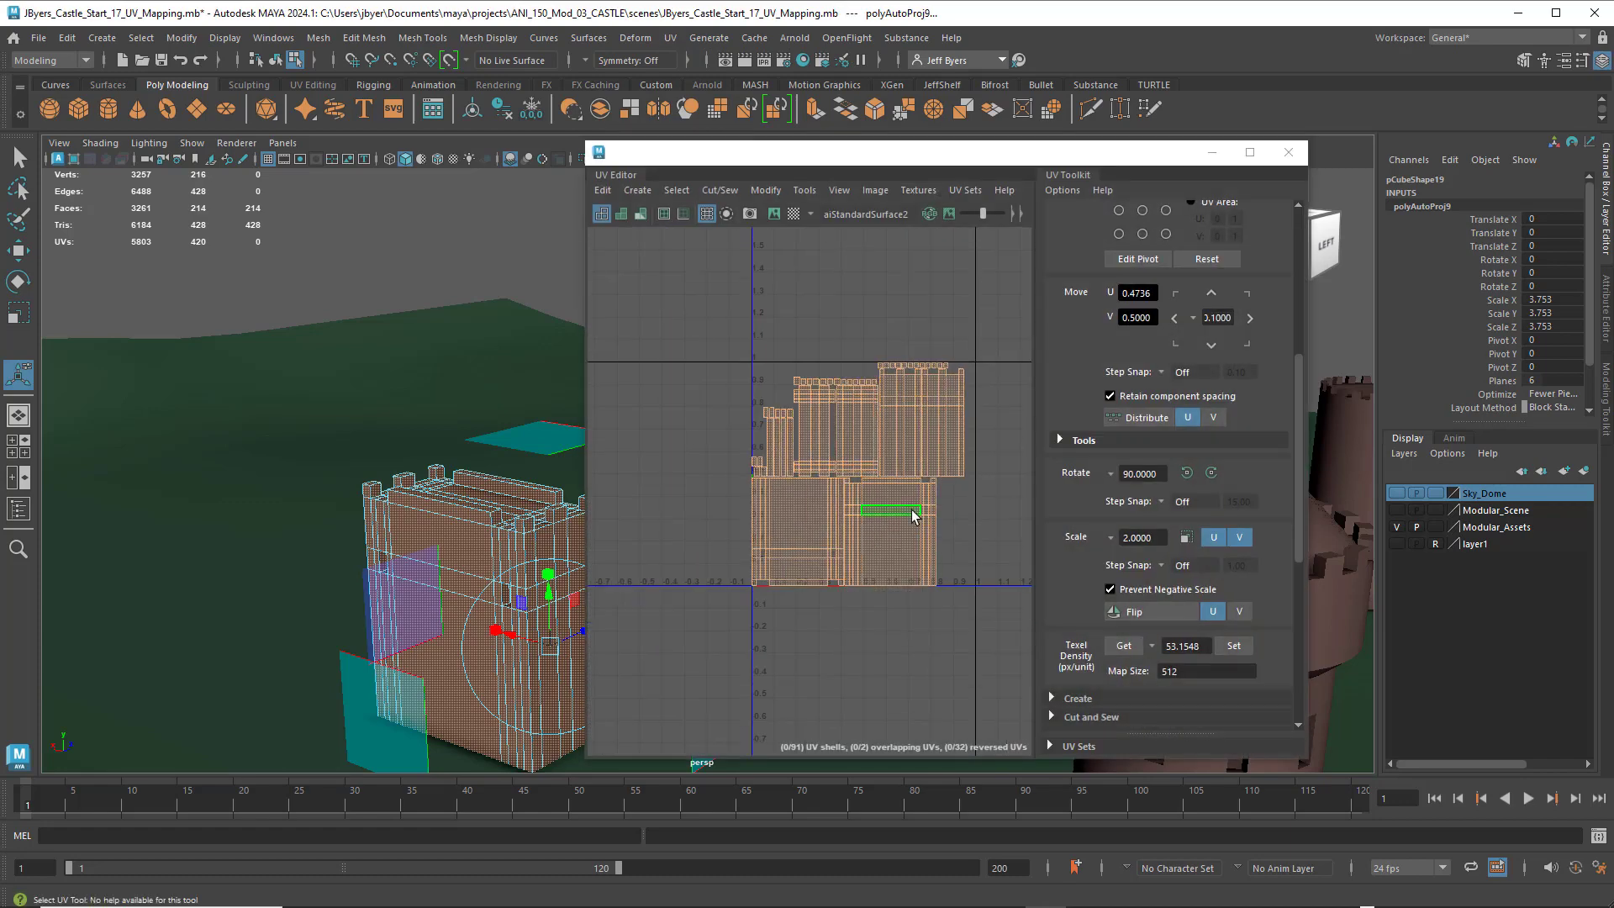
{"action": "left_click_drag", "start_coordinate": [916, 153], "coordinate": [800, 42]}
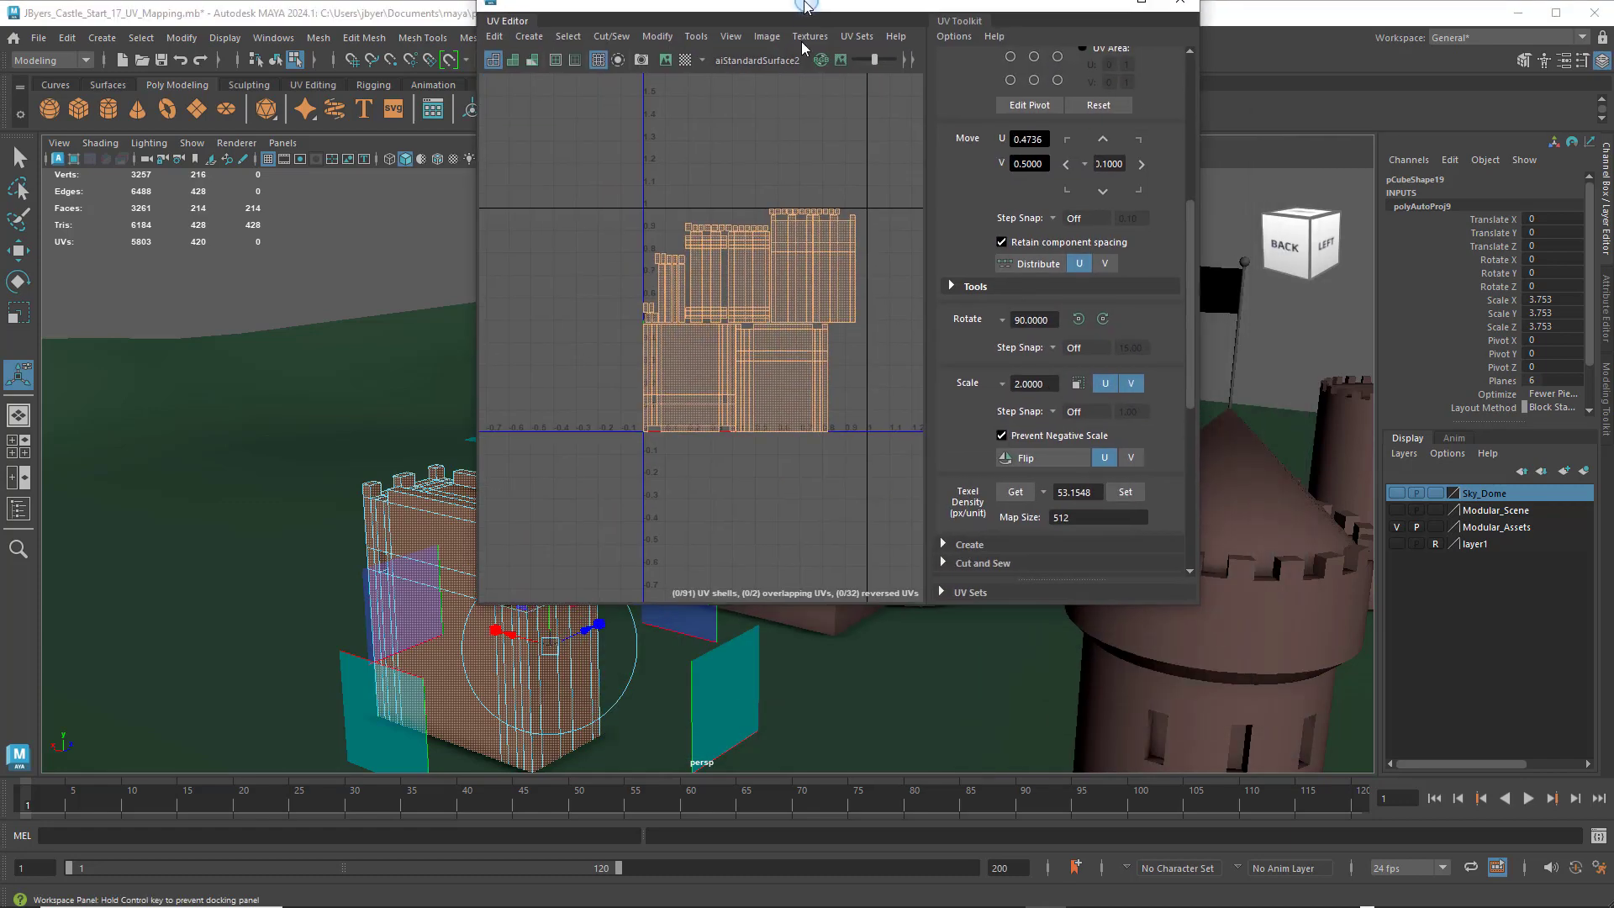
{"action": "left_click", "coordinate": [636, 599]}
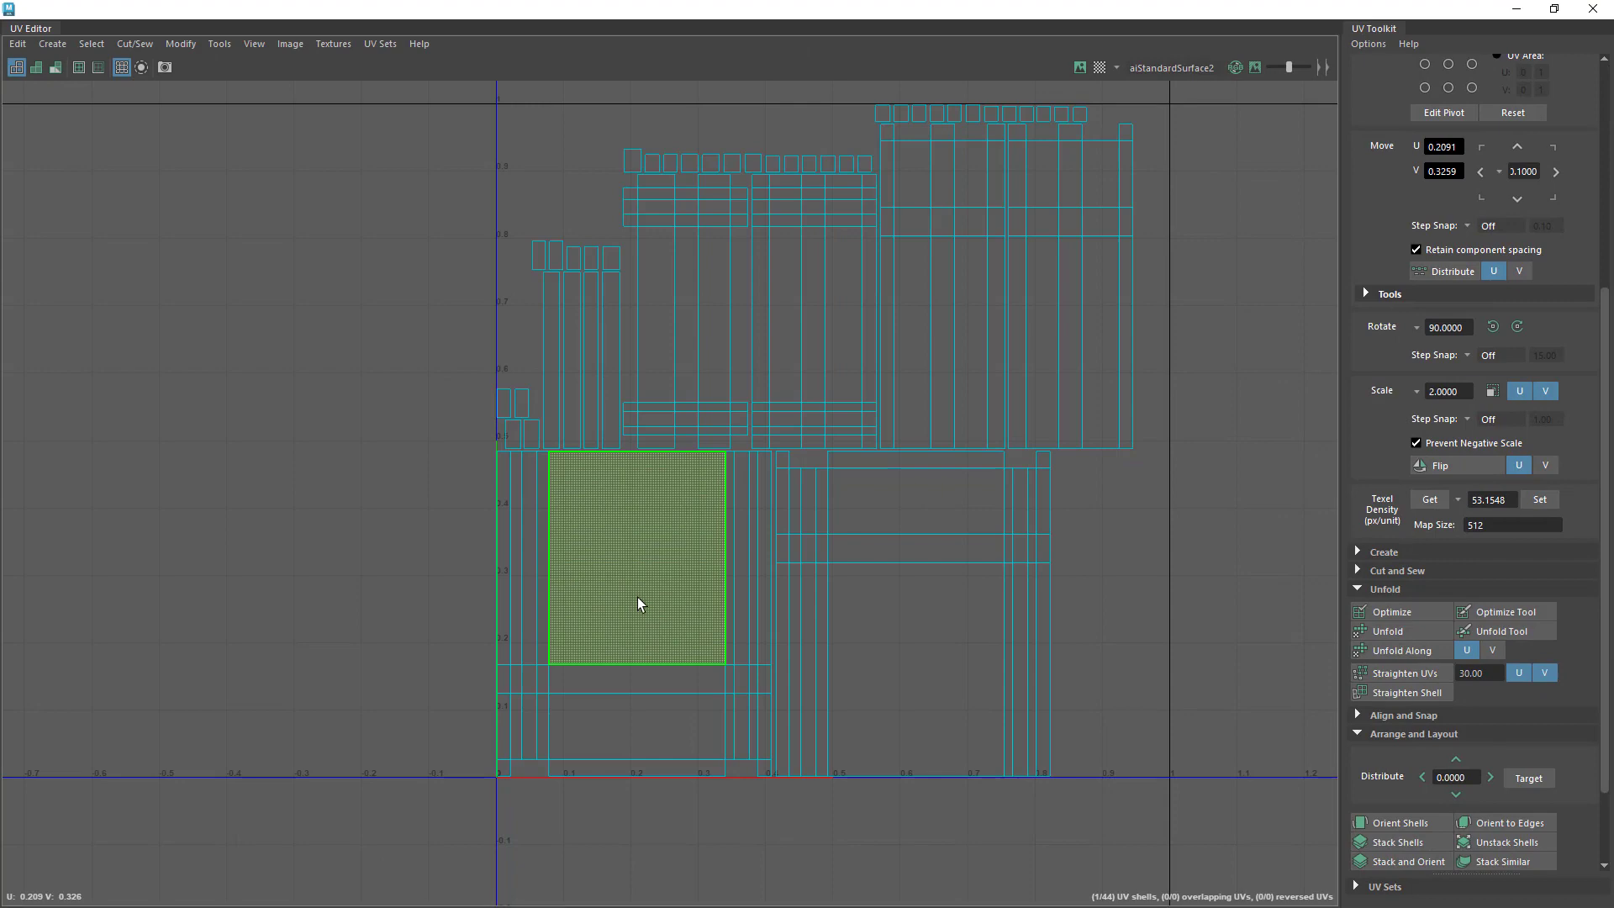
- Move the two large wall shells out of the UV tile and place them side by side to its left
{"action": "right_click_drag", "start_coordinate": [637, 597], "coordinate": [550, 579]}
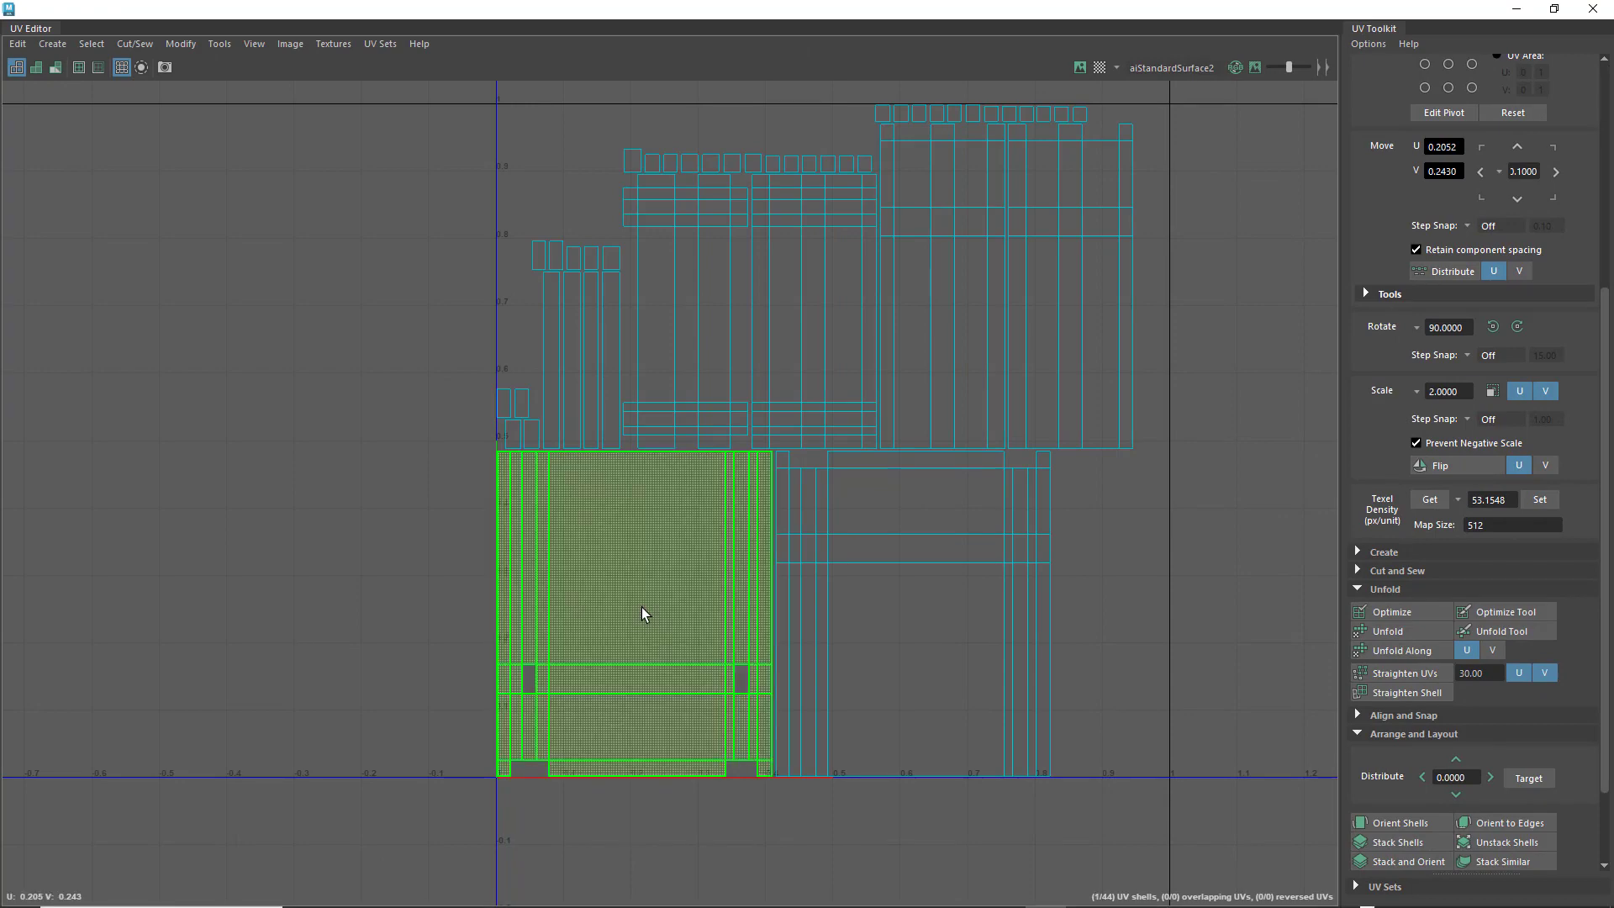
{"action": "left_click", "coordinate": [643, 611]}
{"action": "scroll", "coordinate": [673, 622], "scroll_direction": "down", "scroll_amount": 2}
{"action": "left_click_drag", "start_coordinate": [661, 614], "coordinate": [126, 542]}
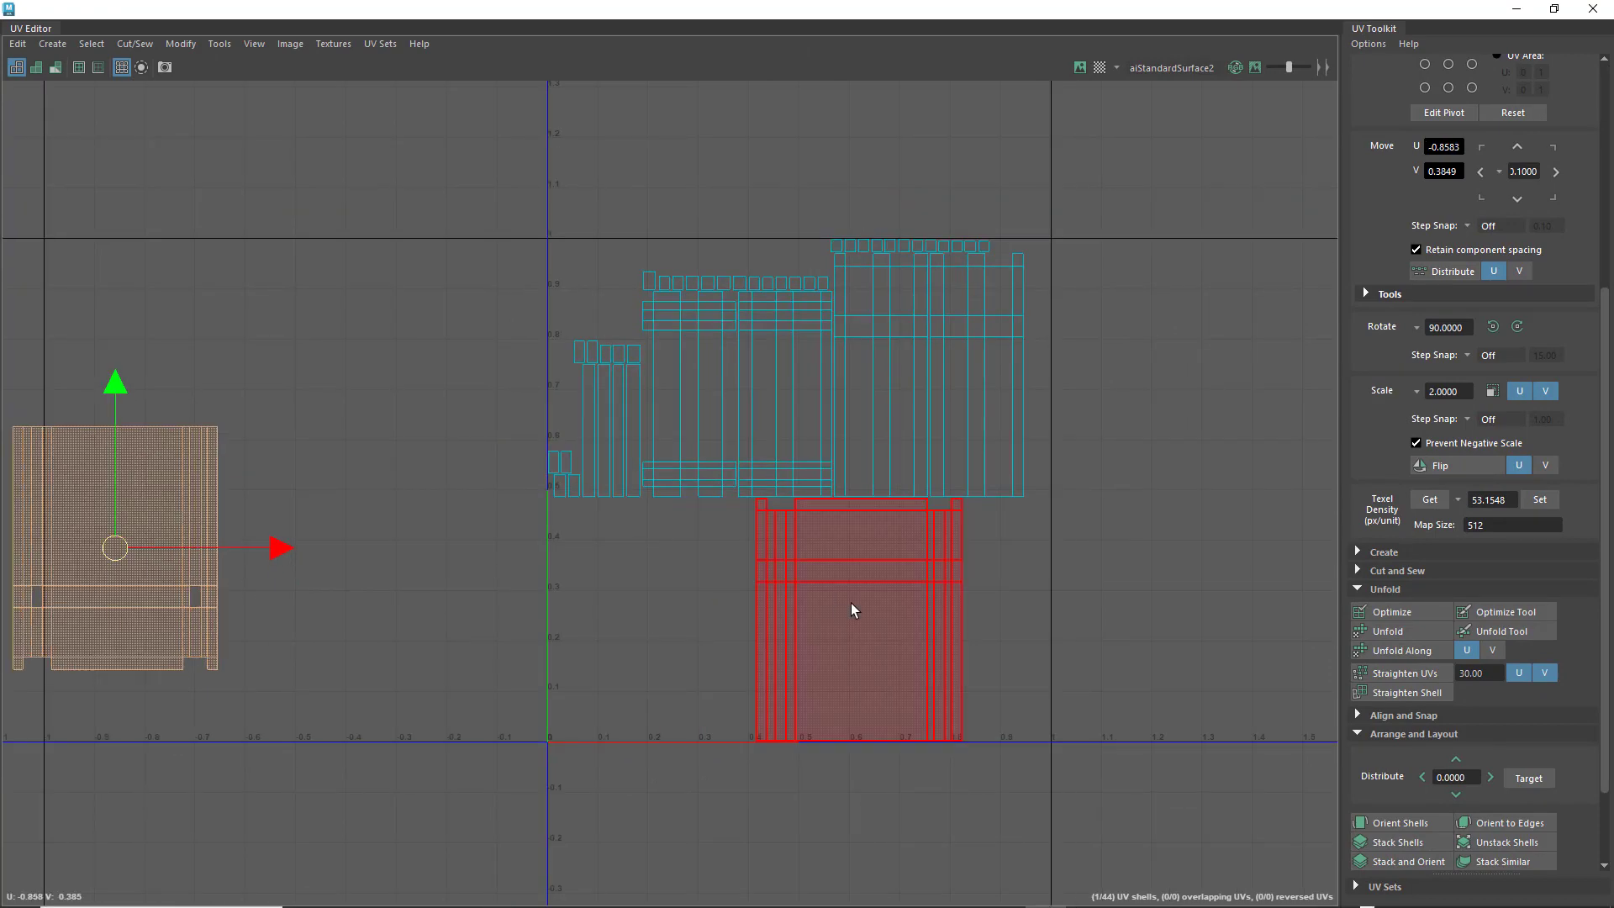
{"action": "left_click", "coordinate": [856, 609]}
{"action": "left_click_drag", "start_coordinate": [857, 612], "coordinate": [308, 579]}
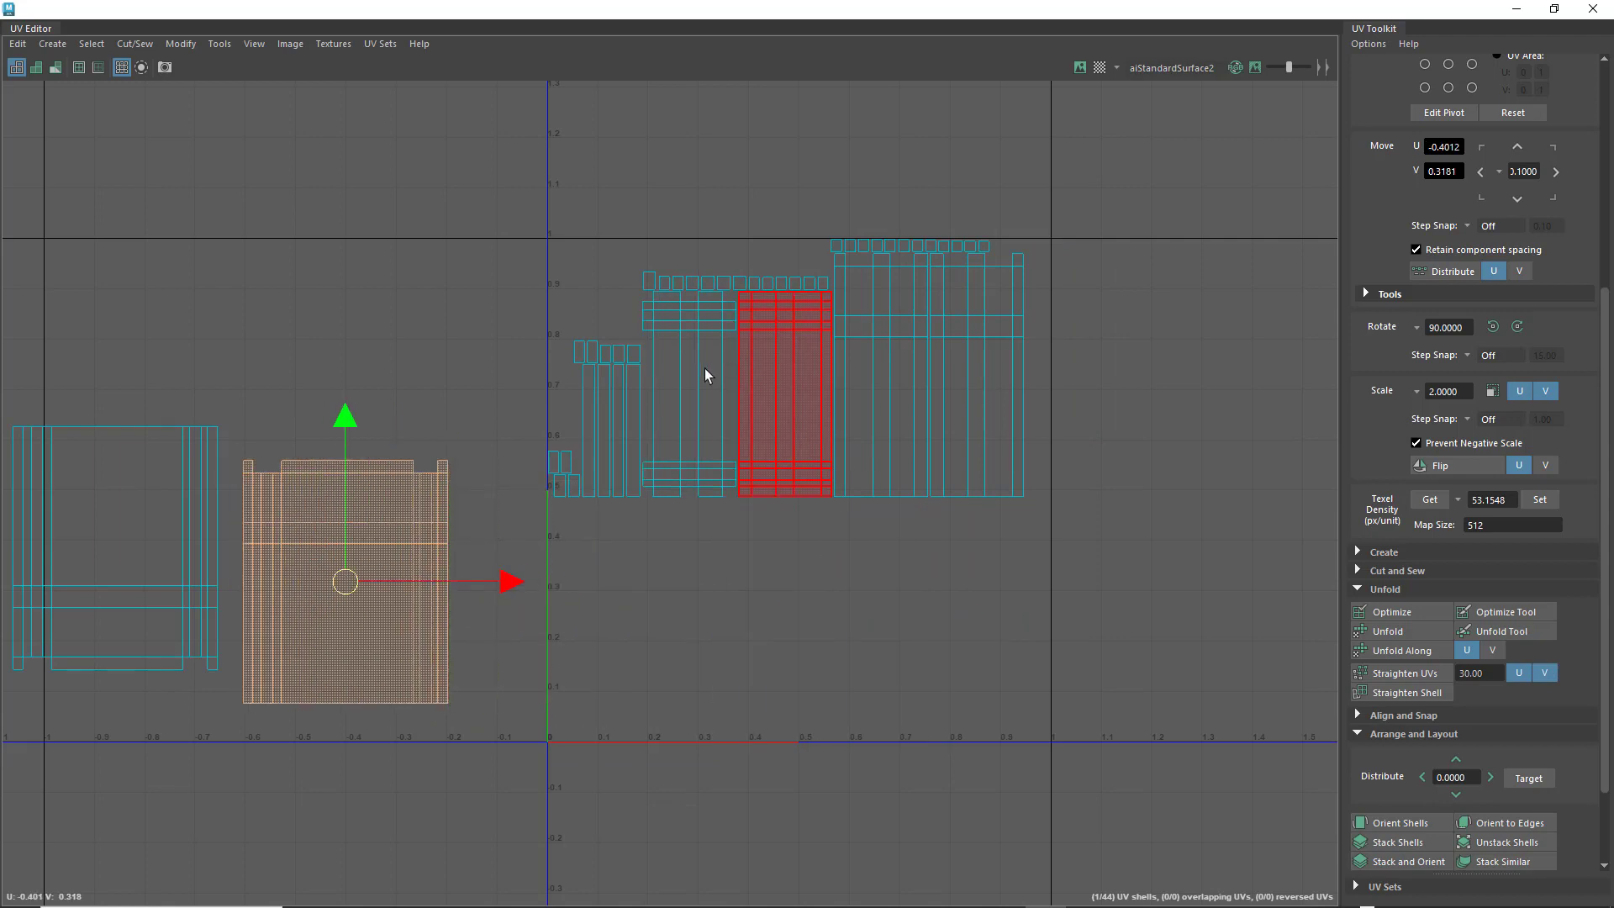
- Move the tower's top and underside shells out of the UV tile, placing them in a row above the large wall shells
{"action": "left_click", "coordinate": [704, 395]}
{"action": "left_click_drag", "start_coordinate": [675, 393], "coordinate": [110, 281]}
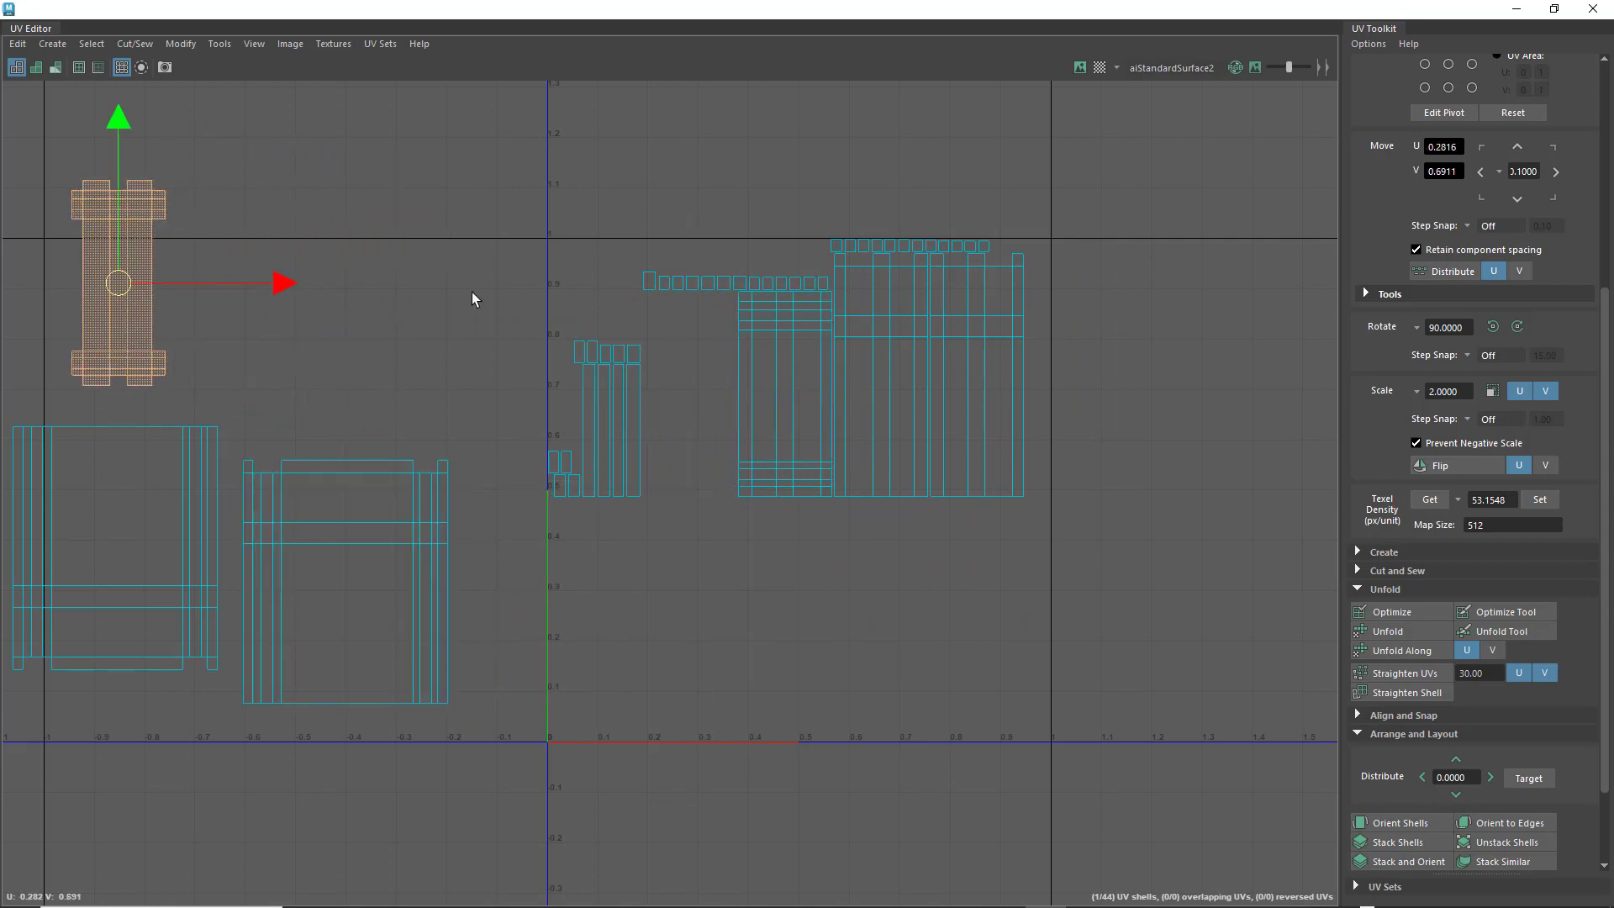
{"action": "left_click", "coordinate": [782, 394]}
{"action": "left_click_drag", "start_coordinate": [782, 394], "coordinate": [281, 285]}
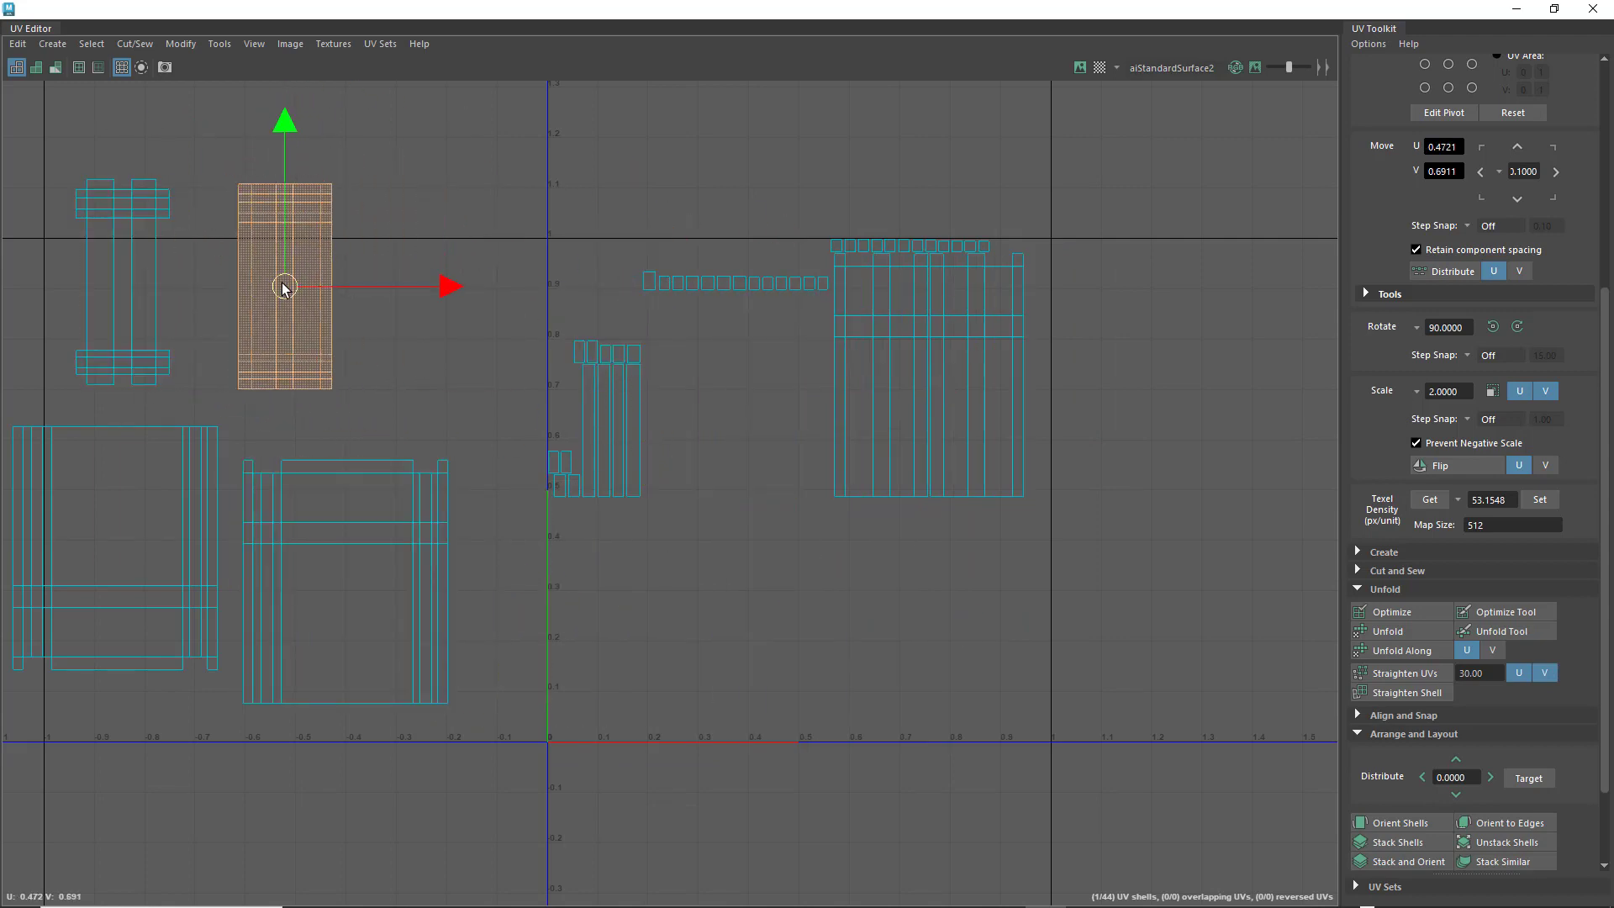
- Separate the two overlapping narrow side wall shells and line them up to the right of the top and underside shells
{"action": "left_click", "coordinate": [959, 311]}
{"action": "left_click_drag", "start_coordinate": [975, 374], "coordinate": [445, 297]}
{"action": "left_click", "coordinate": [963, 353]}
{"action": "left_click_drag", "start_coordinate": [973, 377], "coordinate": [581, 208]}
{"action": "scroll", "coordinate": [513, 278], "scroll_direction": "down", "scroll_amount": 3}
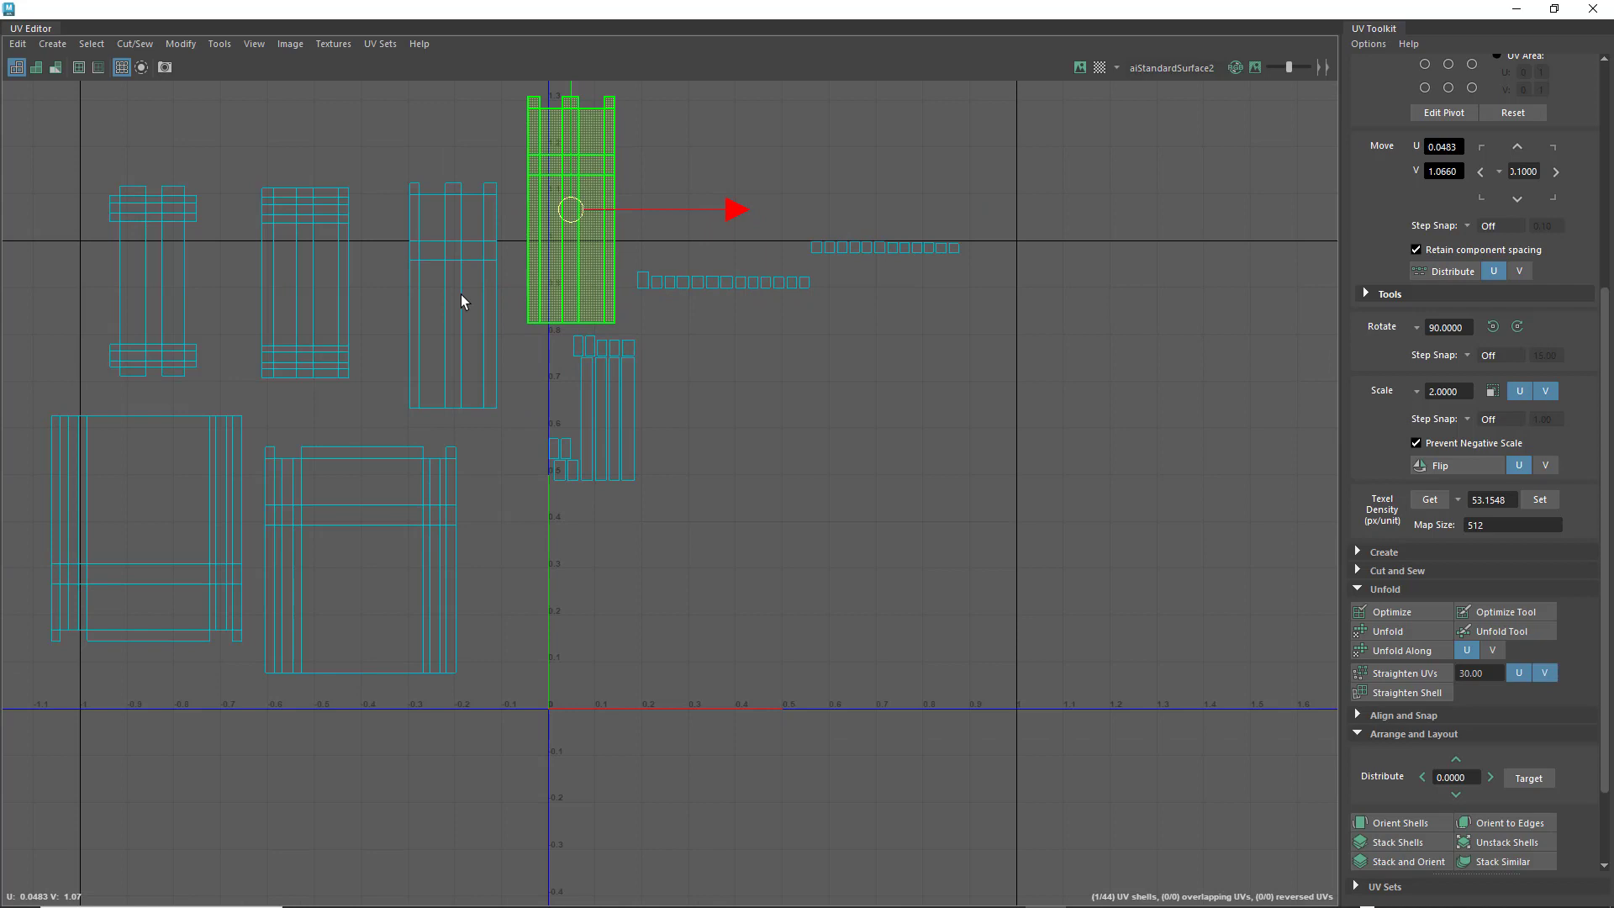
- Rotate the upside-down large wall shell clockwise twice by 90 degrees
{"action": "left_click", "coordinate": [223, 458]}
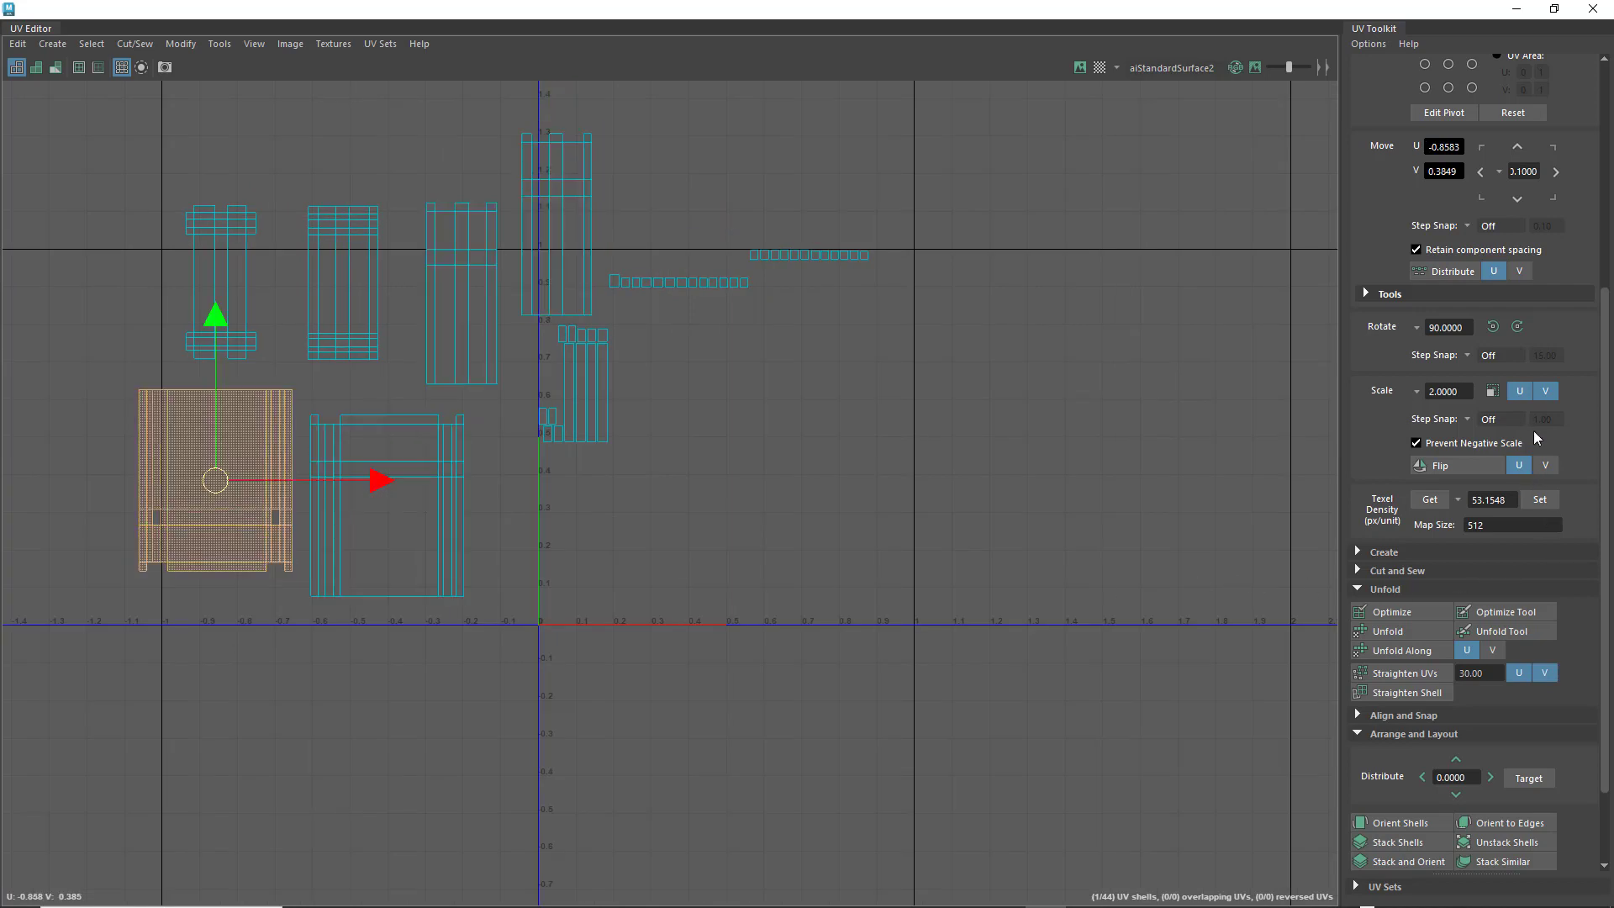
{"action": "left_click", "coordinate": [1518, 326]}
{"action": "left_click", "coordinate": [1518, 326]}
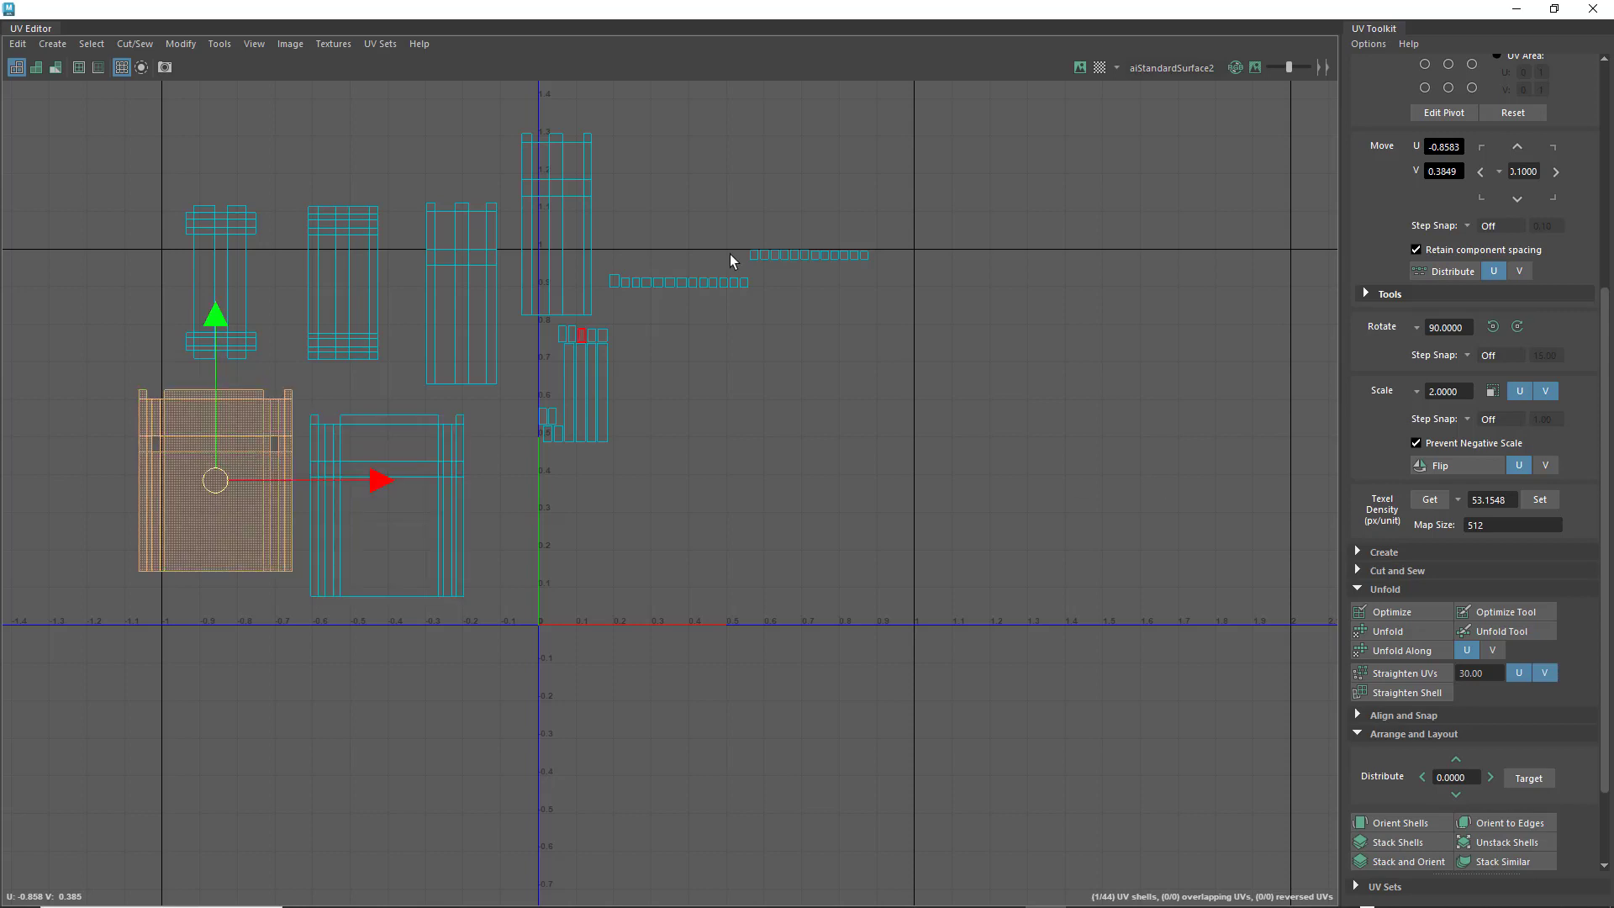
- Move the two rows of small battlement shells and the cluster of narrow strip shells to the right of the UV tile
{"action": "left_click_drag", "start_coordinate": [728, 196], "coordinate": [1040, 184]}
{"action": "left_click", "coordinate": [616, 282]}
{"action": "left_click_drag", "start_coordinate": [616, 281], "coordinate": [958, 238]}
{"action": "left_click", "coordinate": [580, 378]}
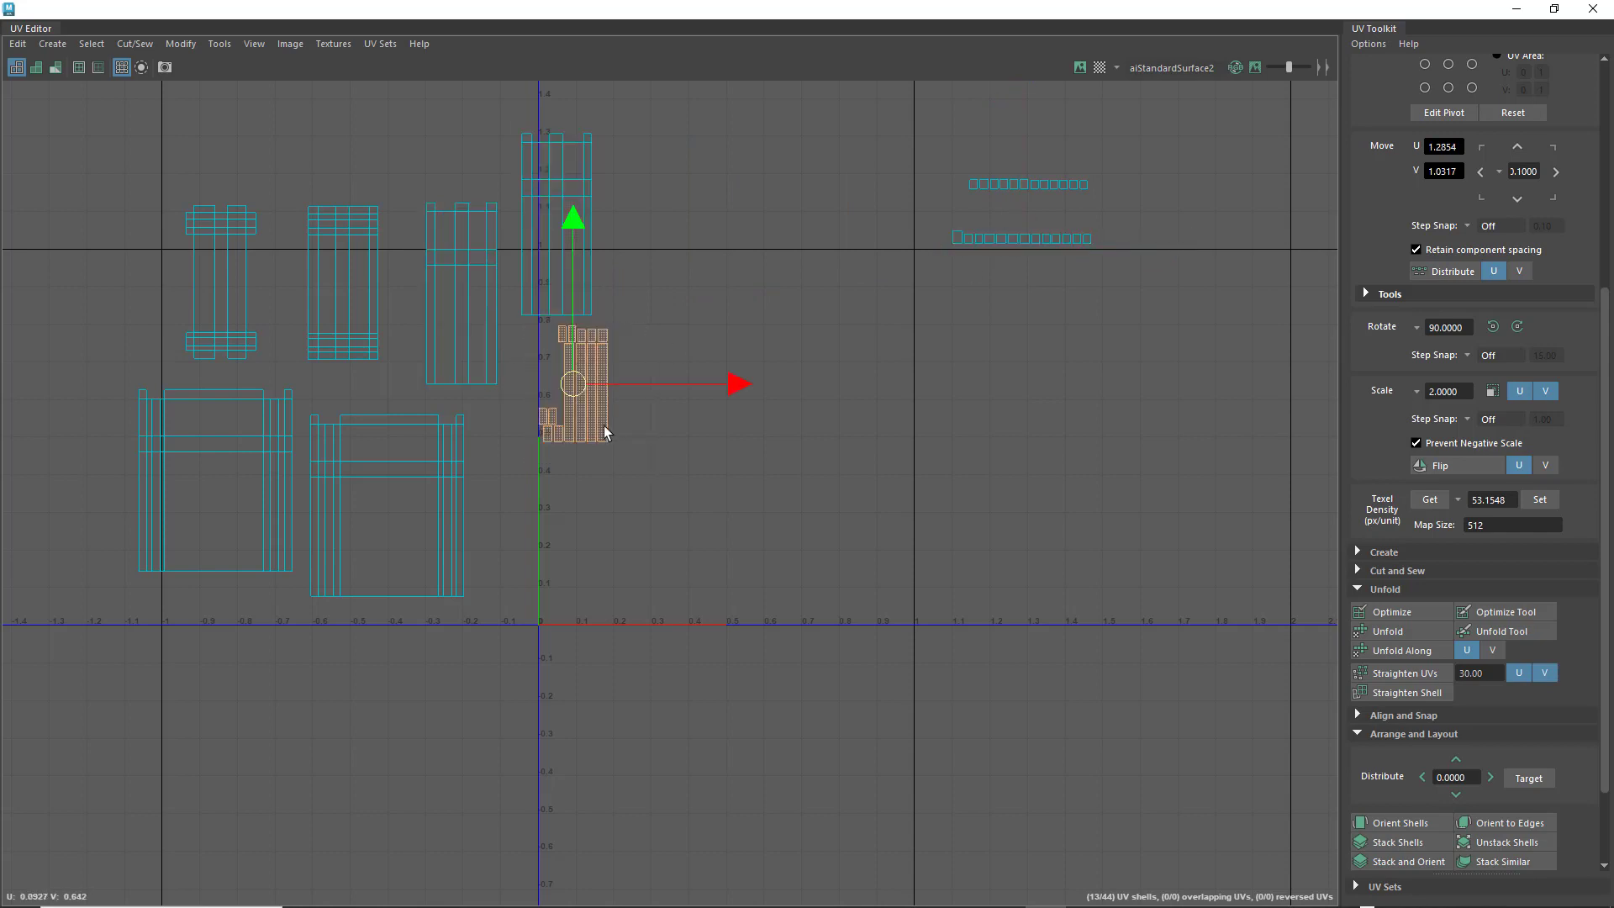
{"action": "left_click_drag", "start_coordinate": [570, 388], "coordinate": [1043, 331]}
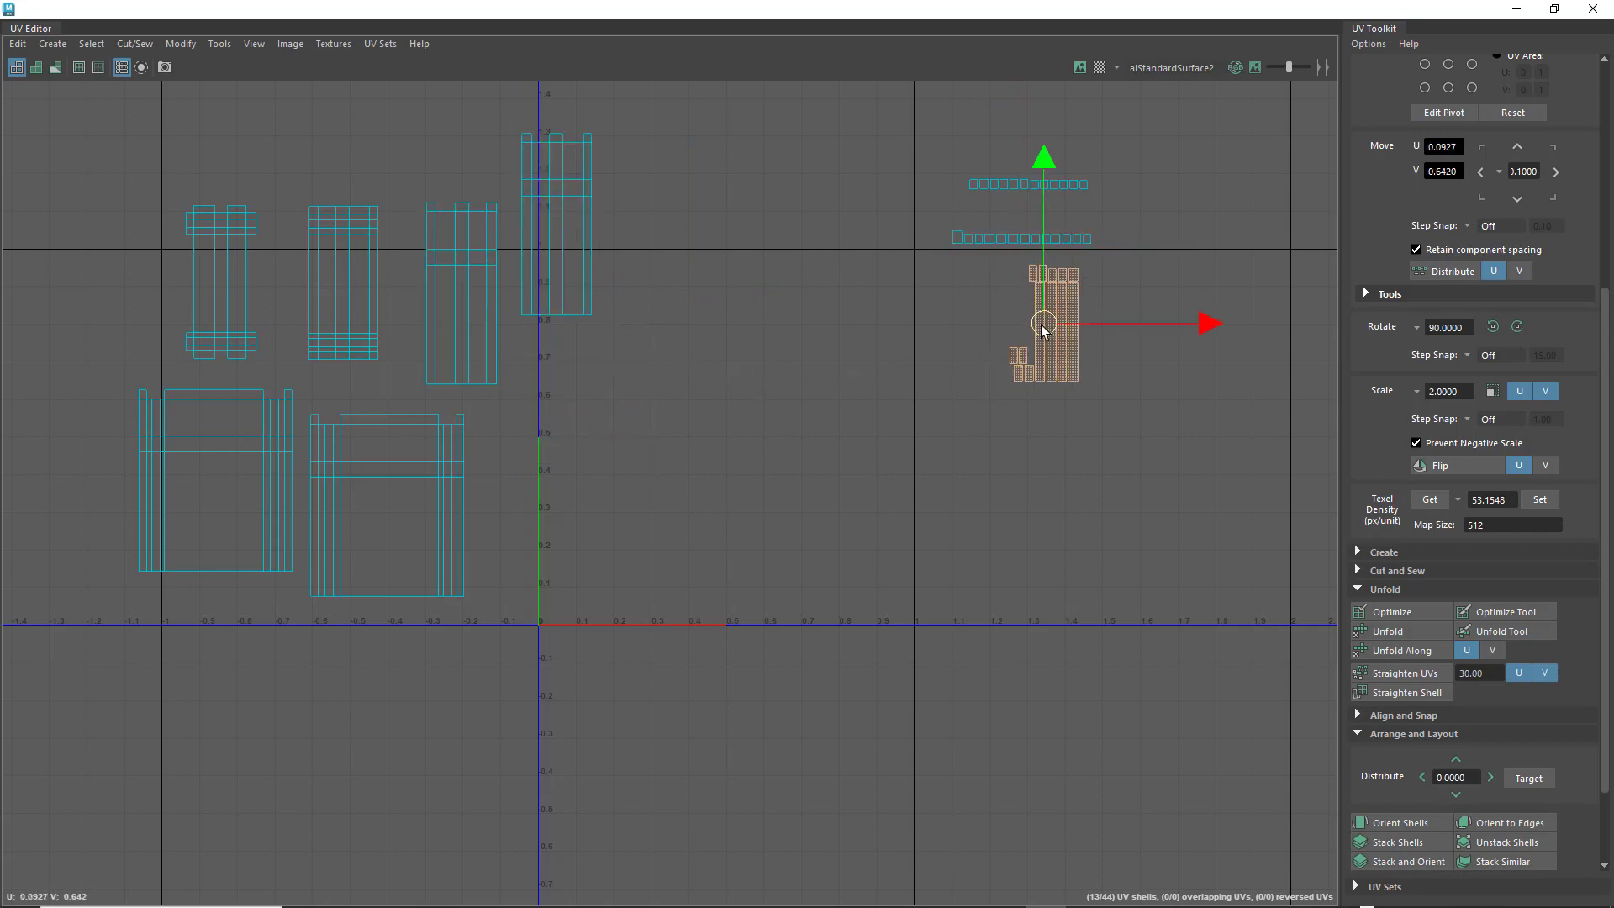
- Move the rotated large wall shell down so it is level with the other large wall shell
{"action": "left_click", "coordinate": [218, 470]}
{"action": "left_click_drag", "start_coordinate": [216, 472], "coordinate": [632, 426]}
{"action": "left_click_drag", "start_coordinate": [769, 362], "coordinate": [215, 503]}
- Select all the tower's shells and set their texel density to 53.1548 px/unit at map size 512
{"action": "scroll", "coordinate": [533, 457], "scroll_direction": "down", "scroll_amount": 2}
{"action": "left_click_drag", "start_coordinate": [208, 143], "coordinate": [1057, 601]}
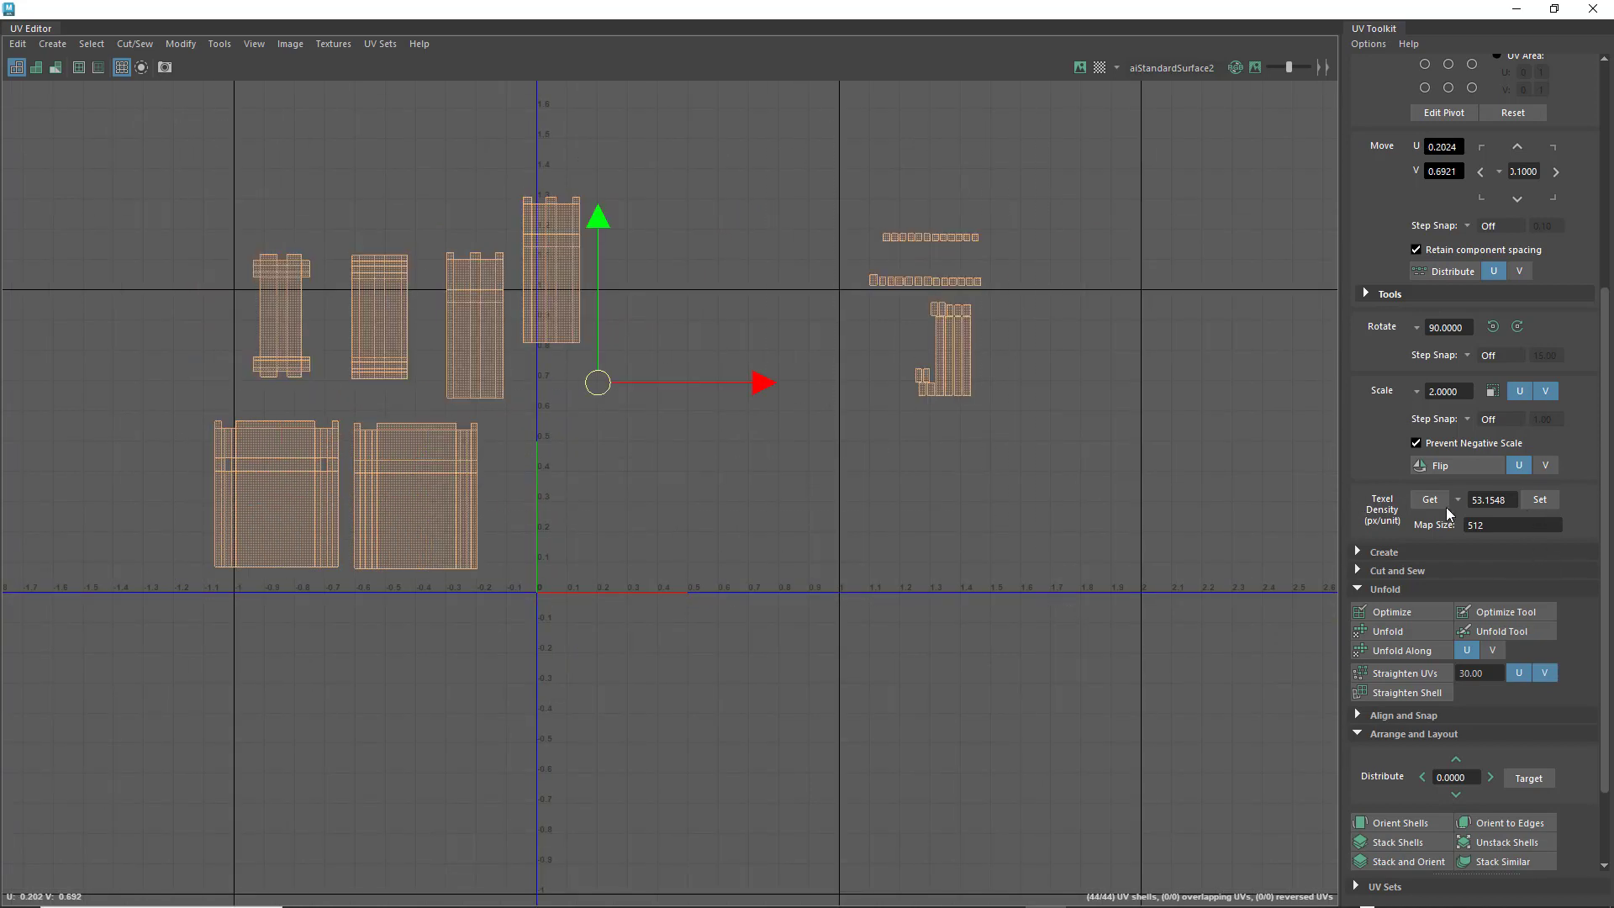
{"action": "left_click", "coordinate": [1540, 501]}
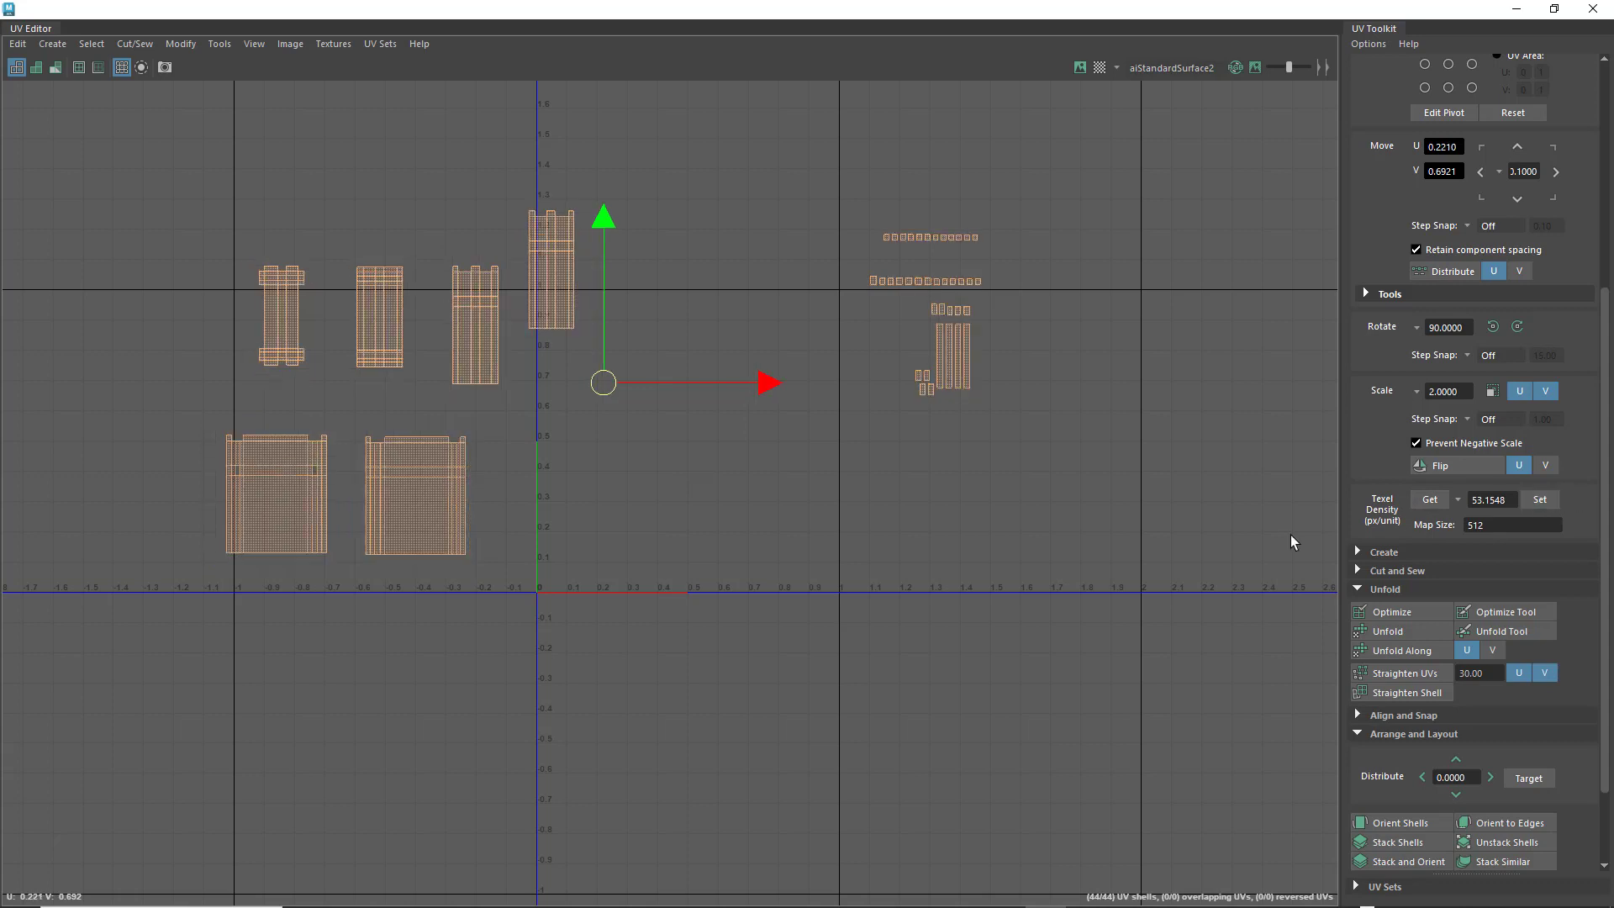
- Place the two large wall shells side by side along the UV tile's upper edge, moving the narrow shell in the way aside
{"action": "left_click", "coordinate": [282, 475]}
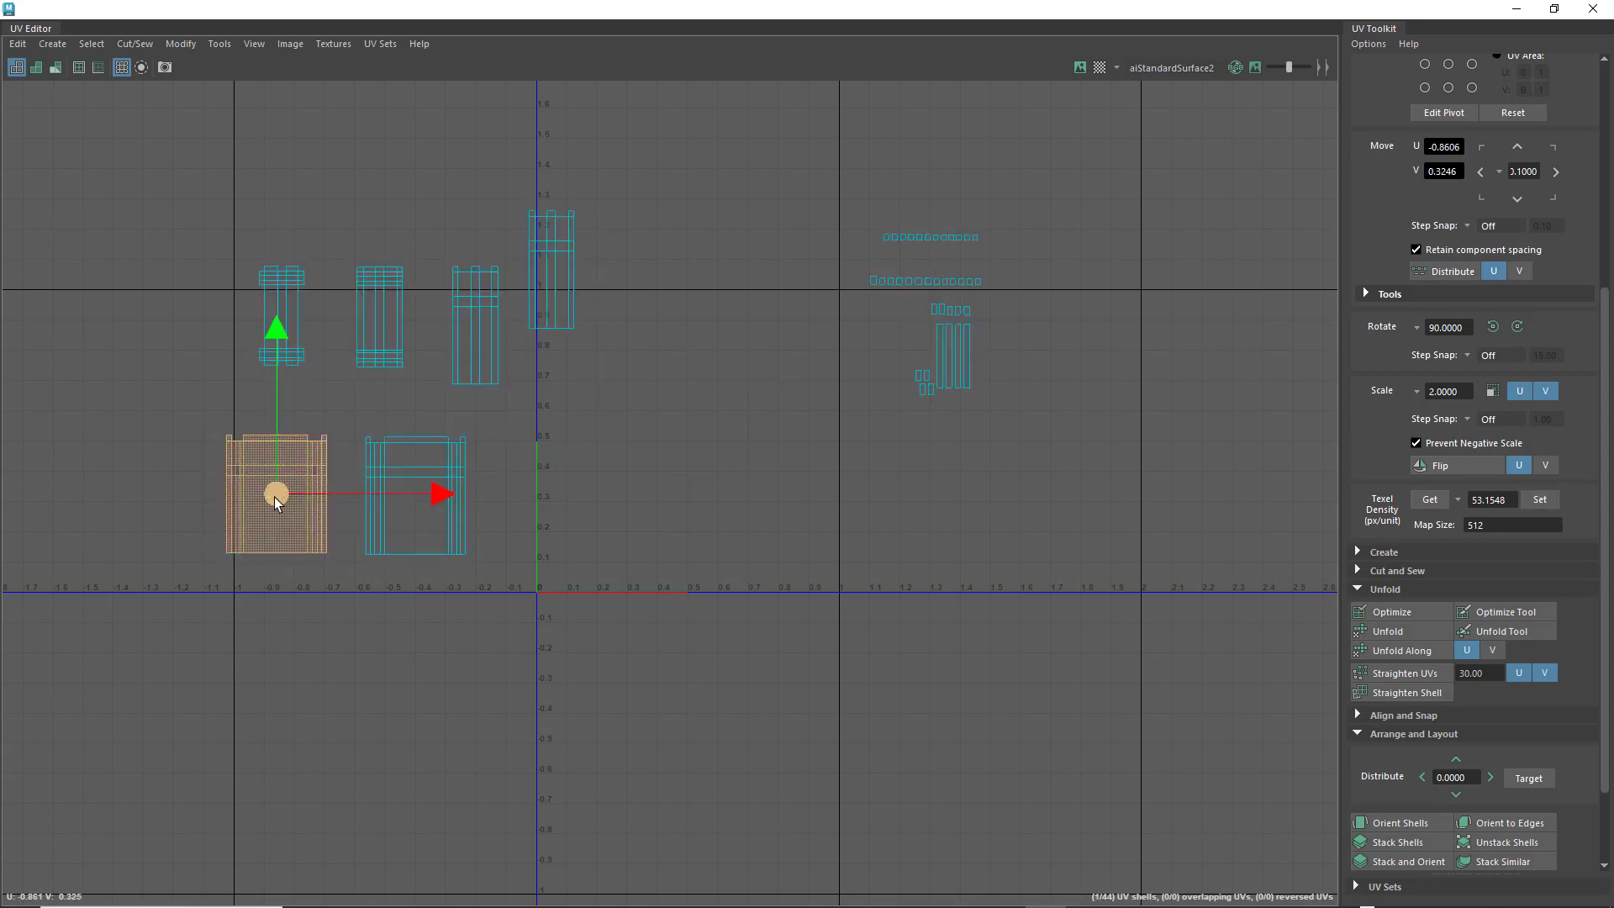
{"action": "left_click_drag", "start_coordinate": [274, 501], "coordinate": [622, 378]}
{"action": "left_click", "coordinate": [548, 263]}
{"action": "left_click_drag", "start_coordinate": [548, 263], "coordinate": [441, 185]}
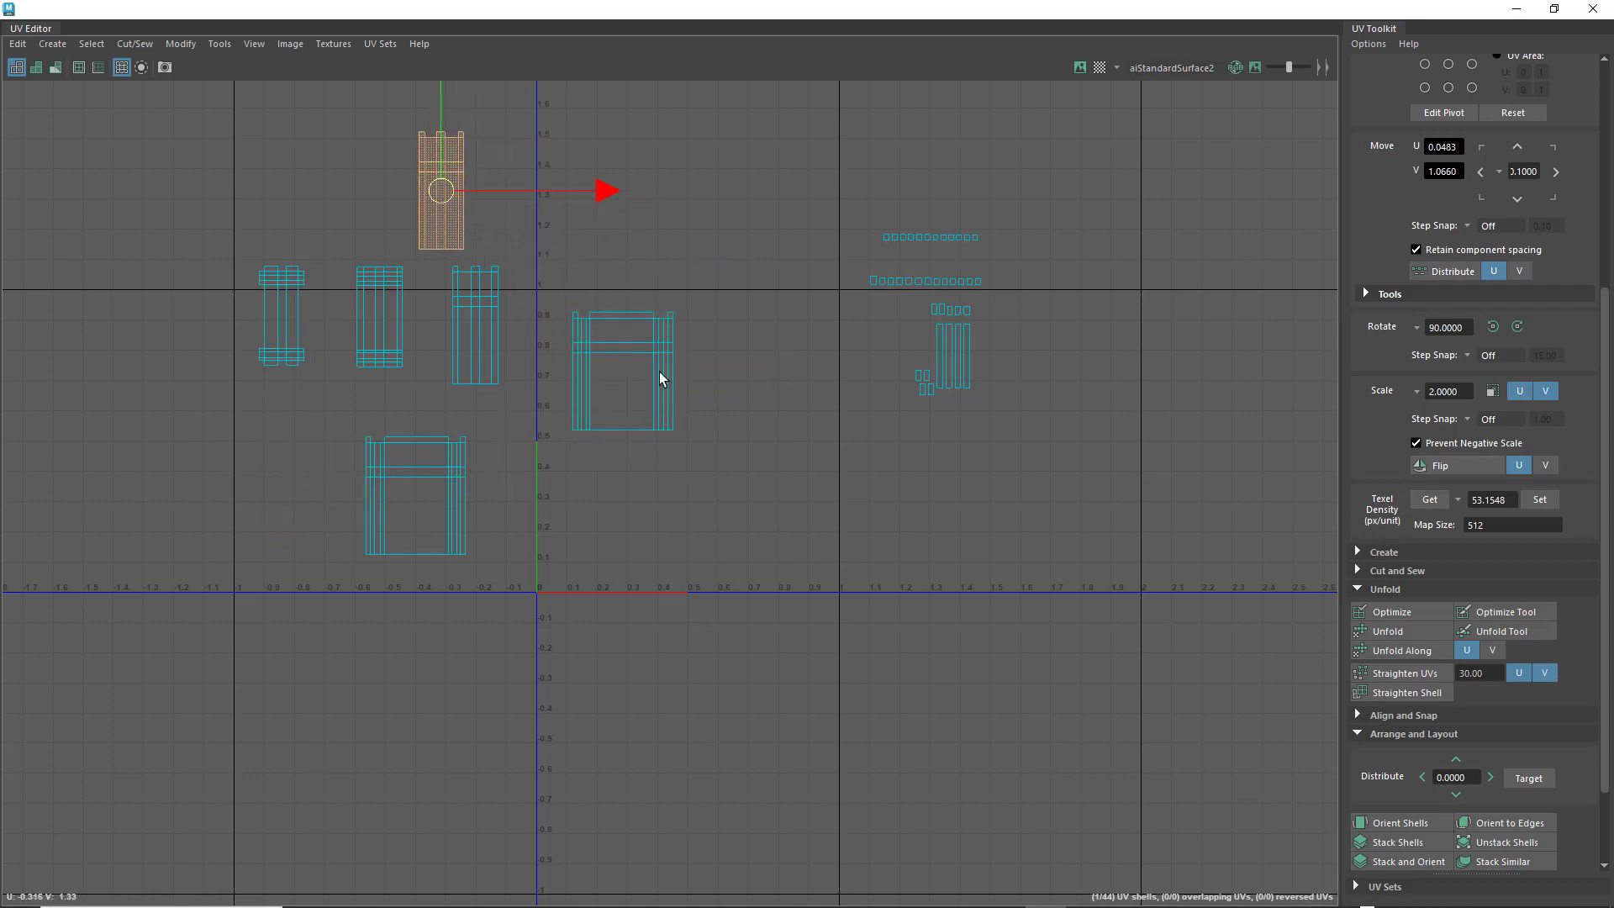
{"action": "left_click", "coordinate": [647, 382]}
{"action": "left_click_drag", "start_coordinate": [647, 382], "coordinate": [580, 351]}
{"action": "left_click", "coordinate": [421, 493]}
{"action": "left_click_drag", "start_coordinate": [421, 493], "coordinate": [704, 343]}
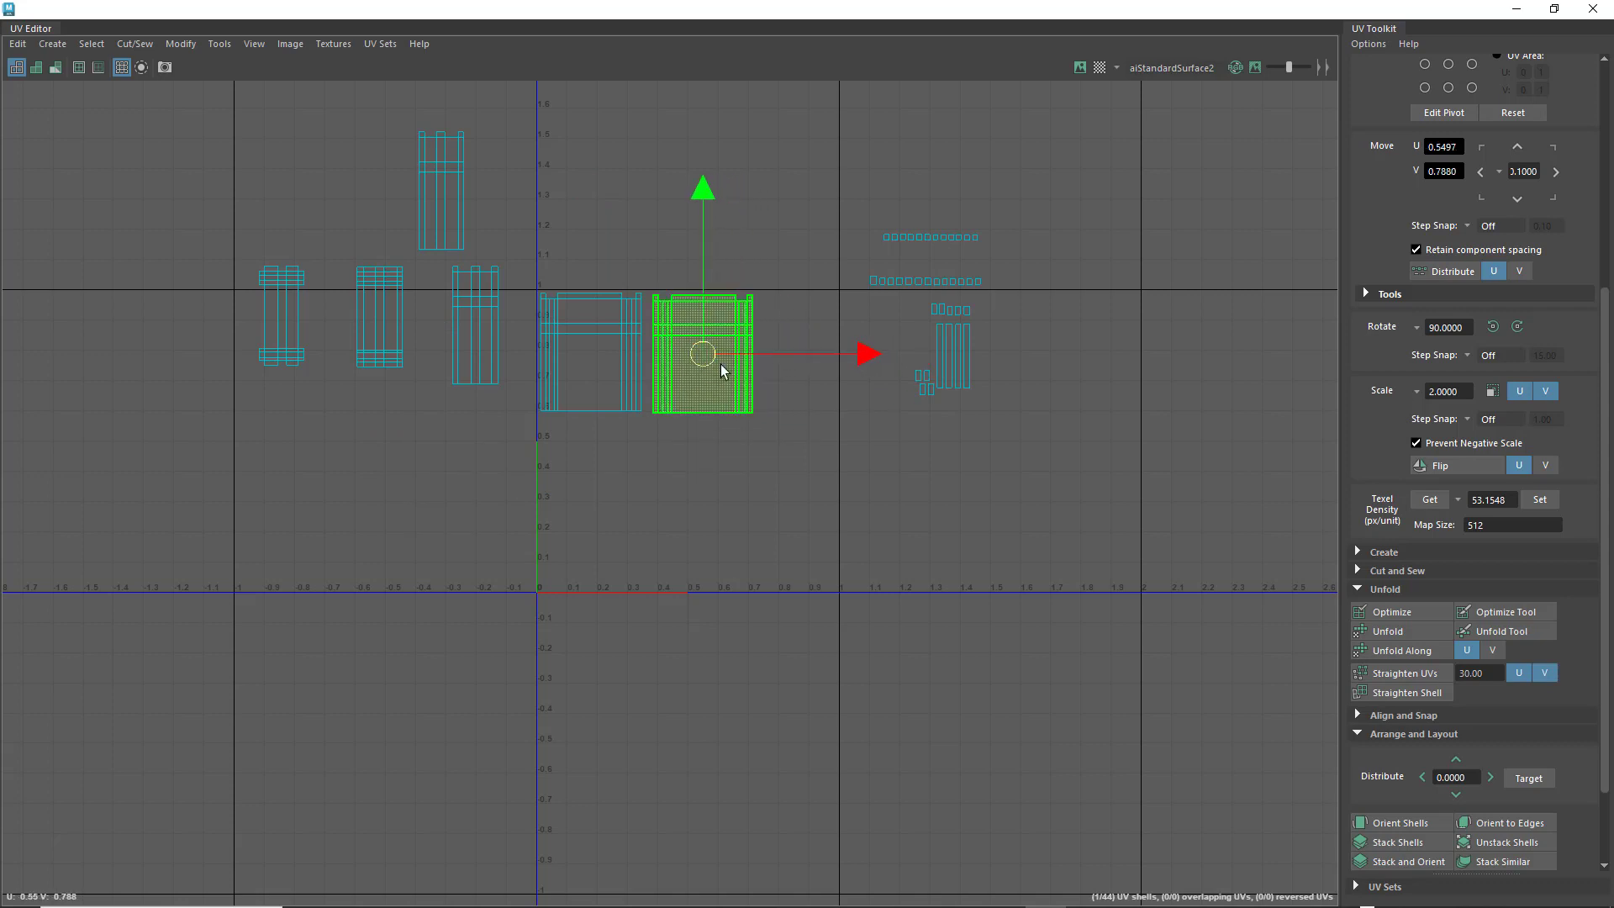
- Place the two narrow side wall shells one below the other in the UV tile, right of the large wall shells
{"action": "left_click", "coordinate": [460, 195]}
{"action": "left_click_drag", "start_coordinate": [441, 190], "coordinate": [790, 357]}
{"action": "left_click", "coordinate": [472, 320]}
{"action": "left_click_drag", "start_coordinate": [473, 320], "coordinate": [788, 481]}
- Place the tower's top shell below the second large wall shell, beside the lower narrow wall shell
{"action": "left_click", "coordinate": [379, 318]}
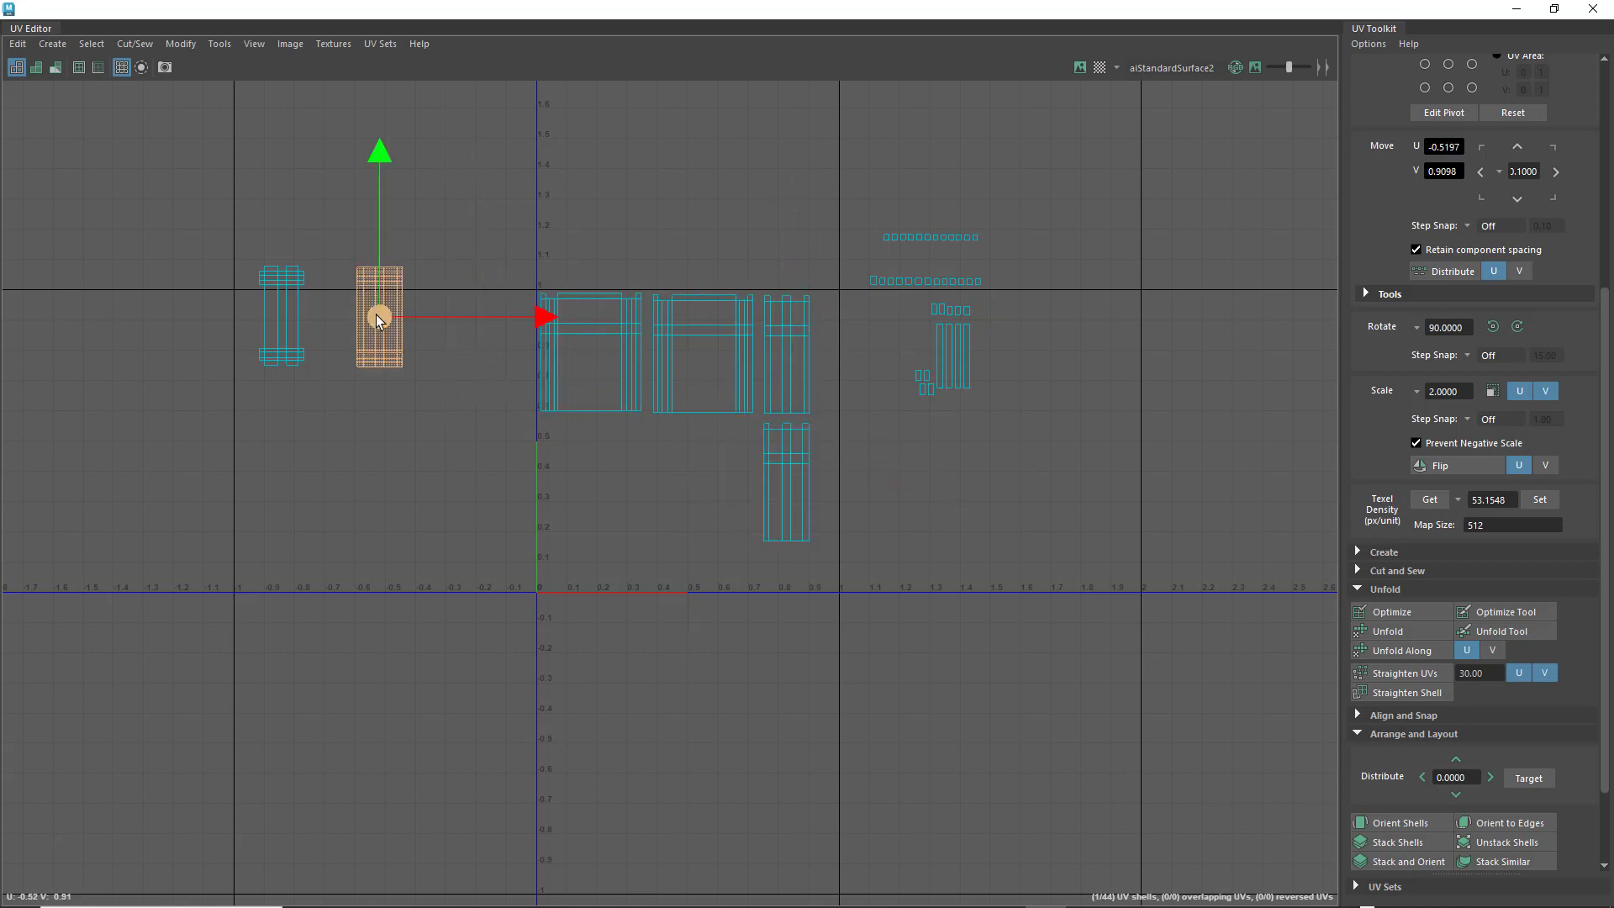
{"action": "left_click", "coordinate": [282, 317]}
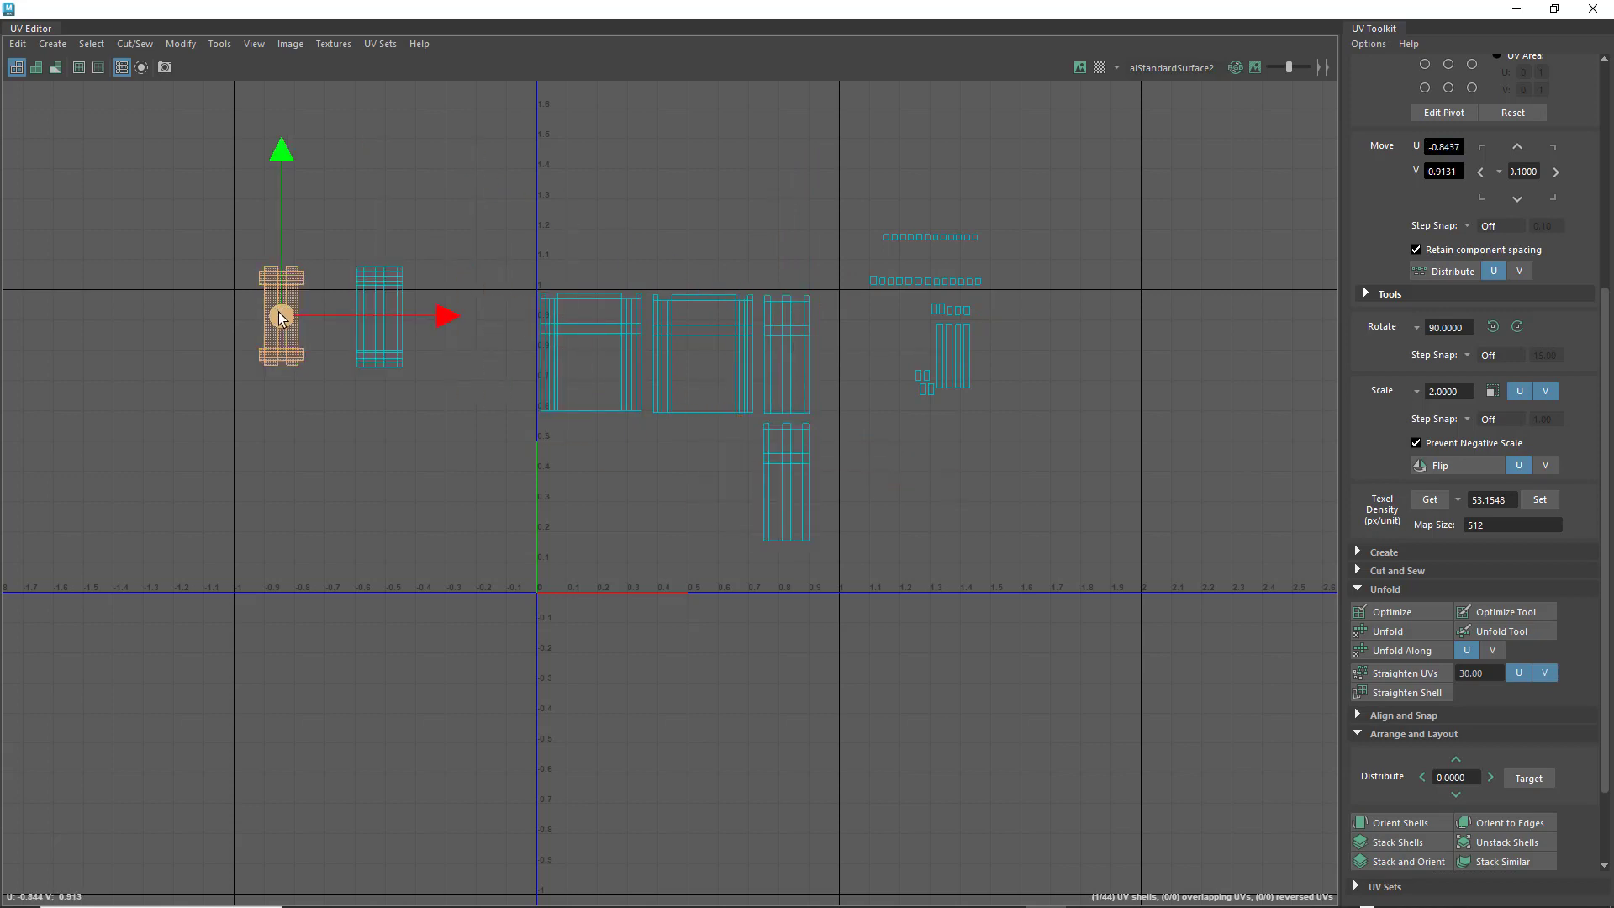
{"action": "left_click_drag", "start_coordinate": [281, 317], "coordinate": [733, 470]}
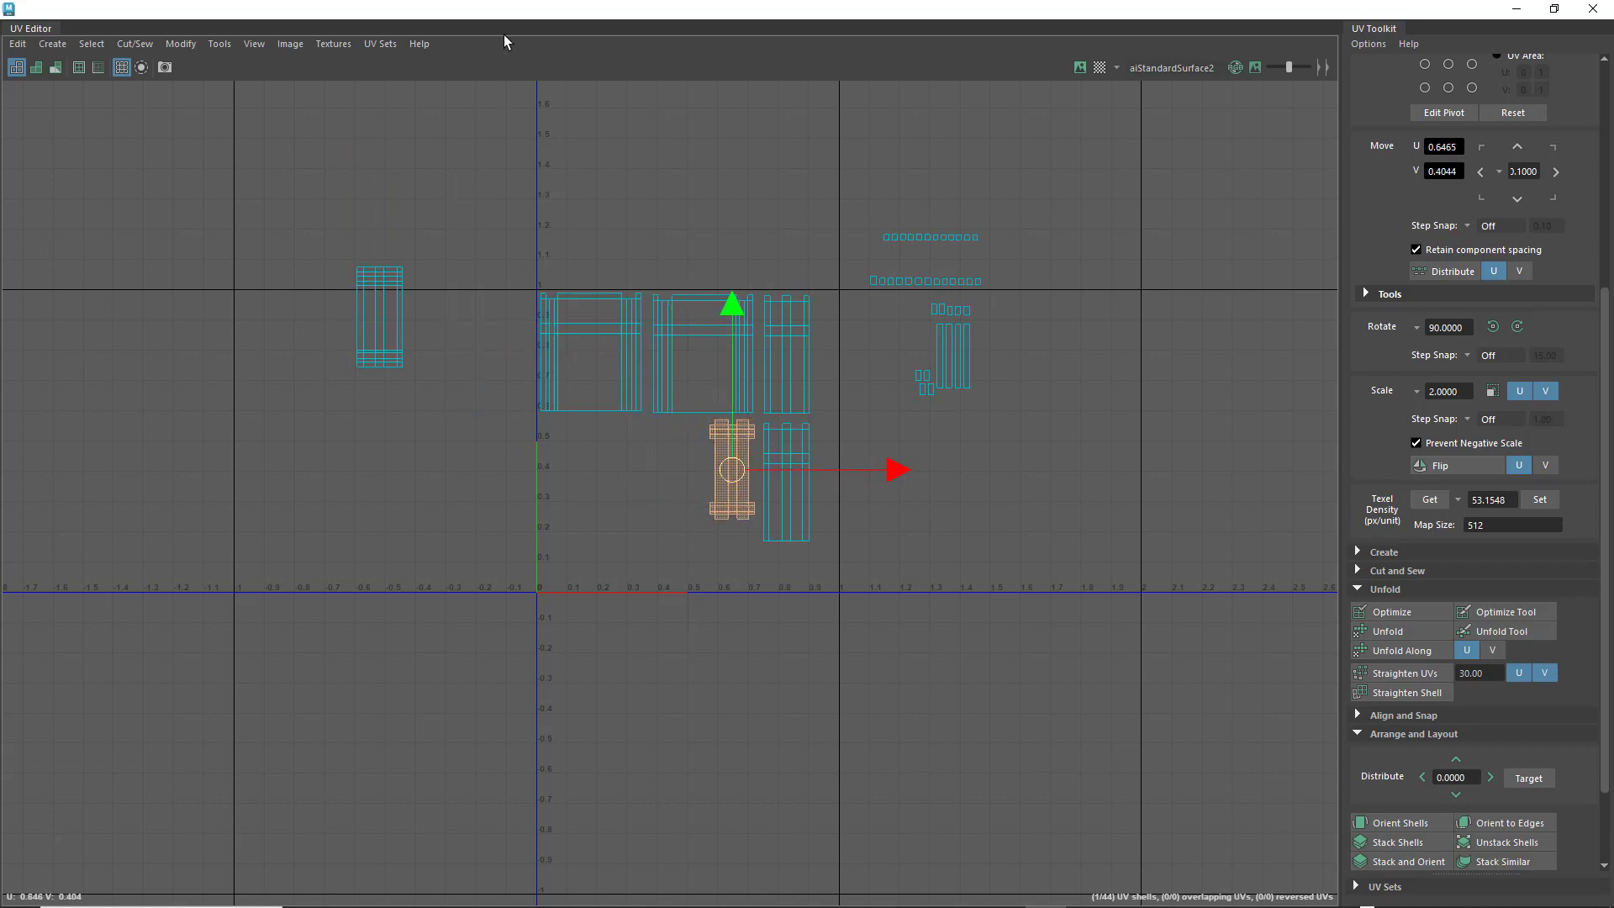
- Restore the UV Editor to a floating window, isolate the tower in the viewport and select the leftover underside shell
{"action": "left_click_drag", "start_coordinate": [519, 13], "coordinate": [1017, 175]}
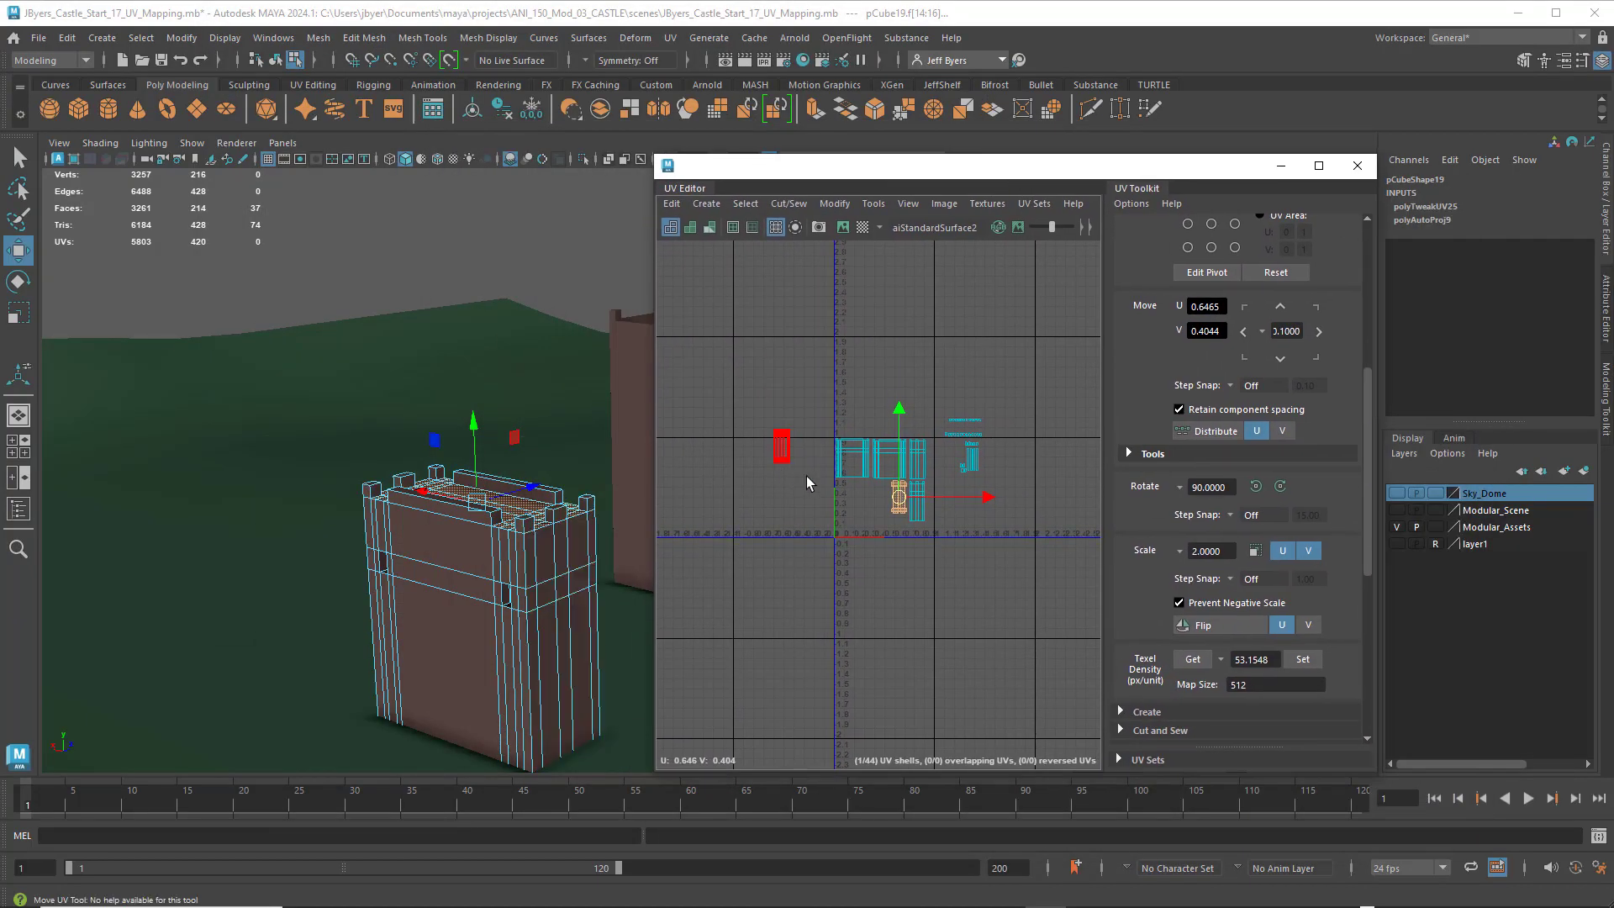
{"action": "left_click", "coordinate": [773, 451]}
{"action": "right_click_drag", "start_coordinate": [778, 447], "coordinate": [775, 488]}
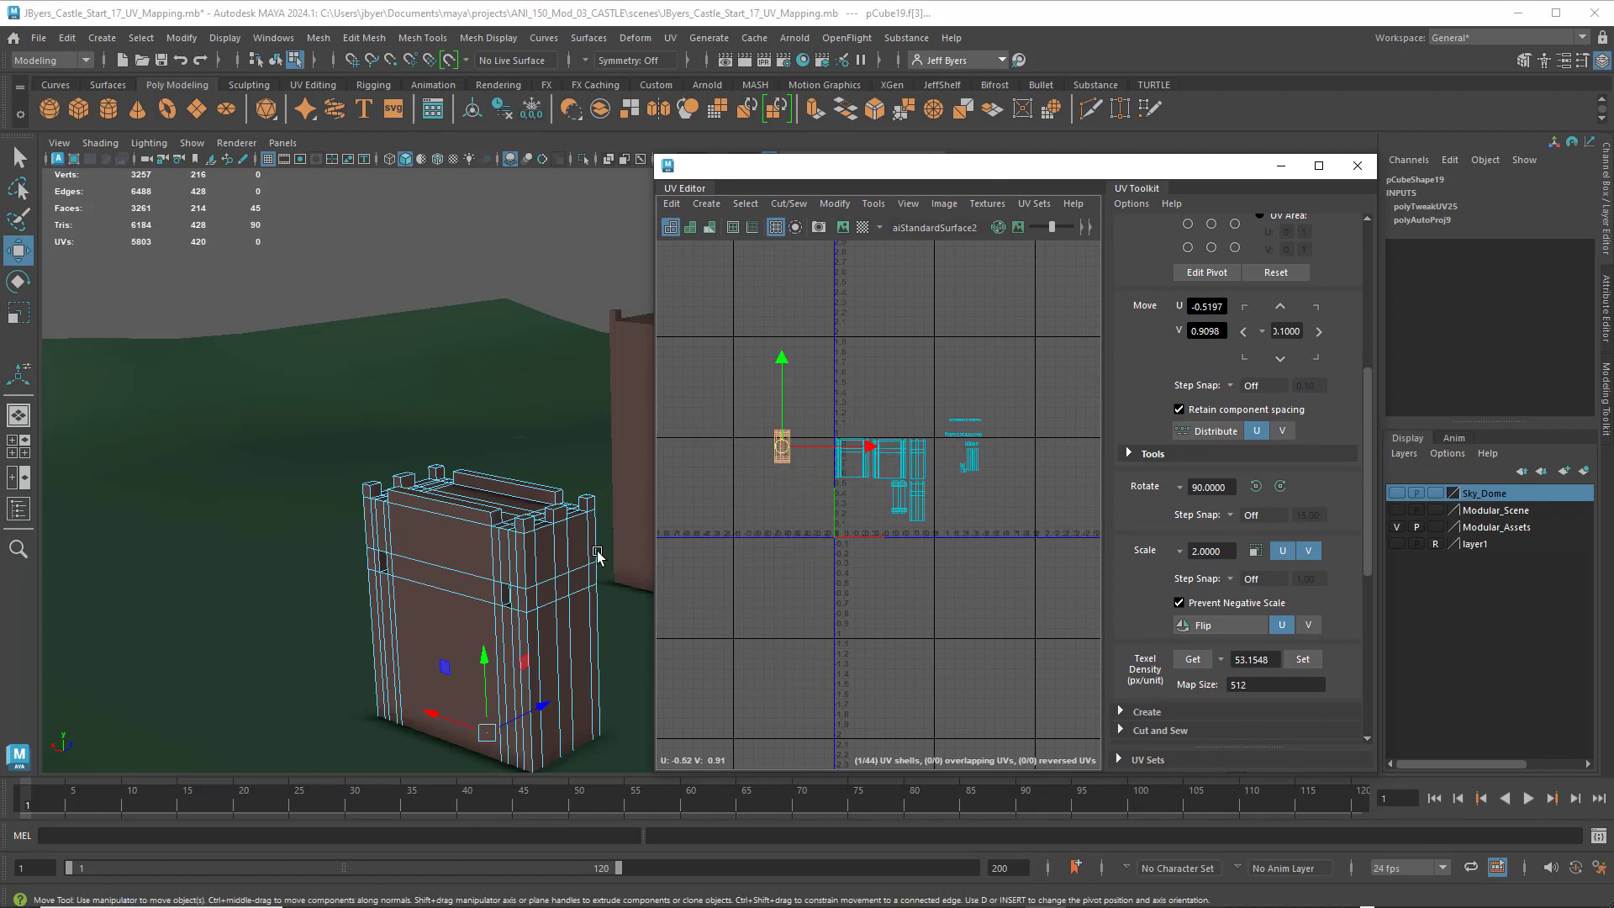
{"action": "right_click_drag", "start_coordinate": [481, 547], "coordinate": [483, 504]}
{"action": "key", "text": "ctrl+1"}
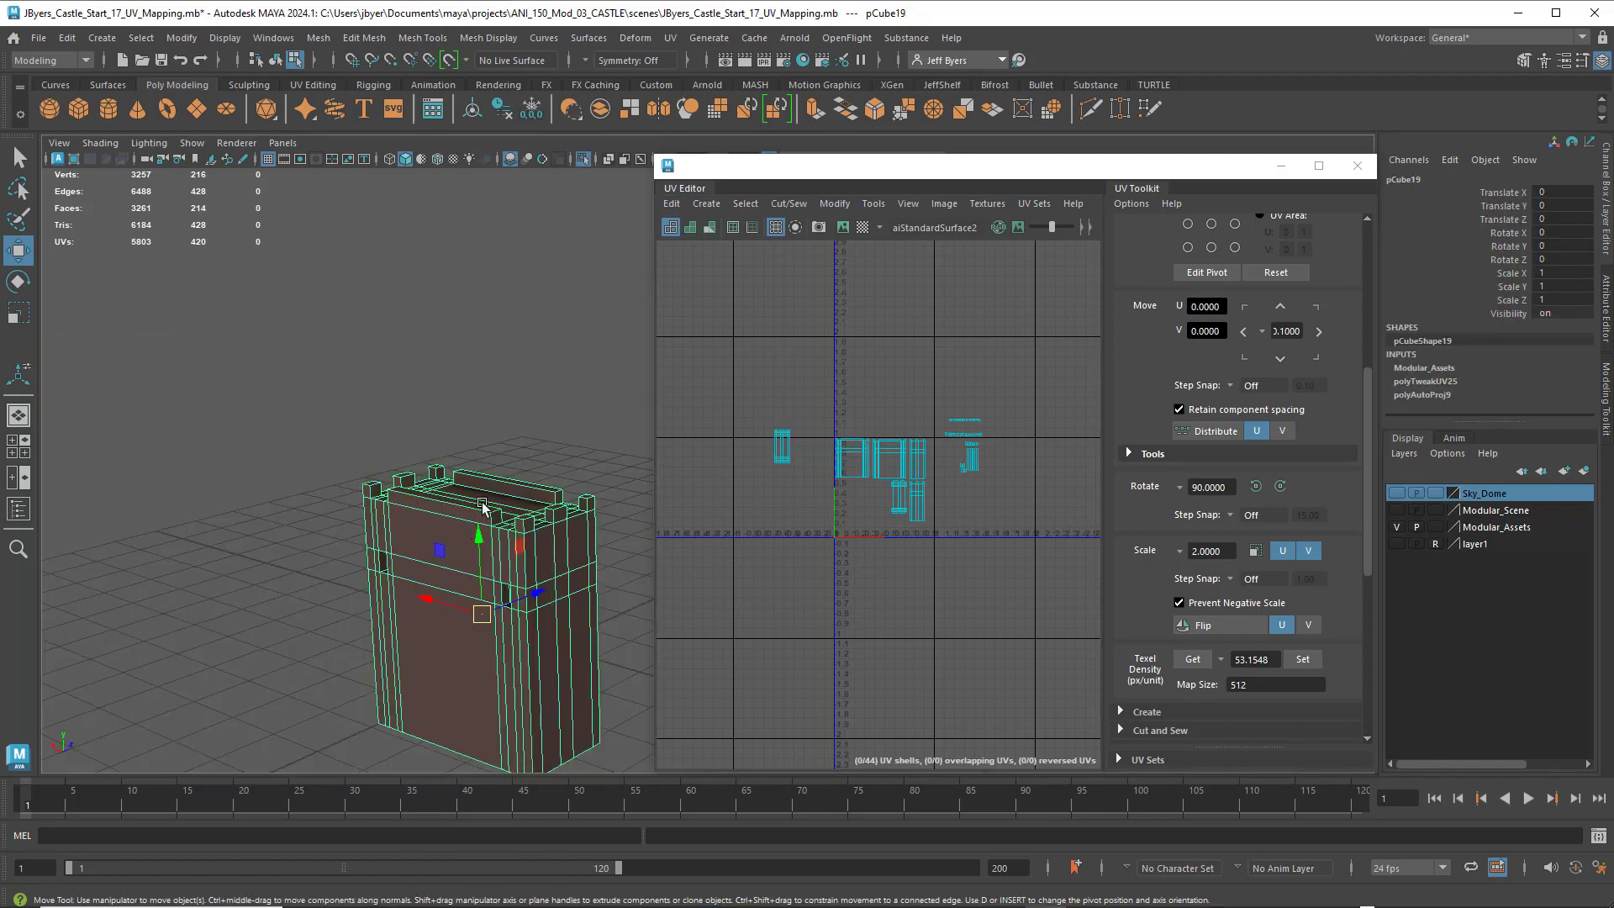
{"action": "left_click_drag", "start_coordinate": [524, 489], "coordinate": [630, 406], "text": "alt"}
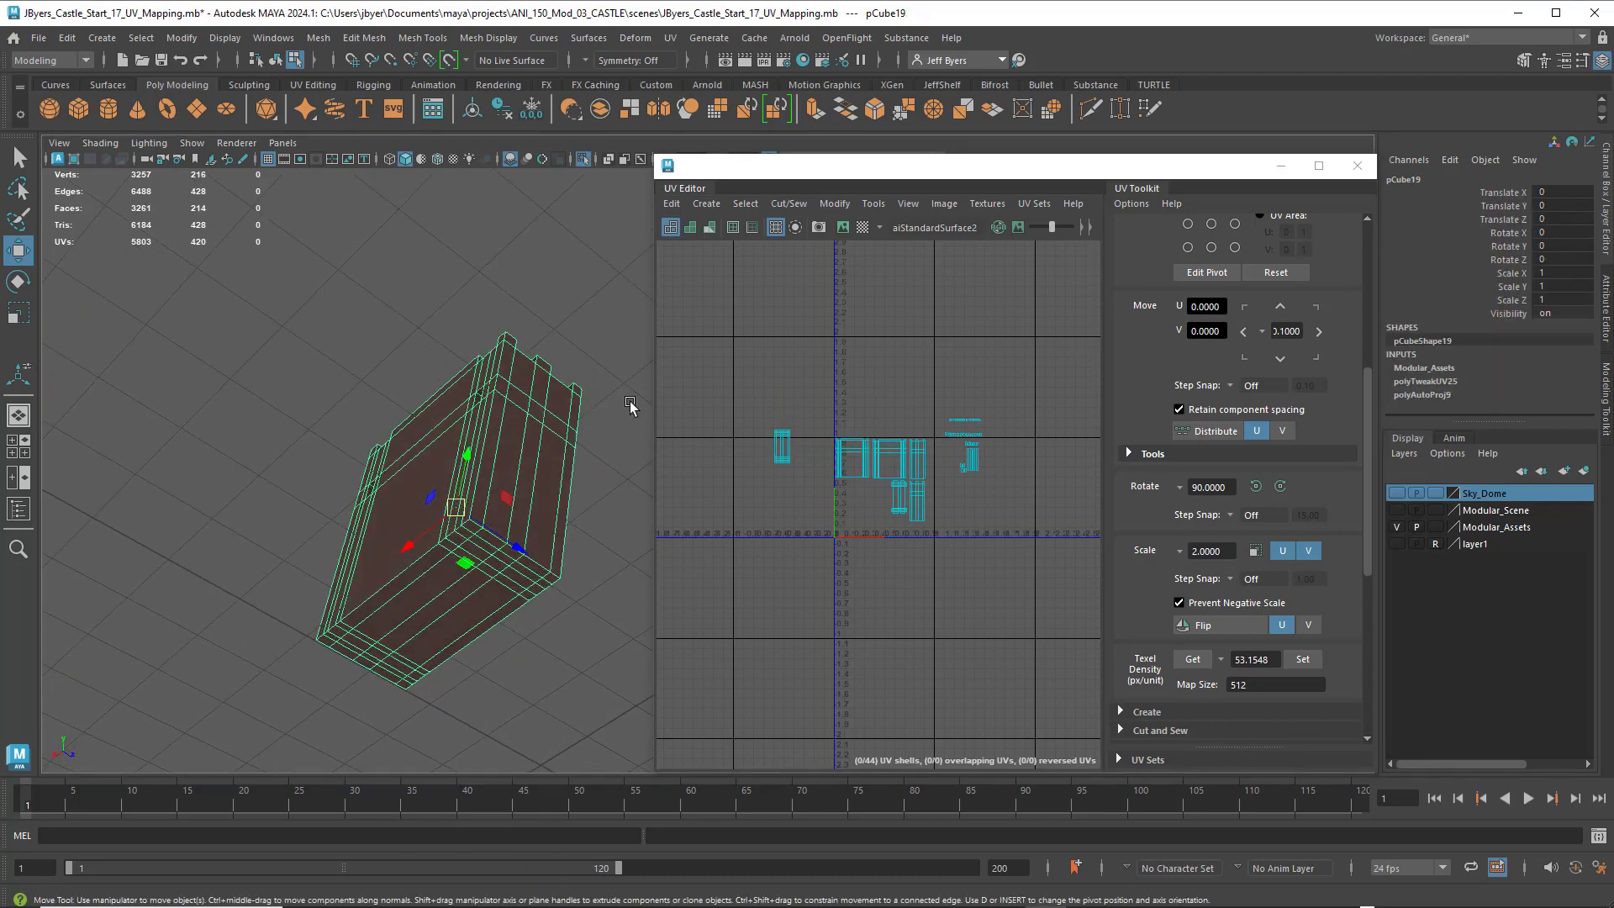
{"action": "right_click_drag", "start_coordinate": [773, 441], "coordinate": [772, 485]}
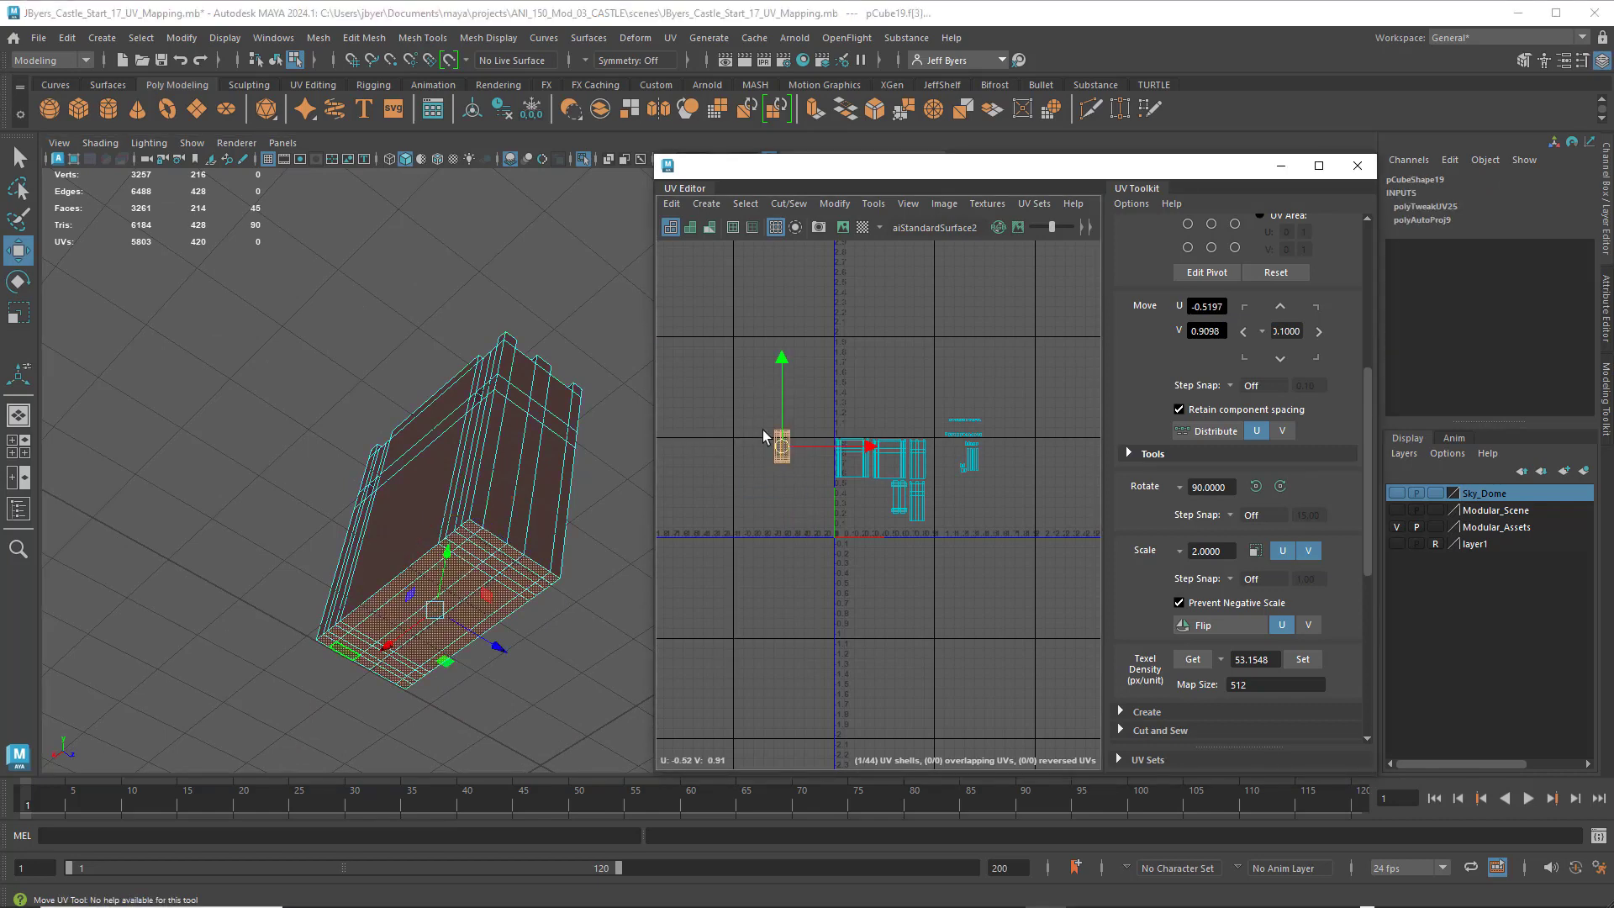
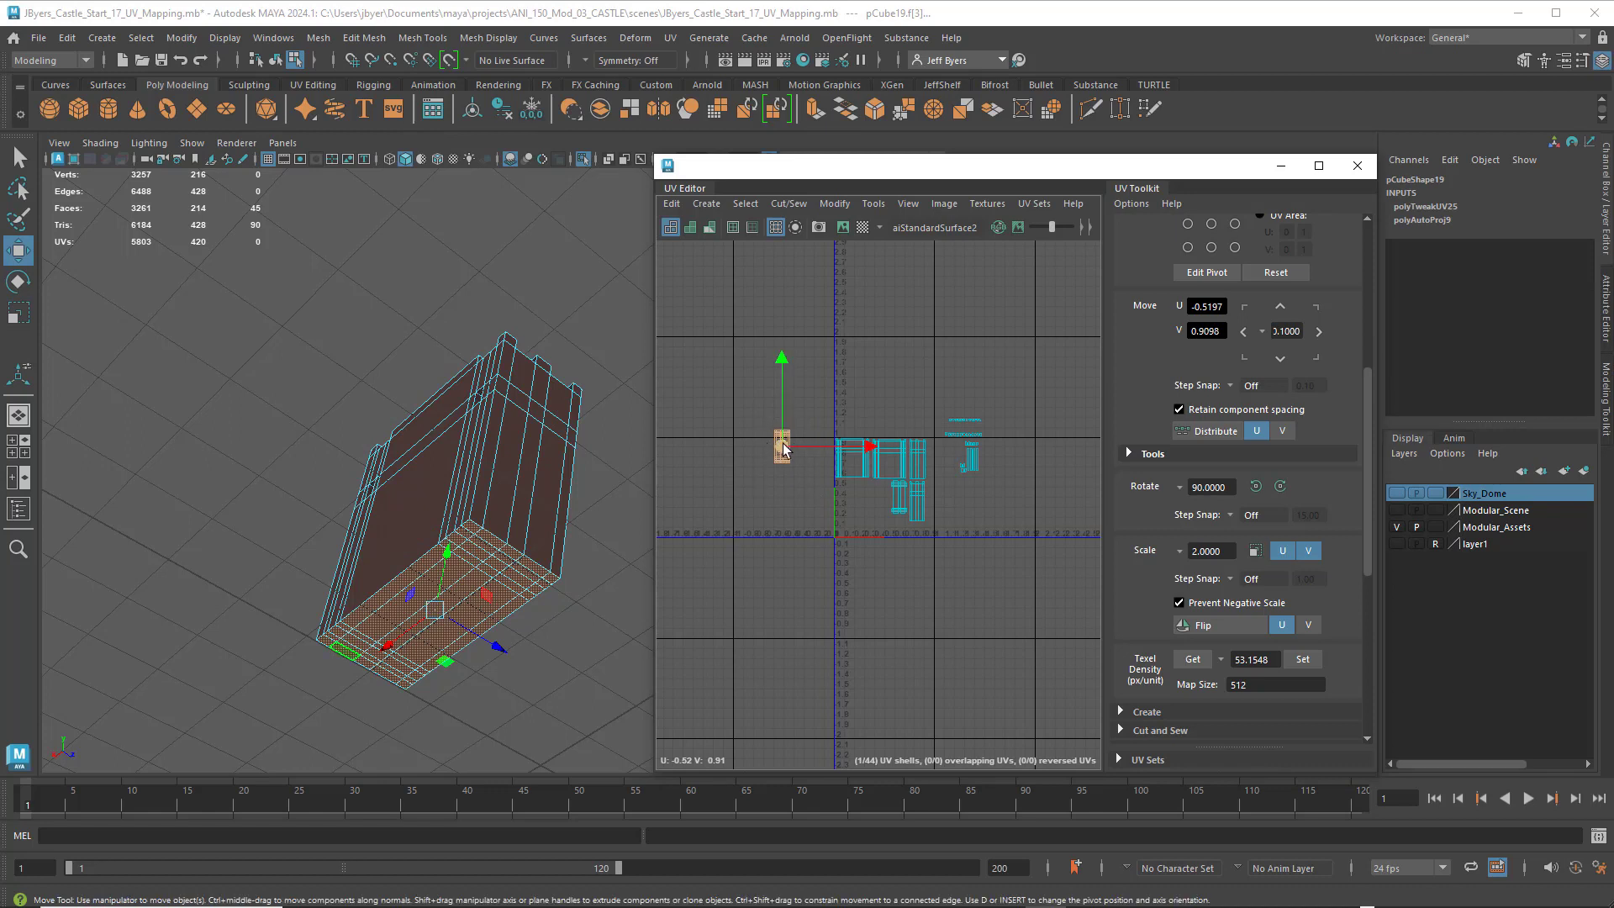
- Delete the UVs of the leftover underside shell, checking the change with an undo and redo
{"action": "key", "text": "Delete"}
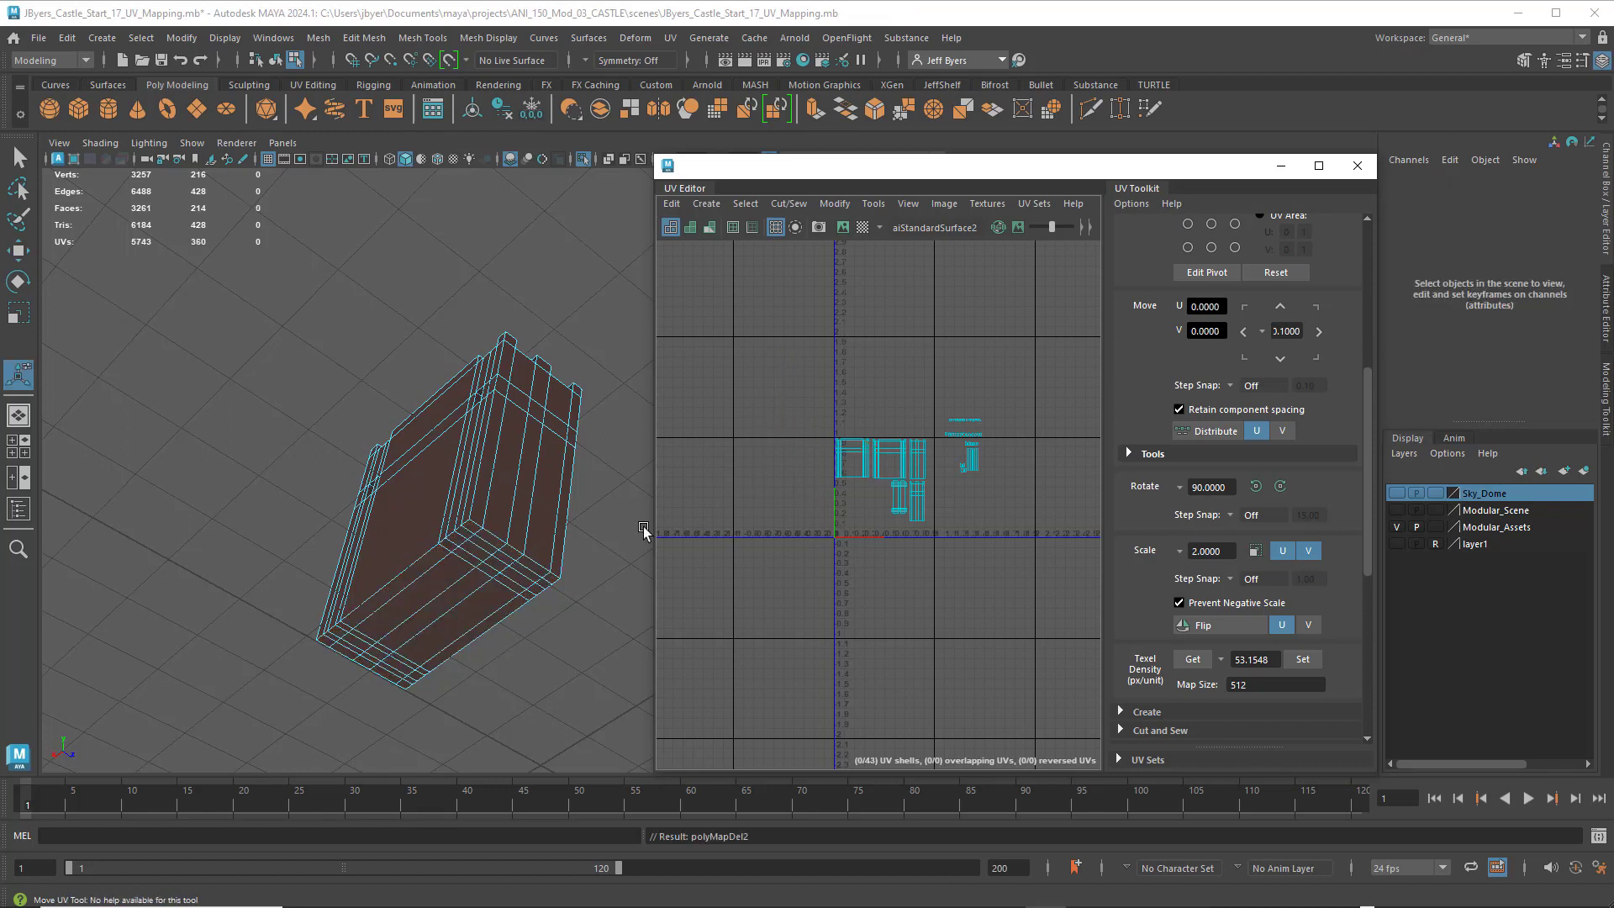
{"action": "left_click", "coordinate": [495, 565]}
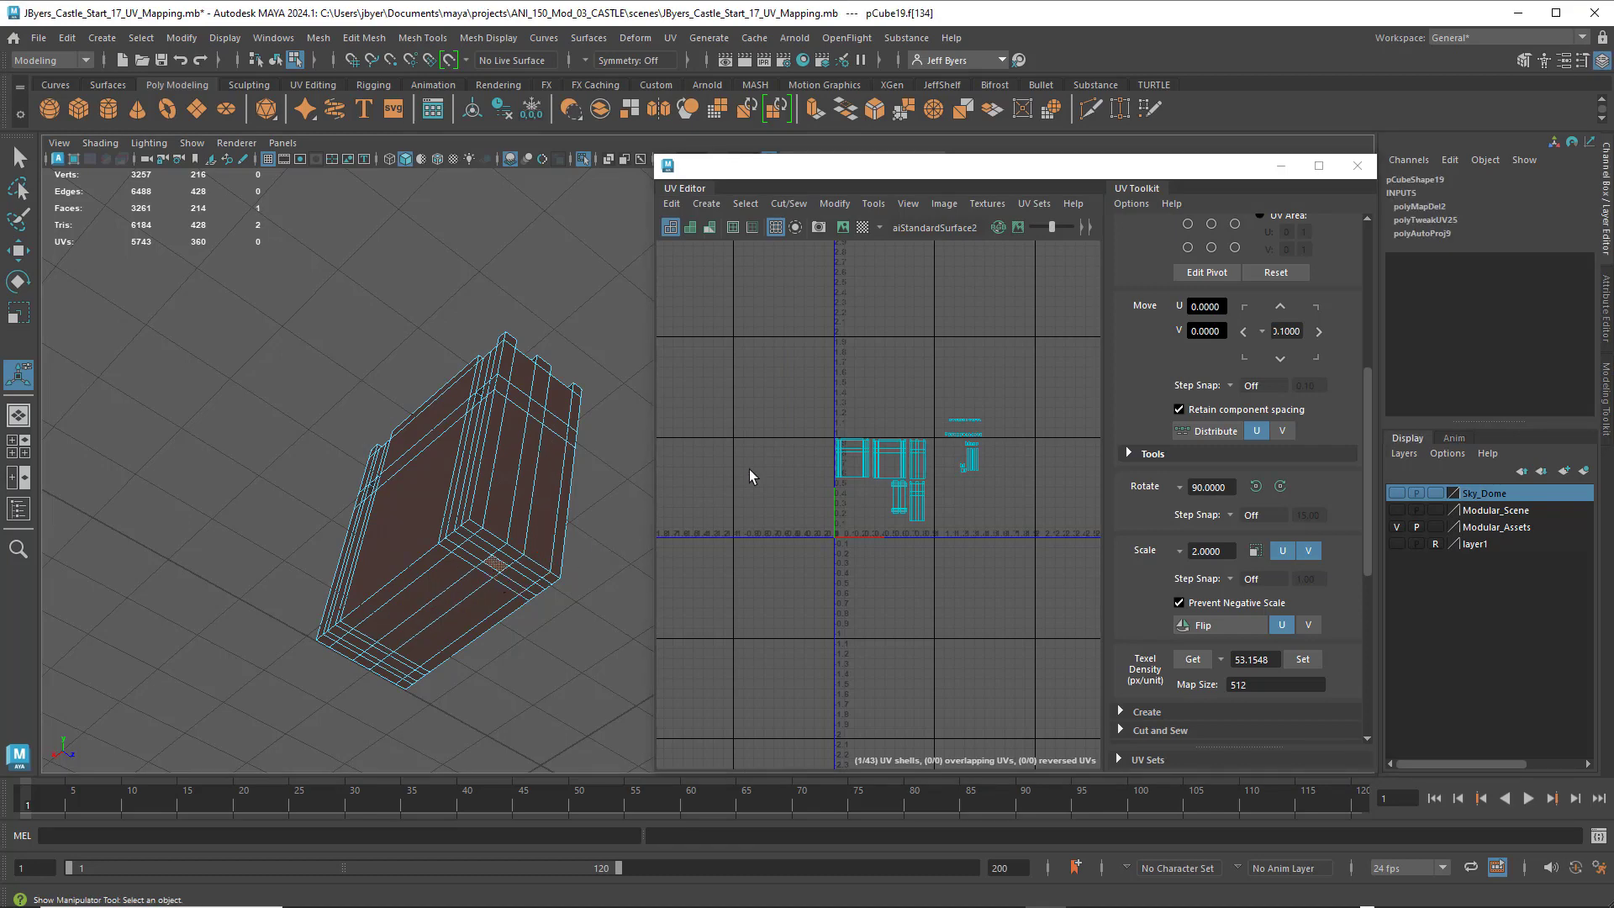
{"action": "key", "text": "ctrl+z"}
{"action": "key", "text": "ctrl+z"}
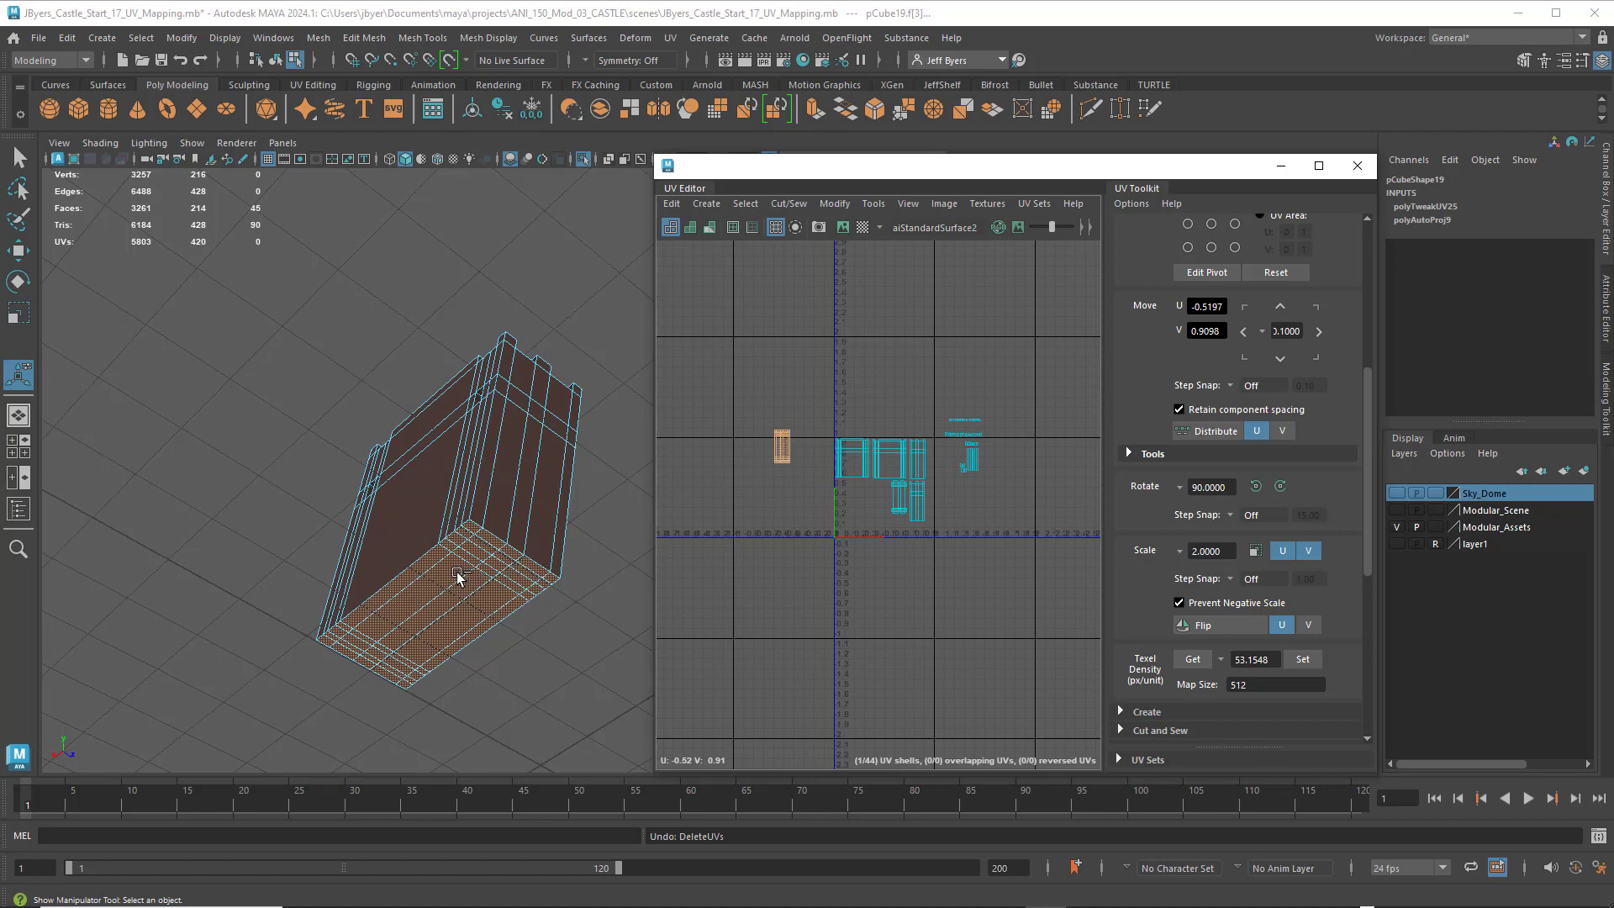
{"action": "key", "text": "shift+z"}
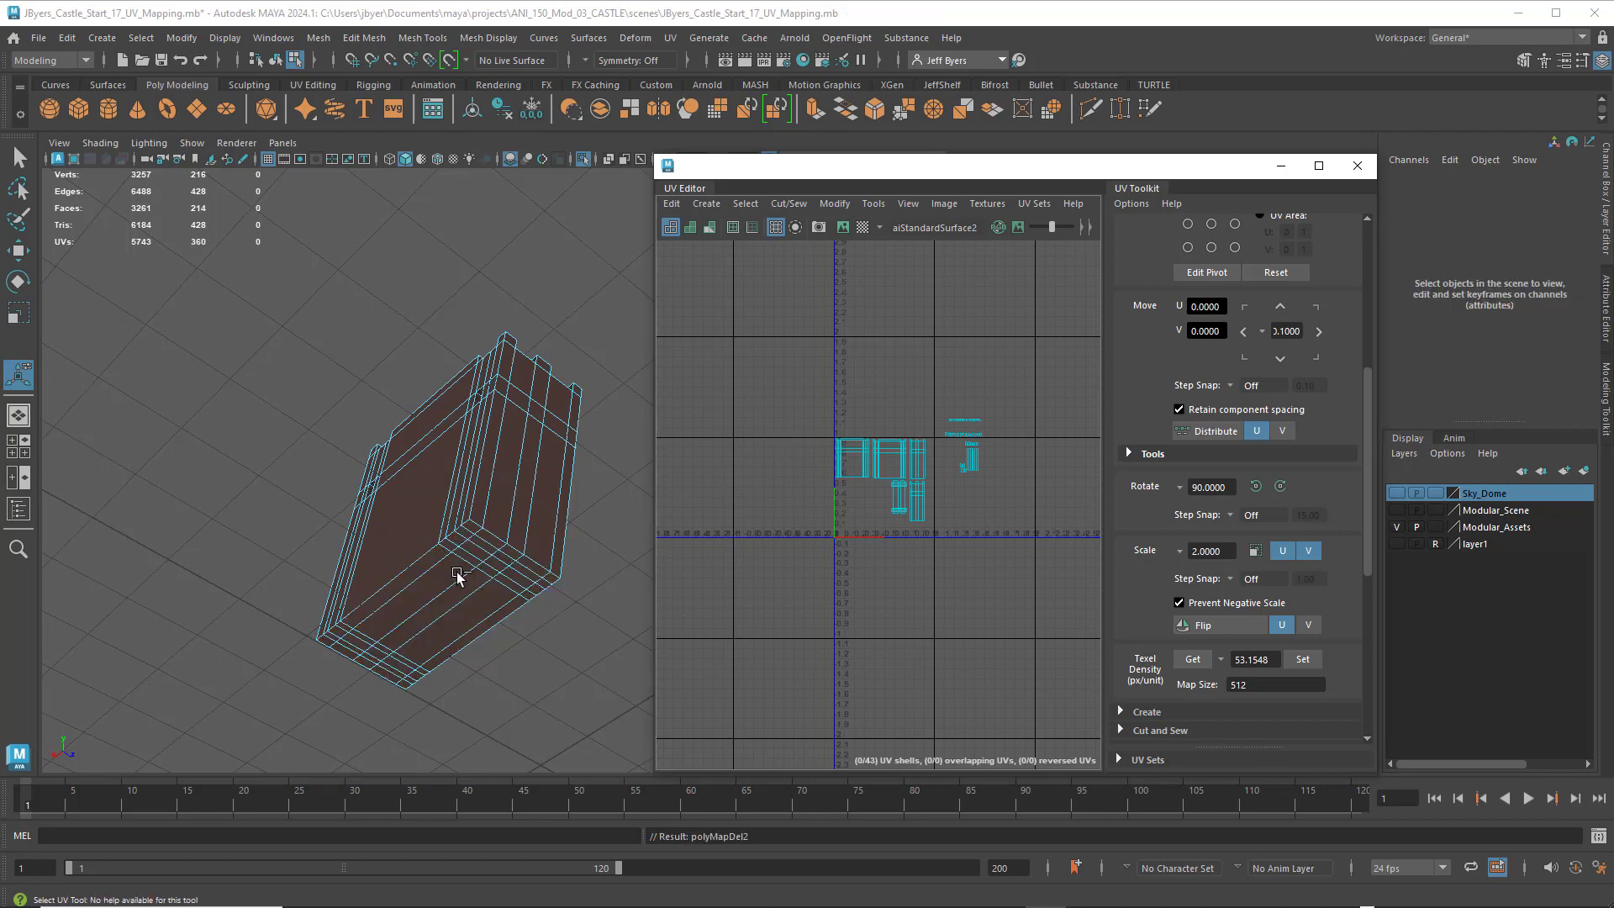
- Select all faces of the tower's underside with the Paint Selection Tool and delete them
{"action": "left_click", "coordinate": [459, 571]}
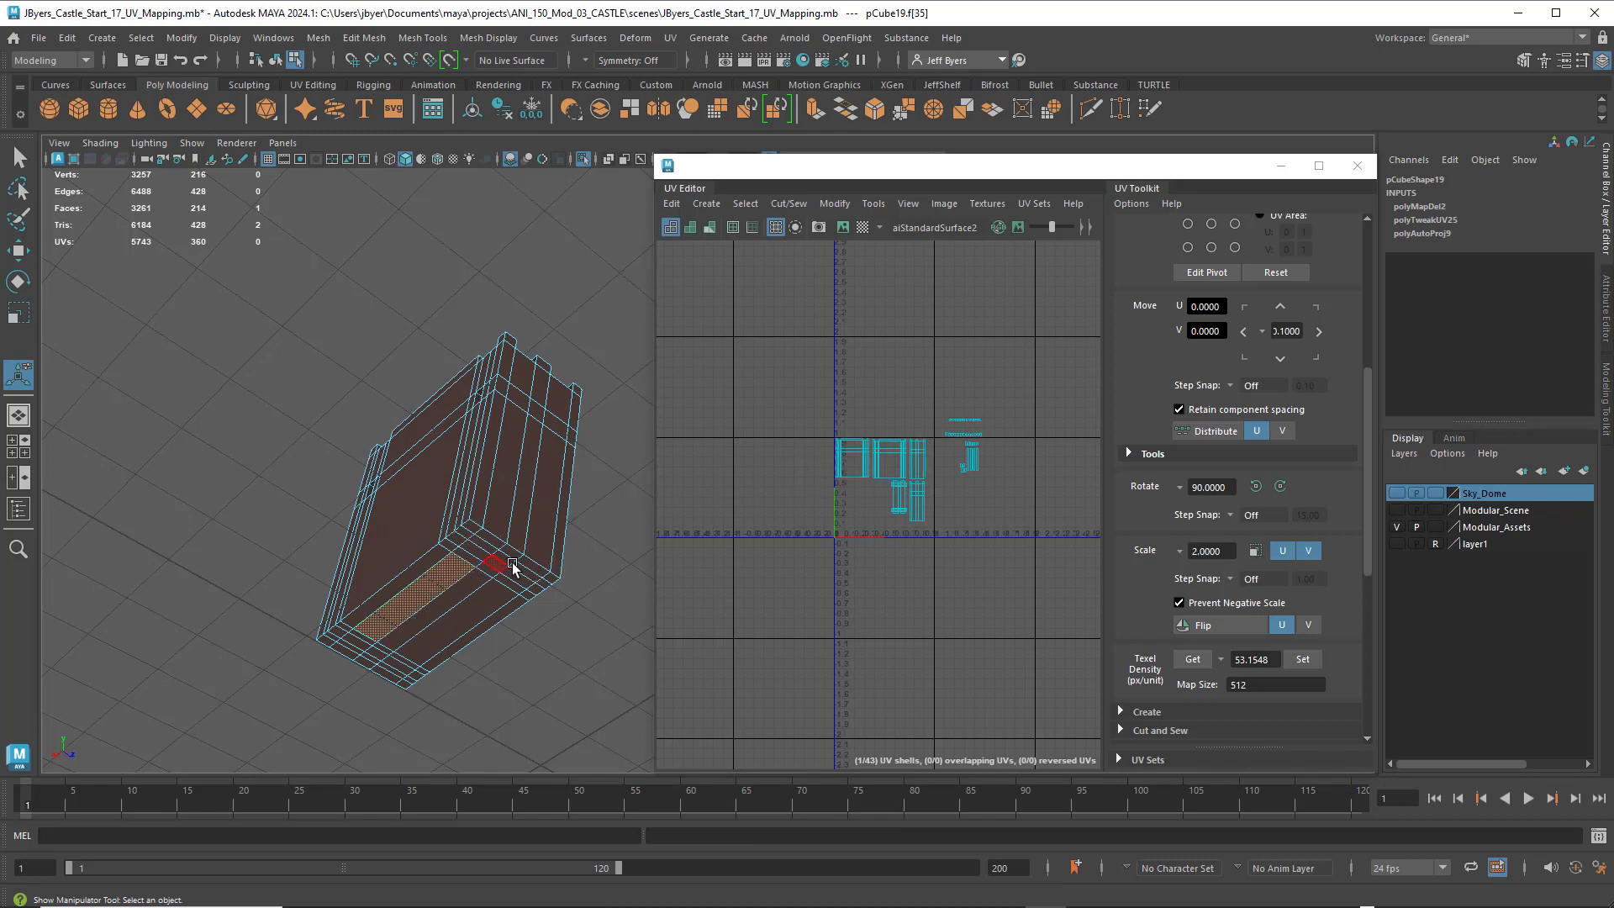
{"action": "right_click_drag", "start_coordinate": [495, 563], "coordinate": [523, 471], "text": "alt"}
{"action": "left_click_drag", "start_coordinate": [523, 471], "coordinate": [383, 445], "text": "alt"}
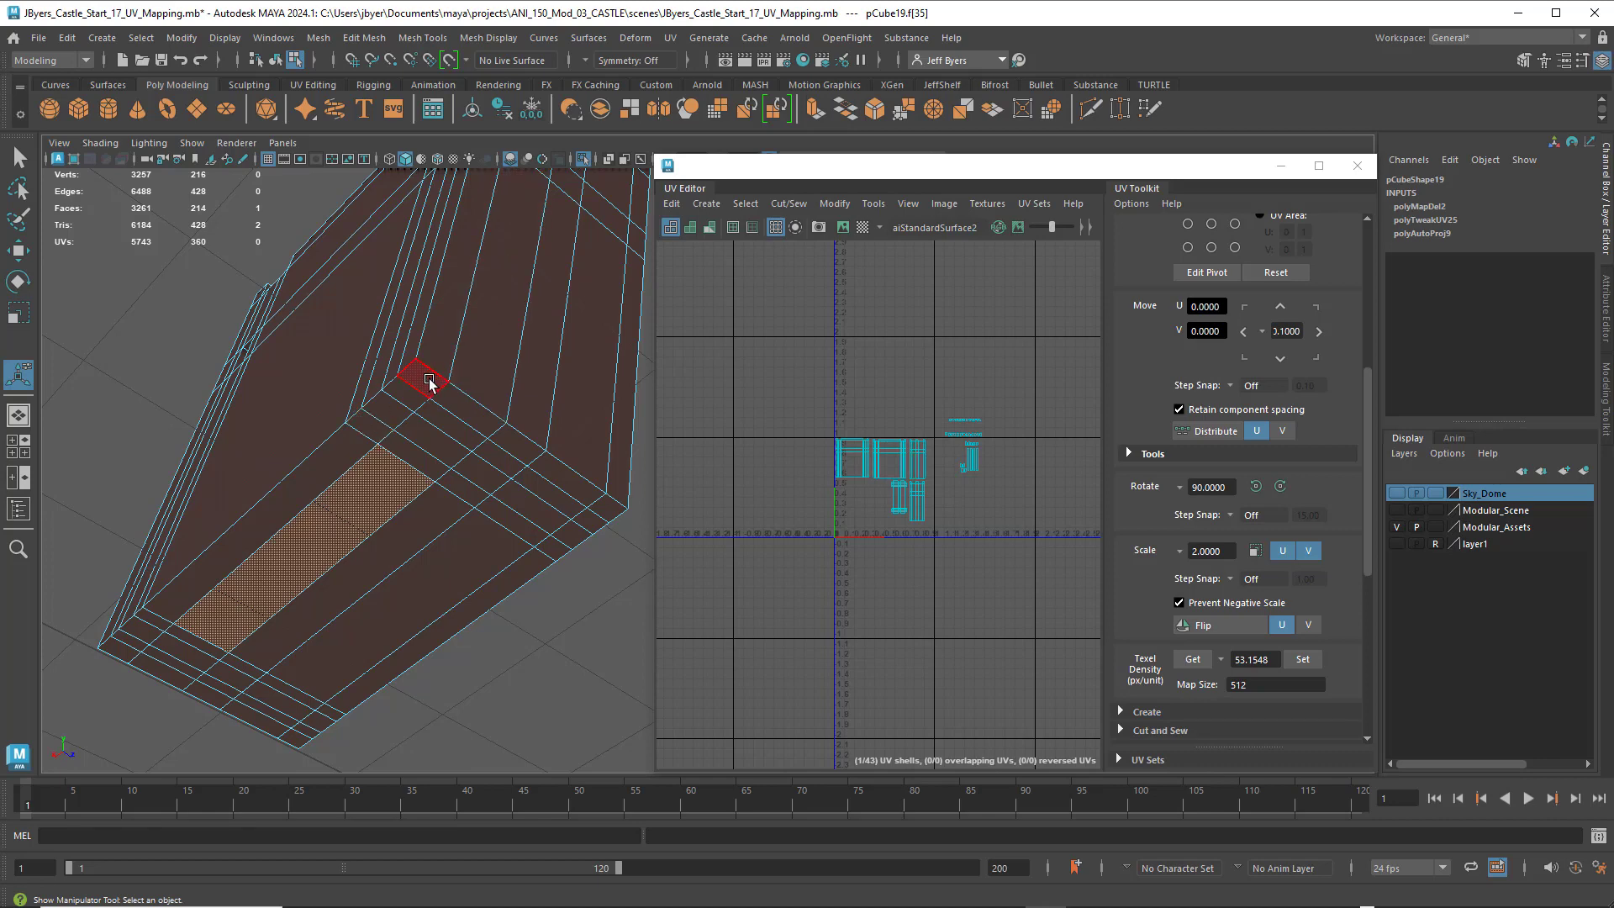
{"action": "left_click", "coordinate": [17, 189]}
{"action": "left_click", "coordinate": [17, 222]}
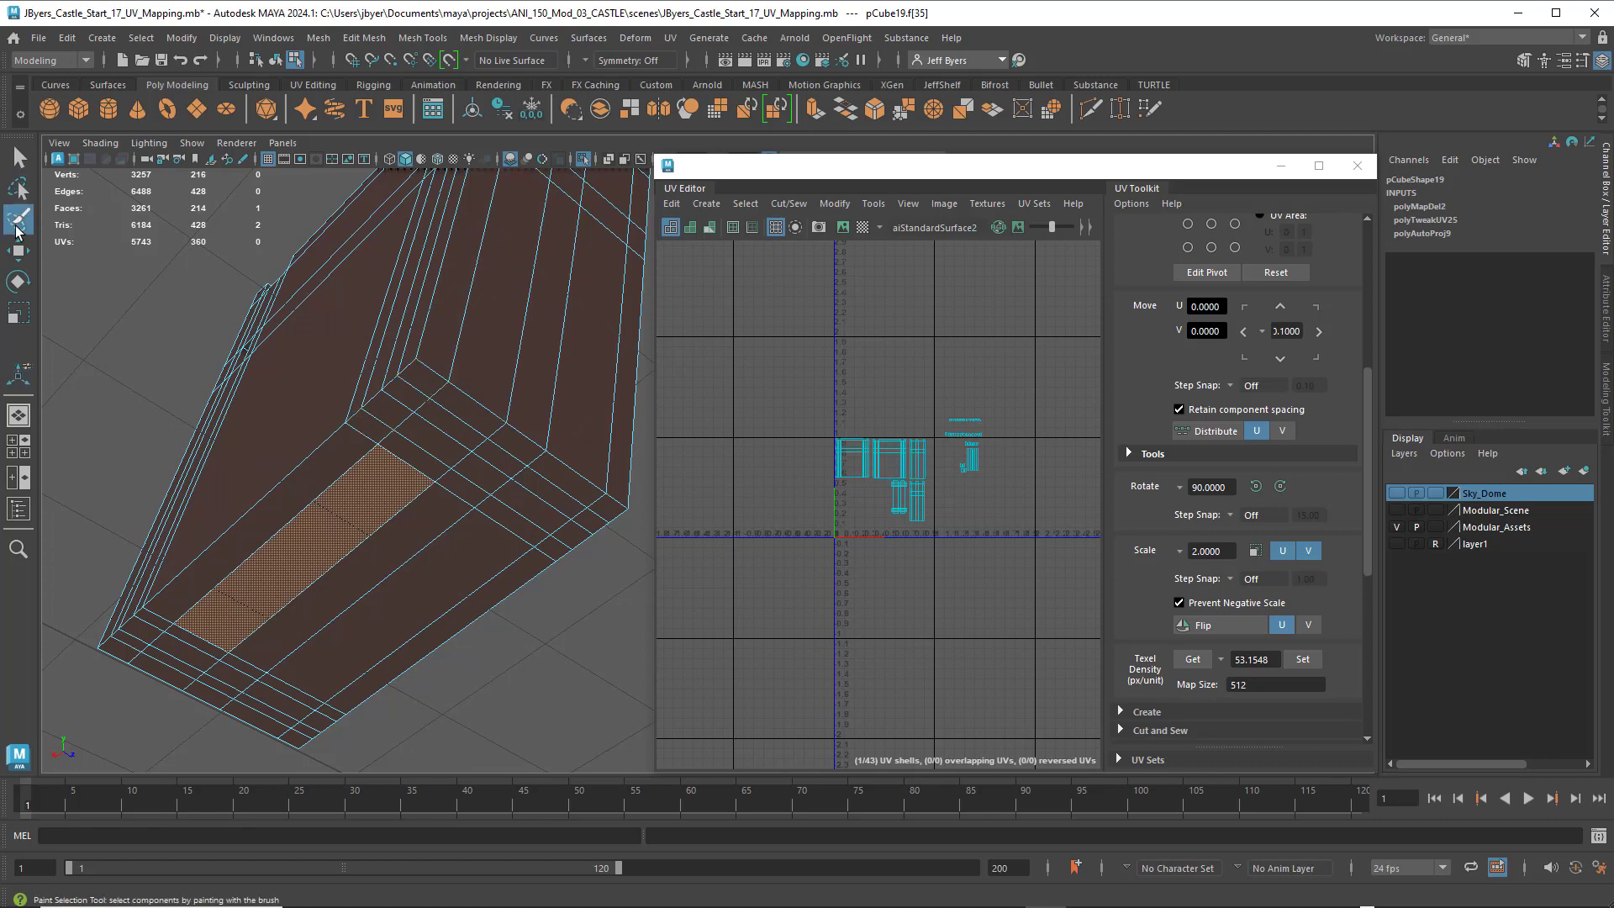
{"action": "mouse_move", "coordinate": [434, 425]}
{"action": "left_mouse_down"}
{"action": "mouse_move", "coordinate": [436, 406]}
{"action": "mouse_move", "coordinate": [371, 444]}
{"action": "mouse_move", "coordinate": [245, 582]}
{"action": "mouse_move", "coordinate": [158, 630]}
{"action": "mouse_move", "coordinate": [167, 654]}
{"action": "mouse_move", "coordinate": [321, 705]}
{"action": "mouse_move", "coordinate": [605, 479]}
{"action": "mouse_move", "coordinate": [479, 447]}
{"action": "mouse_move", "coordinate": [342, 575]}
{"action": "mouse_move", "coordinate": [314, 462]}
{"action": "left_mouse_up"}
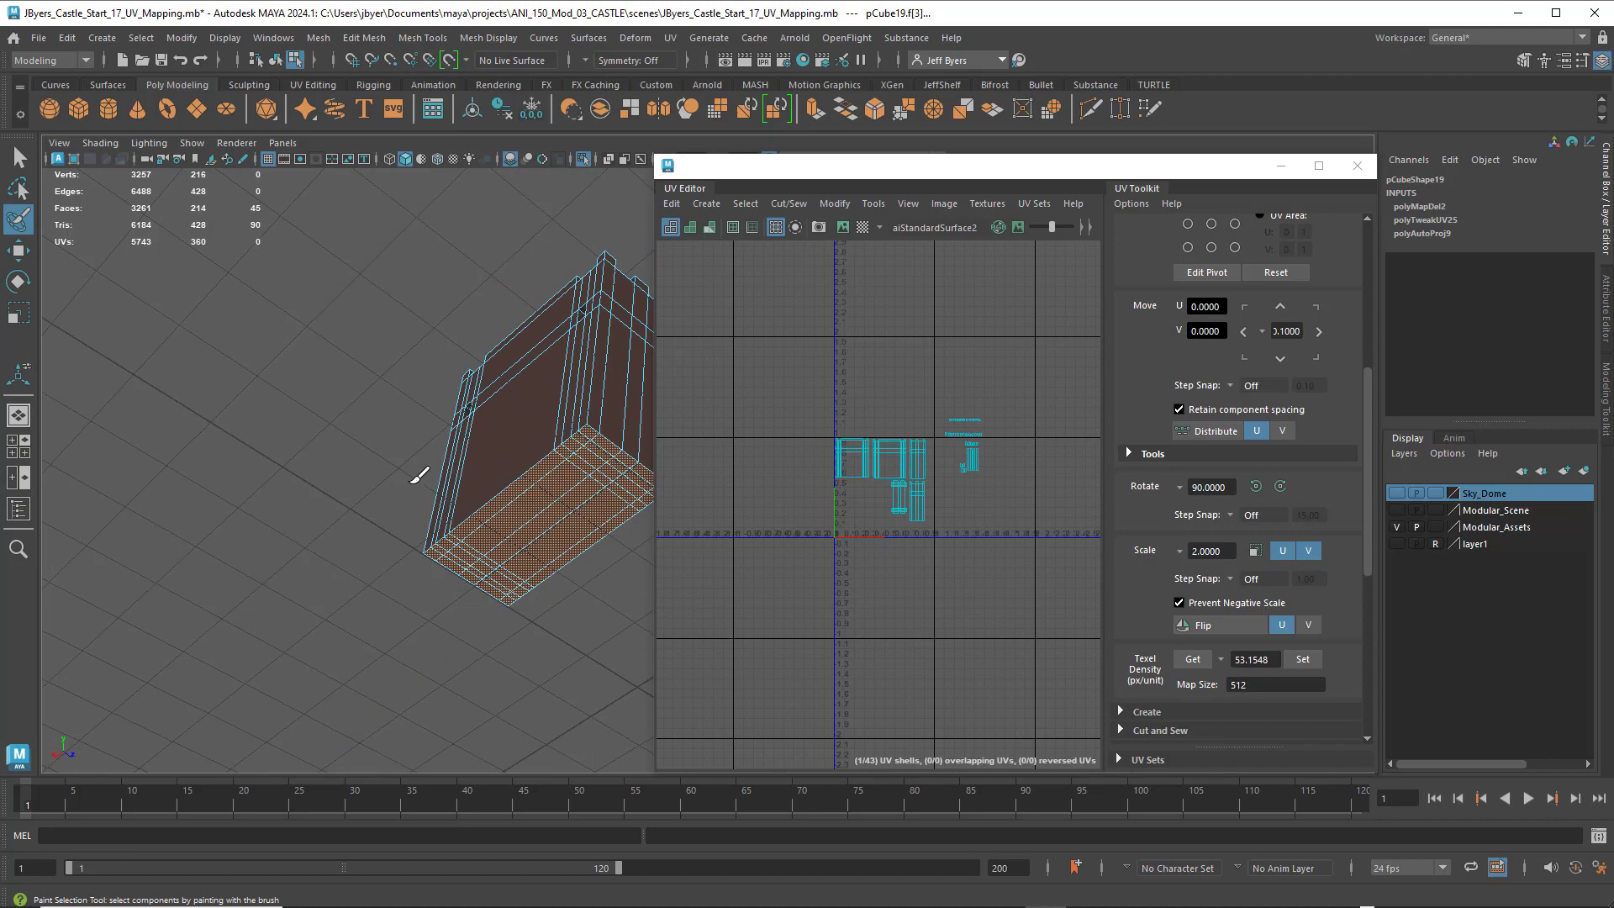
{"action": "left_click_drag", "start_coordinate": [418, 476], "coordinate": [391, 420], "text": "alt"}
{"action": "middle_click_drag", "start_coordinate": [390, 421], "coordinate": [360, 510], "text": "alt"}
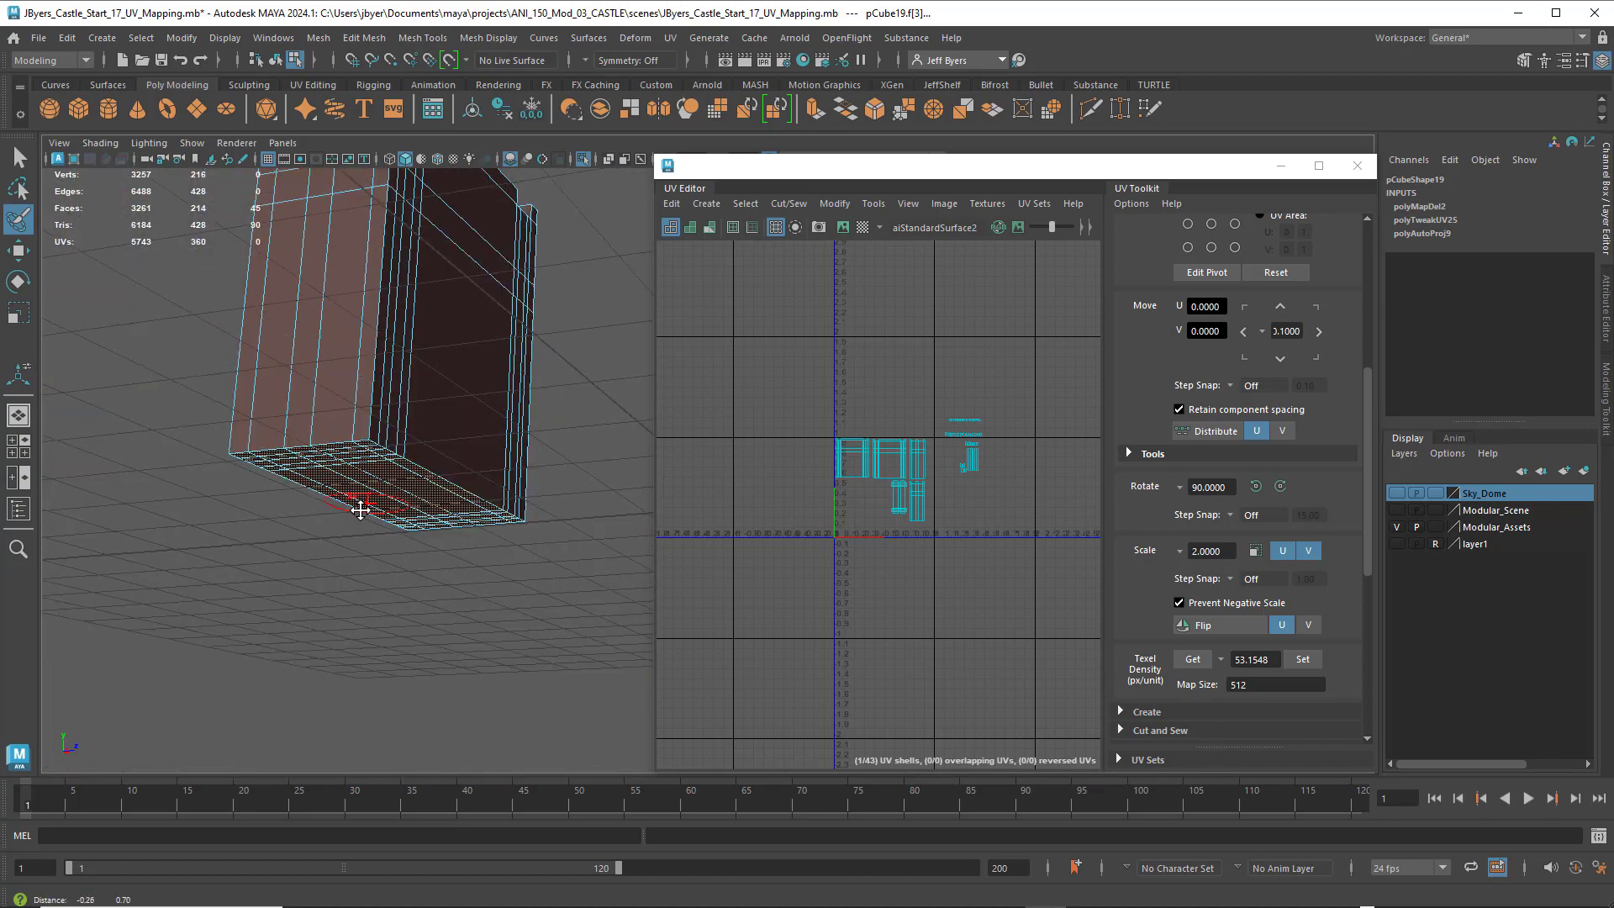
{"action": "left_click_drag", "start_coordinate": [360, 510], "coordinate": [357, 473], "text": "alt"}
{"action": "left_click", "coordinate": [356, 474]}
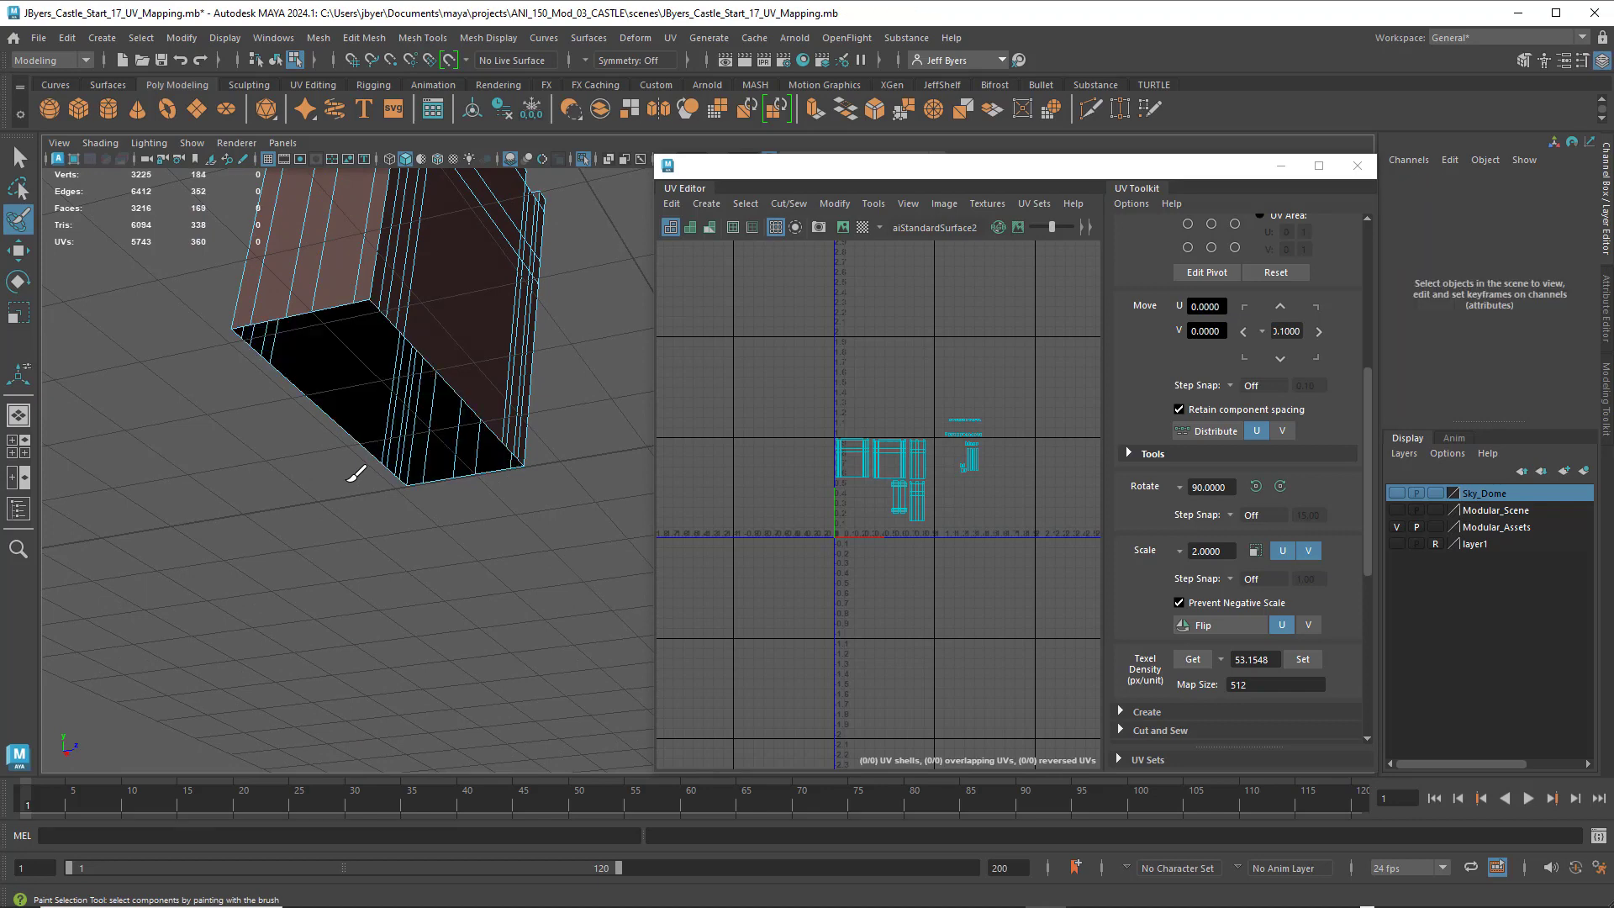
- Return to the Select Tool in face mode and select an inner side face of a small recess near the tower's upper edge
{"action": "left_click", "coordinate": [23, 166]}
{"action": "left_click_drag", "start_coordinate": [525, 422], "coordinate": [446, 426], "text": "alt"}
{"action": "middle_click_drag", "start_coordinate": [446, 425], "coordinate": [195, 384], "text": "alt"}
{"action": "left_click_drag", "start_coordinate": [195, 384], "coordinate": [361, 395], "text": "alt"}
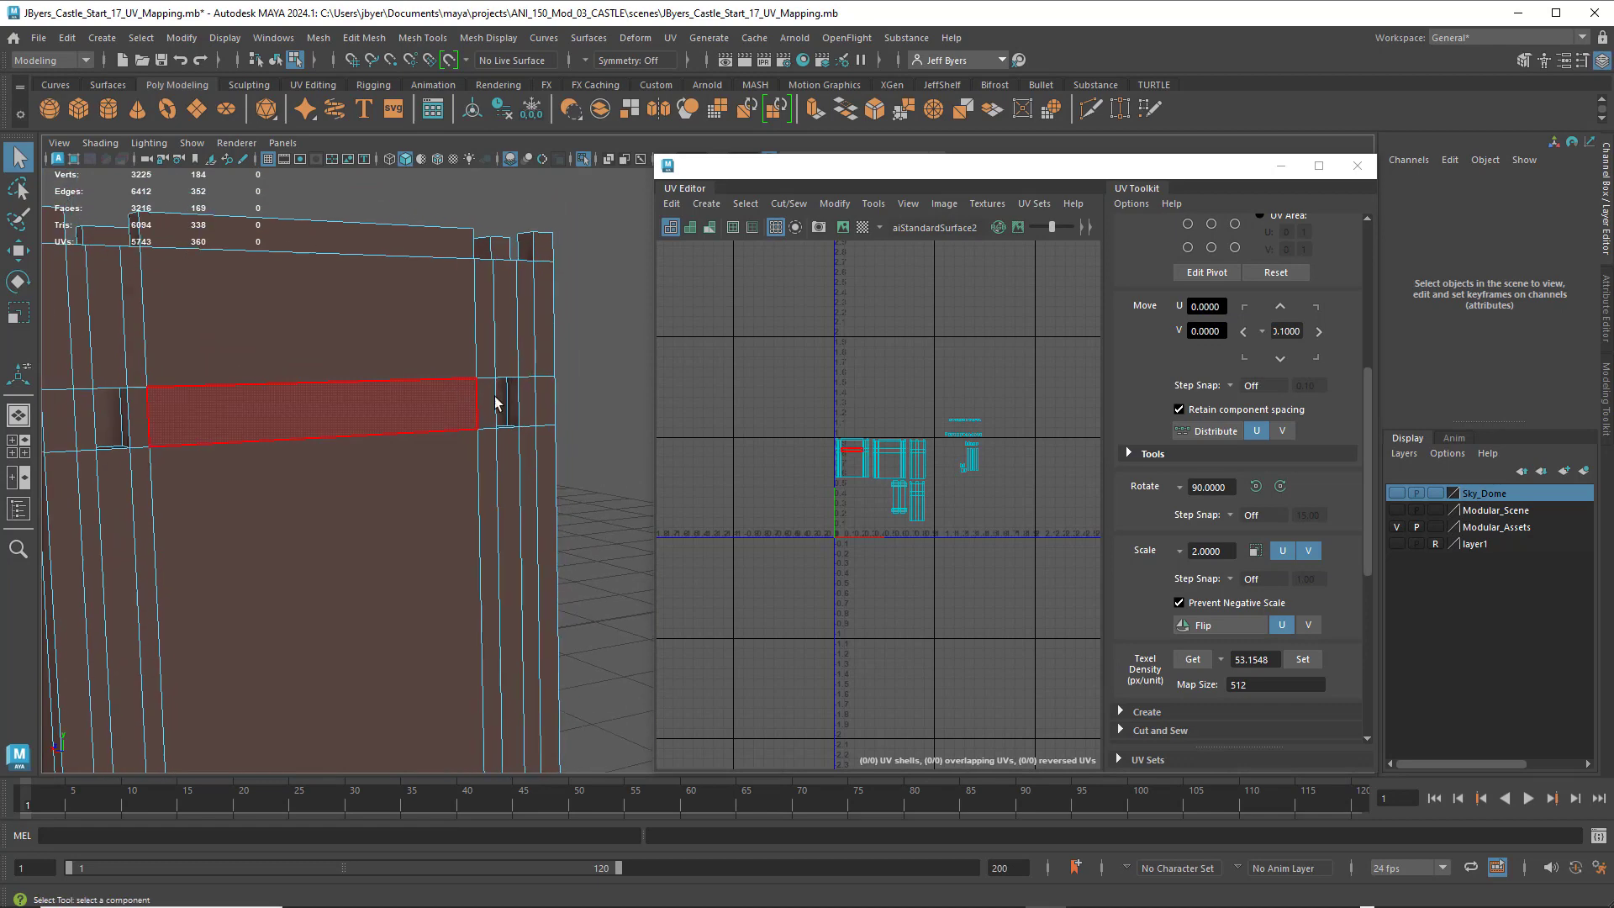
{"action": "right_click_drag", "start_coordinate": [517, 394], "coordinate": [514, 442]}
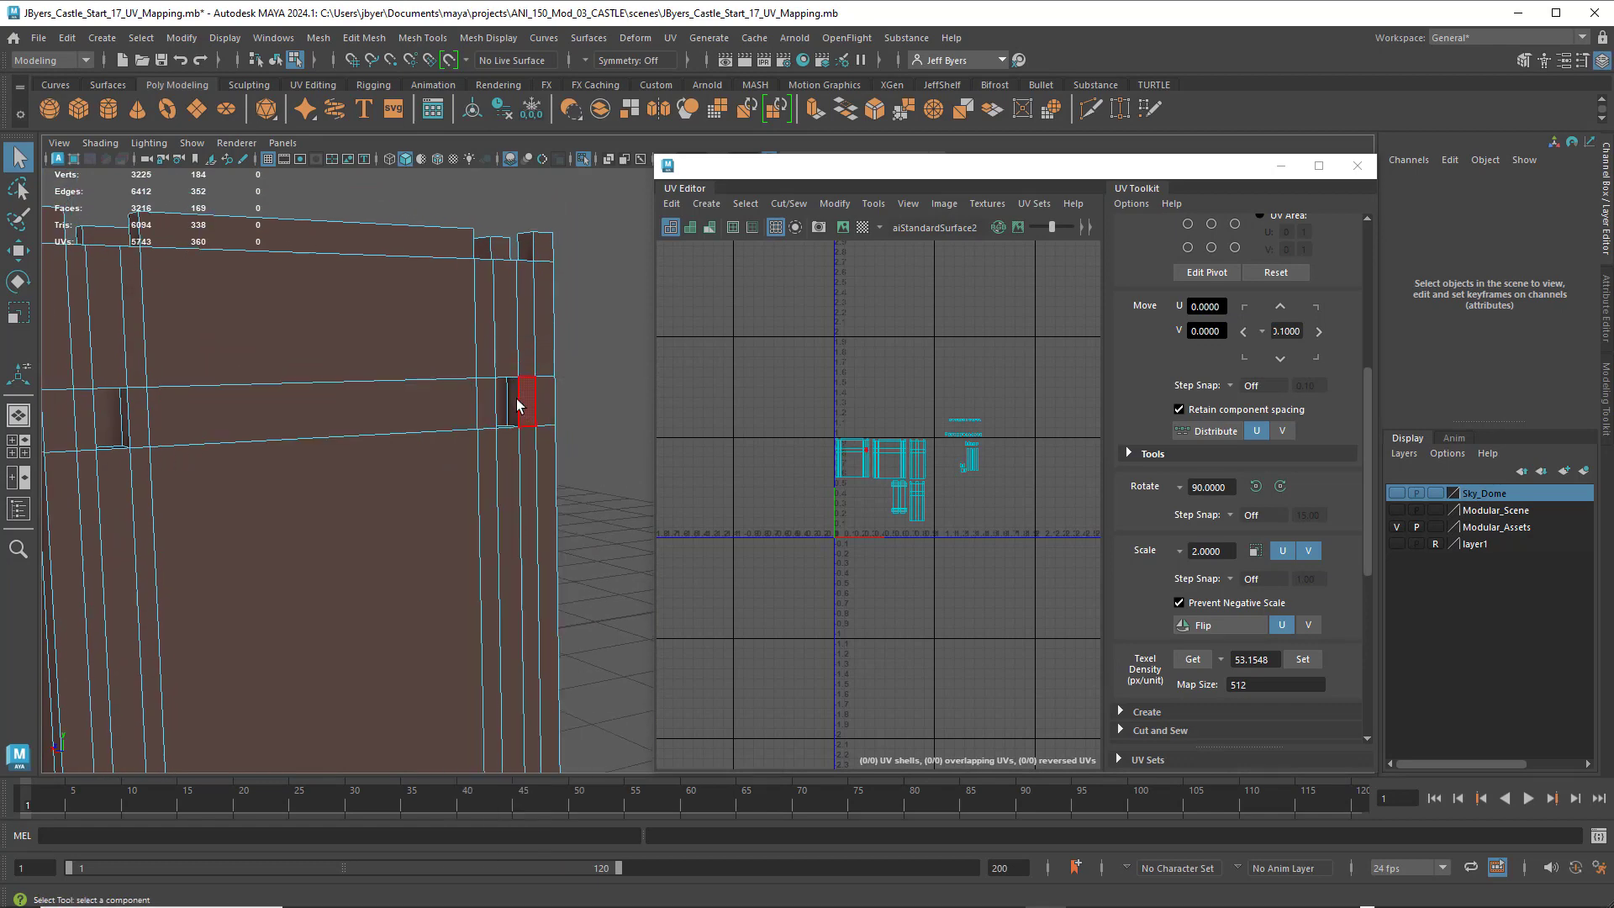
{"action": "left_click", "coordinate": [510, 409]}
- Add the ceiling and back faces of the same recess to the face selection
{"action": "left_click_drag", "start_coordinate": [513, 447], "coordinate": [358, 419], "text": "alt"}
{"action": "scroll", "coordinate": [503, 448], "scroll_direction": "up", "scroll_amount": 4}
{"action": "scroll", "coordinate": [496, 445], "scroll_direction": "up", "scroll_amount": 3}
{"action": "scroll", "coordinate": [454, 447], "scroll_direction": "down", "scroll_amount": 2}
{"action": "middle_click_drag", "start_coordinate": [358, 419], "coordinate": [543, 496], "text": "alt"}
{"action": "left_click_drag", "start_coordinate": [544, 496], "coordinate": [465, 450], "text": "alt"}
{"action": "middle_click_drag", "start_coordinate": [465, 451], "coordinate": [458, 551], "text": "alt"}
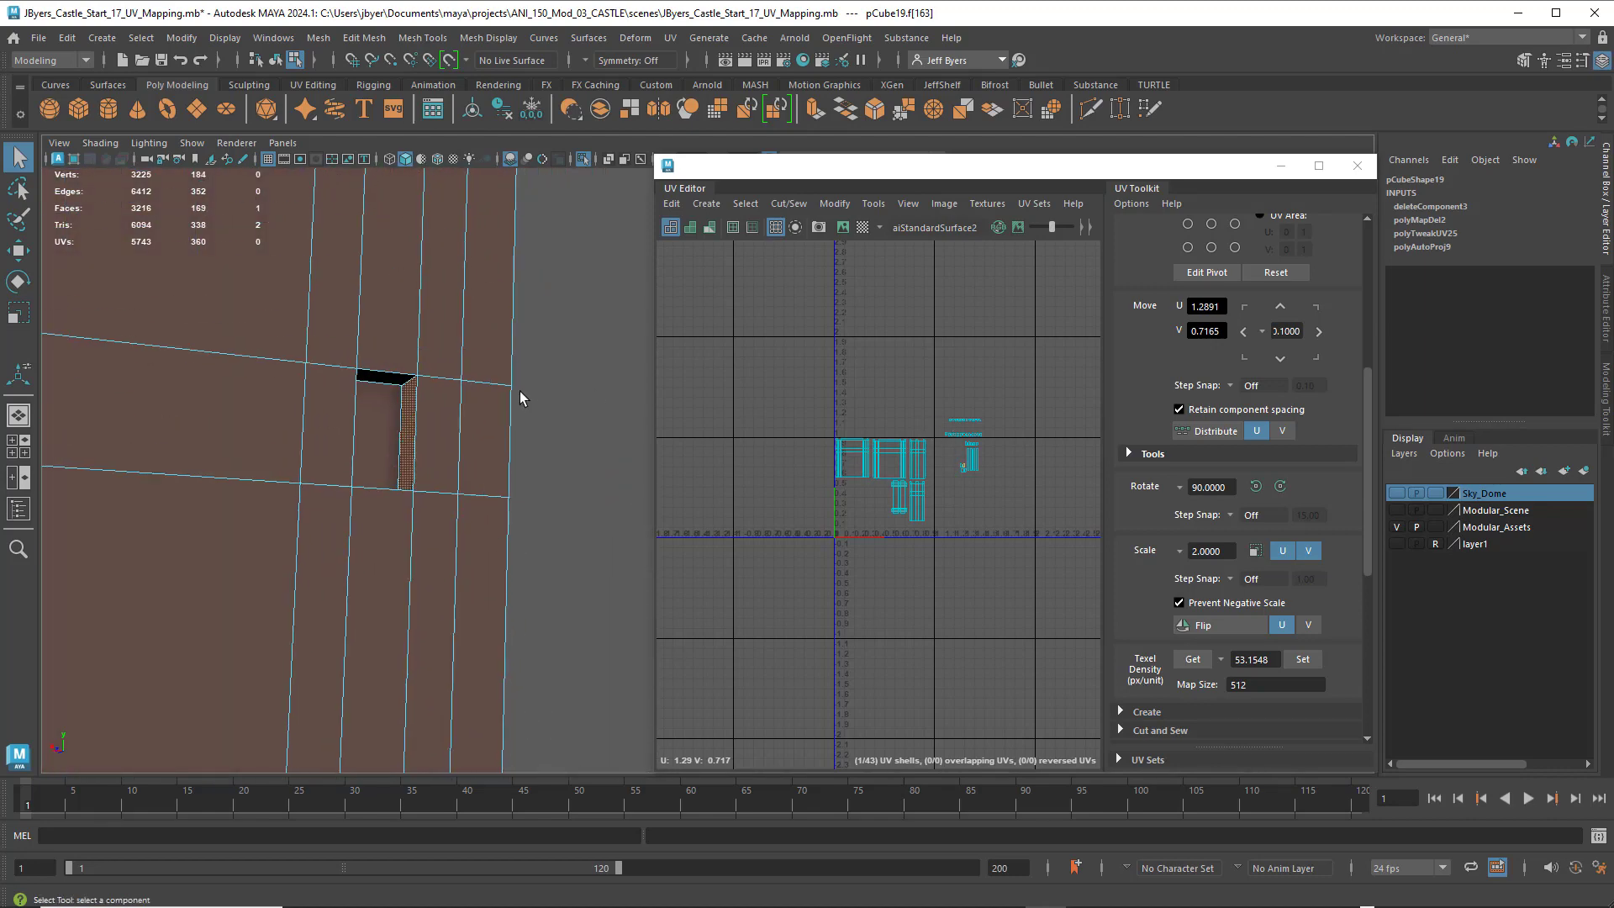
{"action": "left_click_drag", "start_coordinate": [520, 397], "coordinate": [515, 364], "text": "alt"}
{"action": "middle_click_drag", "start_coordinate": [514, 364], "coordinate": [526, 499], "text": "alt"}
{"action": "scroll", "coordinate": [526, 500], "scroll_direction": "up", "scroll_amount": 3}
{"action": "mouse_move", "coordinate": [459, 392]}
{"action": "left_mouse_down", "text": "alt"}
{"action": "mouse_move", "coordinate": [432, 378]}
{"action": "mouse_move", "coordinate": [433, 402]}
{"action": "left_mouse_up", "text": "alt"}
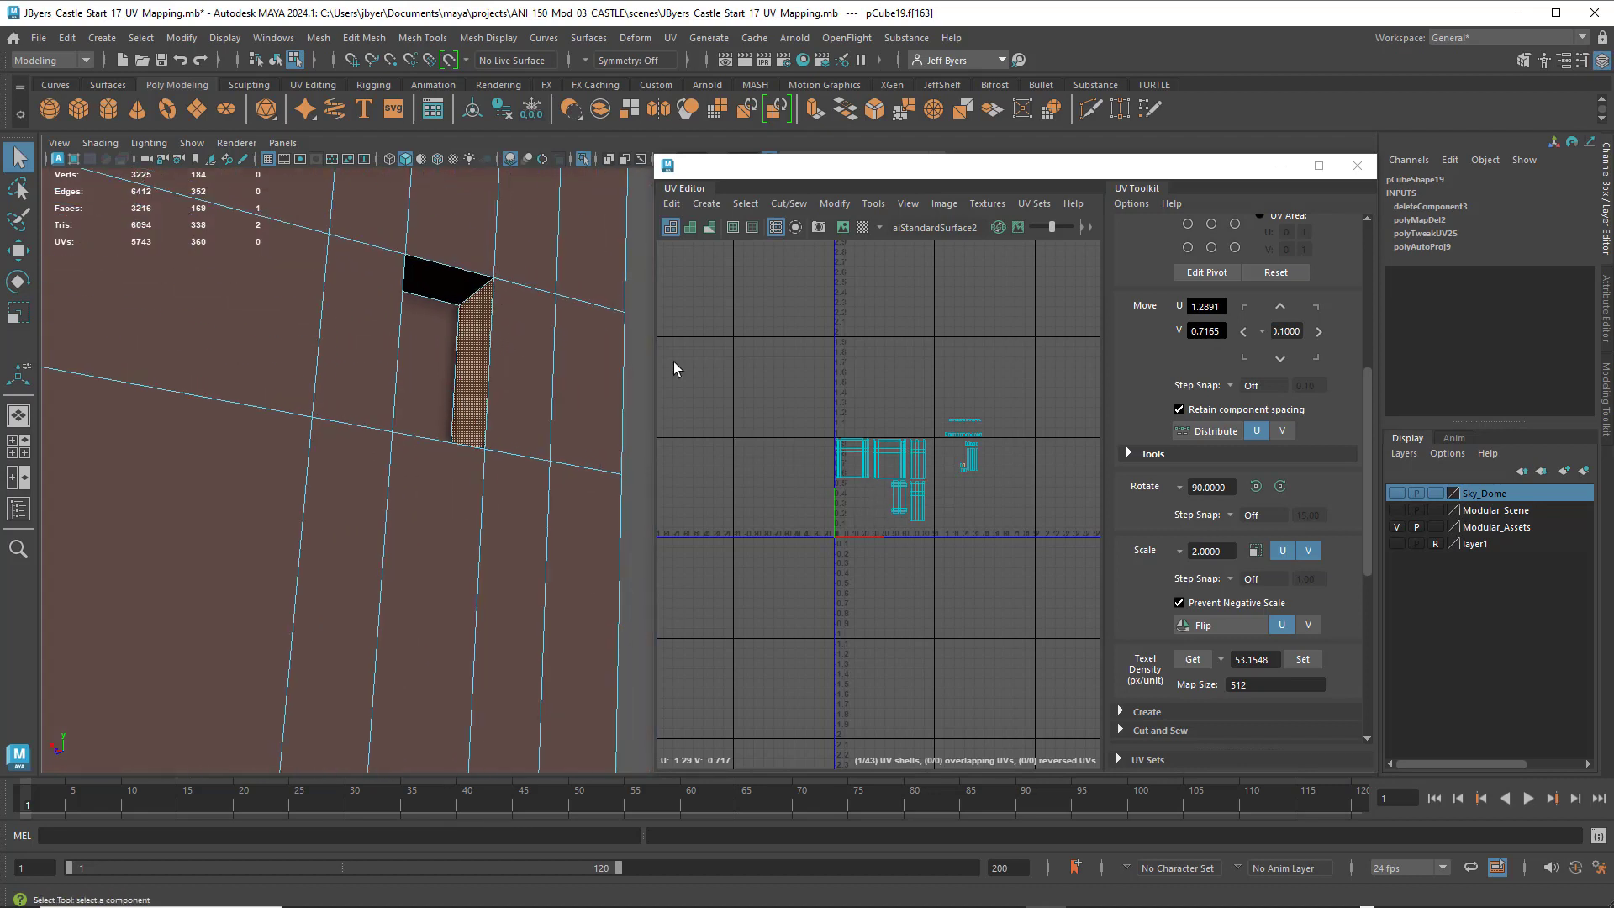
{"action": "left_click", "coordinate": [468, 295], "text": "shift"}
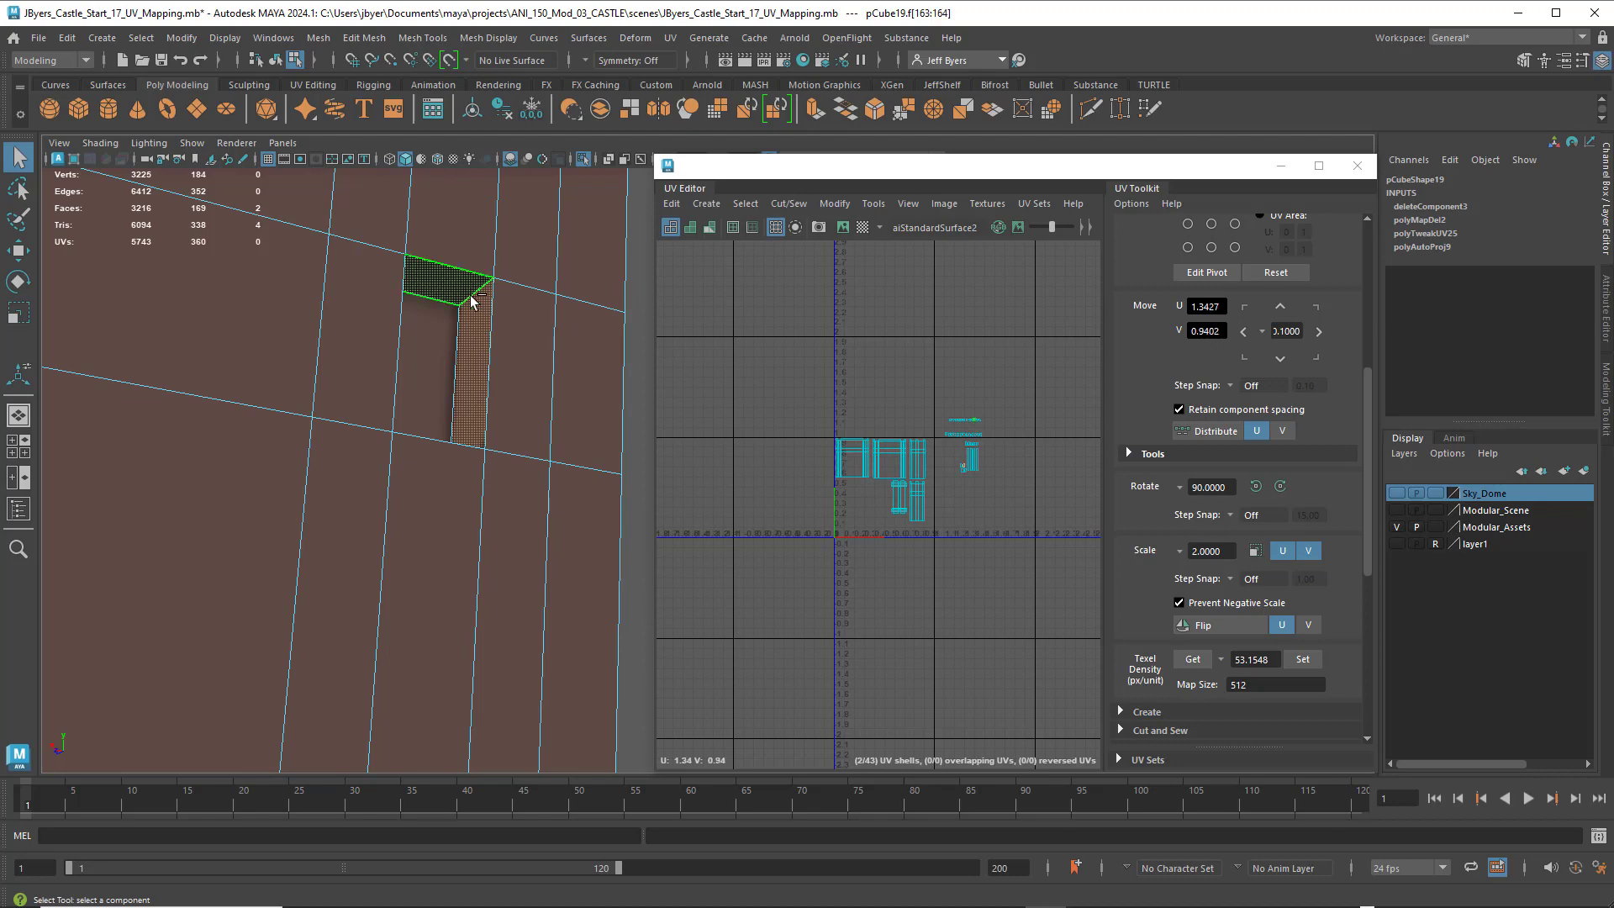
{"action": "left_click", "coordinate": [467, 374], "text": "shift"}
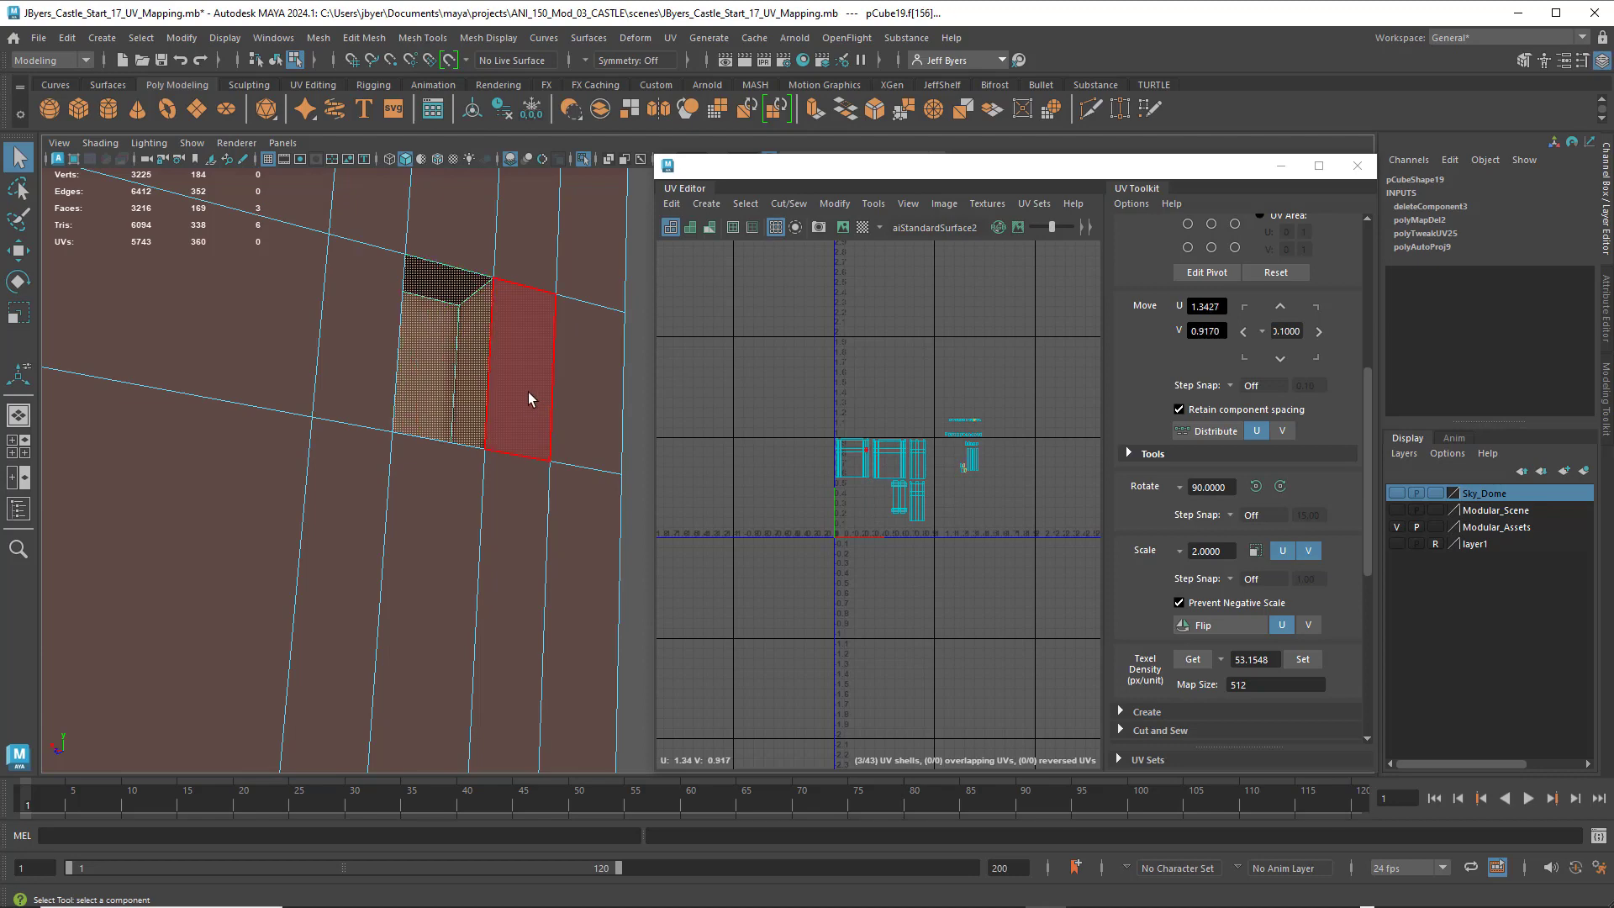
- Add the recess's opposite side face and floor face to complete the selection of its interior
{"action": "left_click_drag", "start_coordinate": [529, 394], "coordinate": [447, 418], "text": "alt"}
{"action": "middle_click_drag", "start_coordinate": [446, 417], "coordinate": [572, 306], "text": "alt"}
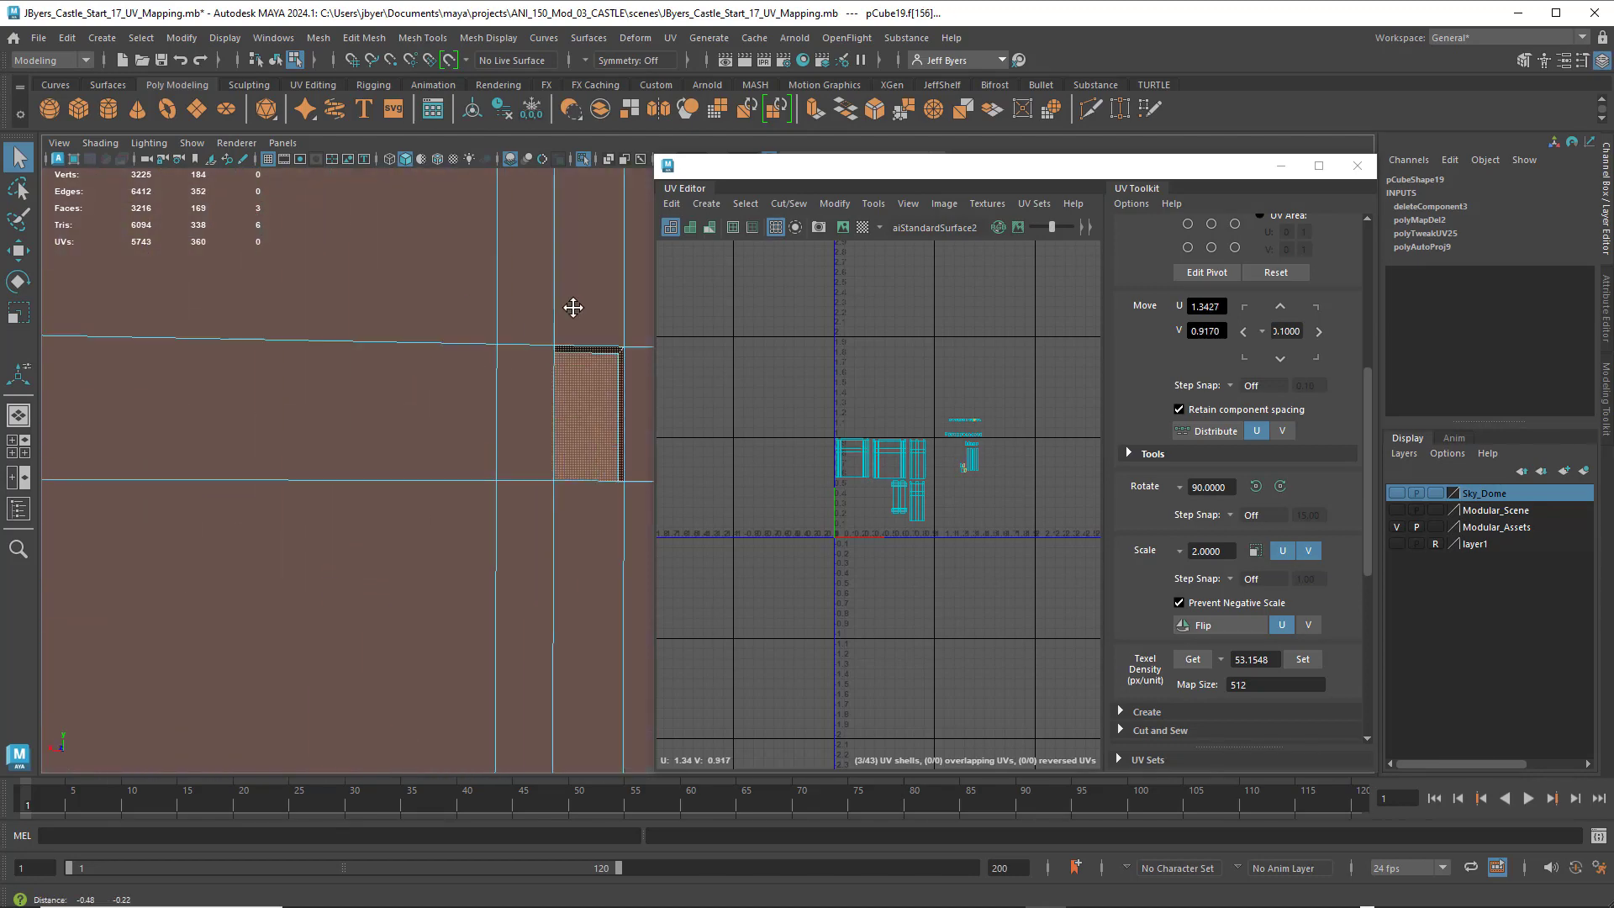
{"action": "left_click_drag", "start_coordinate": [573, 306], "coordinate": [526, 305], "text": "alt"}
{"action": "middle_click_drag", "start_coordinate": [526, 306], "coordinate": [627, 325], "text": "alt"}
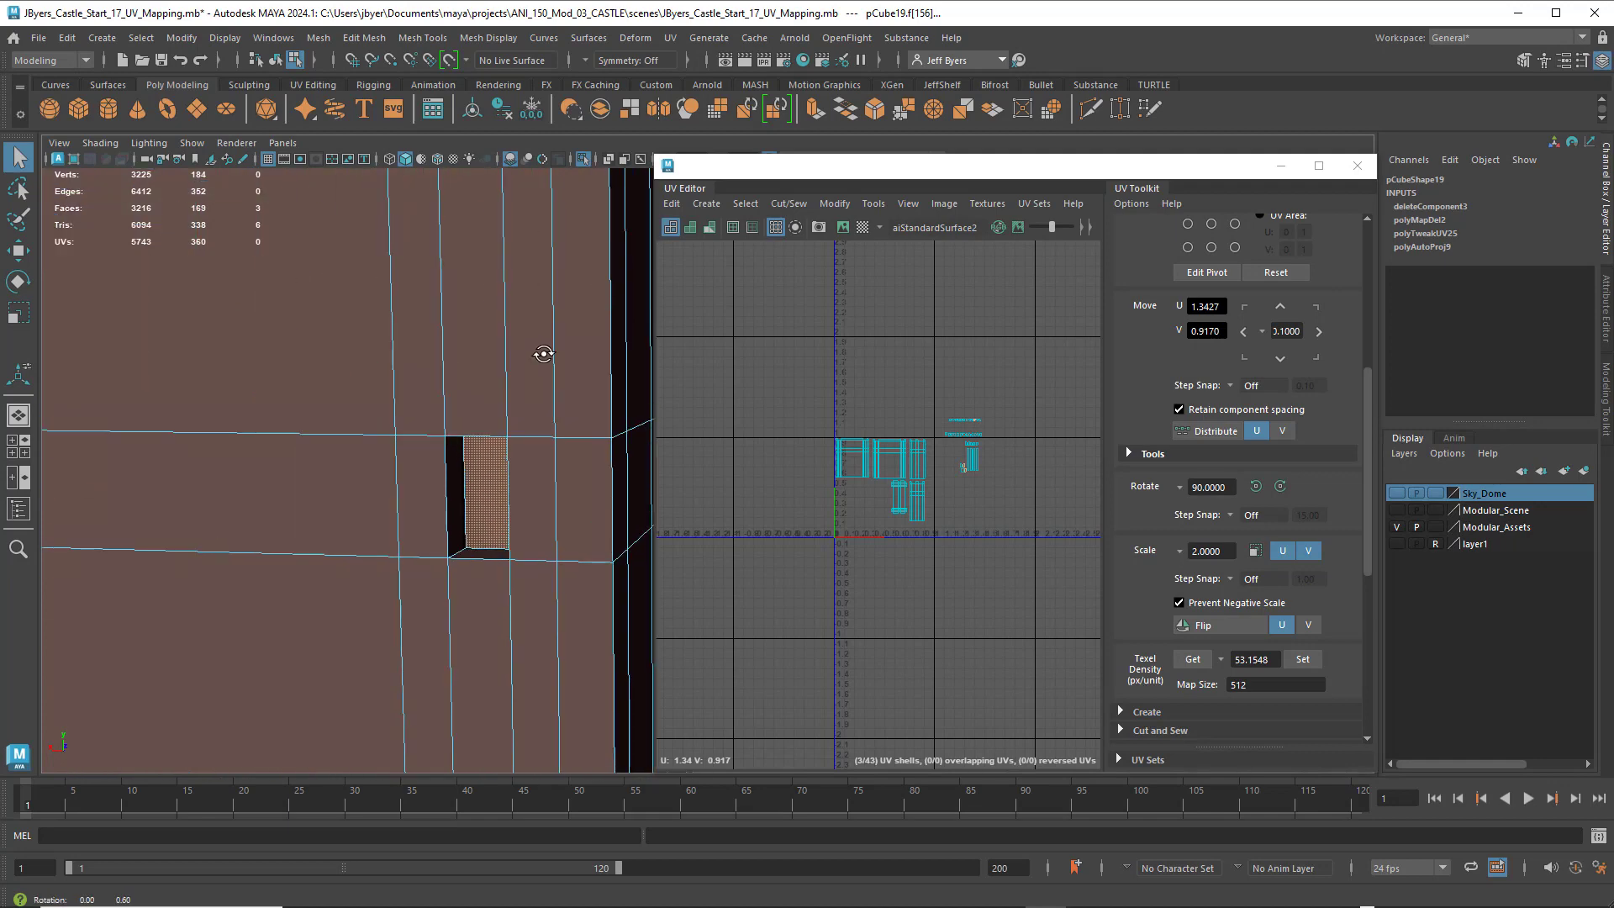
{"action": "left_click_drag", "start_coordinate": [544, 351], "coordinate": [526, 360], "text": "alt"}
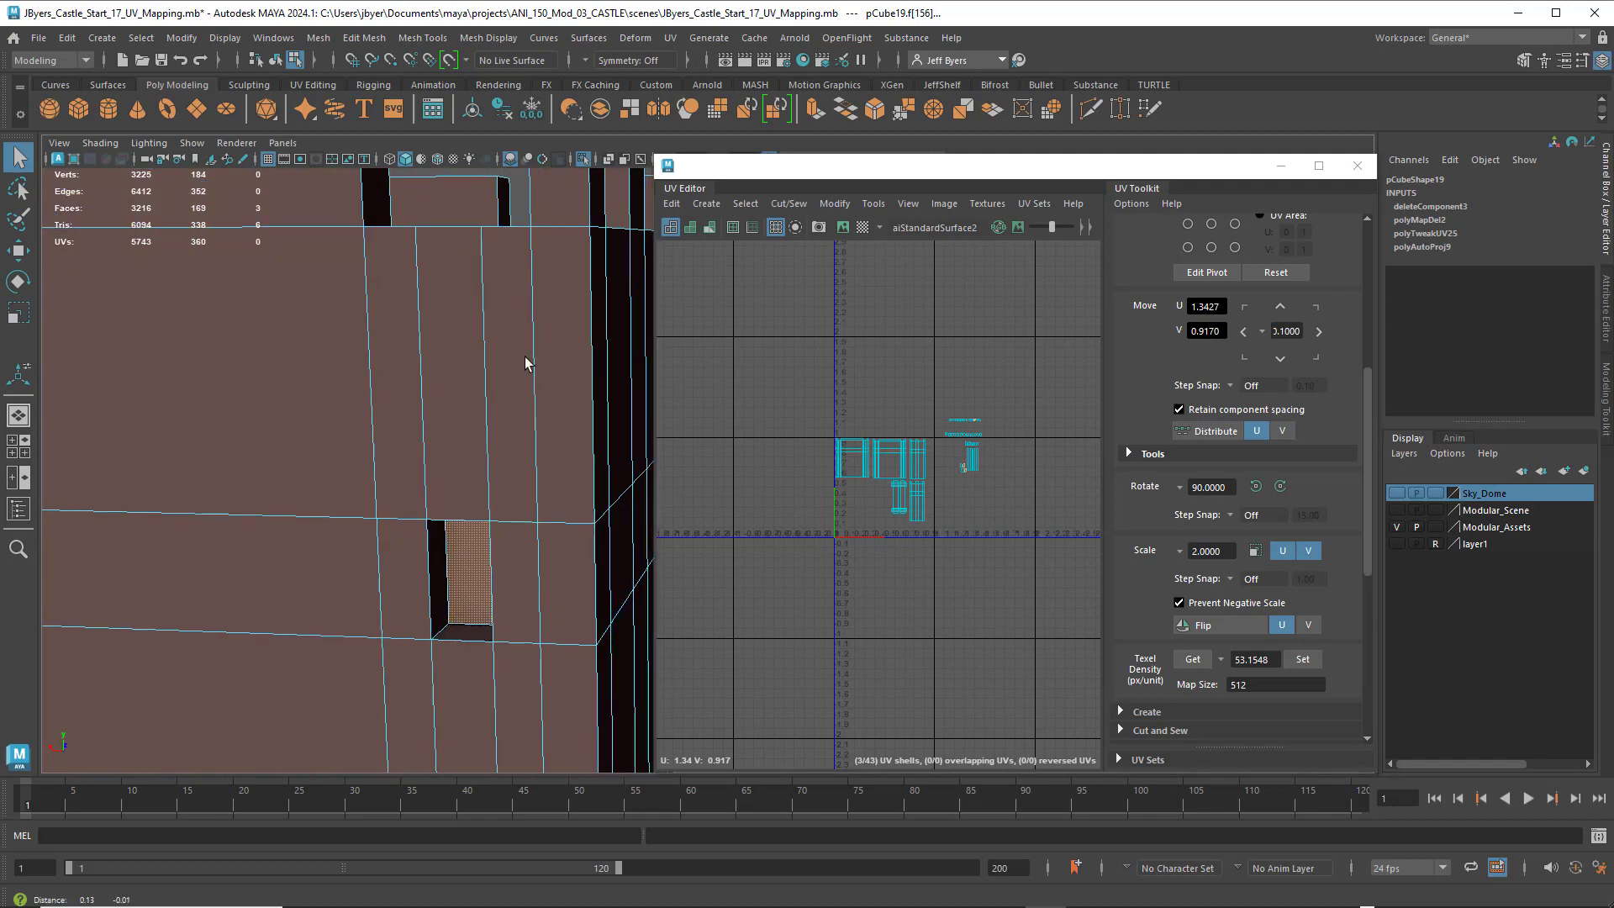
{"action": "left_click", "coordinate": [469, 630], "text": "shift"}
{"action": "scroll", "coordinate": [431, 533], "scroll_direction": "down", "scroll_amount": 4}
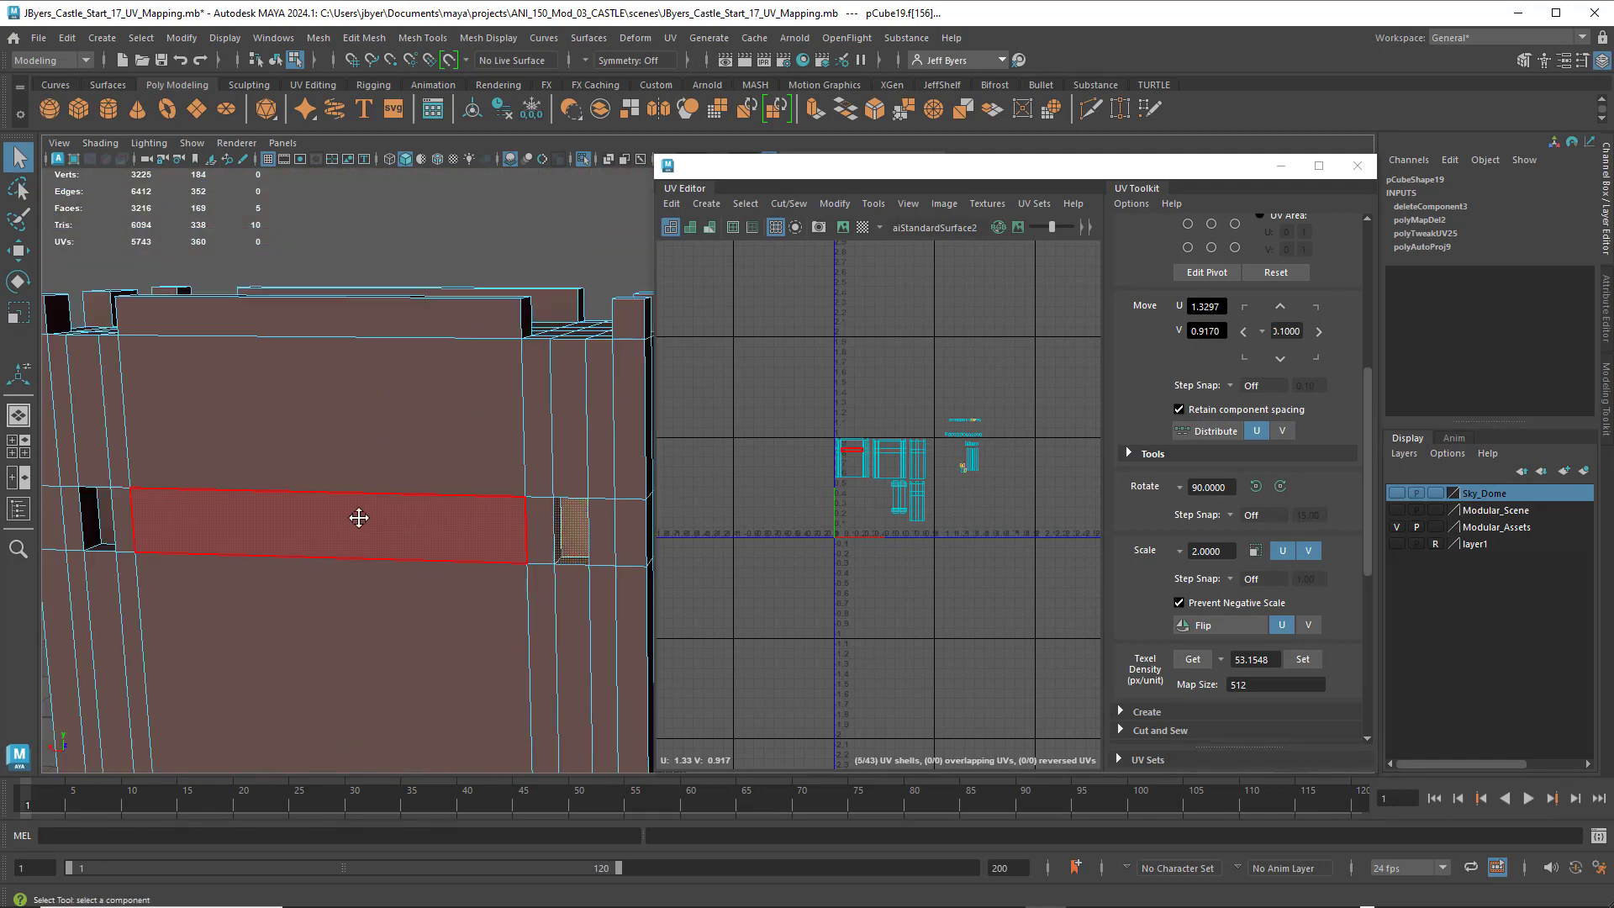
- Add all five interior faces of the second recess on the same tower wall to the selection
{"action": "middle_click_drag", "start_coordinate": [358, 517], "coordinate": [551, 521], "text": "alt"}
{"action": "scroll", "coordinate": [458, 514], "scroll_direction": "up", "scroll_amount": 4}
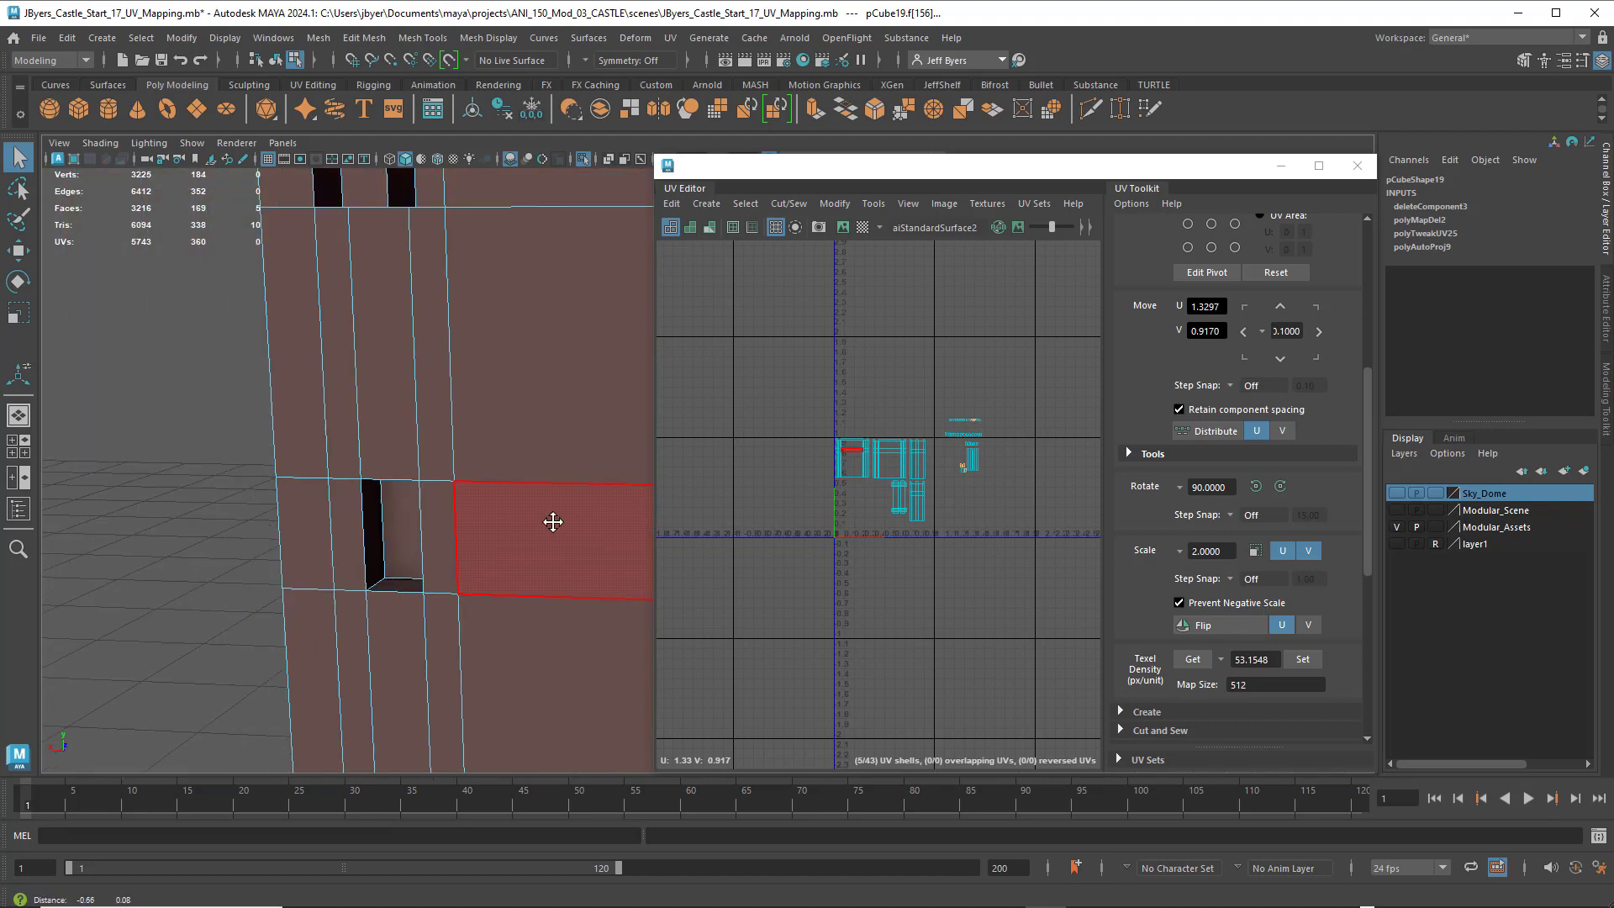
{"action": "left_click", "coordinate": [401, 586], "text": "shift"}
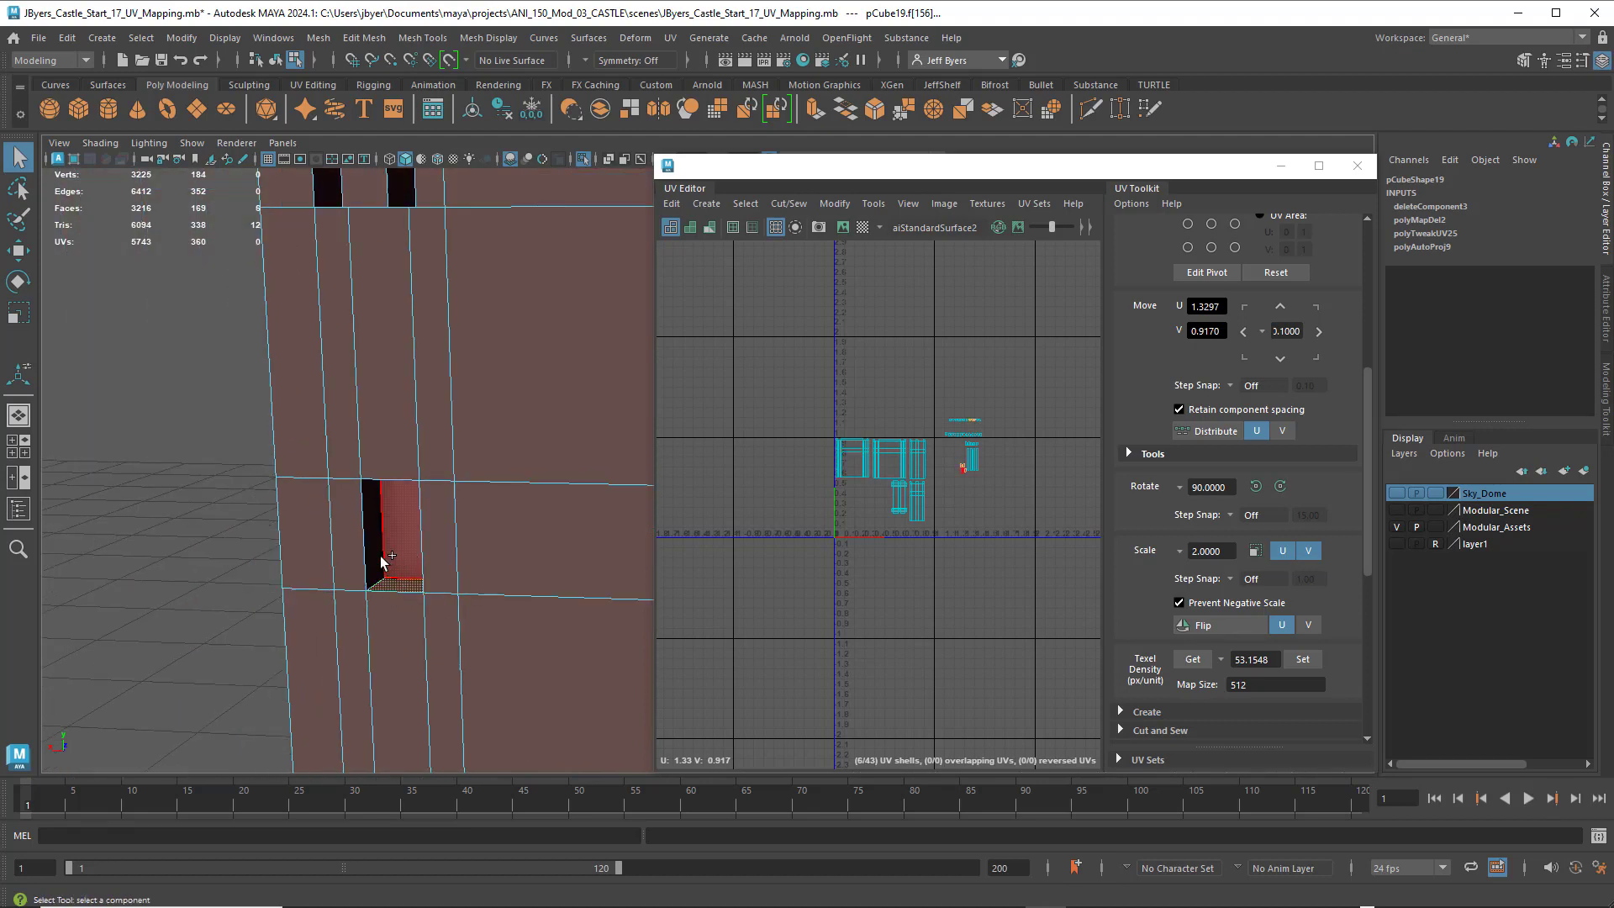
{"action": "left_click_drag", "start_coordinate": [406, 547], "coordinate": [342, 400], "text": "alt"}
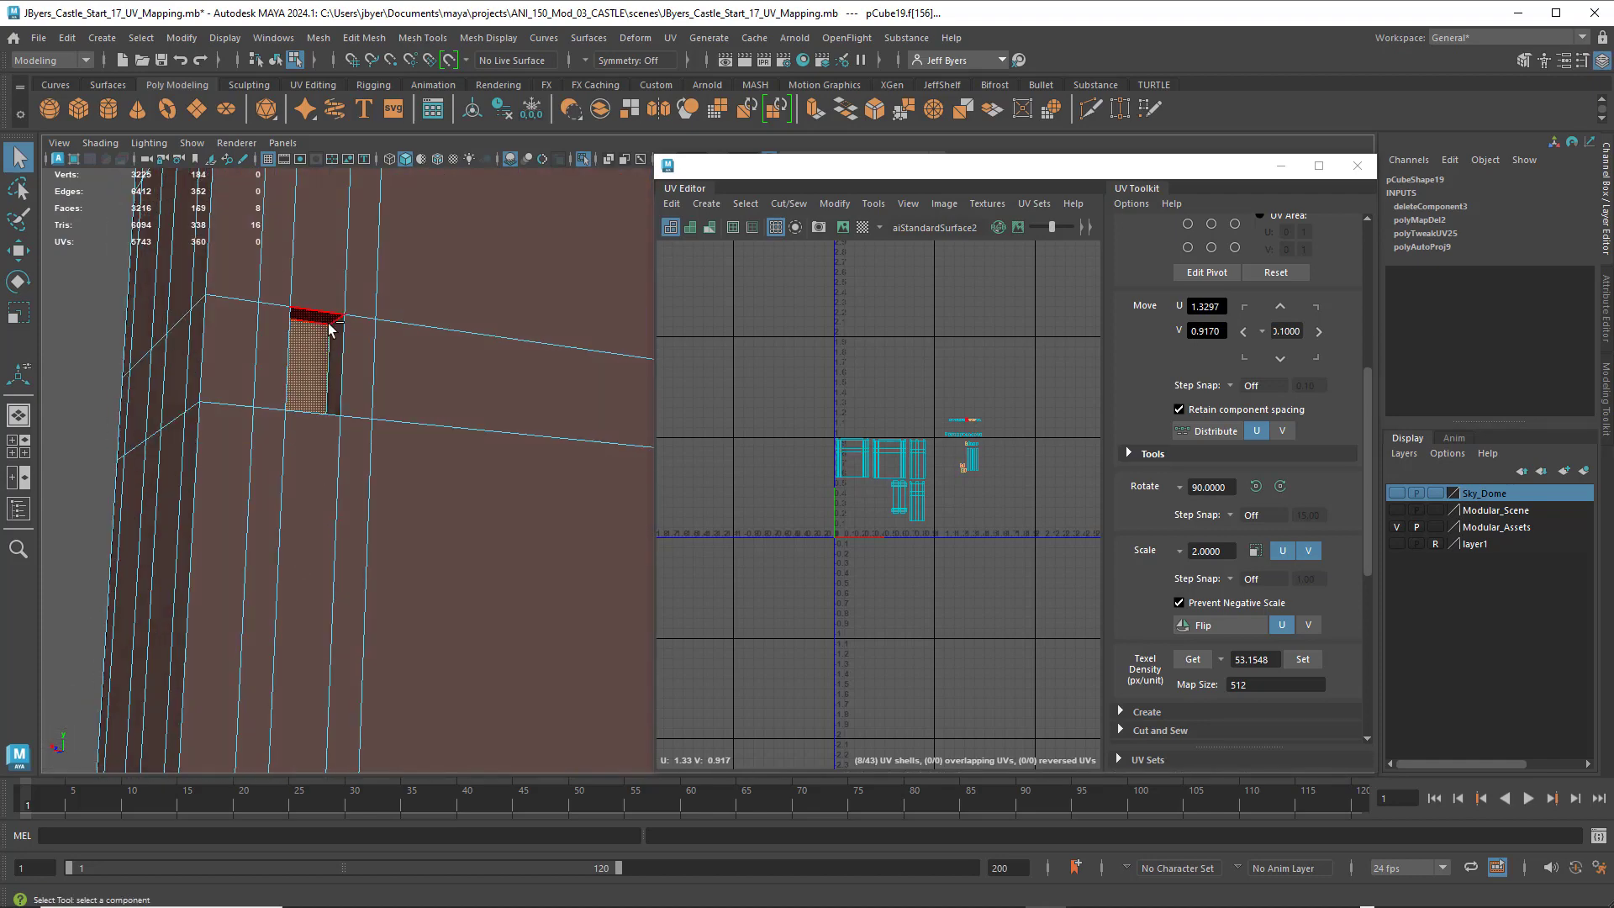
{"action": "left_click", "coordinate": [320, 317], "text": "shift"}
{"action": "left_click", "coordinate": [338, 359], "text": "shift"}
- Maximize the UV Editor and move the ten selected recess shells into the 0–1 tile below the first large wall shell
{"action": "scroll", "coordinate": [932, 504], "scroll_direction": "up", "scroll_amount": 5}
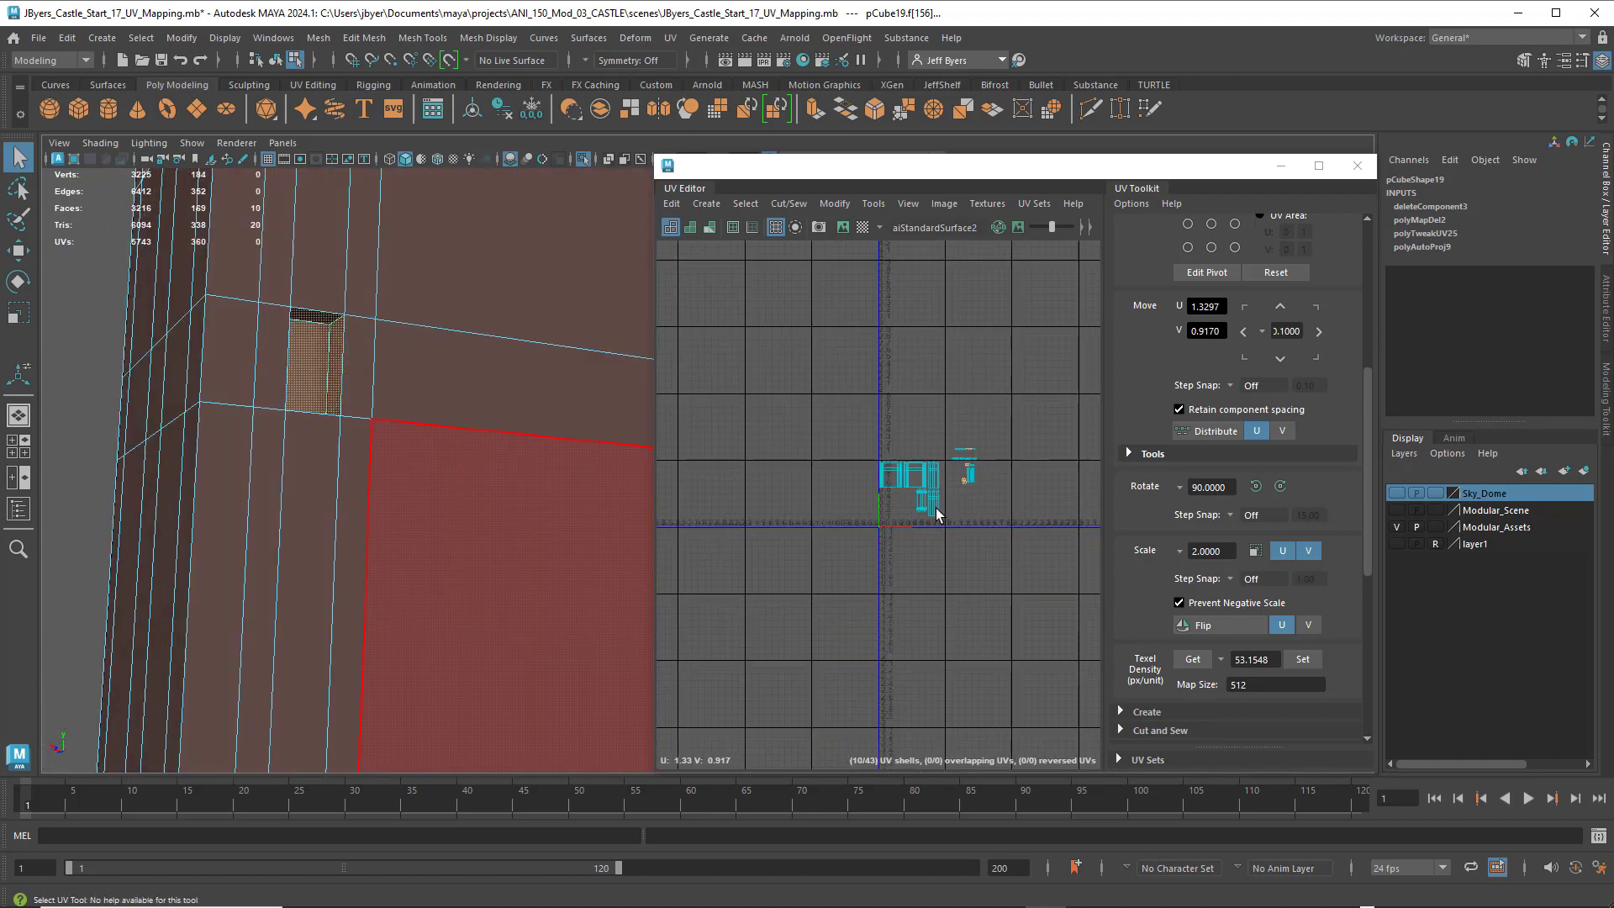
{"action": "left_click_drag", "start_coordinate": [838, 170], "coordinate": [643, 27]}
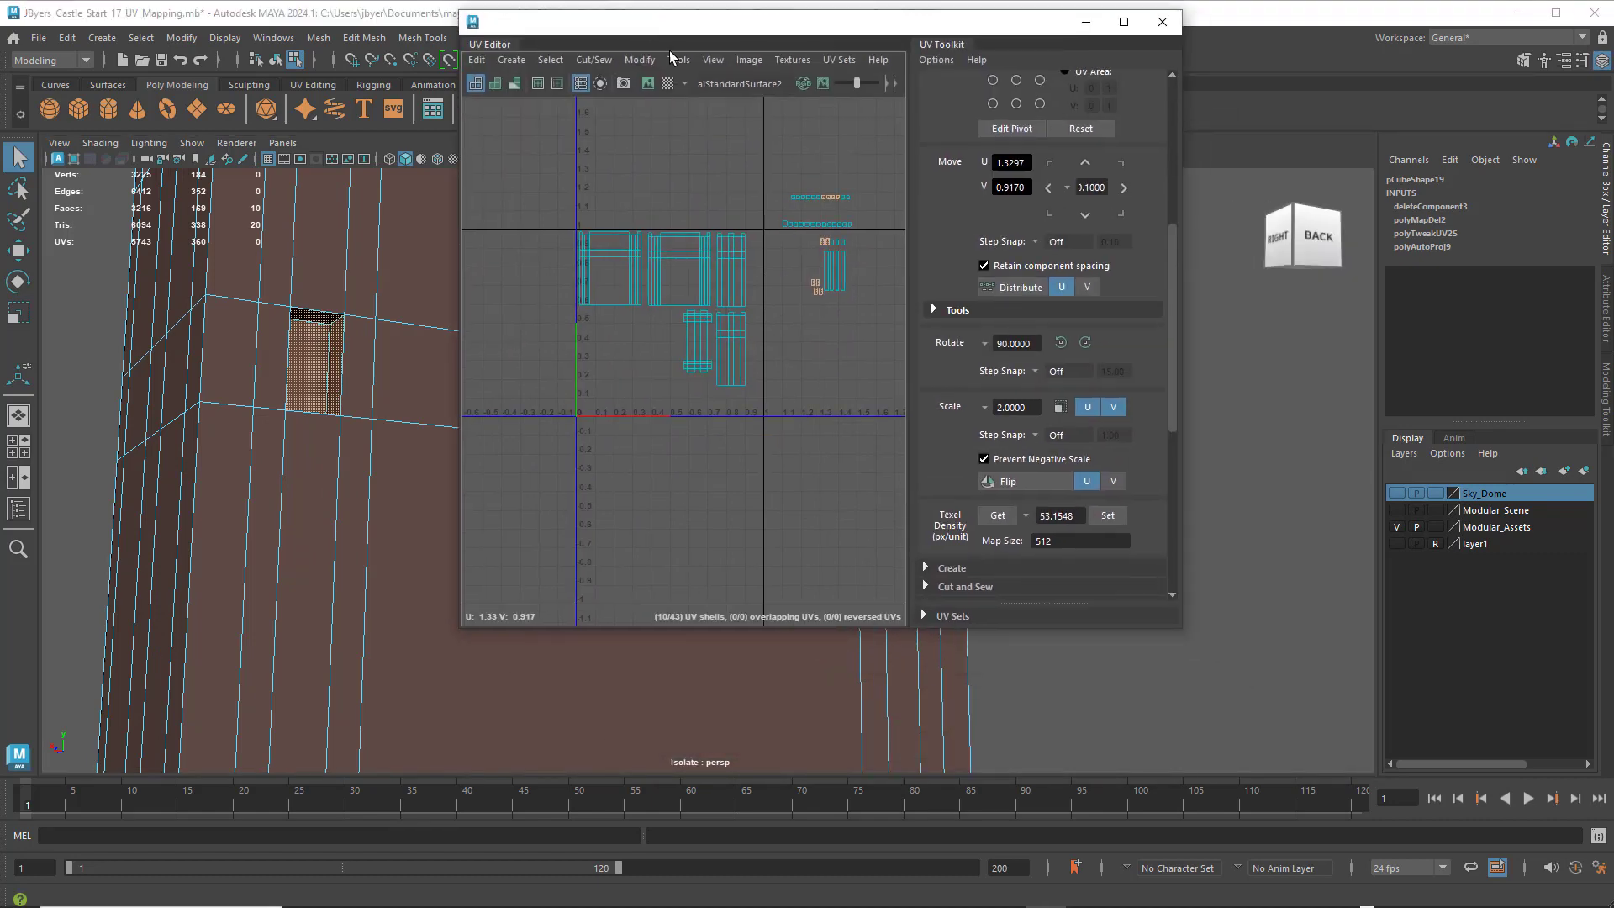
{"action": "double_click", "coordinate": [670, 30]}
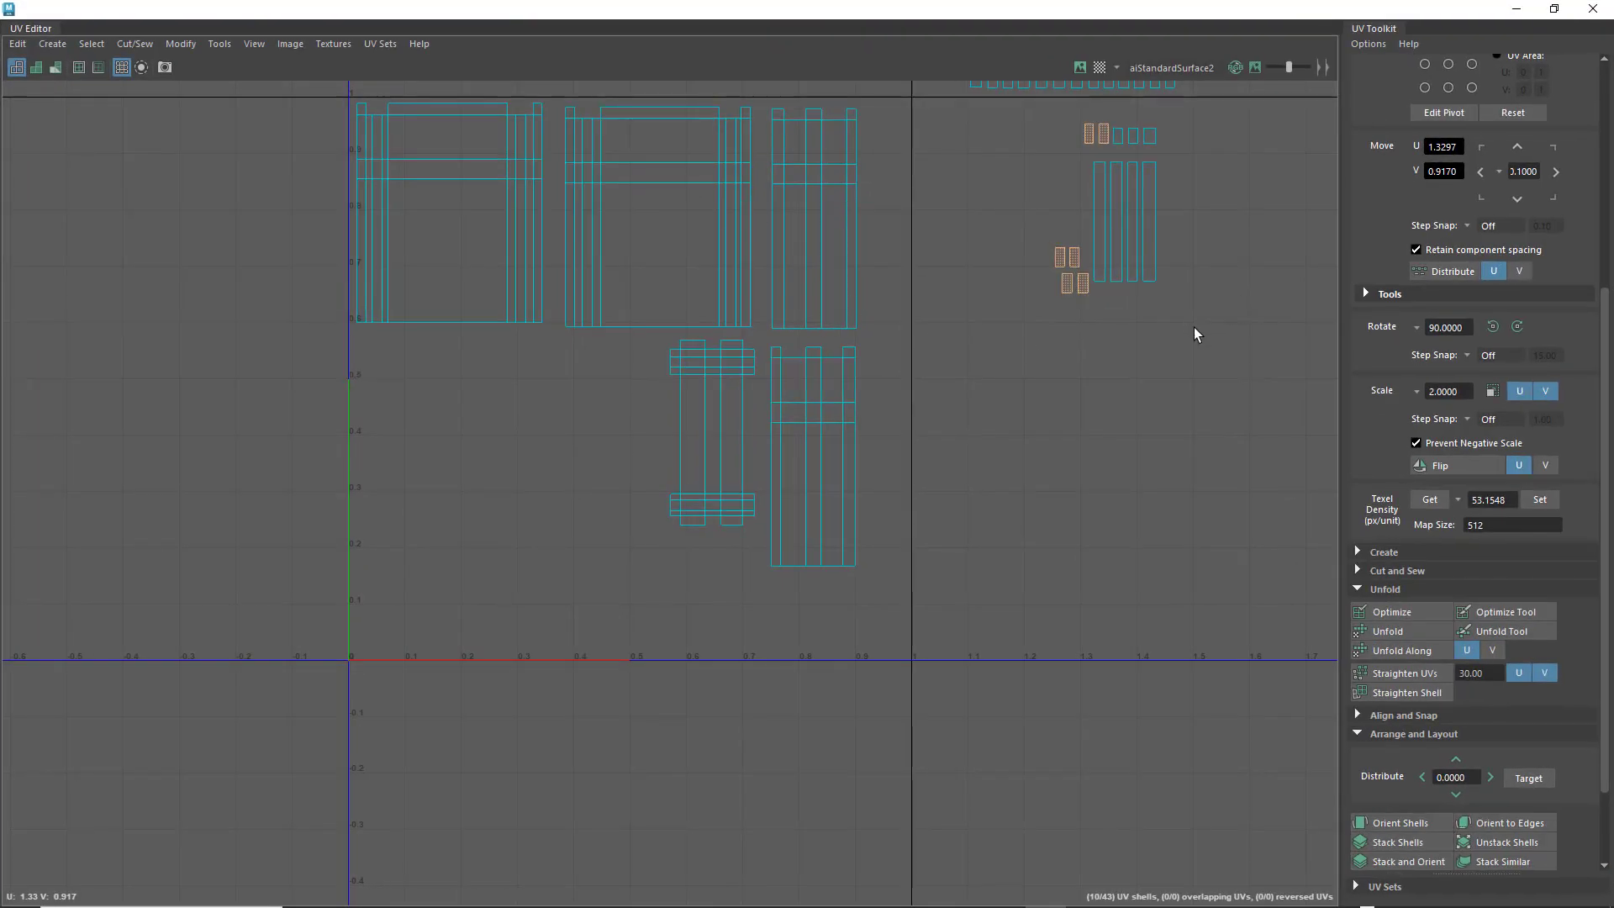
{"action": "scroll", "coordinate": [1163, 338], "scroll_direction": "down", "scroll_amount": 3}
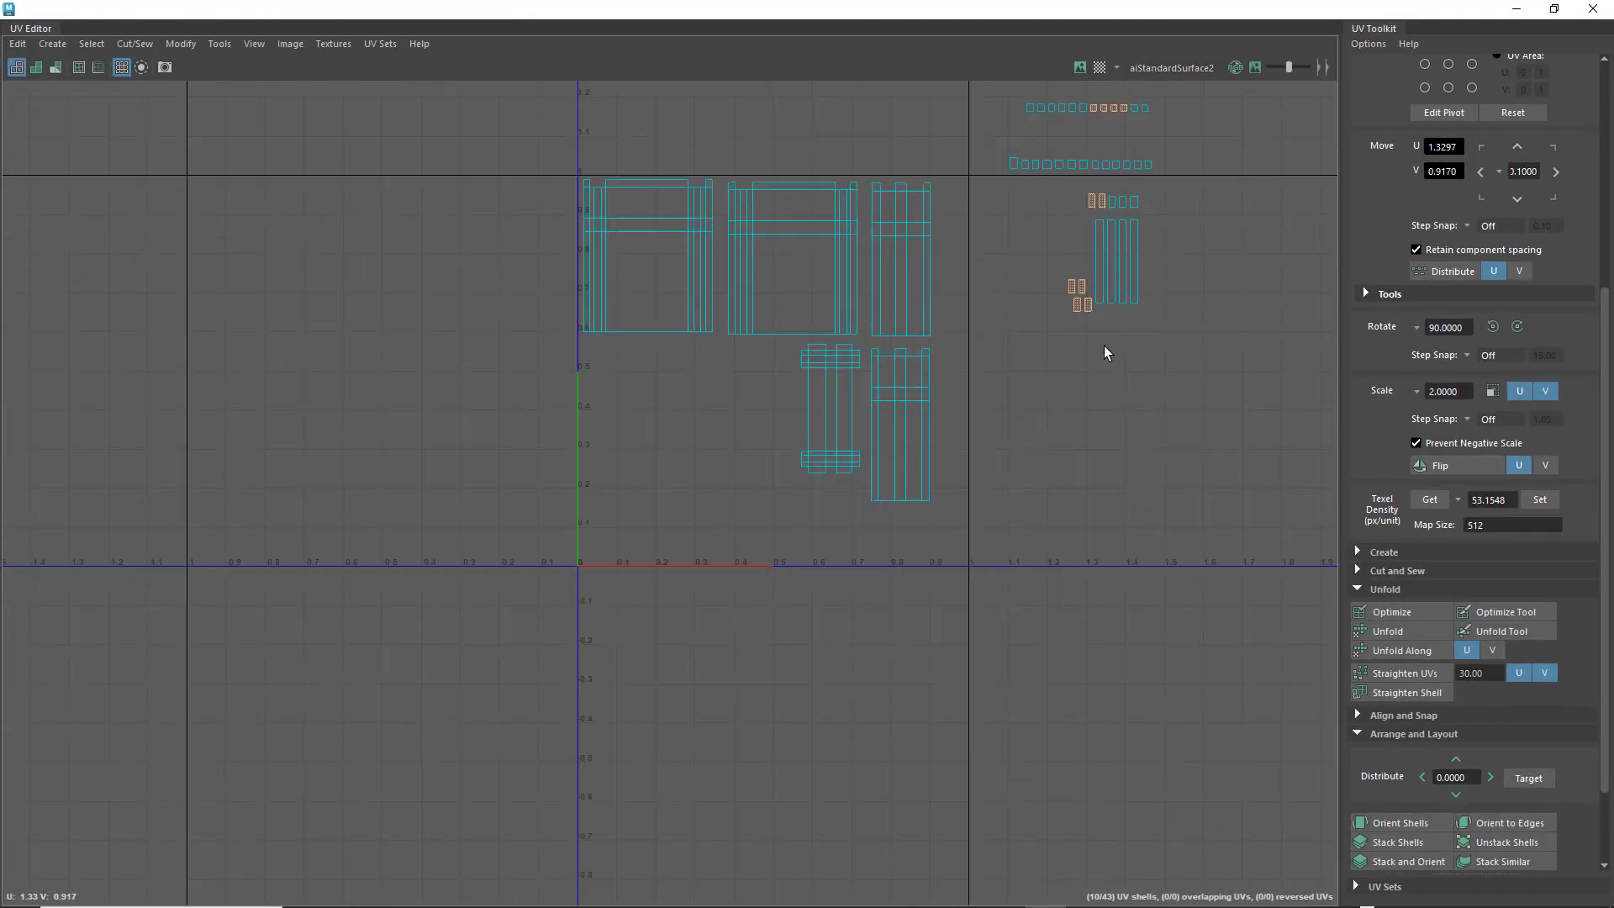
{"action": "middle_click_drag", "start_coordinate": [1123, 340], "coordinate": [1054, 427], "text": "alt"}
{"action": "key", "text": "w"}
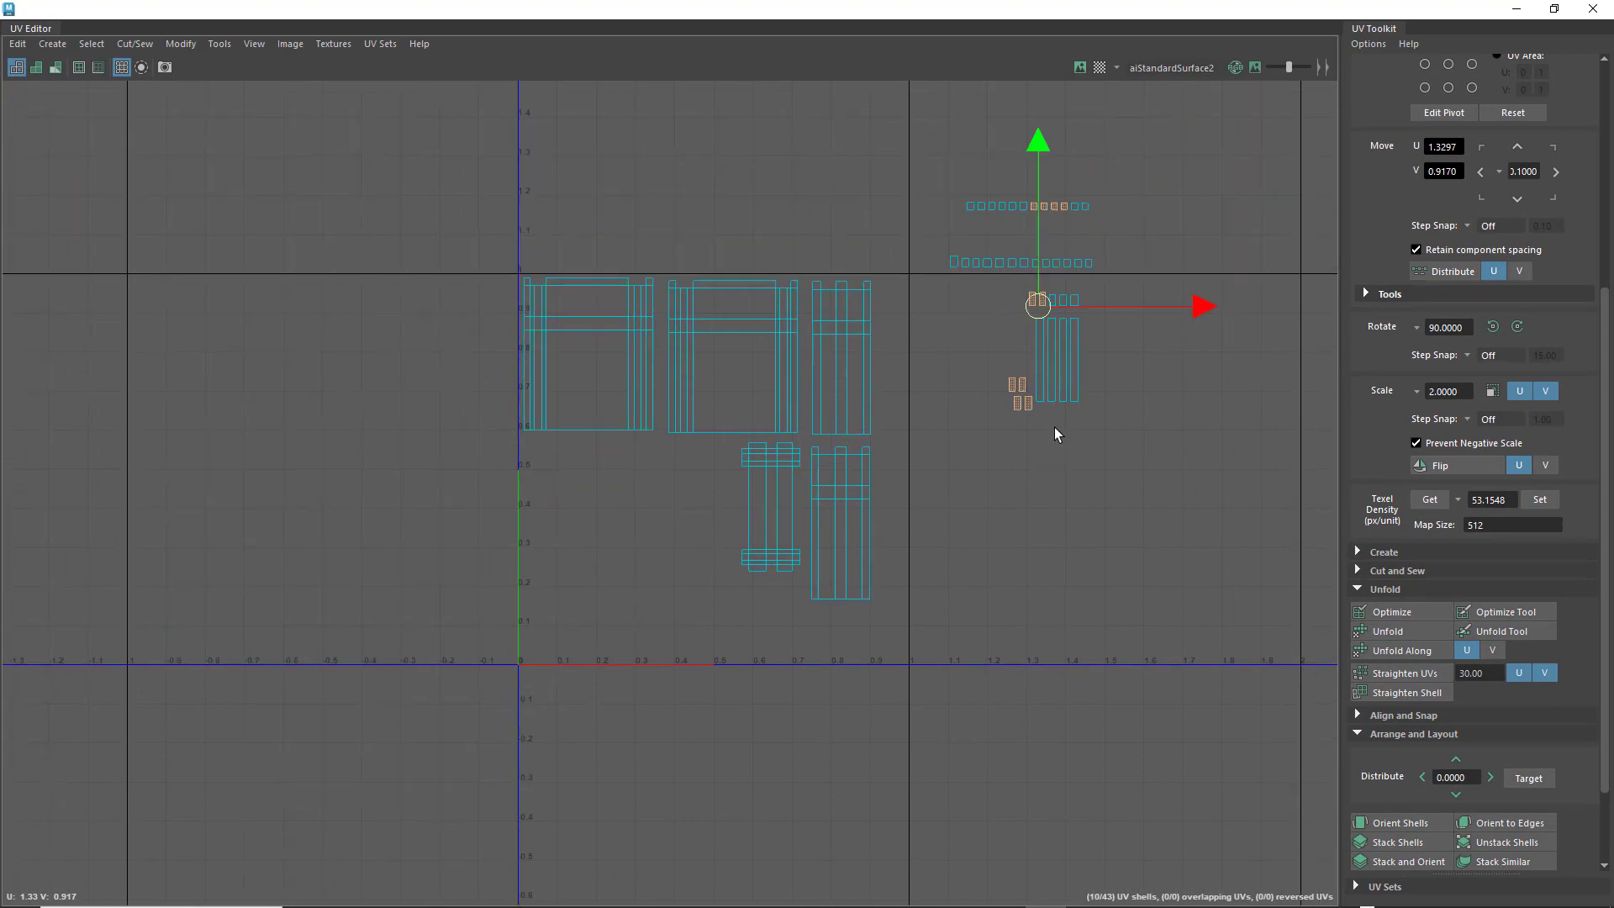
{"action": "left_click_drag", "start_coordinate": [1049, 307], "coordinate": [574, 553]}
{"action": "scroll", "coordinate": [666, 509], "scroll_direction": "up", "scroll_amount": 1}
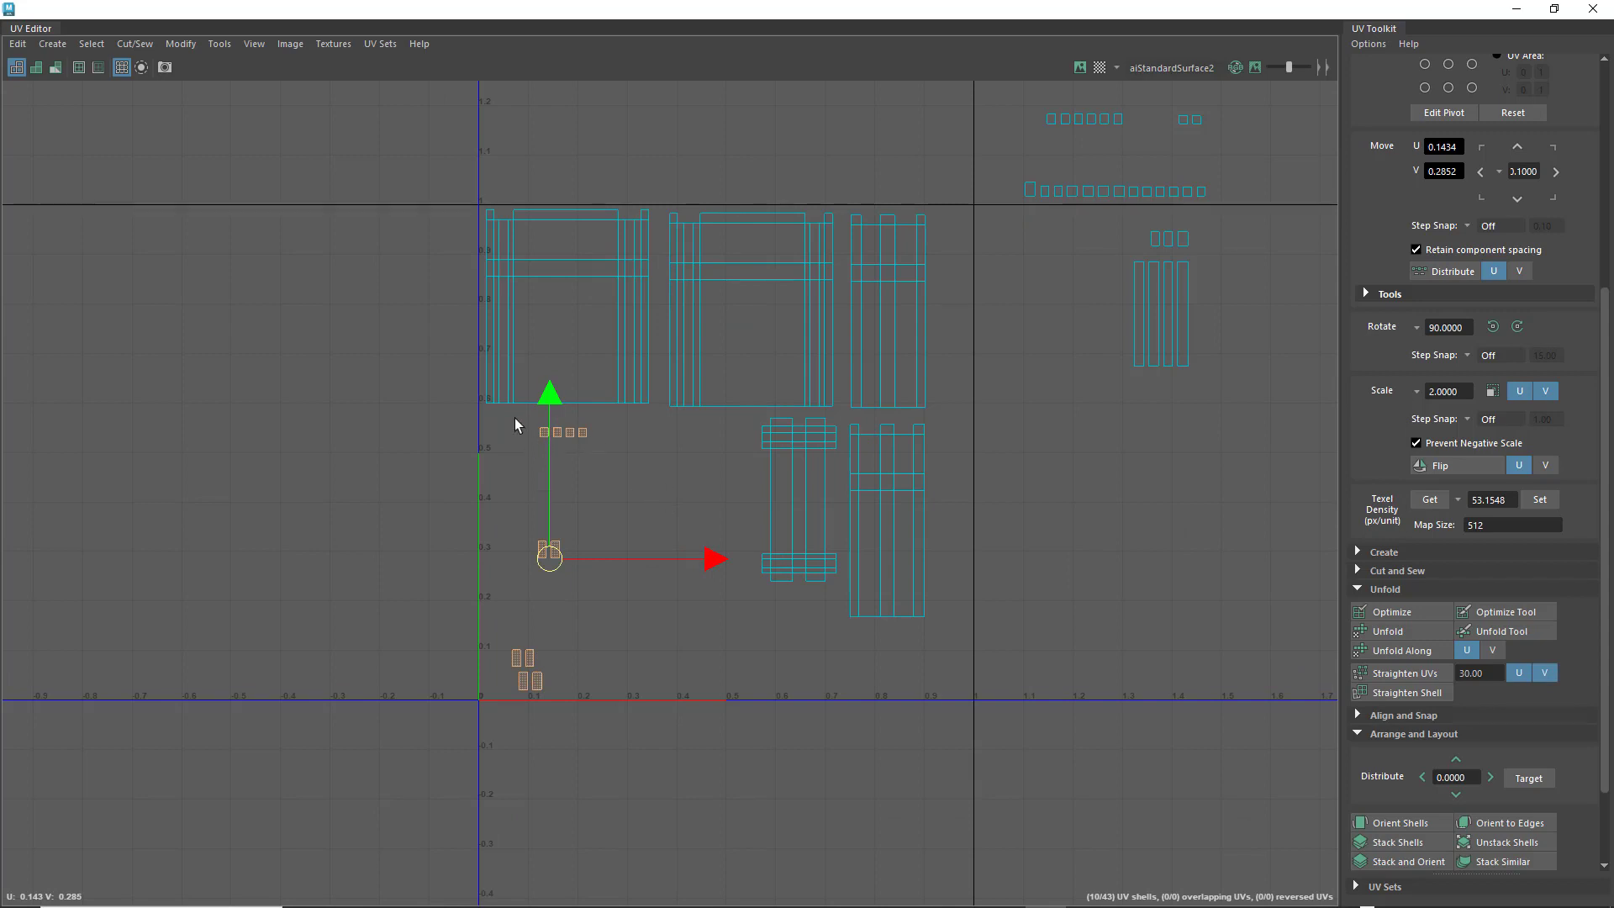
- Arrange the ten recess shells into three compact rows near the 0,0 corner of the UV tile
{"action": "left_click_drag", "start_coordinate": [515, 425], "coordinate": [530, 632]}
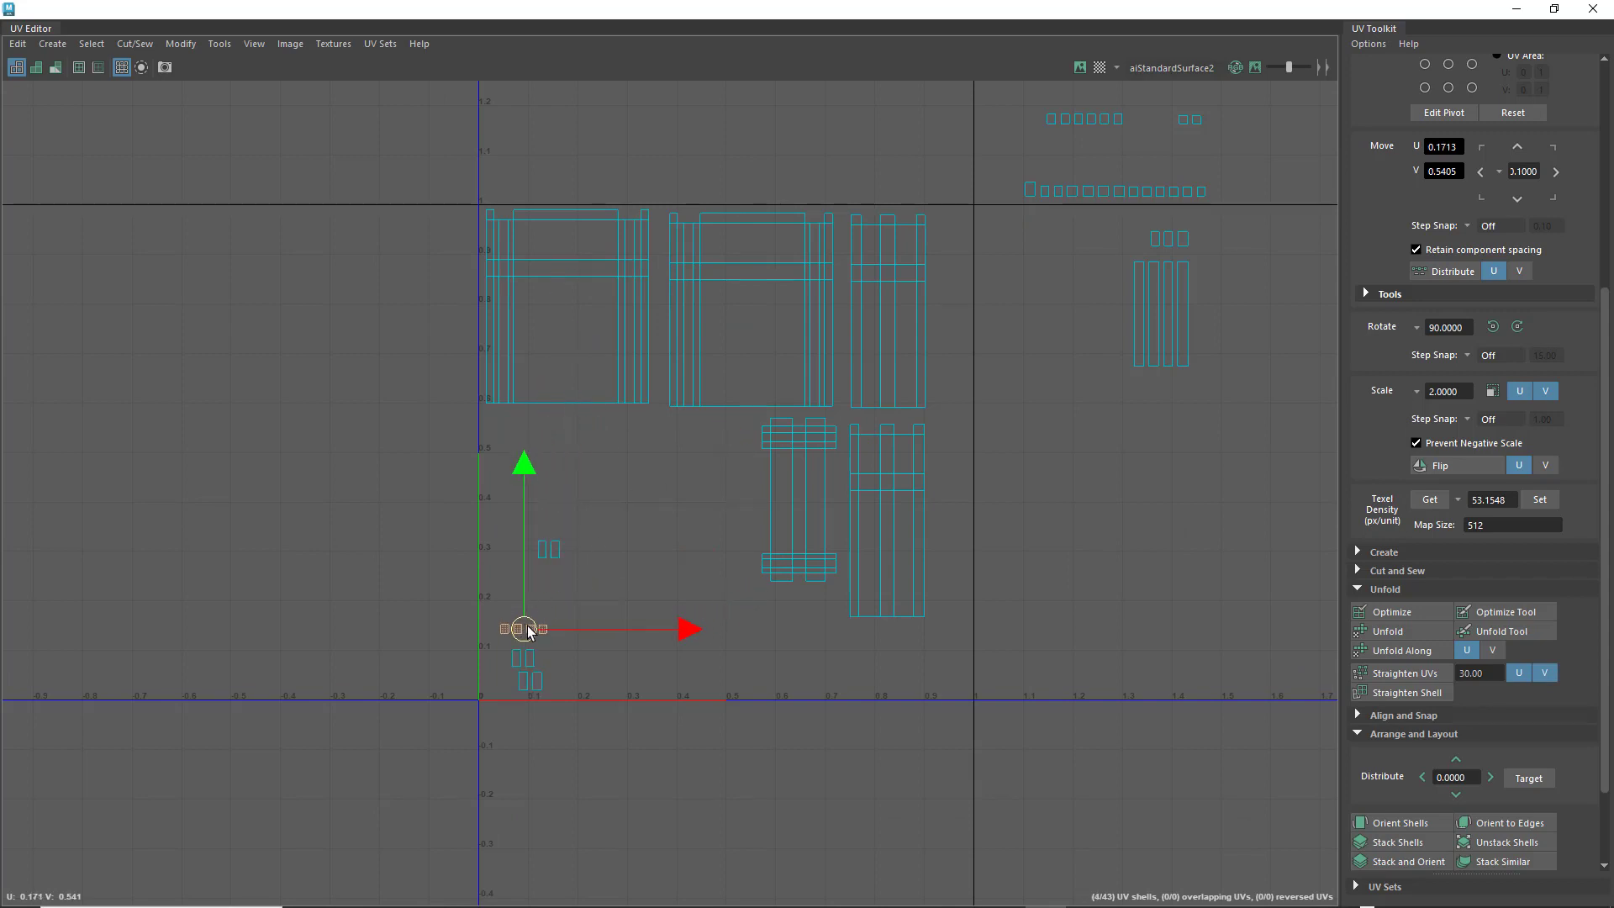
{"action": "left_click_drag", "start_coordinate": [559, 565], "coordinate": [561, 567]}
{"action": "left_click_drag", "start_coordinate": [549, 551], "coordinate": [551, 697]}
{"action": "left_click", "coordinate": [547, 678]}
{"action": "right_click_drag", "start_coordinate": [542, 626], "coordinate": [481, 604]}
{"action": "left_click_drag", "start_coordinate": [564, 661], "coordinate": [524, 677]}
{"action": "left_click", "coordinate": [522, 682]}
{"action": "left_click", "coordinate": [582, 577]}
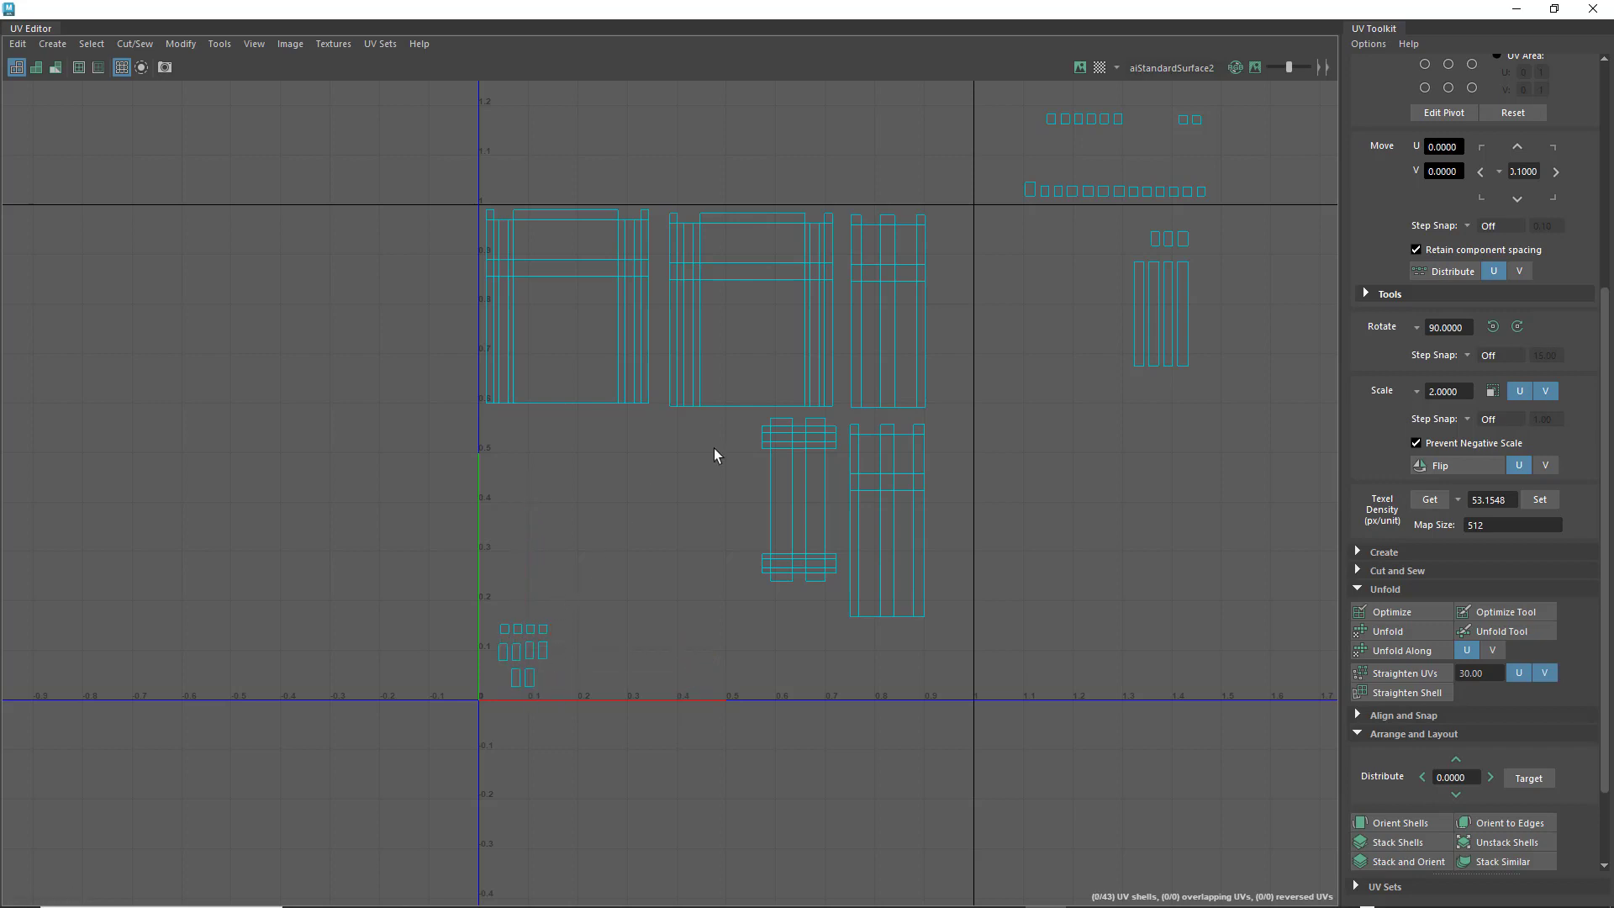
- Move the four long strip shells below the first large wall shell and the eight-shell row of small squares beside them
{"action": "scroll", "coordinate": [1127, 359], "scroll_direction": "down", "scroll_amount": 3}
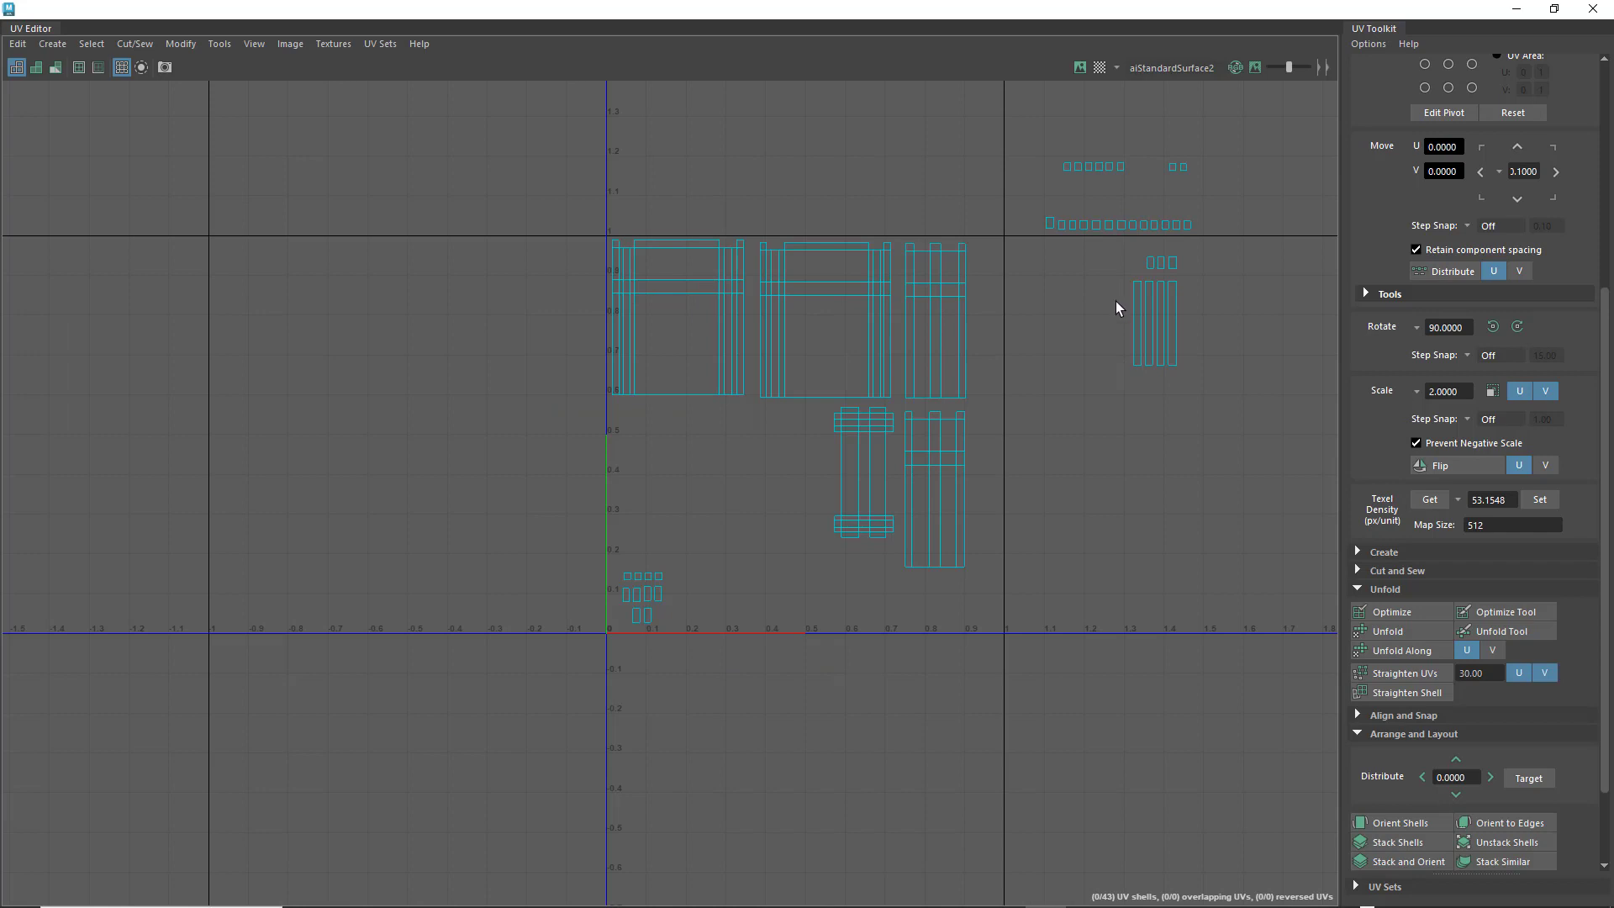
{"action": "left_click_drag", "start_coordinate": [1116, 301], "coordinate": [639, 445]}
{"action": "left_click_drag", "start_coordinate": [1278, 192], "coordinate": [1256, 180]}
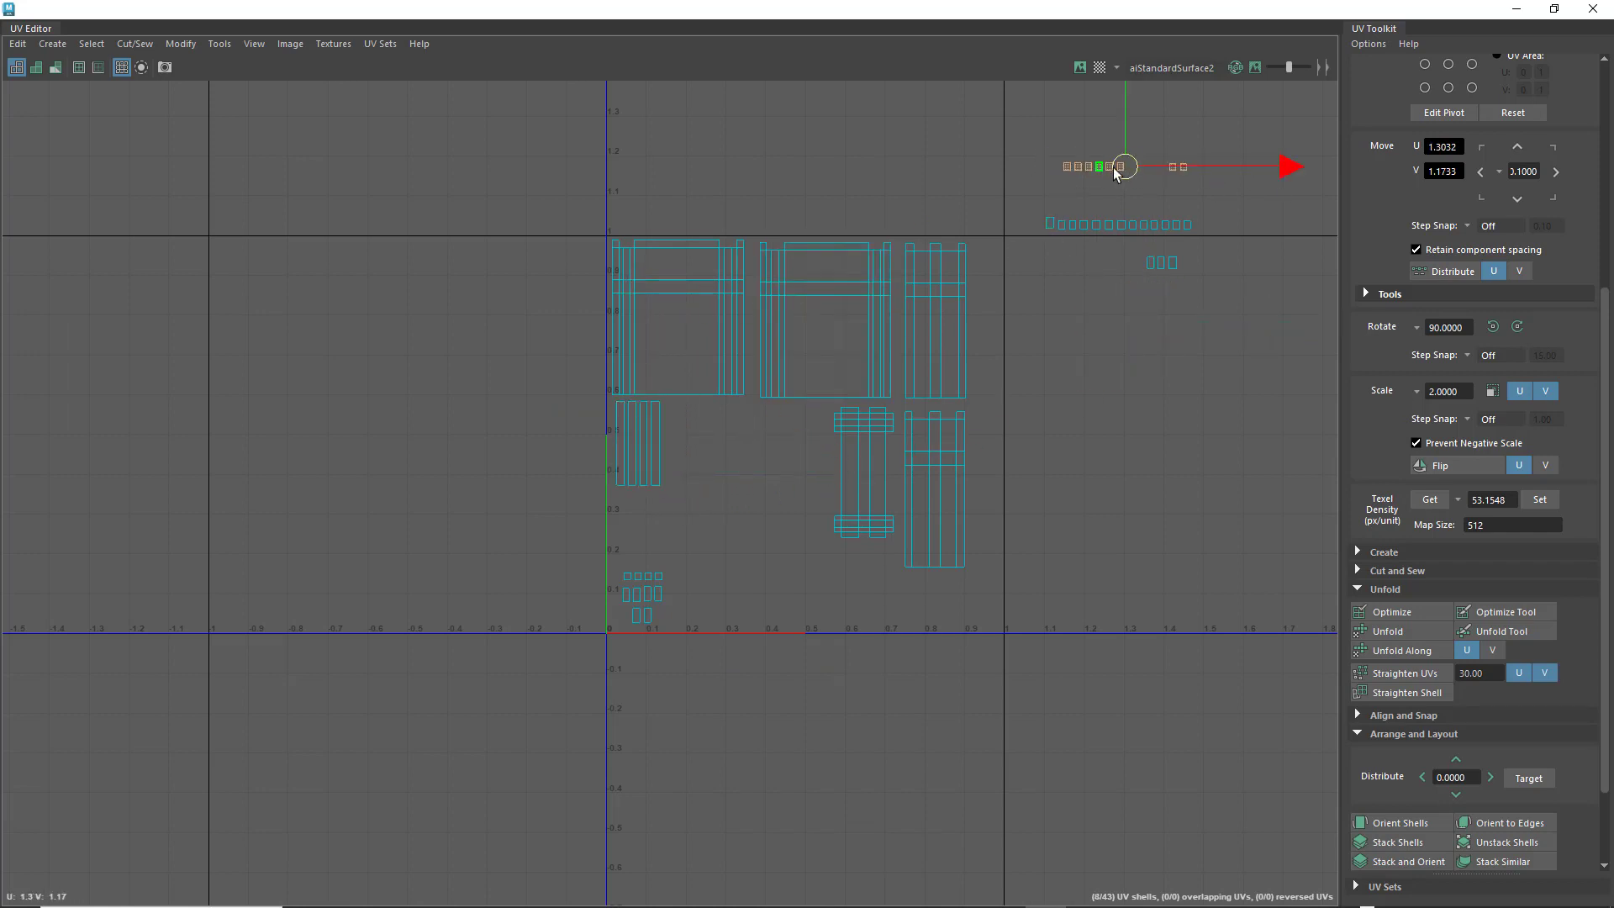
{"action": "left_click_drag", "start_coordinate": [1084, 166], "coordinate": [727, 414]}
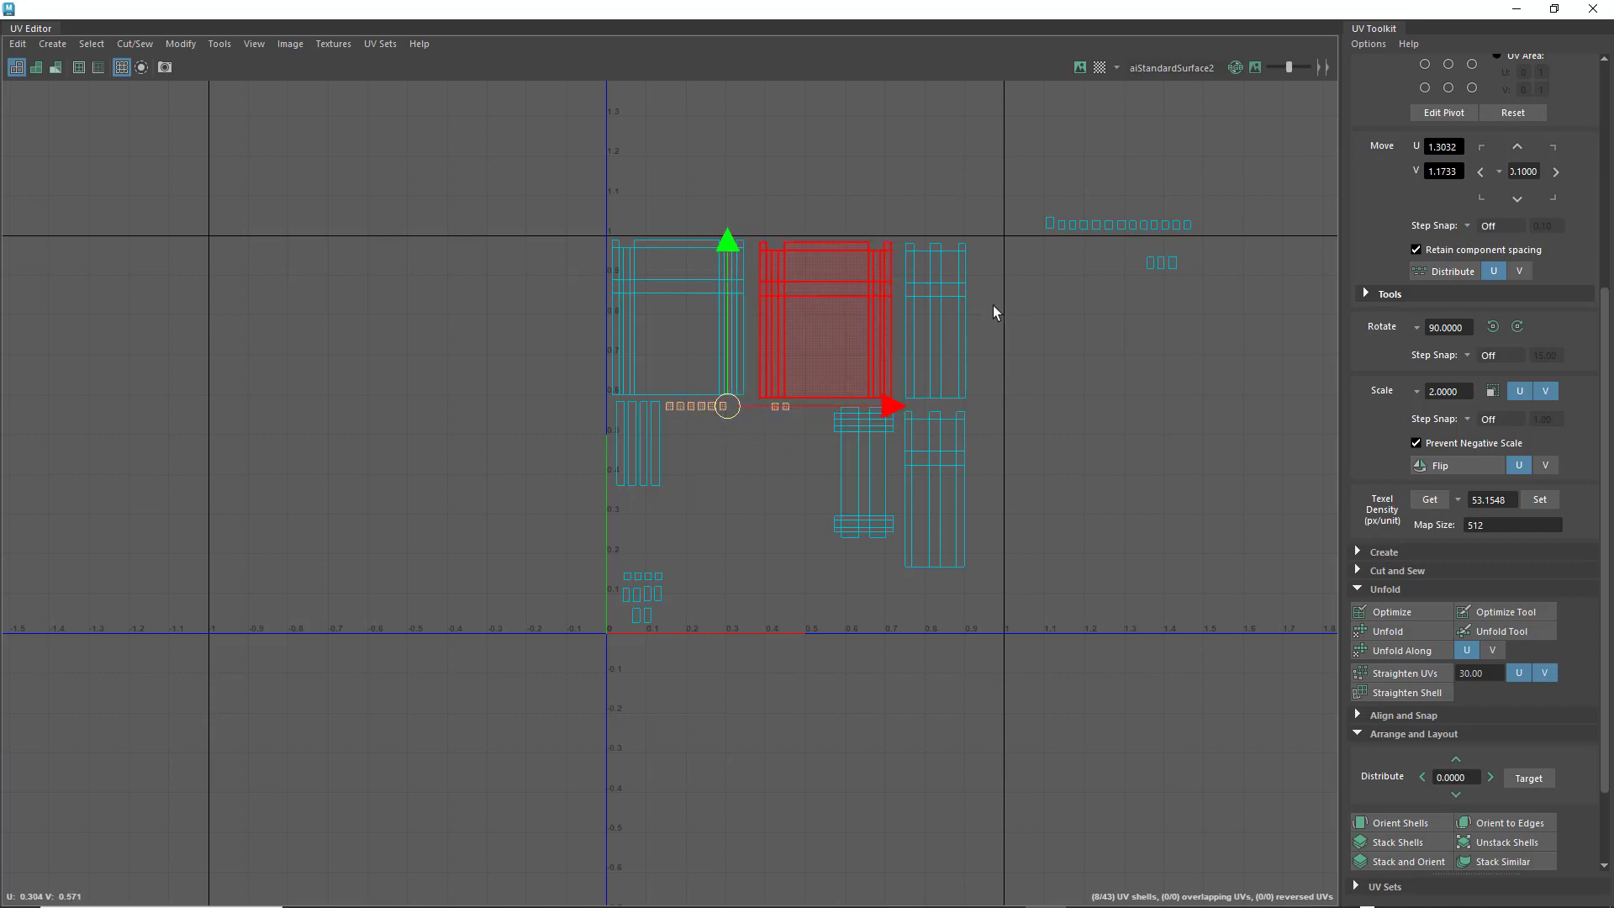
- Move the row of thirteen small shells and the group of three into the tile, stacked below the eight-shell row
{"action": "left_click_drag", "start_coordinate": [1026, 202], "coordinate": [1252, 252]}
{"action": "left_click_drag", "start_coordinate": [1126, 226], "coordinate": [739, 429]}
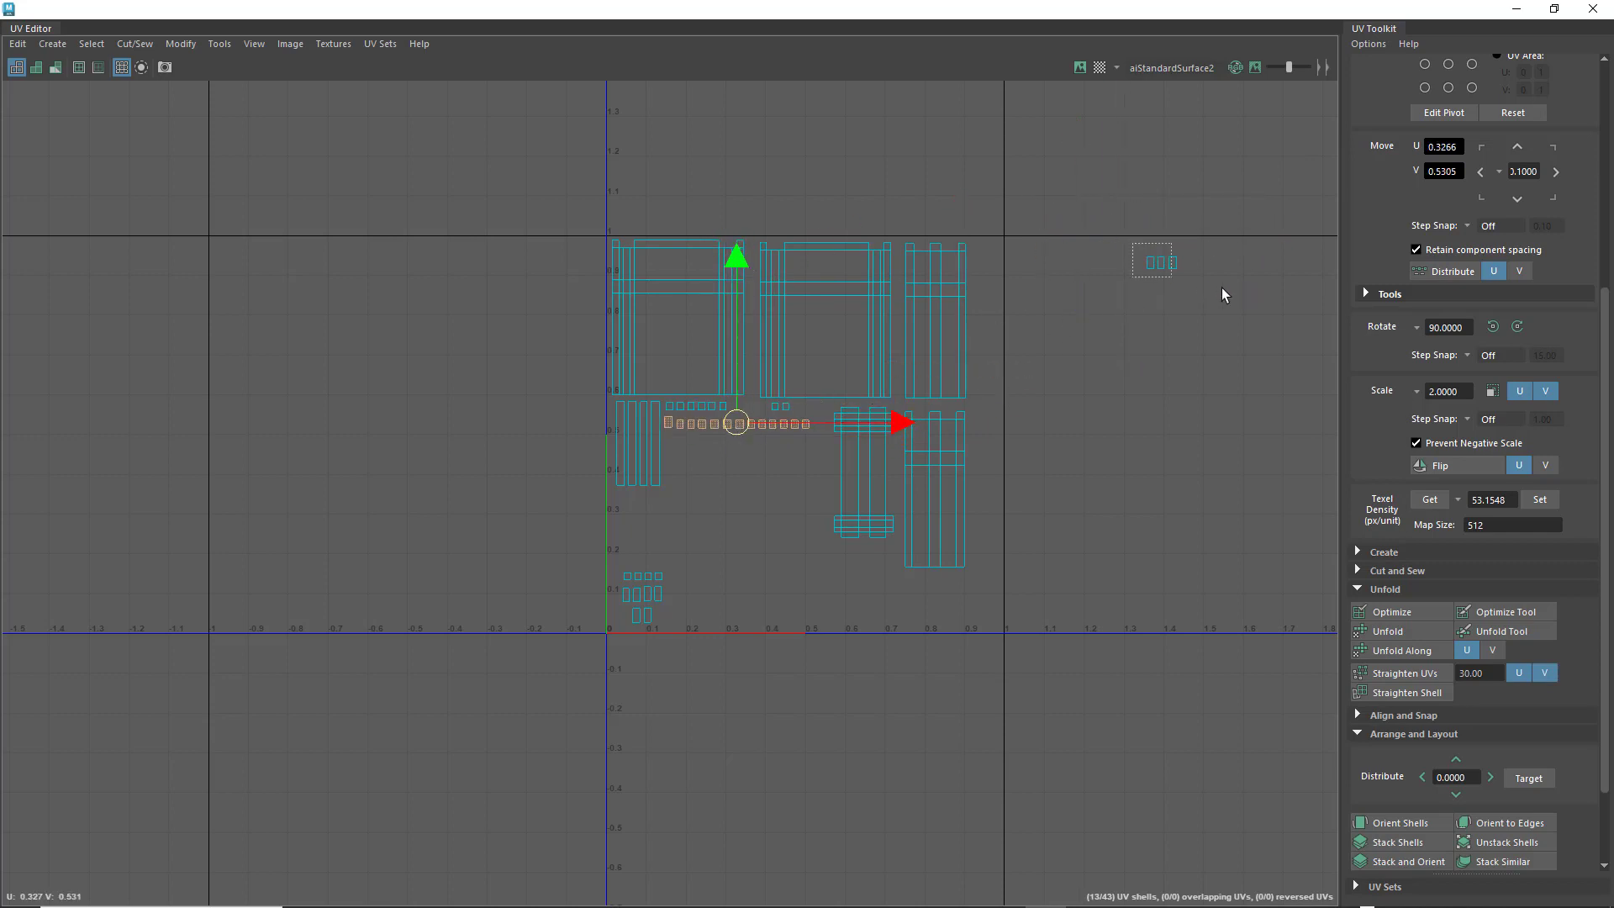
{"action": "left_click_drag", "start_coordinate": [1224, 295], "coordinate": [688, 441]}
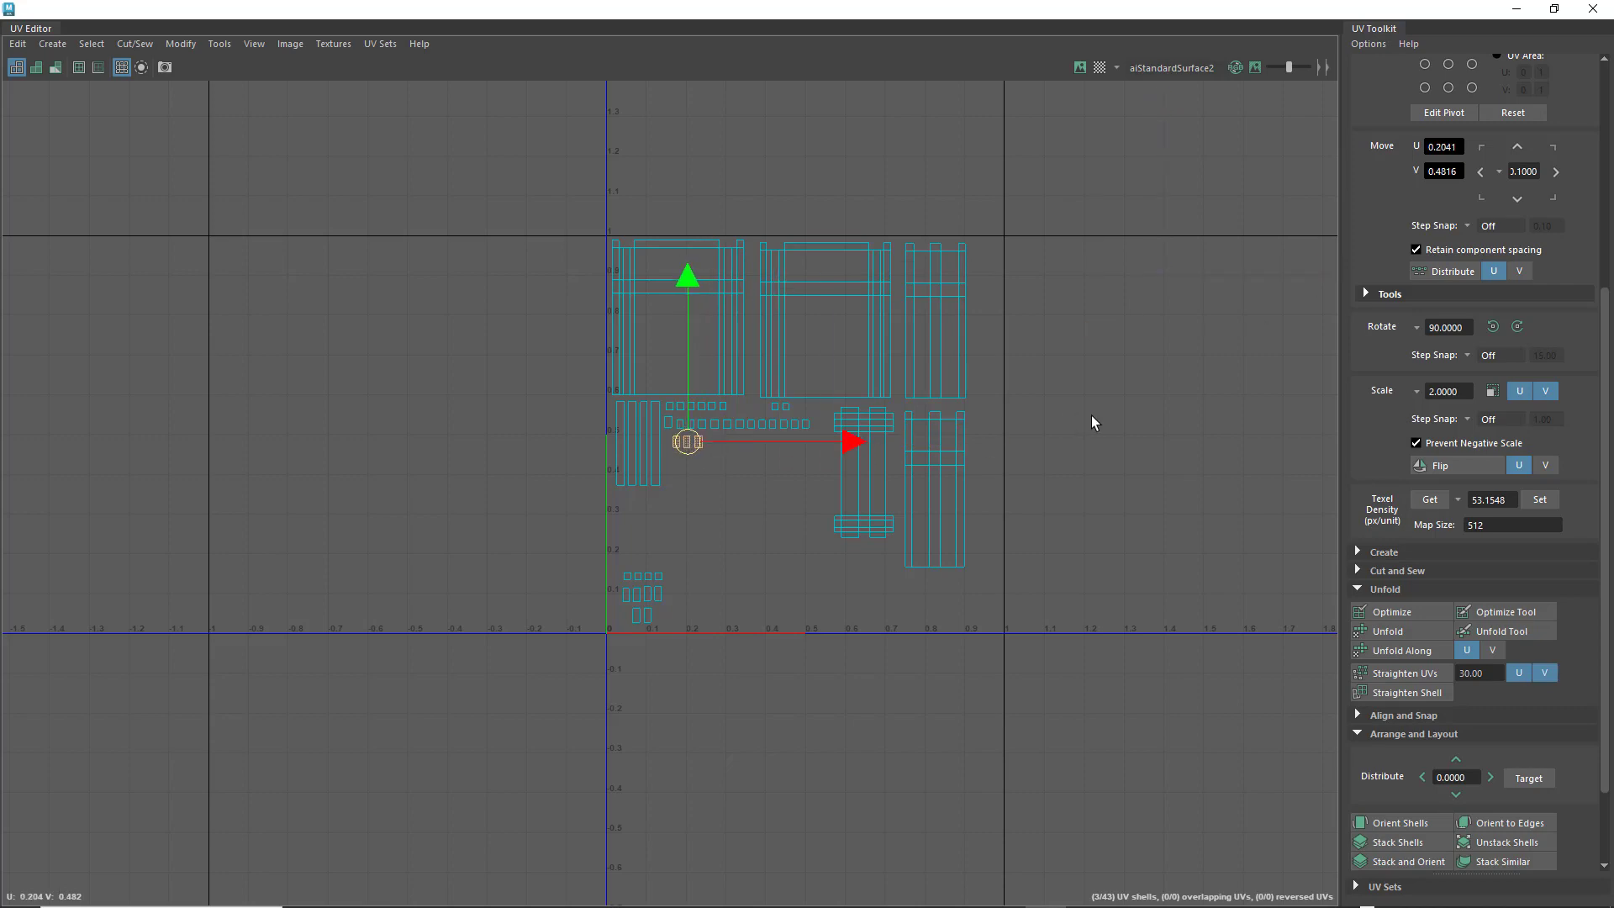
{"action": "left_click", "coordinate": [1092, 422]}
{"action": "scroll", "coordinate": [631, 349], "scroll_direction": "down", "scroll_amount": 2}
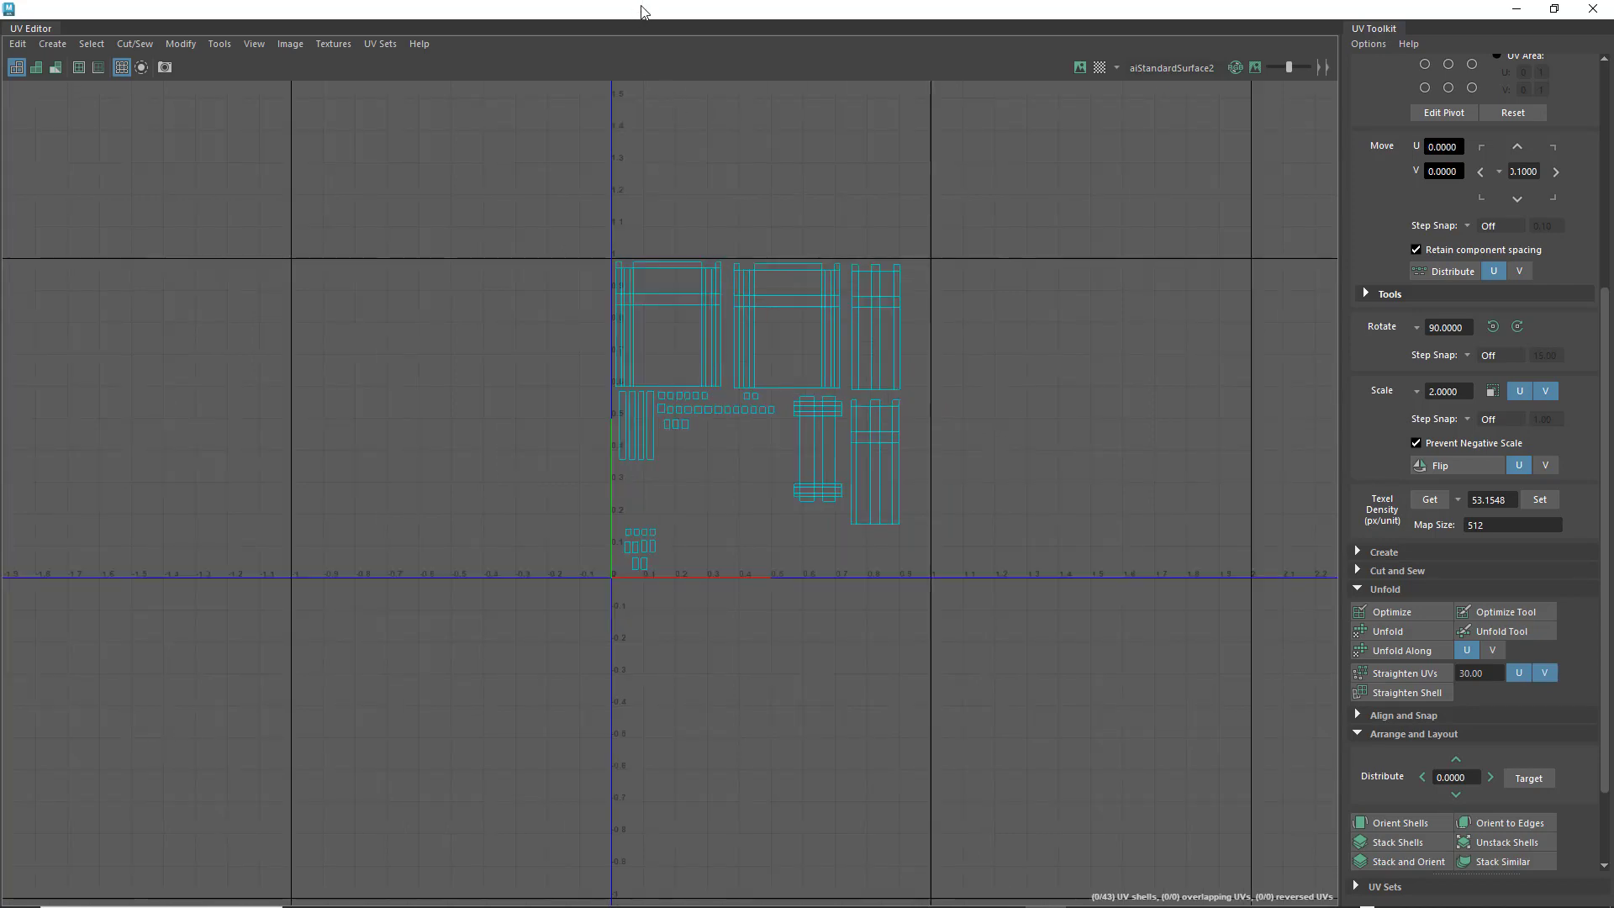
- Restore the UV Editor to a floating window and select the whole tower in object mode
{"action": "left_click_drag", "start_coordinate": [645, 13], "coordinate": [1180, 275]}
{"action": "scroll", "coordinate": [461, 396], "scroll_direction": "down", "scroll_amount": 6}
{"action": "left_click_drag", "start_coordinate": [668, 499], "coordinate": [671, 538], "text": "alt"}
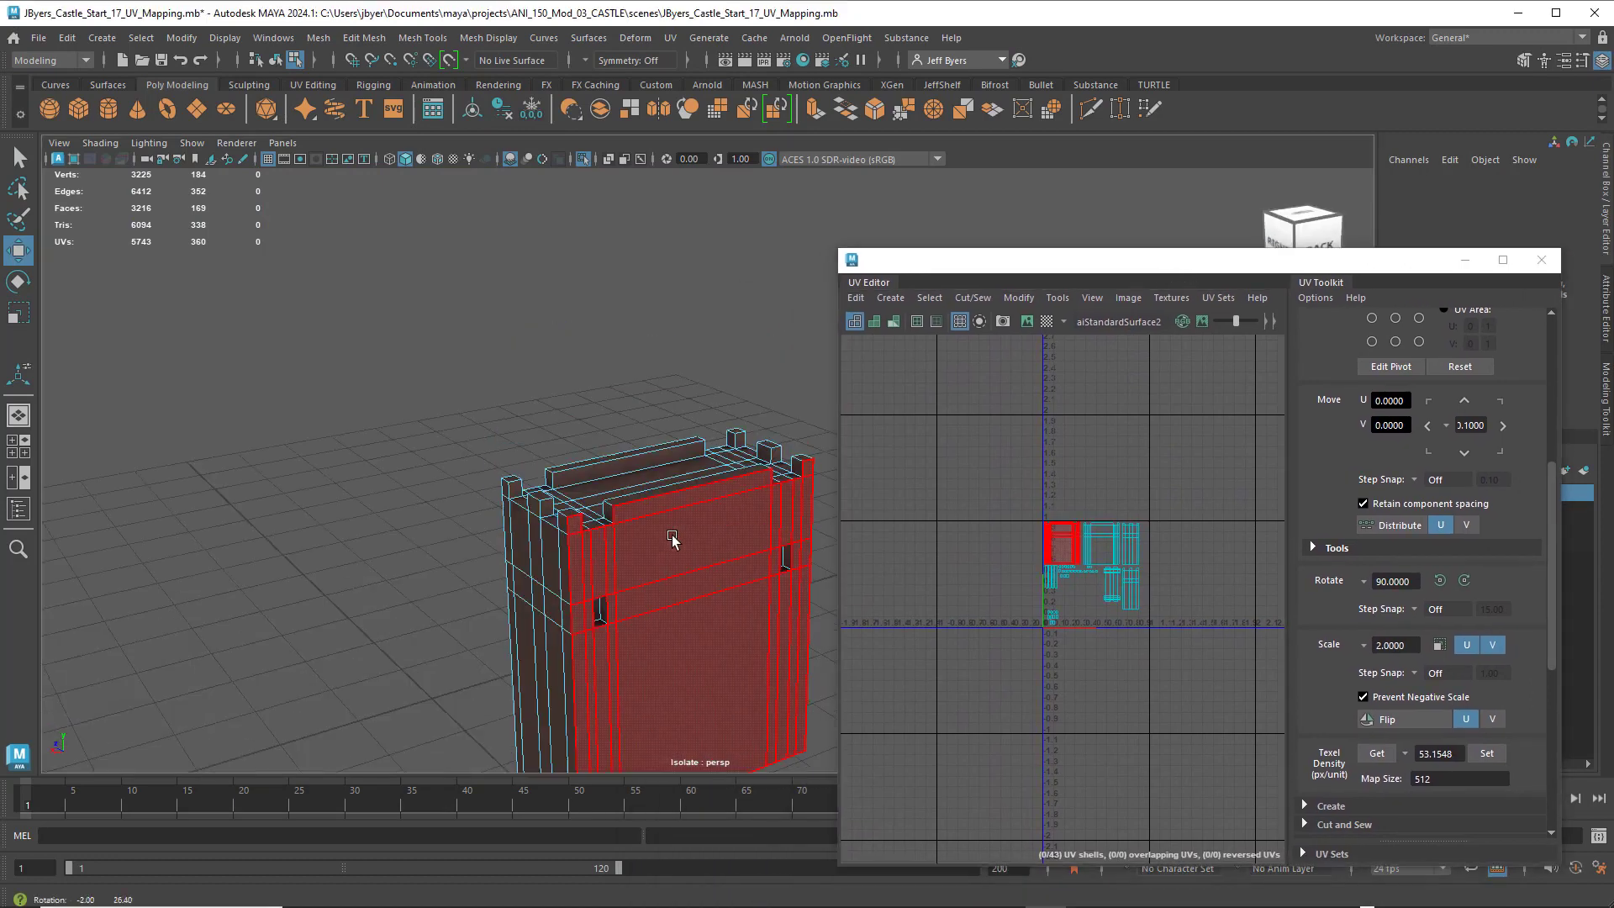
{"action": "scroll", "coordinate": [693, 525], "scroll_direction": "down", "scroll_amount": 5}
{"action": "middle_click_drag", "start_coordinate": [622, 502], "coordinate": [420, 463], "text": "alt"}
{"action": "left_click_drag", "start_coordinate": [420, 464], "coordinate": [482, 477], "text": "alt"}
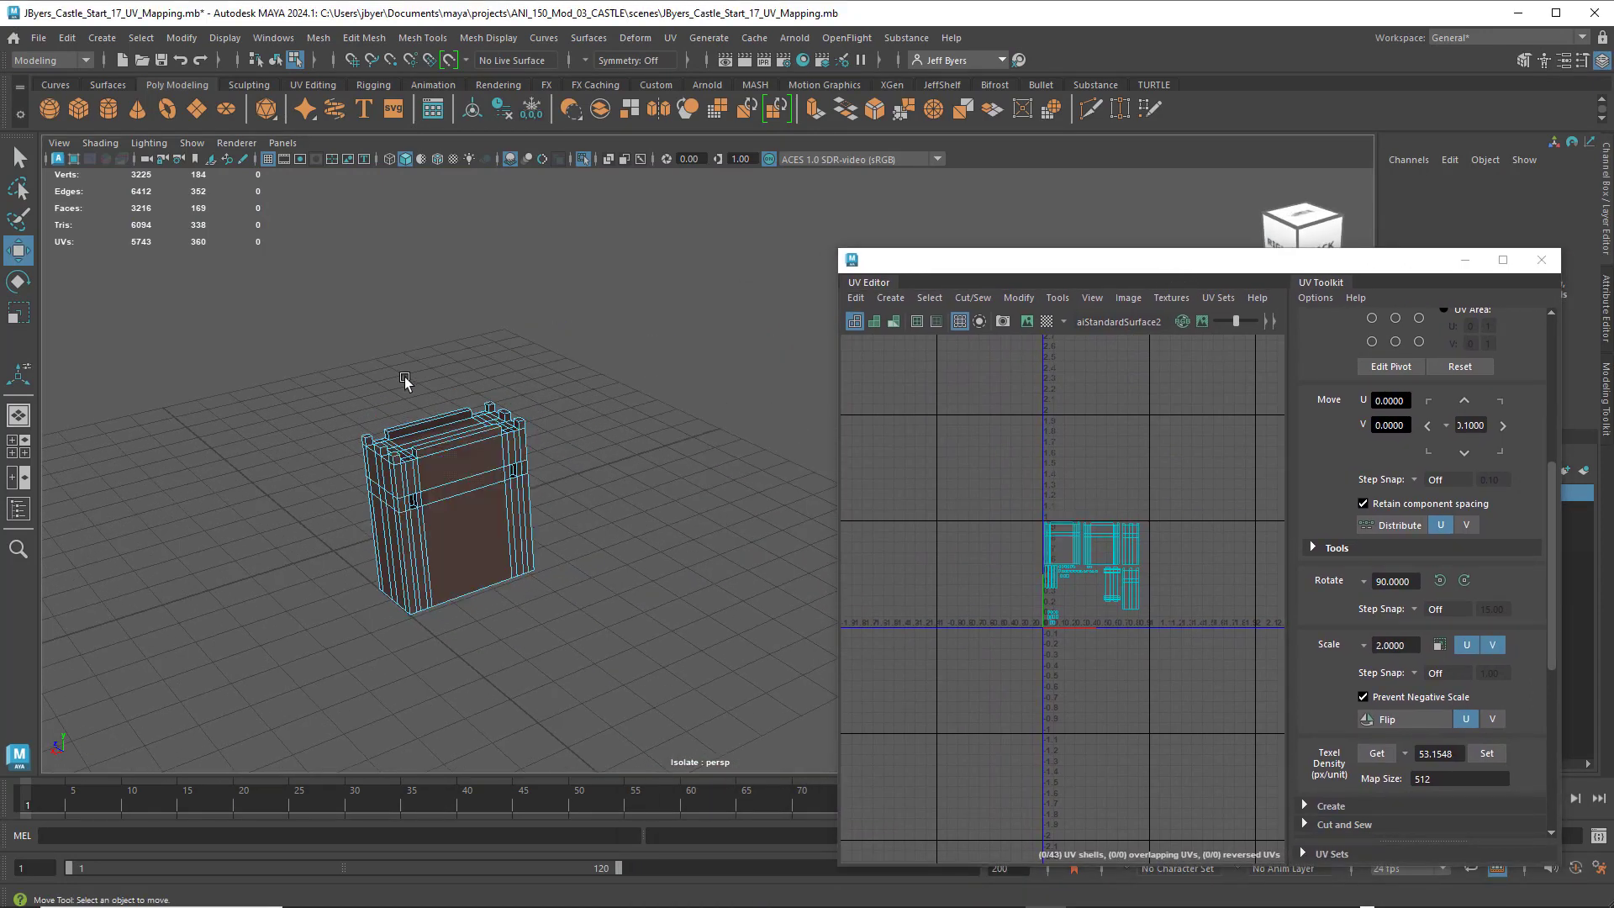
{"action": "left_click", "coordinate": [277, 60]}
{"action": "left_click", "coordinate": [510, 533]}
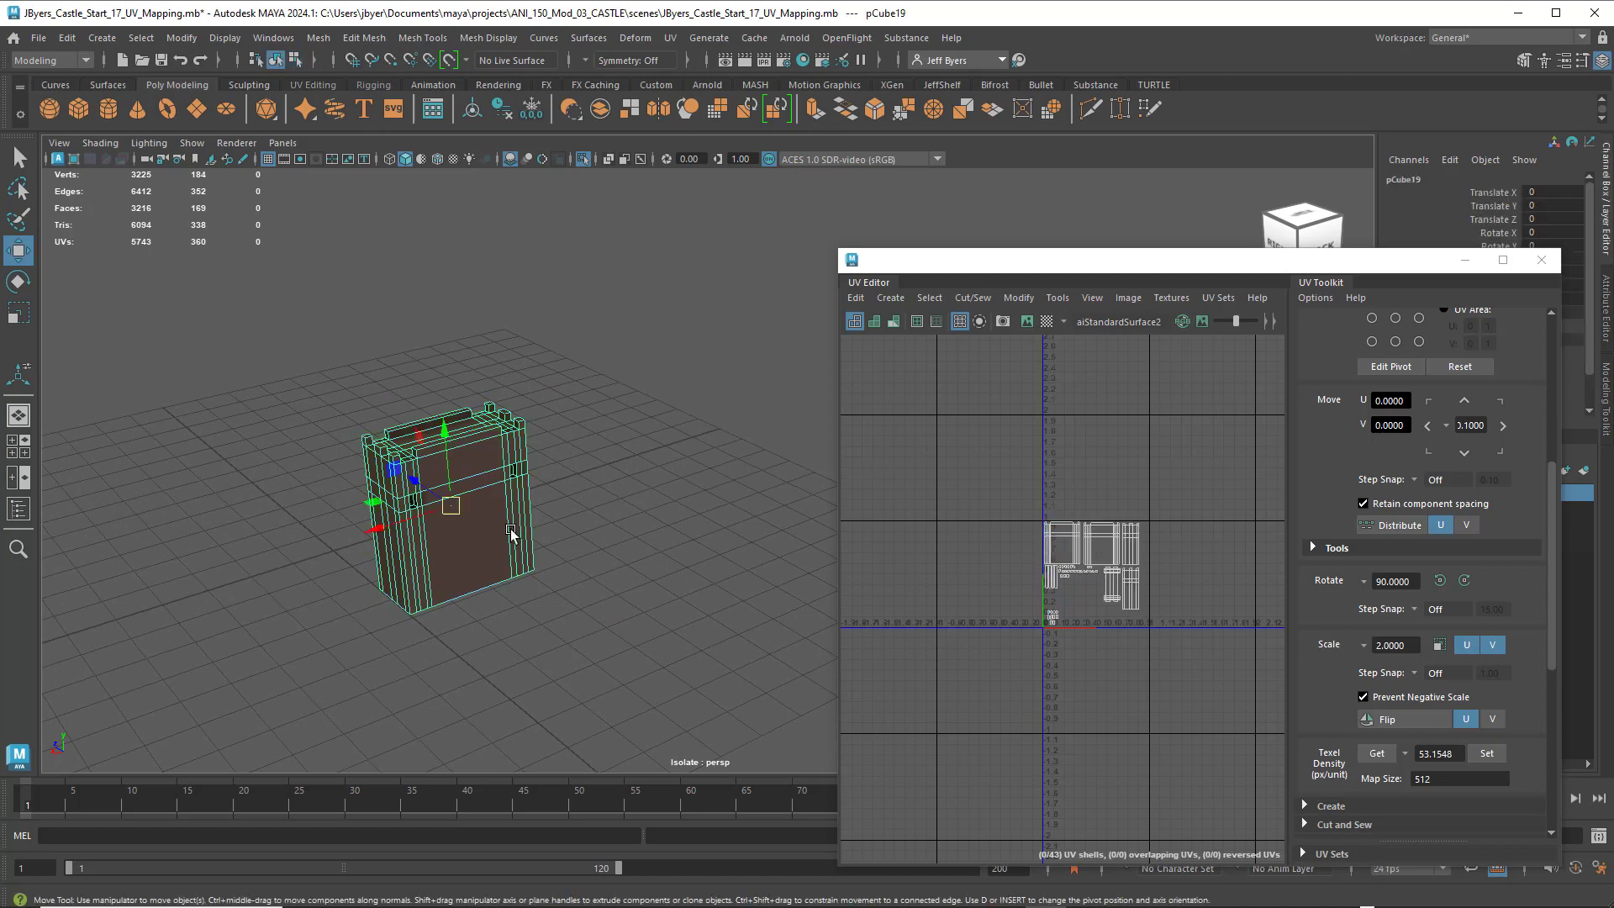
{"action": "left_click_drag", "start_coordinate": [490, 471], "coordinate": [523, 468], "text": "alt"}
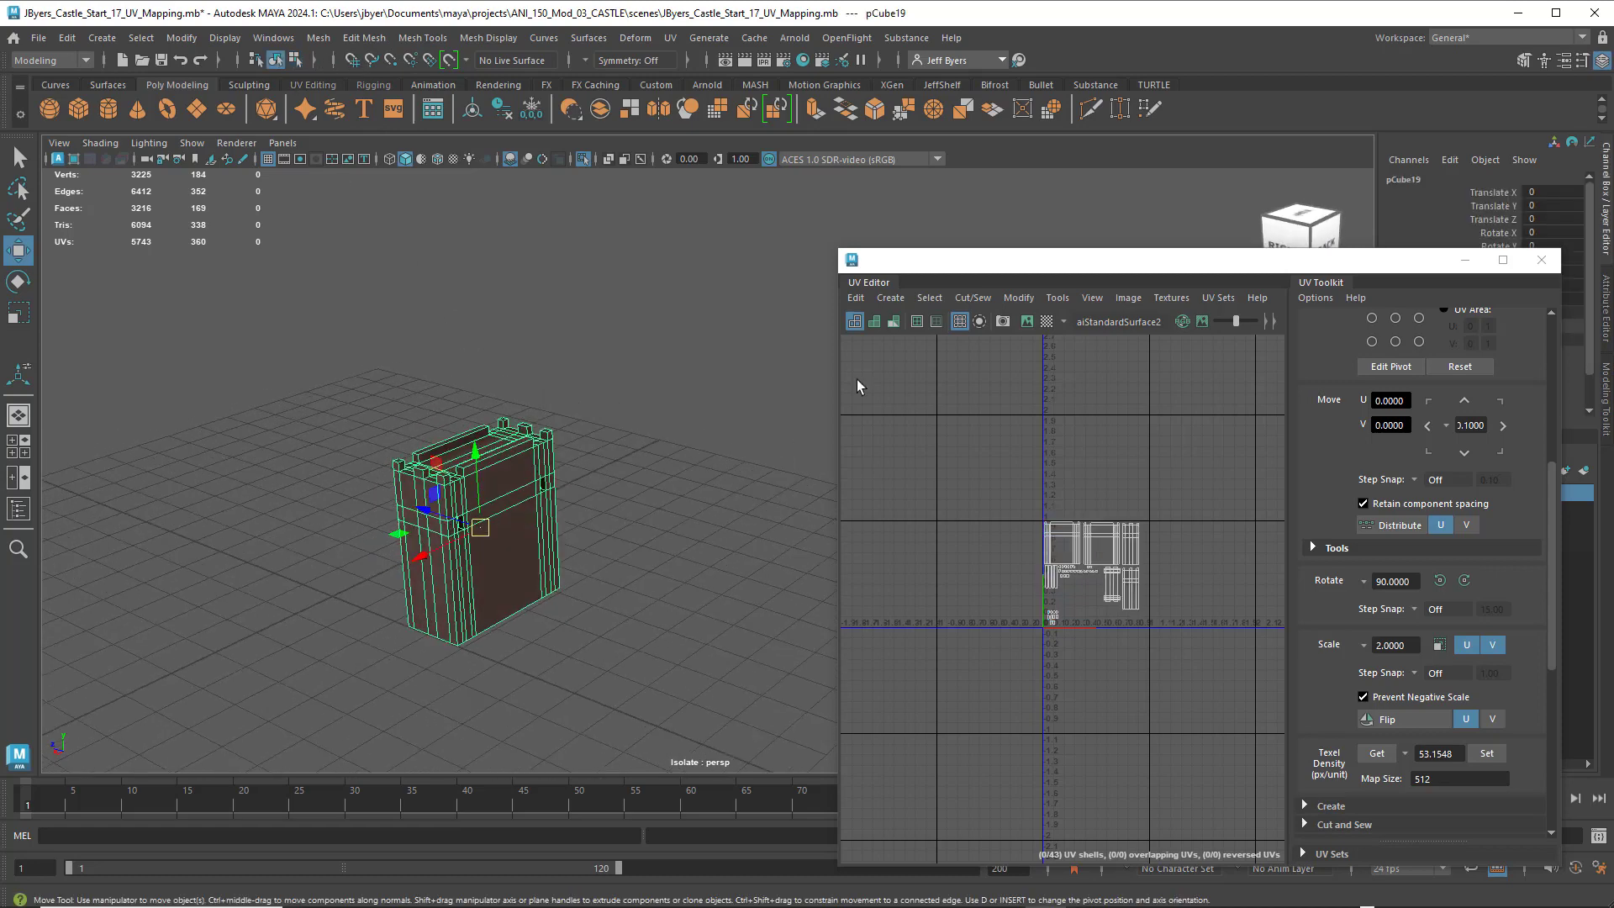
- Export the rectangular tower's UV snapshot to the sourceimages folder as Castle_Modular_09_UV_TX.png and close the UV Editor
{"action": "left_click_drag", "start_coordinate": [963, 277], "coordinate": [717, 175]}
{"action": "scroll", "coordinate": [851, 438], "scroll_direction": "down", "scroll_amount": 2}
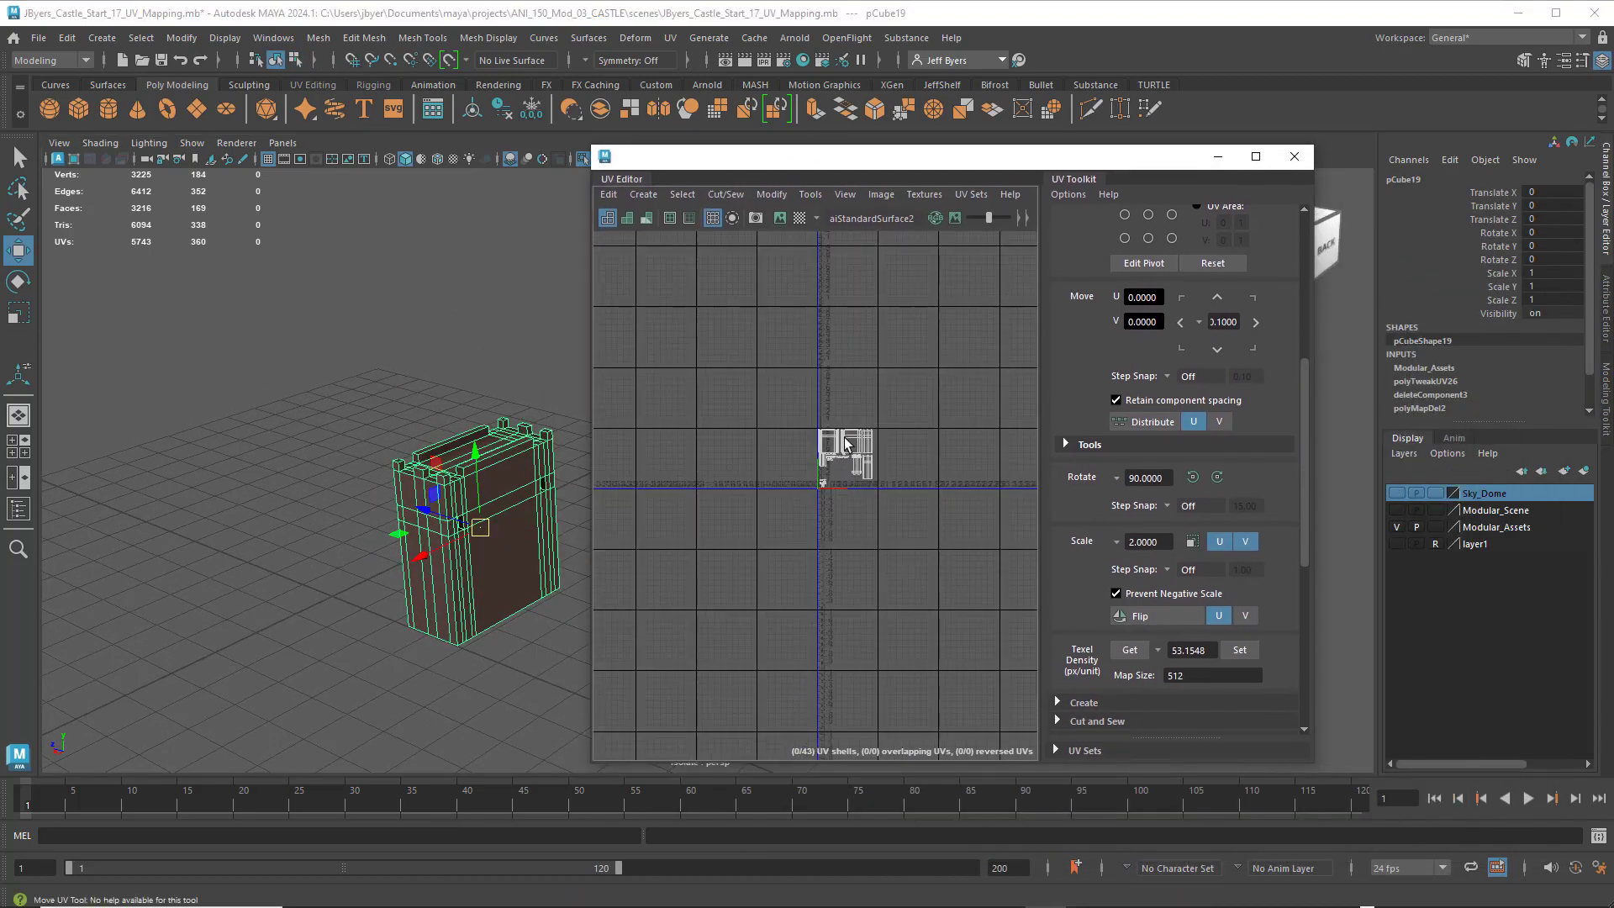
{"action": "scroll", "coordinate": [851, 438], "scroll_direction": "up", "scroll_amount": 8}
{"action": "scroll", "coordinate": [851, 437], "scroll_direction": "down", "scroll_amount": 6}
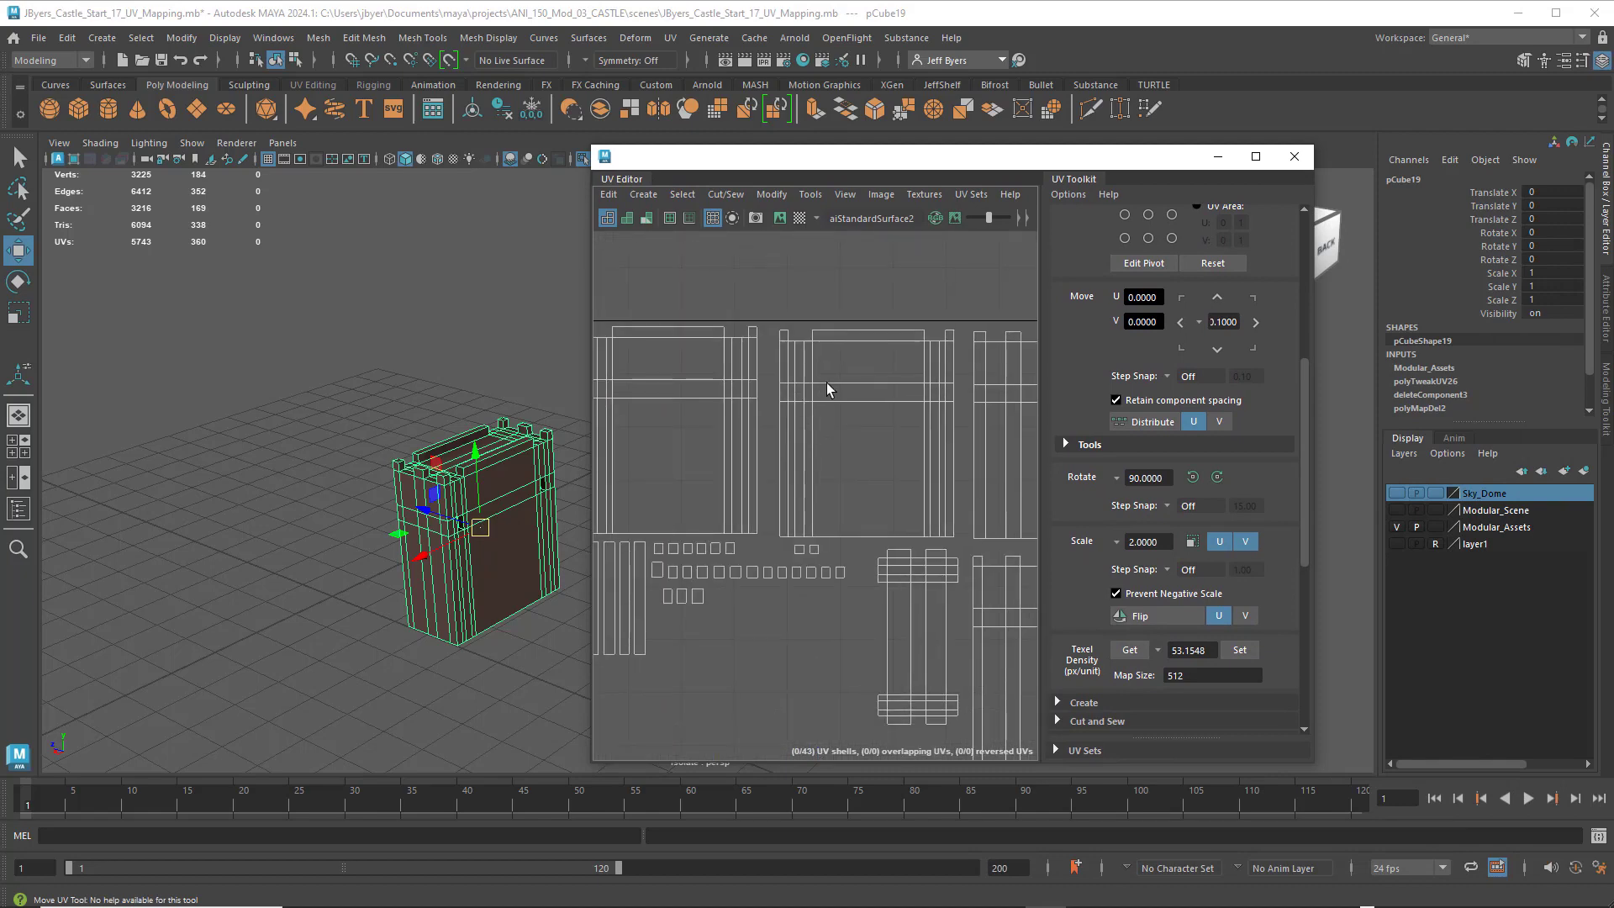
{"action": "left_click", "coordinate": [755, 218]}
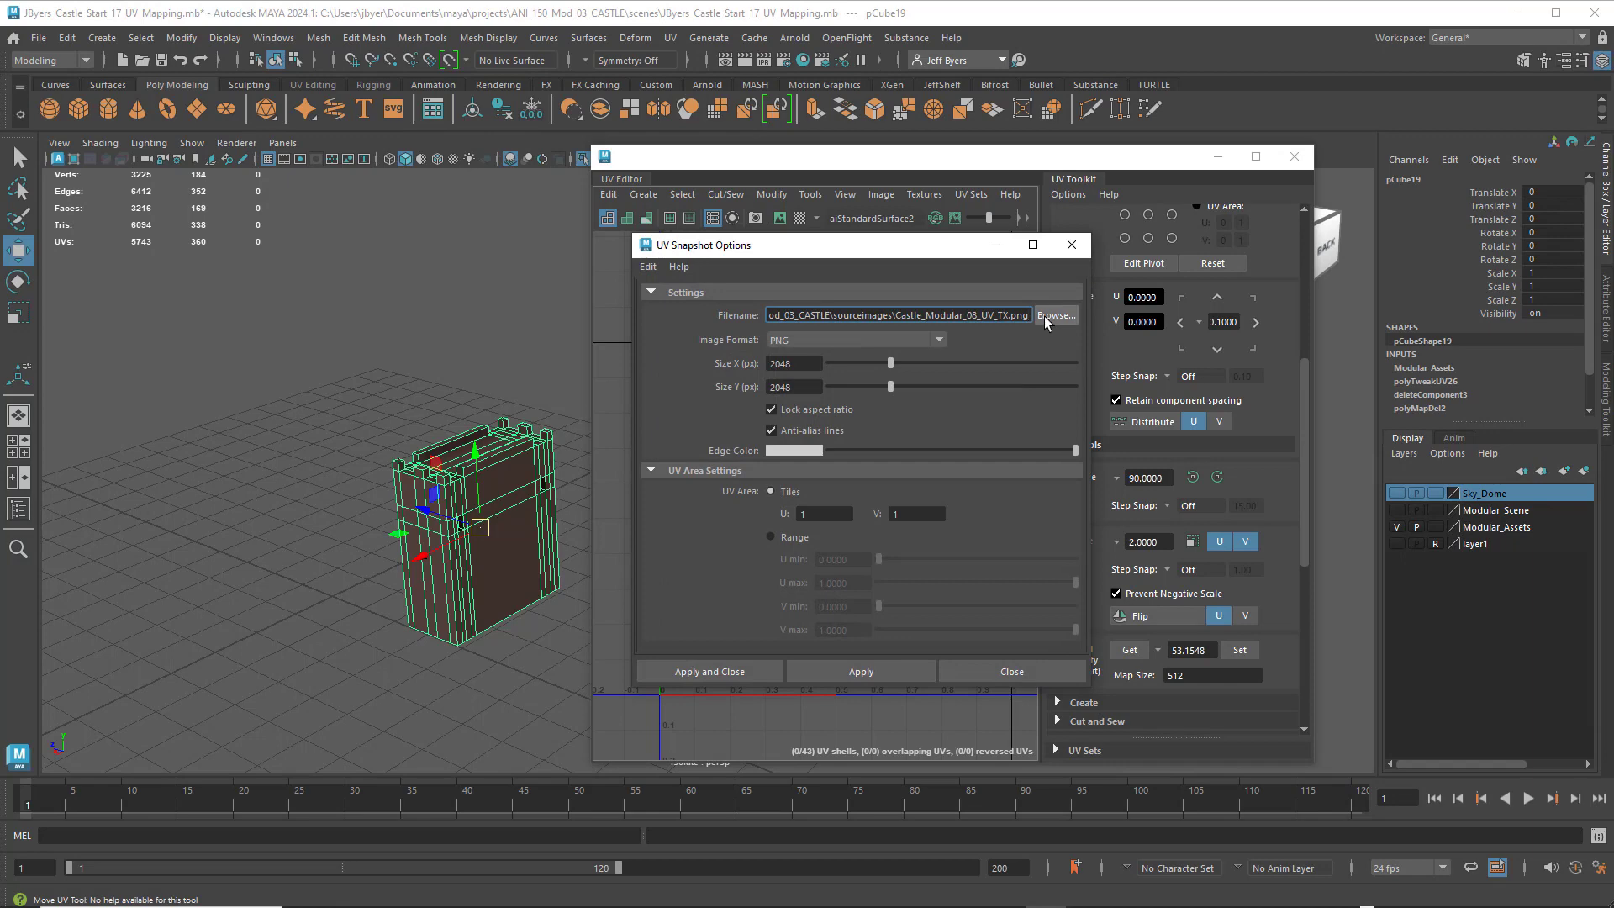
{"action": "left_click", "coordinate": [1046, 319]}
{"action": "left_click", "coordinate": [380, 473]}
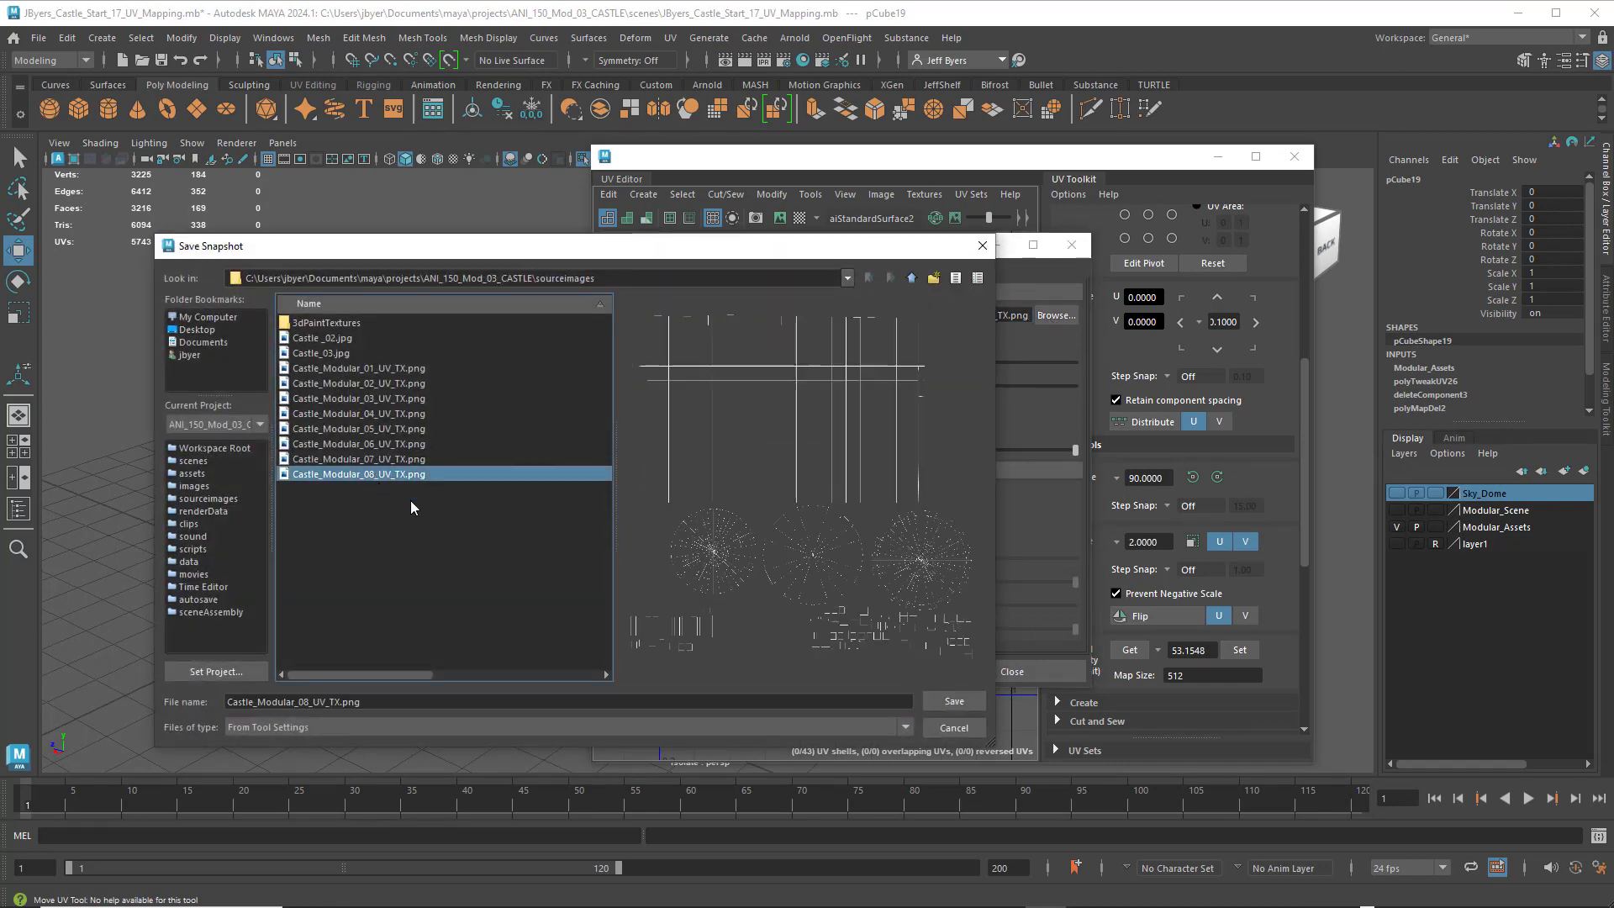
{"action": "left_click", "coordinate": [326, 701]}
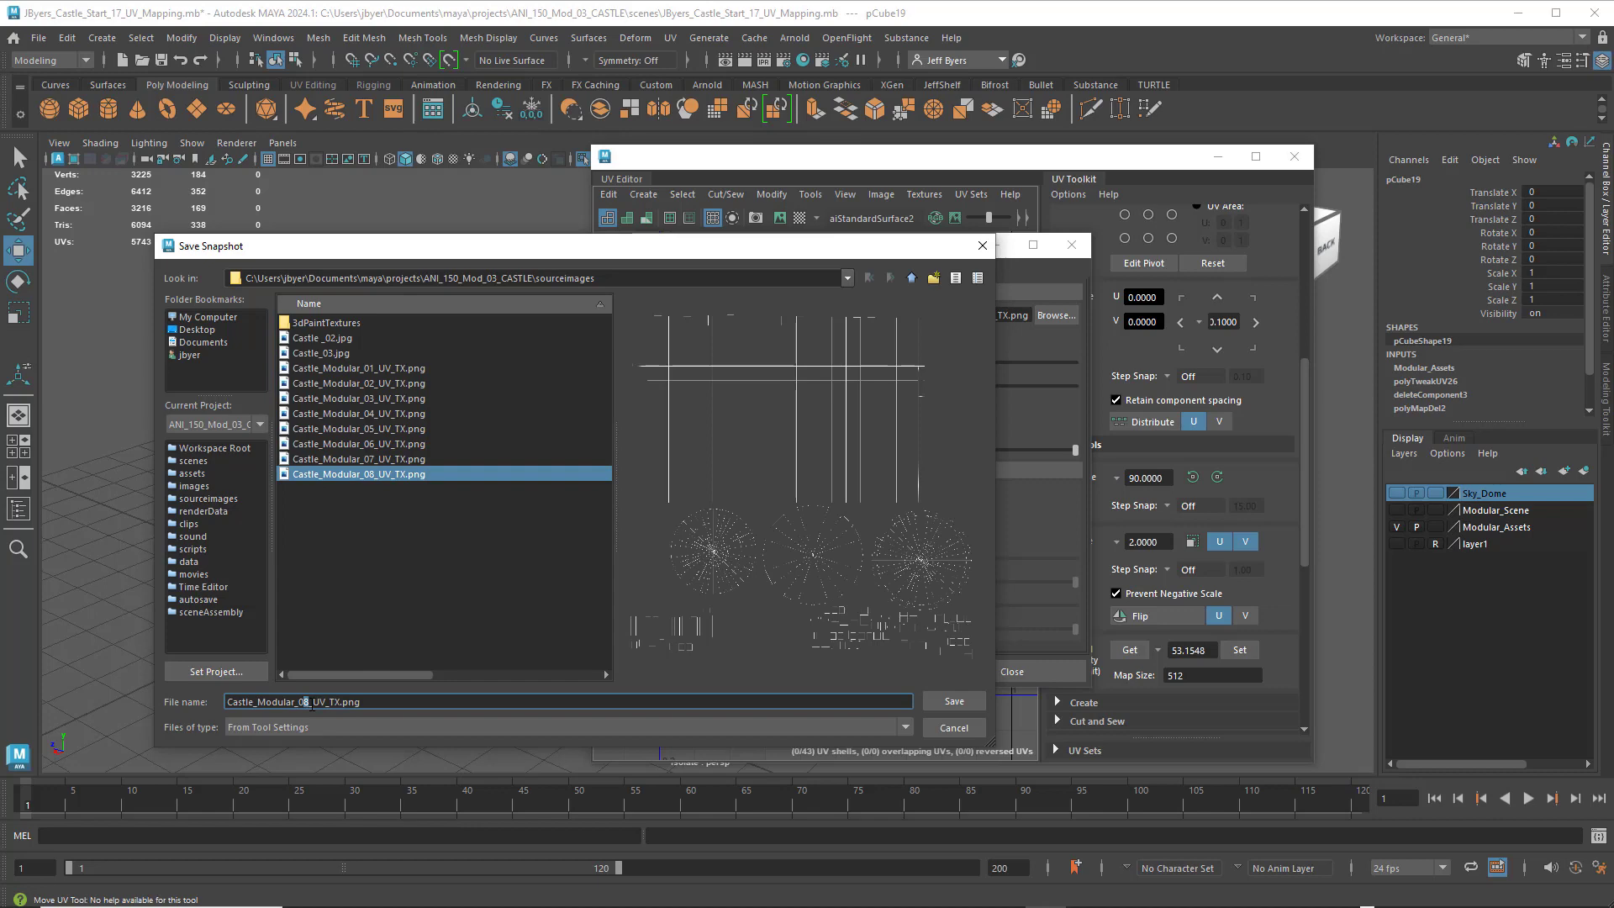
{"action": "type", "text": "9"}
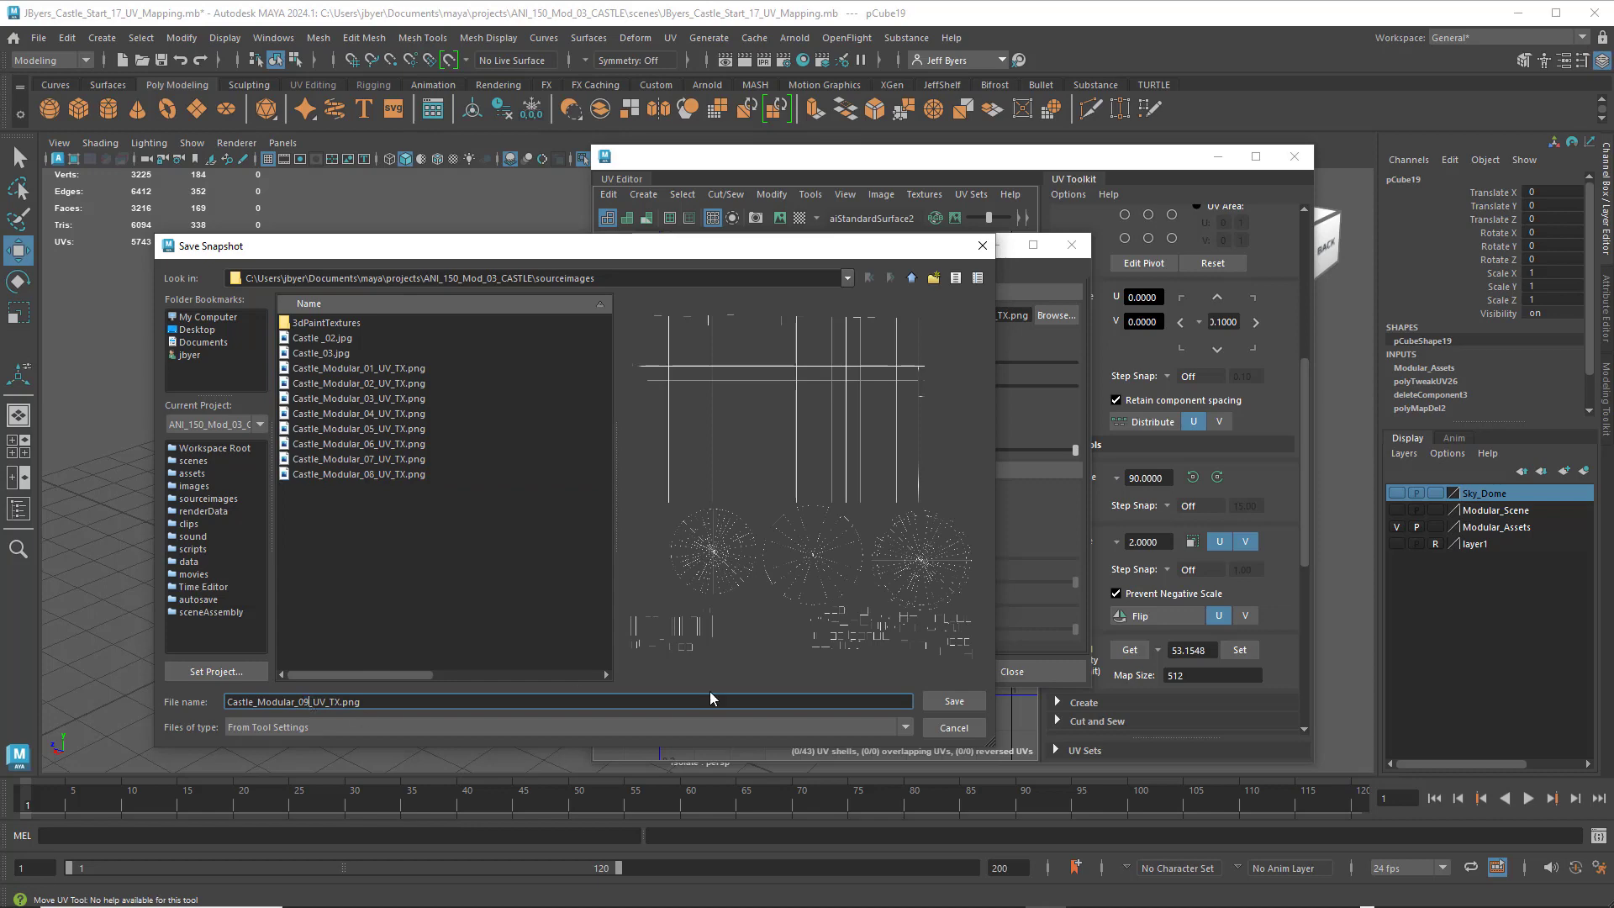
{"action": "left_click", "coordinate": [960, 700]}
{"action": "left_click", "coordinate": [708, 671]}
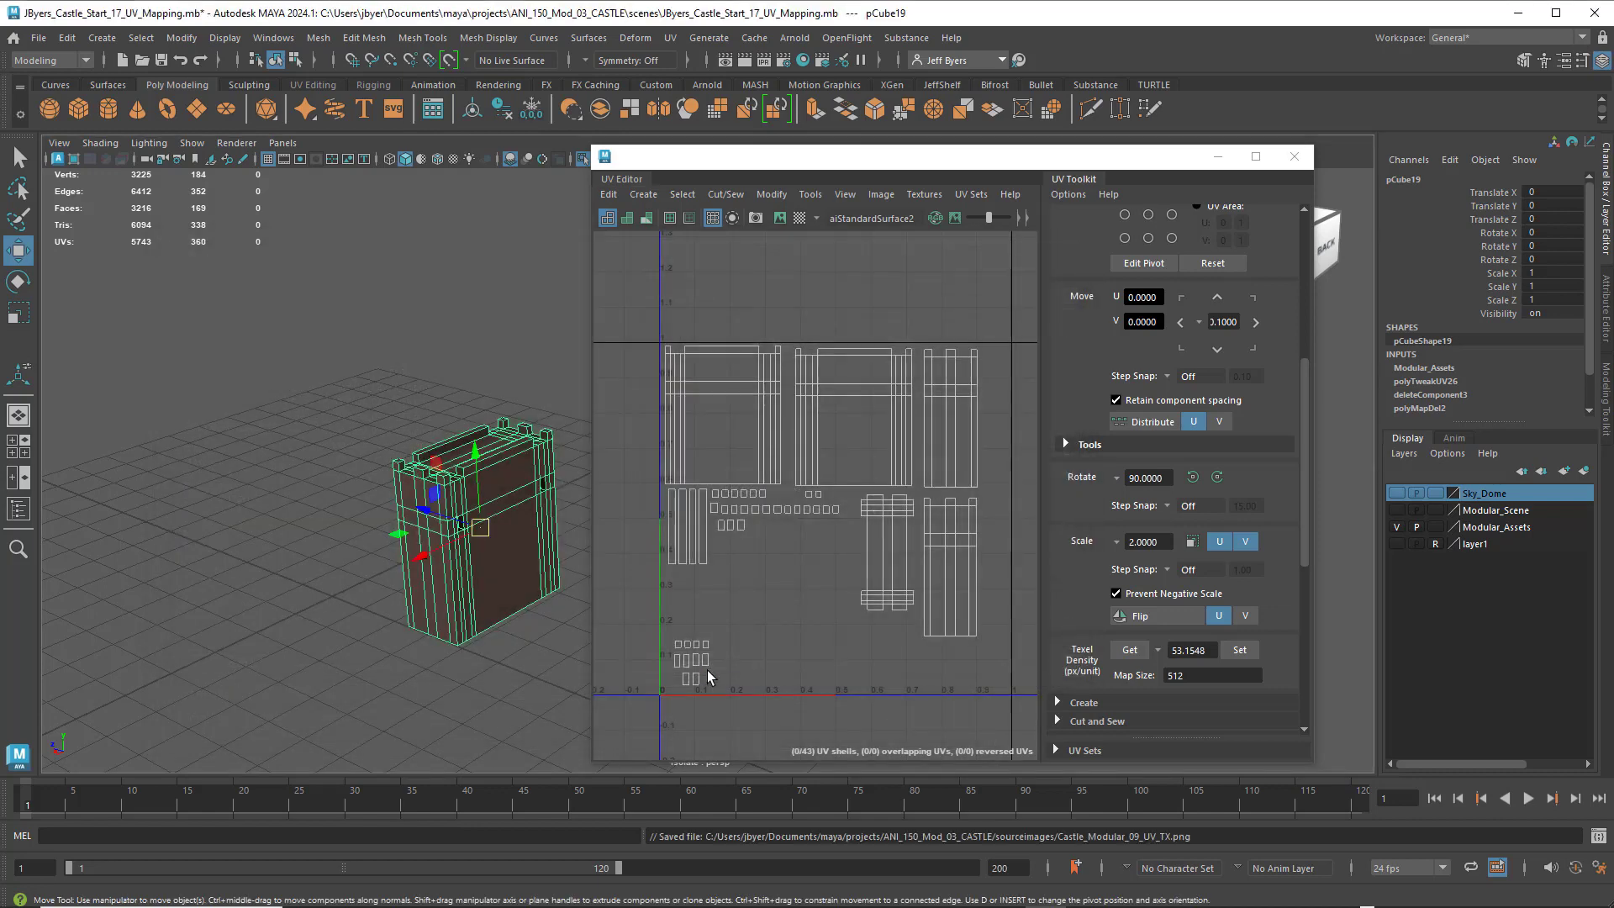
{"action": "left_click", "coordinate": [1294, 157]}
- Export the selected tower as an OBJ named Castle_Modular_09.obj in the project's scenes folder
{"action": "left_click", "coordinate": [37, 38]}
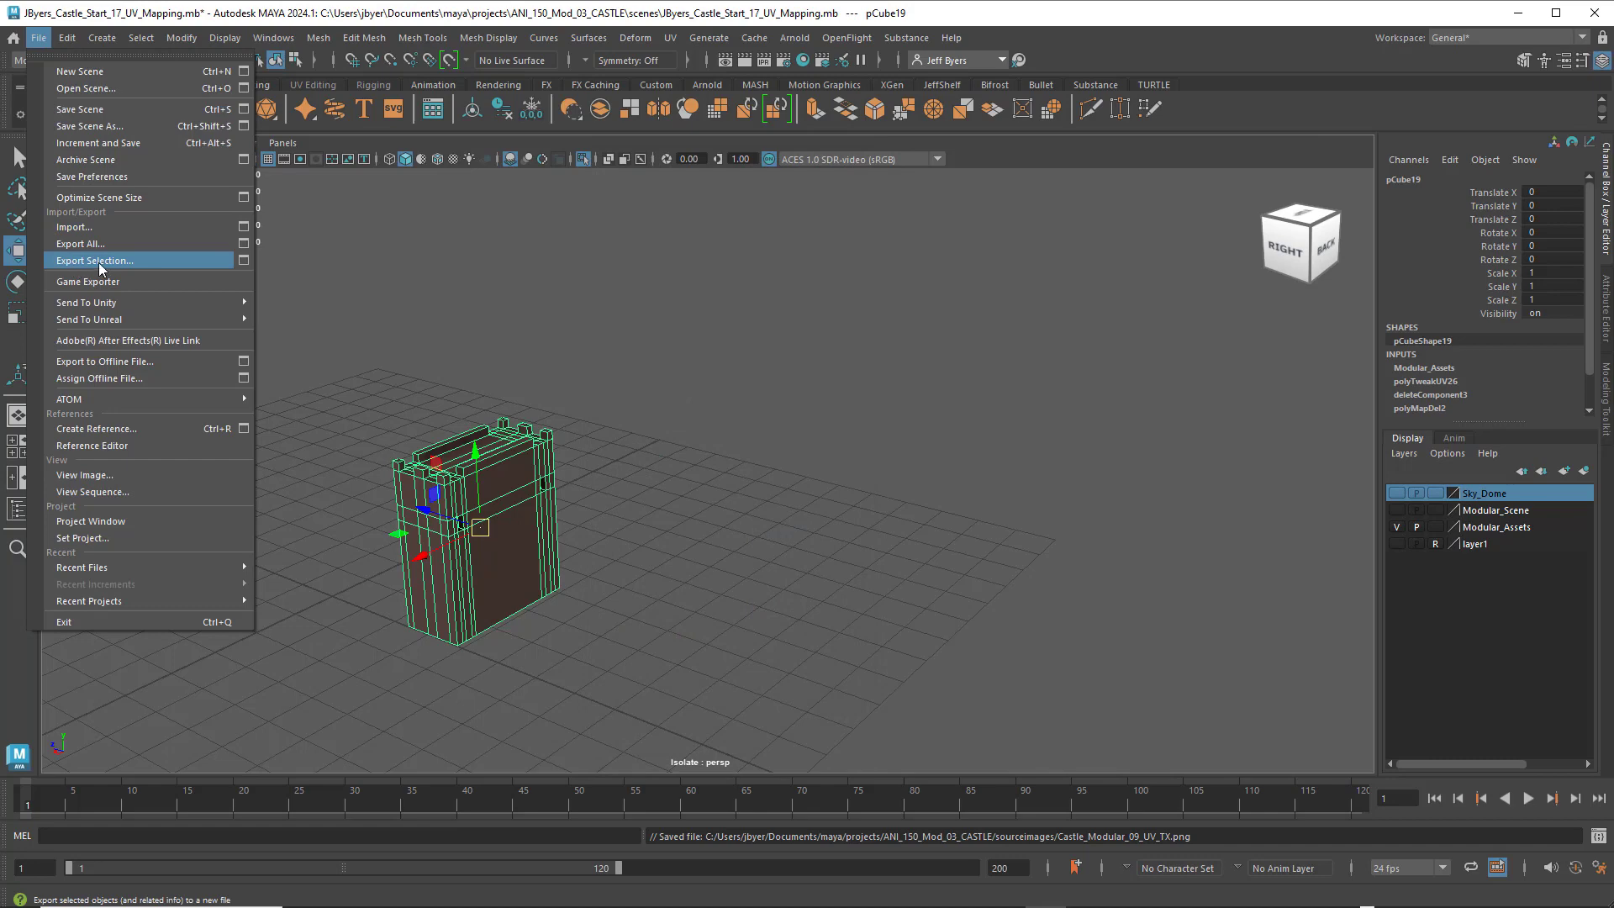
{"action": "left_click", "coordinate": [244, 261]}
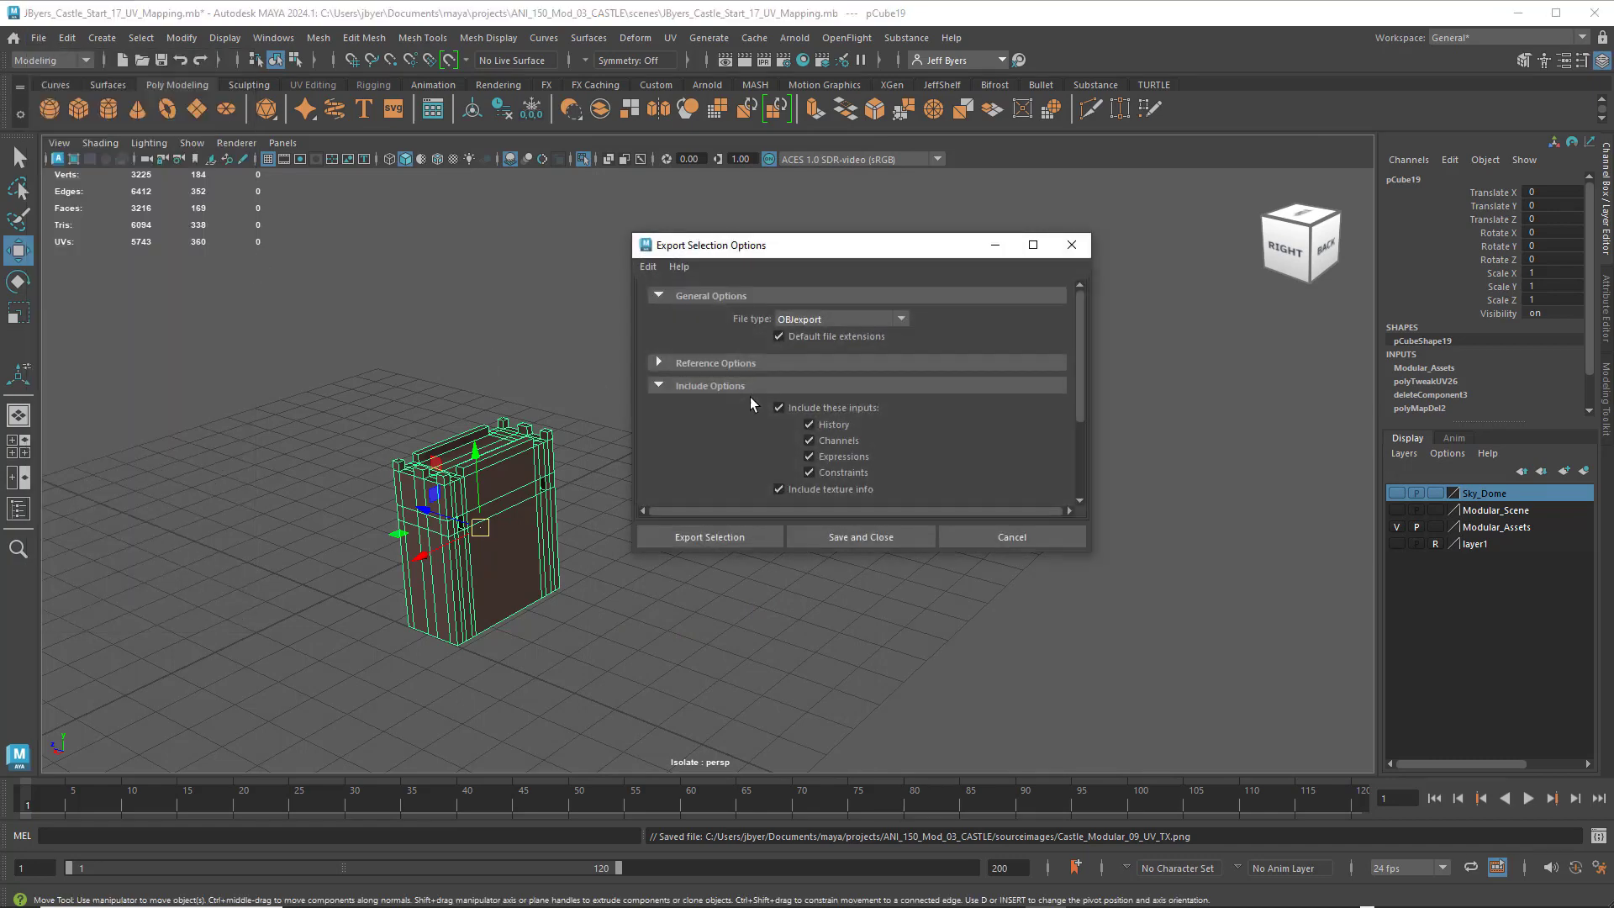
{"action": "left_click", "coordinate": [750, 536]}
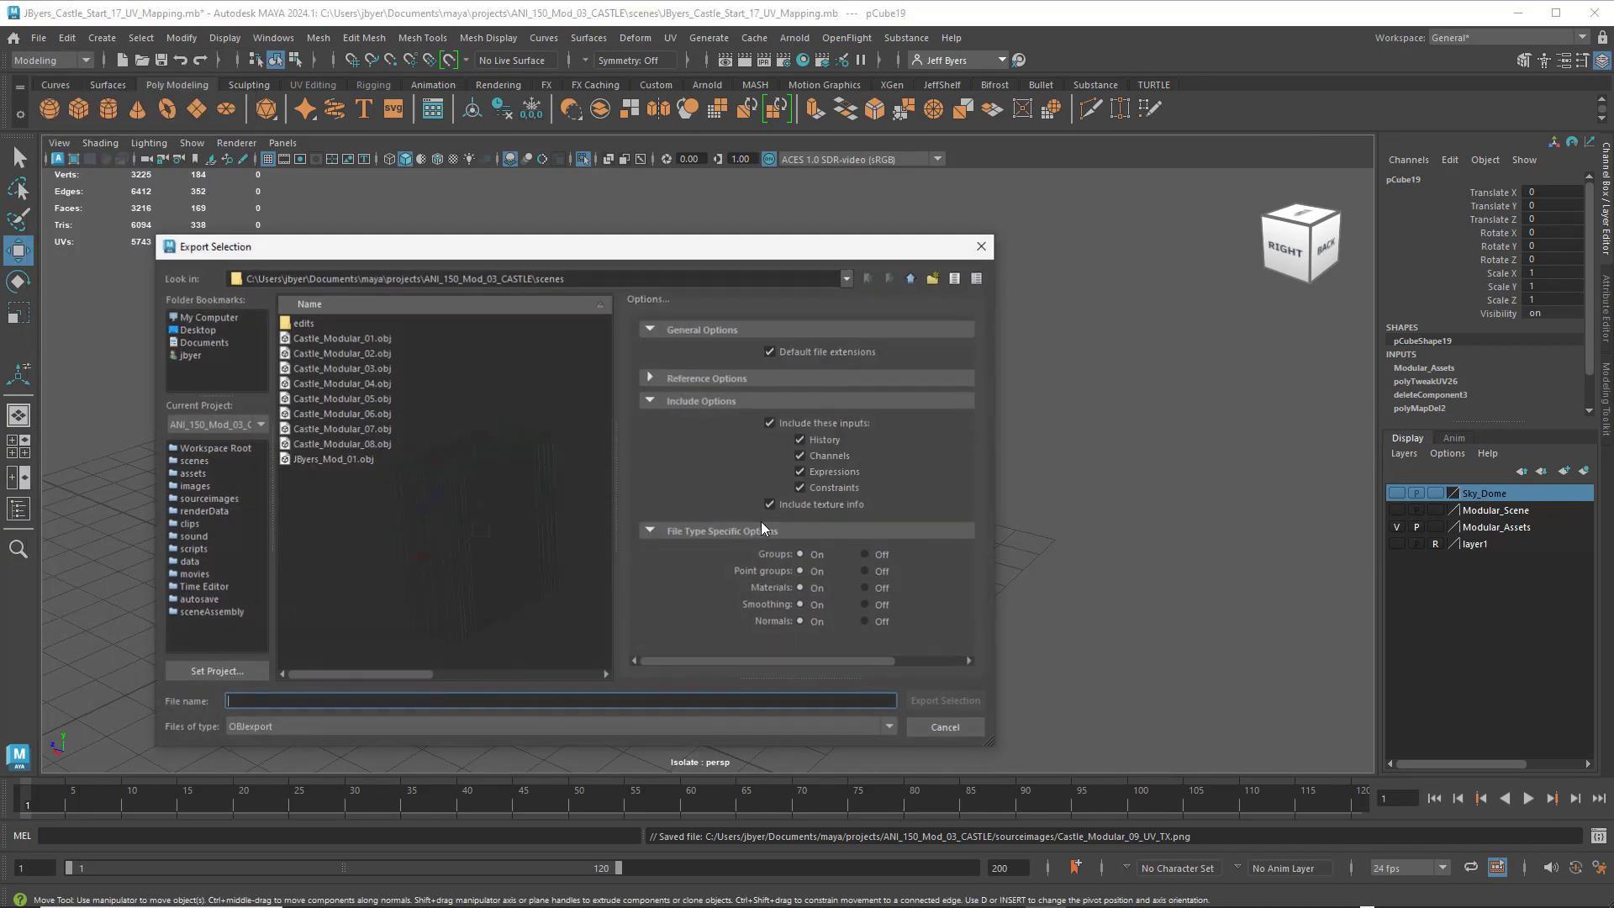
{"action": "left_click", "coordinate": [357, 440]}
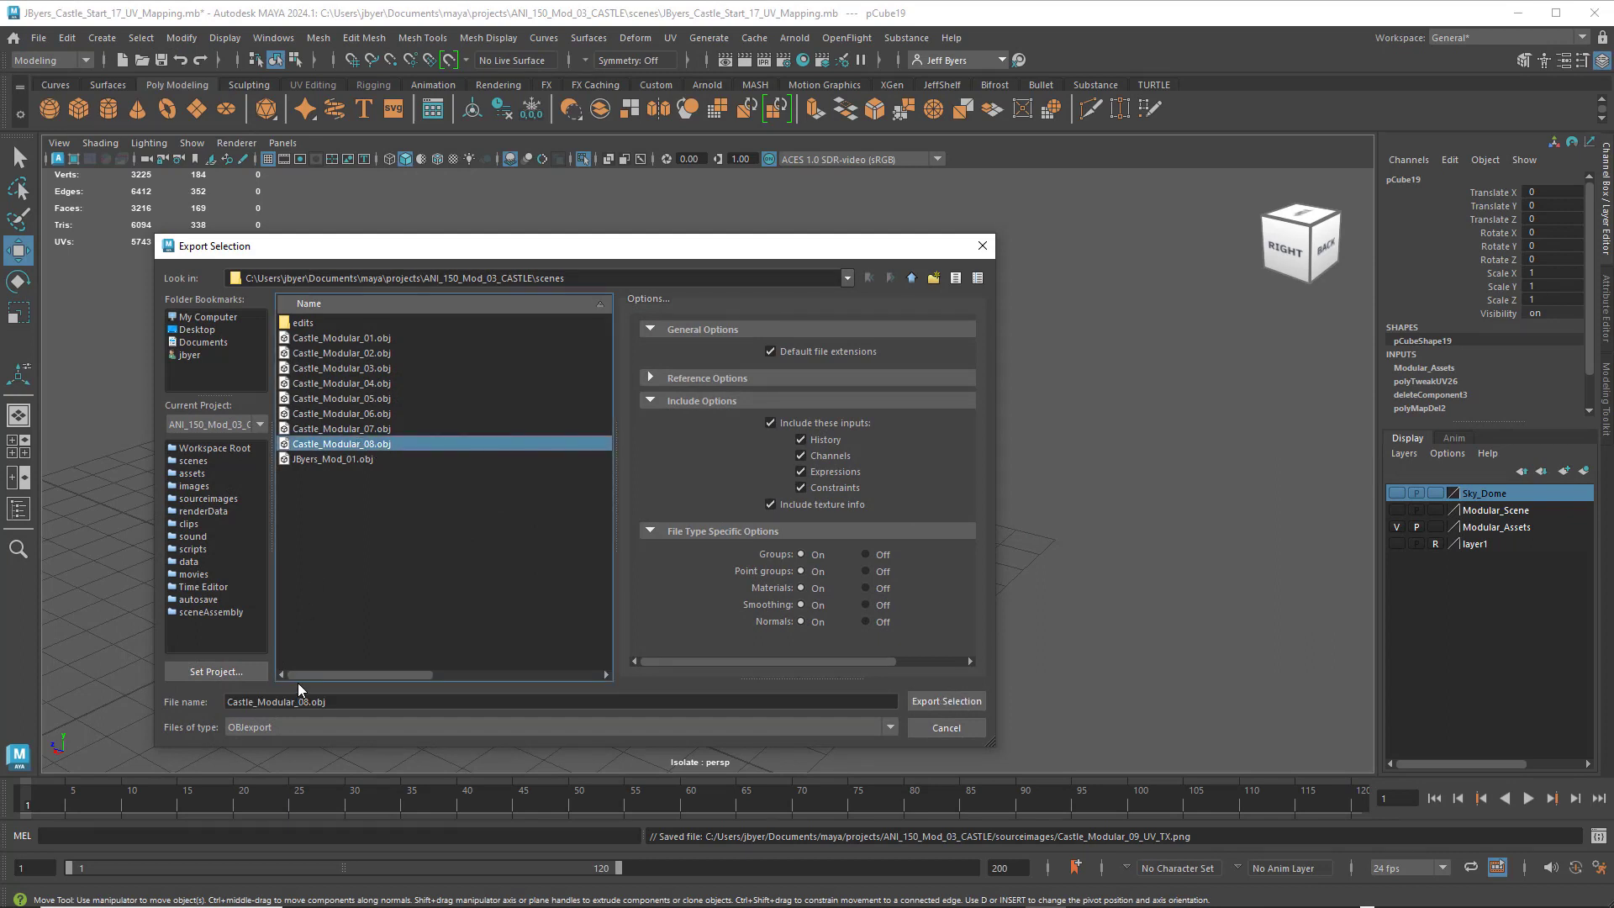
{"action": "left_click", "coordinate": [311, 702]}
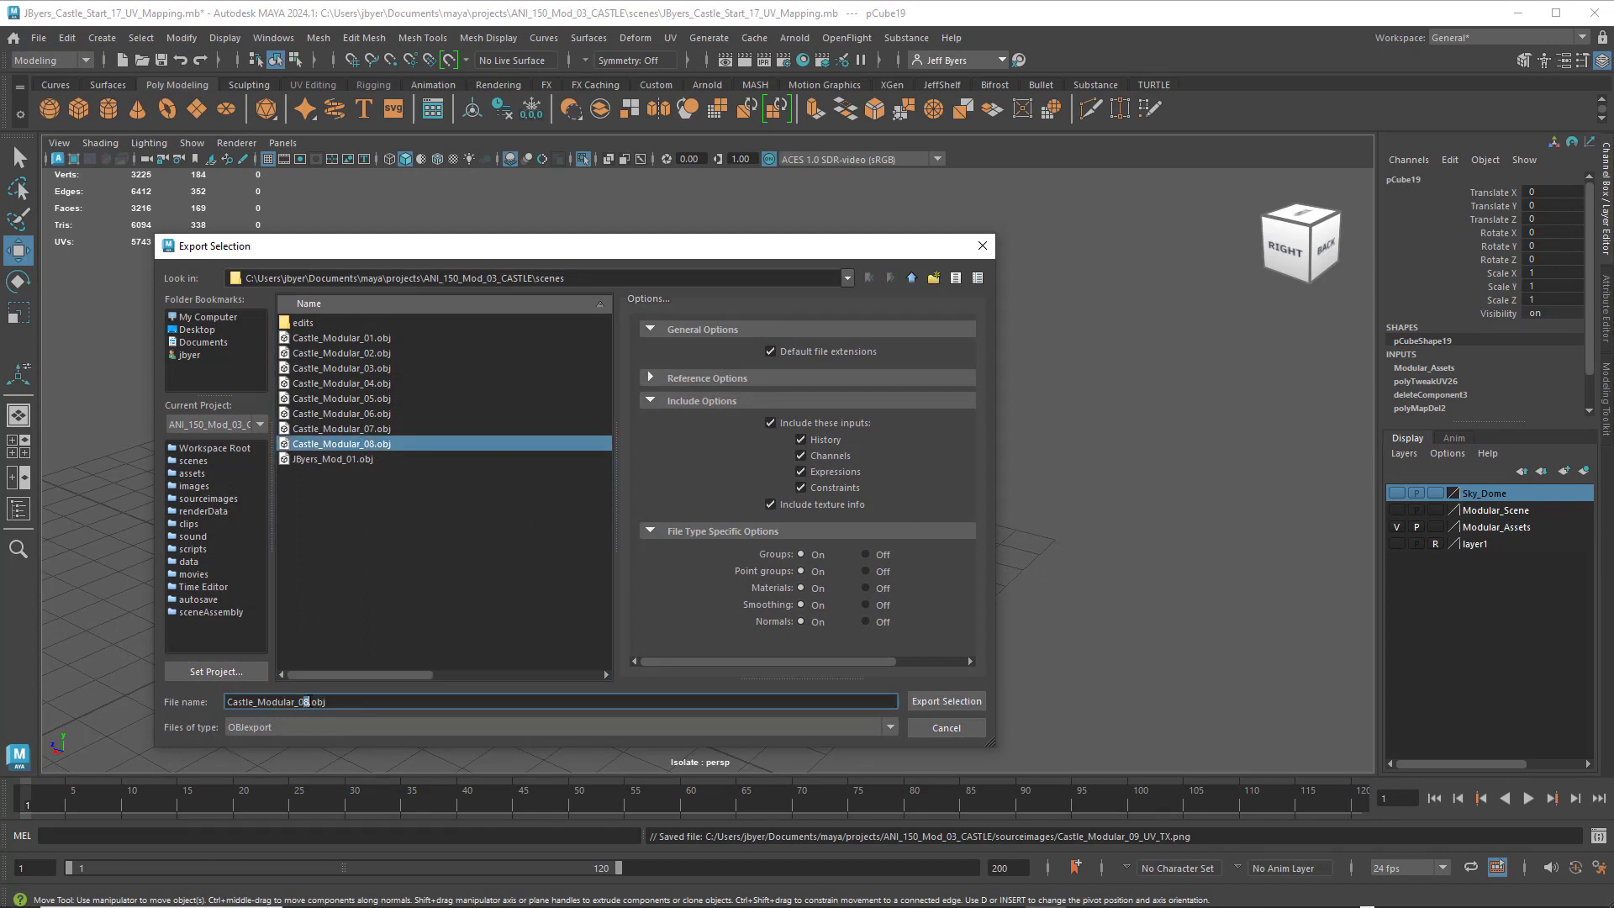
{"action": "key", "text": "BackSpace"}
{"action": "type", "text": "9"}
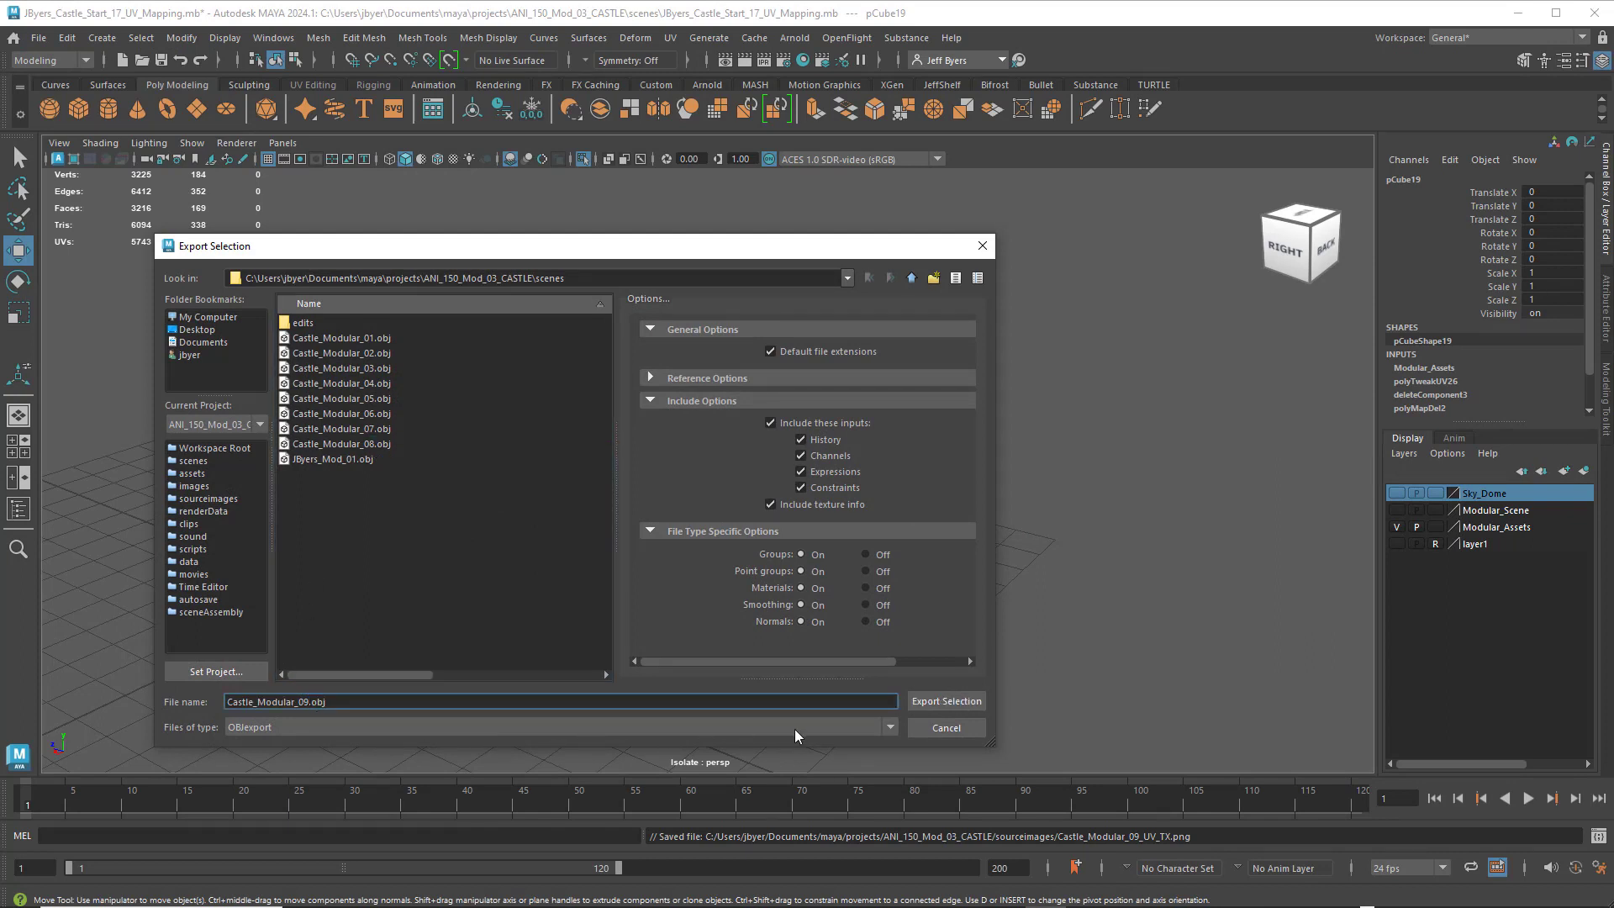
{"action": "left_click", "coordinate": [945, 700]}
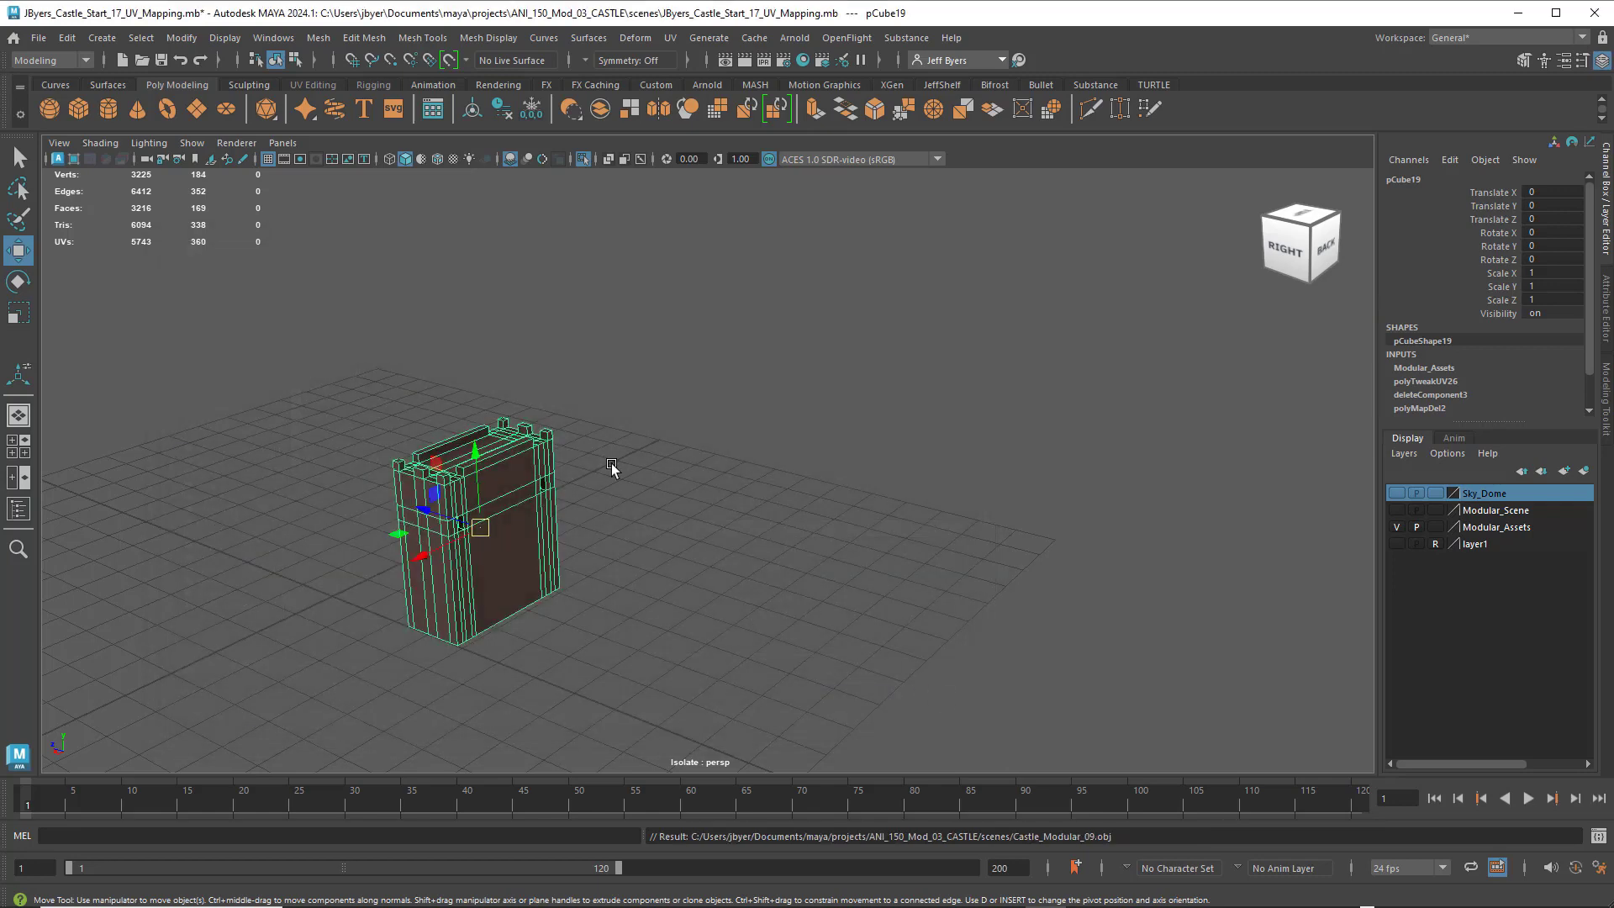
- Turn off isolation to bring back the whole castle scene, view it from the front-left side, and deselect the tower
{"action": "key", "text": "ctrl+1"}
{"action": "scroll", "coordinate": [656, 460], "scroll_direction": "down", "scroll_amount": 3}
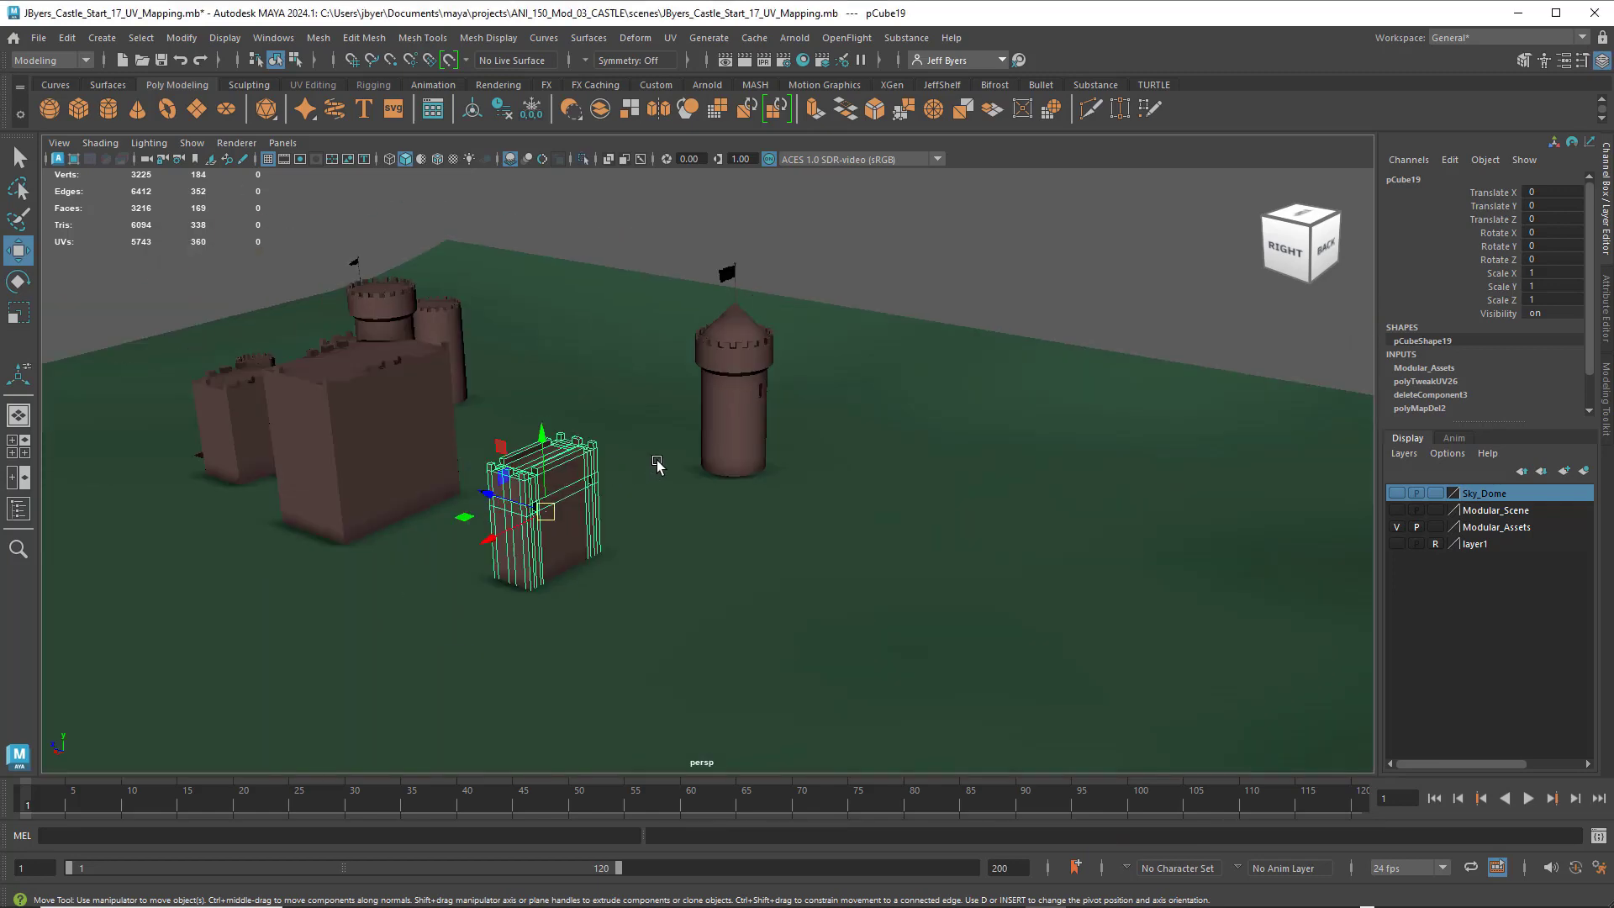
{"action": "left_click_drag", "start_coordinate": [577, 481], "coordinate": [778, 470], "text": "alt"}
{"action": "left_click_drag", "start_coordinate": [597, 430], "coordinate": [689, 424], "text": "alt"}
{"action": "middle_click_drag", "start_coordinate": [688, 424], "coordinate": [547, 418], "text": "alt"}
{"action": "mouse_move", "coordinate": [547, 418]}
{"action": "left_mouse_down", "text": "alt"}
{"action": "mouse_move", "coordinate": [554, 449]}
{"action": "mouse_move", "coordinate": [630, 439]}
{"action": "mouse_move", "coordinate": [544, 446]}
{"action": "left_mouse_up", "text": "alt"}
{"action": "left_click", "coordinate": [625, 346]}
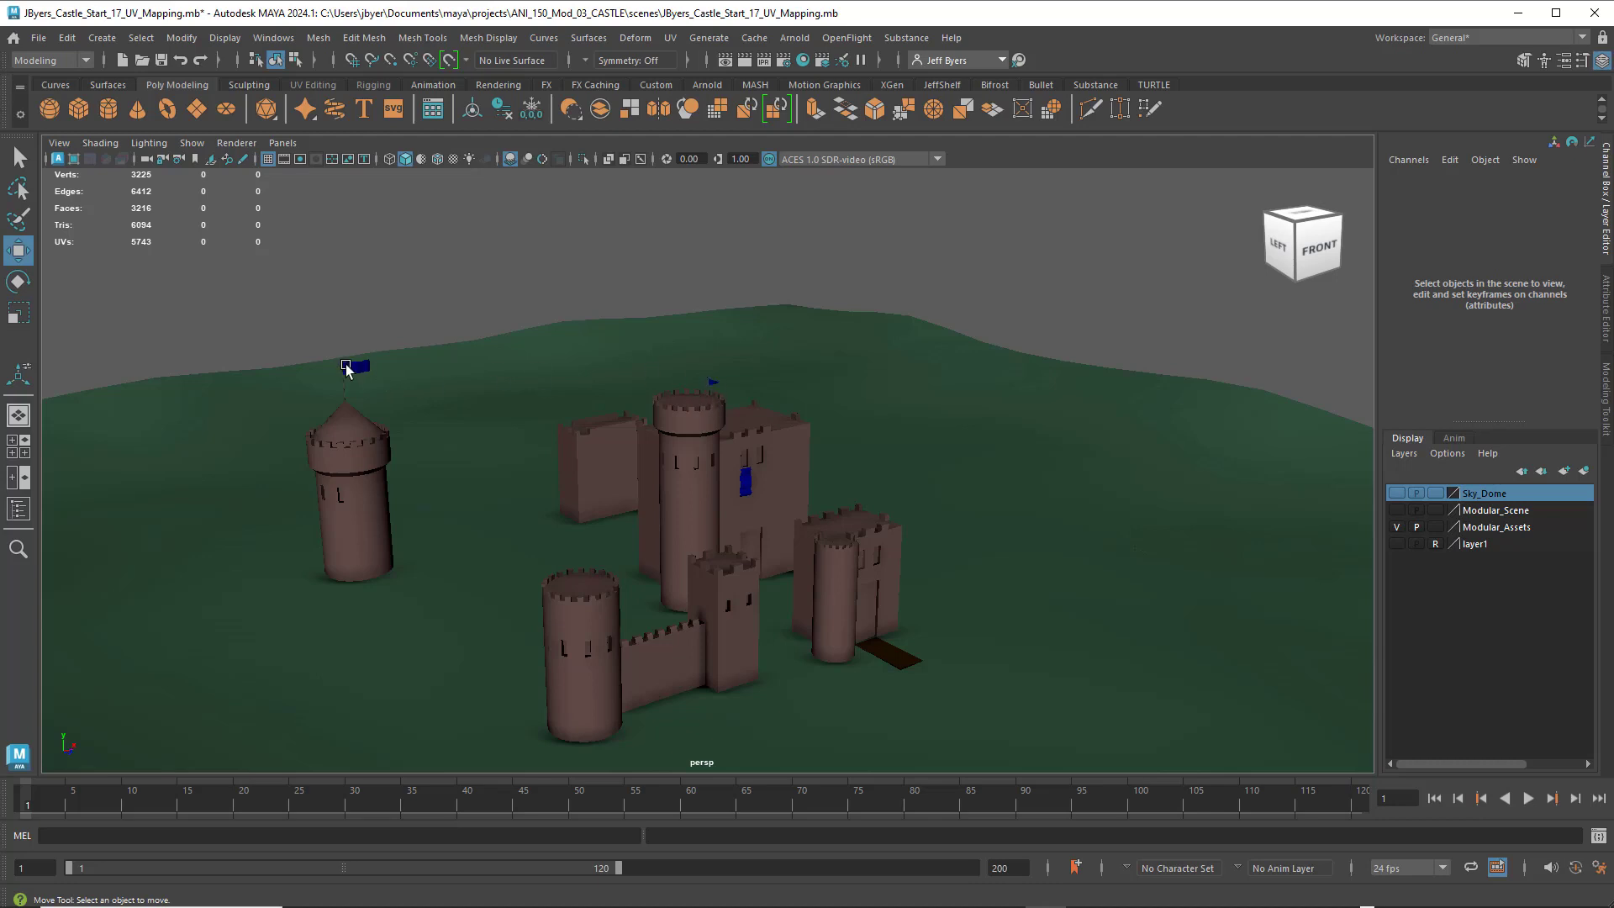